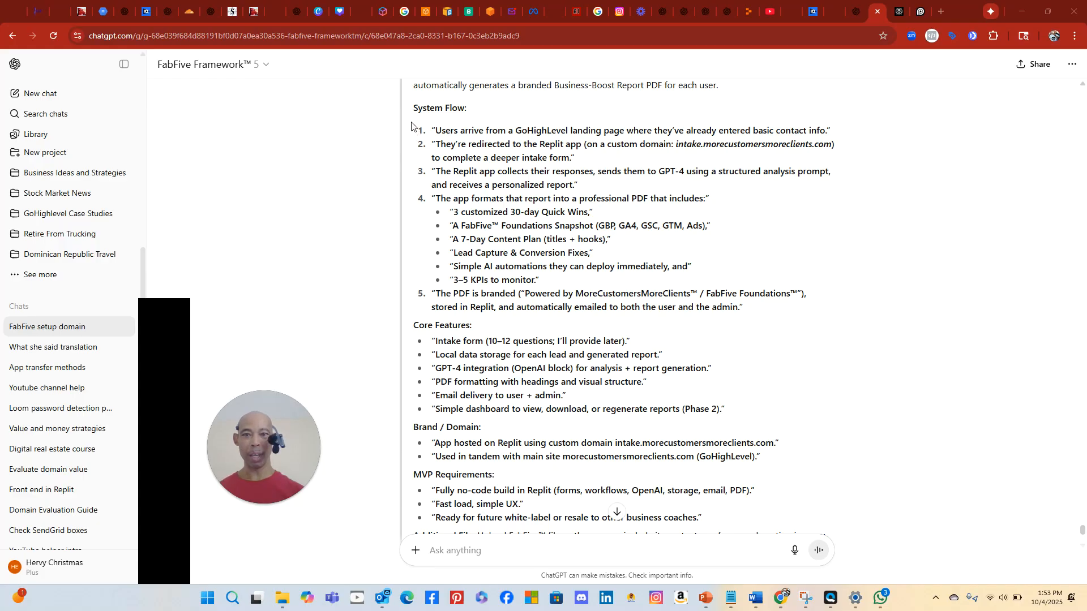
Copy the ChatGPT app spec summary from the System Flow heading through the Additional File note
click(417, 136)
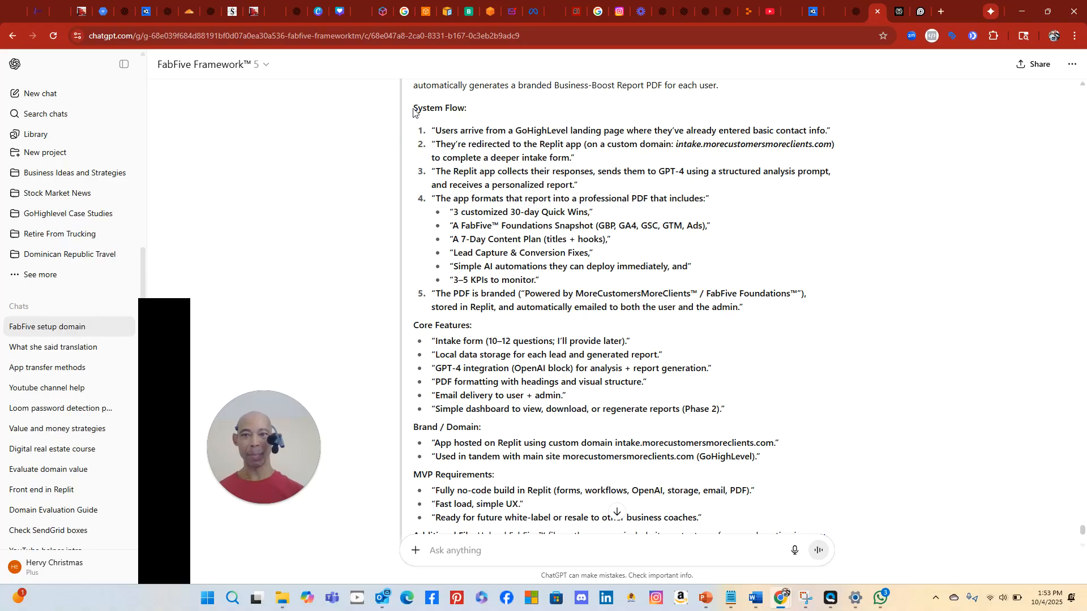
drag(411, 113, 478, 427)
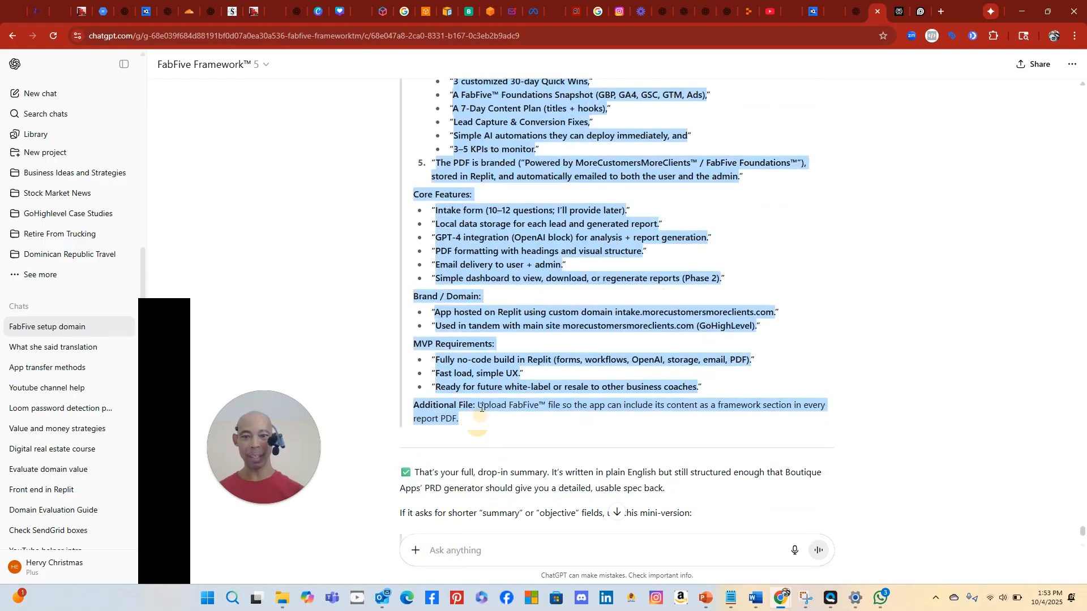
right_click(489, 360)
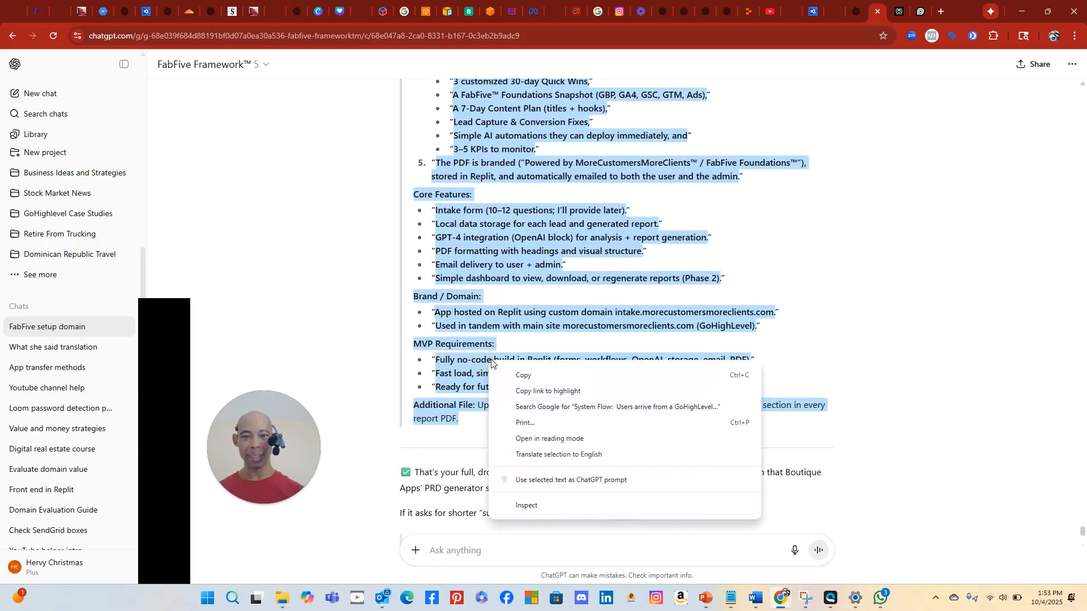
click(518, 372)
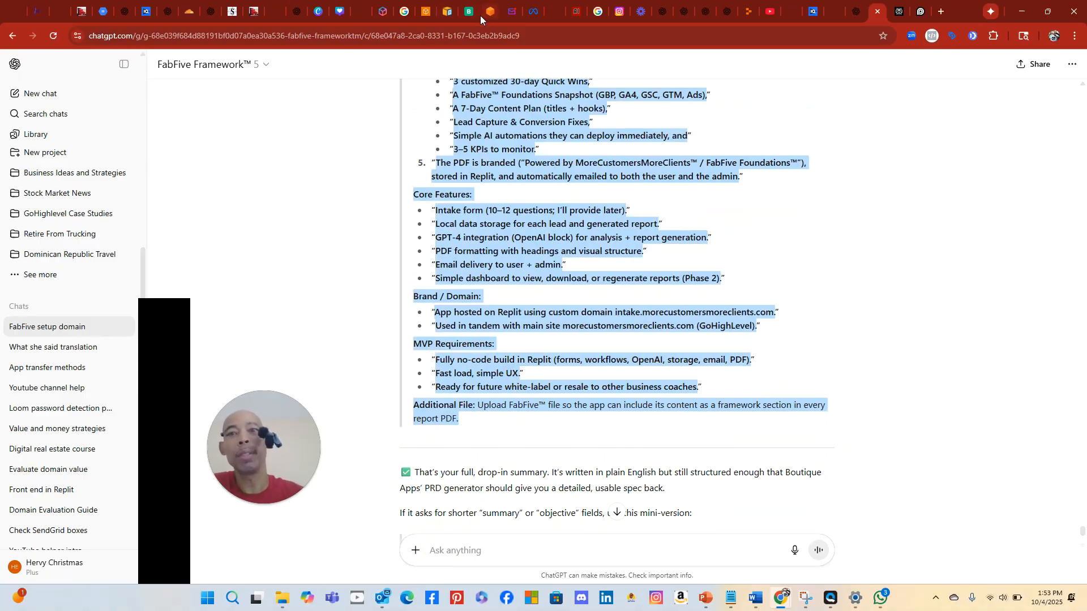
On BoutiqueApps, start a Get My App Quote request and focus the empty idea description field
click(465, 14)
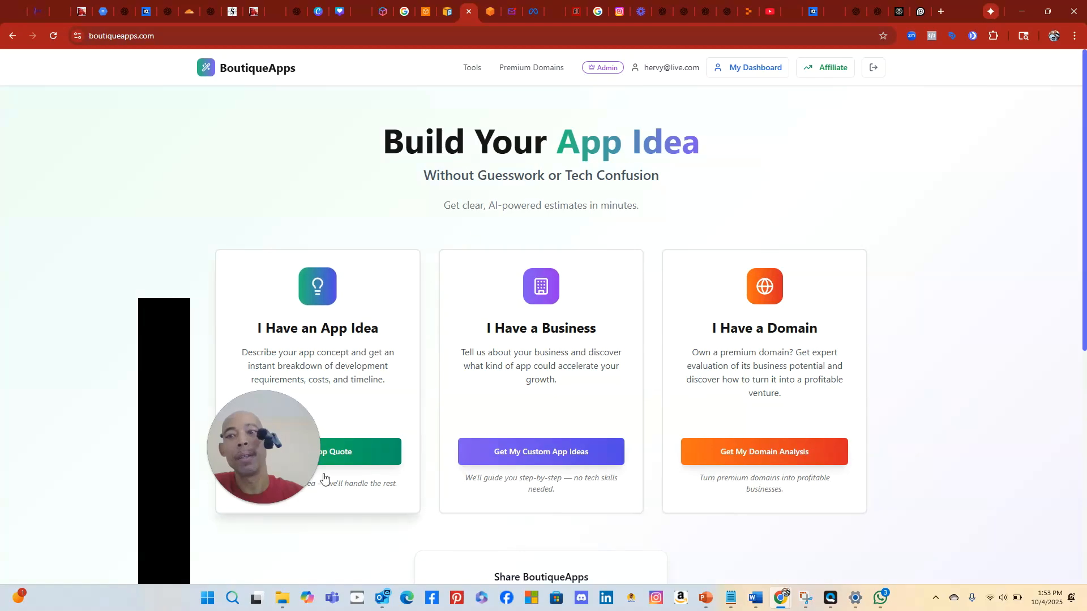
drag(310, 445, 1041, 355)
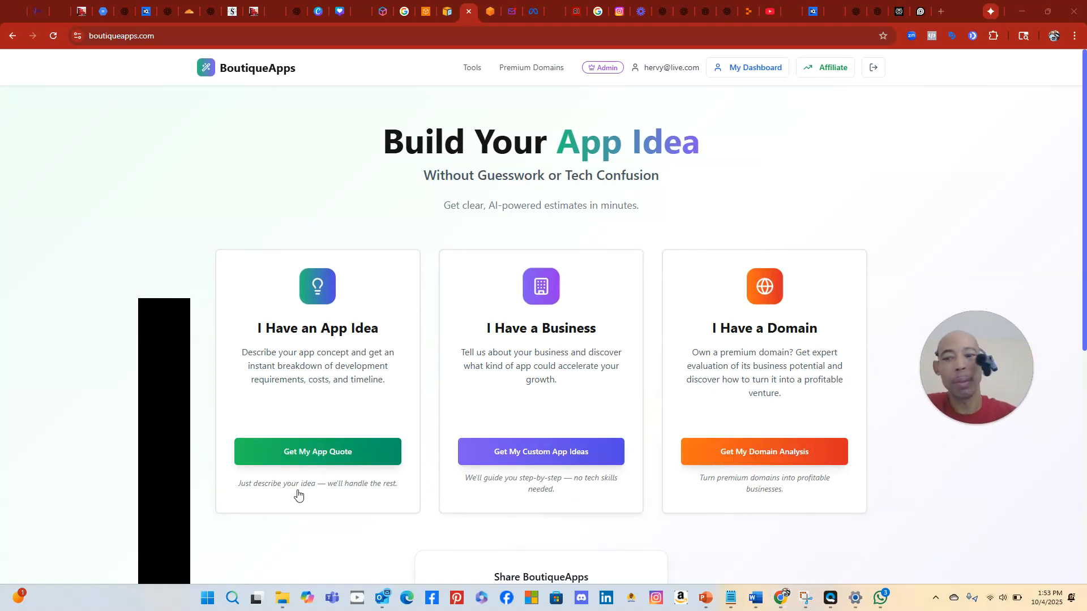
click(351, 456)
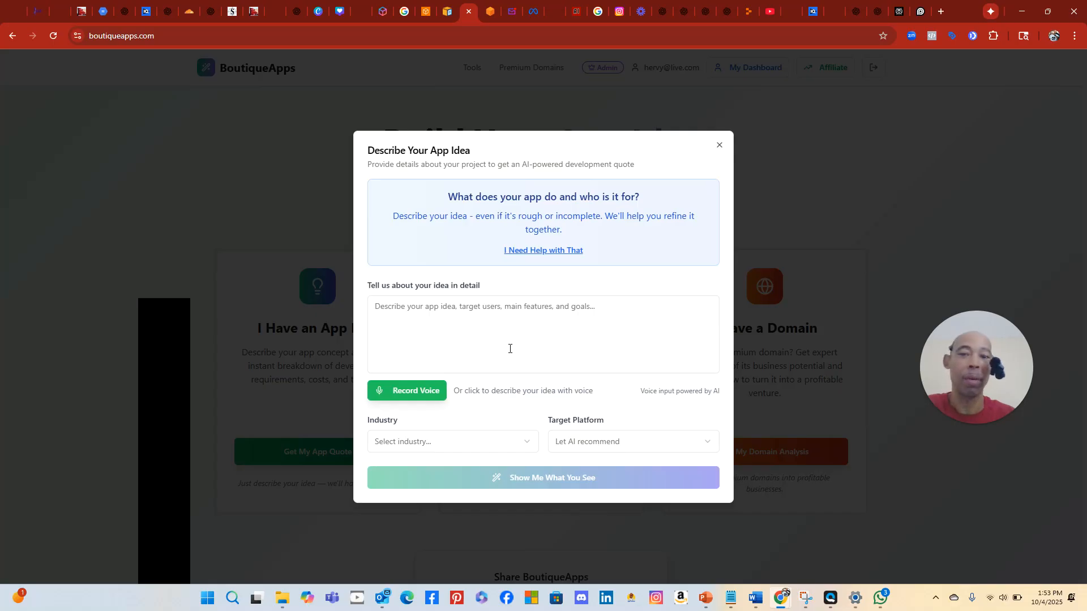
click(476, 312)
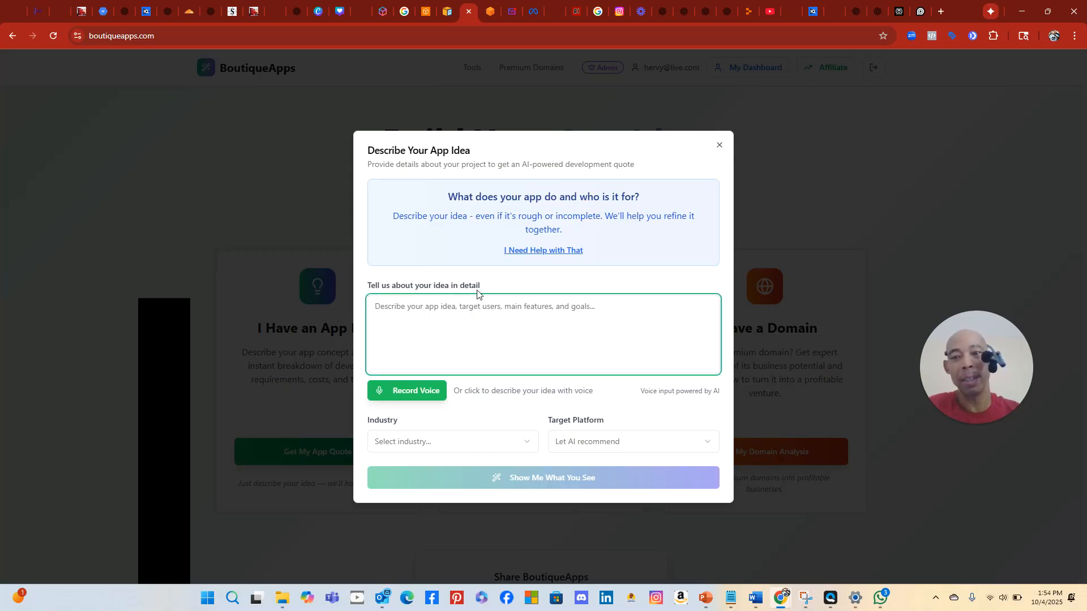
Paste the copied app summary into the idea description, then start Record Voice
right_click(414, 309)
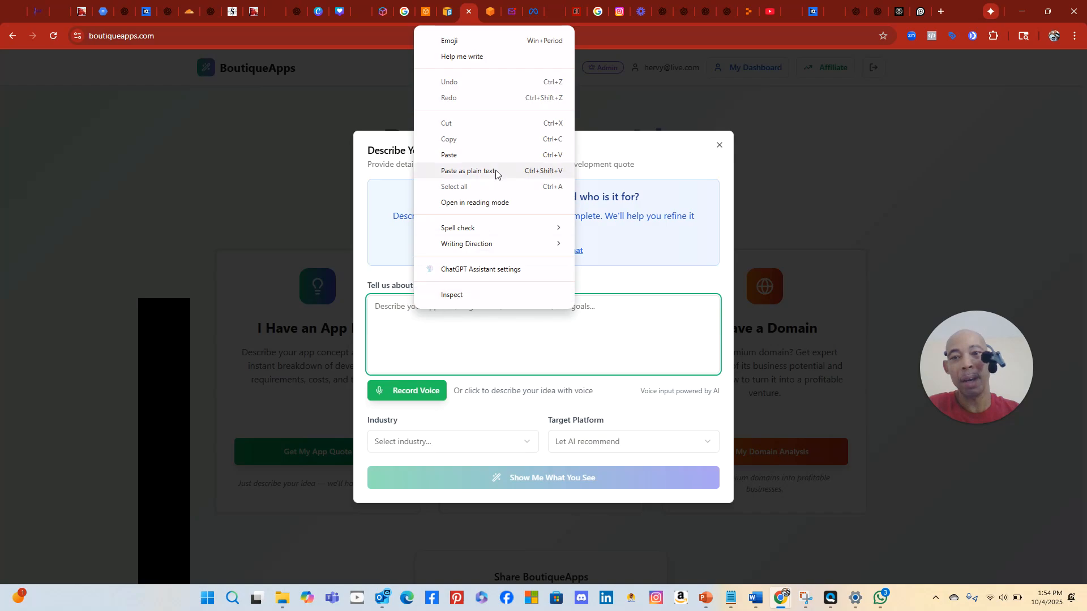
click(482, 156)
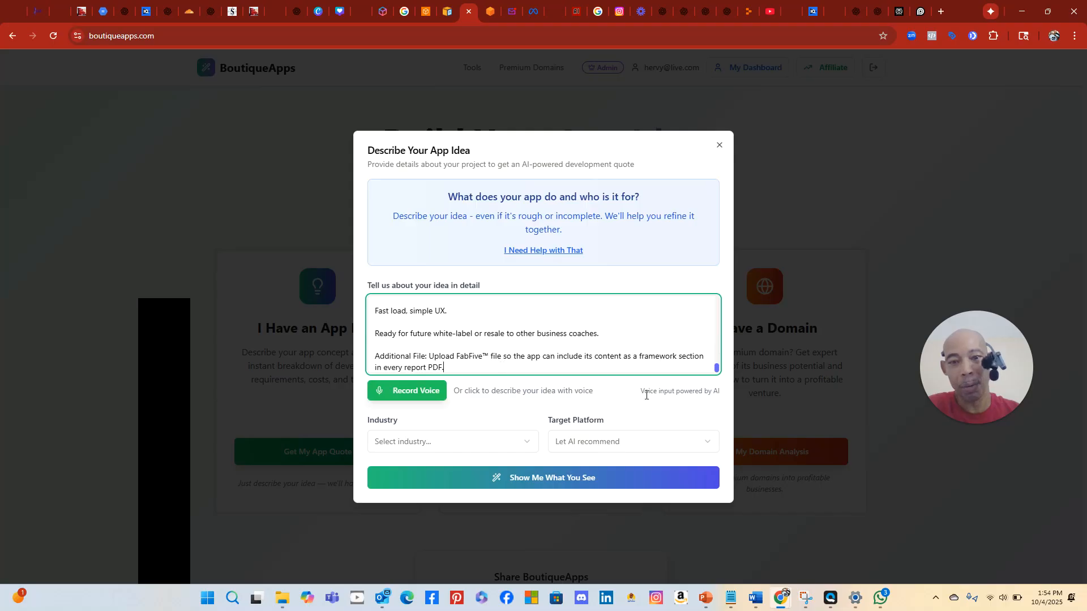
click(410, 397)
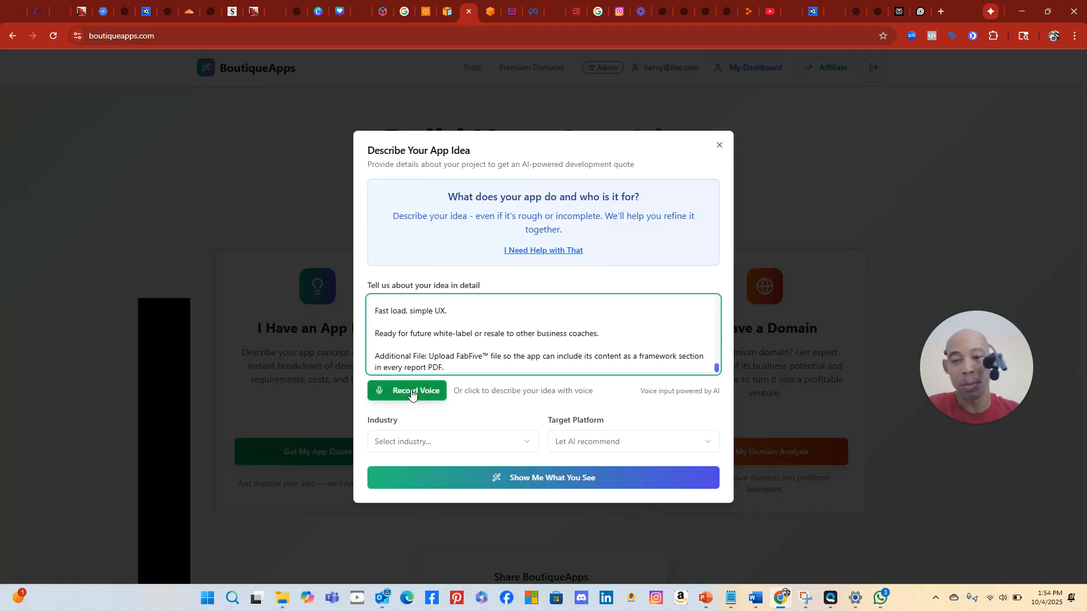
Submit the idea with Show Me What You See to load the feasibility assessment
click(554, 477)
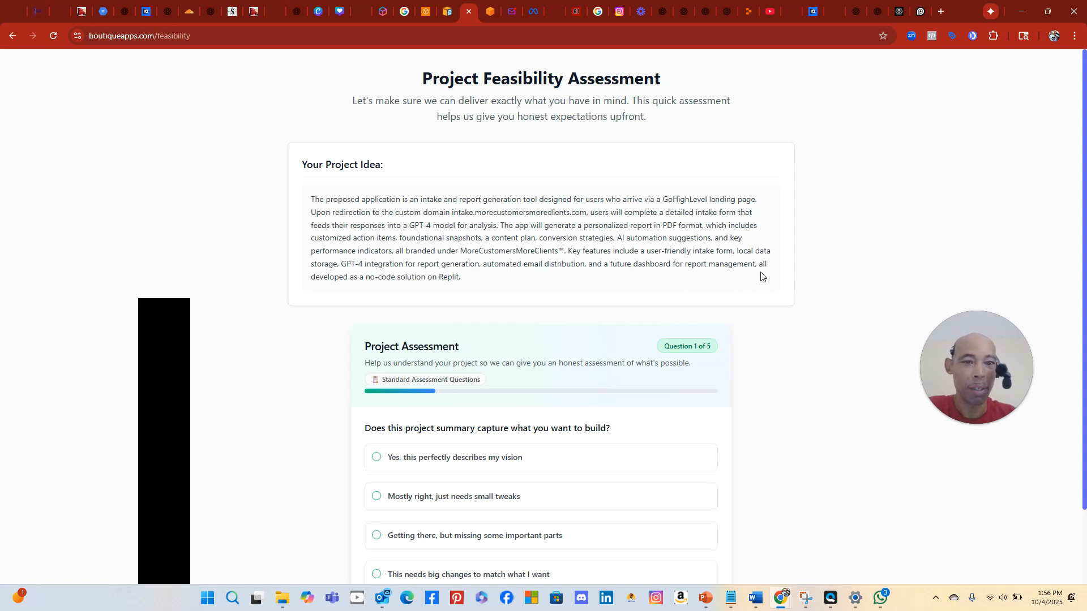
Answer Question 1 confirming the vision and Question 2 with creating, organizing and sharing content
scroll(490, 325, down, 1)
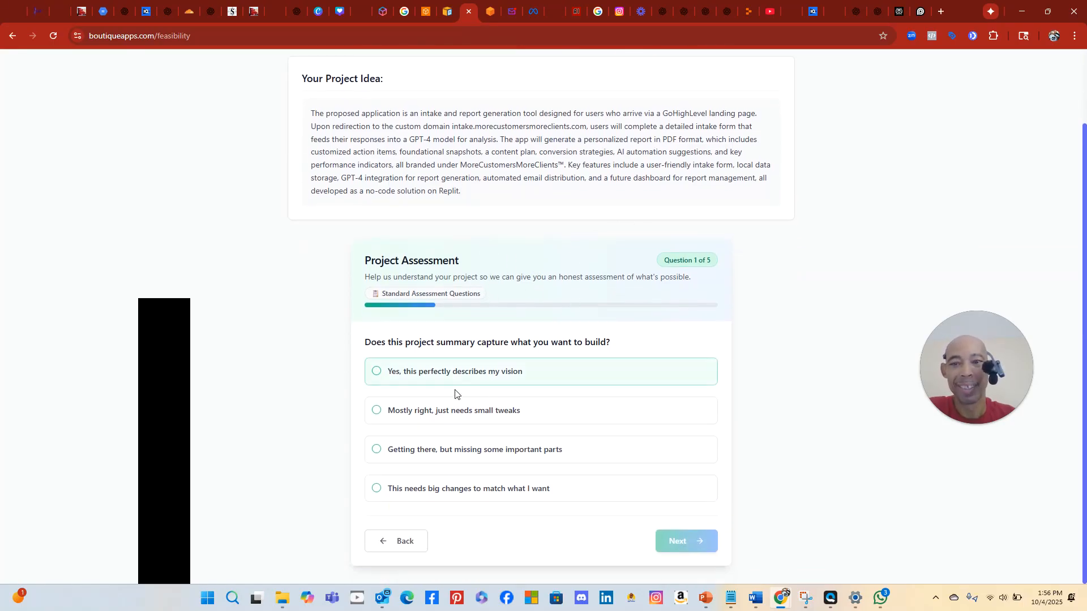
click(414, 378)
click(696, 543)
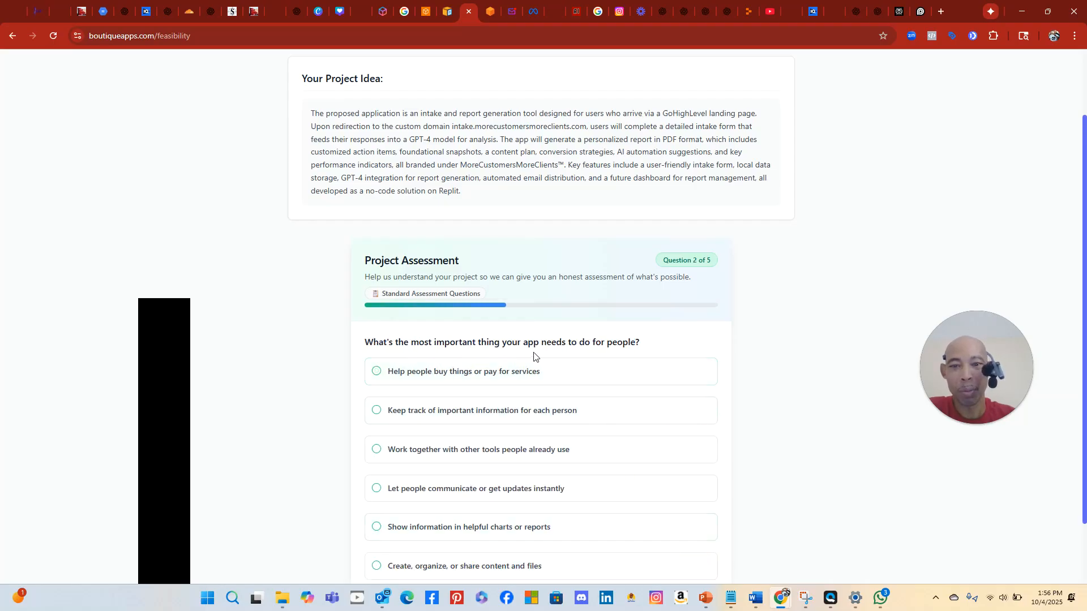
scroll(692, 385, down, 1)
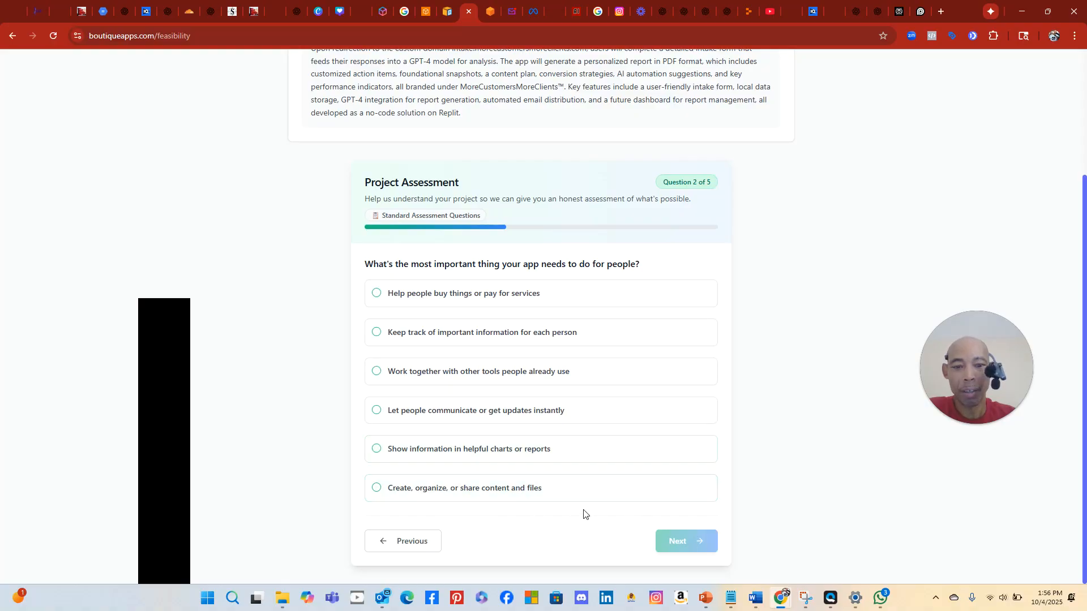
click(430, 488)
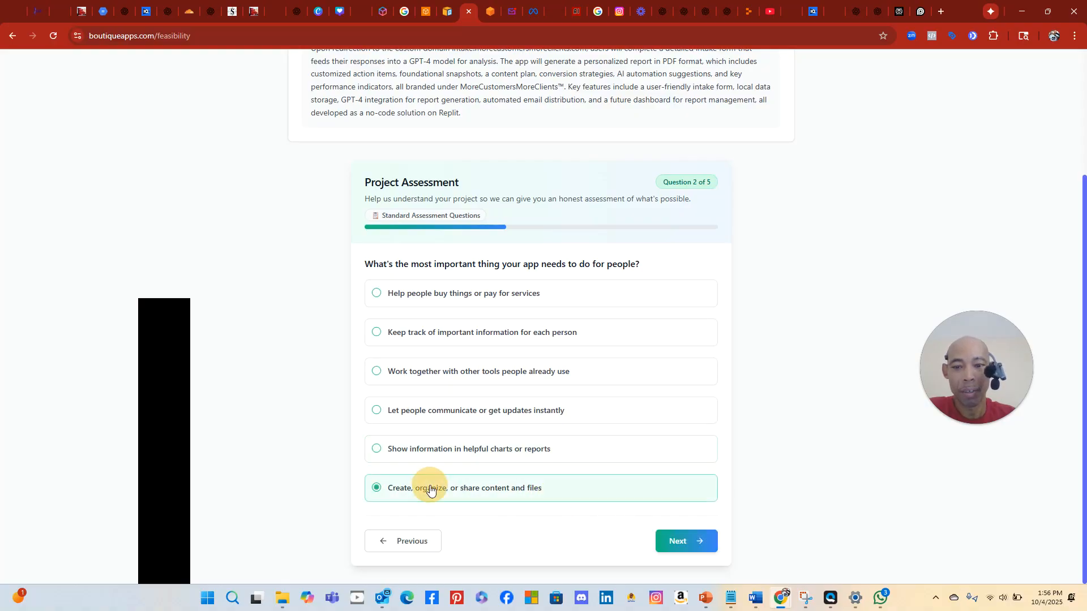
click(702, 542)
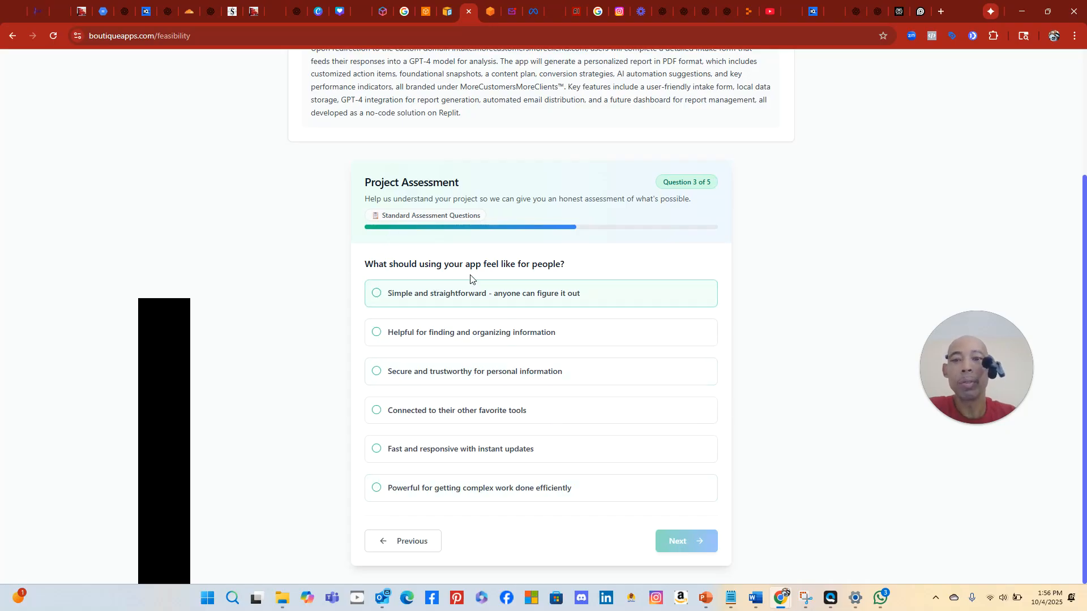
Choose 'simple and straightforward' for Question 3 and advance to Question 4
click(429, 295)
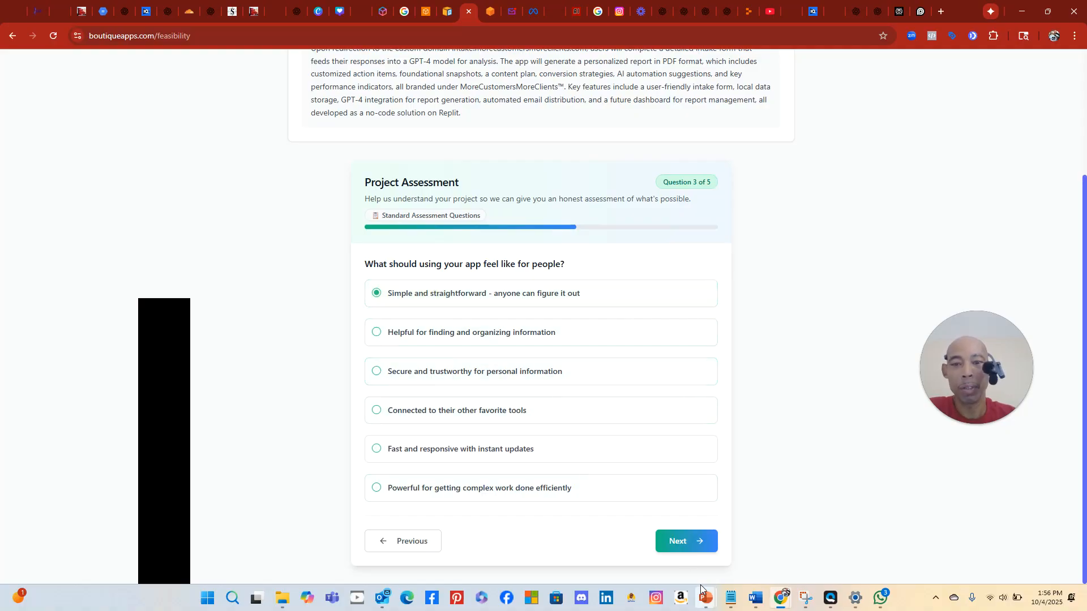
mouse_move(704, 595)
click(681, 535)
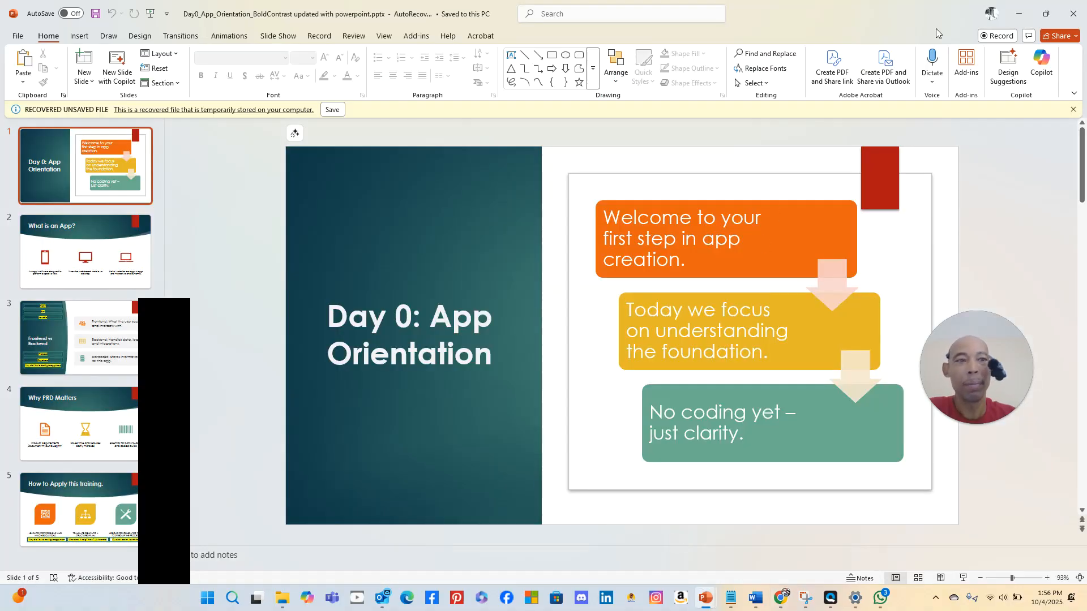
click(1017, 13)
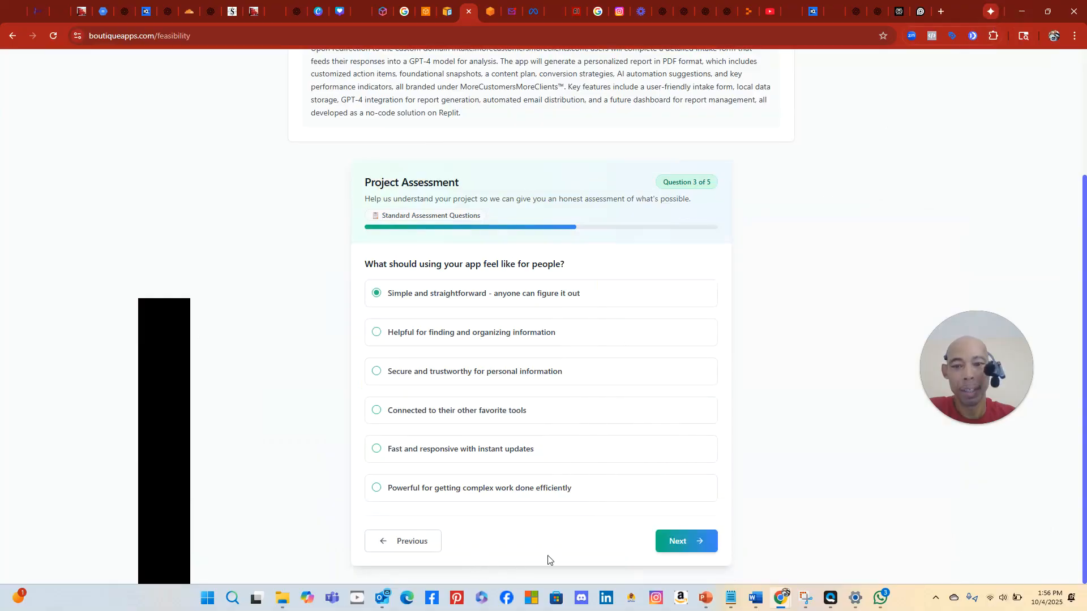
double_click(710, 543)
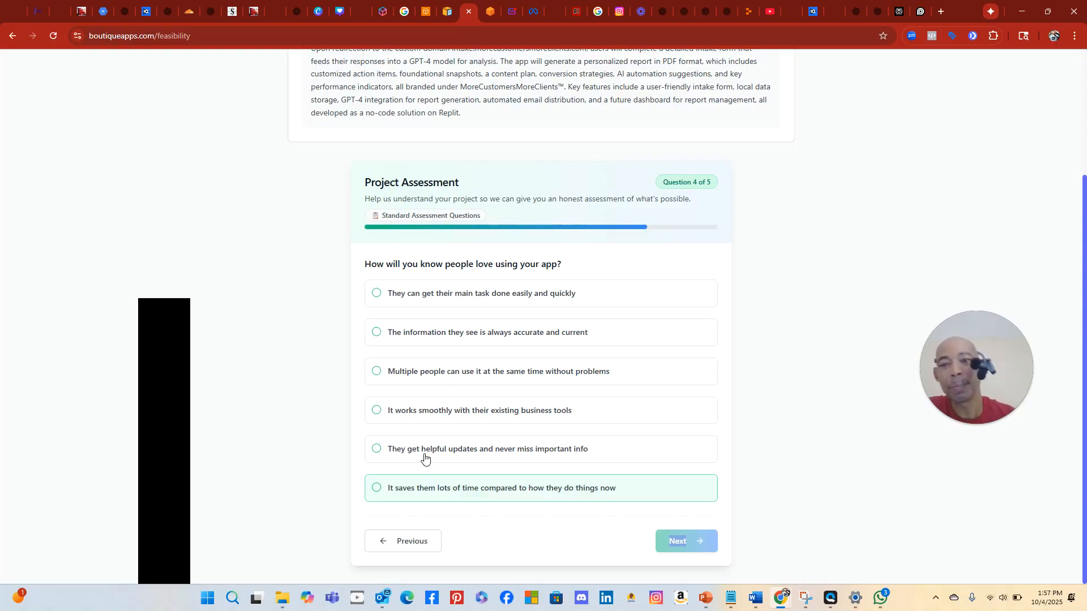
Answer Question 4 with accurate, current information and Question 5 with 'Everything I planned is finished and tested'
click(475, 339)
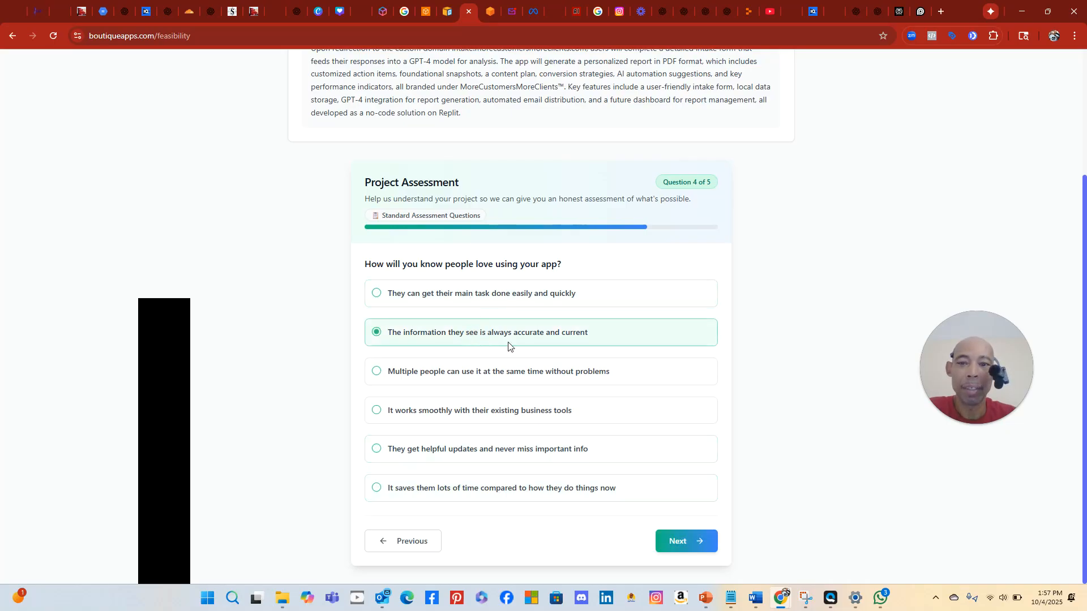
click(699, 541)
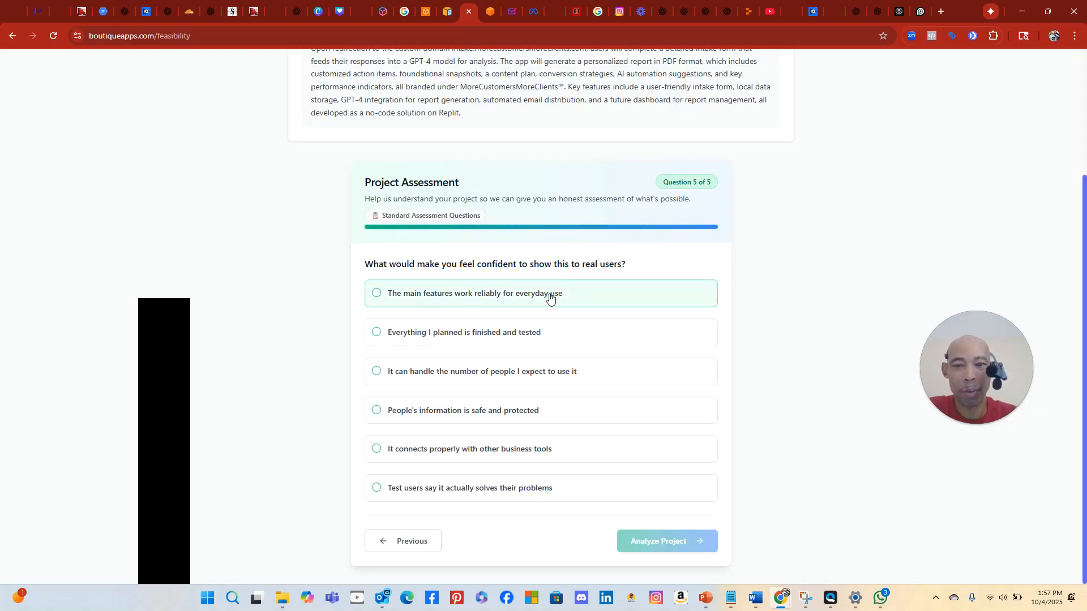
click(513, 294)
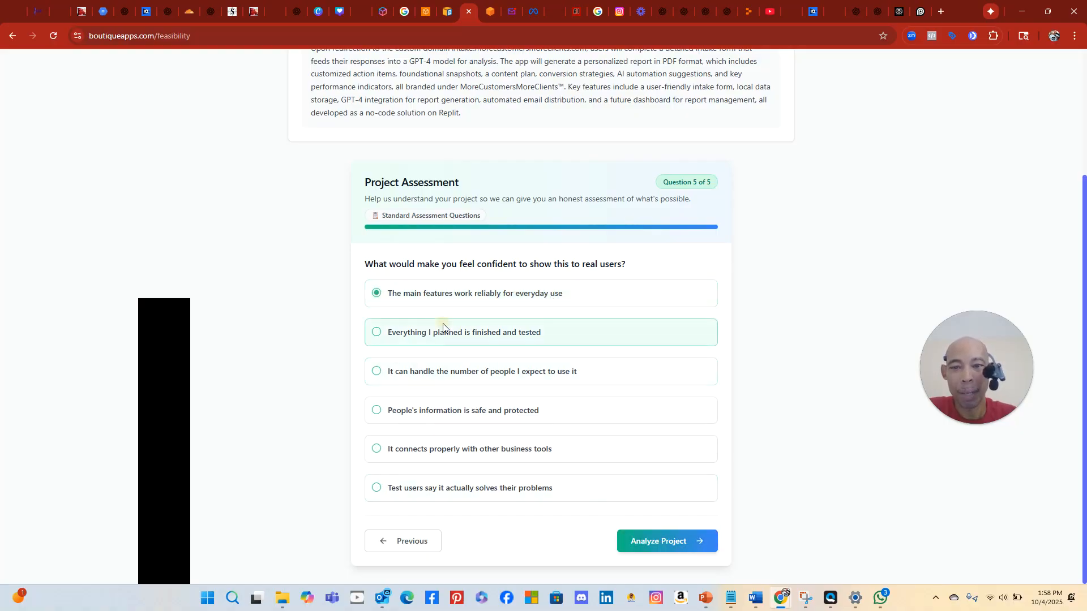
click(440, 341)
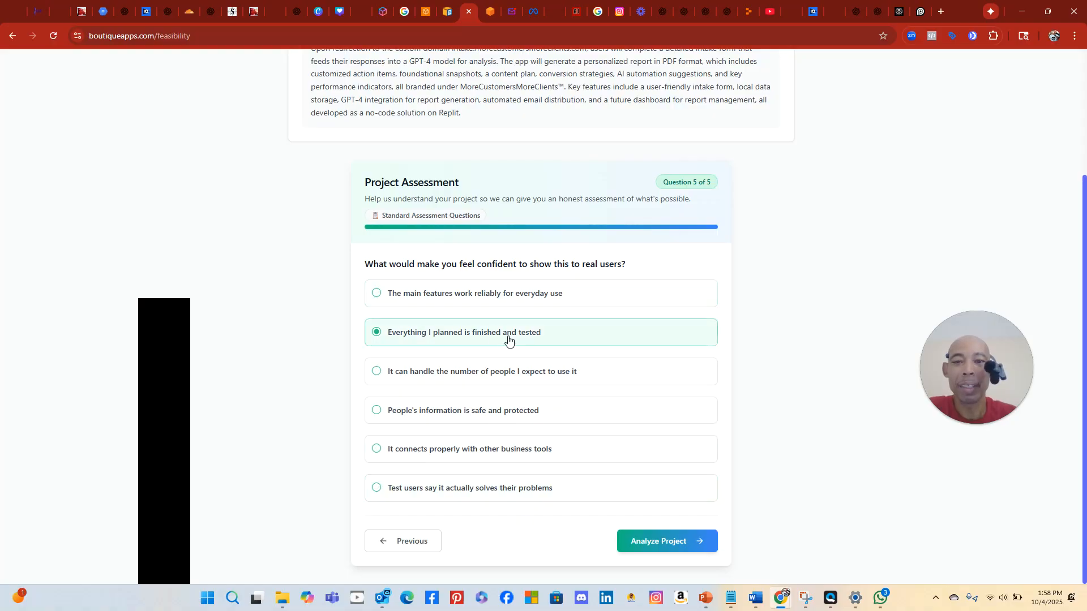
click(658, 540)
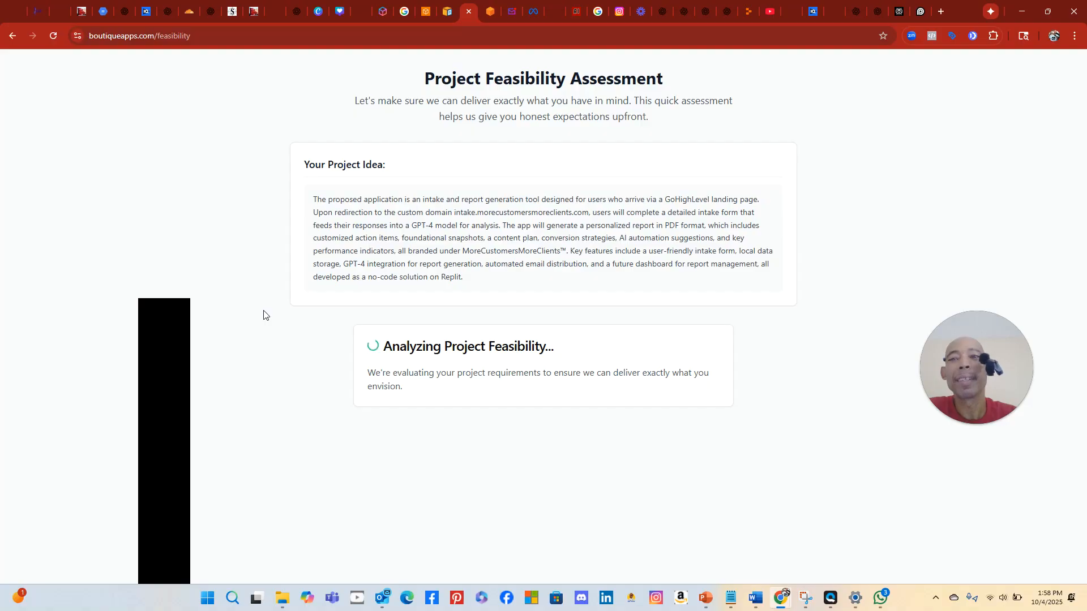
Request the detailed quote from the 100% Excellent Fit feasibility result
scroll(519, 420, down, 4)
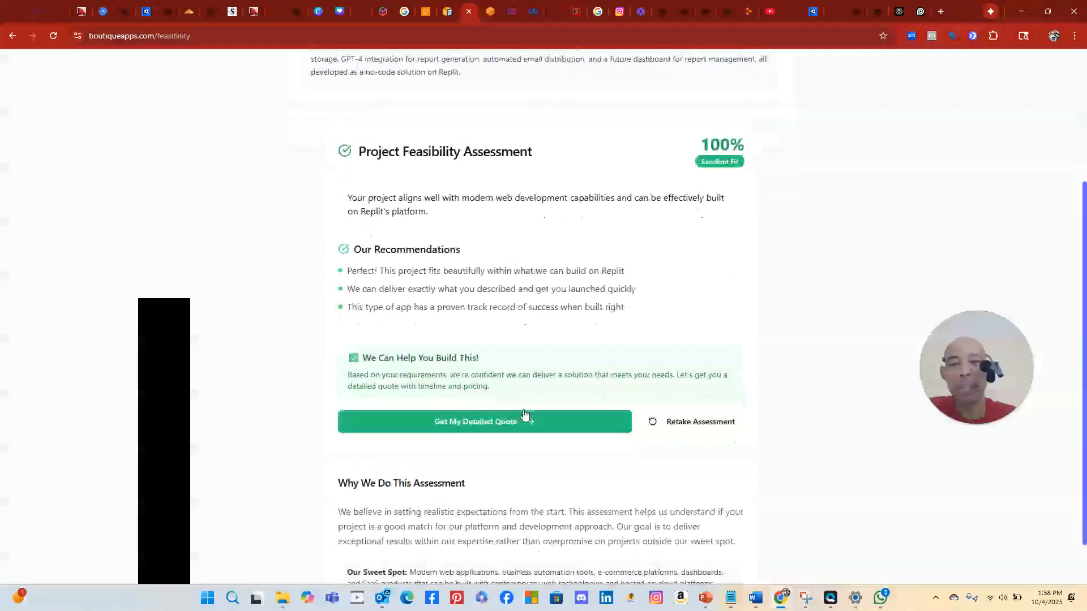
click(511, 396)
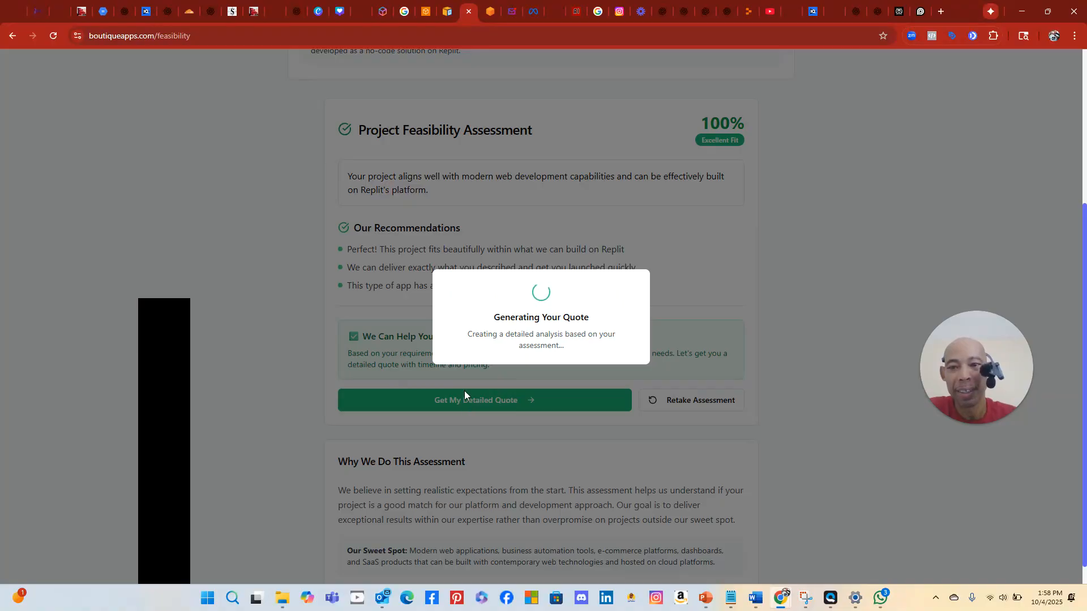
scroll(403, 323, down, 1)
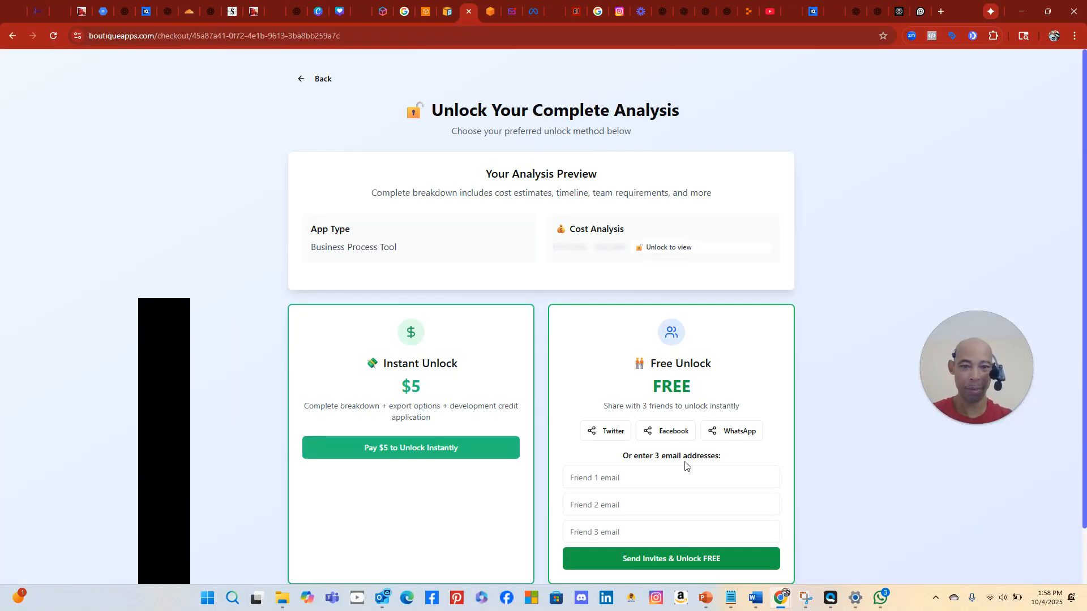
Fill the Friend 1–3 e-mail fields with distinct saved and typed addresses
click(654, 477)
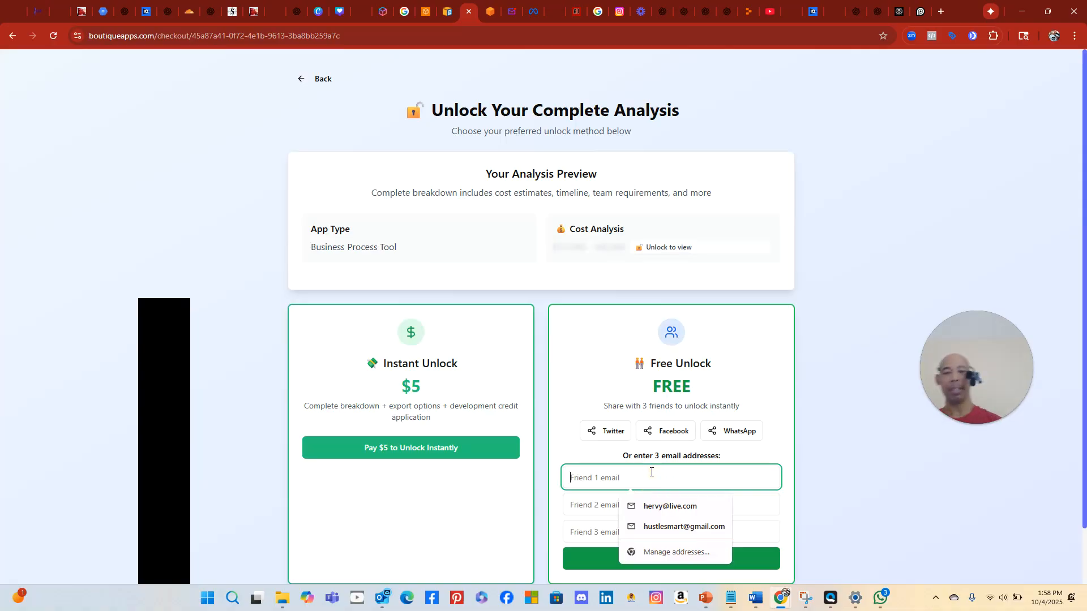
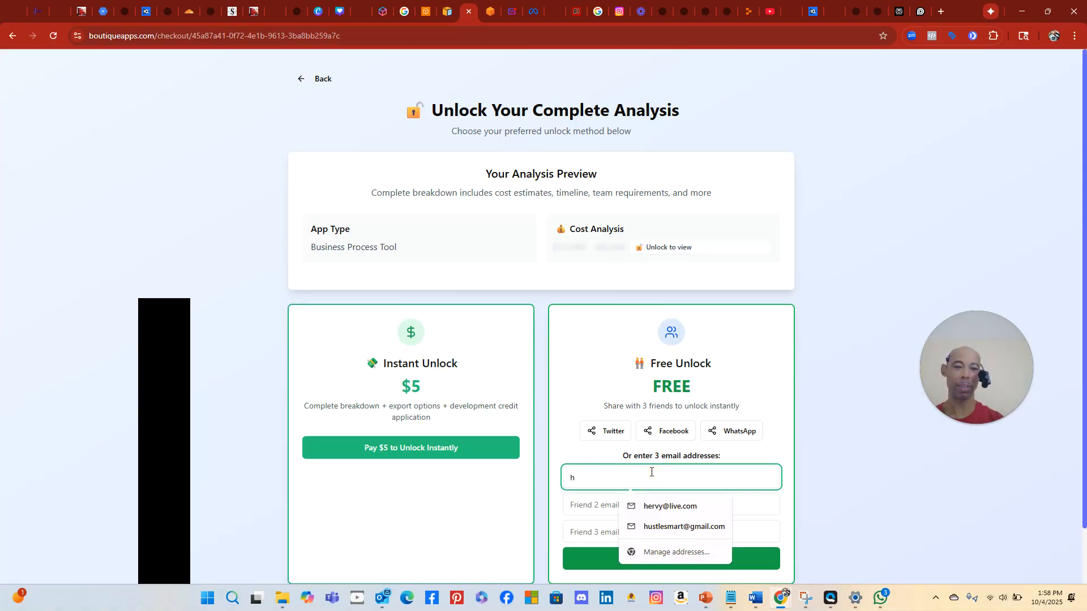
click(679, 507)
click(643, 508)
drag(643, 508, 560, 517)
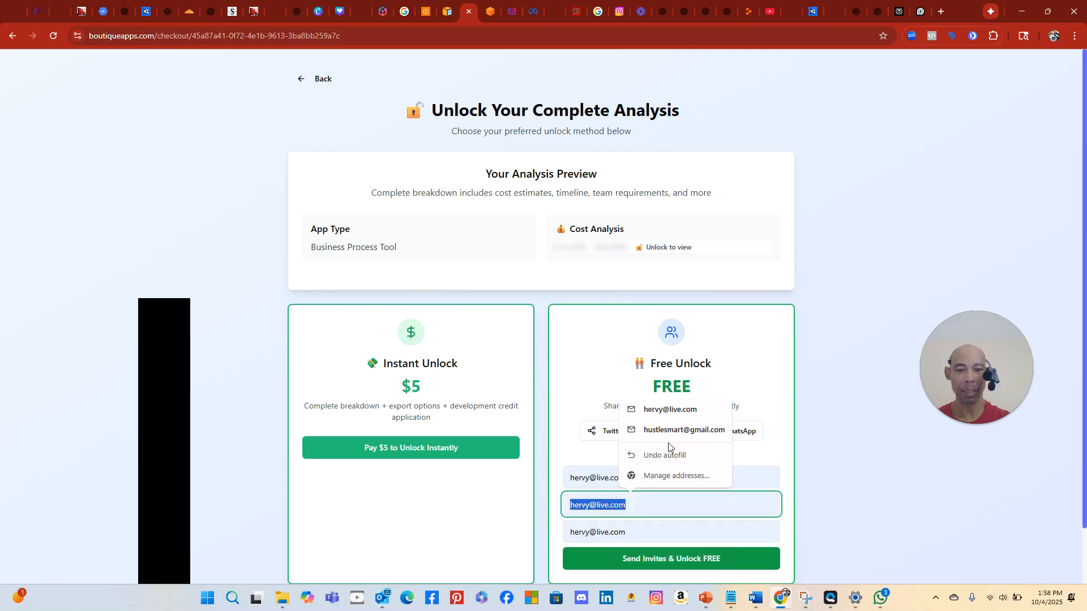
click(670, 431)
click(650, 526)
drag(635, 528, 558, 545)
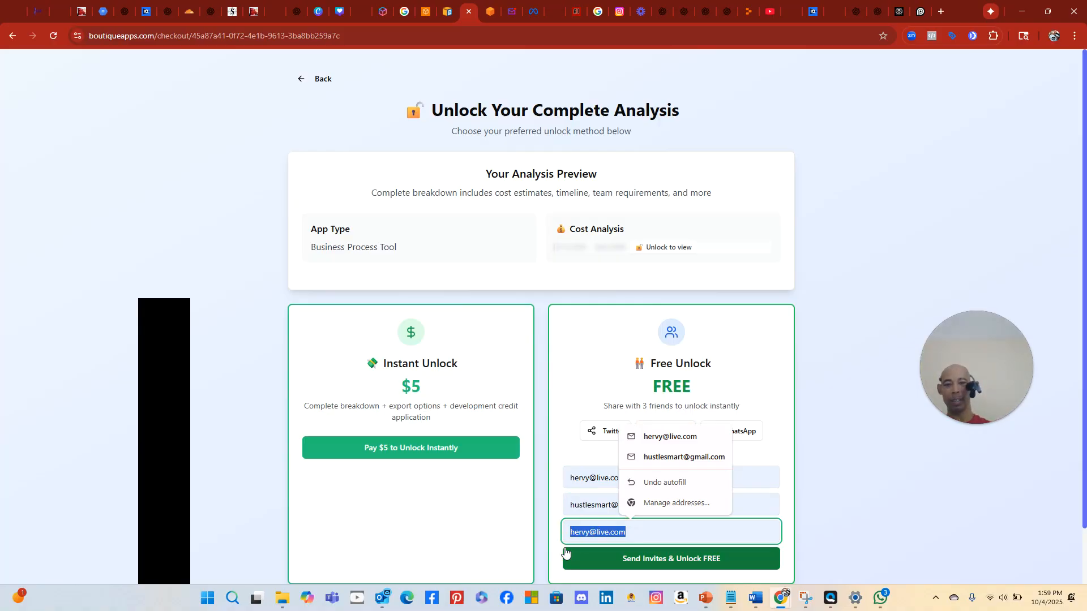
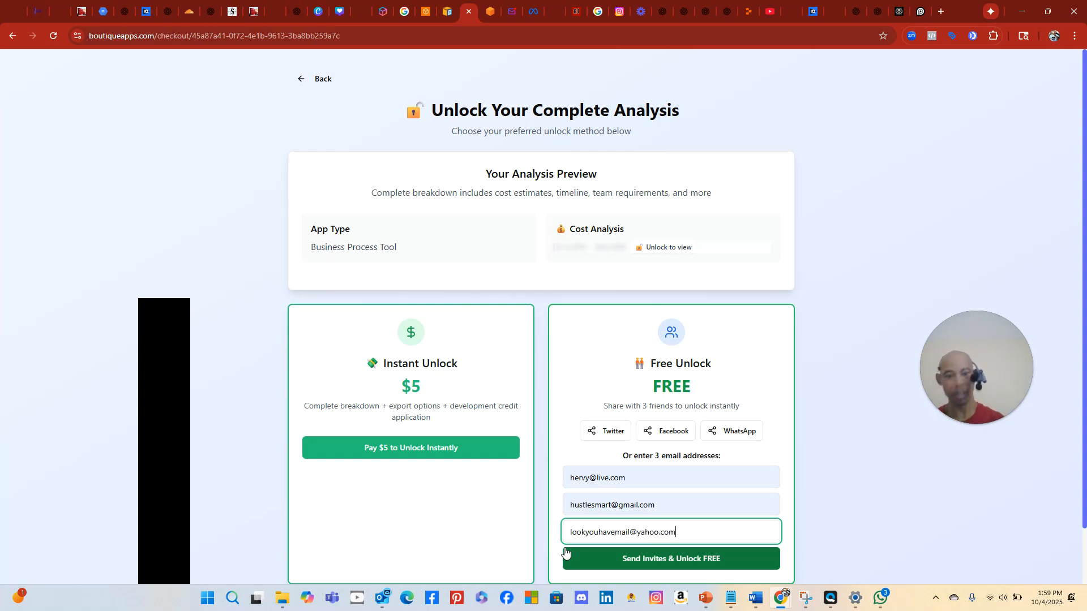
Send the friend invites to unlock the analysis free and generate the PRD
click(612, 558)
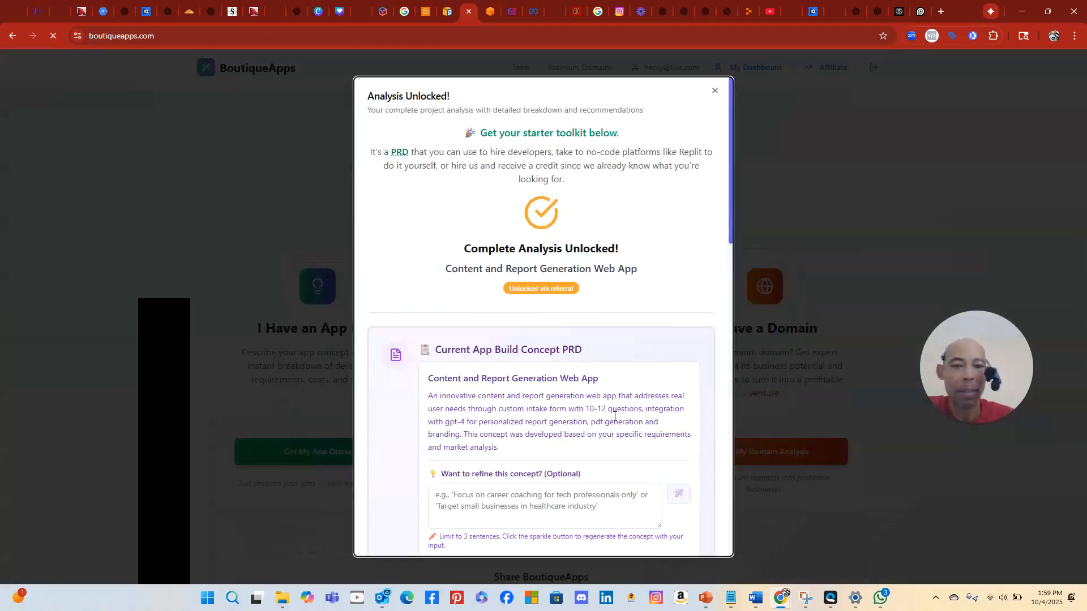
scroll(563, 352, down, 3)
scroll(563, 352, down, 2)
click(640, 302)
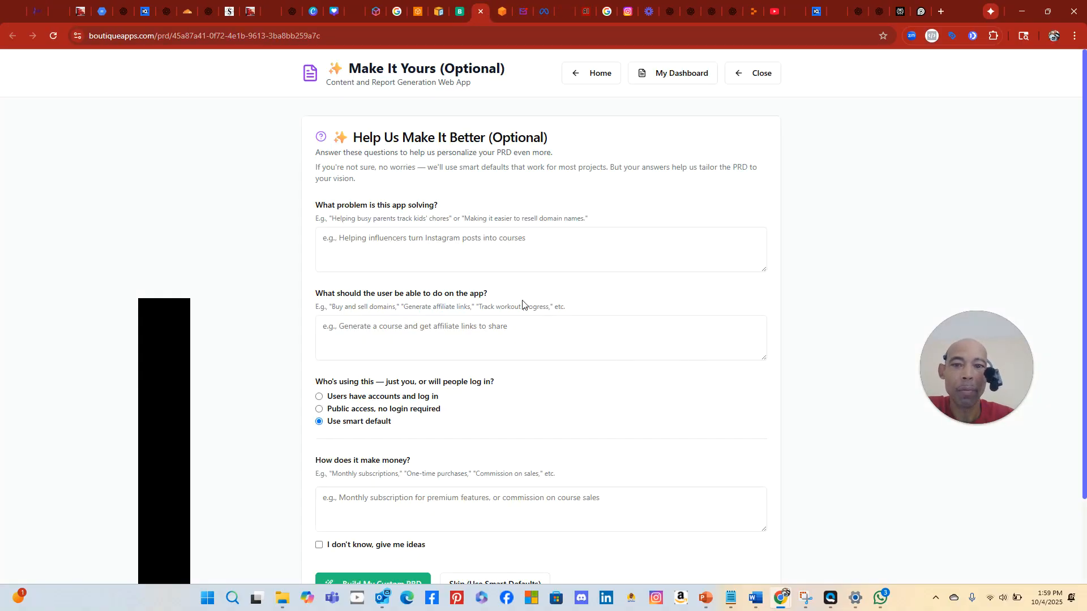
Answer the app's problem as 'Helping businesses get more customers and more clients'
click(405, 244)
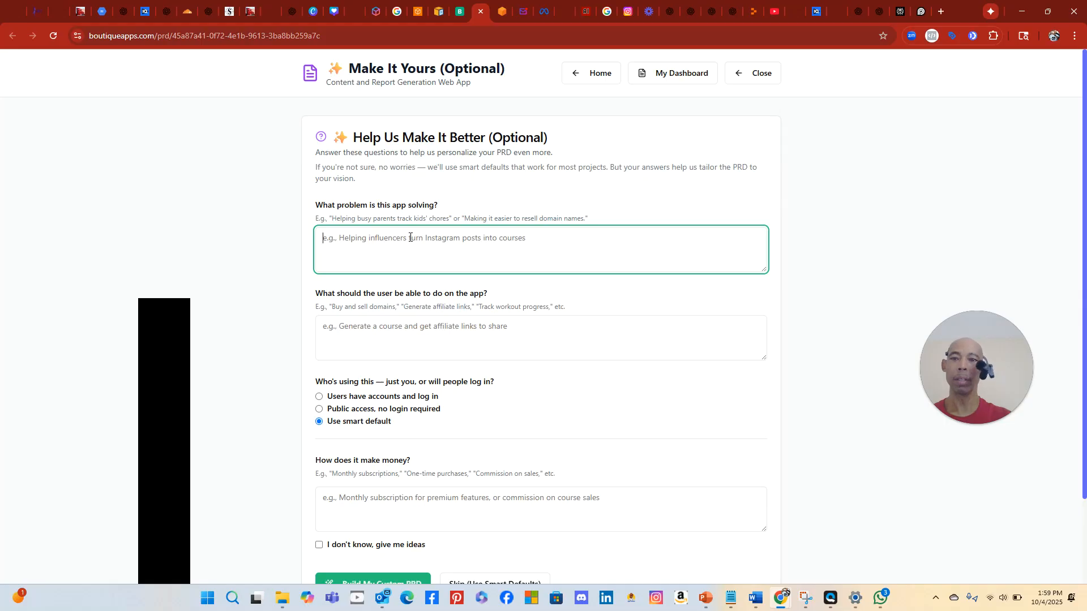
text(Hlepi)
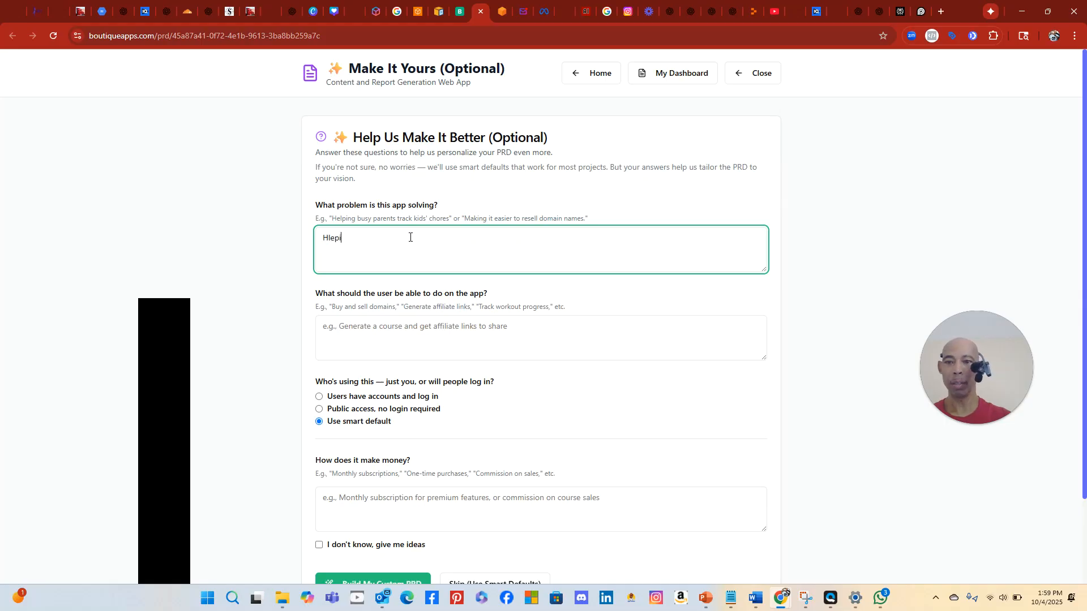
text(ng business)
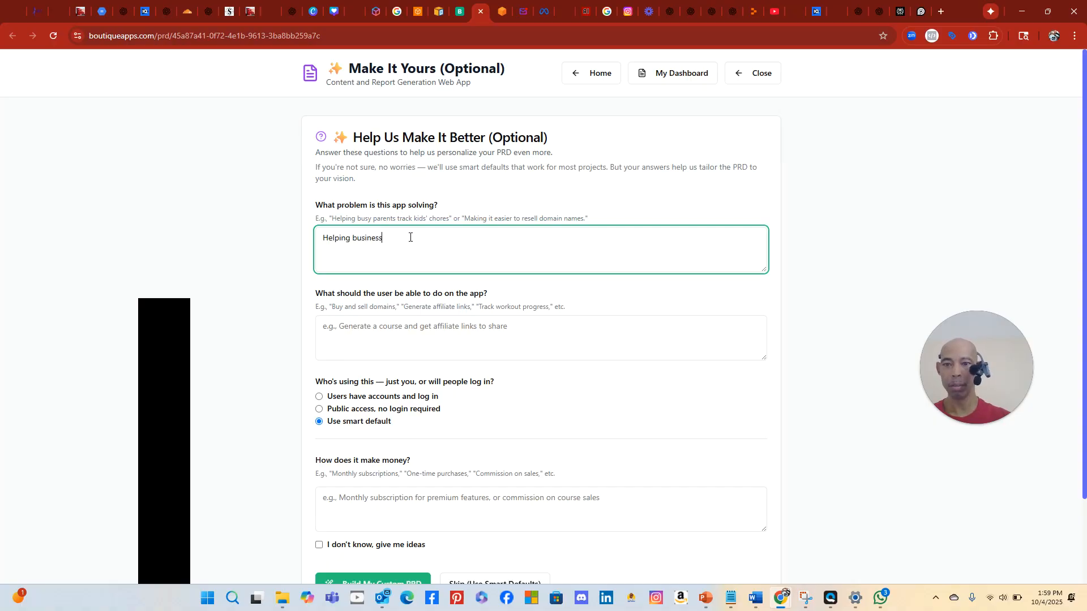
text(es get more customers and more clients)
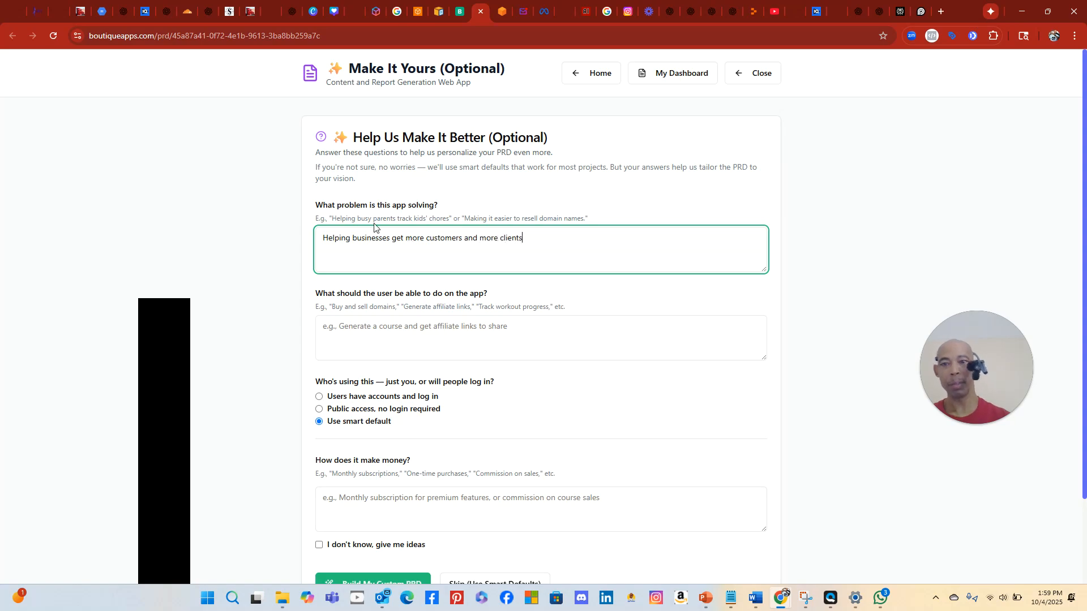
click(384, 331)
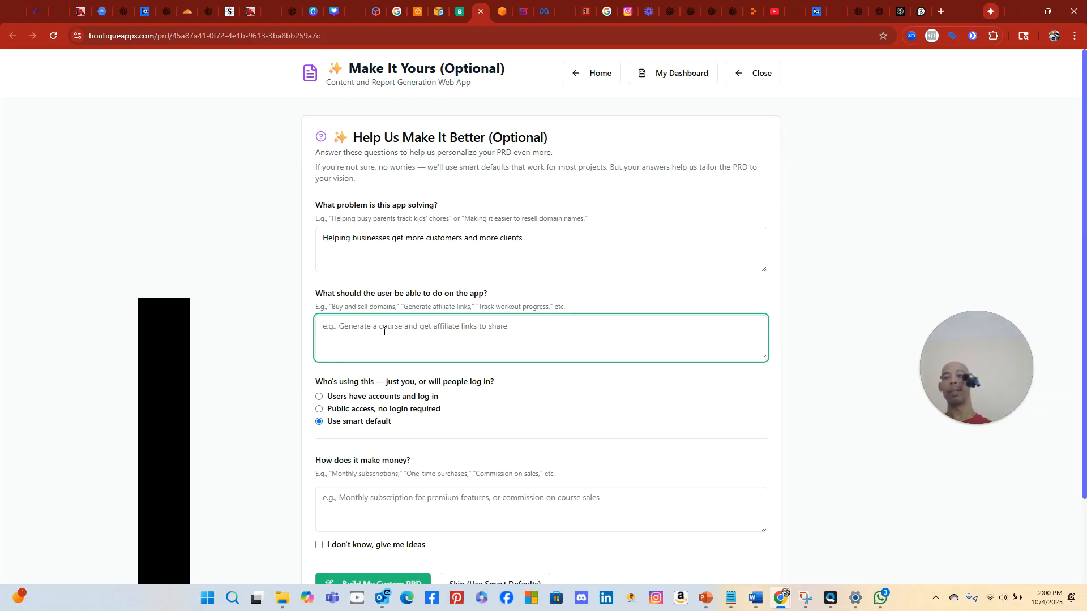
Enter 'get reports that enlighten them to be able to improve their business with simple steps.' as the user ability
text(get repor)
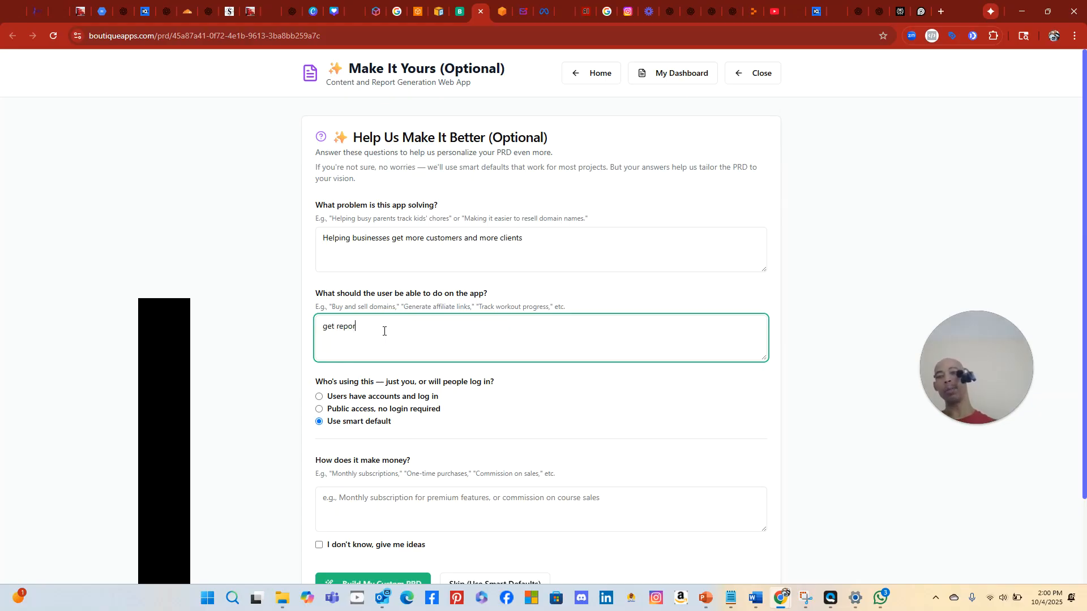
text(ts to)
key(BackSpace)
text(hat )
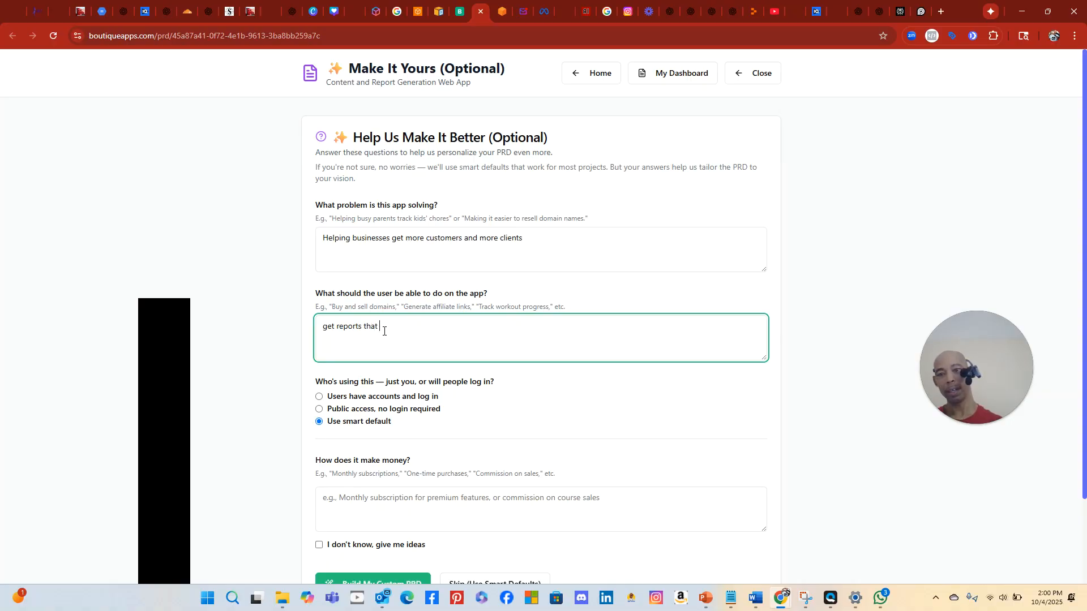
text(enlighten them to be able to improve)
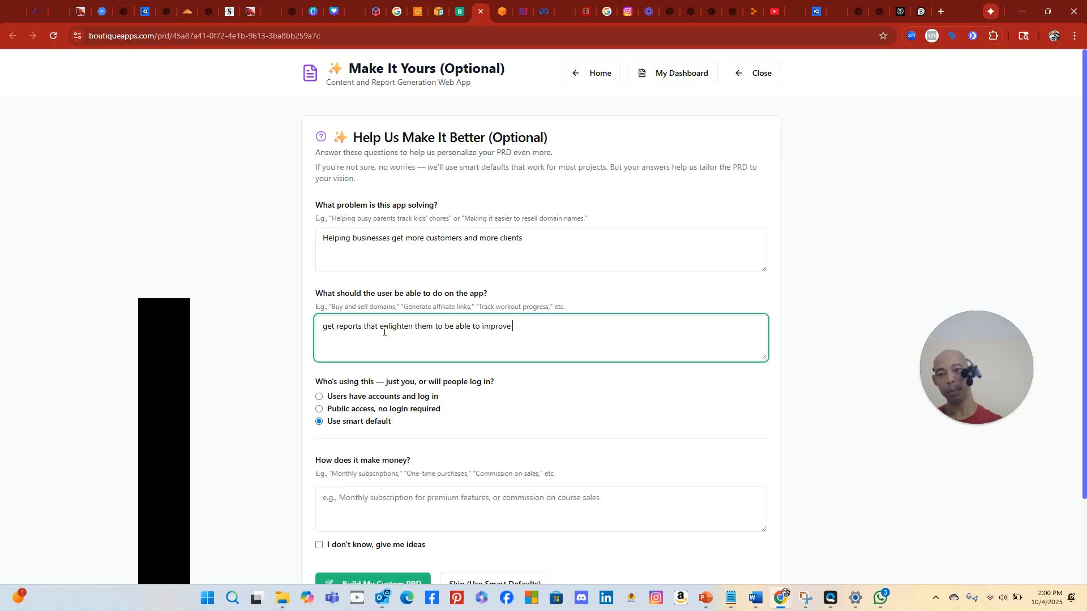
text( their business with simpe)
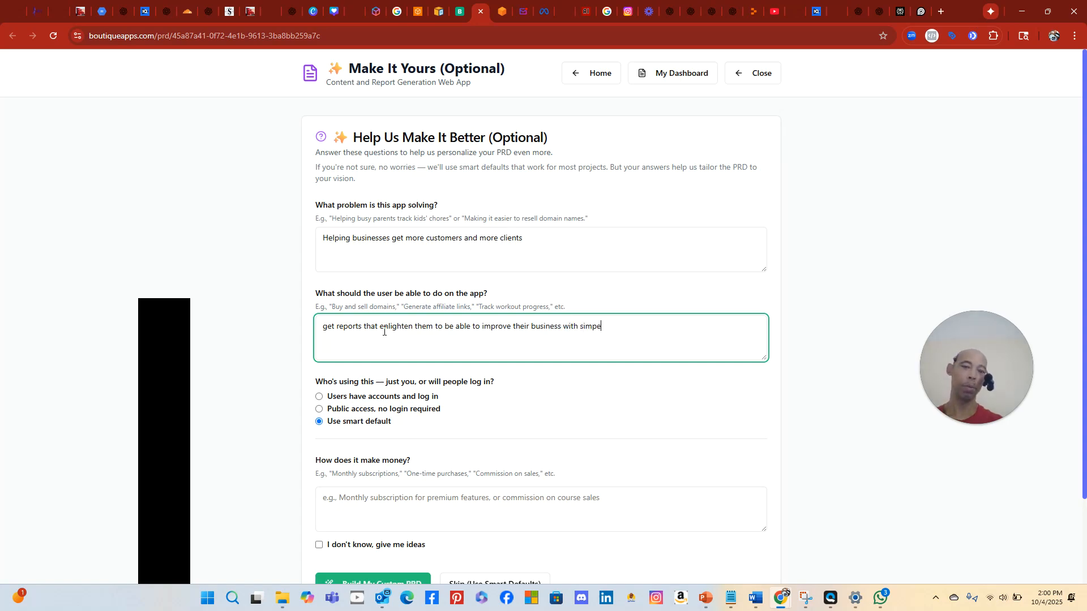
key(BackSpace)
text(le steps.)
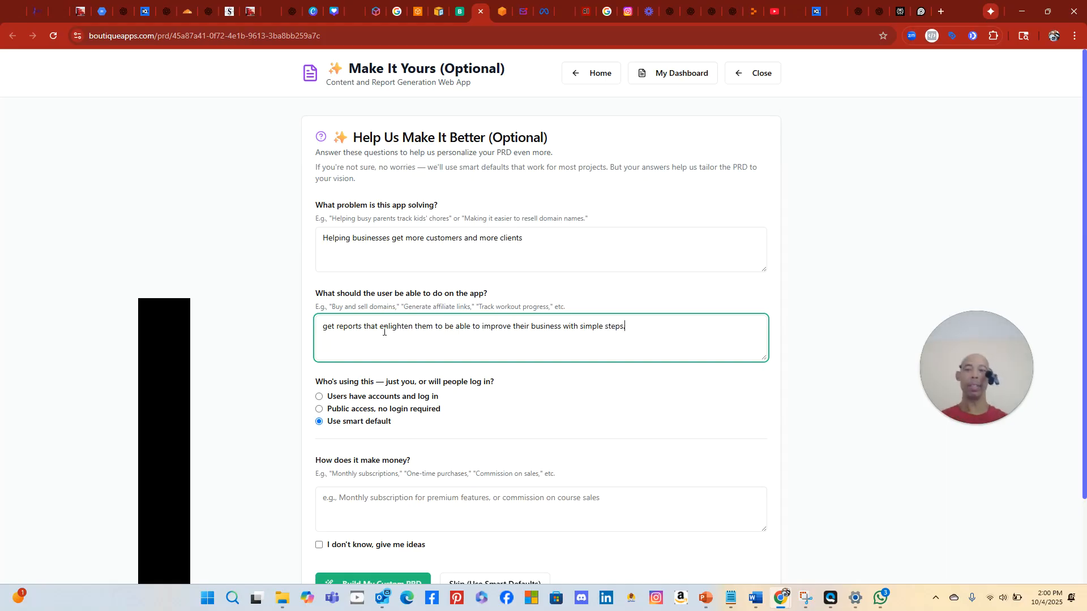
scroll(349, 328, down, 2)
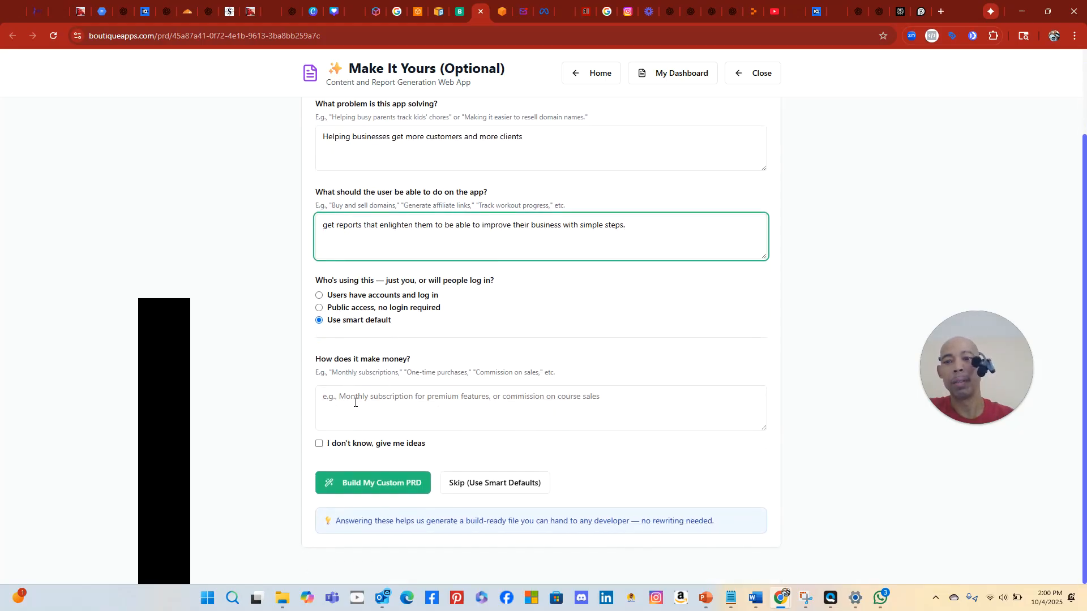
Ask for monetization ideas, pick Monthly subscription and One-time purchase, and build the custom PRD
click(318, 444)
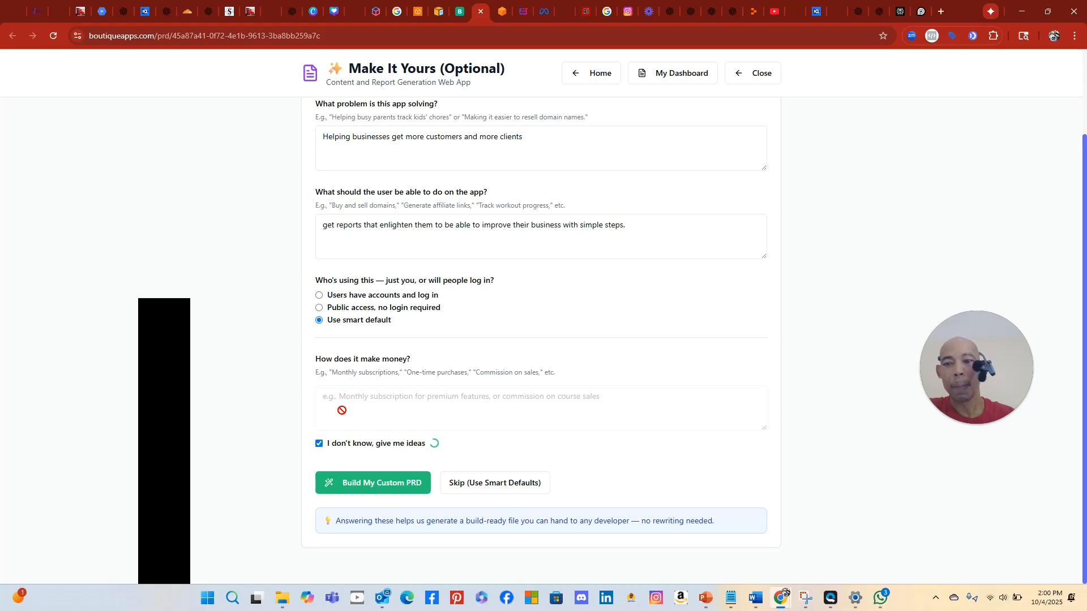
scroll(346, 400, down, 3)
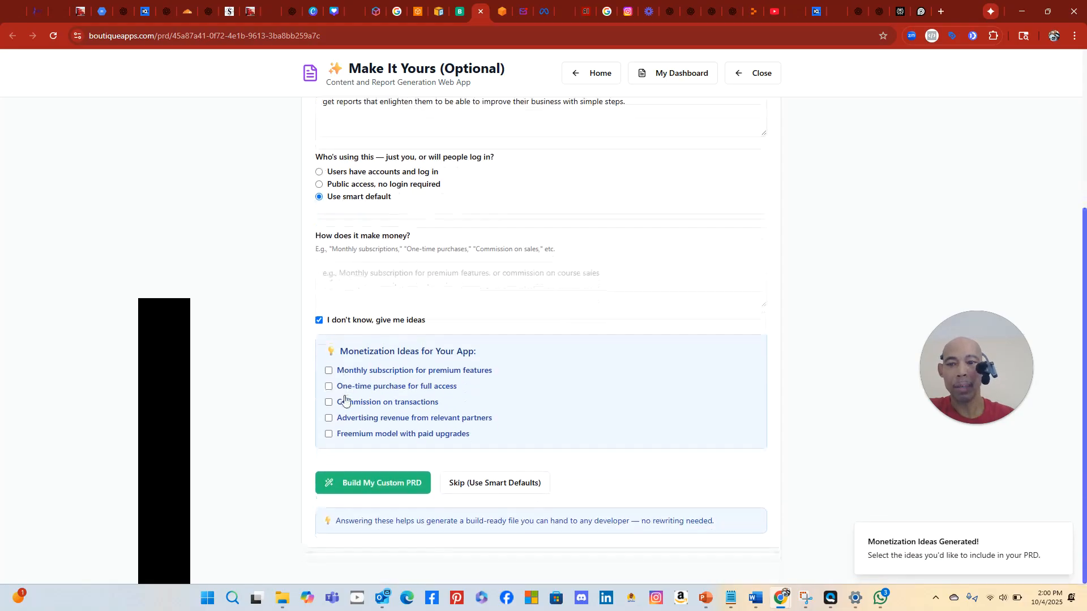
click(328, 371)
click(329, 387)
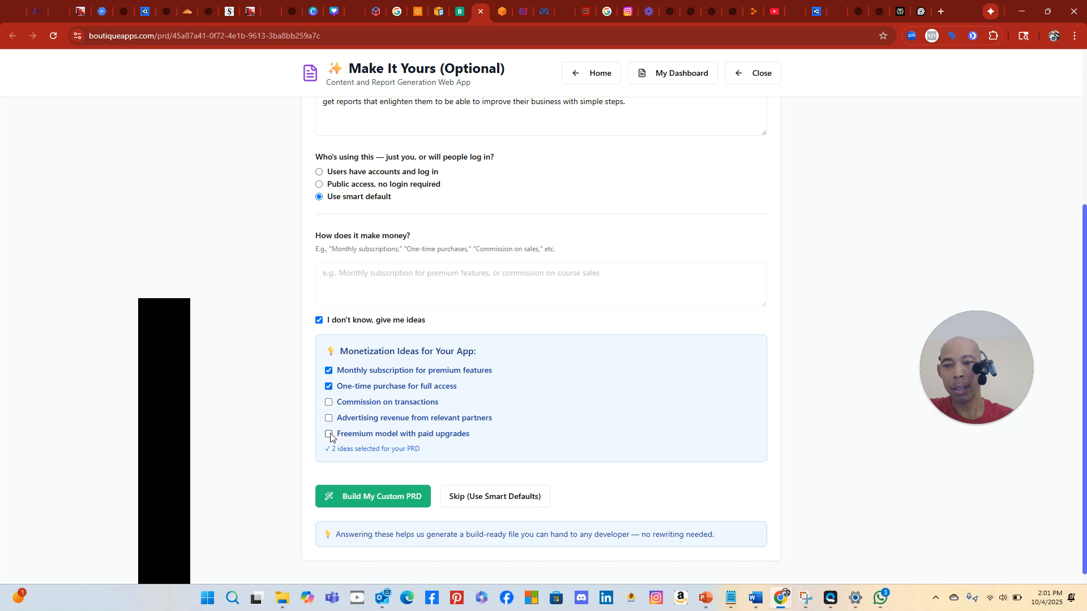
click(372, 497)
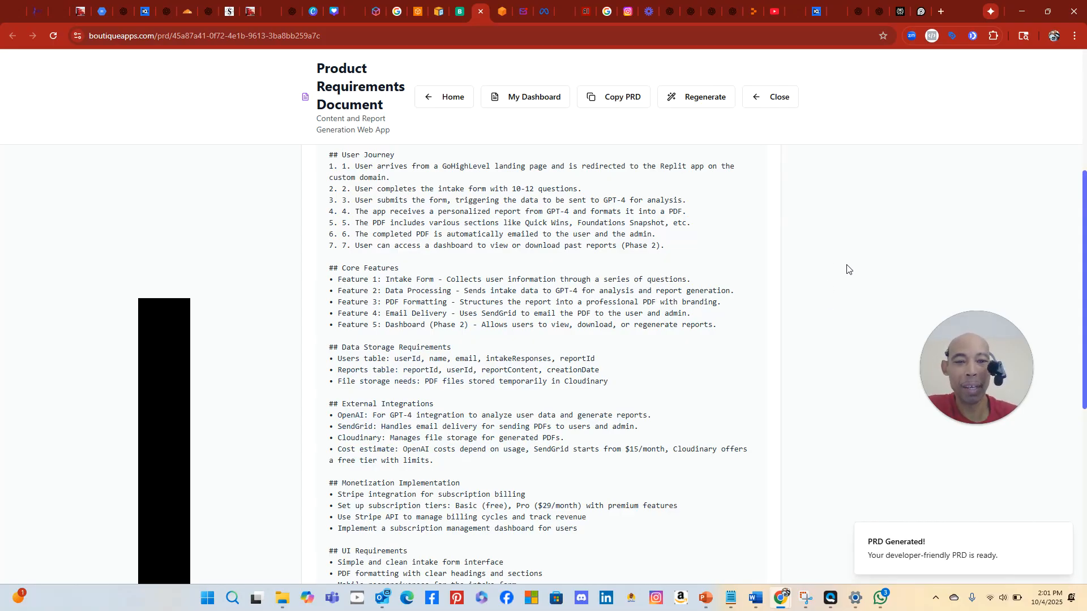
scroll(849, 263, down, 2)
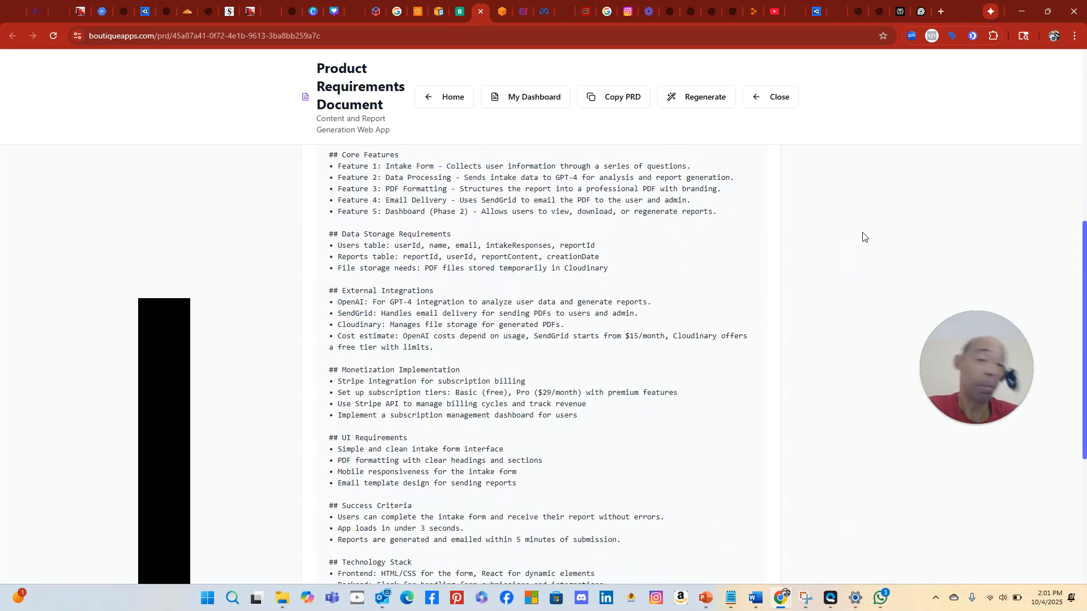
scroll(852, 235, down, 4)
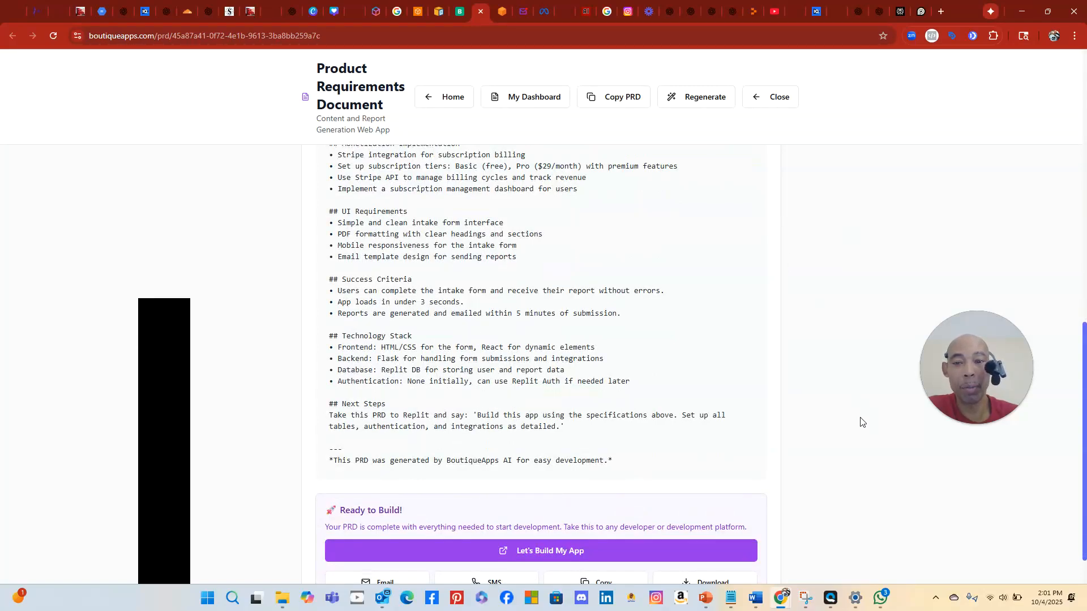
scroll(632, 251, up, 2)
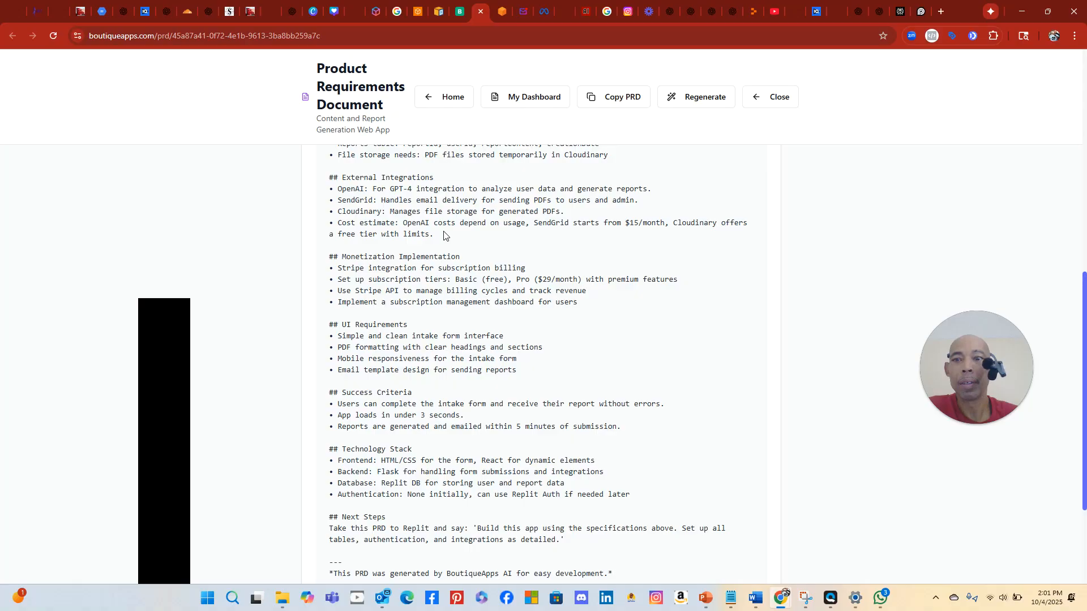
scroll(443, 235, up, 4)
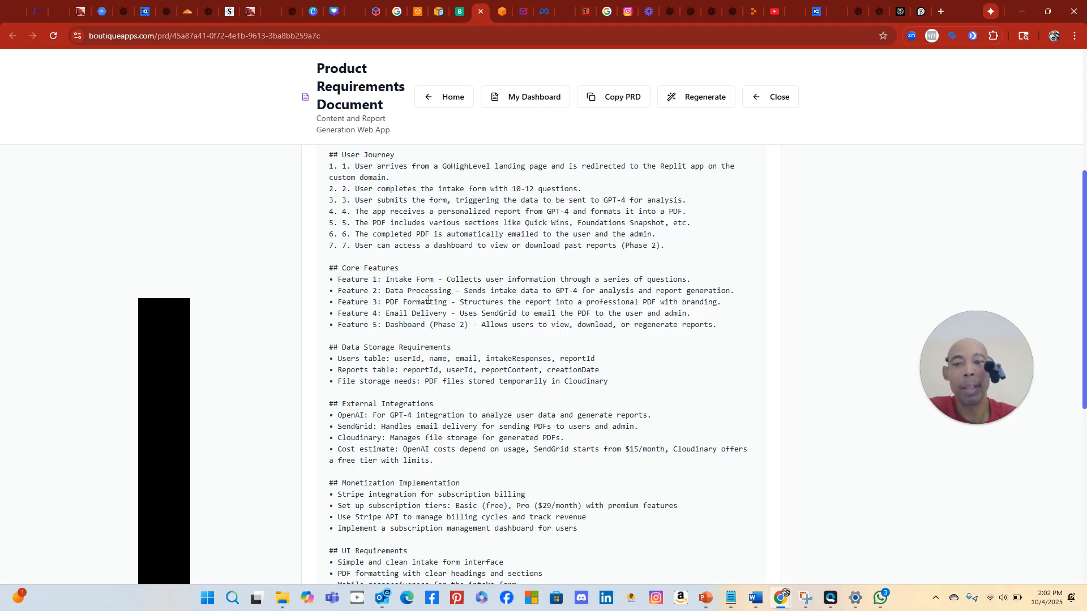
Scroll down the generated PRD for the Content and Report Generation Web App to review it
scroll(539, 283, down, 3)
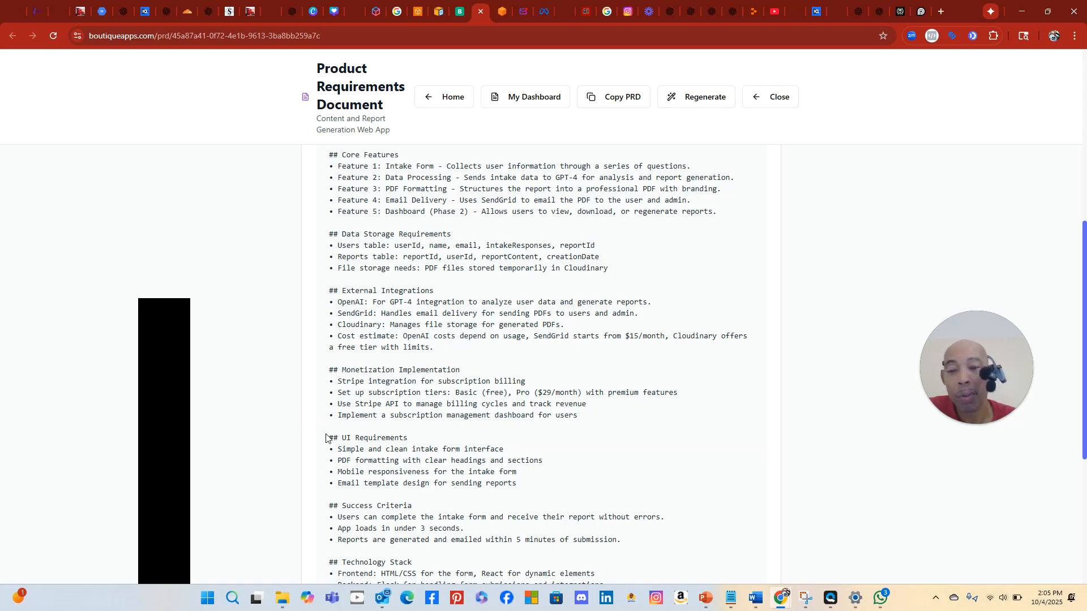
scroll(498, 458, down, 4)
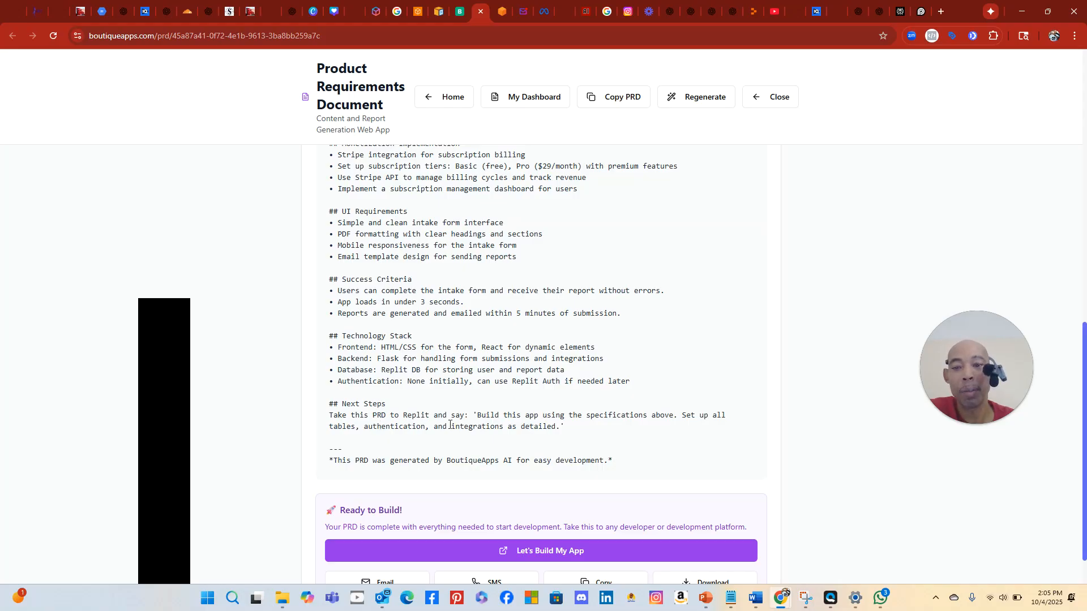
scroll(606, 477, down, 1)
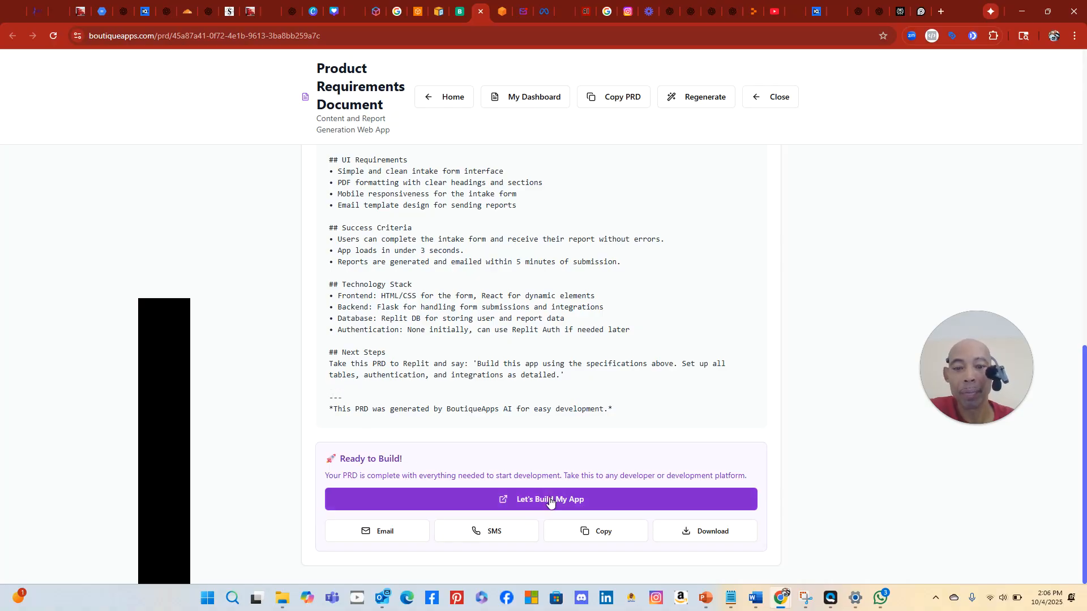
Copy the entire PRD and launch Replit via Let's Build My App
click(606, 536)
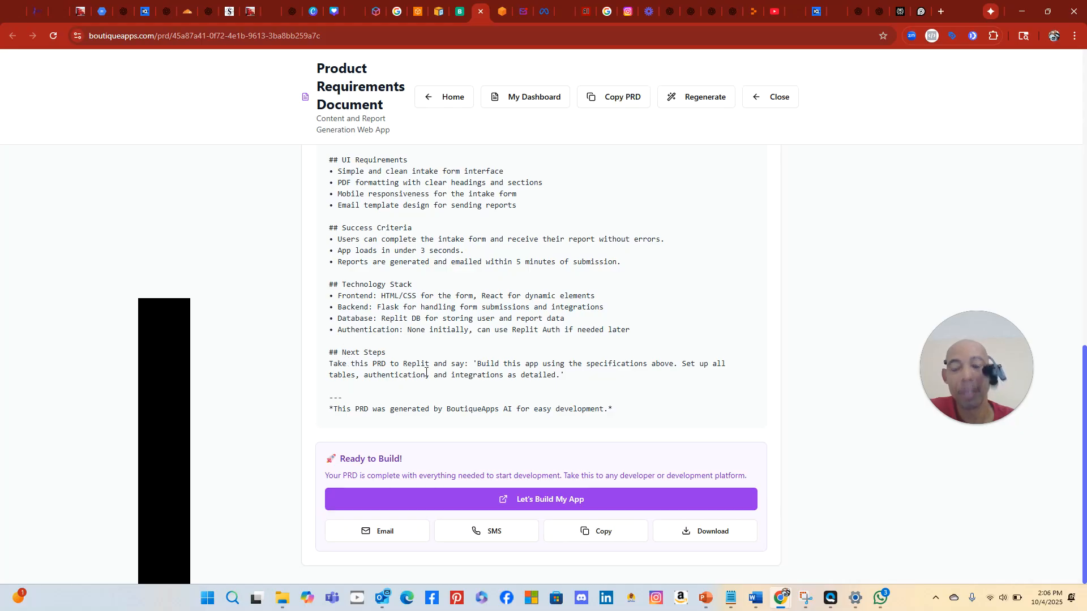
click(566, 500)
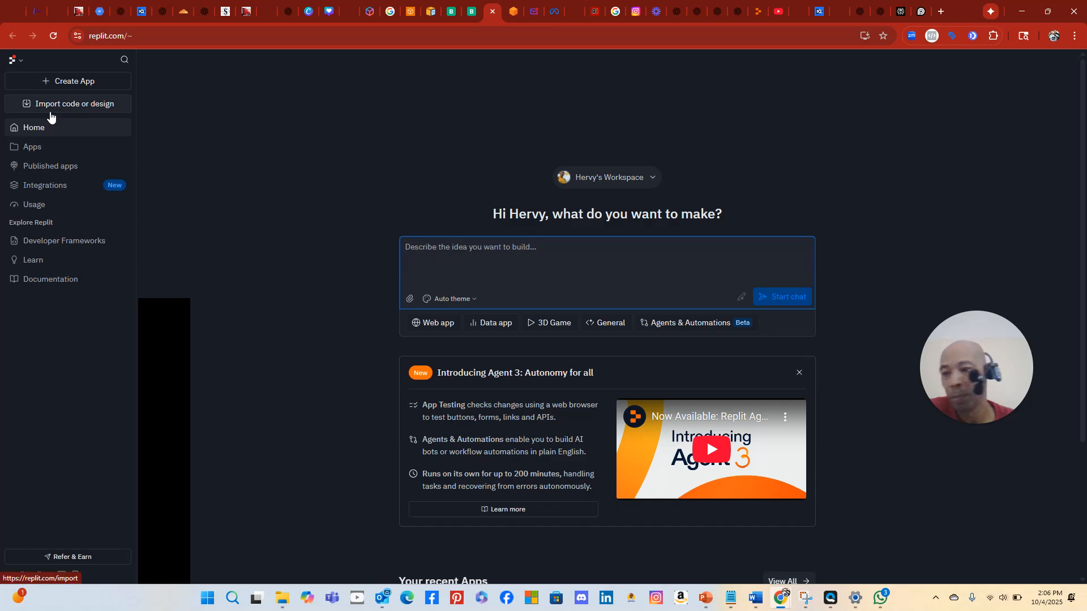
Paste the copied PRD into Replit's 'Describe the idea you want to build' prompt
click(13, 60)
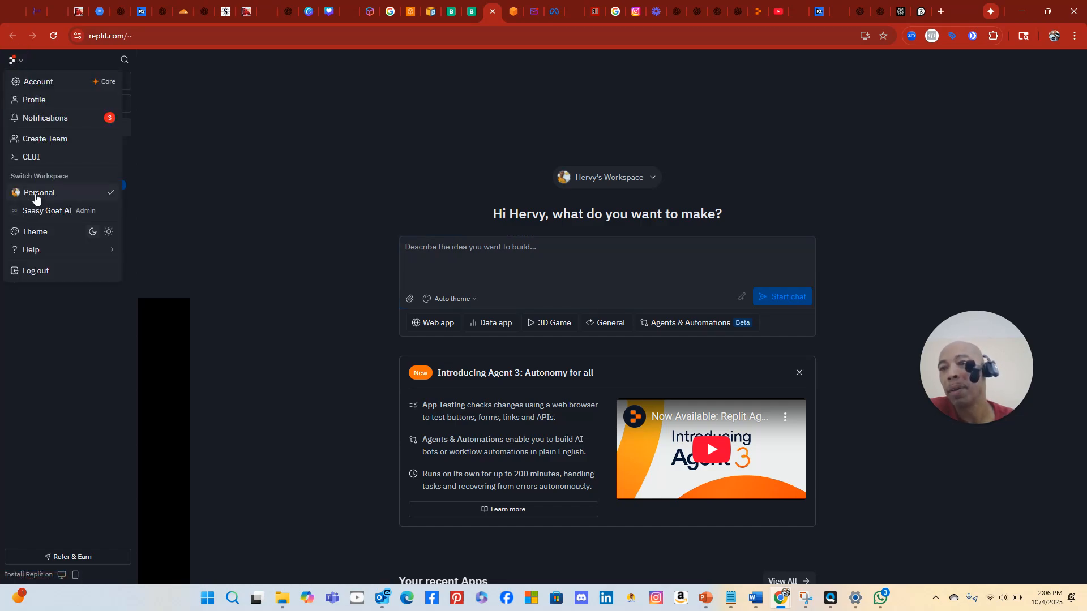
click(189, 146)
click(492, 245)
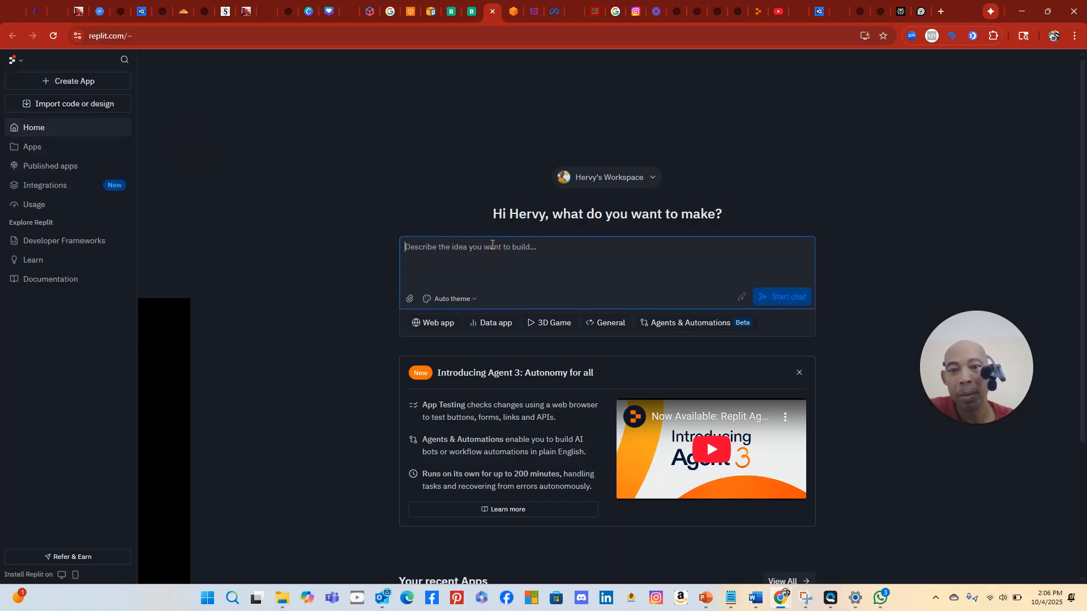
right_click(492, 245)
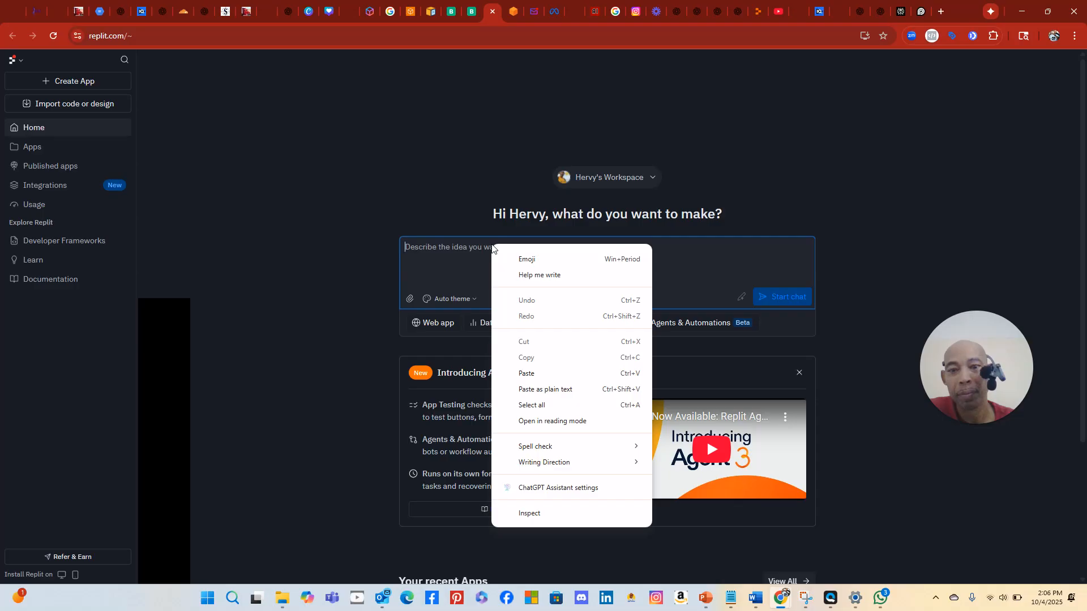
click(413, 248)
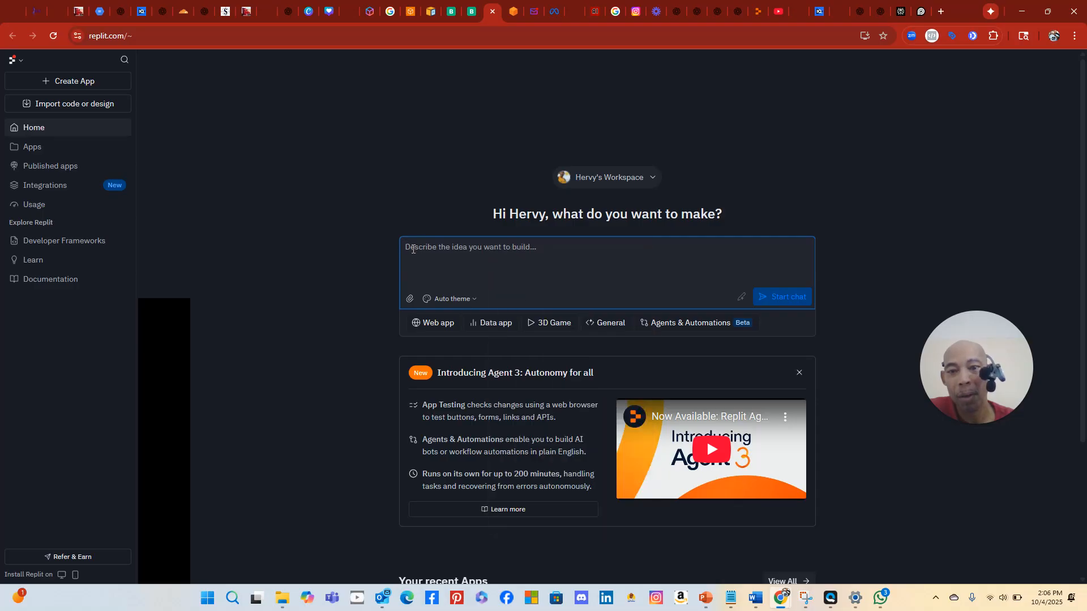
right_click(413, 249)
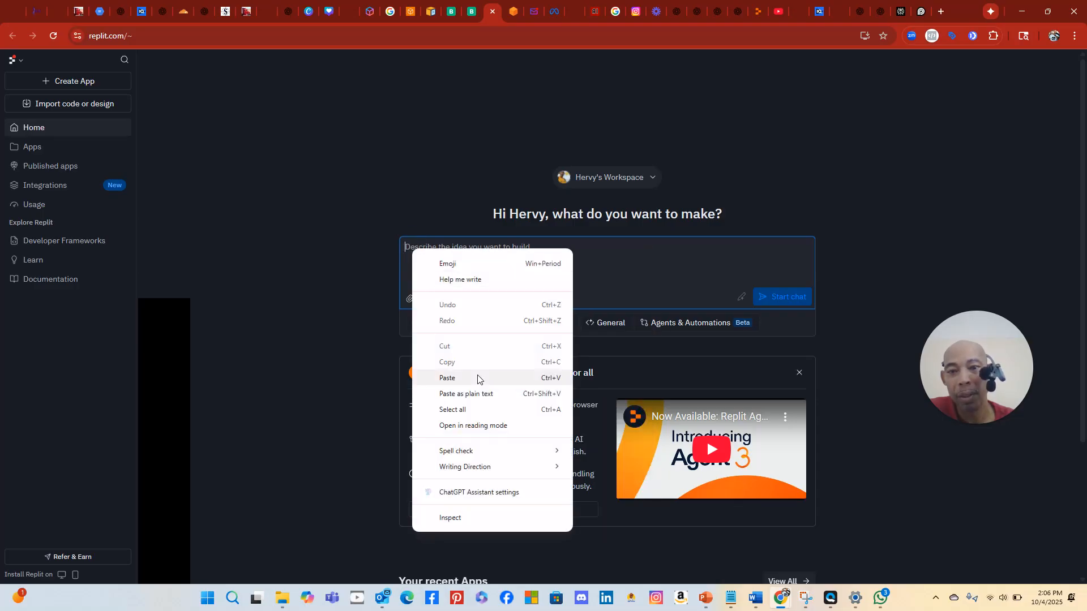
click(477, 378)
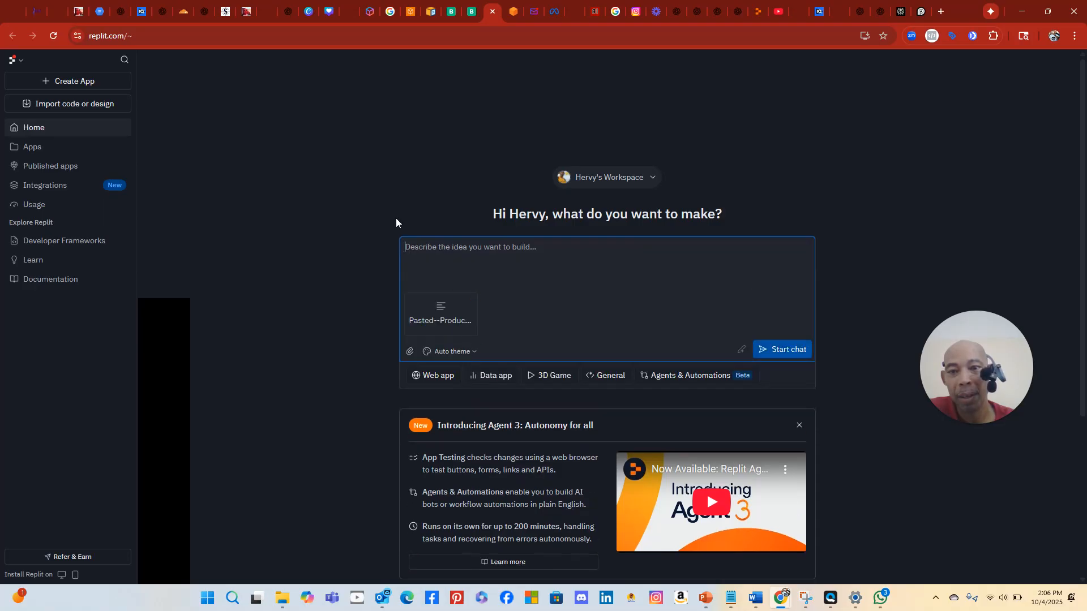
Copy the quoted build-instruction sentence under the PRD's Next Steps, then return to Replit
click(471, 13)
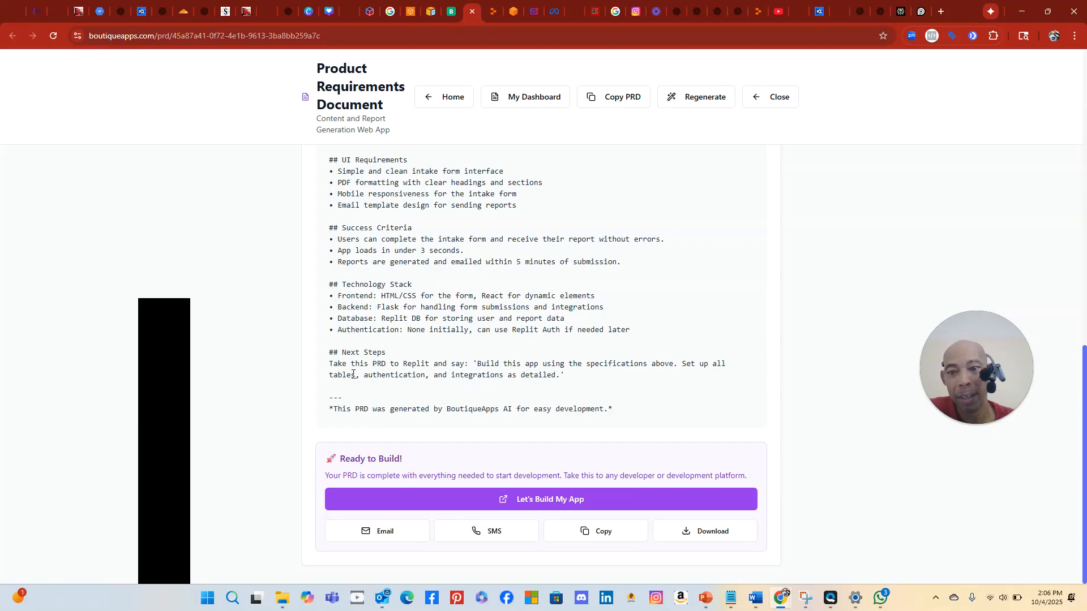
double_click(330, 364)
drag(477, 364, 557, 374)
right_click(549, 360)
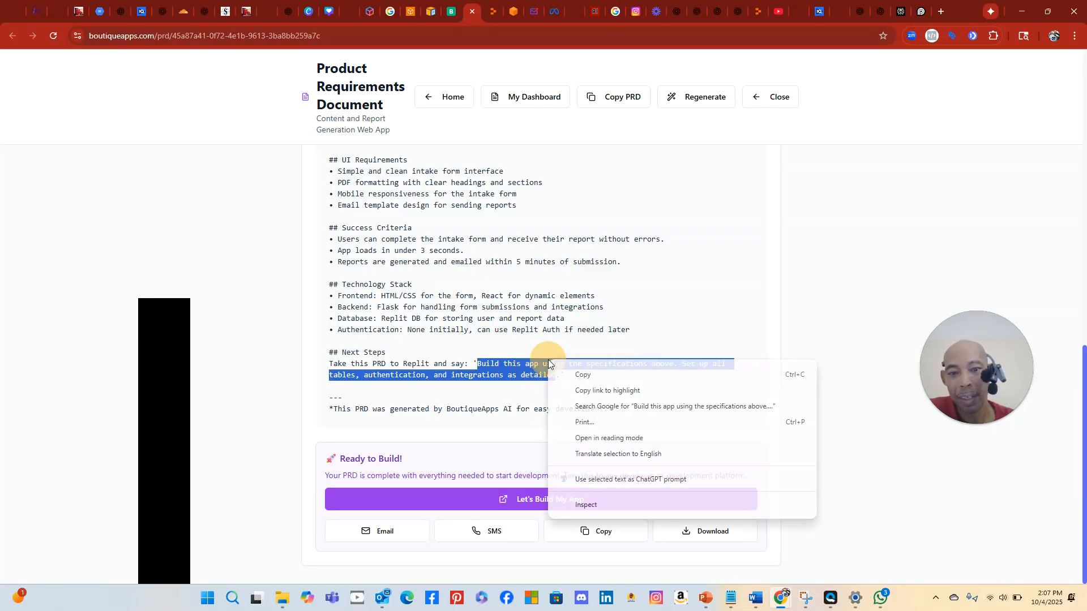
click(572, 371)
click(451, 16)
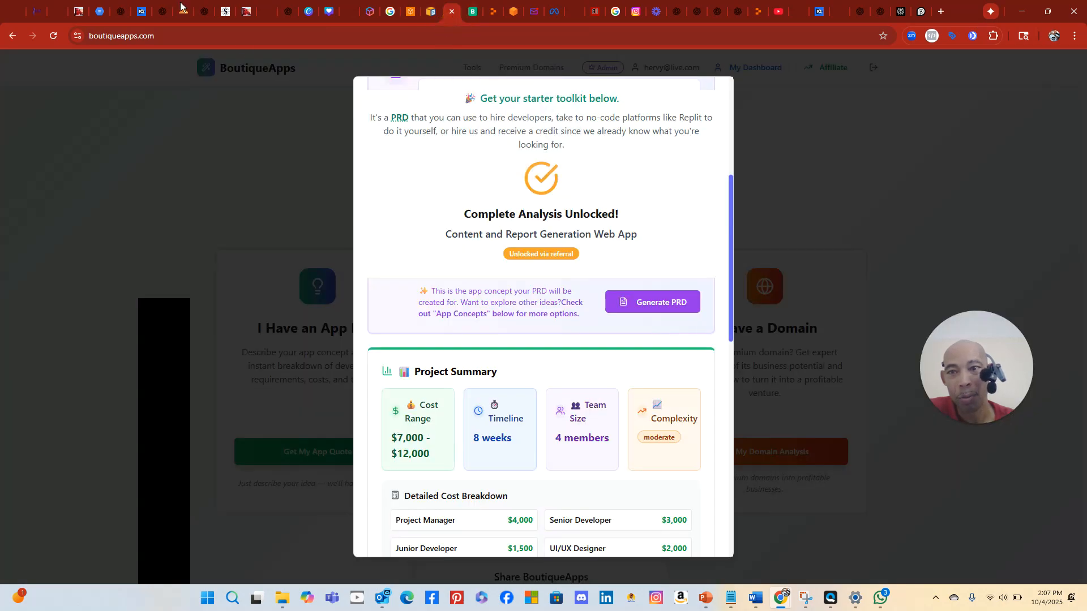
click(490, 16)
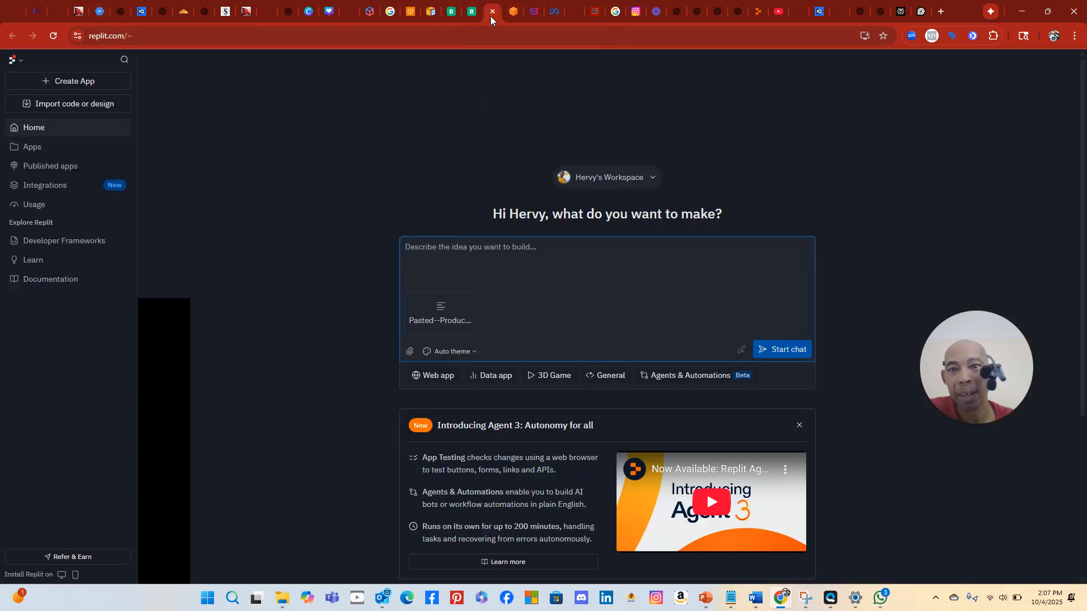
Paste the build instruction, replacing 'above.' with 'when they are best case for the application'
right_click(434, 250)
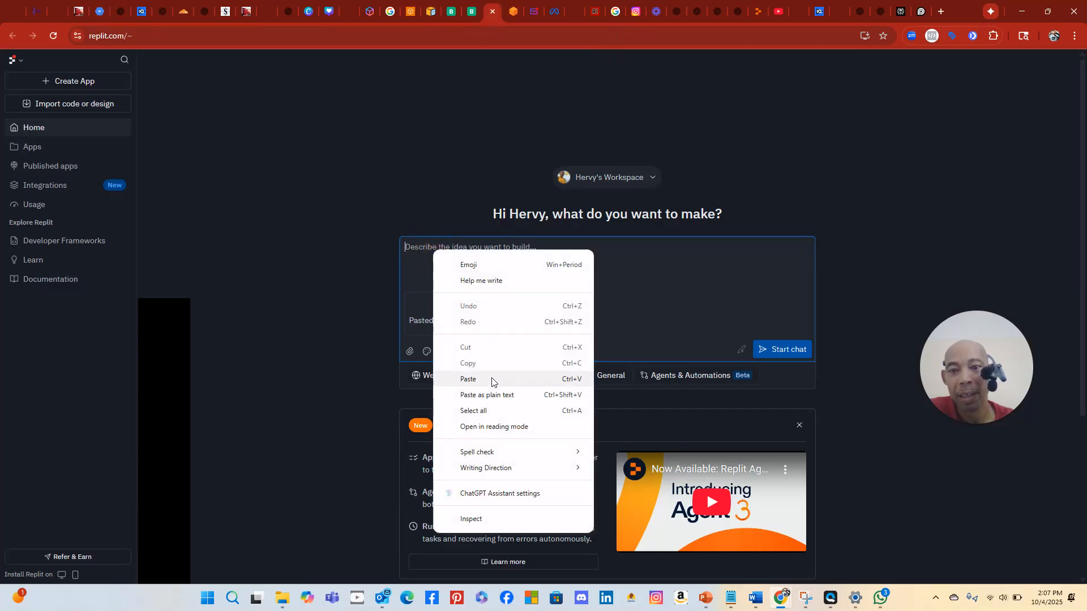
click(468, 379)
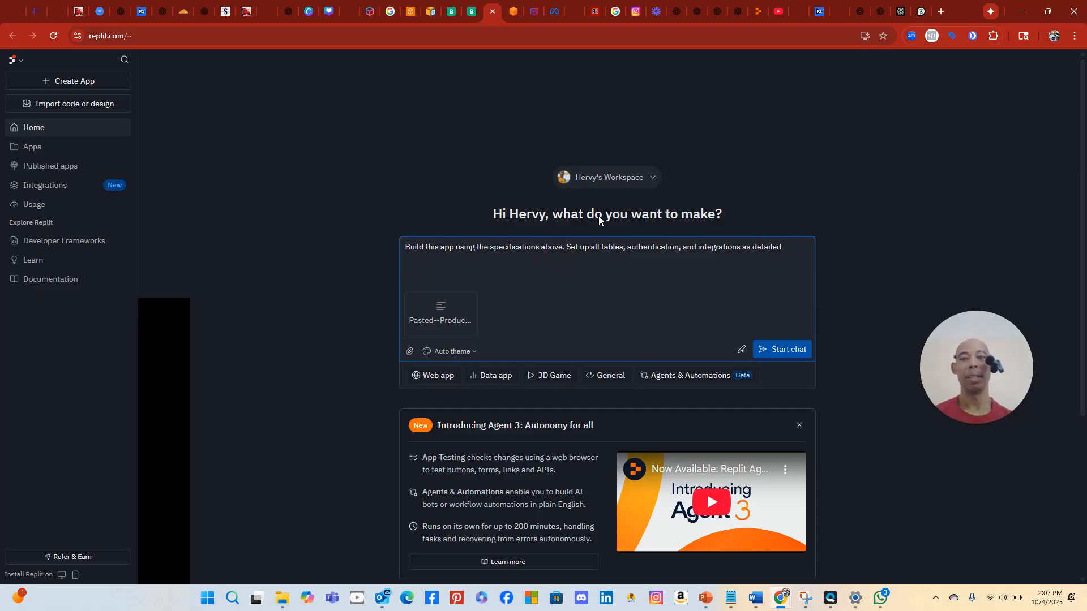
key(BackSpace)
key(BackSpace)
key(BackSpace)
key(BackSpace)
key(BackSpace)
key(BackSpace)
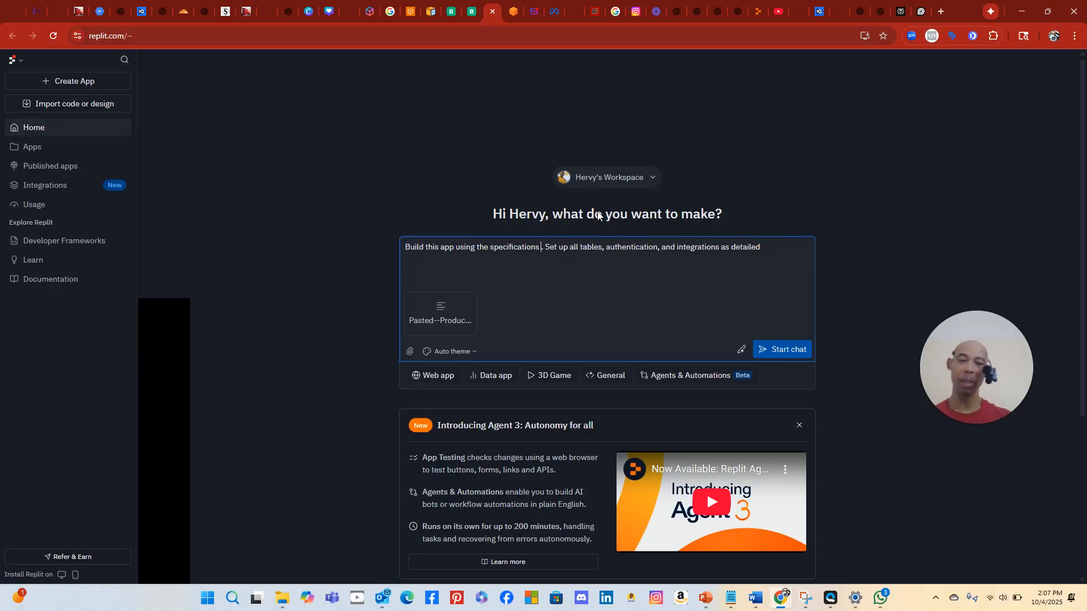
text(when th)
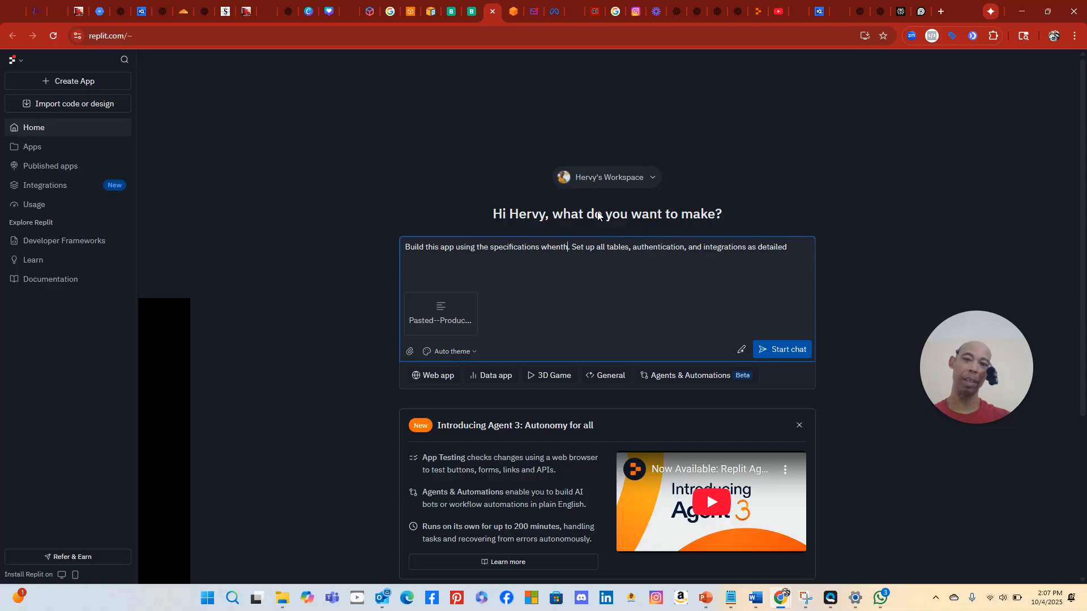
text(ey are b)
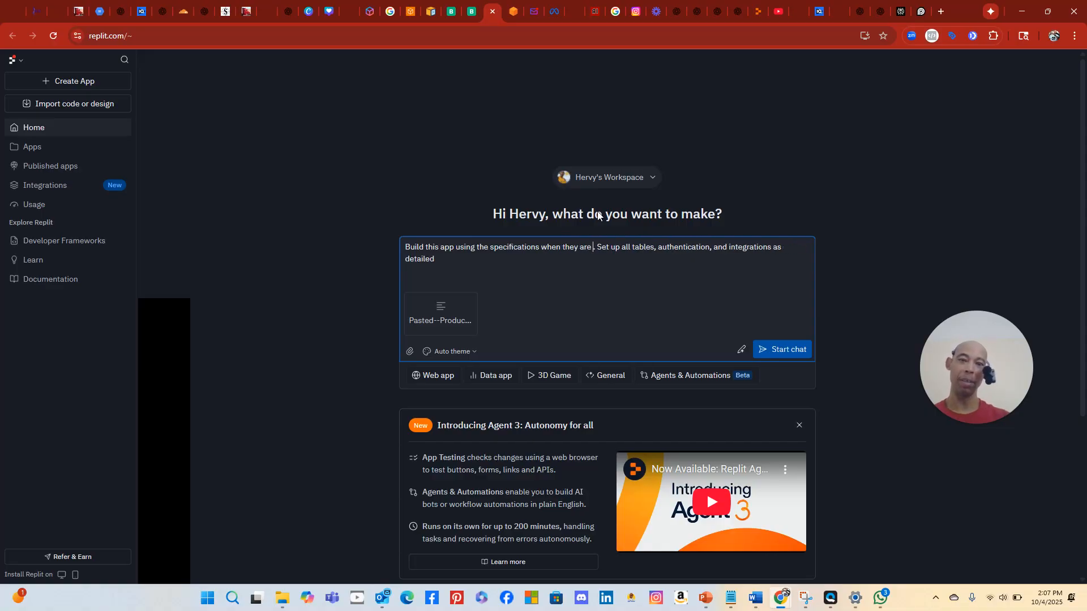
text(est case )
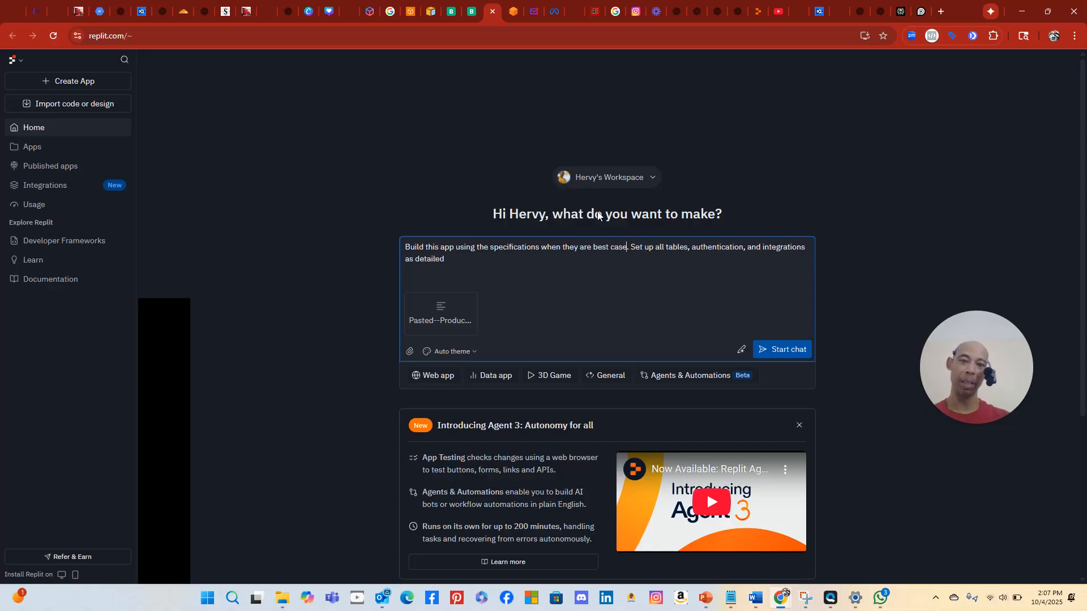
text(for the ap)
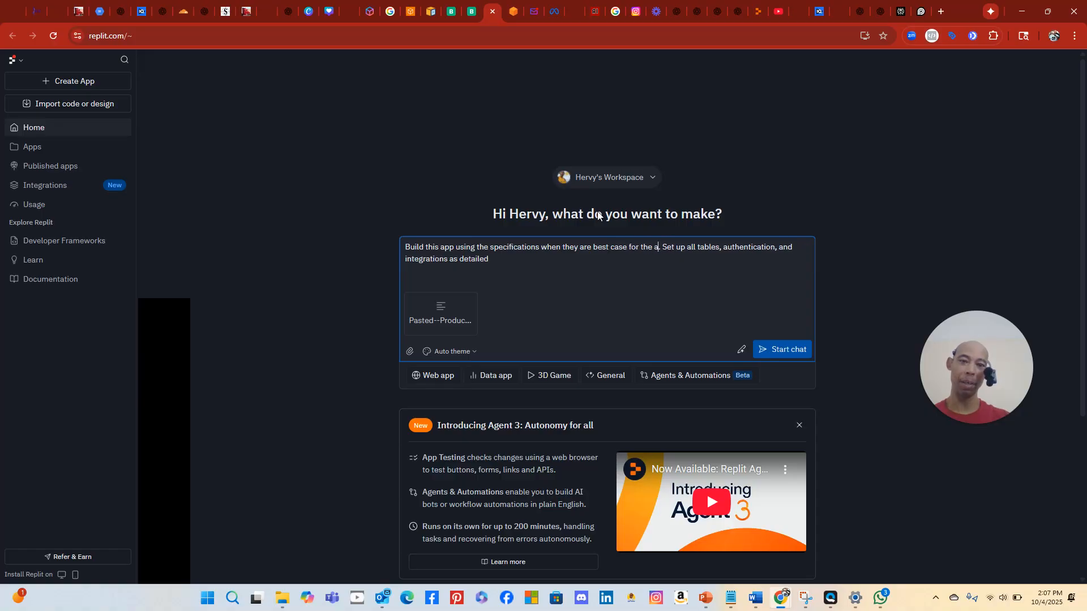
text(plication)
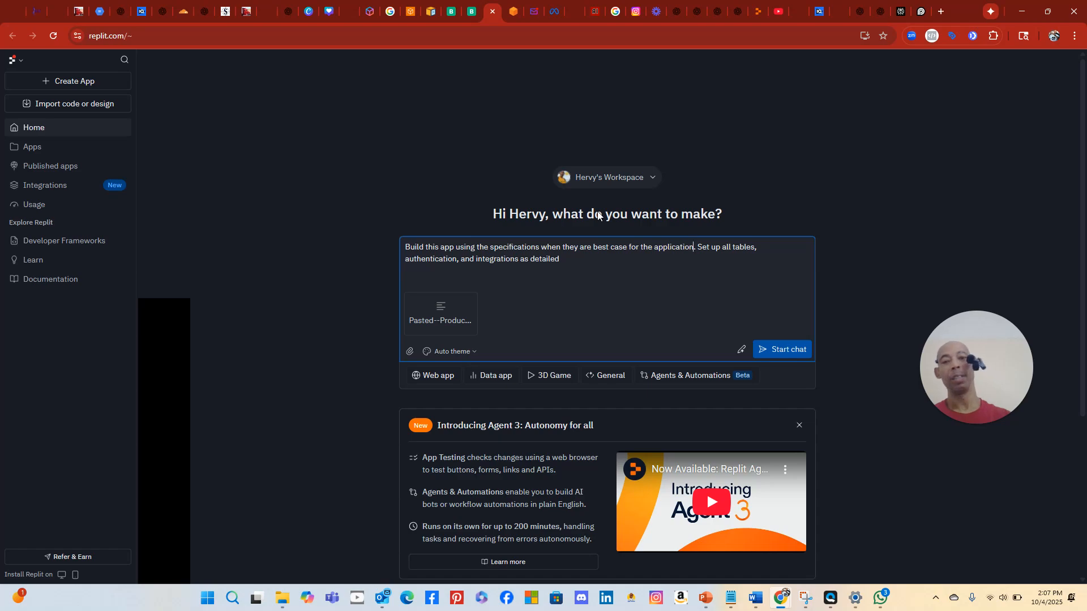
Add that Cloudinary and SendGrid aren't used, GHL API handles email, and the OpenAI API is provided
key(Right)
text(Don)
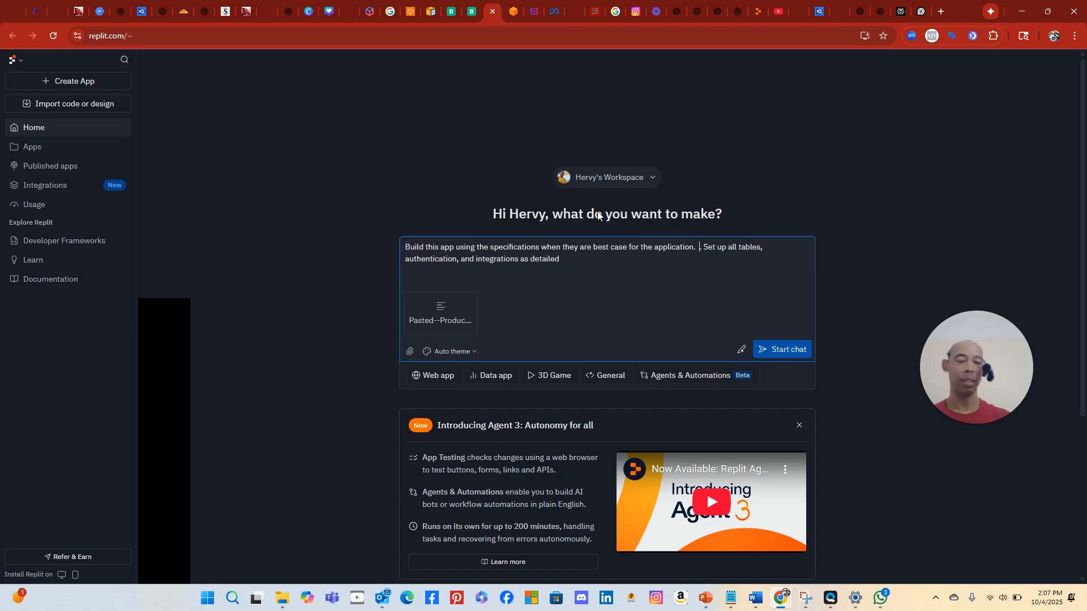
text(t use clou)
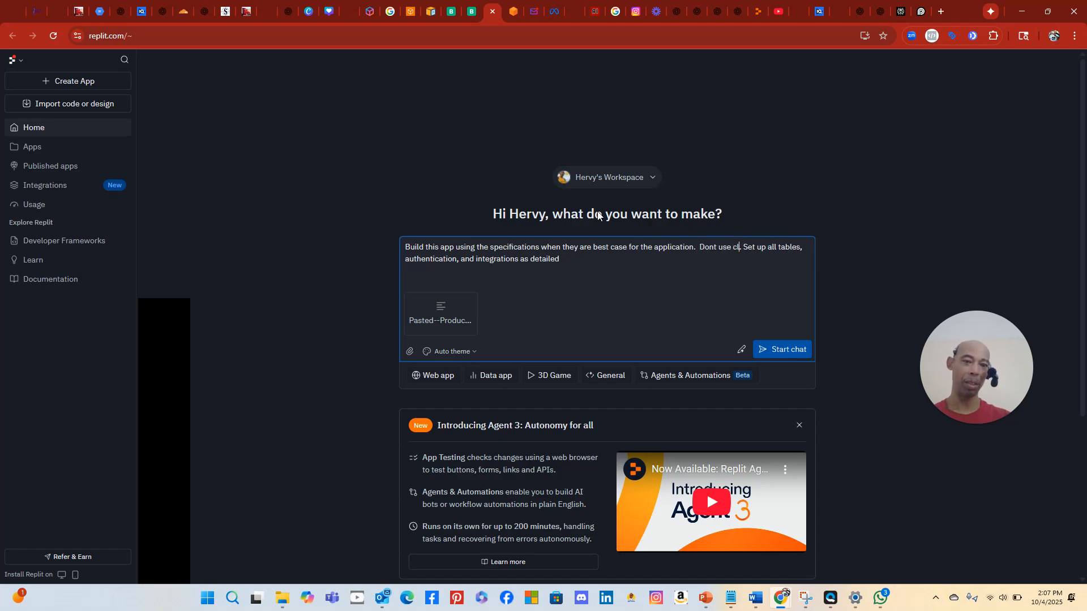
text(dinary o)
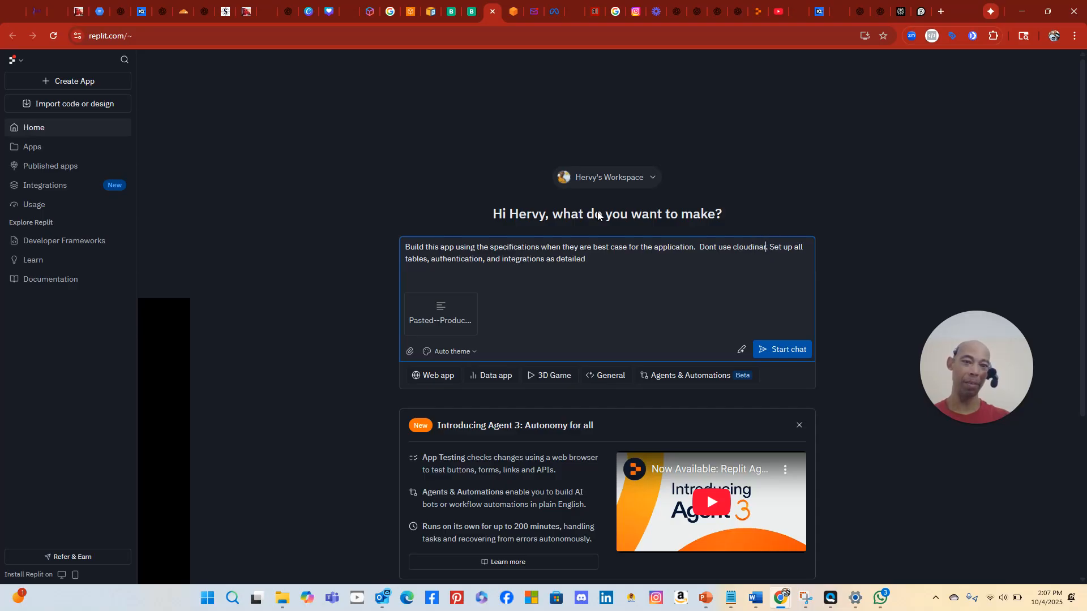
text(r sendgrip.)
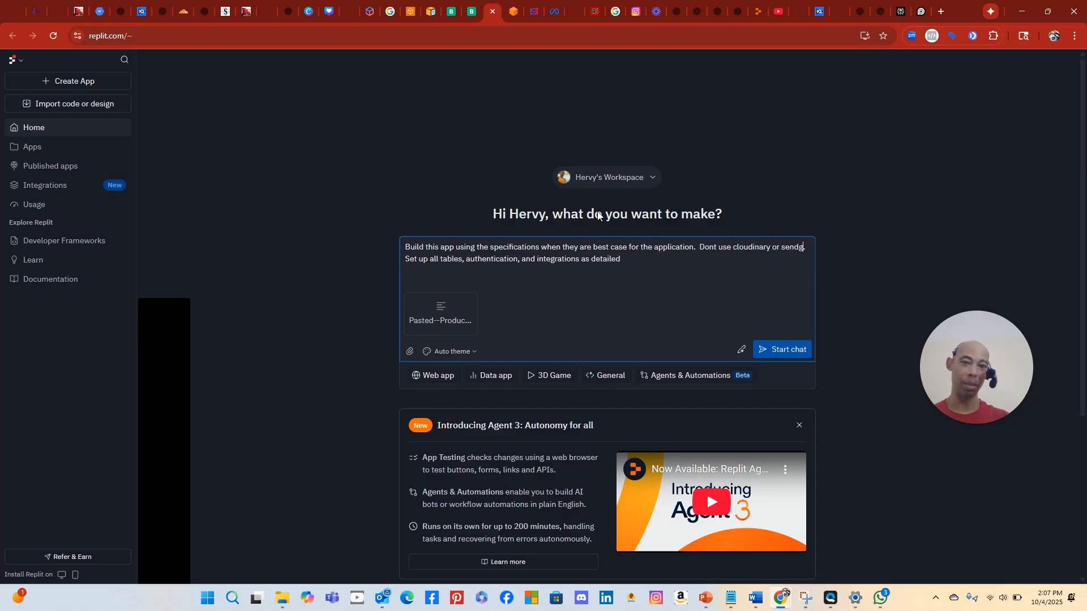
text(  I)
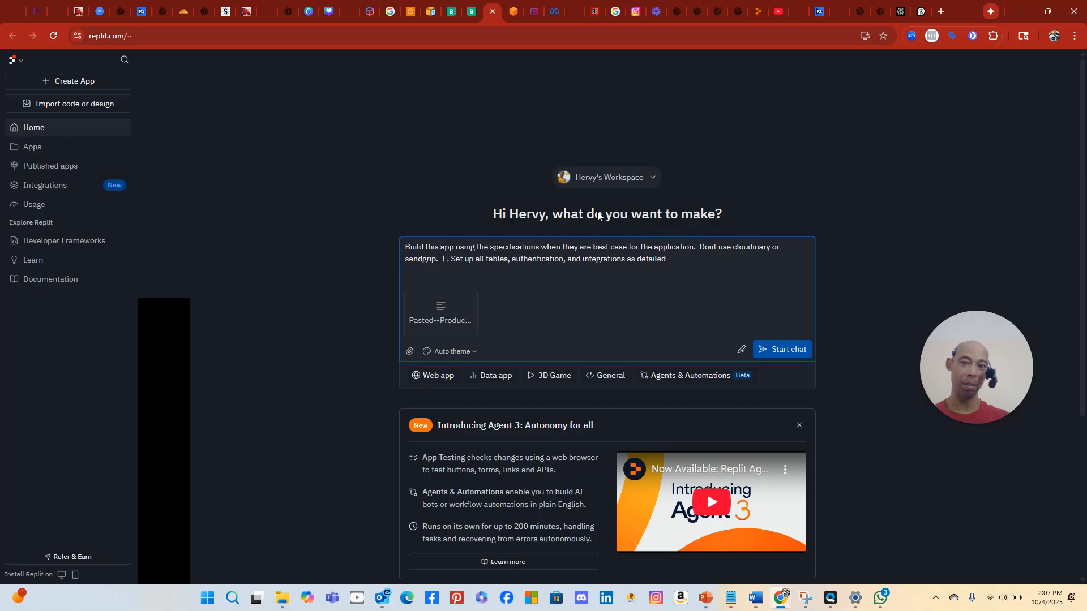
text( will provide)
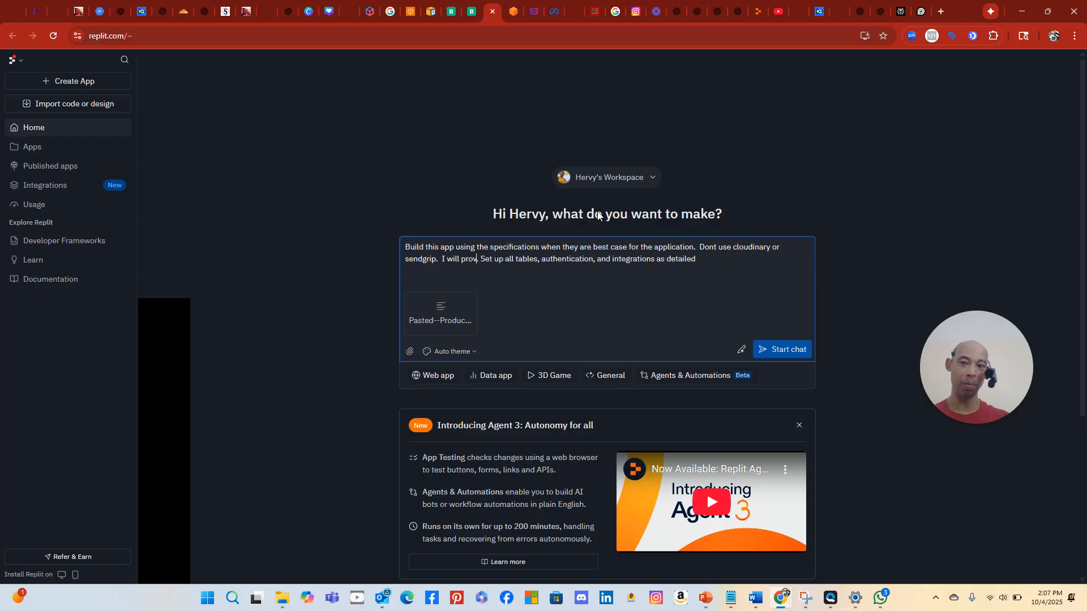
text( H)
key(BackSpace)
text(GHL A)
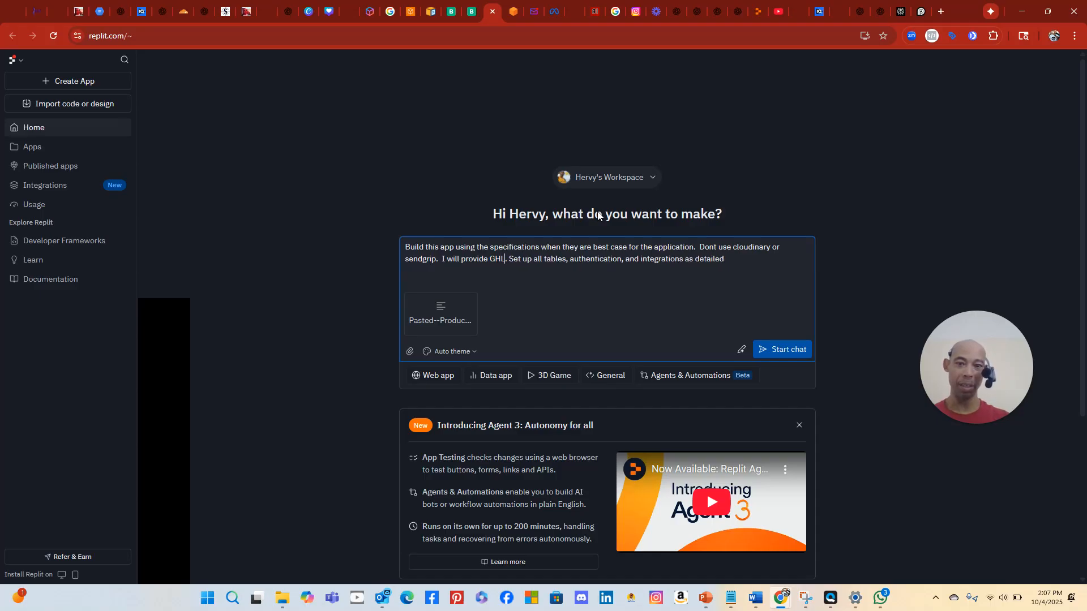
text(P)
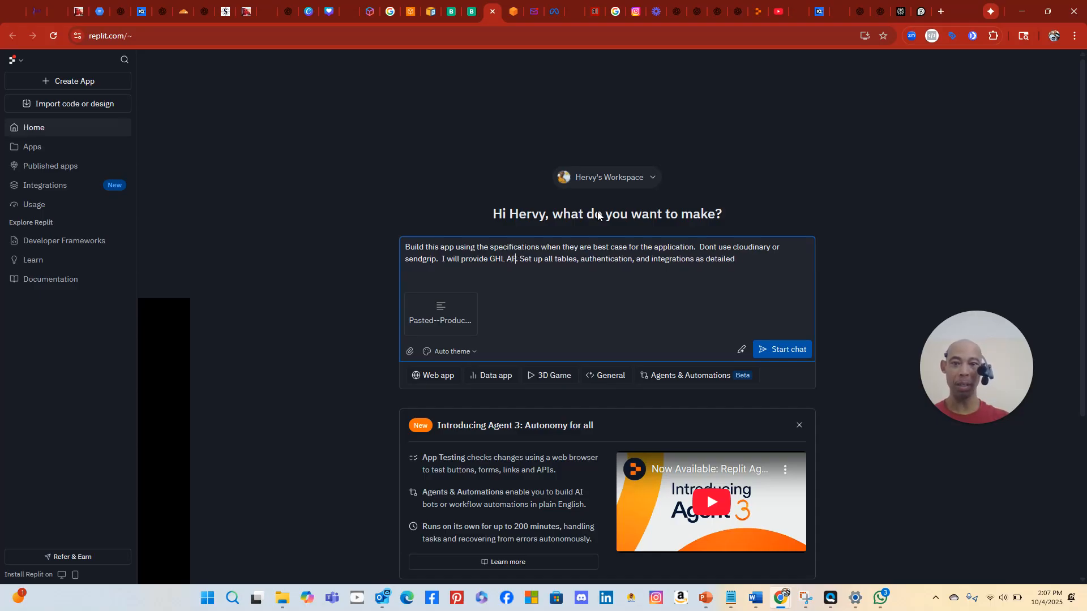
text(I for)
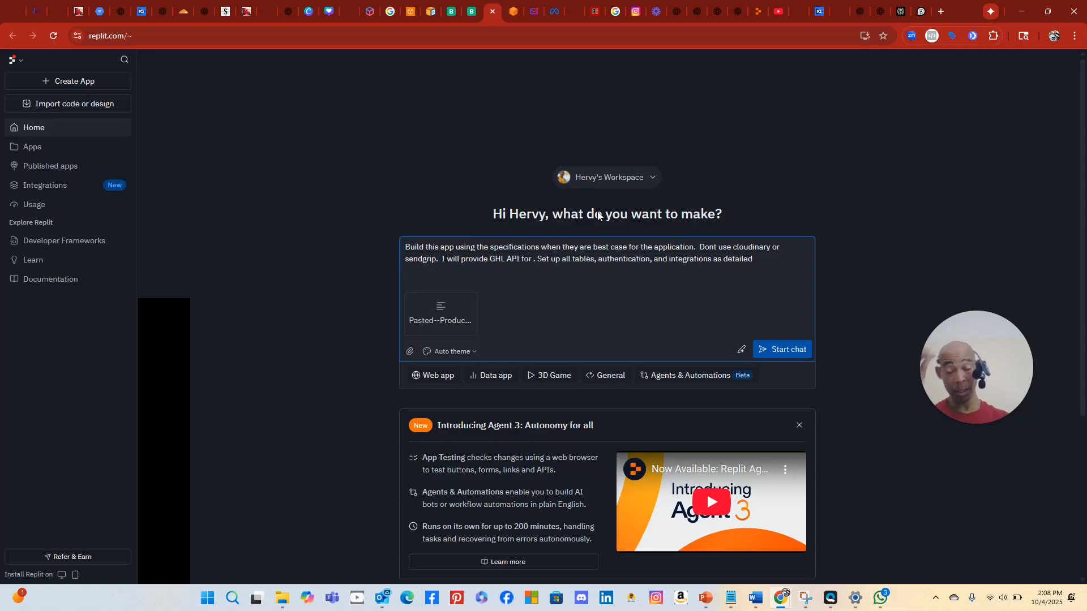
text( email)
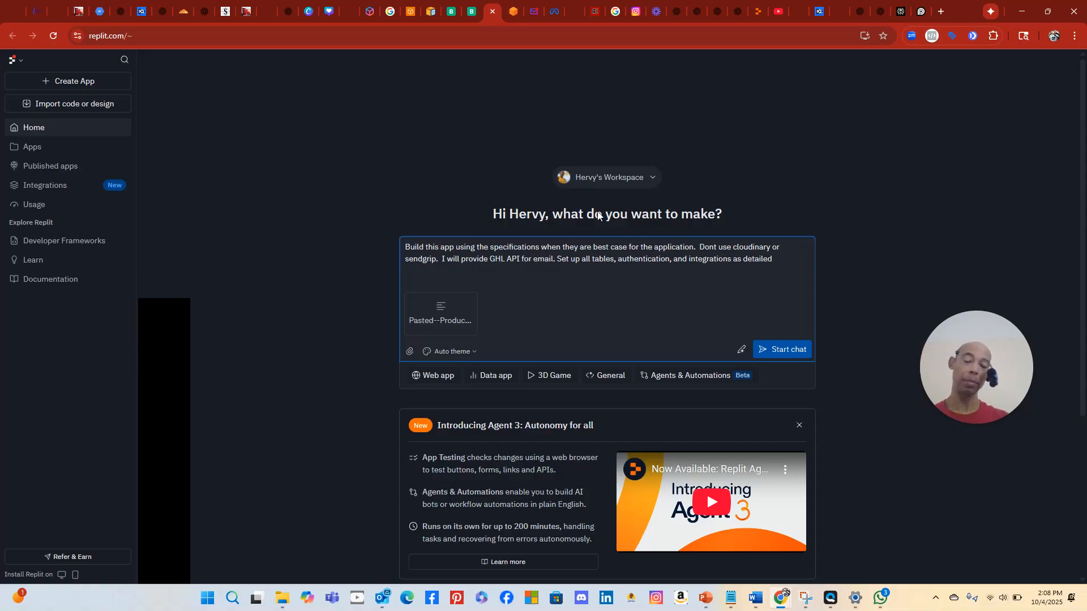
text( and)
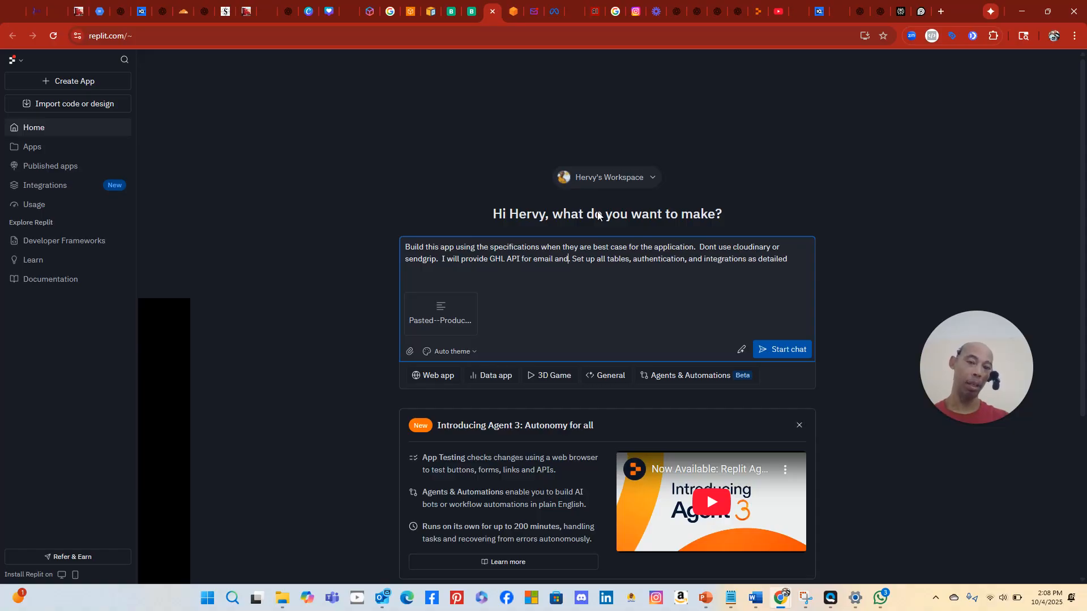
key(BackSpace)
key(BackSpace)
key(BackSpace)
key(BackSpace)
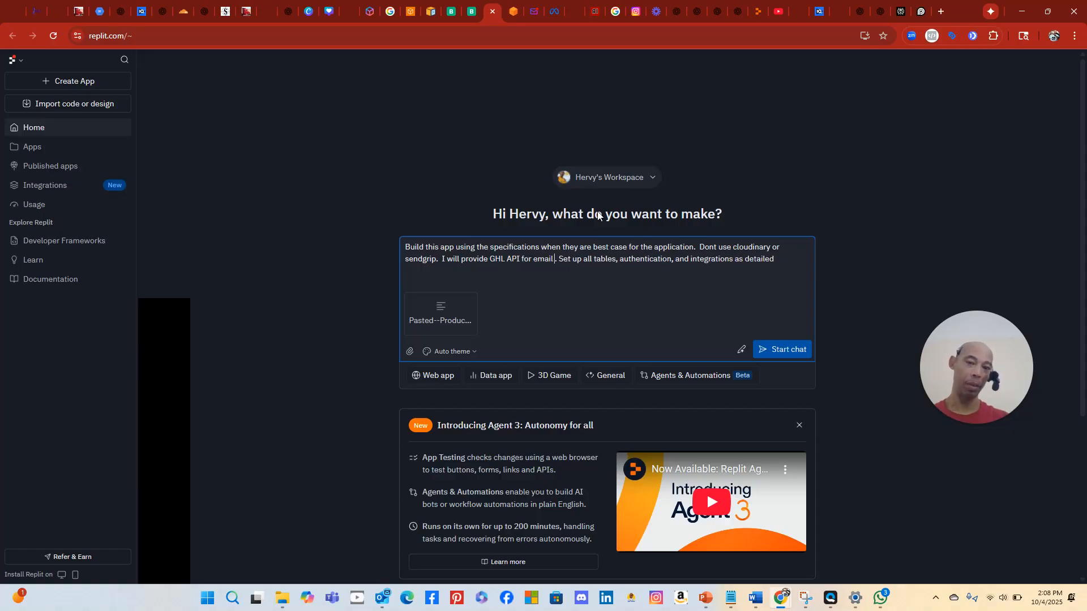
text(.  I will pro)
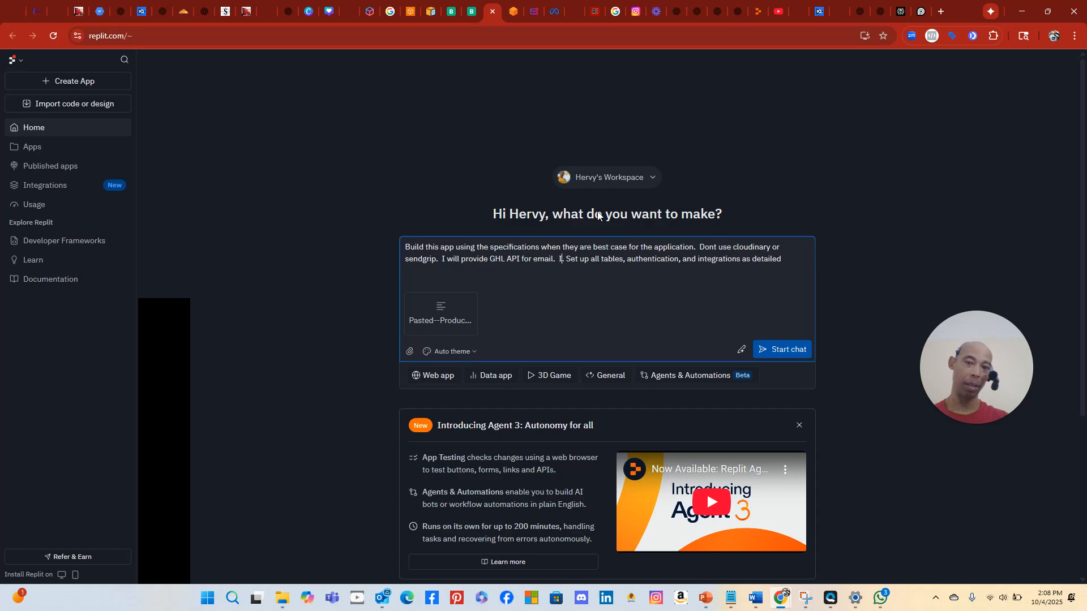
text(vide Op)
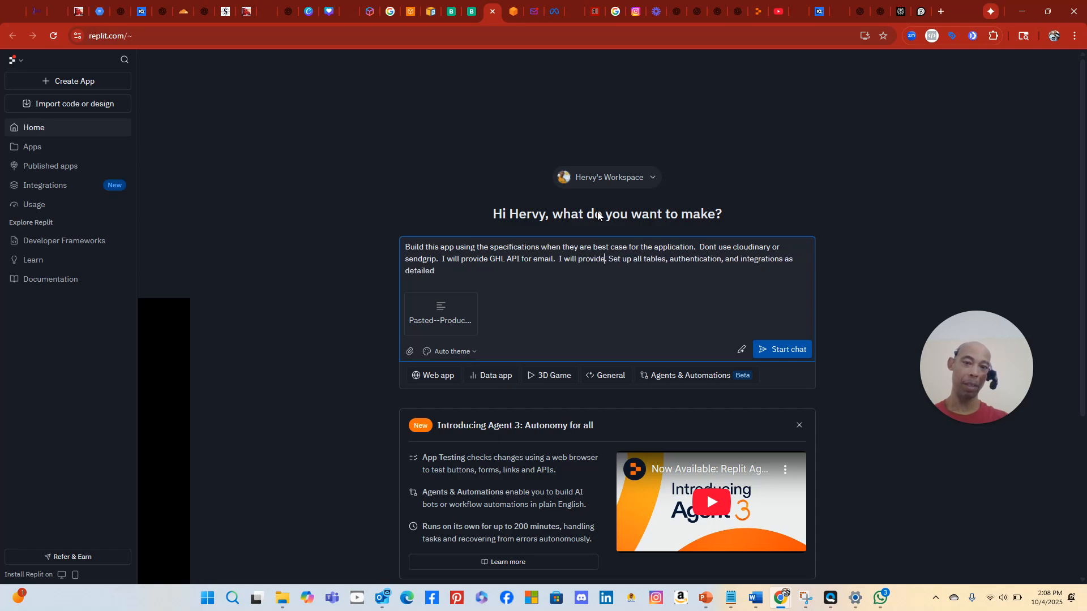
text(in)
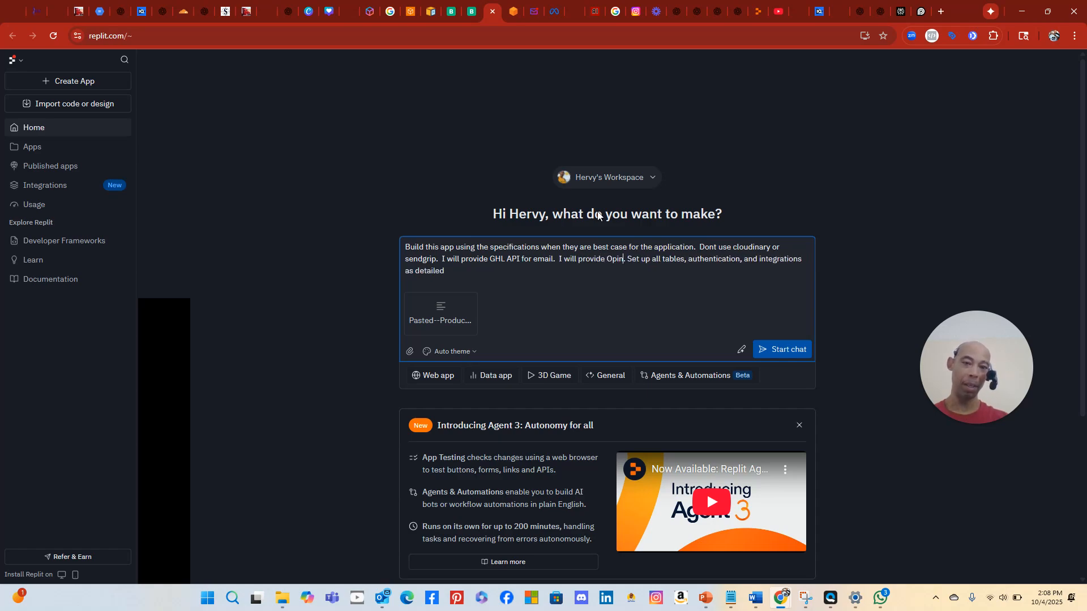
key(BackSpace)
key(BackSpace)
text(en)
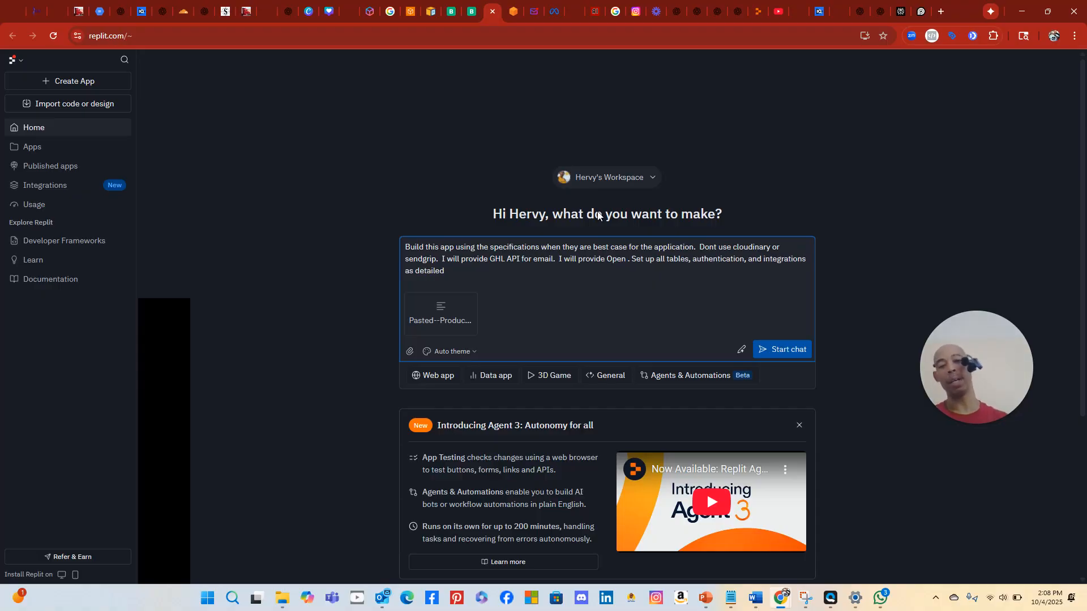
text( AI API and)
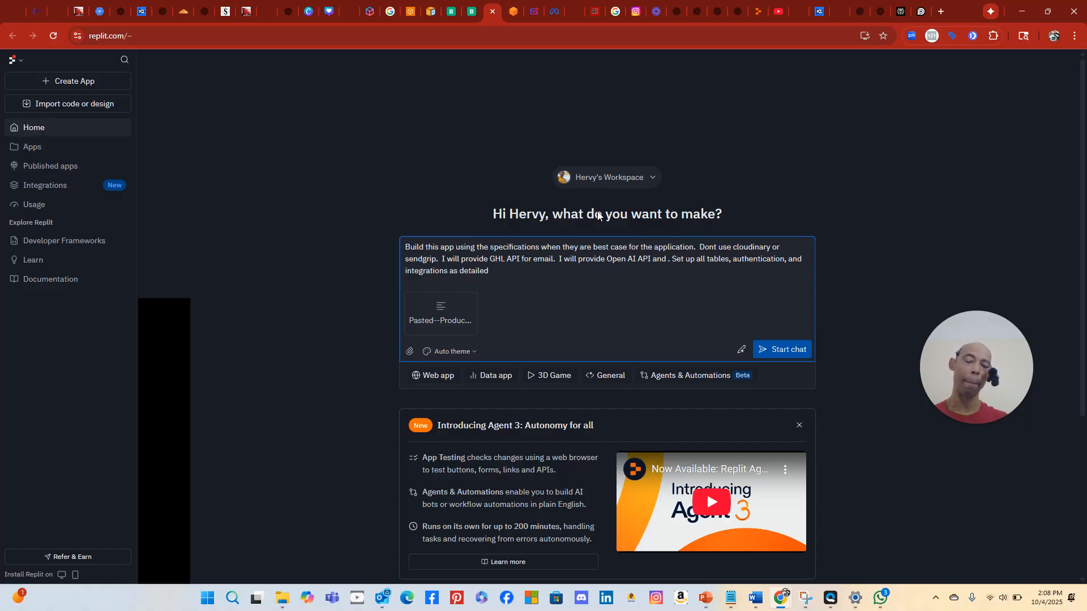
text(s)
key(BackSpace)
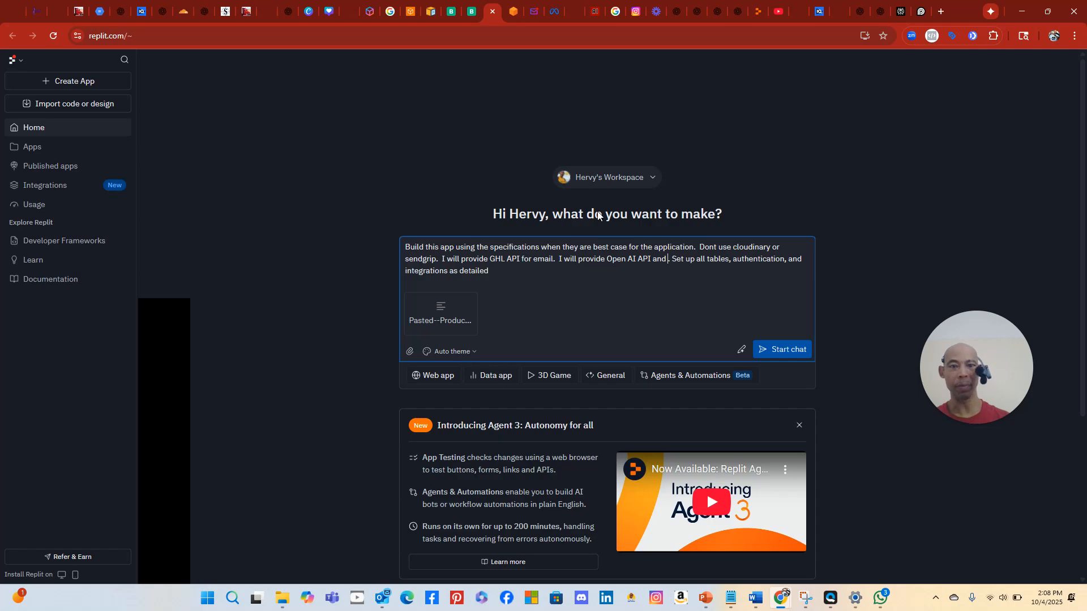
key(BackSpace)
key(BackSpace)
key(BackSpace)
key(BackSpace)
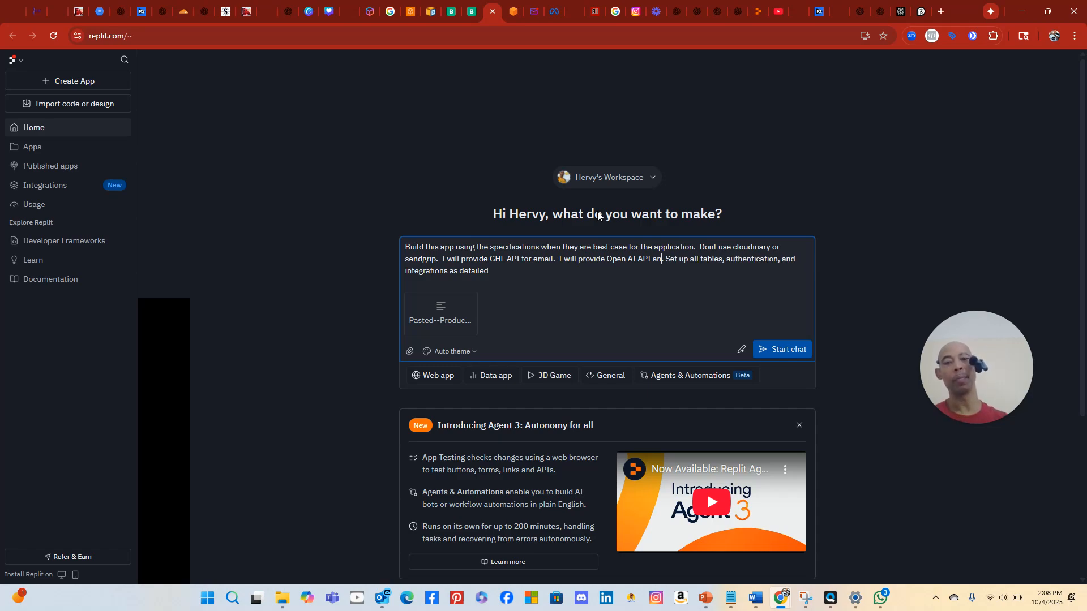
Add 'We actually don't need stripe. Setting up payment in GHL.' and a comma after authentication
text(.  We actua)
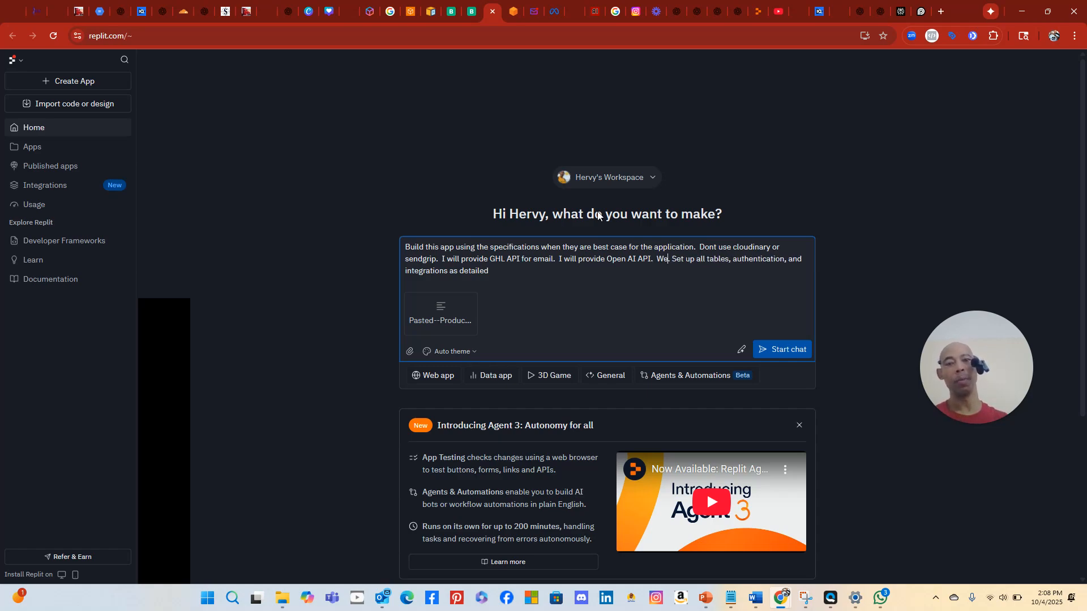
text(lly don't need)
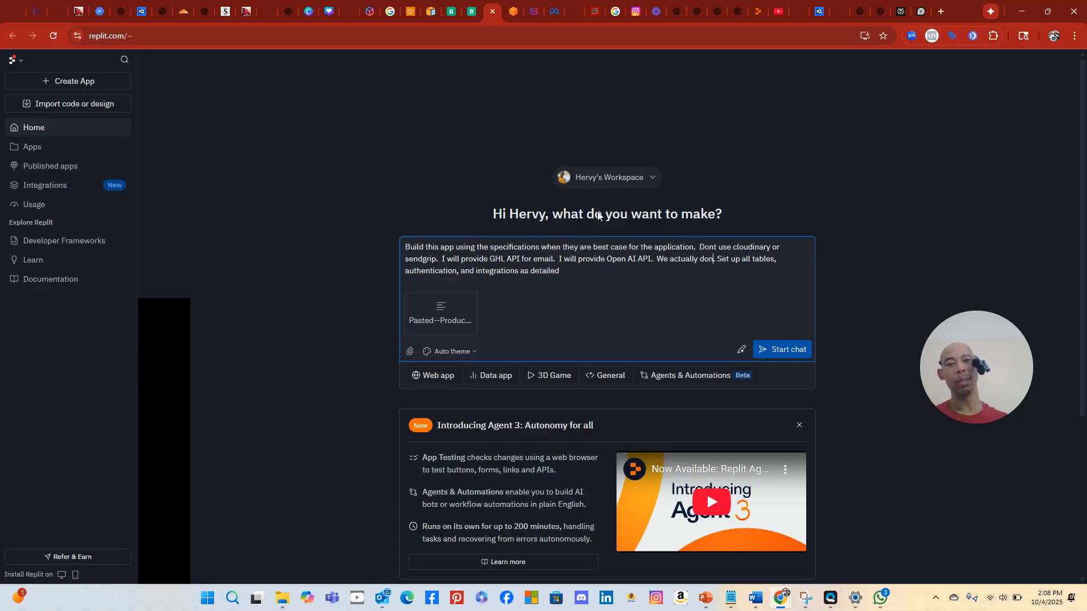
text( strip)
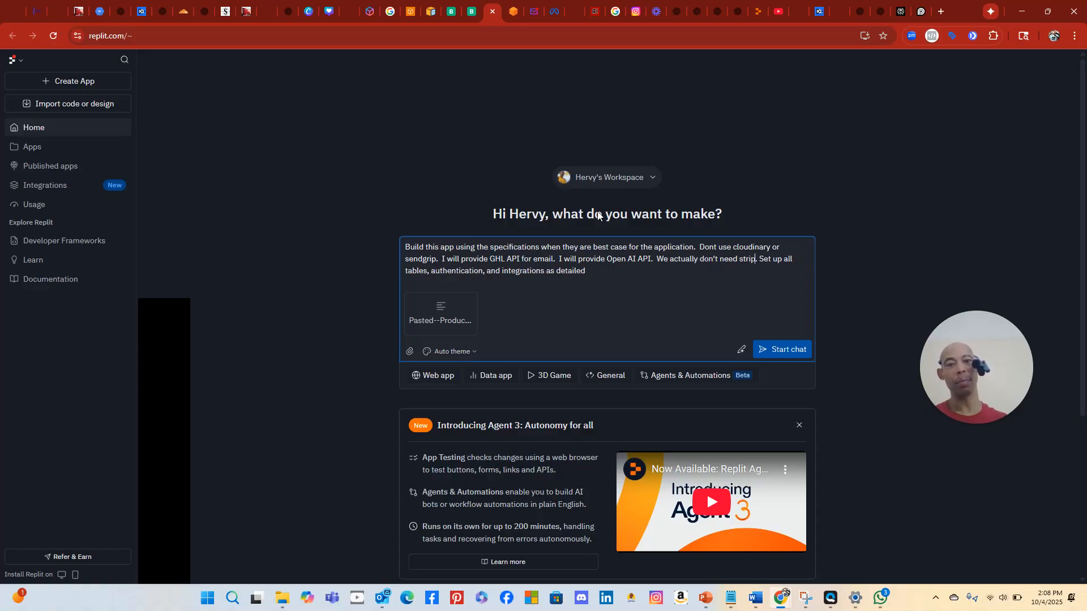
text(e.  )
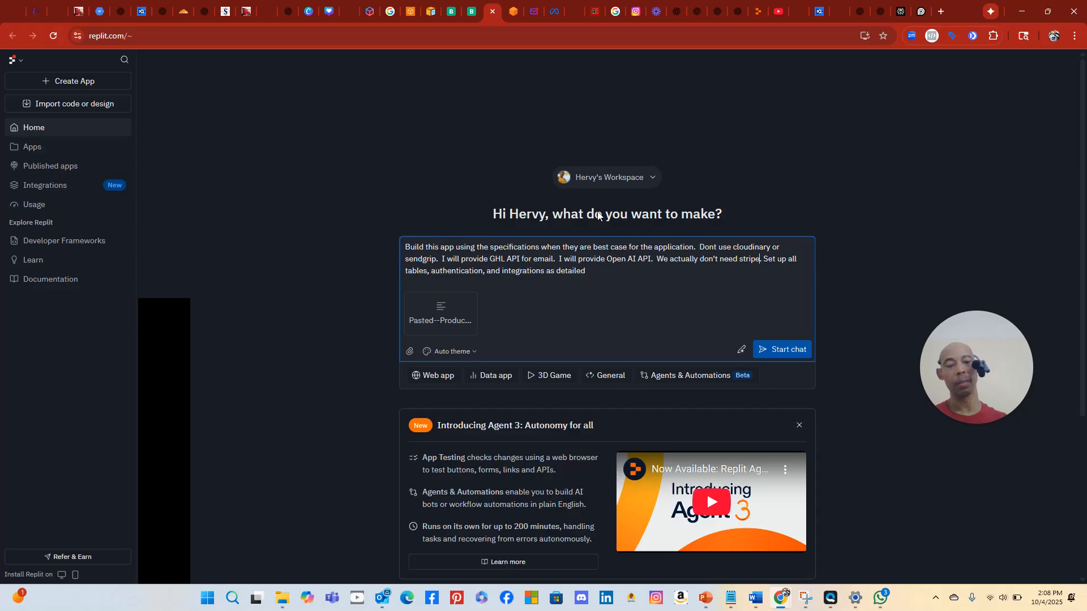
text(Sett)
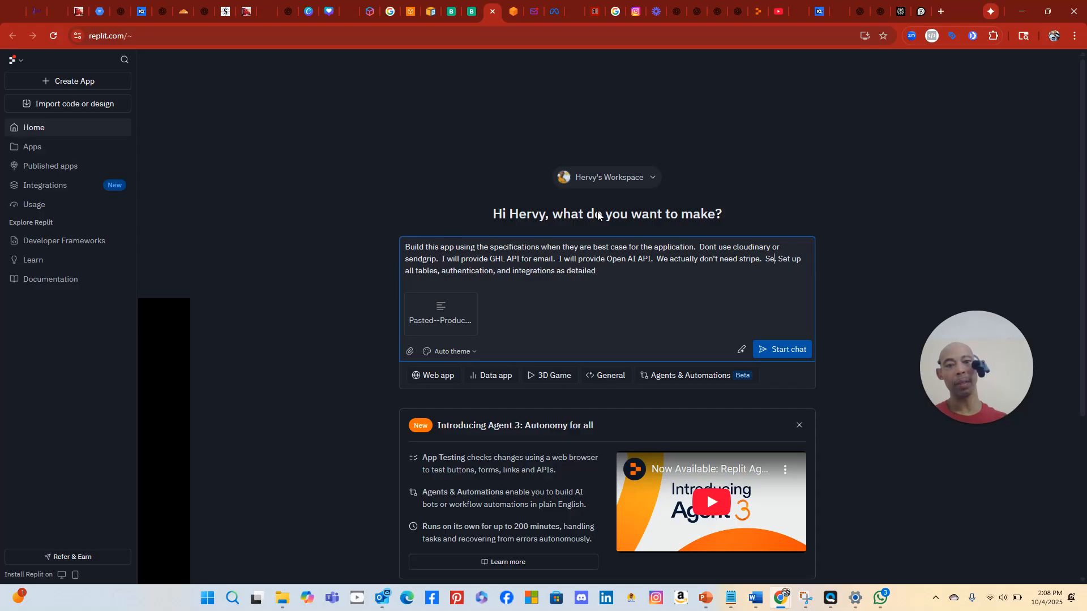
text(ing)
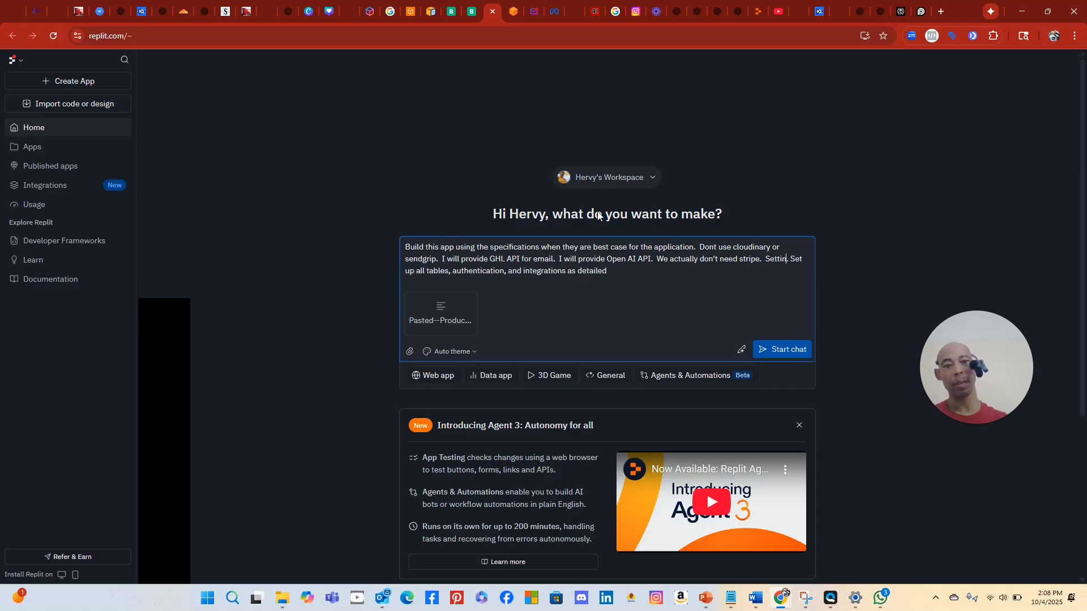
text( up payment)
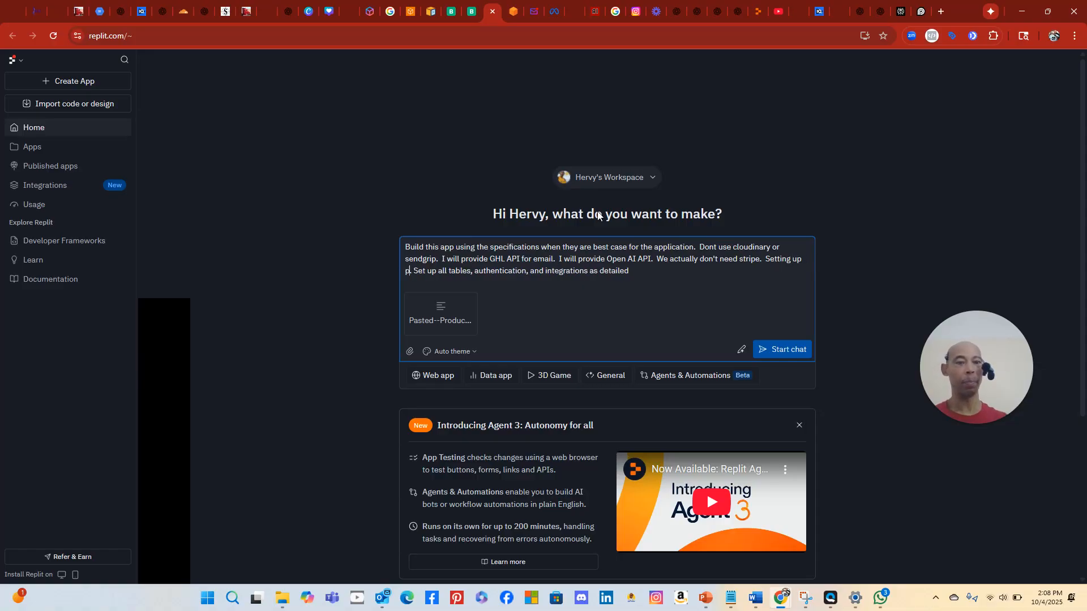
text(.)
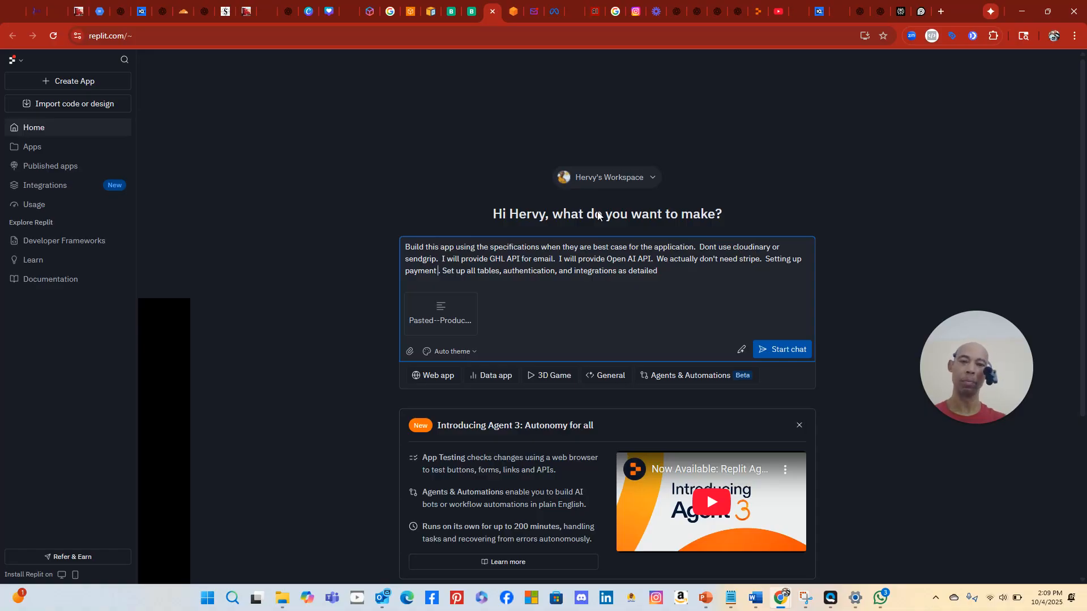
text(in G)
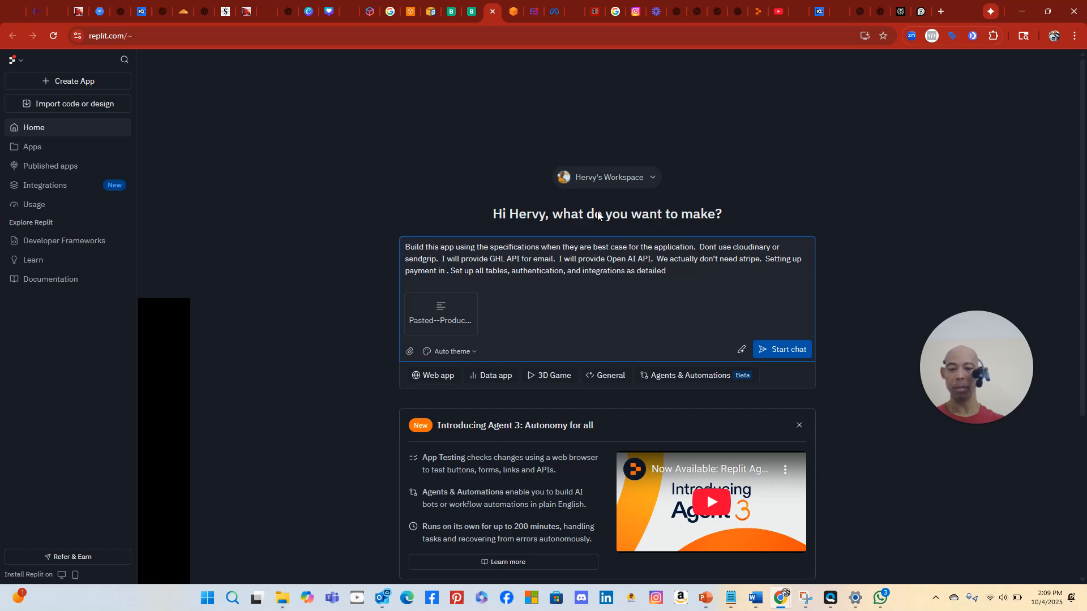
text(HL)
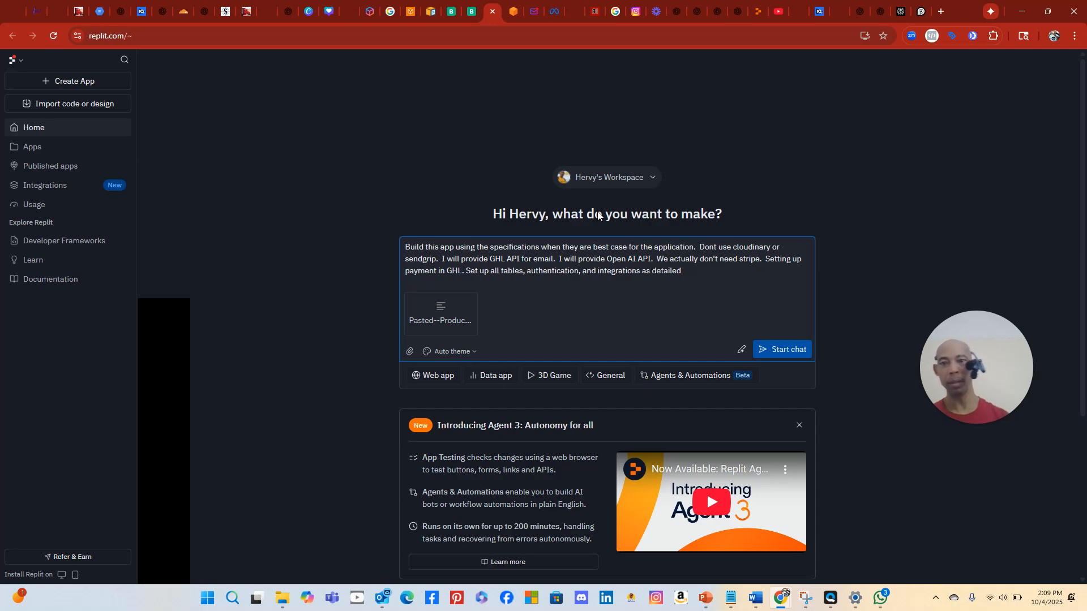
key(BackSpace)
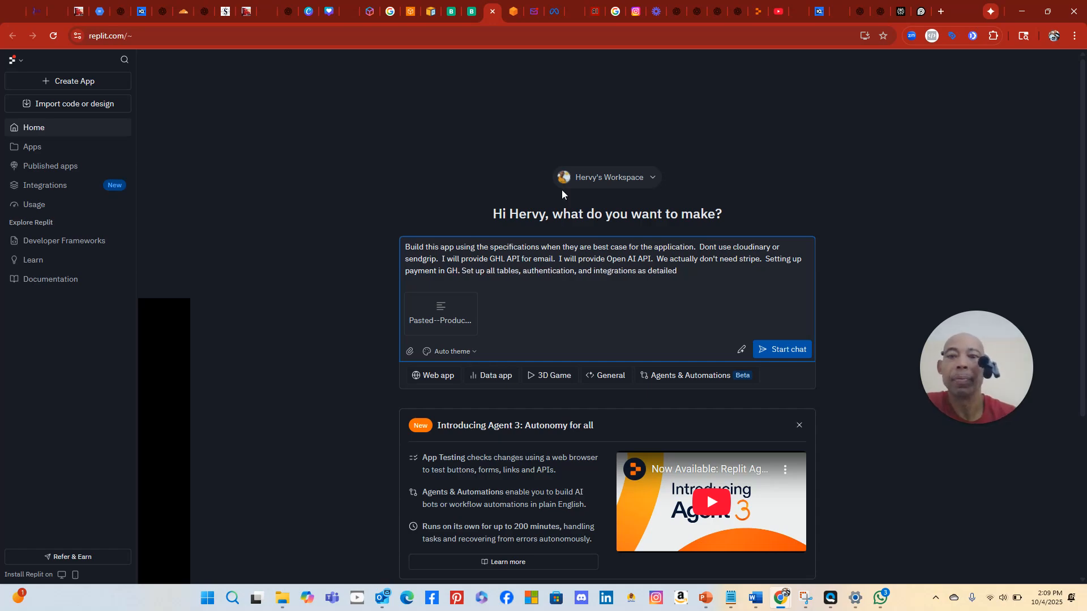
text(.)
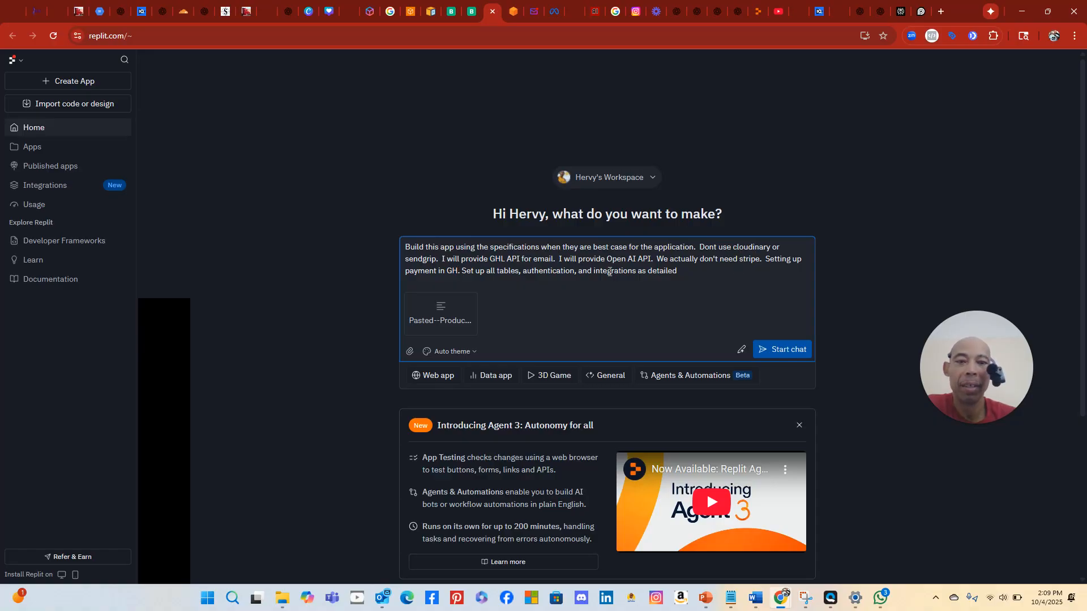
text(.)
click(574, 272)
text(,)
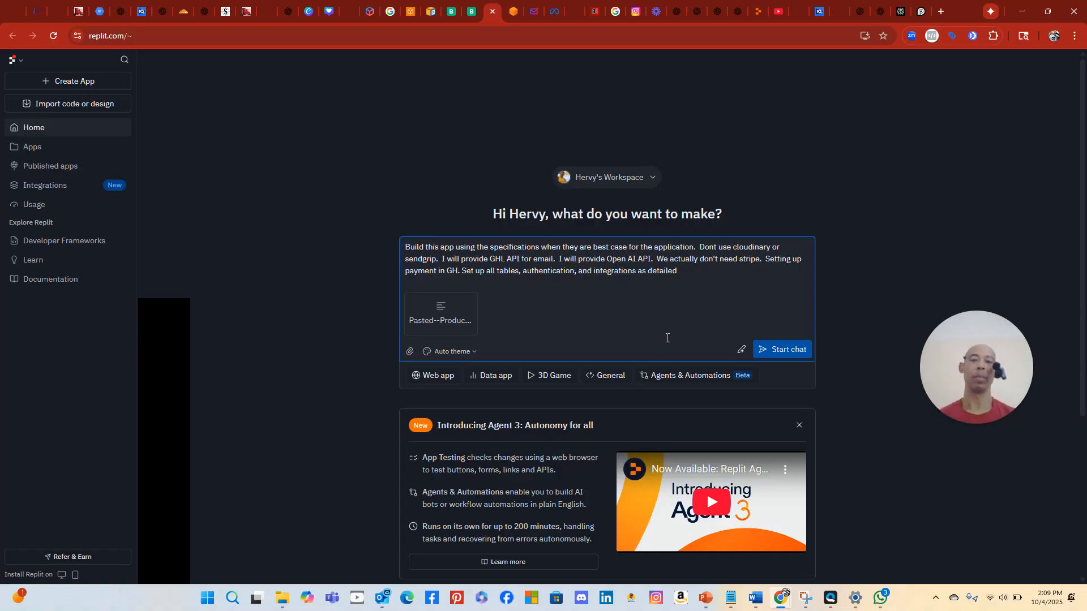
click(698, 273)
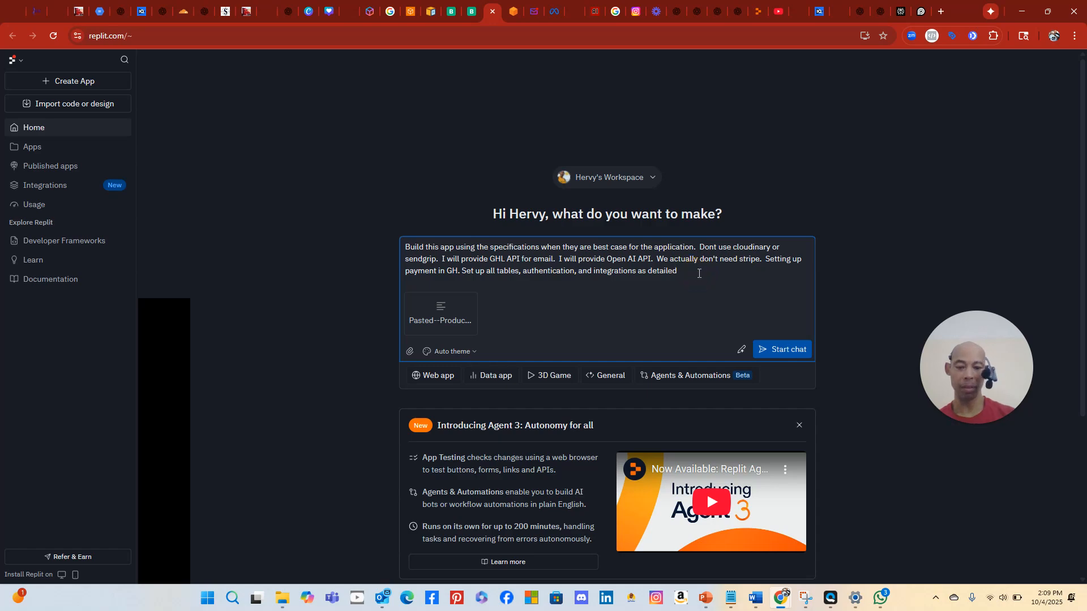
Add that users arrive from GoHighLevel by link and intake-form questions will be uploaded
text(Do not use)
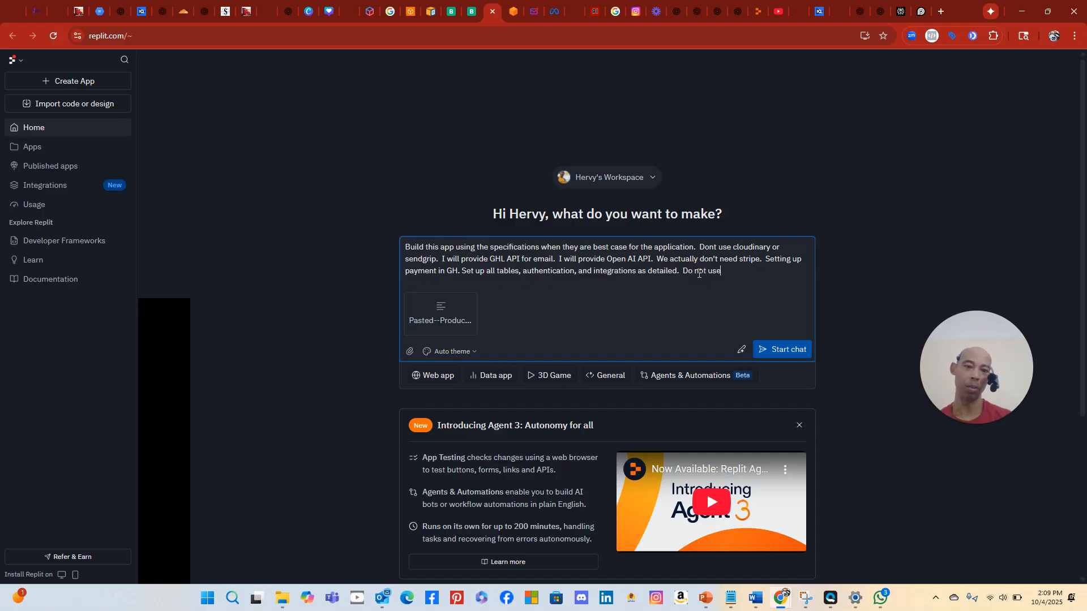
text(forget)
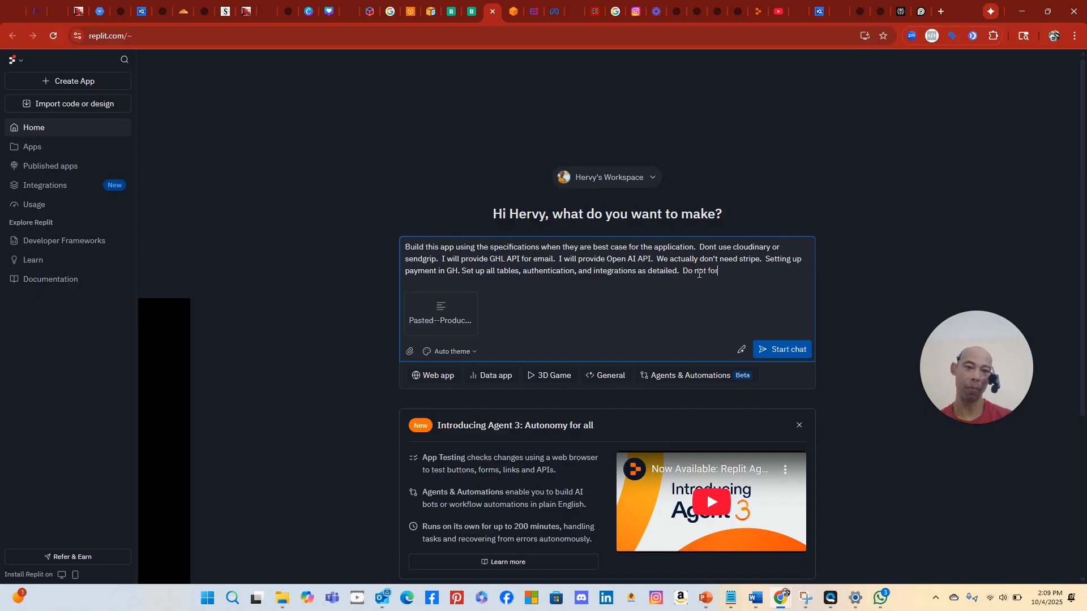
key(BackSpace)
key(BackSpace)
text(ce replit authentication )
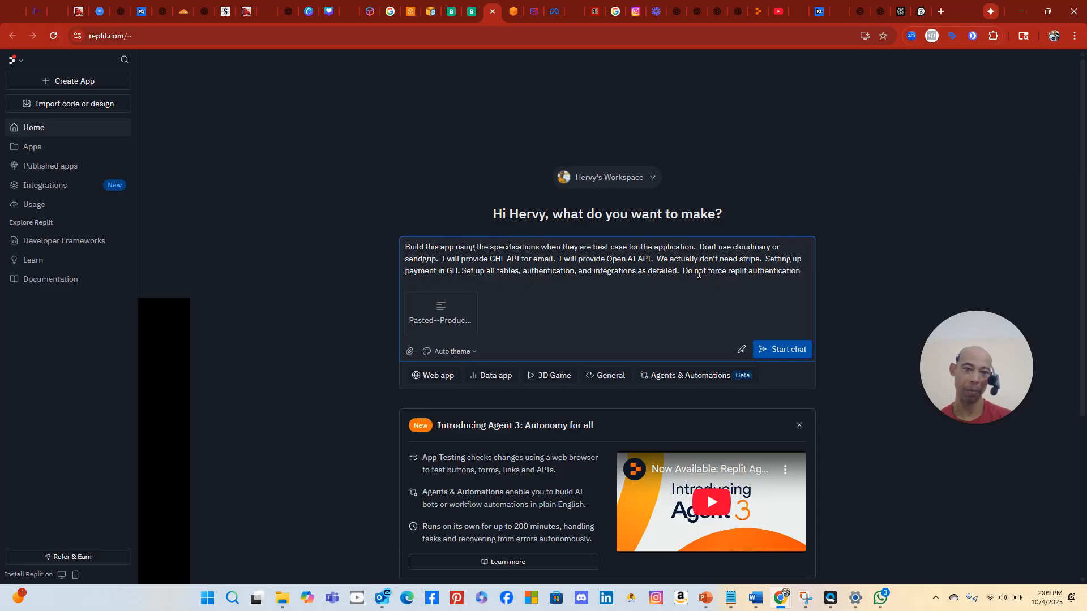
text(for users.  No authent)
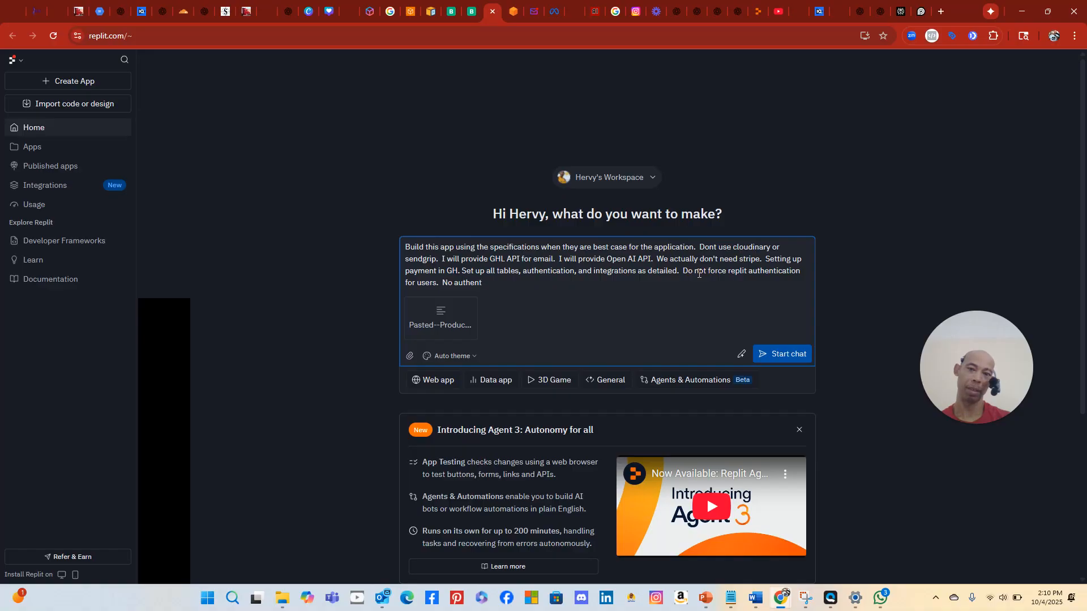
key(BackSpace)
key(BackSpace)
key(BackSpace)
key(BackSpace)
key(BackSpace)
key(BackSpace)
key(BackSpace)
key(BackSpace)
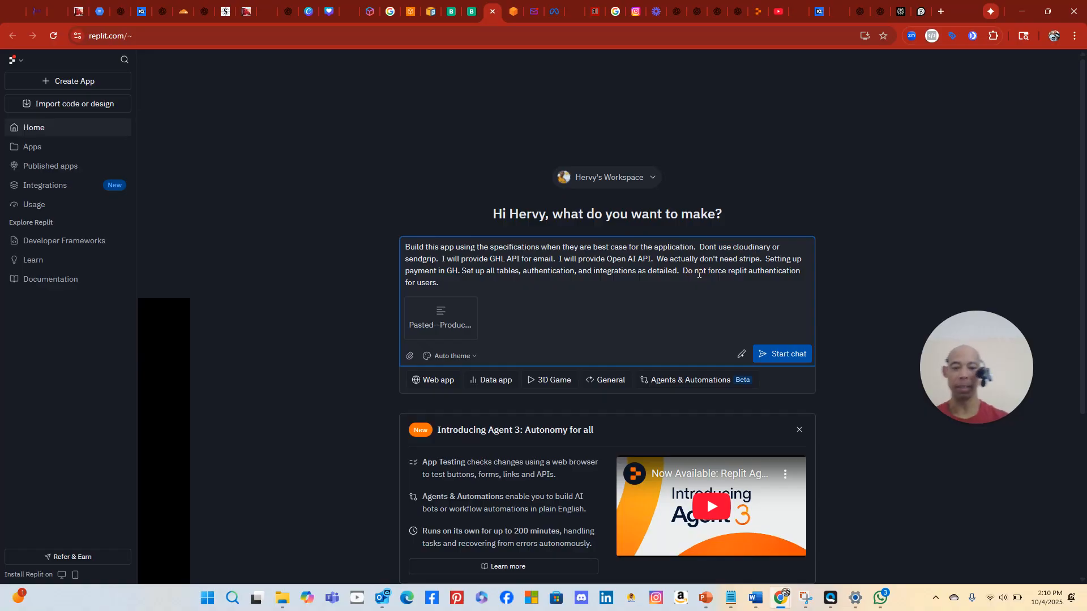
text(people are send over from Gohighlevel by link.  I will need to upload the questions and answ)
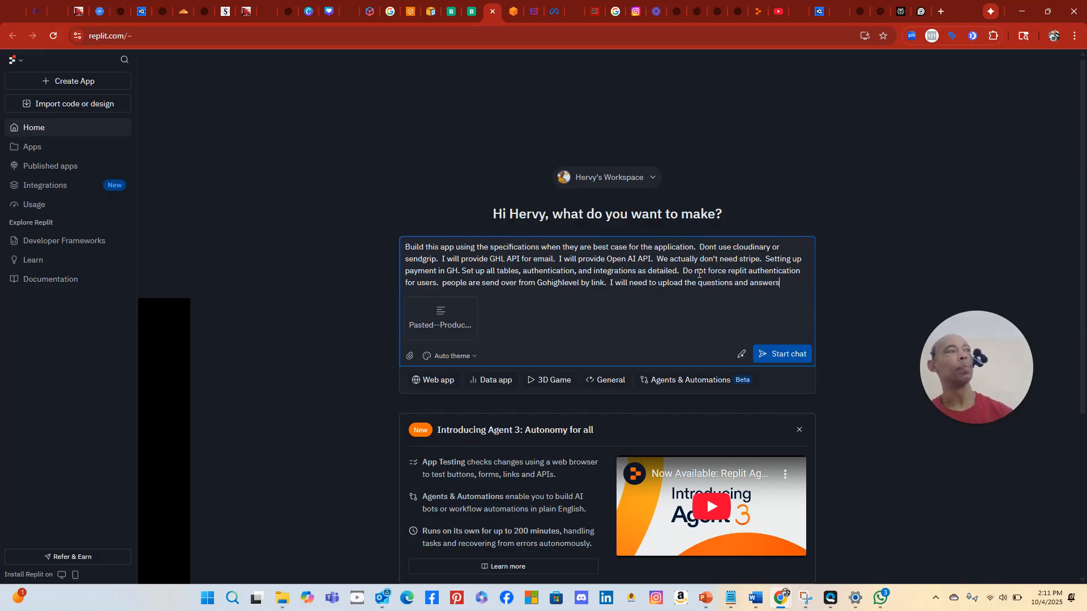
text(ers for the inta)
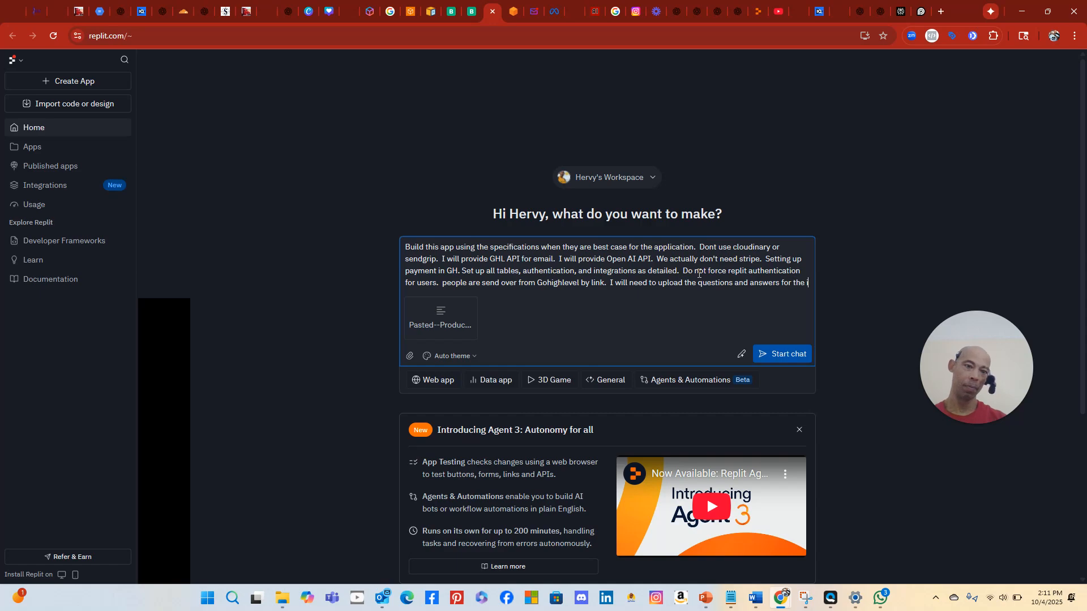
text(ke form)
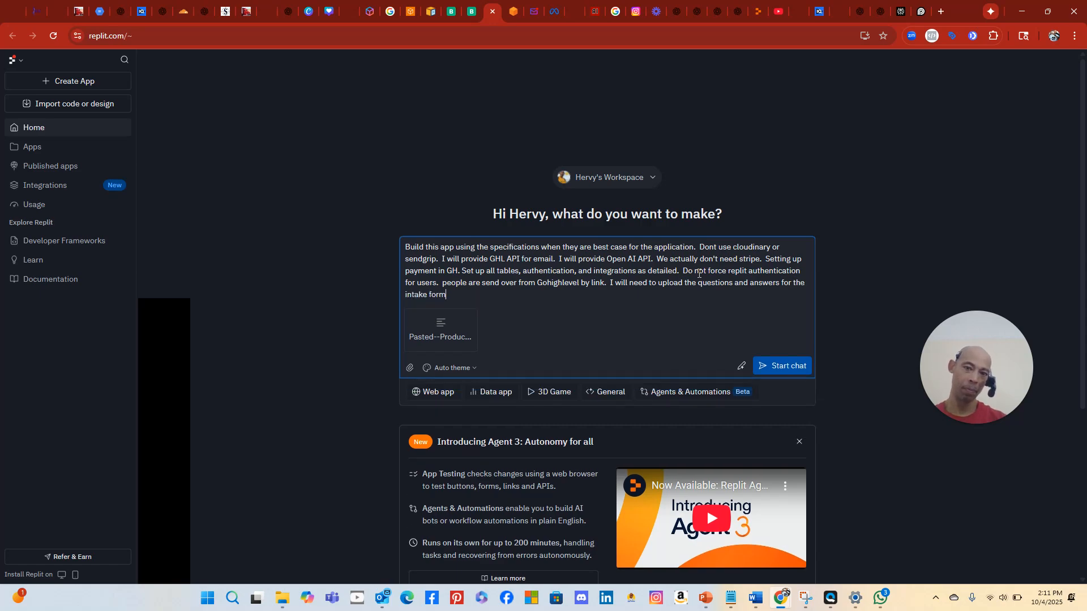
text(.)
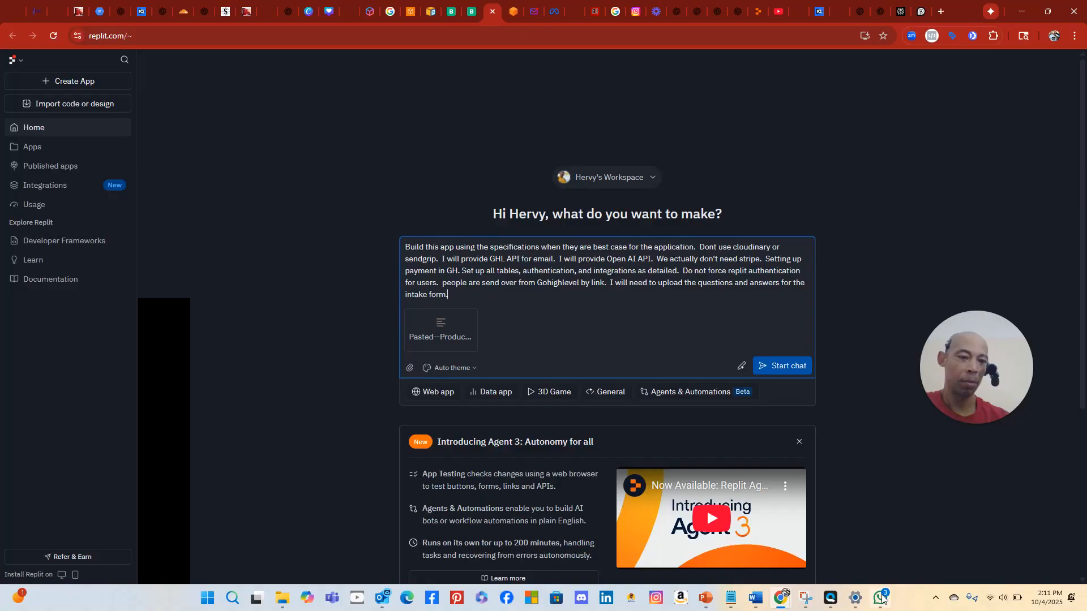
Copy ChatGPT's intake questions from Contact & Context through the Optional Bonus Question
click(879, 11)
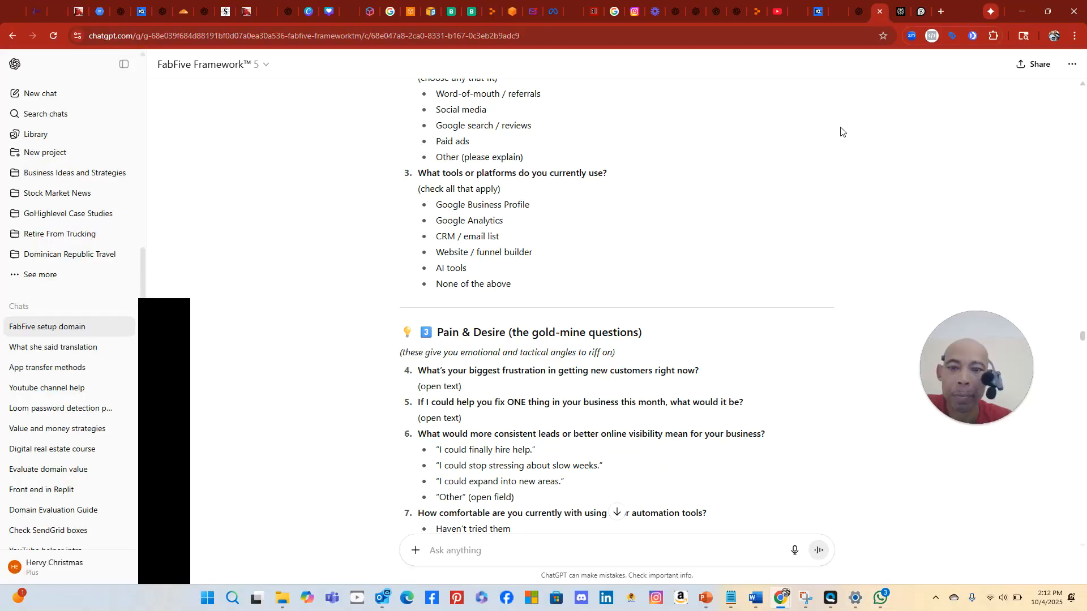
scroll(841, 131, up, 6)
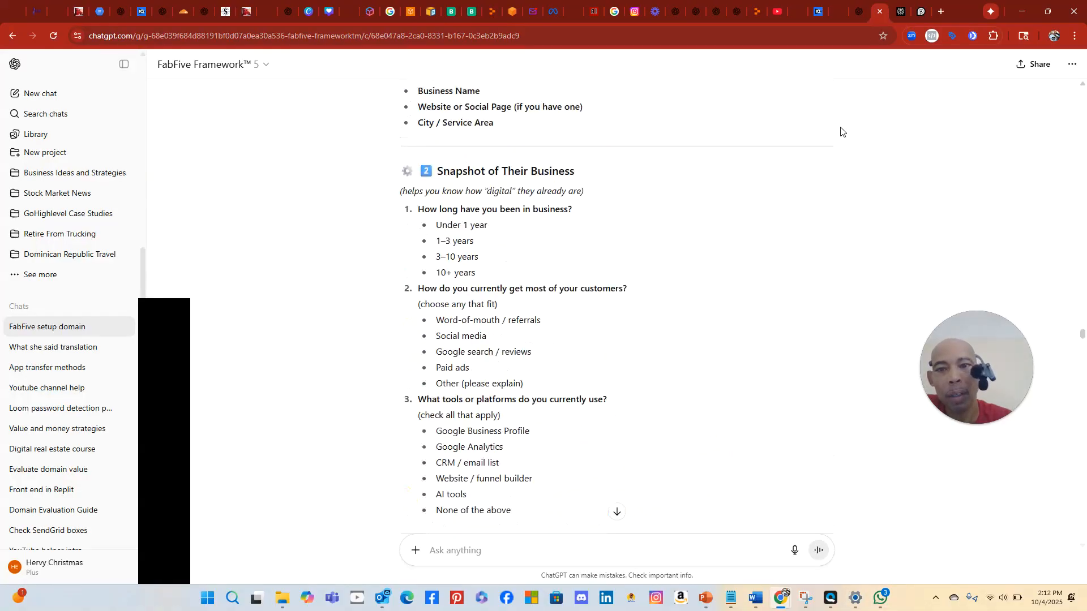
scroll(840, 131, up, 1)
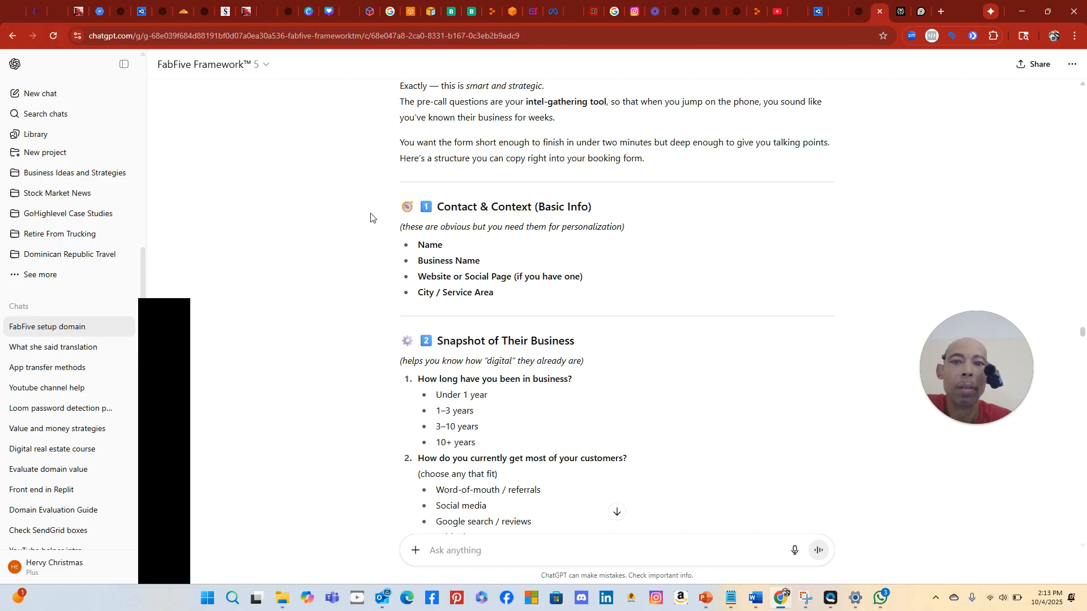
drag(370, 211, 667, 269)
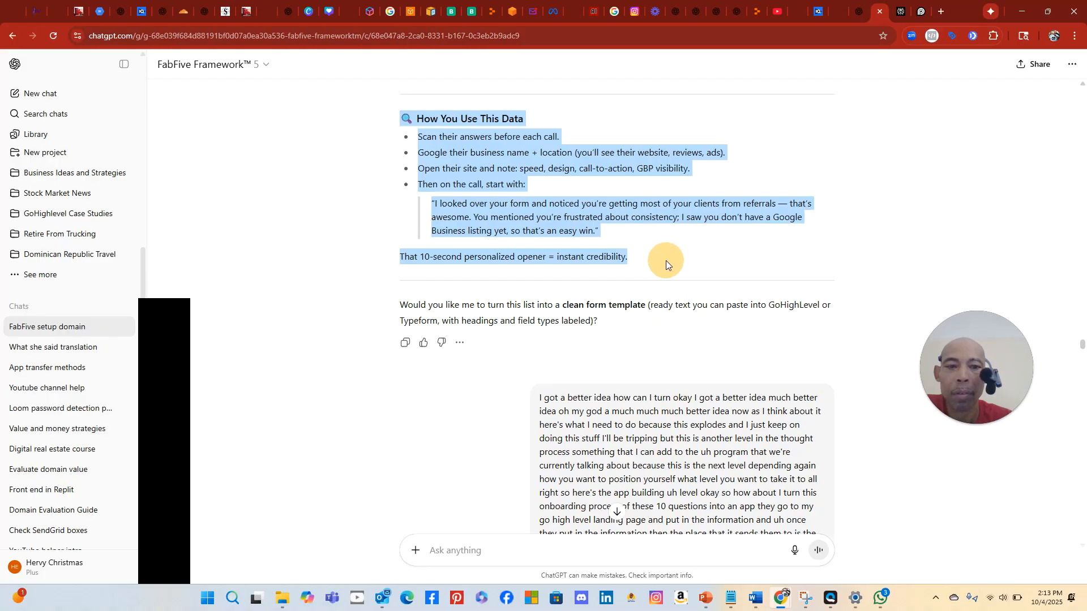
click(665, 260)
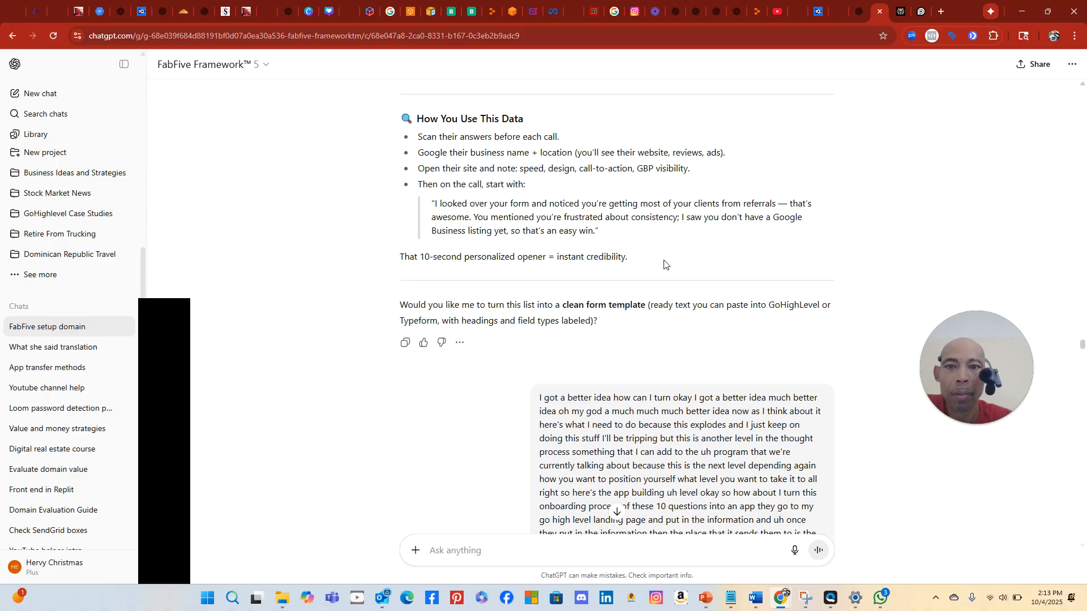
drag(664, 261, 430, 254)
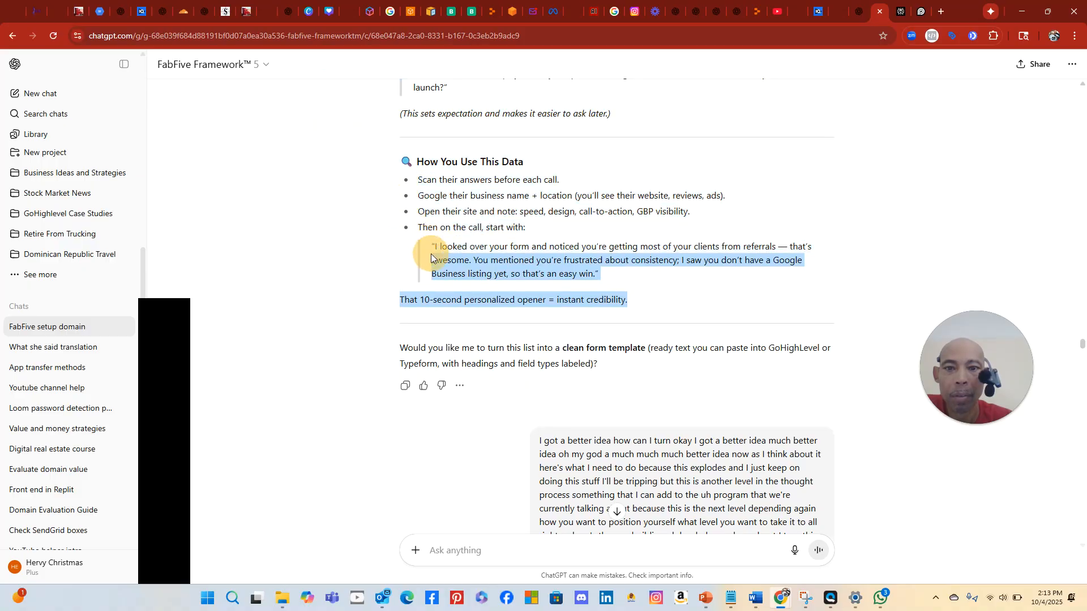
click(431, 254)
scroll(617, 143, up, 2)
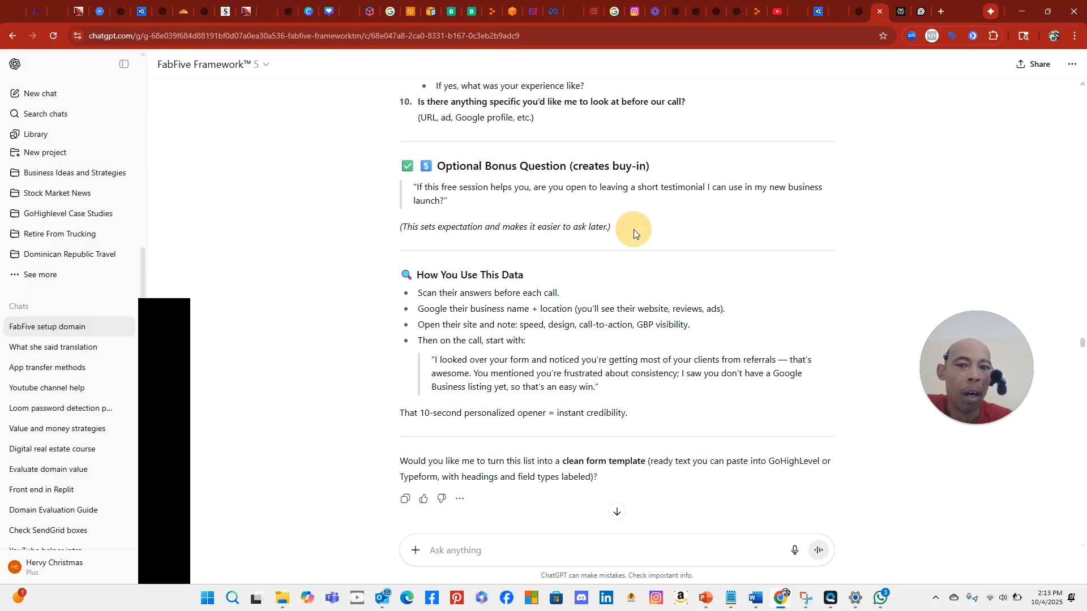
drag(633, 229, 354, 181)
right_click(459, 177)
click(487, 189)
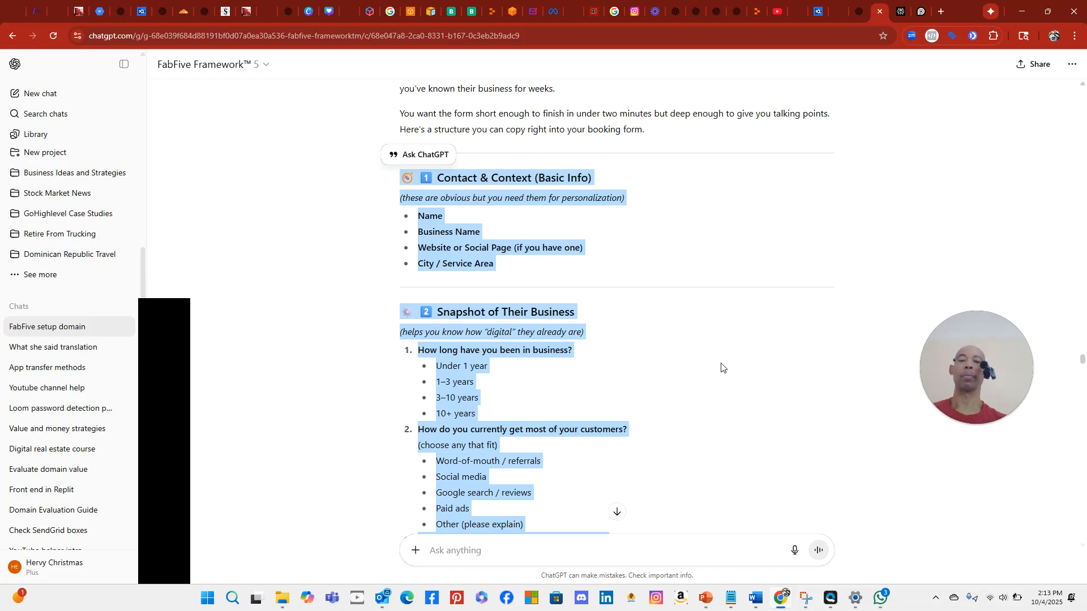
Scroll back down the ChatGPT chat and switch to the TruckerTrainer Replit tab
scroll(721, 367, down, 1)
scroll(722, 368, down, 3)
scroll(719, 365, down, 1)
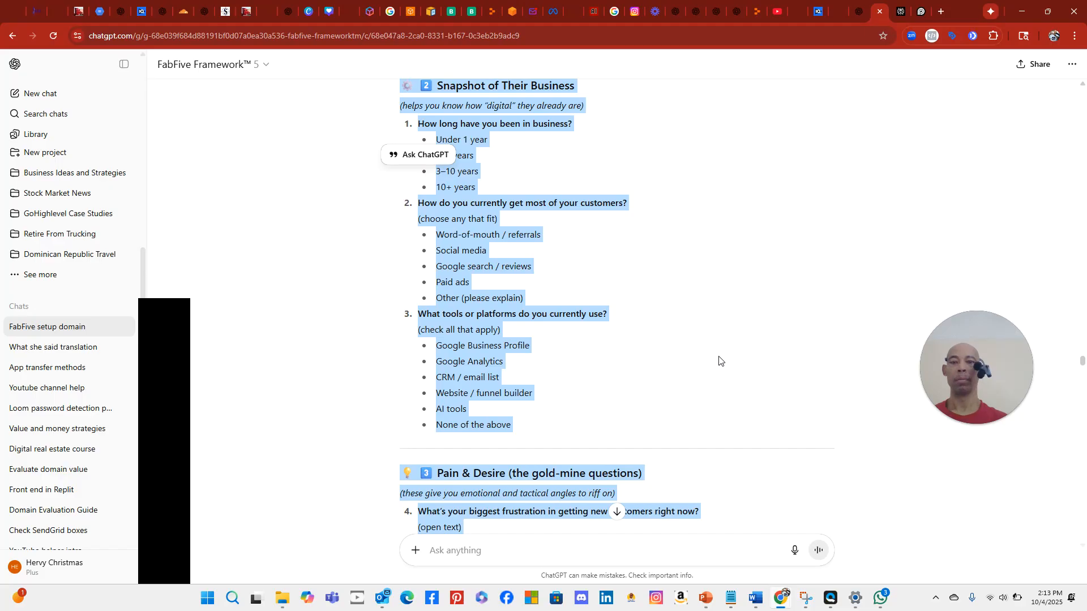
scroll(719, 360, down, 7)
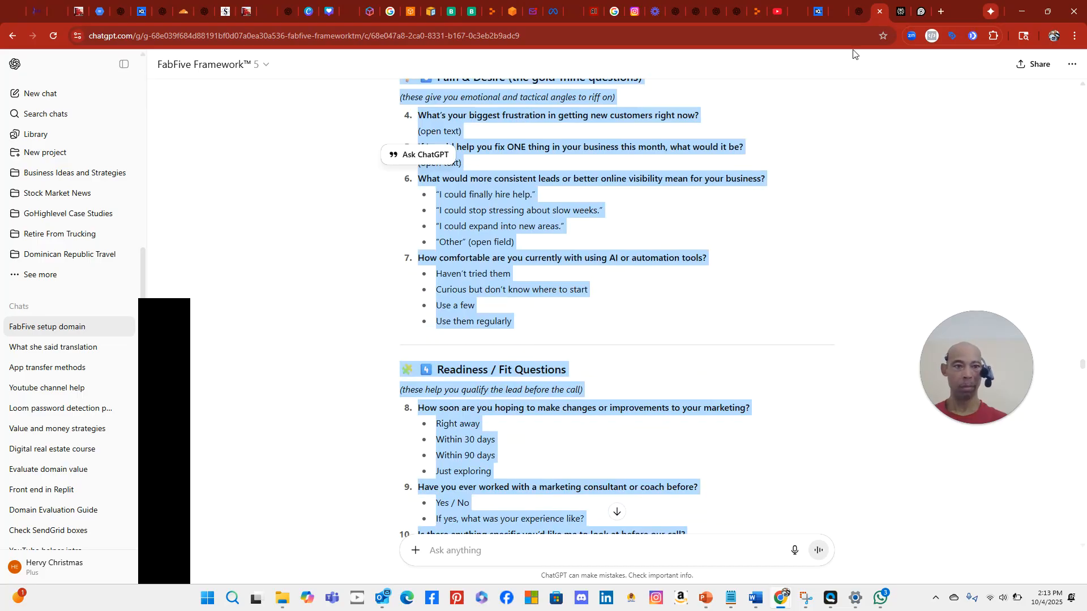
click(756, 13)
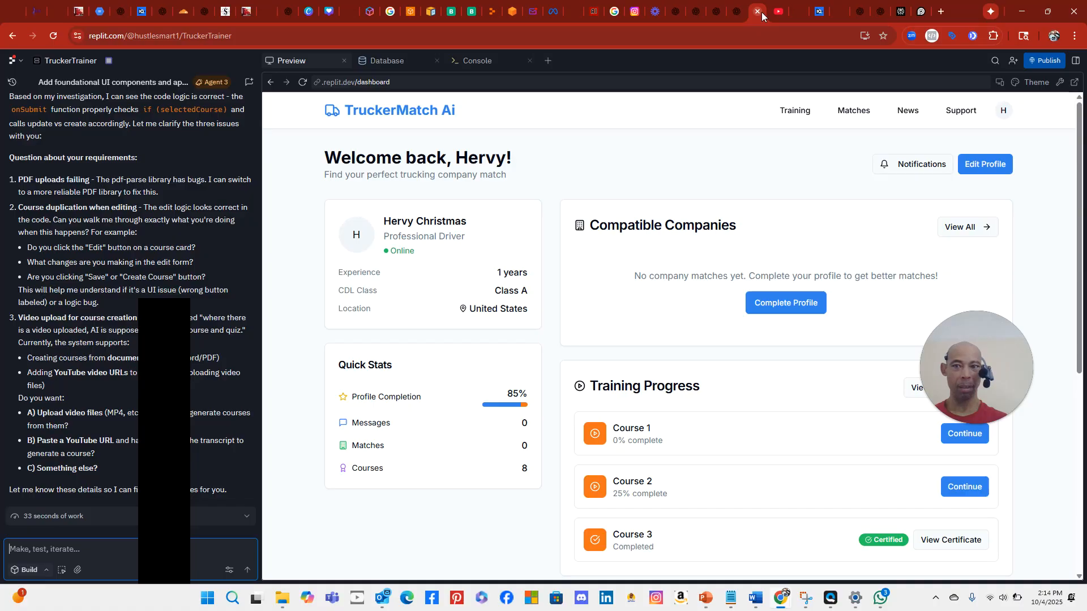
Close the TruckerTrainer project and end the Replit prompt with 'Here they are.'
click(758, 12)
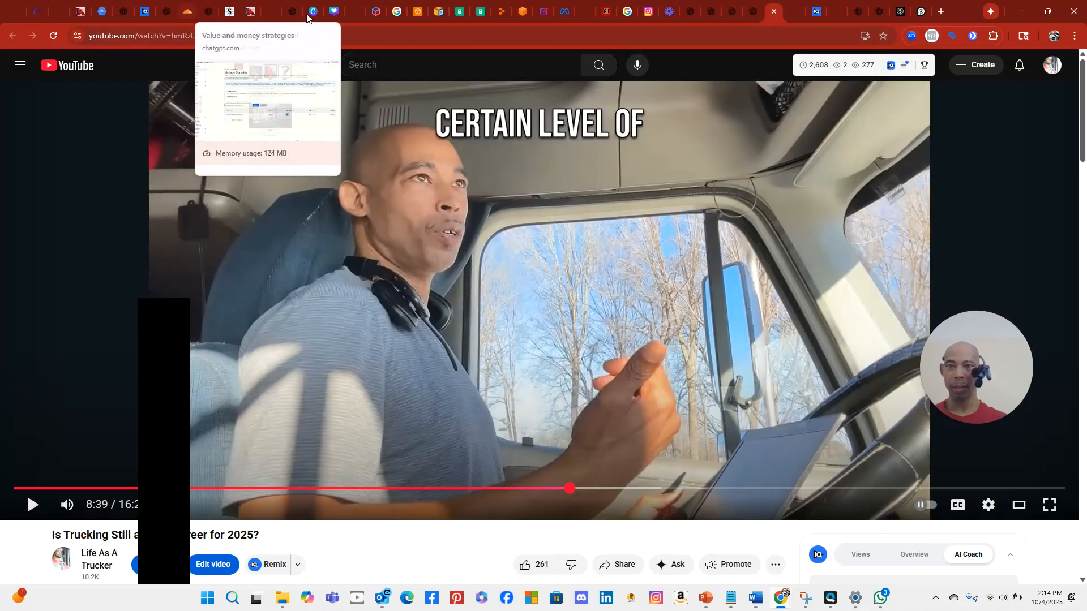
click(504, 15)
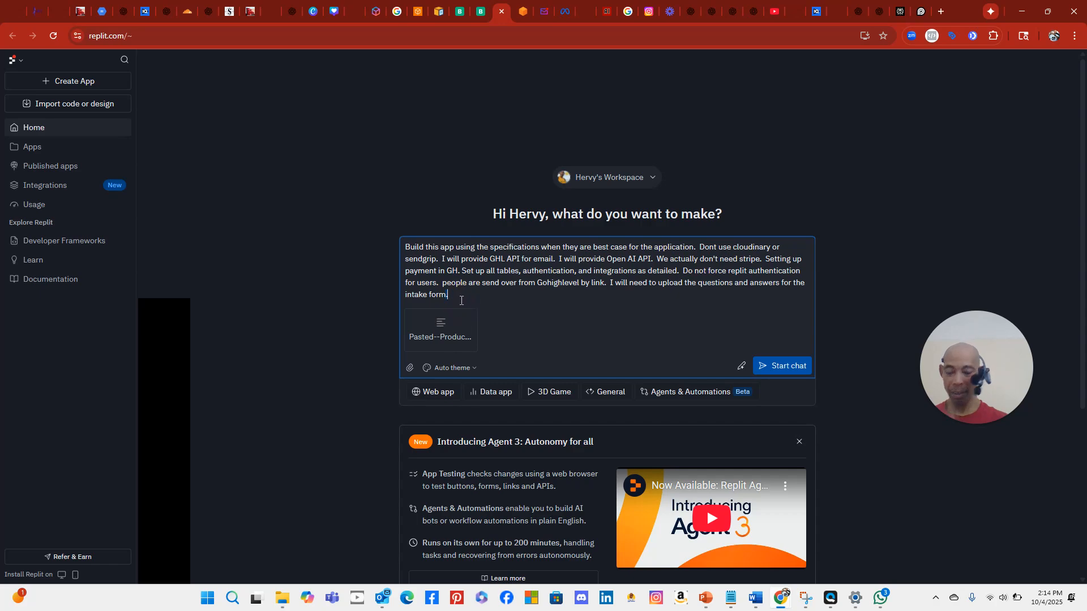
key(BackSpace)
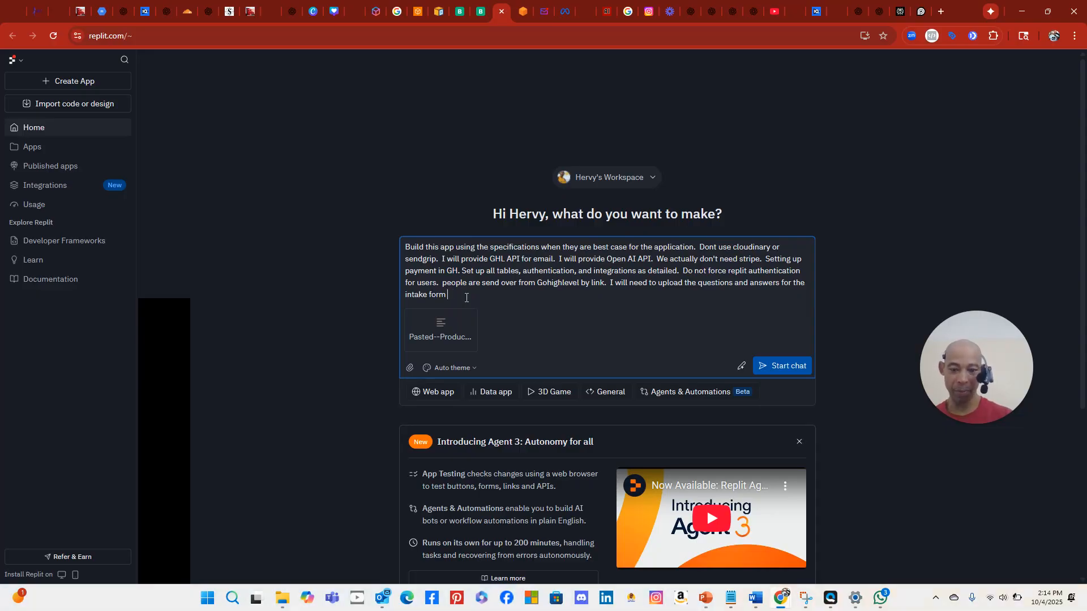
key(BackSpace)
key(BackSpace)
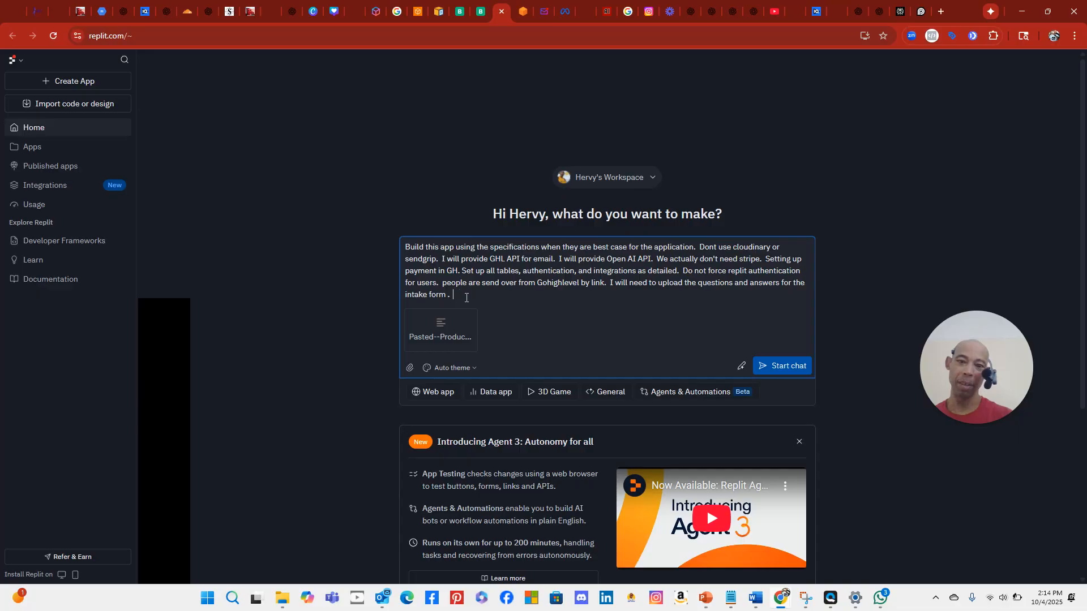
text(Here they are)
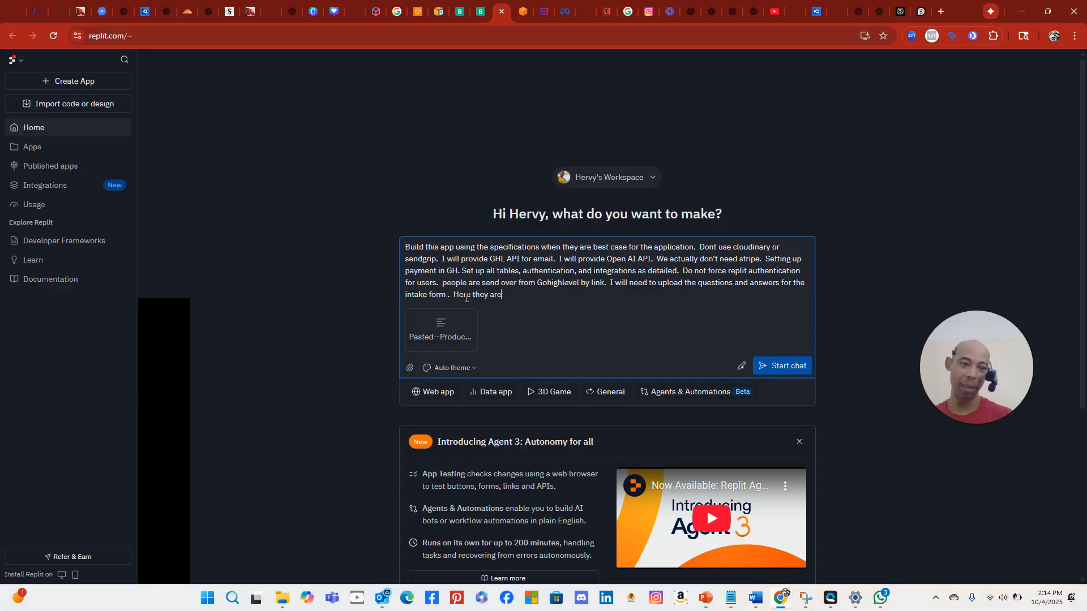
text(.)
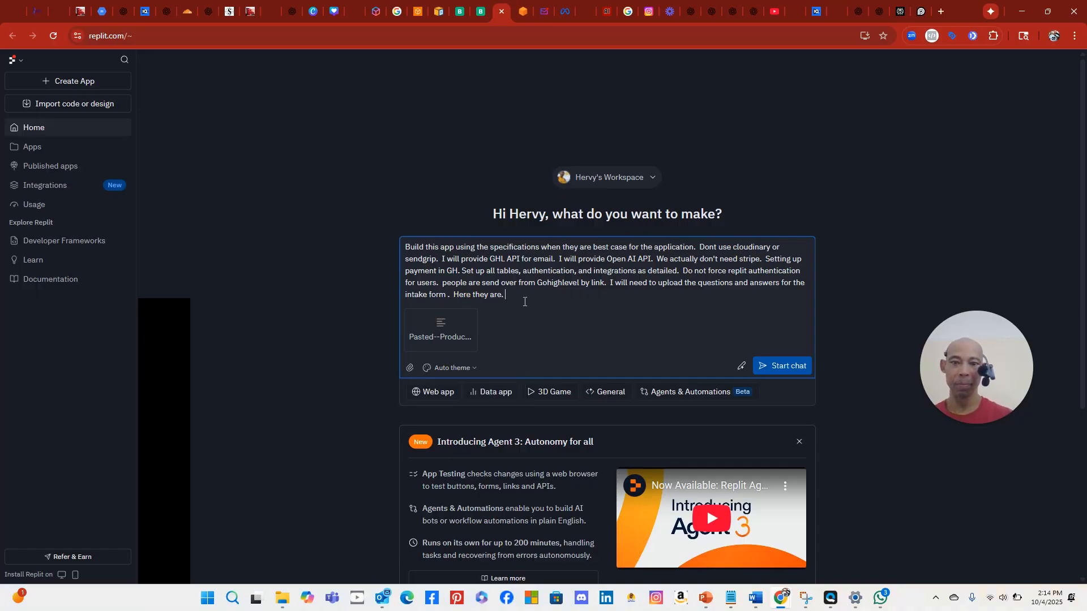
Paste the intake questions, note they are included, and submit the prompt to start building
right_click(524, 302)
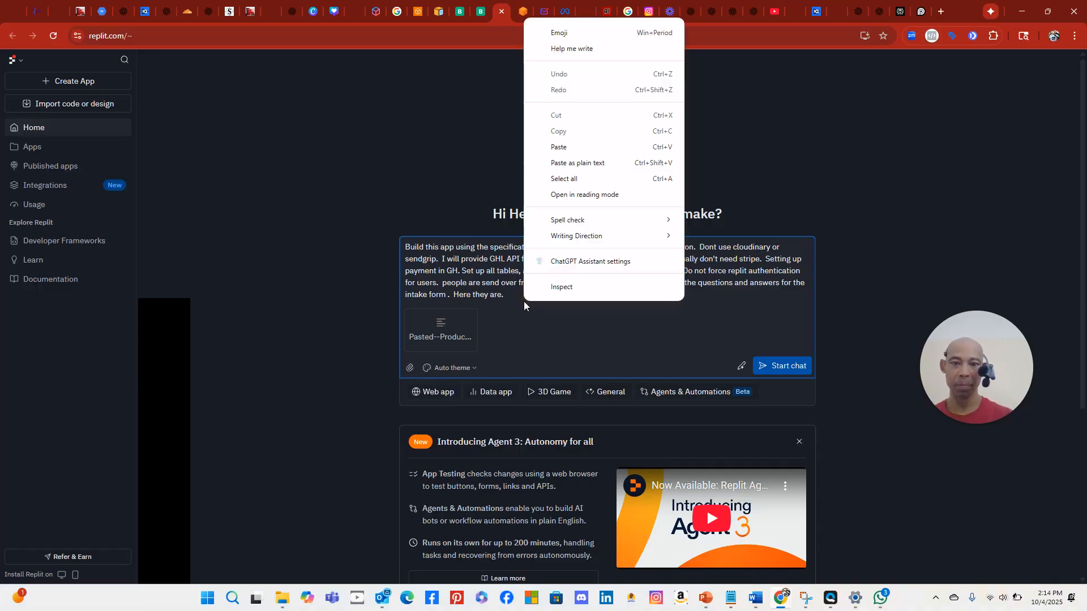
click(559, 147)
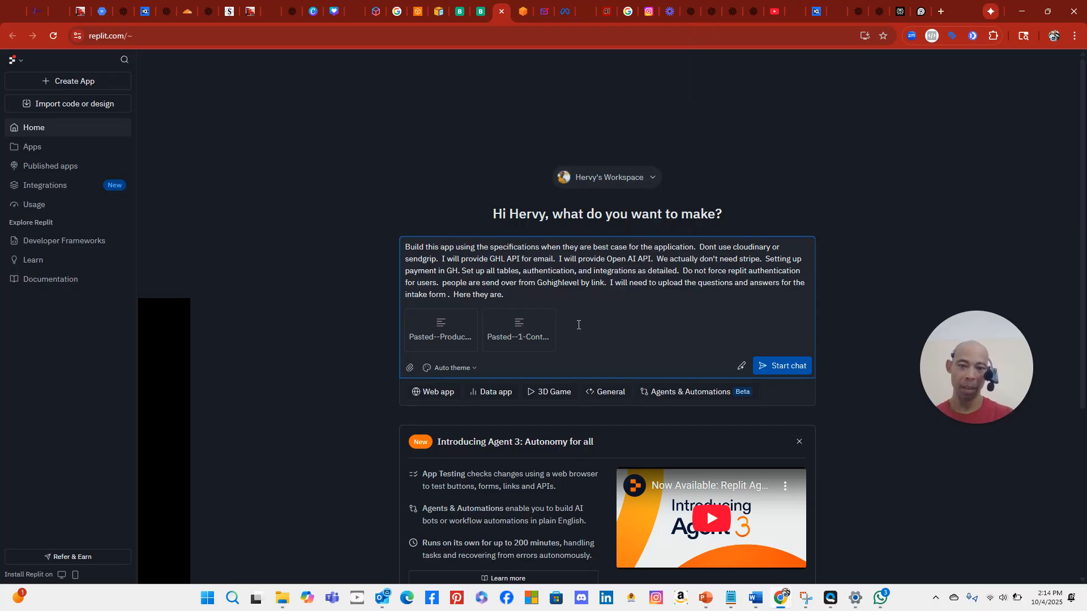
text(they)
key(BackSpace)
key(BackSpace)
key(BackSpace)
key(BackSpace)
key(BackSpace)
key(BackSpace)
key(BackSpace)
key(BackSpace)
key(BackSpace)
key(BackSpace)
key(BackSpace)
key(BackSpace)
key(BackSpace)
key(BackSpace)
key(BackSpace)
key(BackSpace)
key(BackSpace)
key(BackSpace)
key(BackSpace)
key(BackSpace)
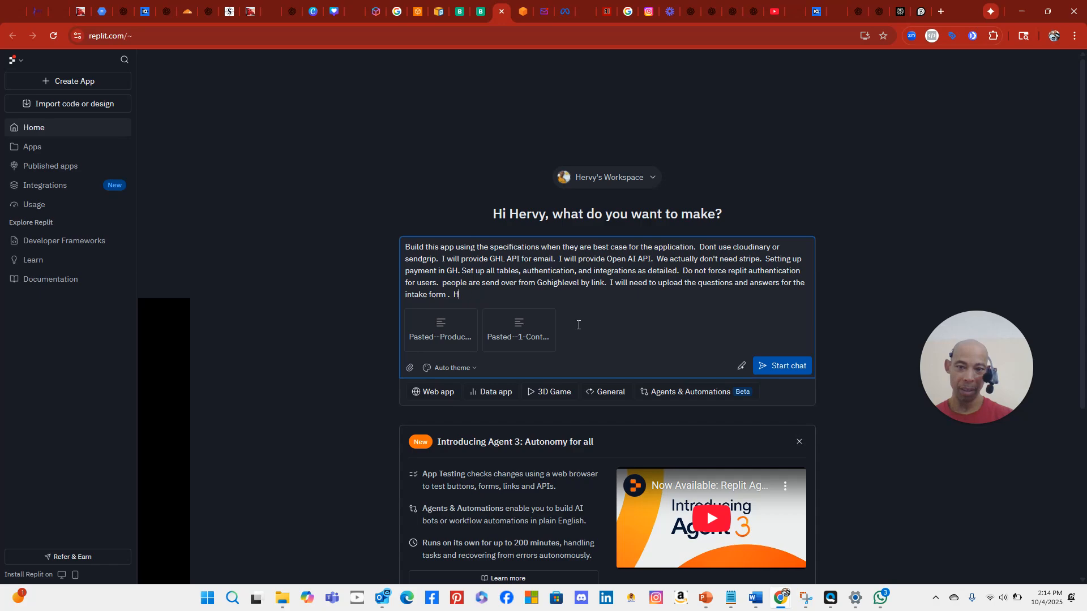
text(They a)
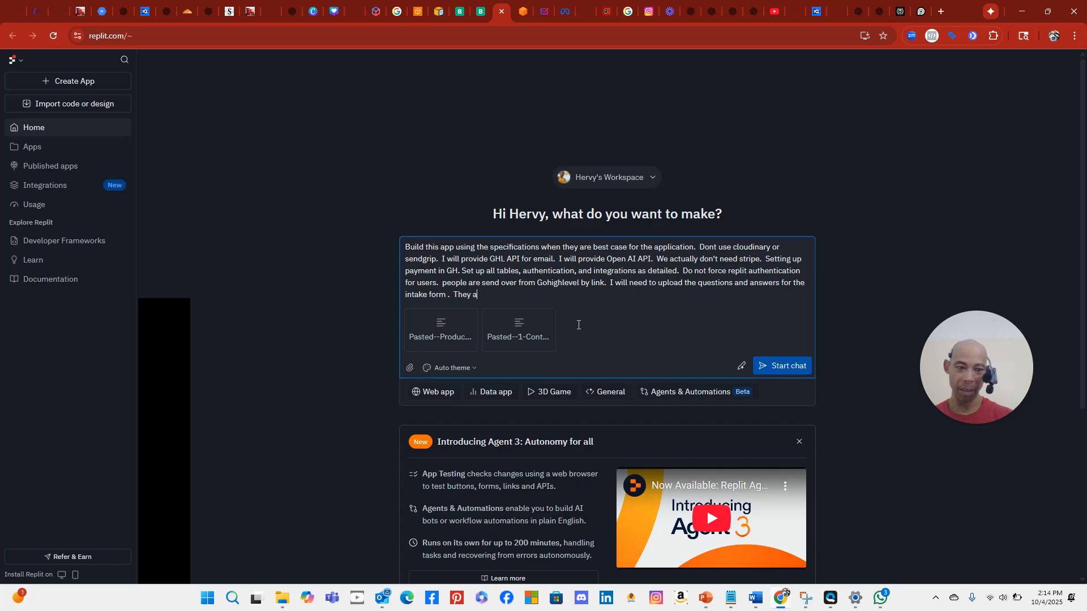
text(re included.)
click(795, 366)
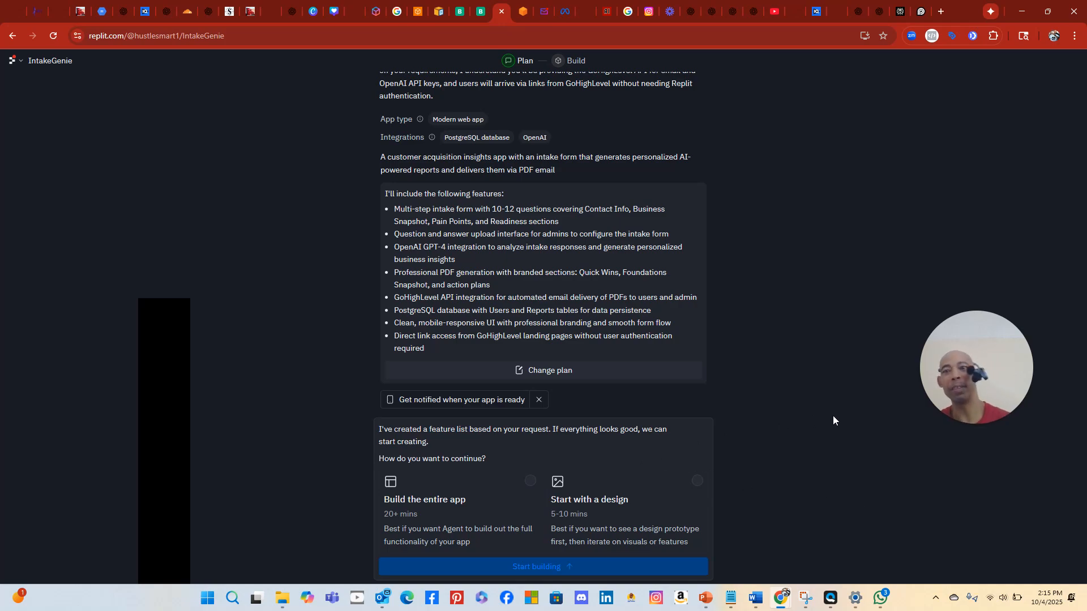
scroll(660, 289, up, 3)
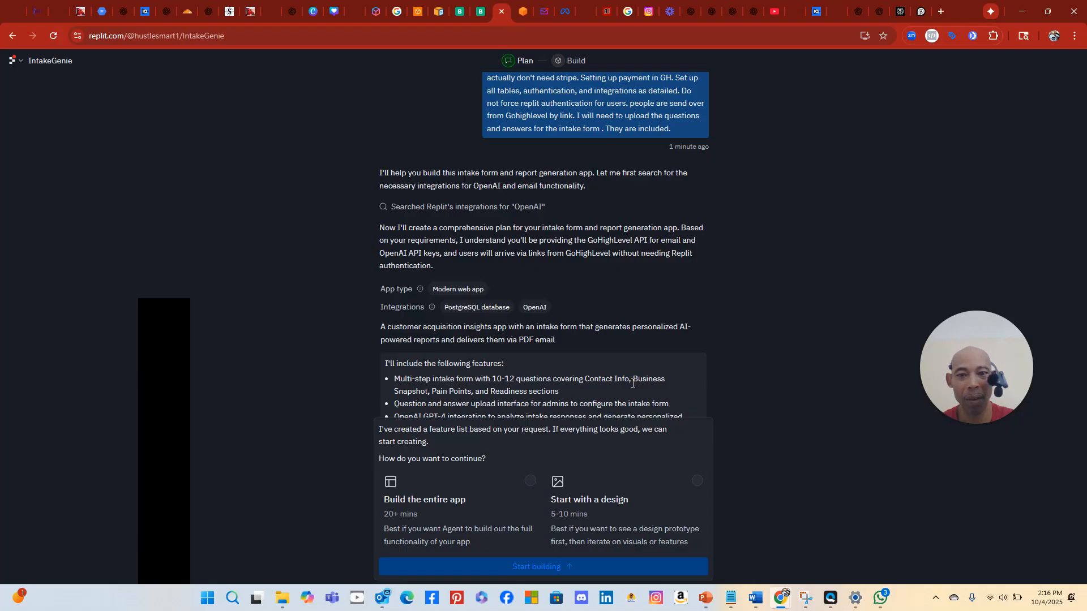
scroll(633, 383, down, 1)
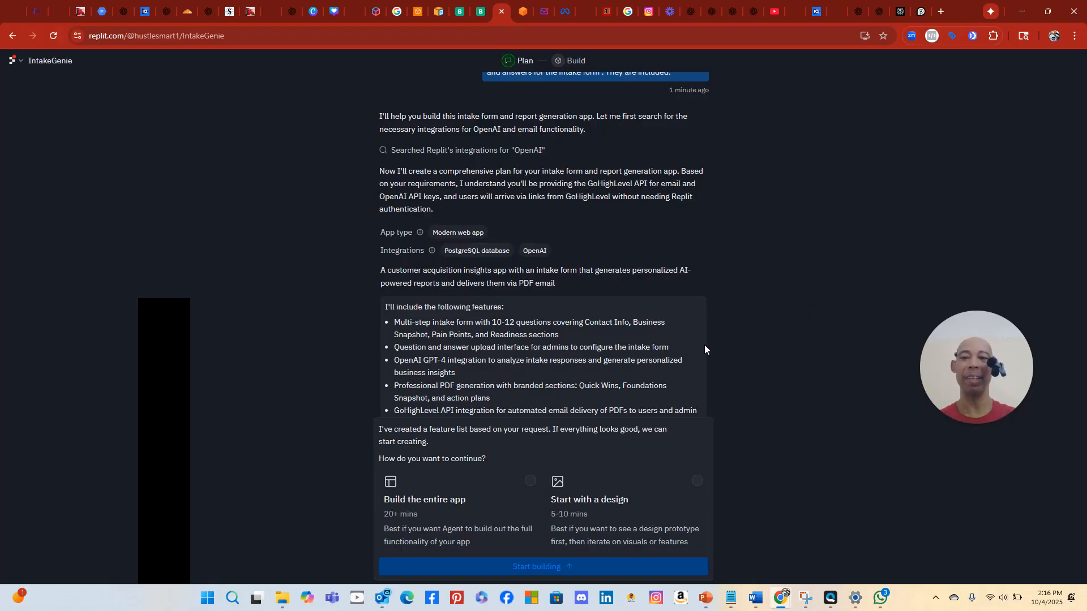
scroll(578, 348, down, 1)
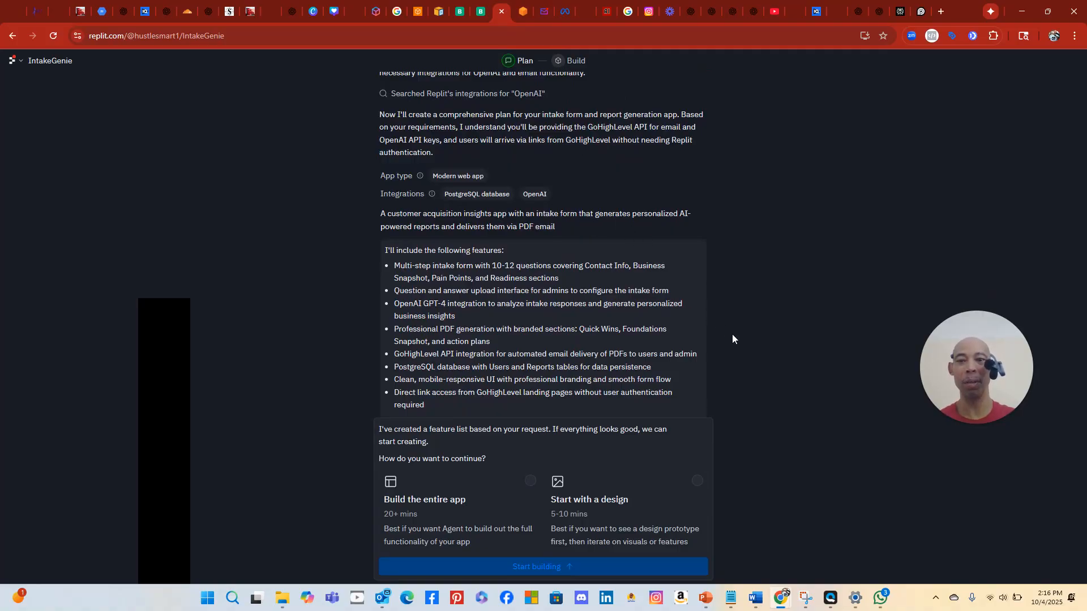
scroll(641, 342, down, 1)
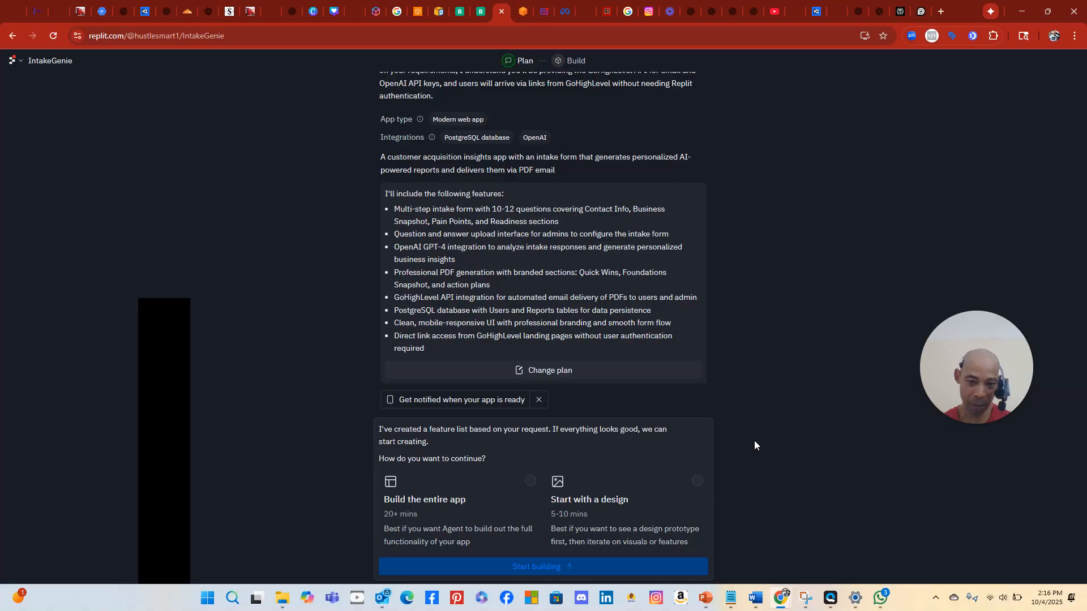
Choose 'Build the entire app' and have the Agent start building IntakeGenie
click(472, 504)
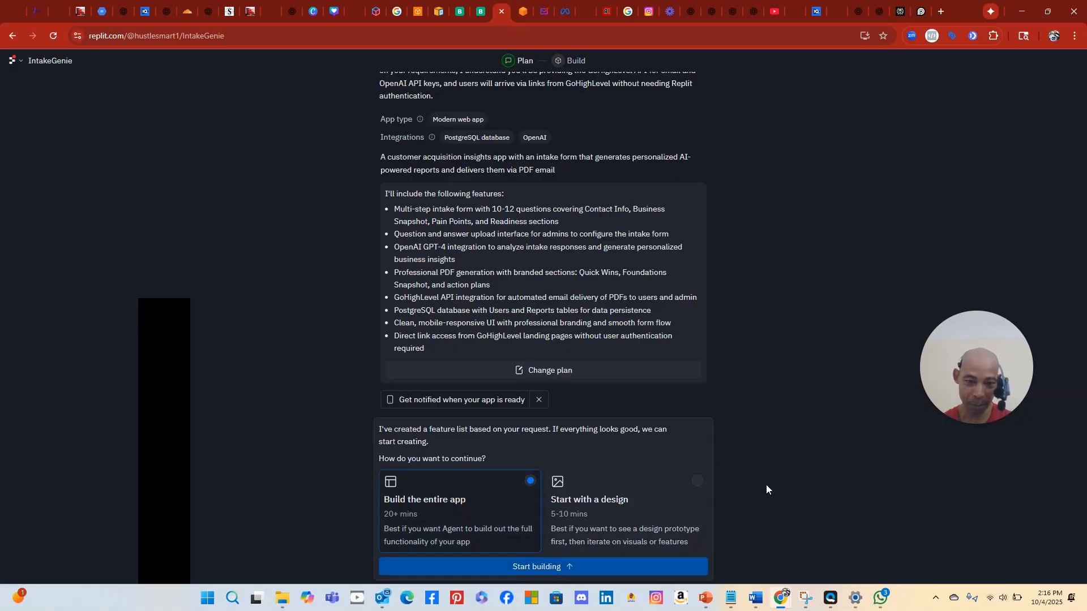
click(585, 572)
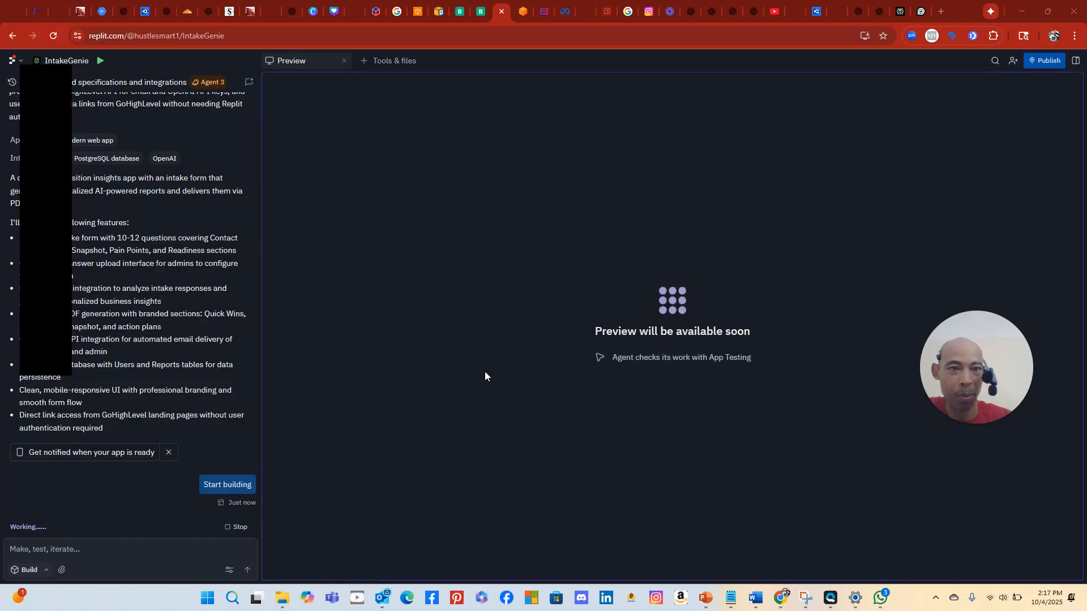
Open morecustomersmoreclients.com in a new browser tab
click(945, 13)
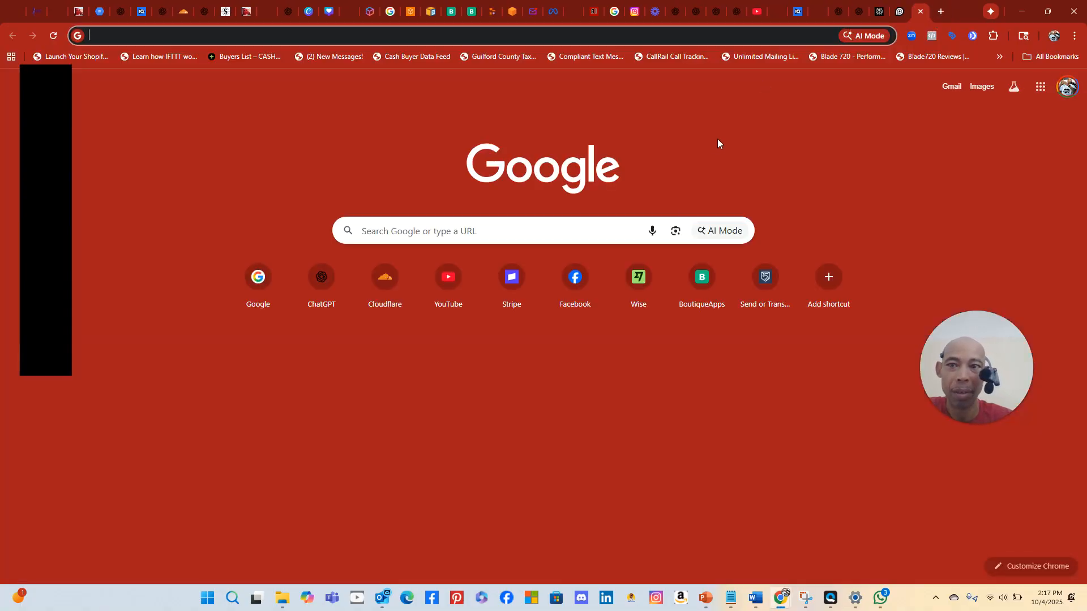
text(morecustomersmoreclients.com)
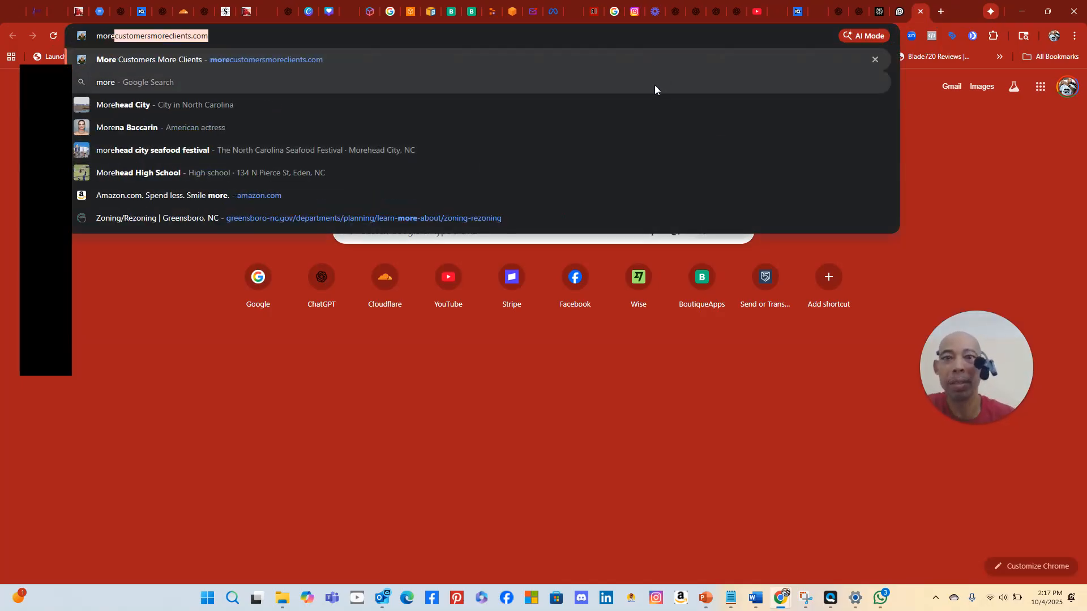
click(640, 60)
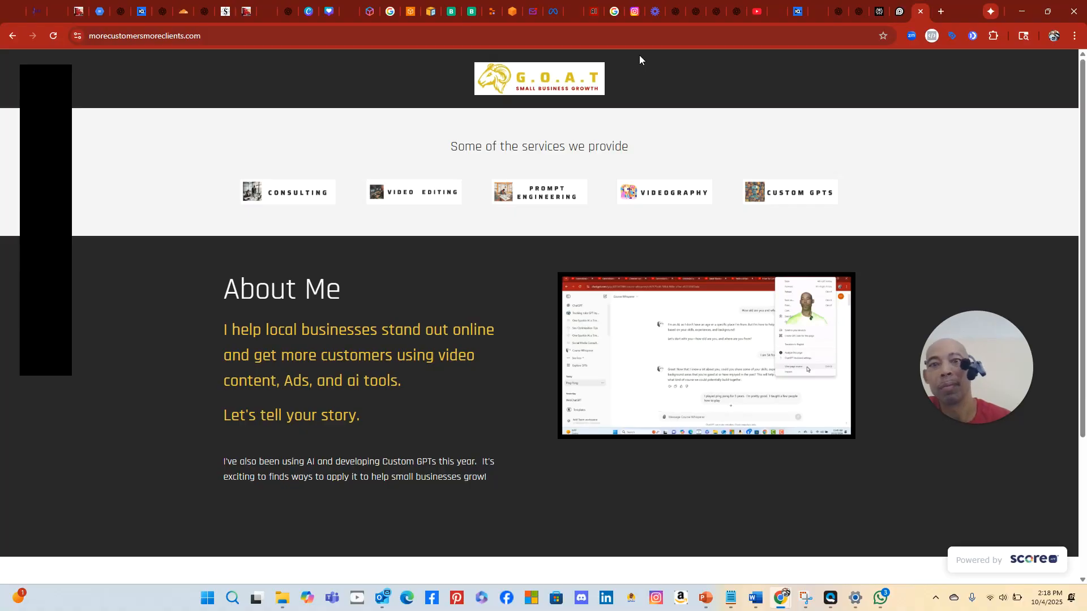
scroll(650, 238, down, 8)
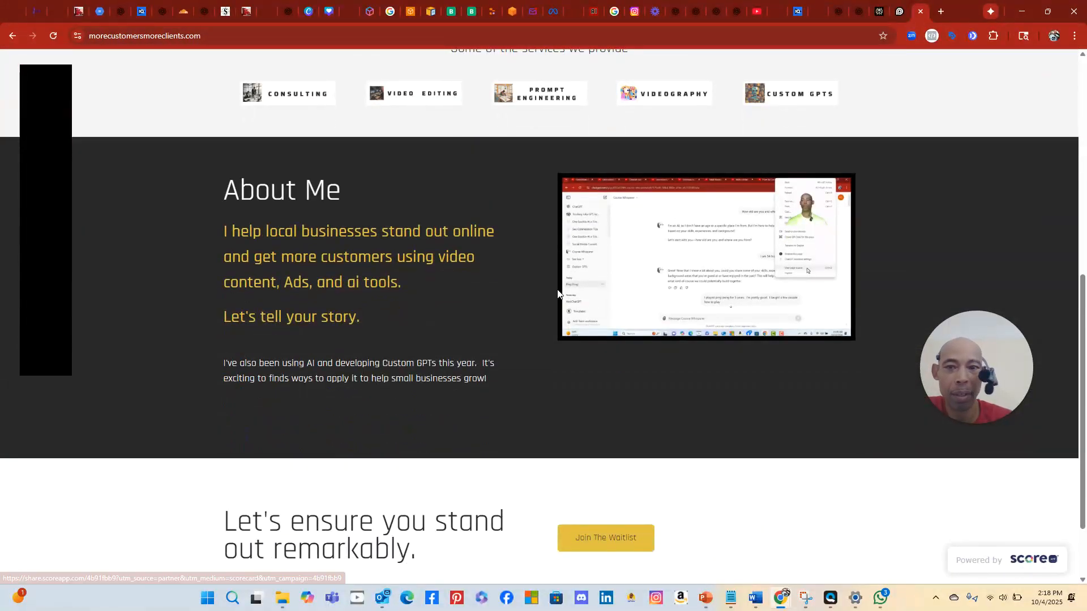
scroll(558, 271, up, 8)
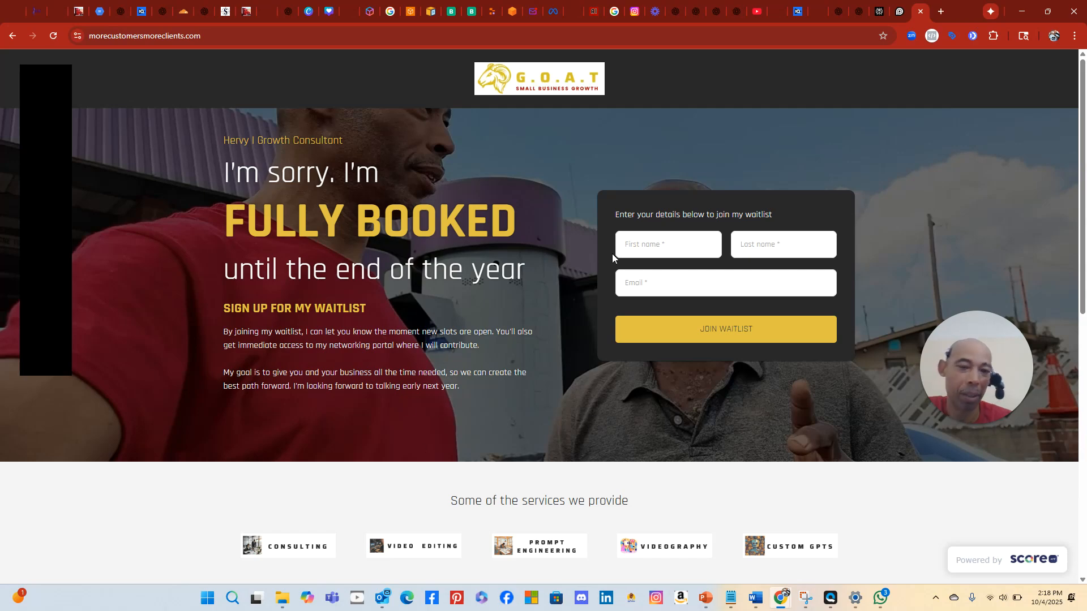
Fill the waitlist form with saved contact details and join the waitlist
click(666, 246)
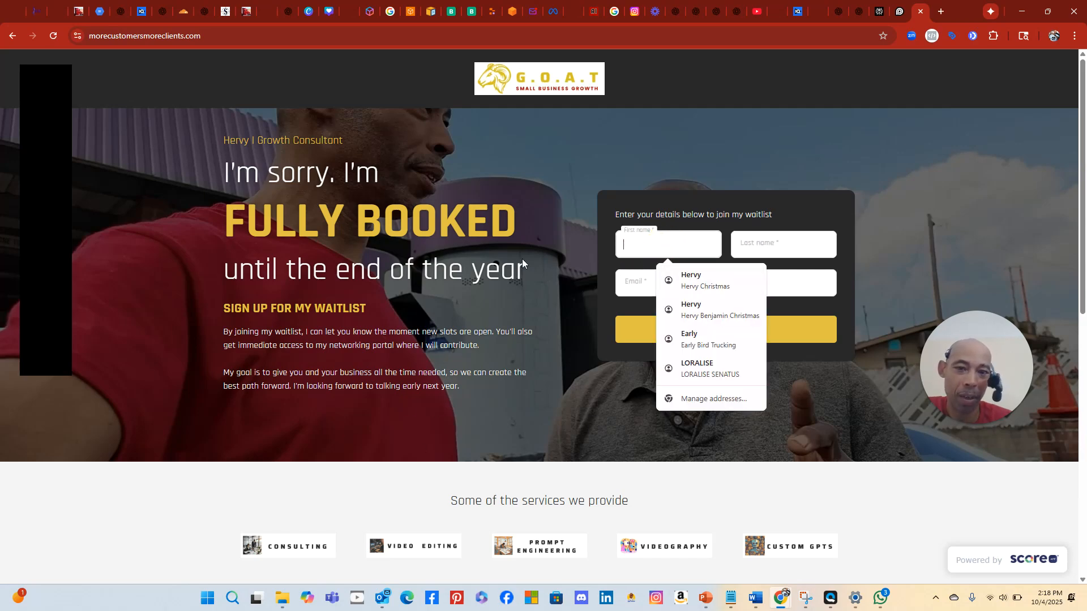
click(521, 259)
click(656, 243)
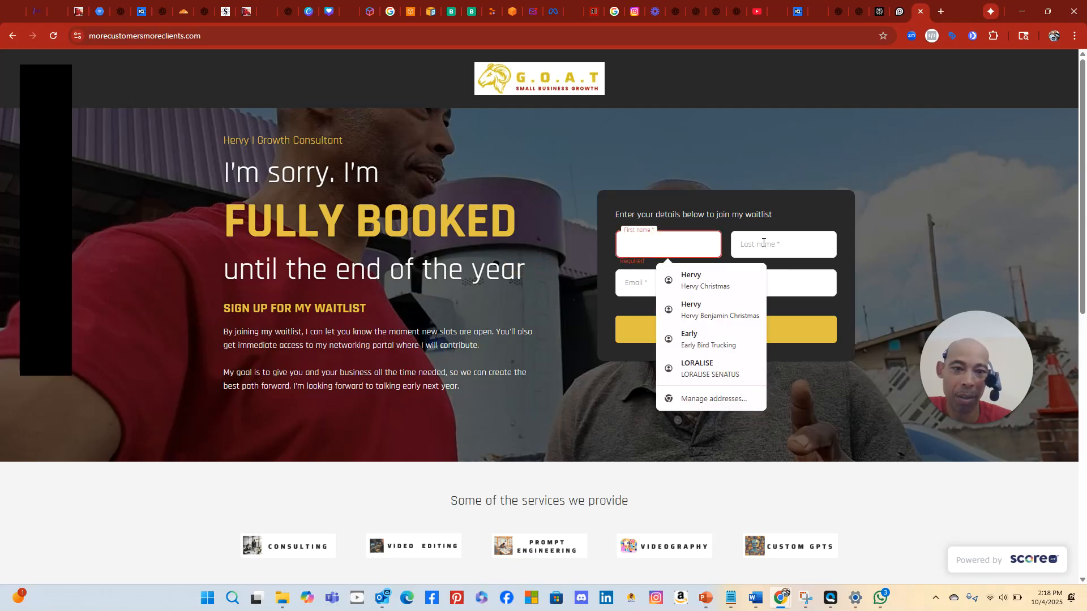
click(715, 309)
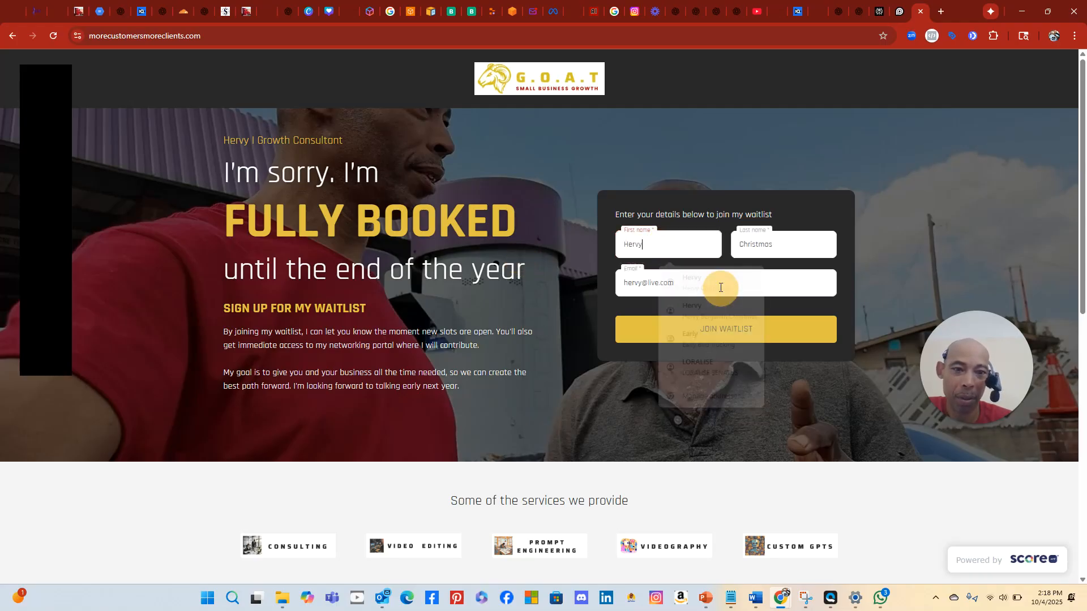
click(727, 337)
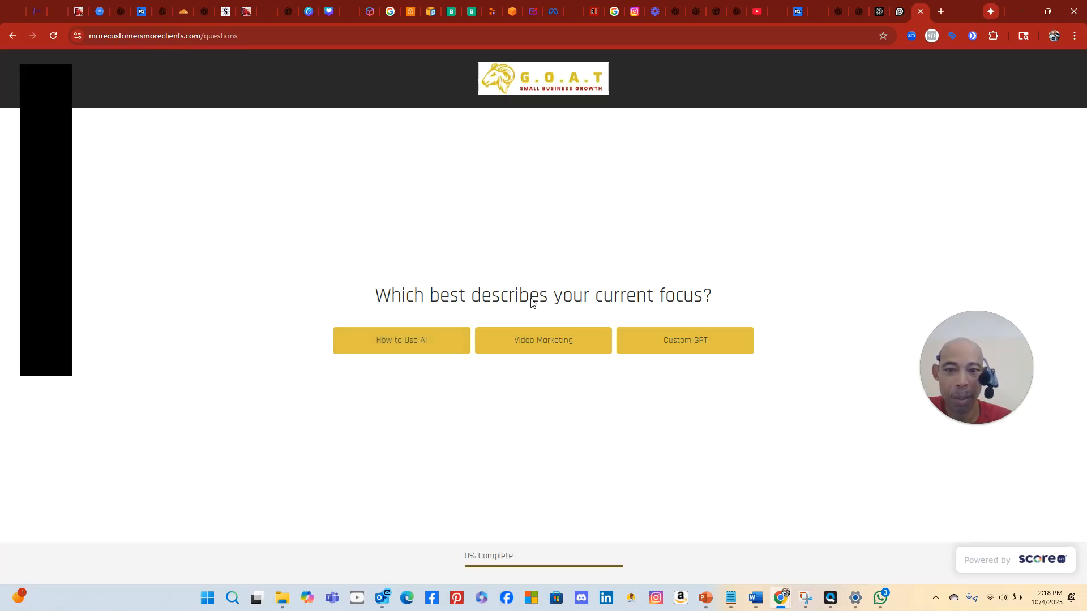
Answer the quiz (focus How to Use AI, a challenge, no references) and download the Video Planning Sheet
click(418, 350)
click(563, 340)
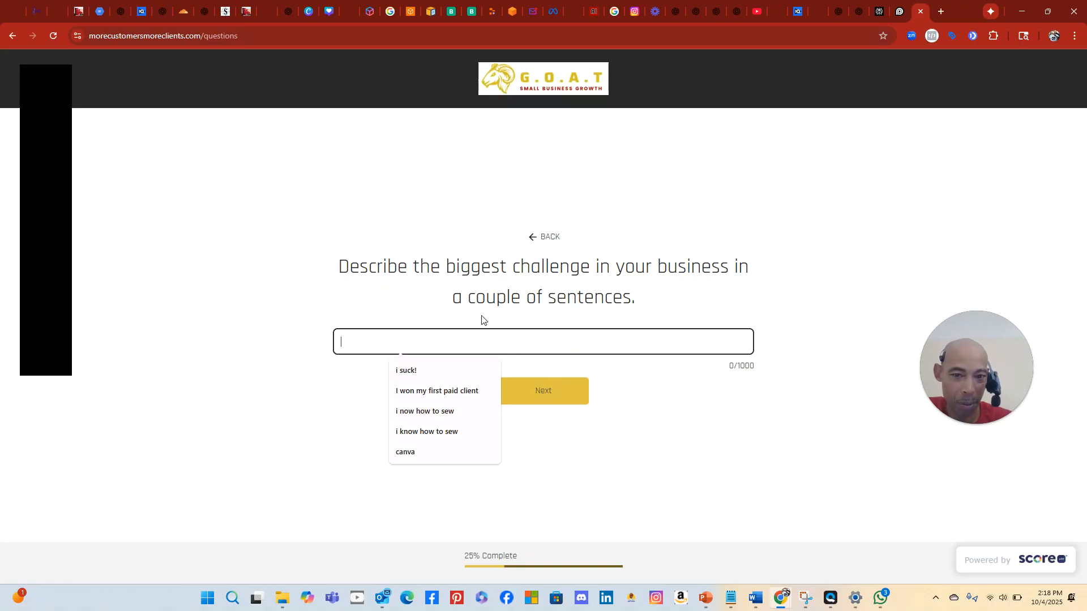
click(425, 371)
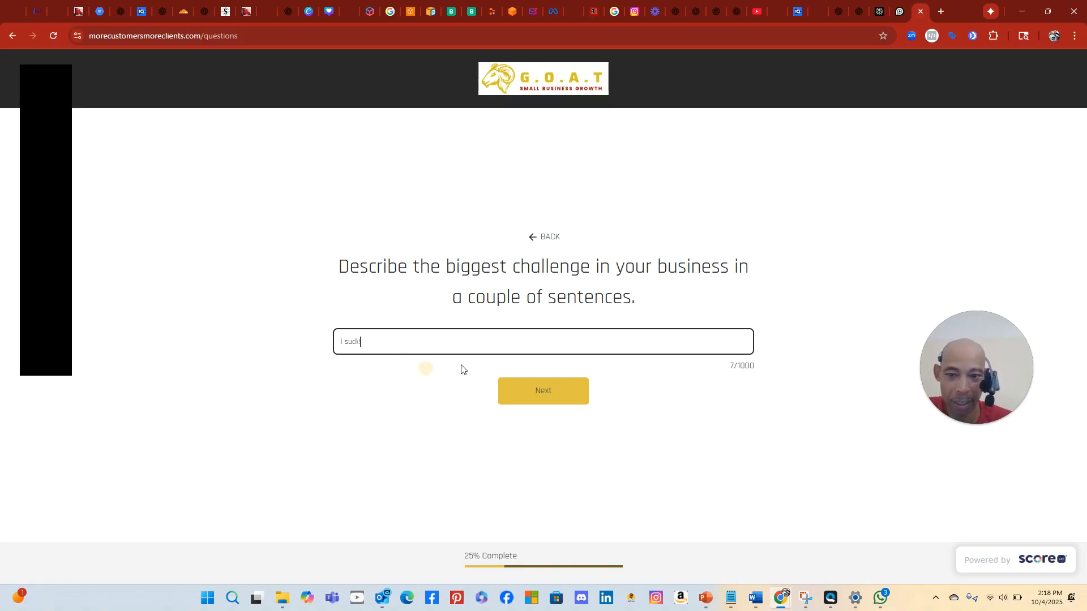
click(557, 387)
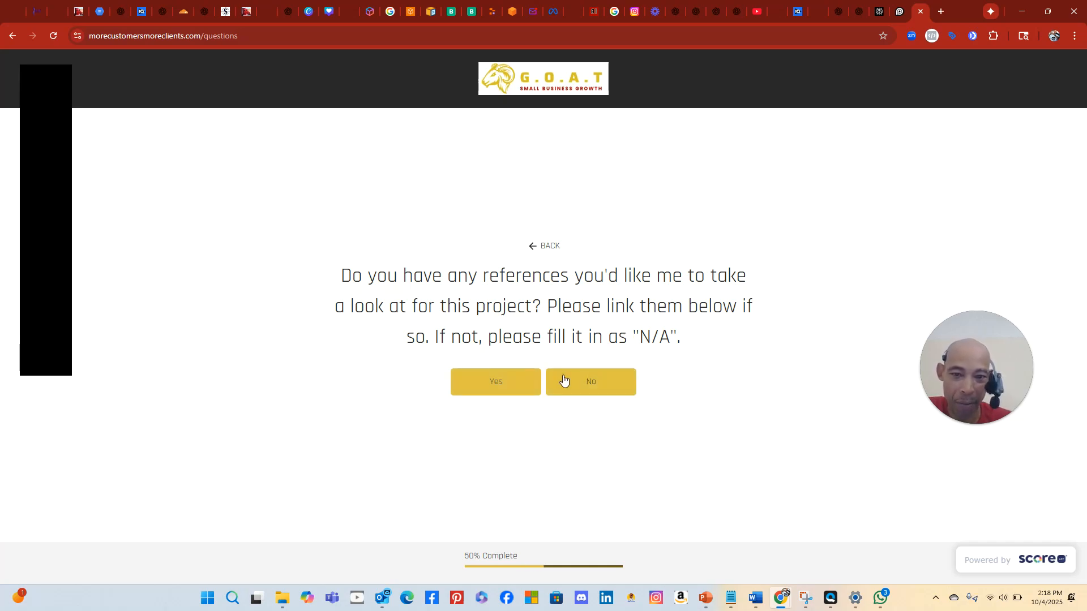
click(581, 383)
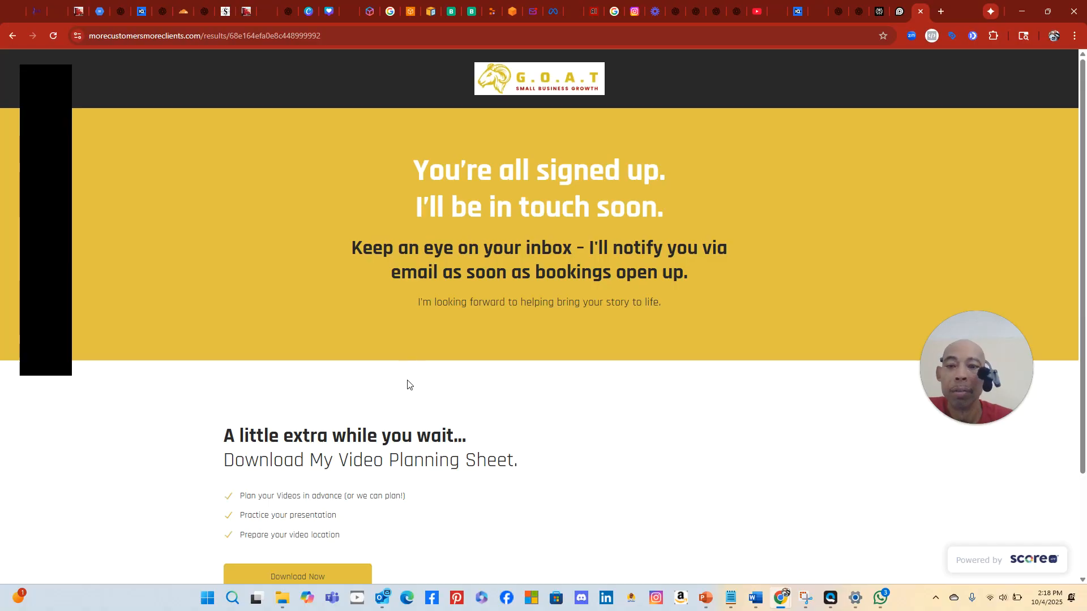
scroll(416, 430, down, 3)
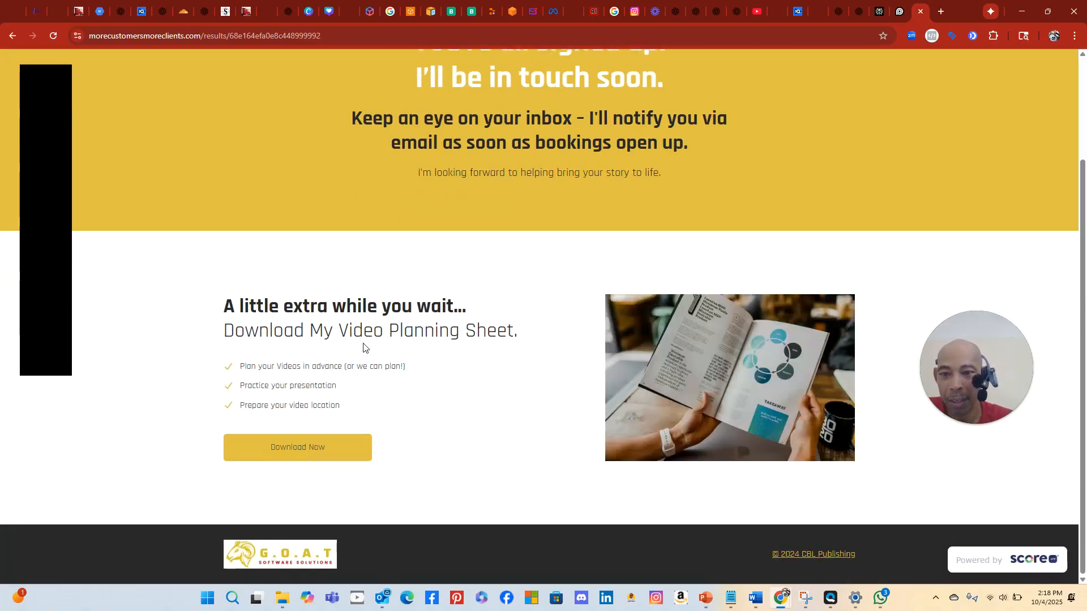
click(290, 452)
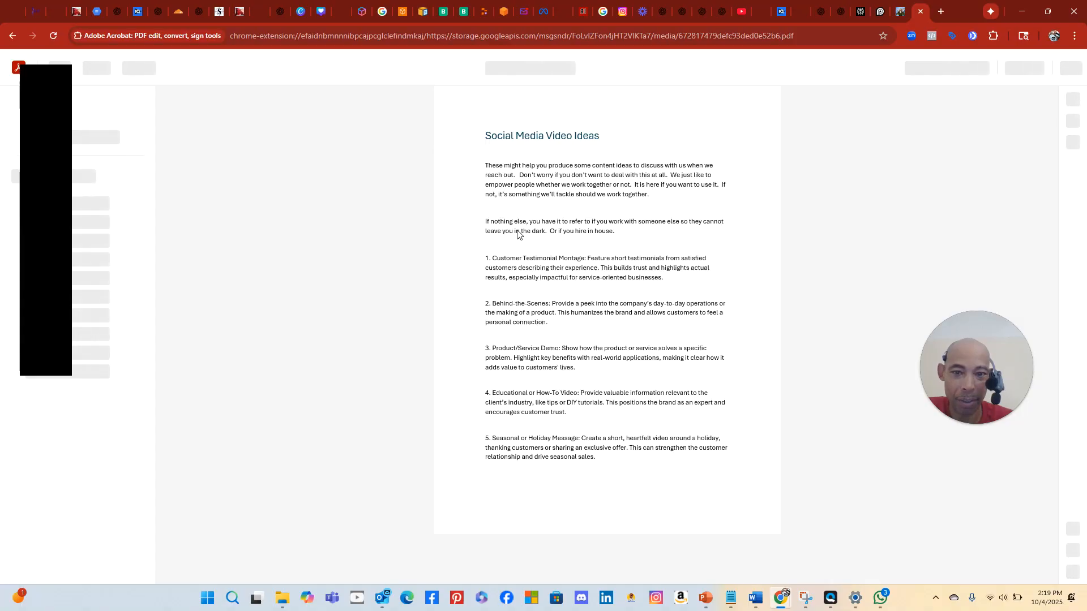
scroll(515, 228, down, 9)
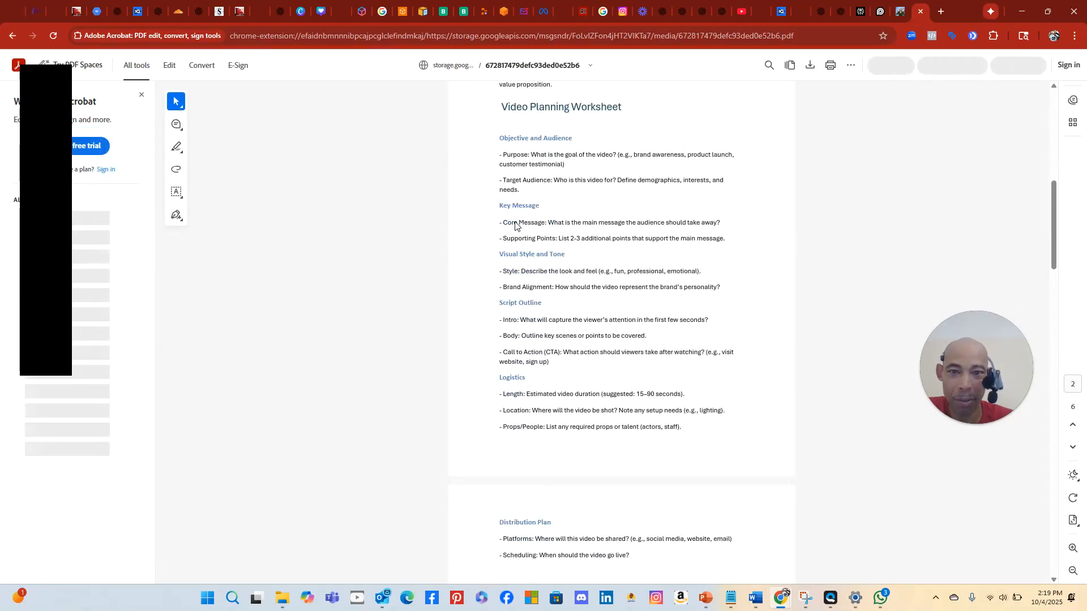
scroll(514, 225, down, 7)
scroll(515, 224, down, 7)
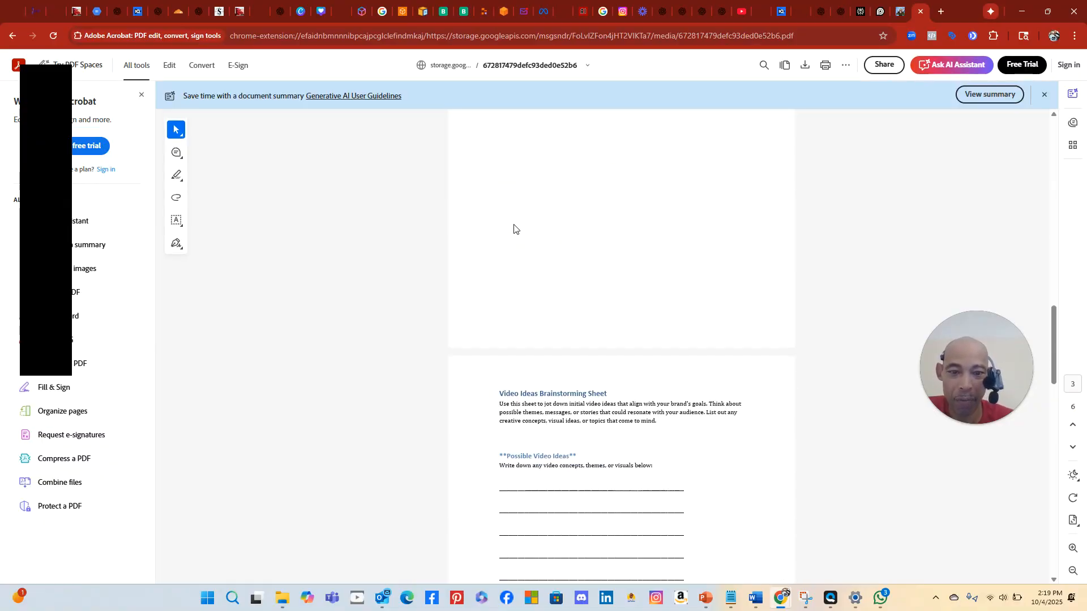
scroll(514, 230, down, 9)
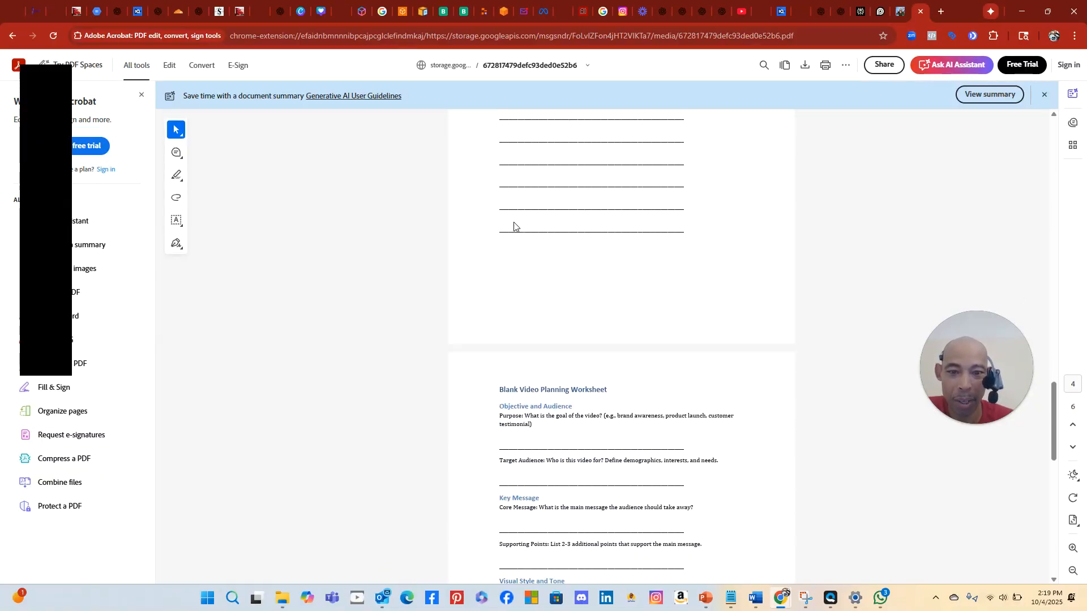
scroll(512, 214, down, 7)
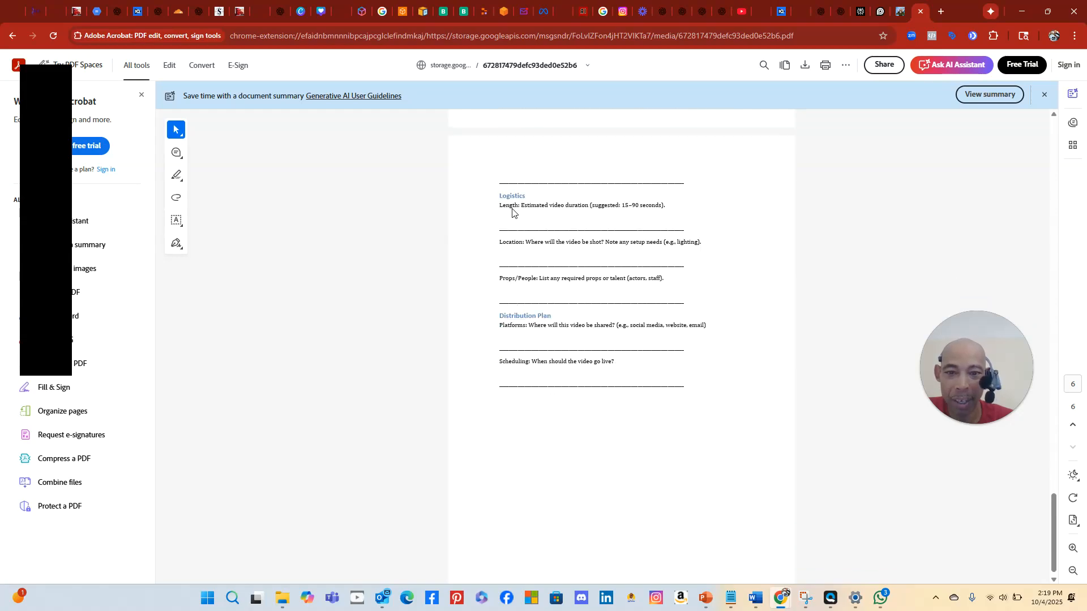
scroll(513, 208, up, 5)
scroll(514, 207, up, 18)
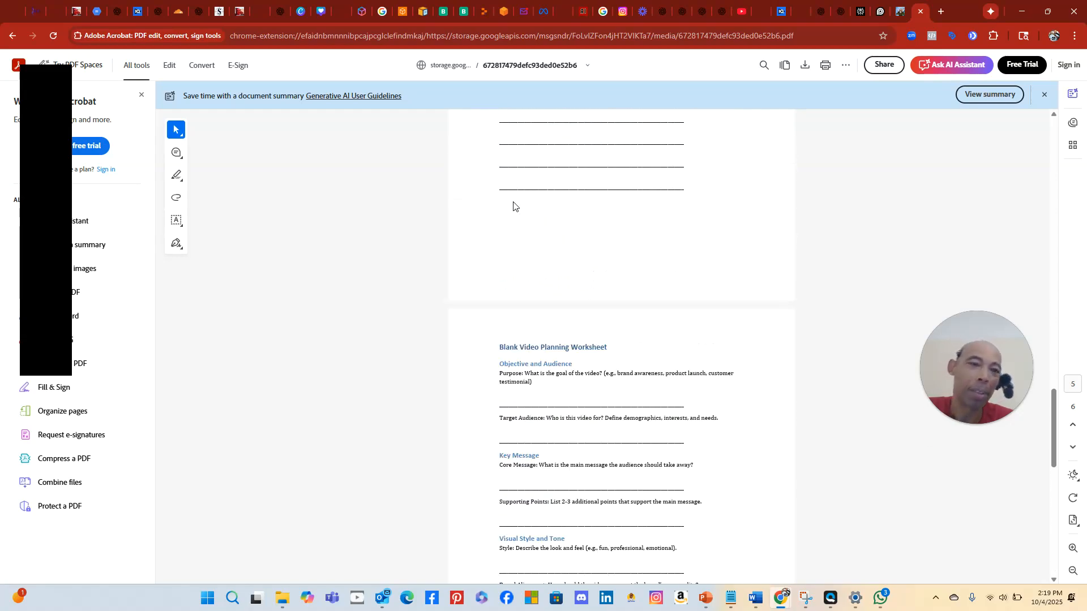
scroll(515, 202, up, 20)
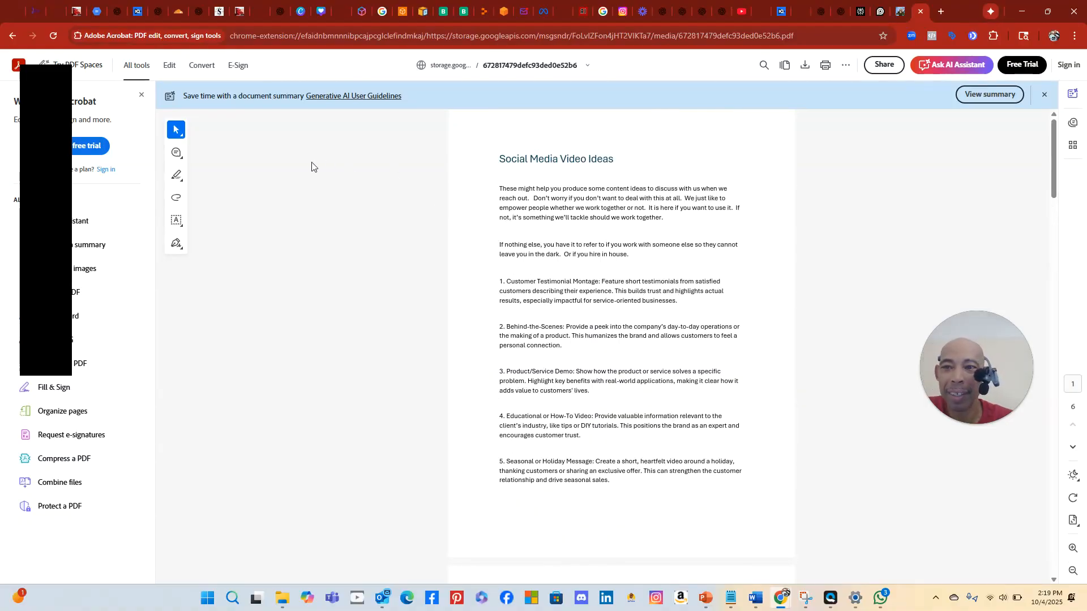
Name the PDF 'video guideline for social media' and save it in Camtasia 2025 › Digital Real Estate
click(804, 64)
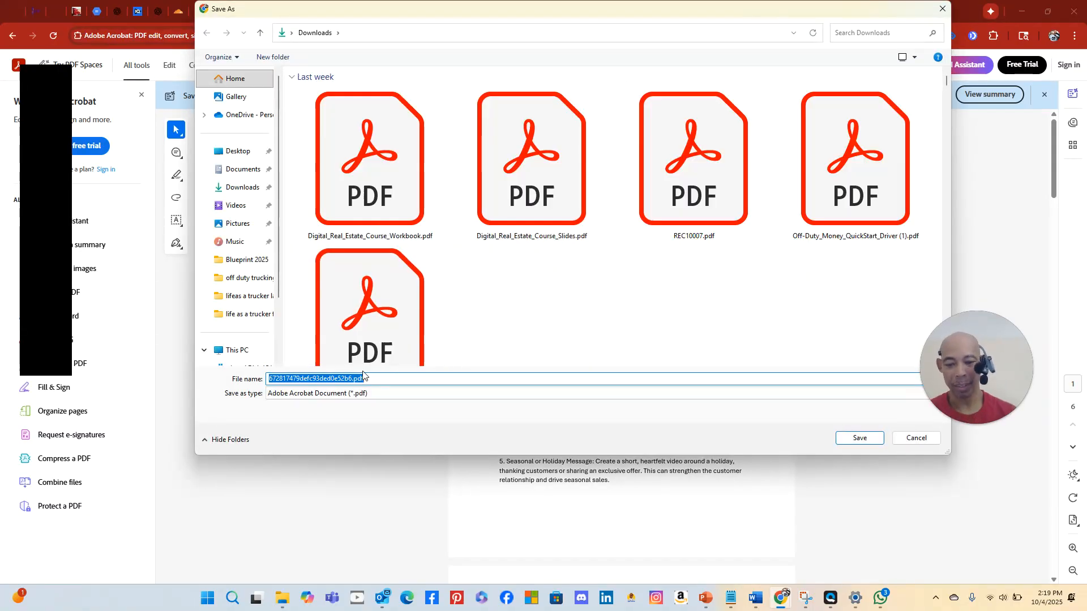
text(social media)
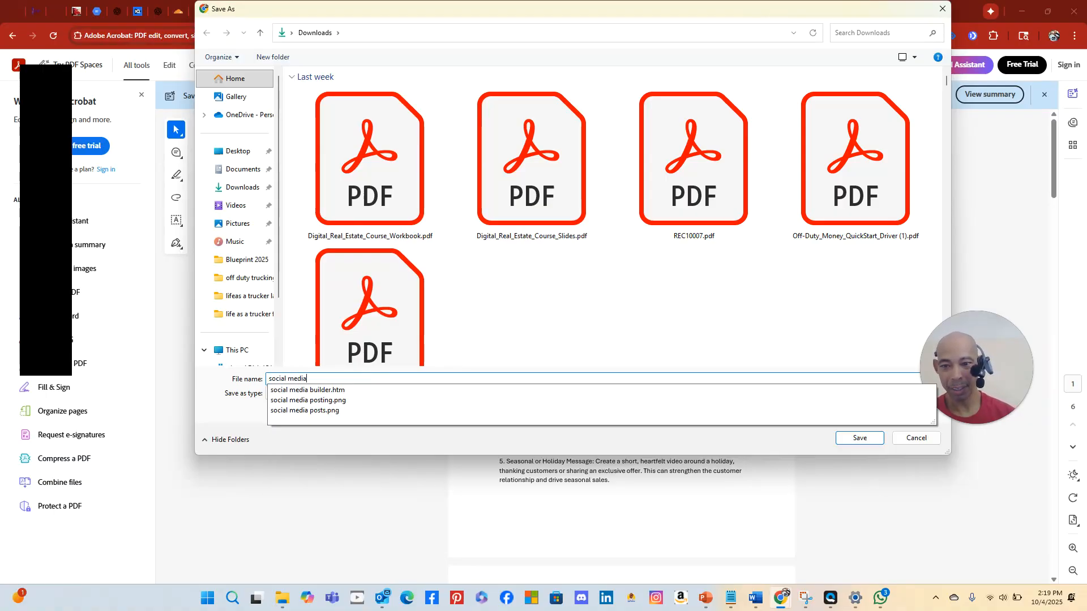
key(BackSpace)
key(BackSpace)
key(BackSpace)
key(BackSpace)
key(BackSpace)
key(BackSpace)
key(BackSpace)
key(BackSpace)
key(BackSpace)
key(BackSpace)
key(BackSpace)
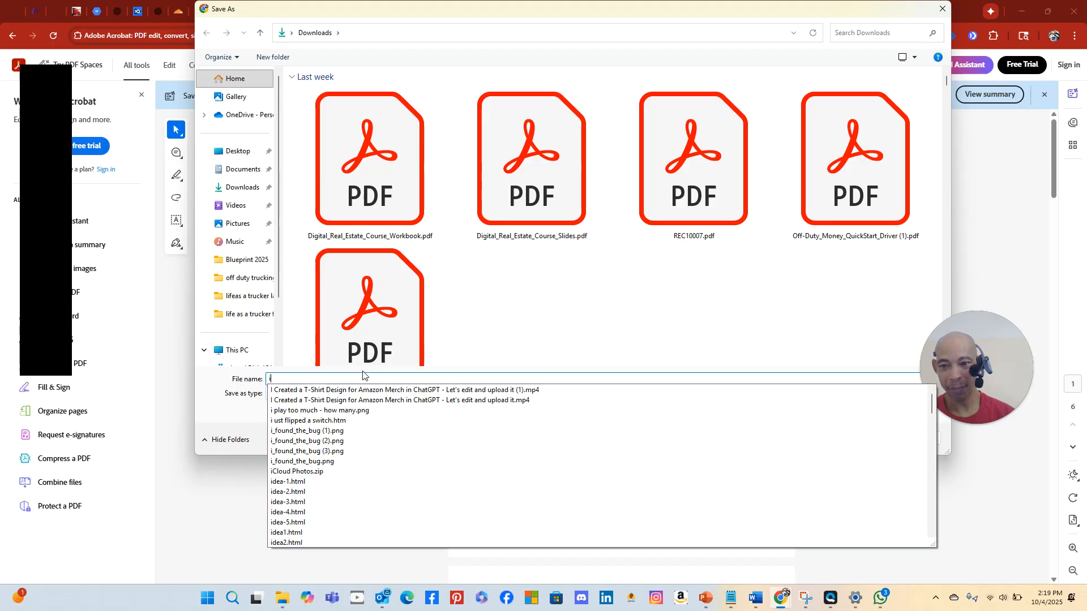
text(video)
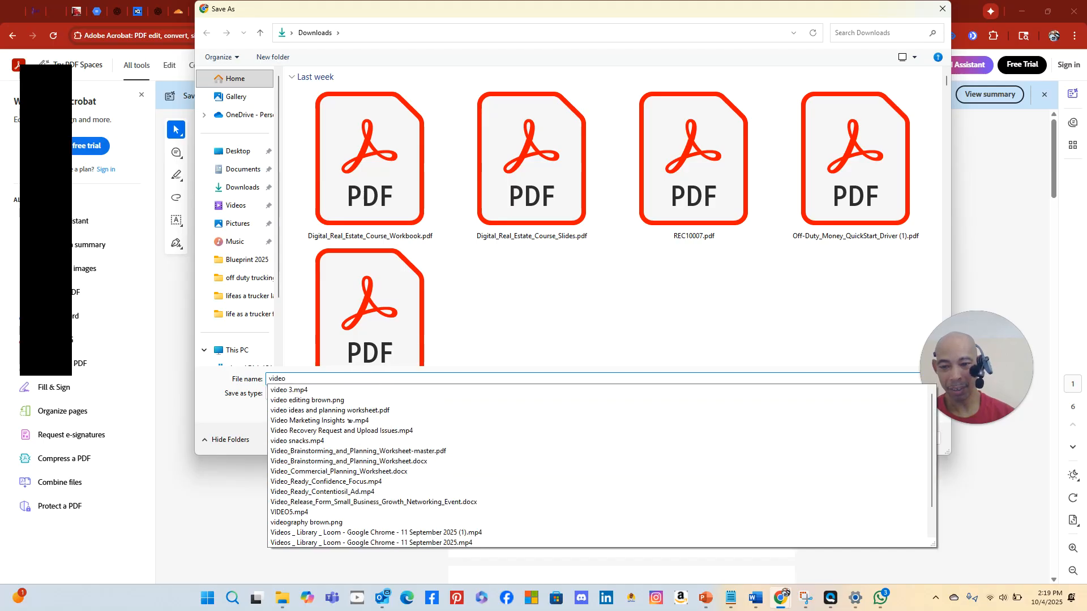
text( gi)
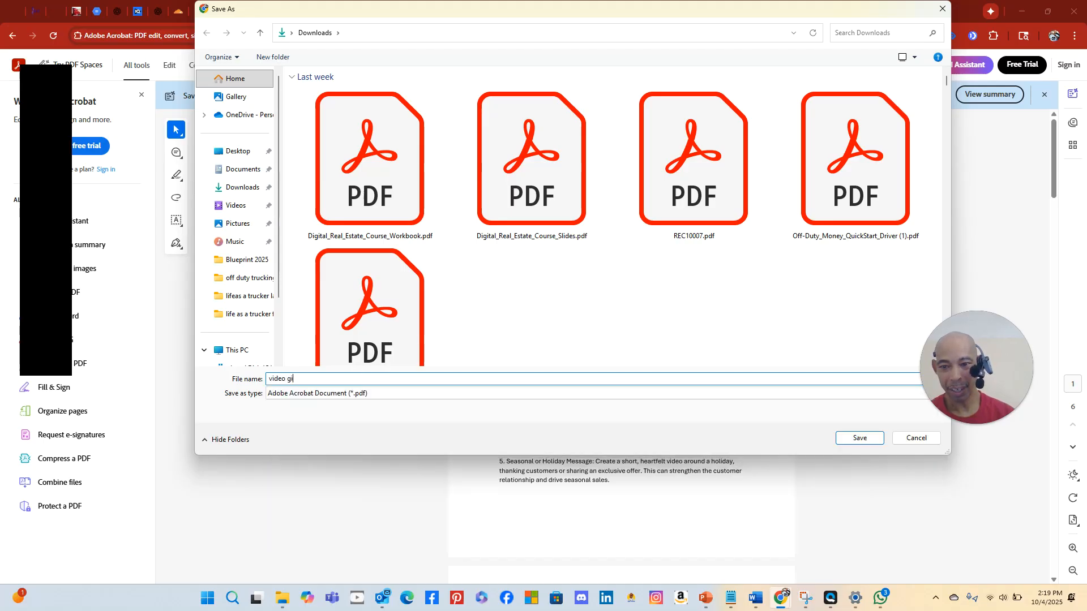
key(BackSpace)
text(uideline for social media)
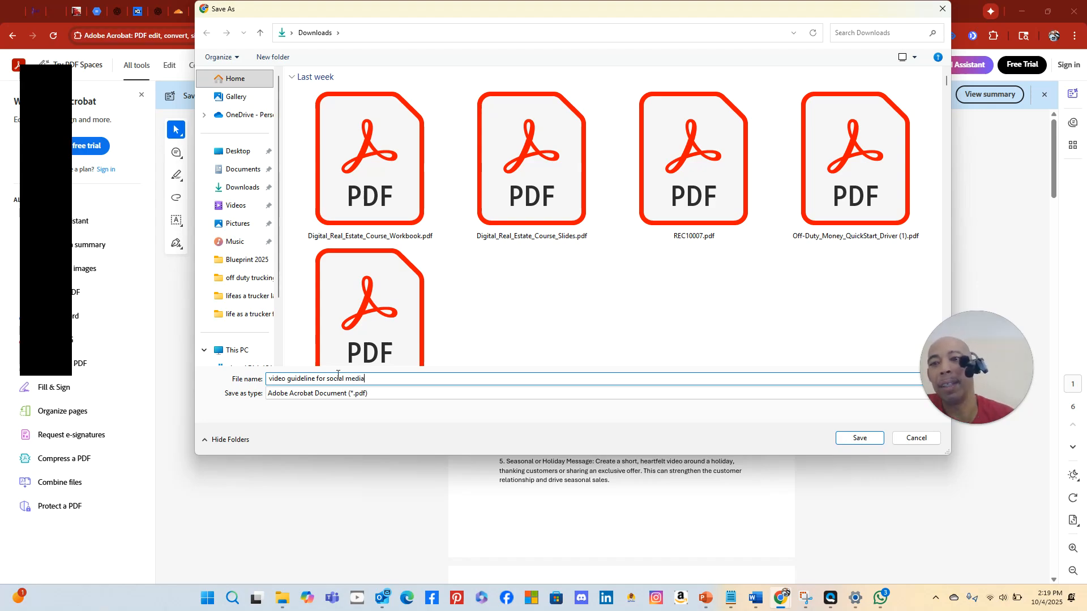
click(243, 260)
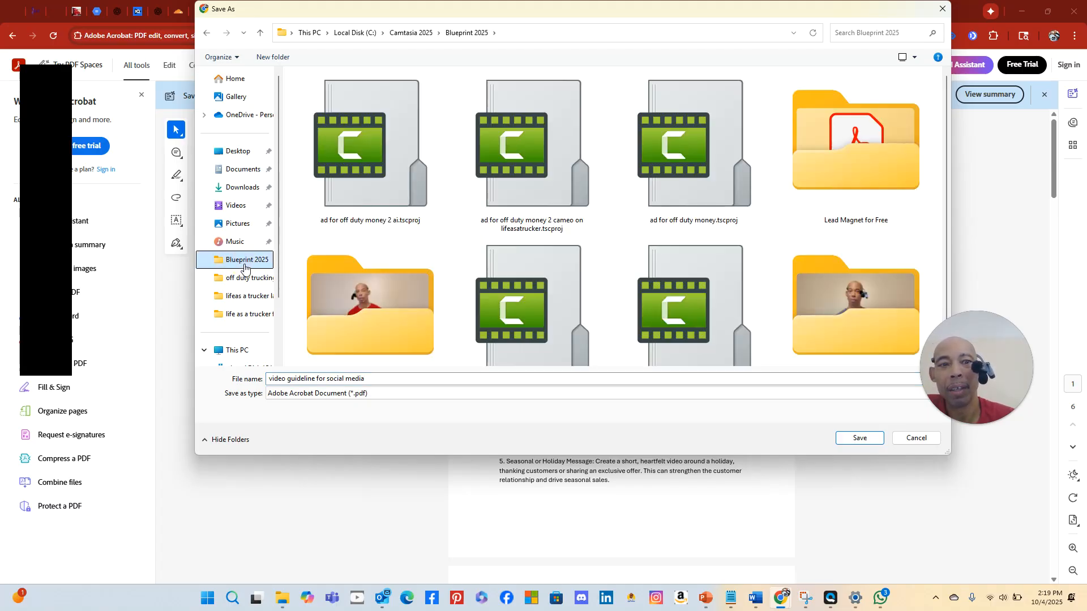
scroll(373, 261, down, 1)
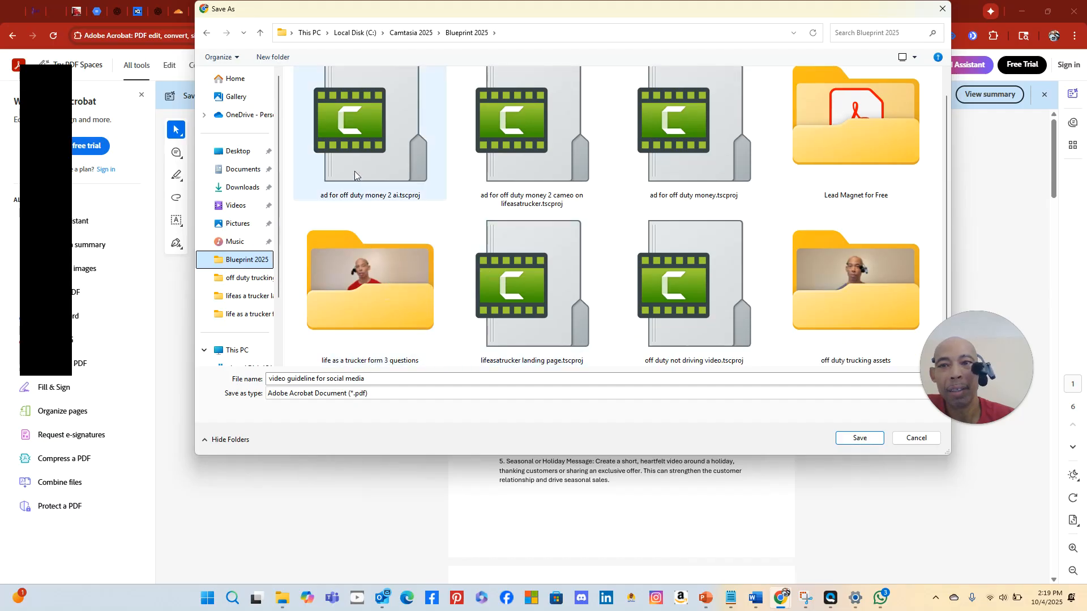
click(429, 34)
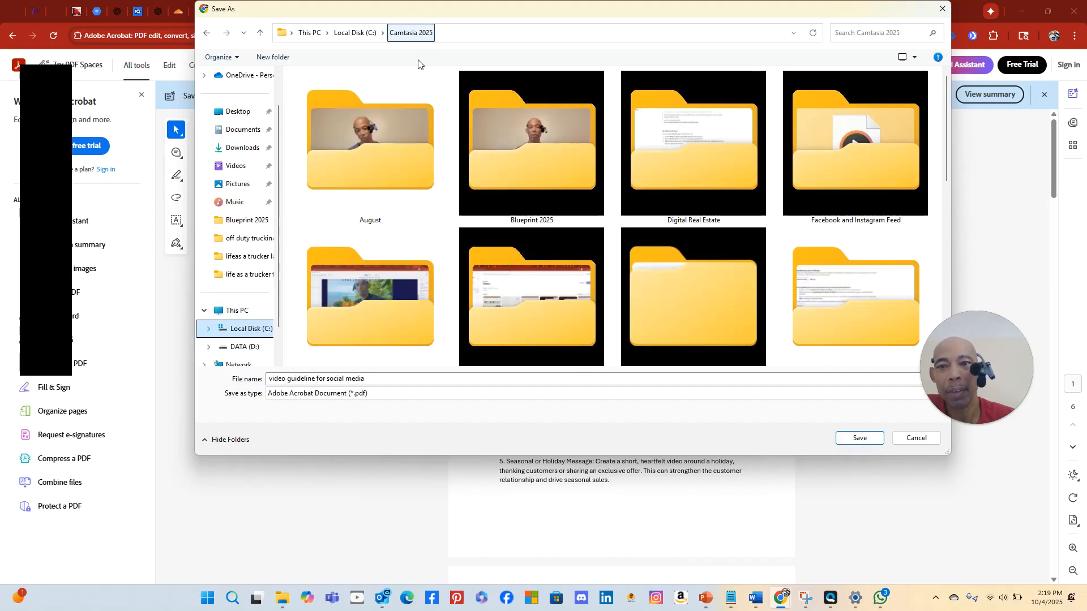
double_click(694, 182)
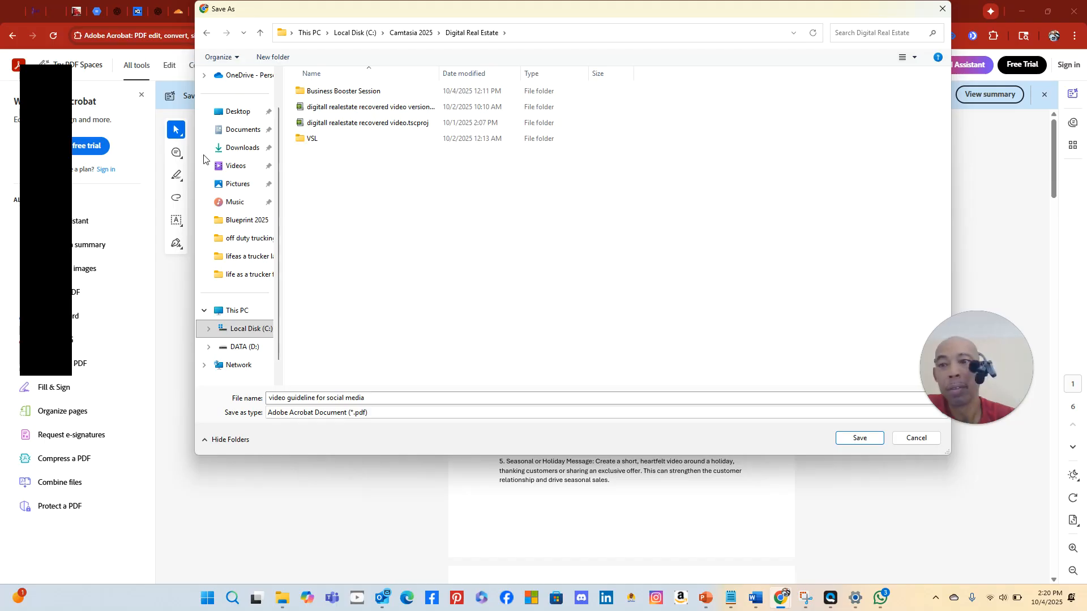
click(860, 438)
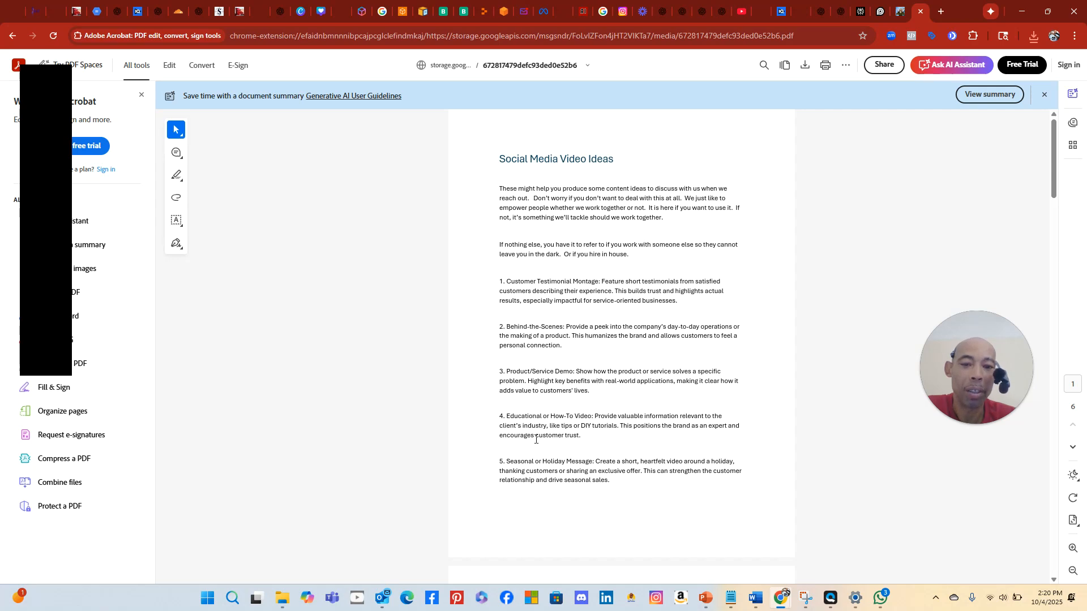
Scroll through the PDF's video ideas and planning worksheet pages, then return to the Replit IntakeGenie tab
scroll(498, 441, down, 5)
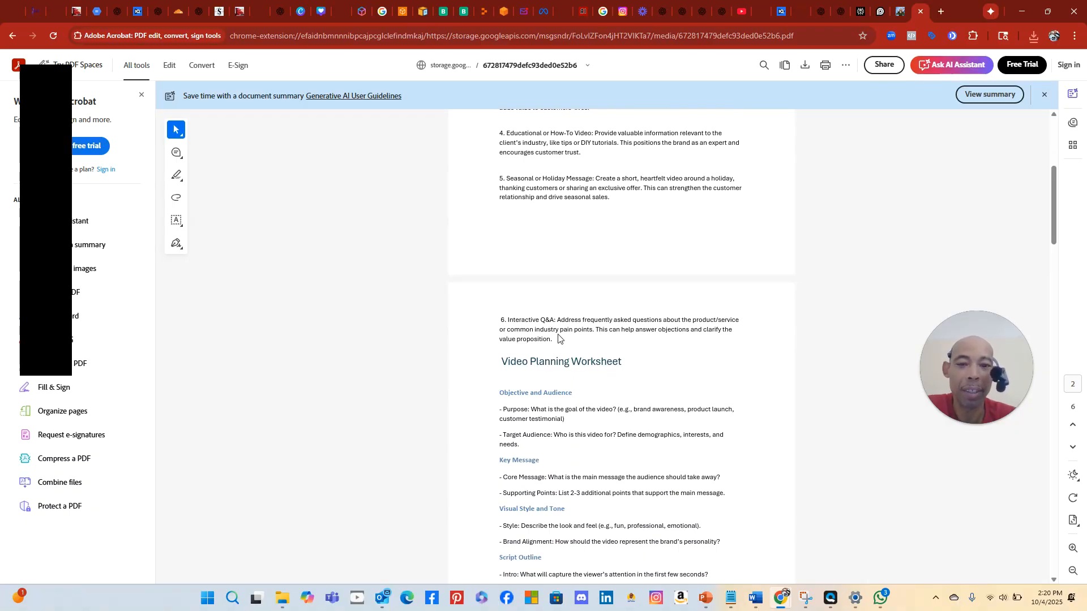
scroll(571, 356, down, 1)
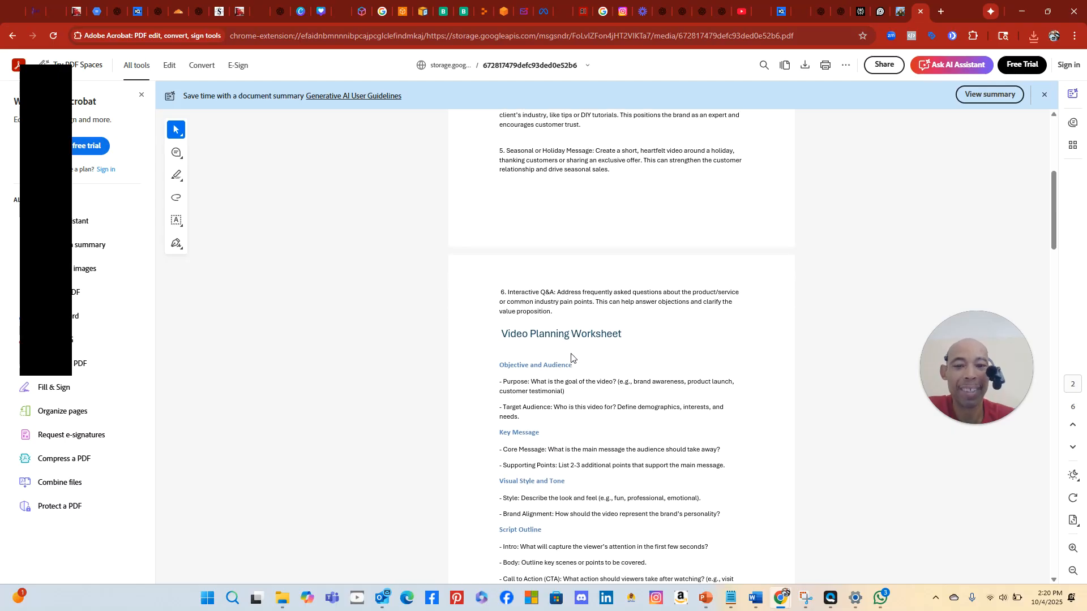
scroll(571, 356, down, 3)
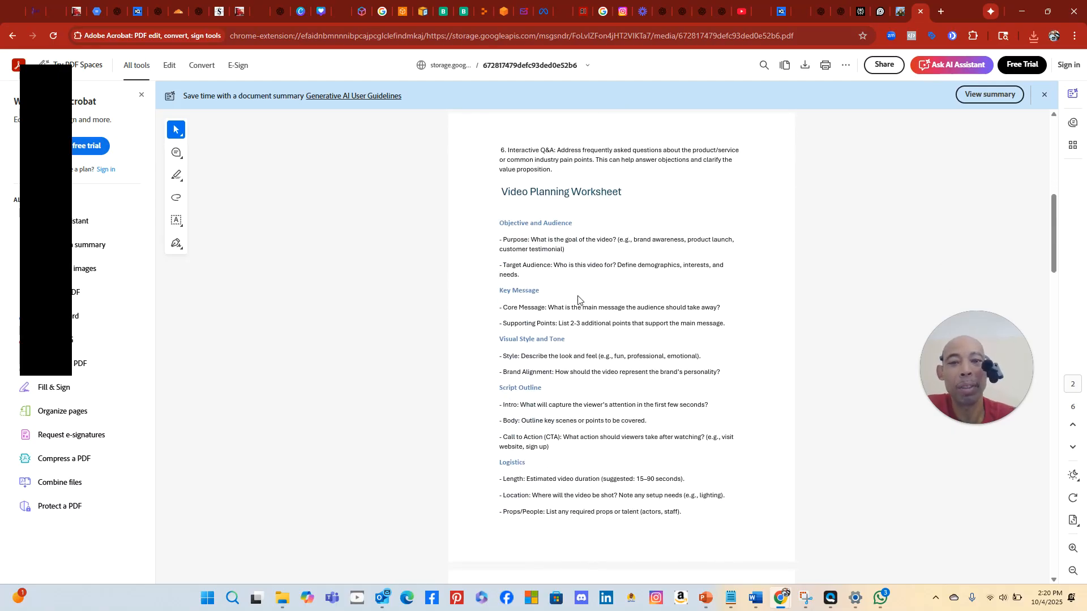
scroll(538, 322, down, 15)
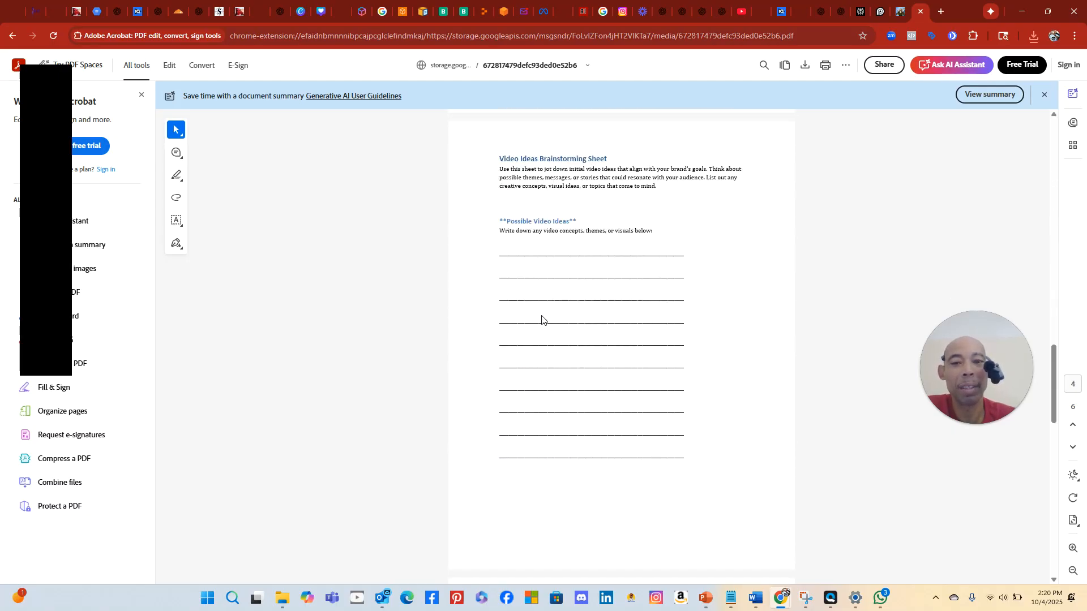
scroll(553, 273, up, 6)
scroll(547, 278, down, 9)
scroll(546, 279, up, 2)
scroll(546, 279, down, 6)
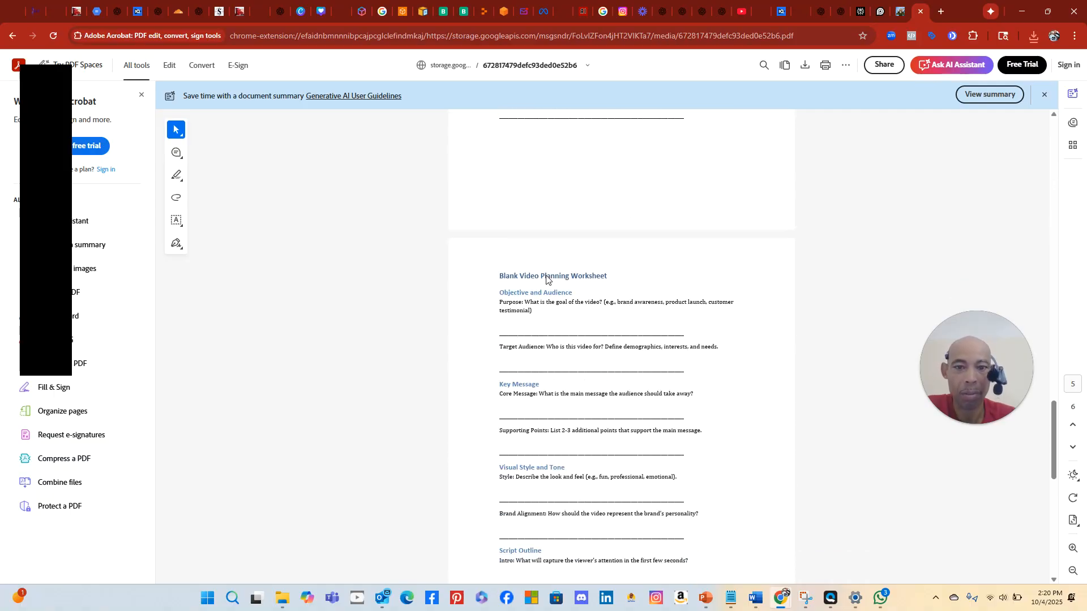
scroll(563, 331, down, 4)
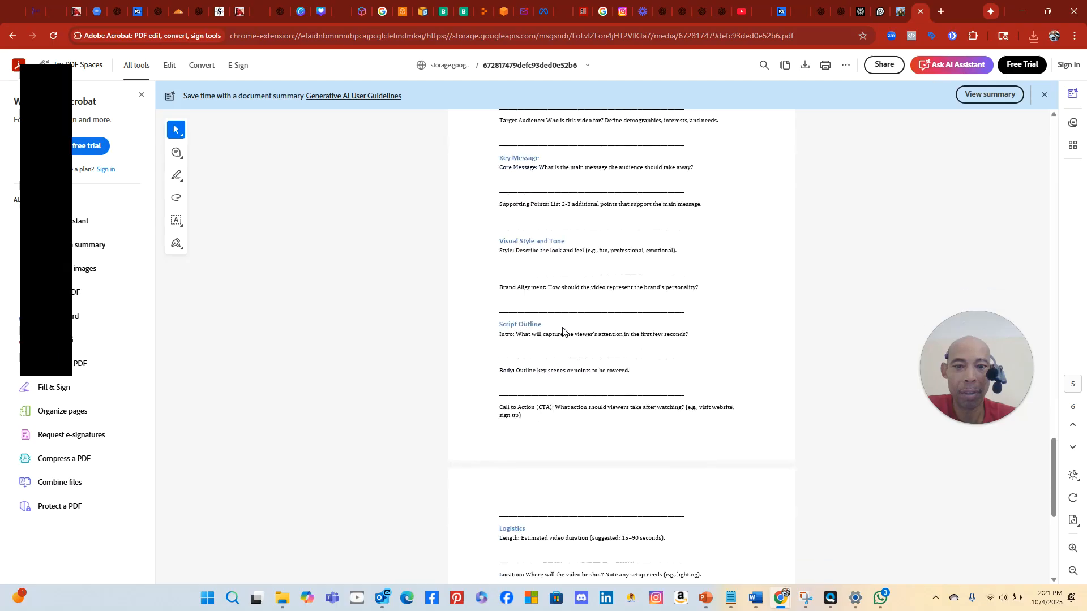
scroll(563, 331, up, 4)
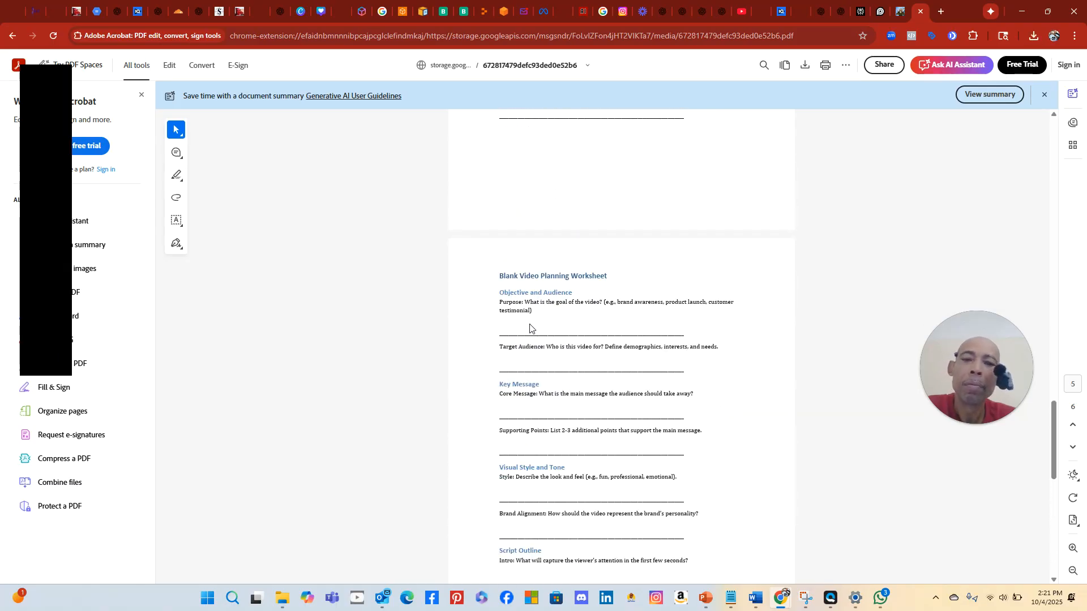
scroll(530, 327, up, 8)
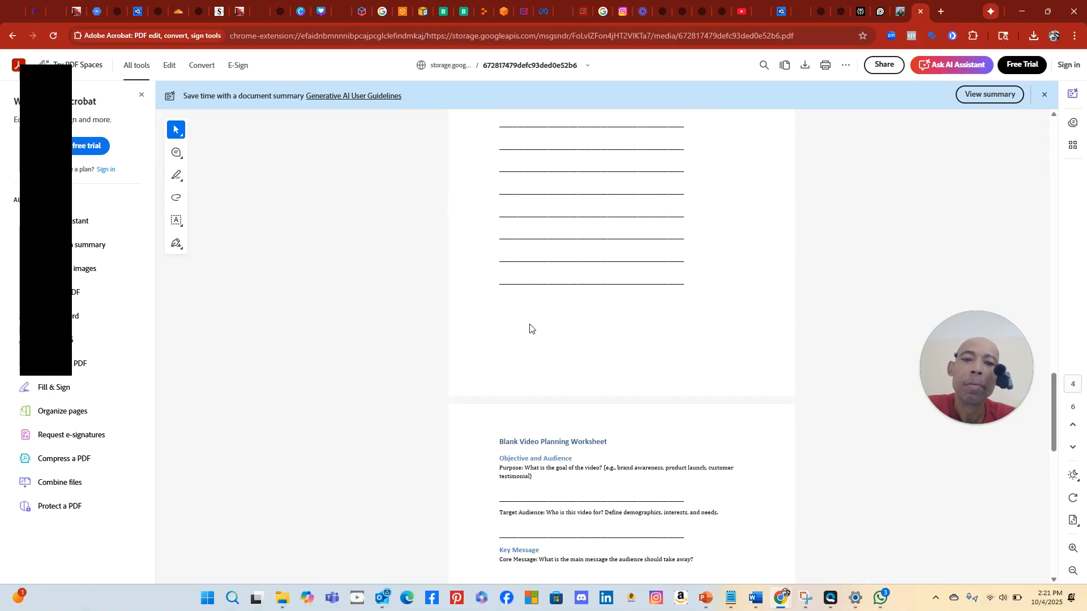
scroll(530, 327, up, 10)
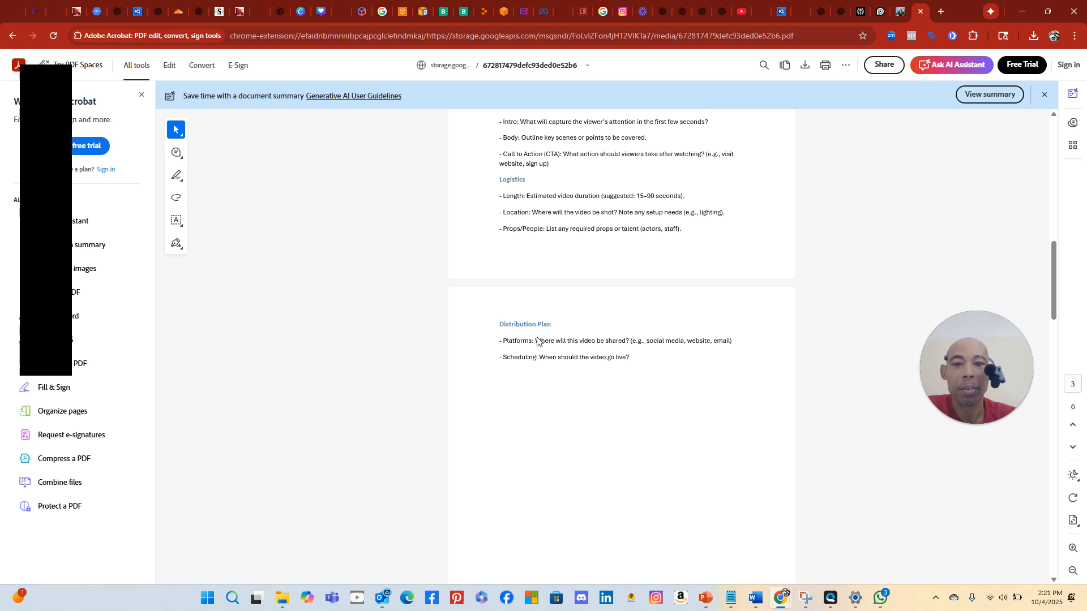
scroll(536, 318, up, 1)
scroll(536, 320, down, 1)
scroll(536, 320, up, 7)
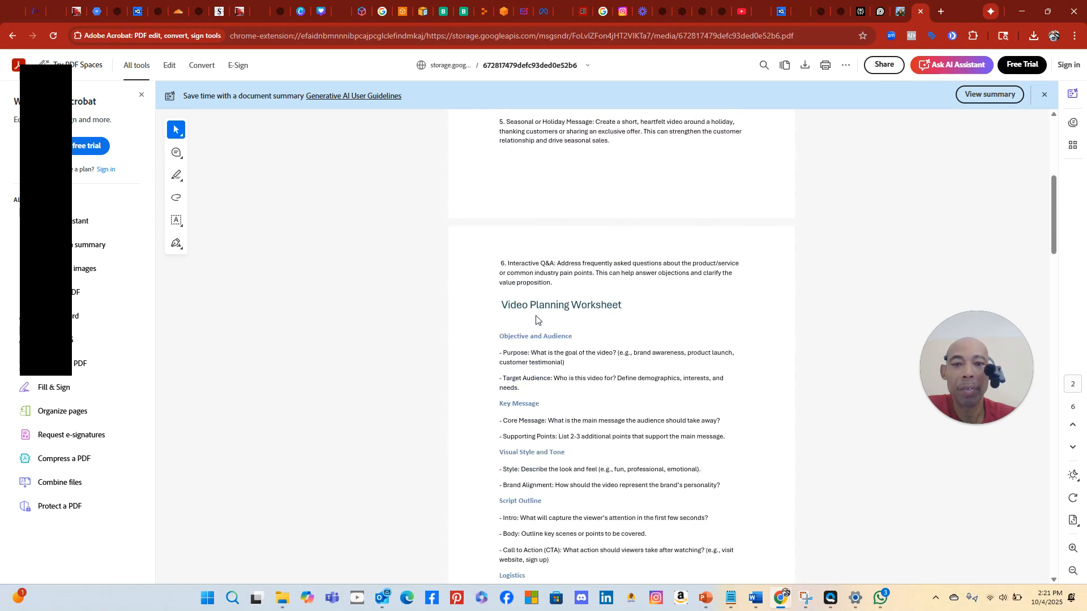
scroll(531, 315, up, 4)
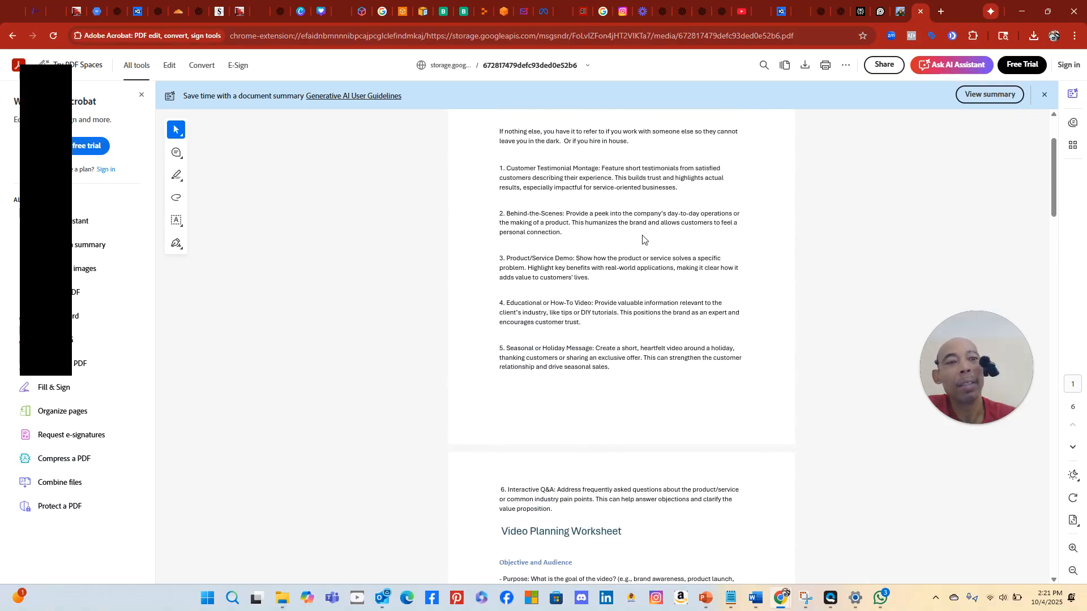
click(484, 11)
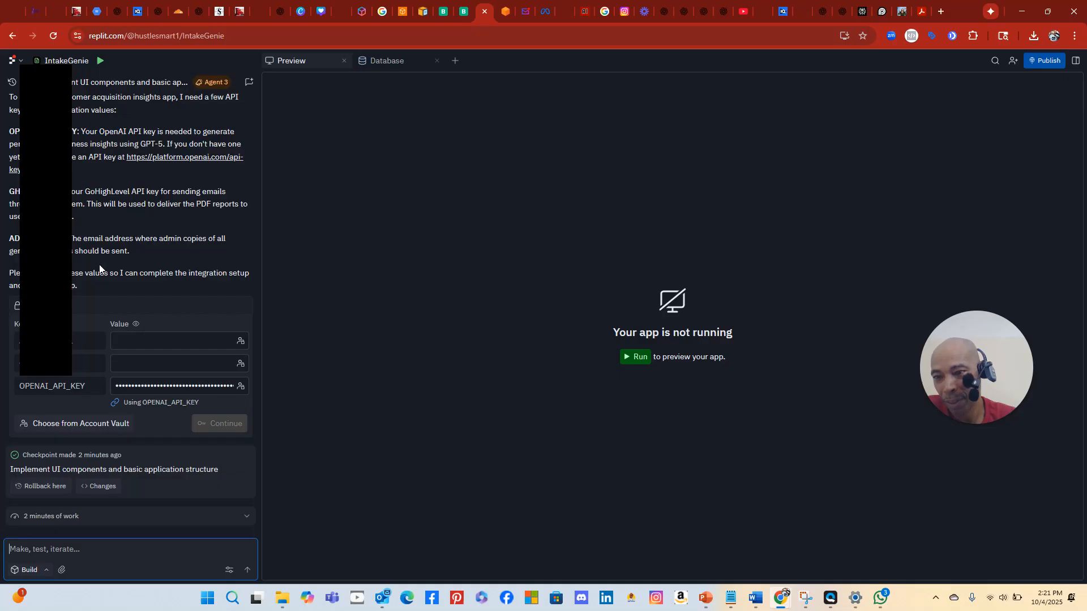
Fill ADMIN_EMAIL with the saved admin e-mail address, then move to the GHL_API_KEY value
drag(66, 83, 328, 107)
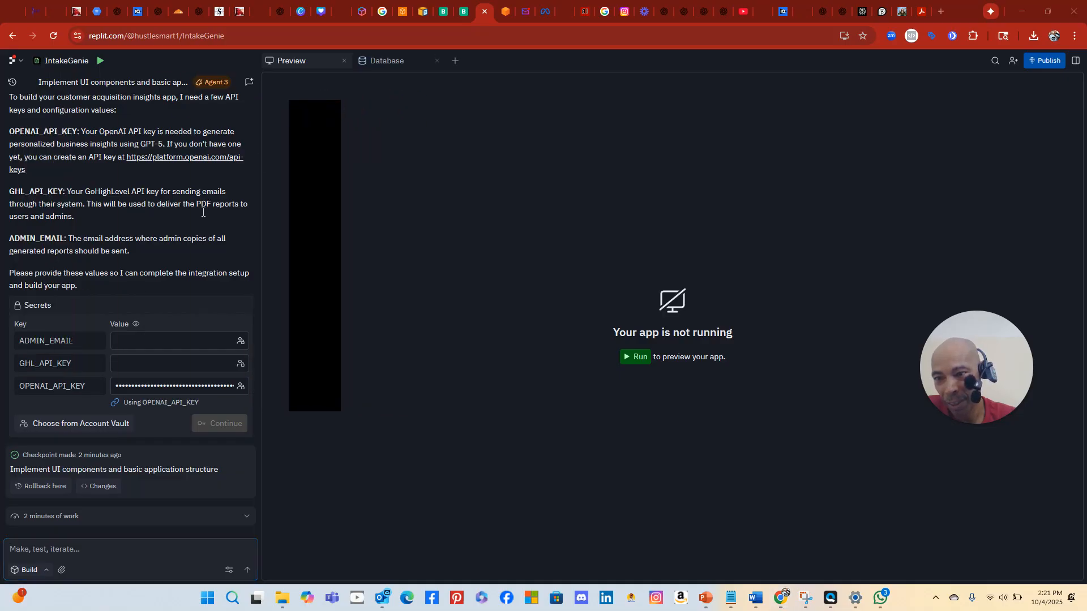
click(145, 341)
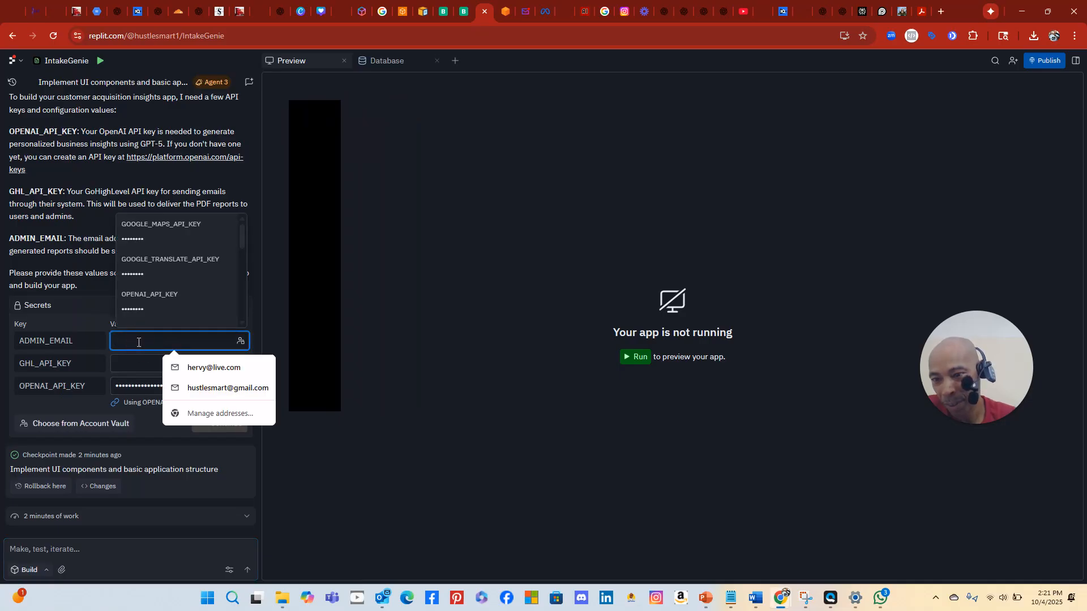
click(205, 368)
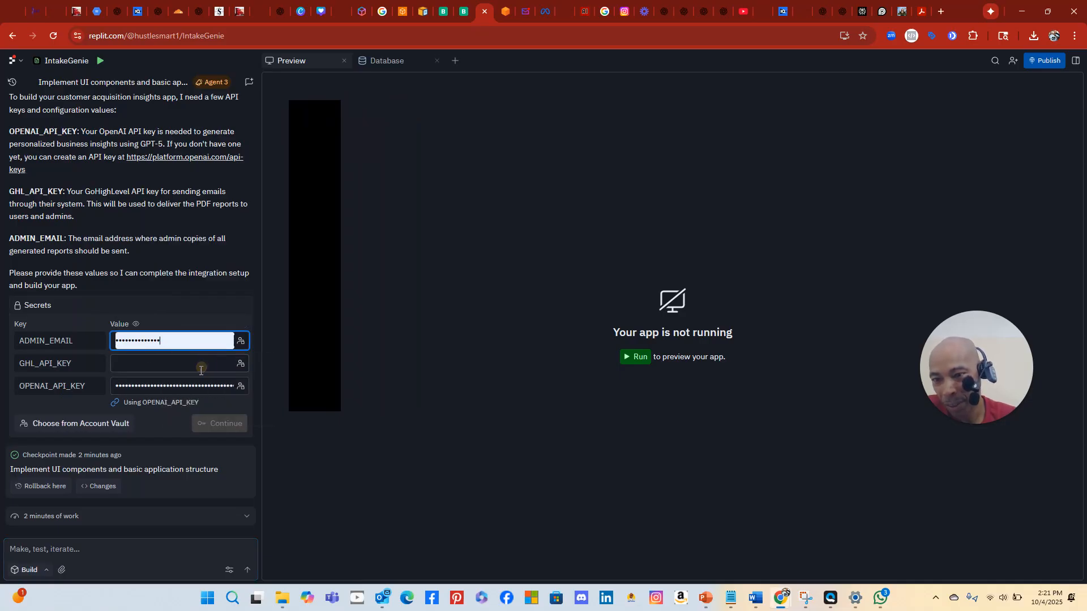
click(140, 365)
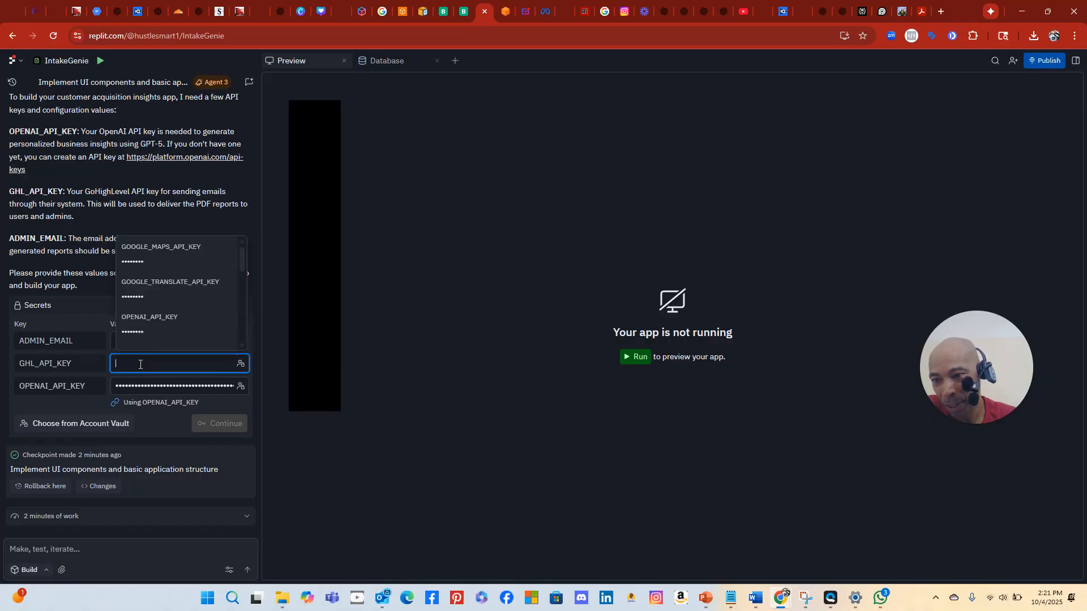
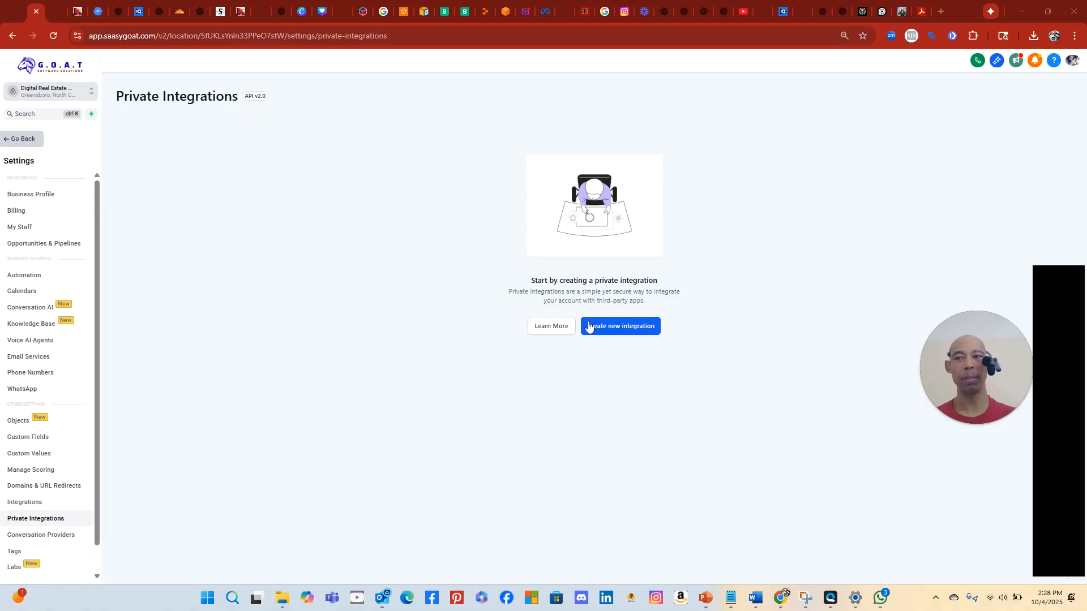
Start a new private integration named 'MoreCustomersMoreClients Intake Replit'
click(622, 327)
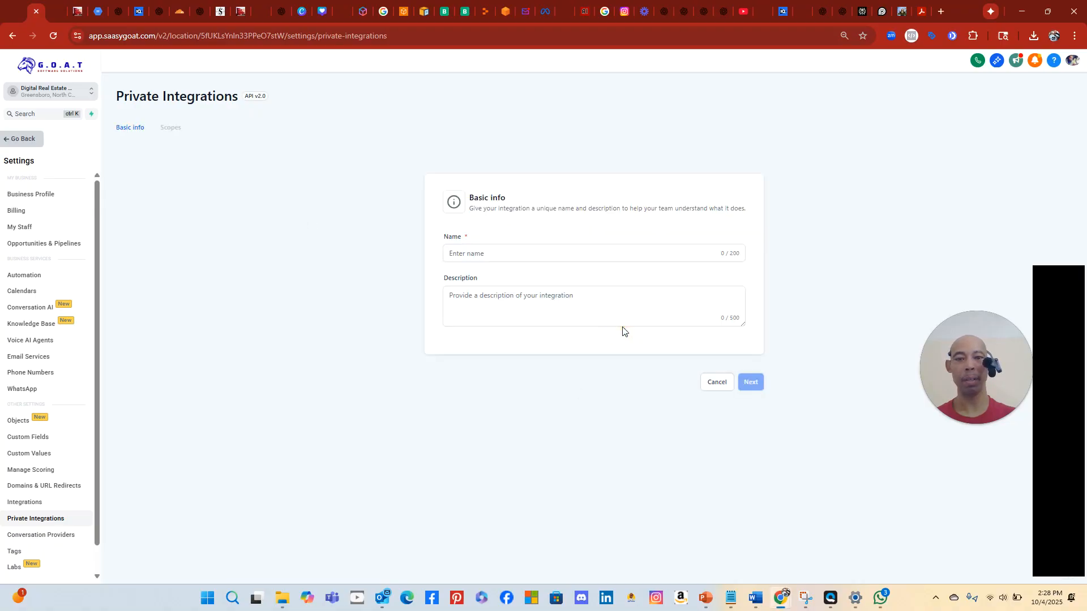
click(507, 254)
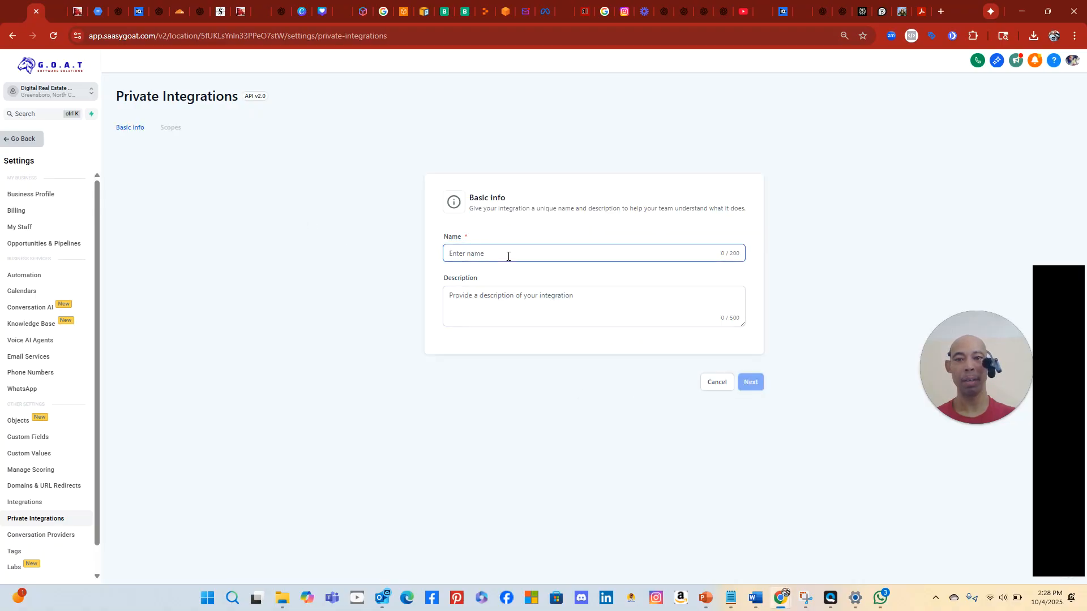
click(508, 256)
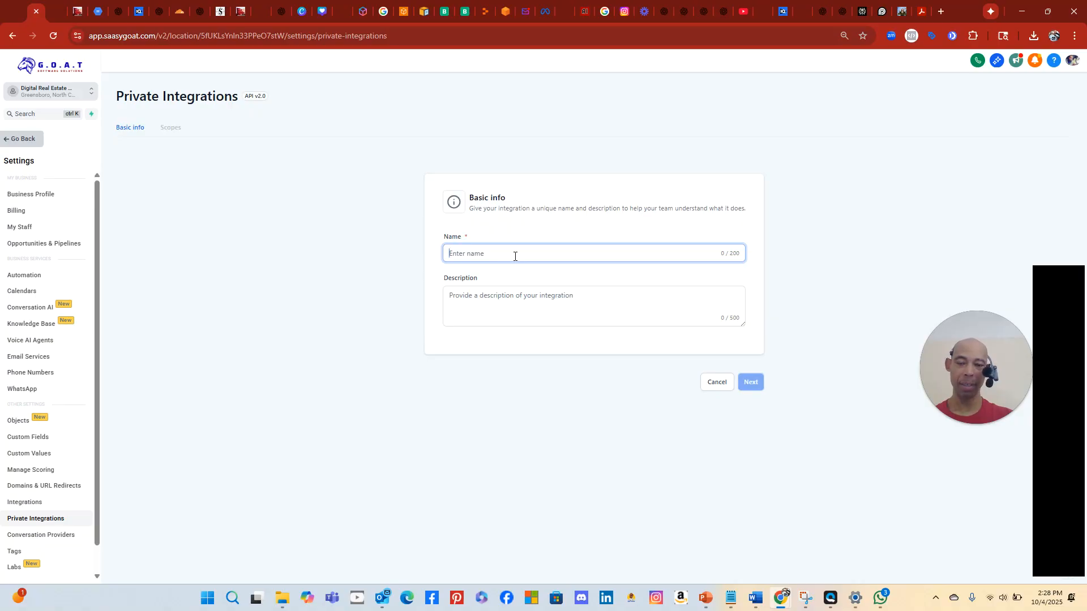
text(MoreCustomersMore)
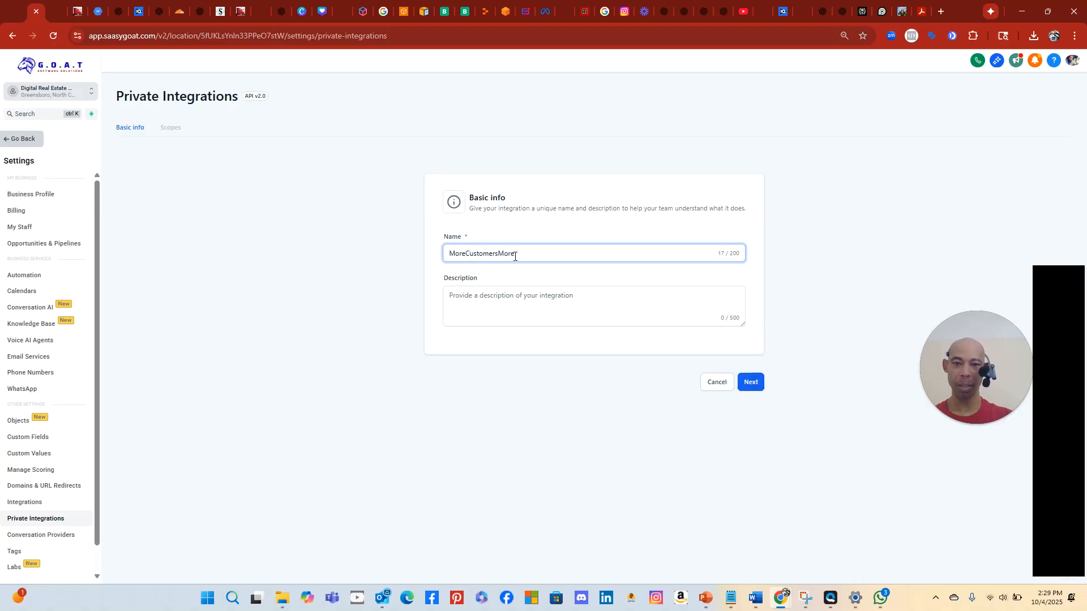
text(Clients Replit)
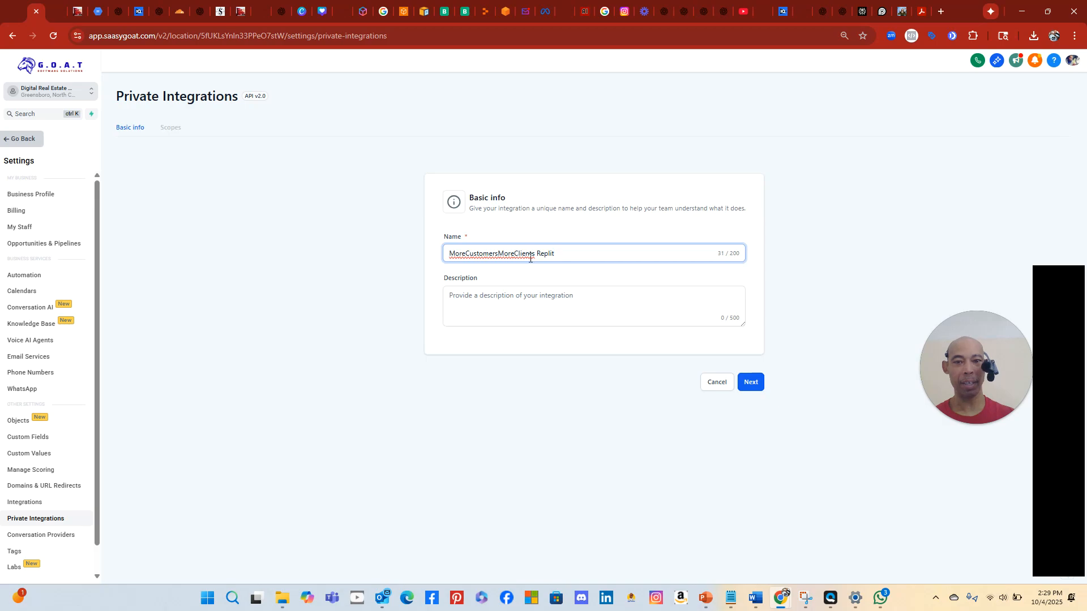
click(537, 253)
text(Intake)
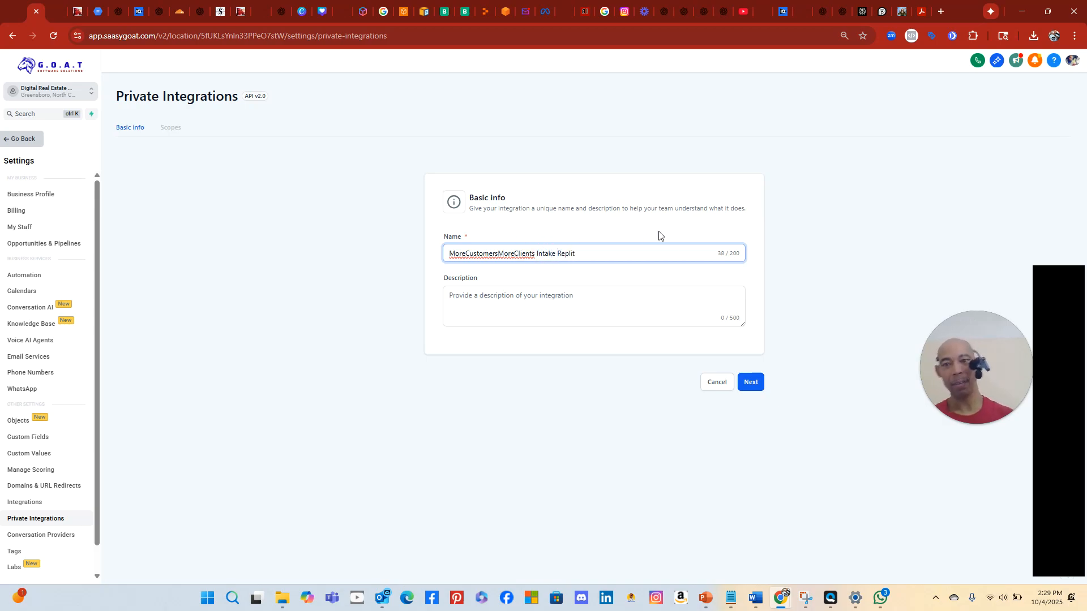
Copy the integration name into the Description field and continue to the Scopes step
double_click(521, 253)
click(523, 254)
triple_click(523, 254)
right_click(522, 255)
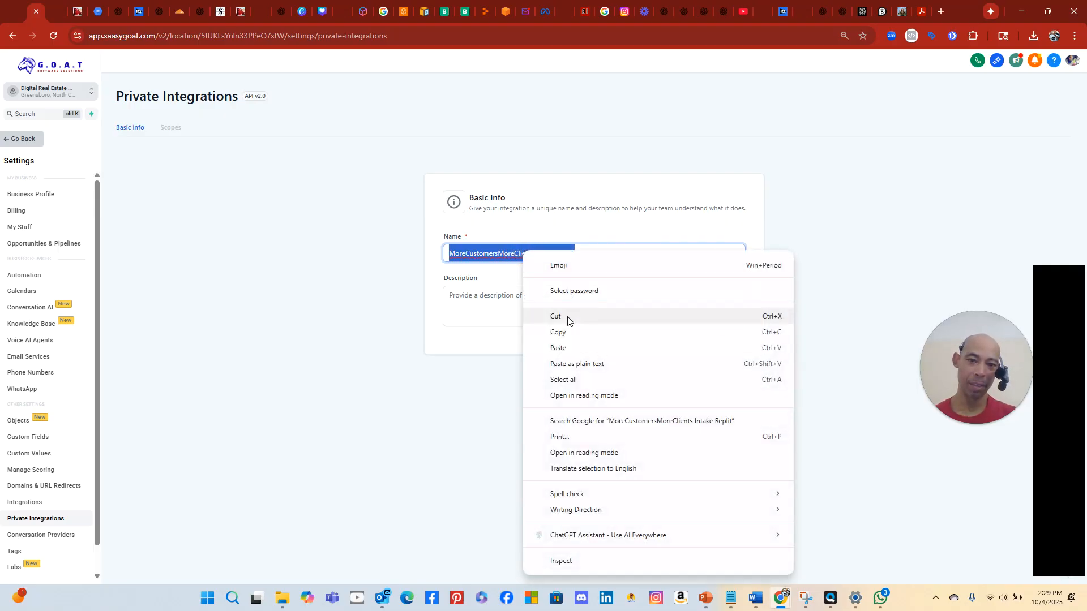
click(566, 334)
click(535, 310)
right_click(536, 311)
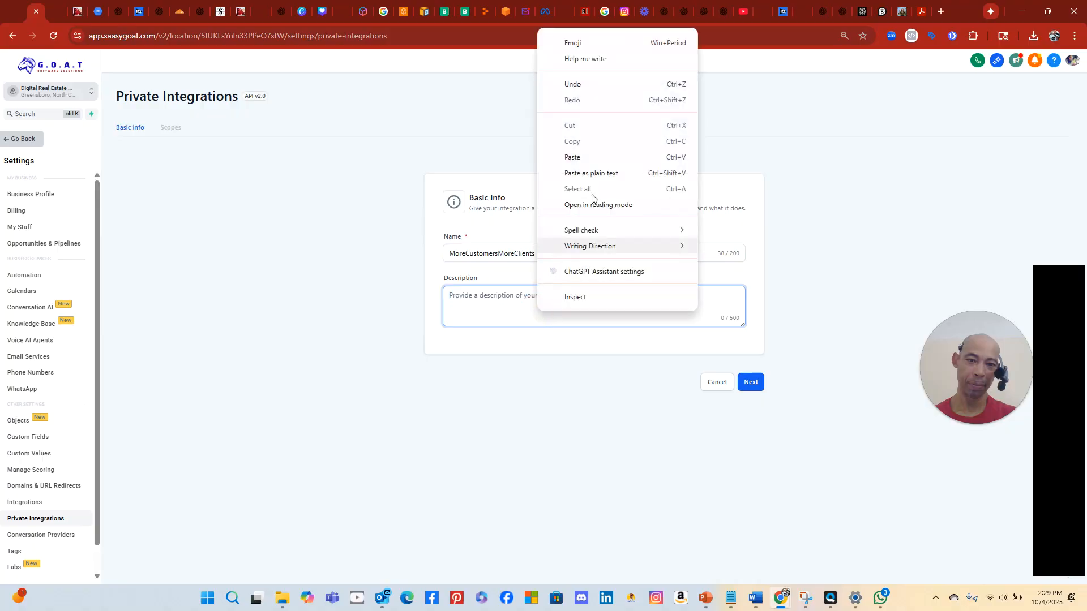
click(578, 158)
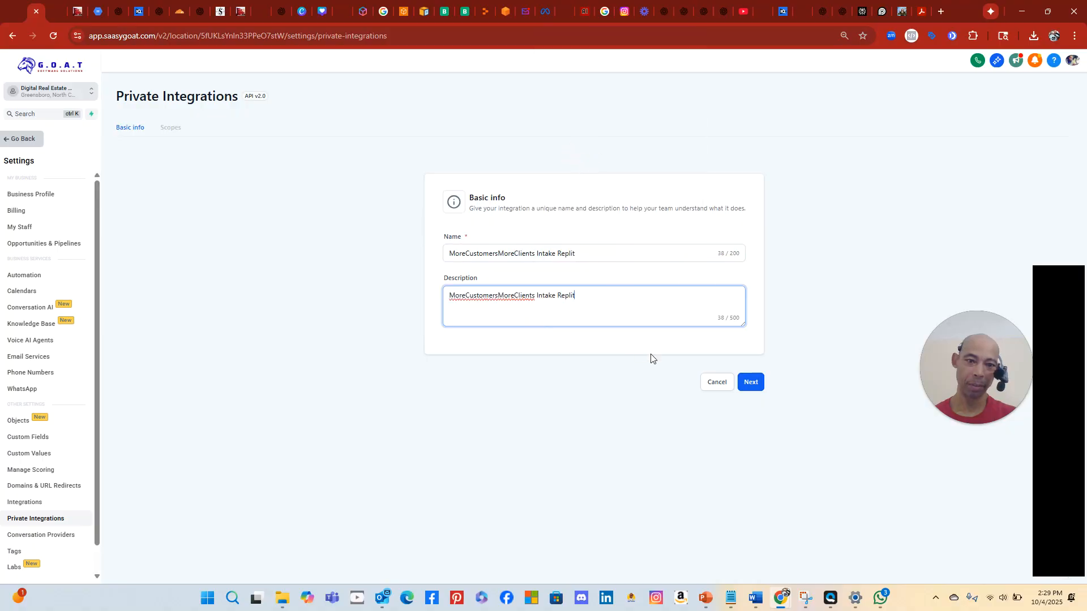
click(752, 381)
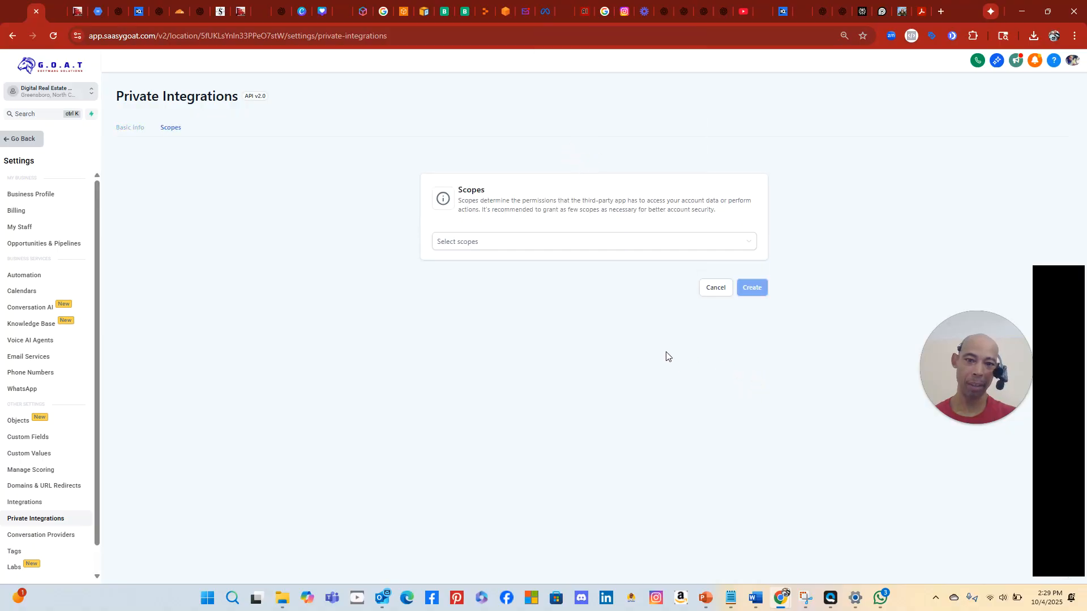
Grant the View/Edit Businesses and View/Edit Calendars scopes
click(461, 244)
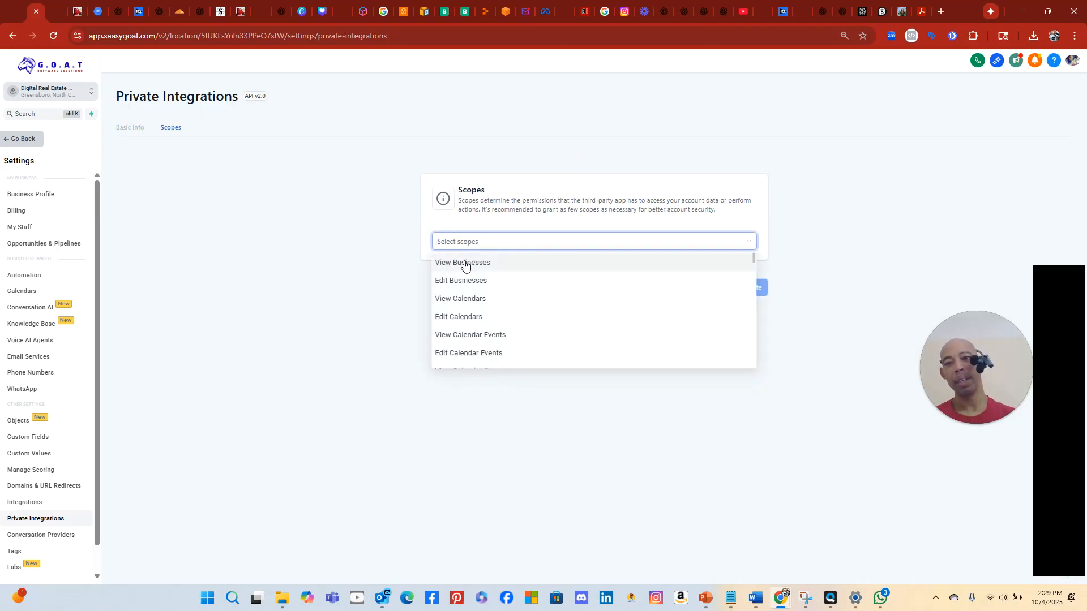
click(465, 264)
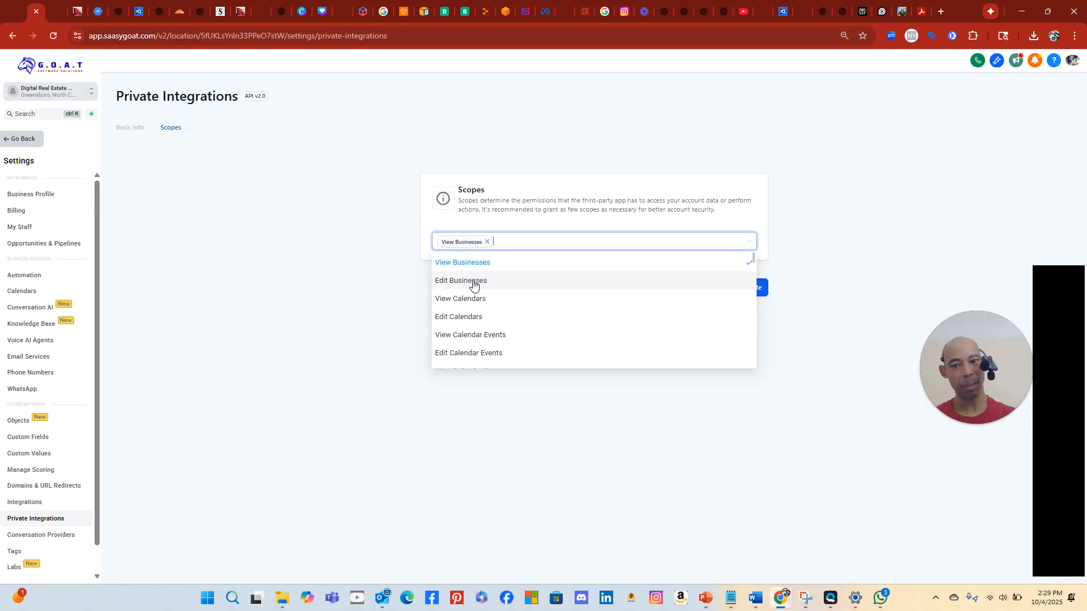
click(473, 284)
click(476, 307)
click(473, 316)
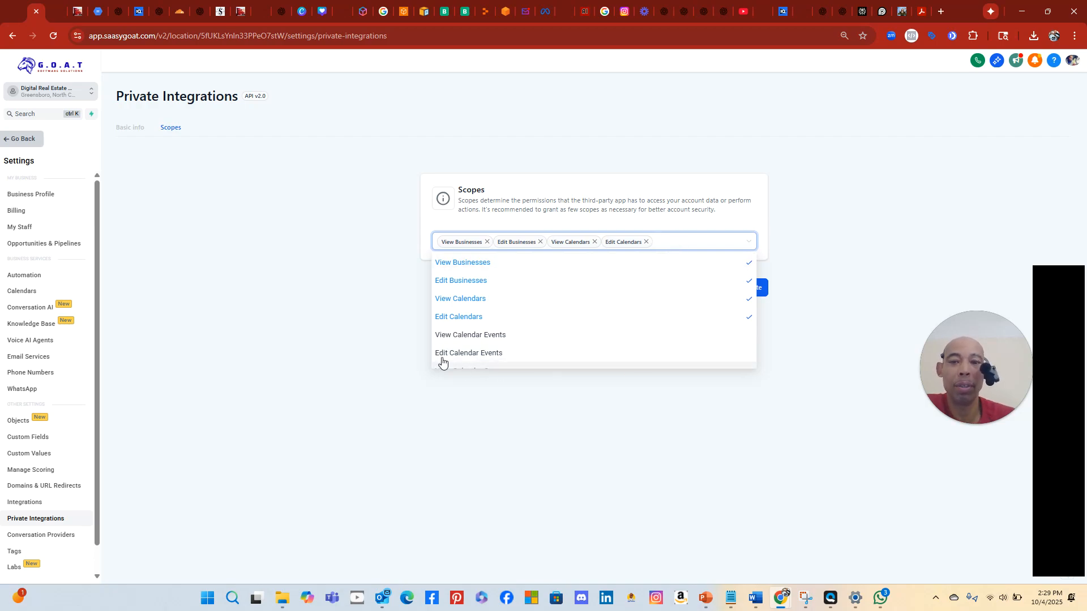
Add the View/Edit Contacts, View Courses and View/Edit Forms scopes
scroll(671, 297, down, 1)
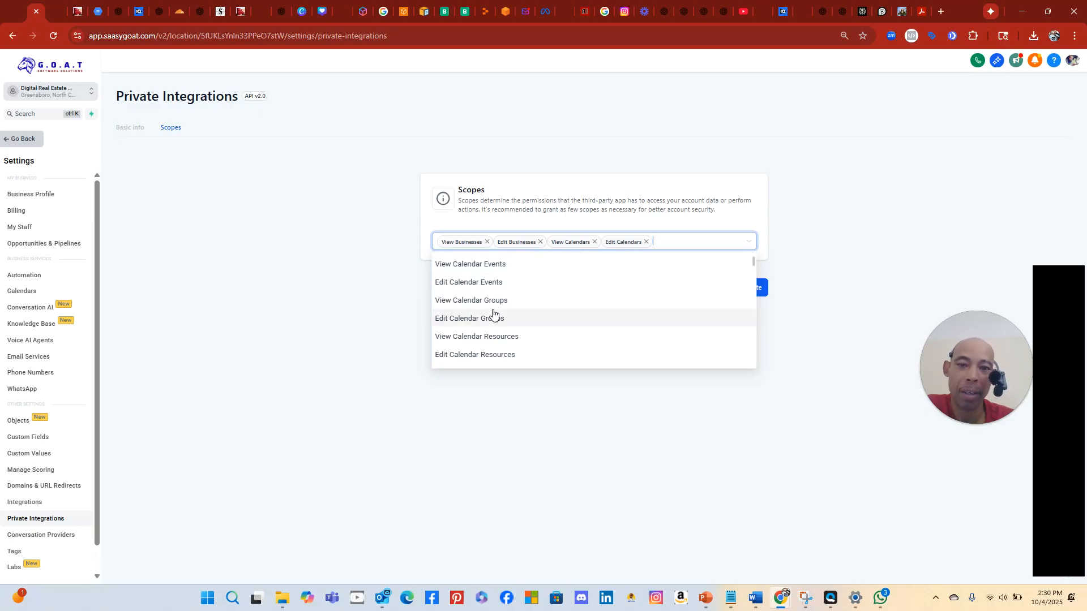
scroll(572, 342, down, 3)
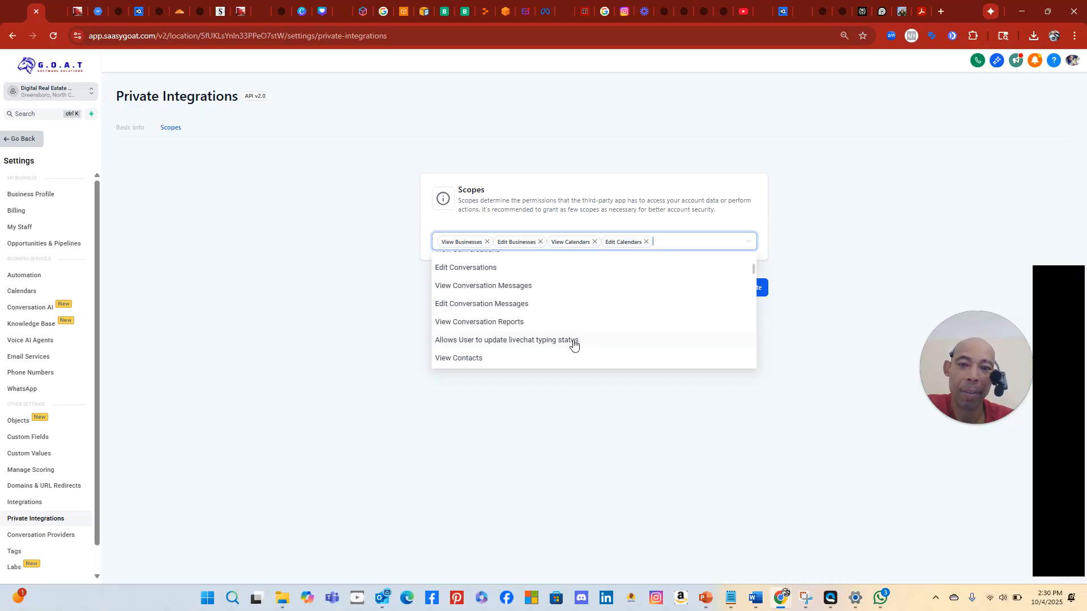
scroll(573, 329, down, 1)
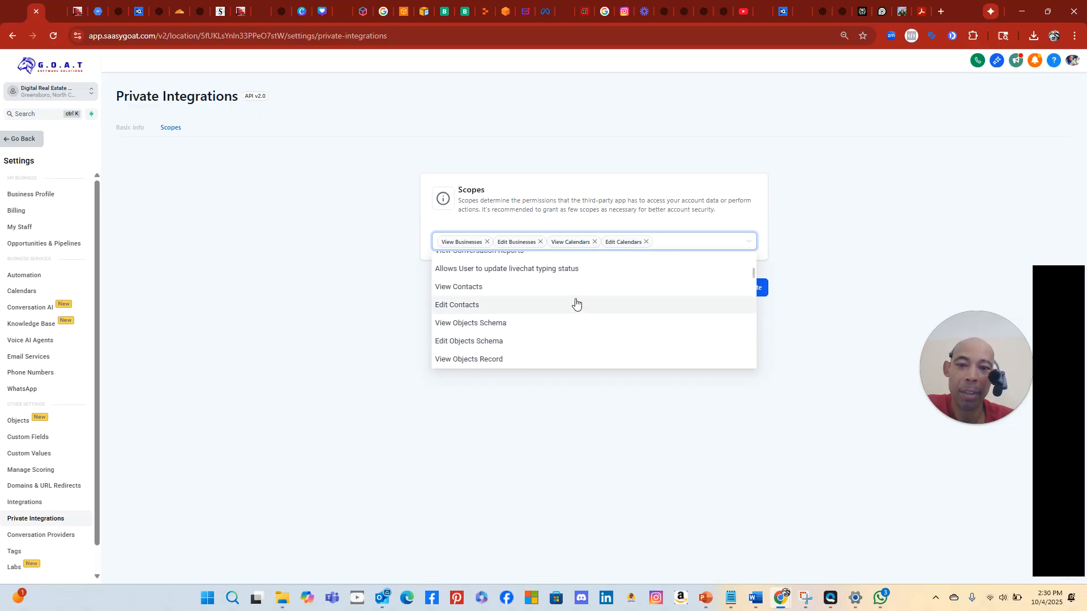
click(465, 288)
click(470, 305)
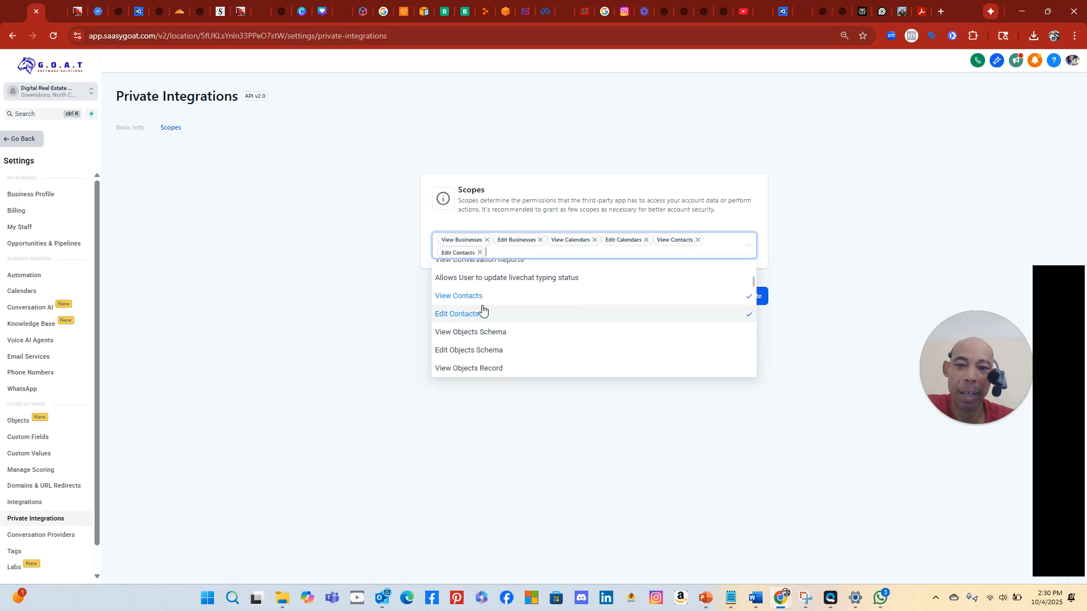
scroll(567, 341, down, 3)
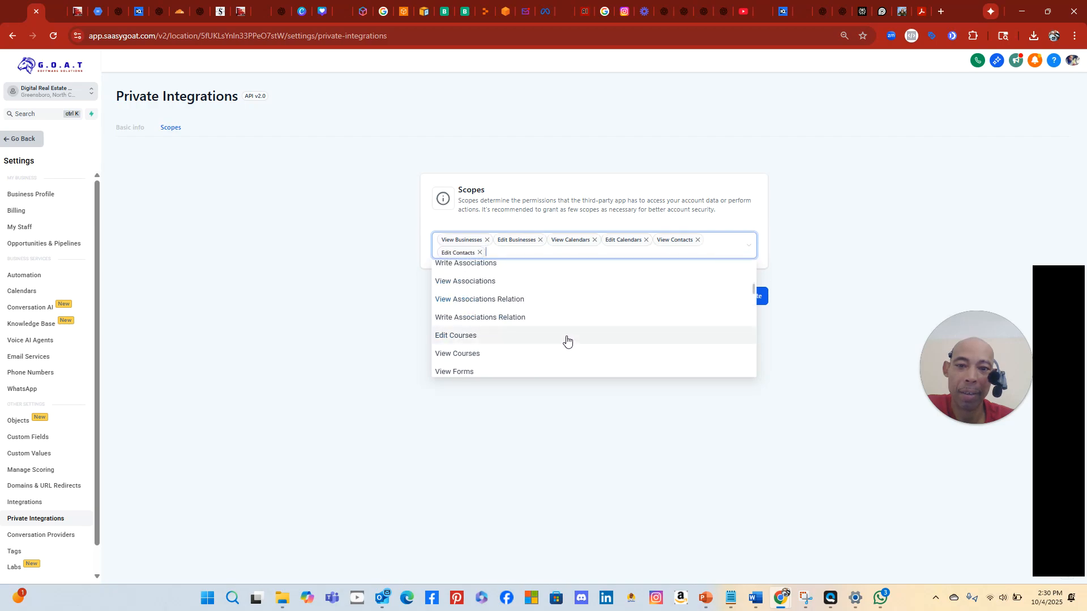
scroll(562, 324, down, 2)
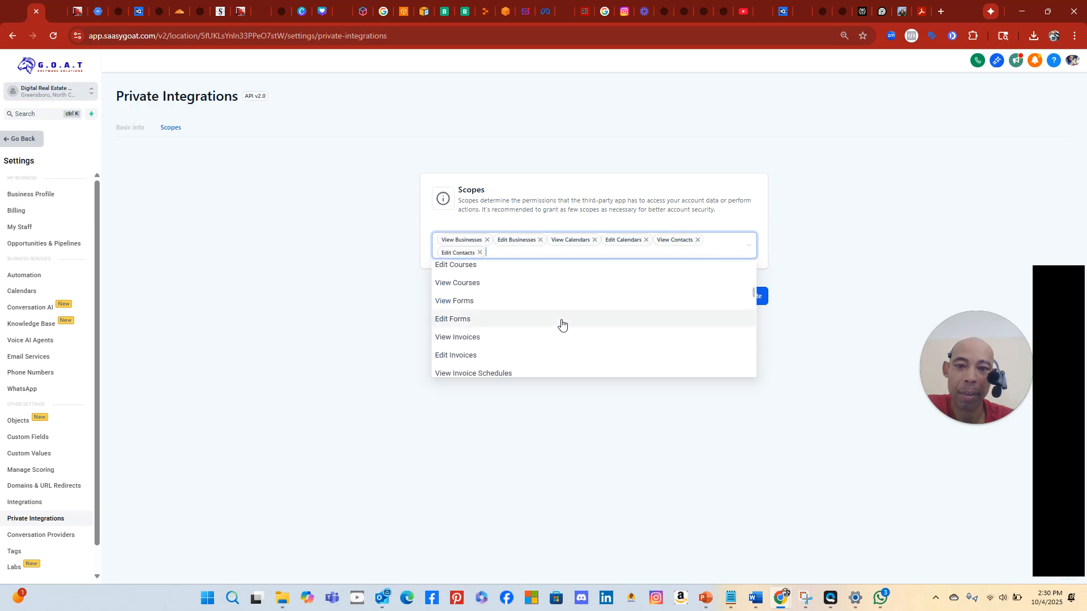
click(534, 283)
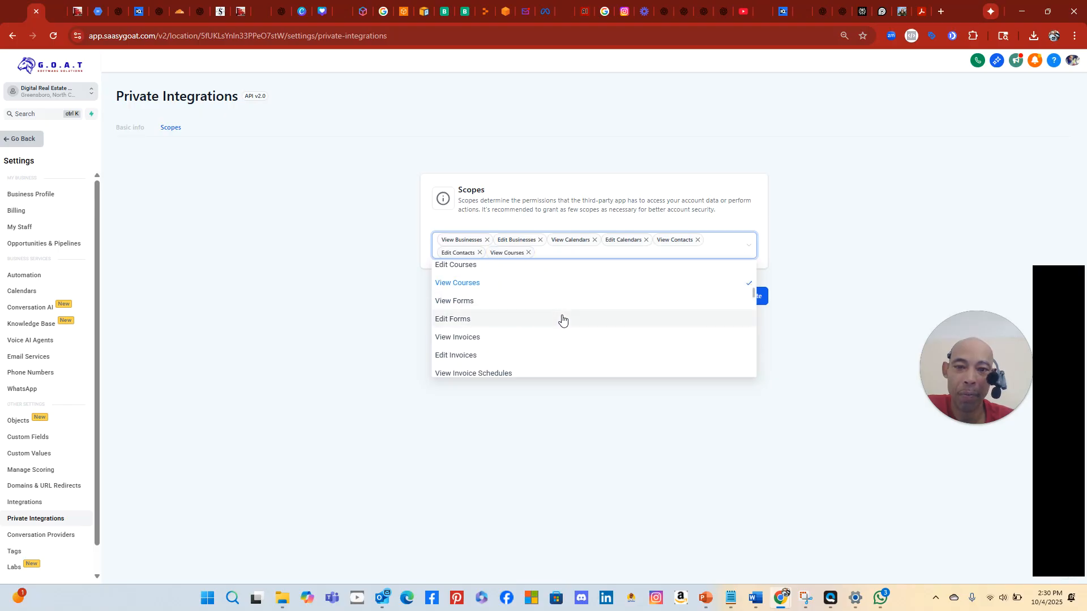
click(553, 304)
click(544, 319)
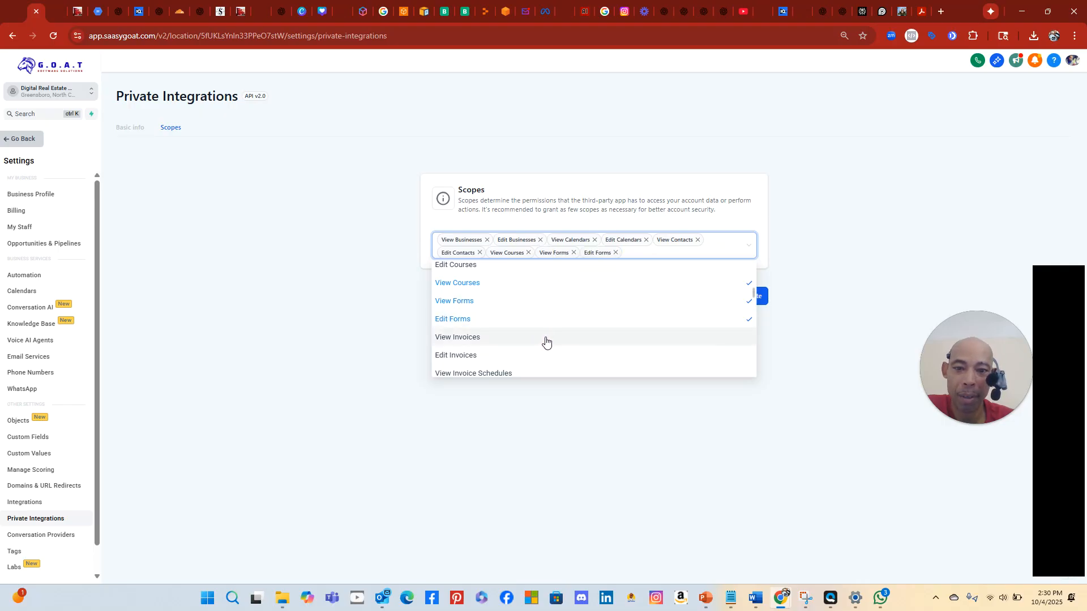
Grant the View LC Email, View/Edit Links and View Locations scopes
scroll(545, 340, down, 1)
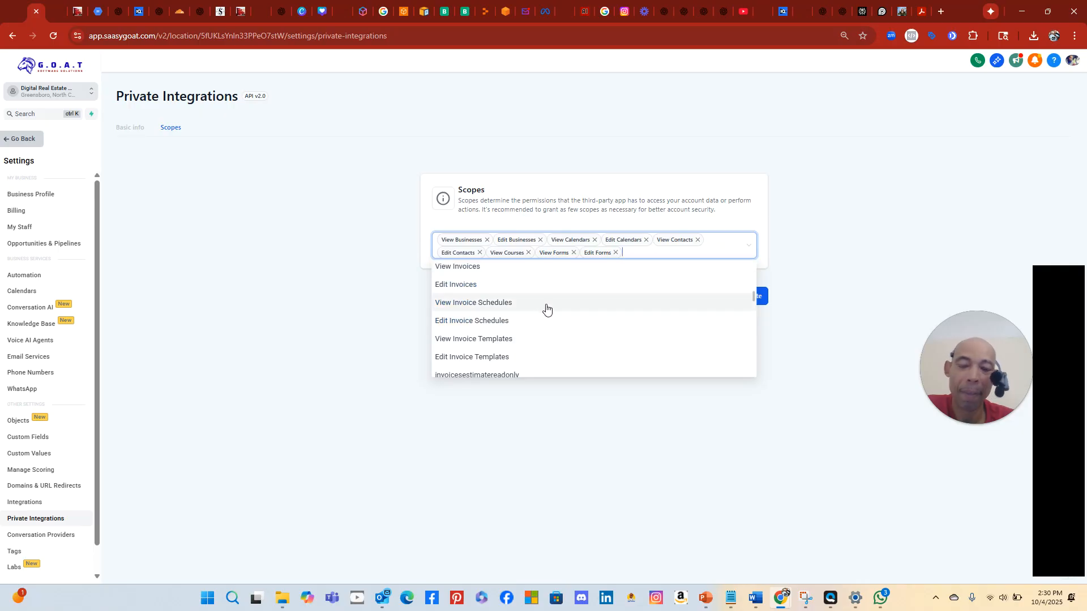
scroll(546, 308, down, 1)
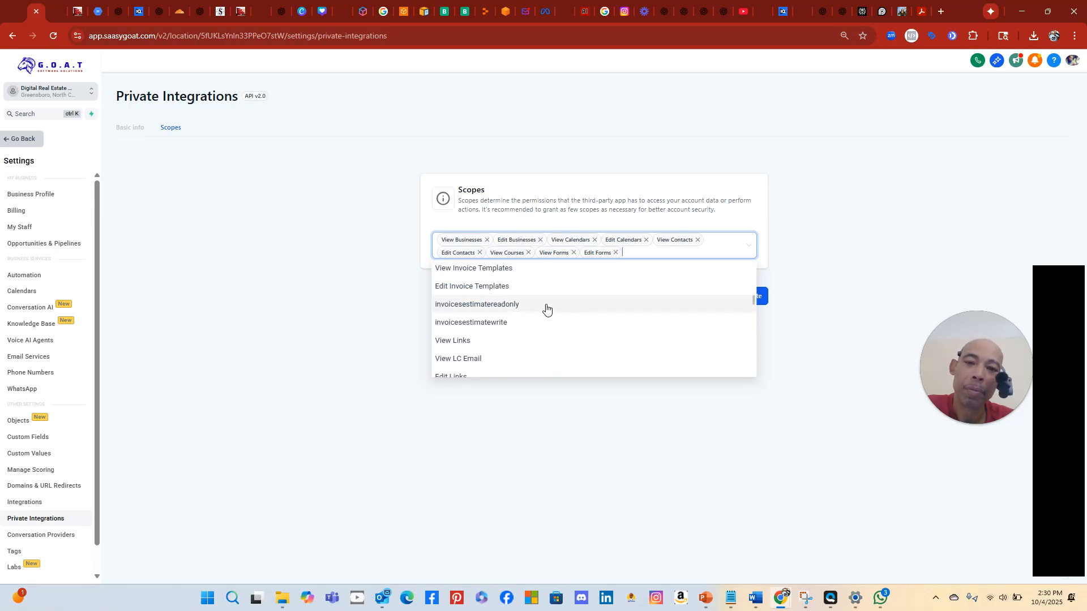
scroll(546, 307, down, 1)
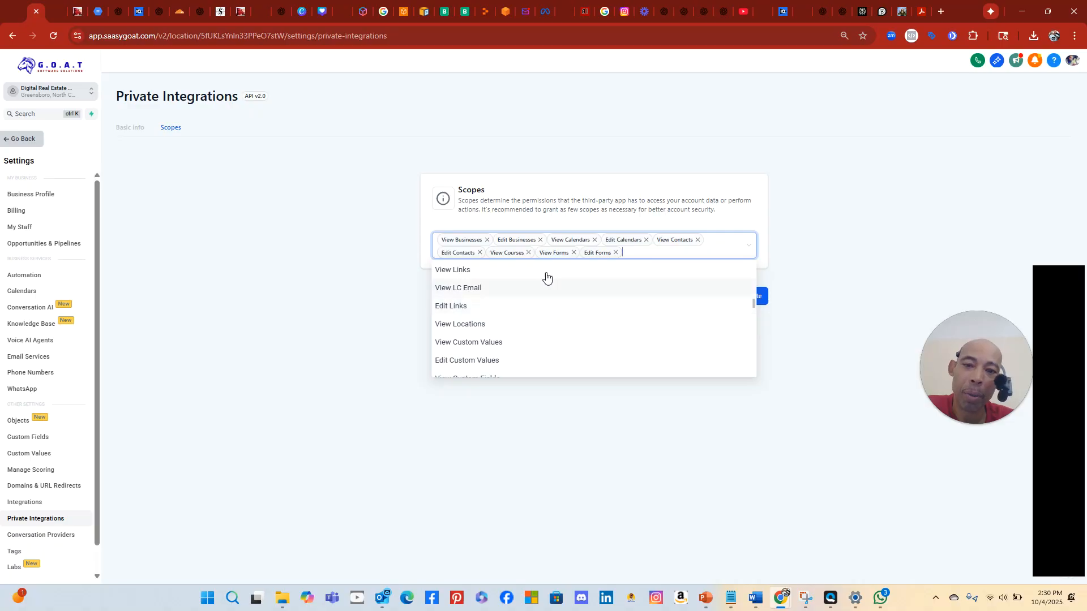
click(517, 290)
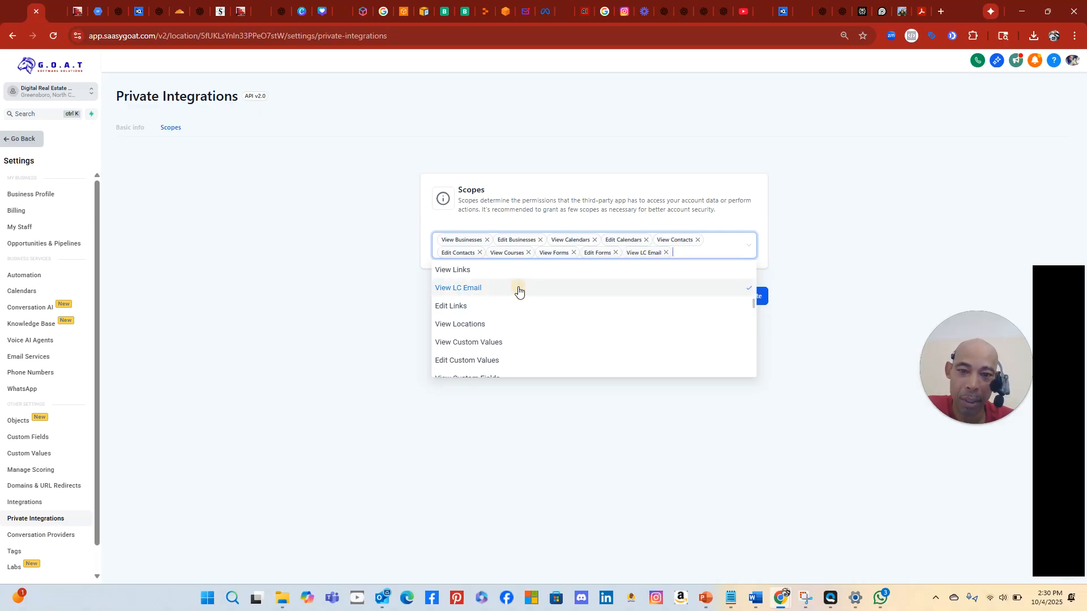
scroll(567, 292, up, 1)
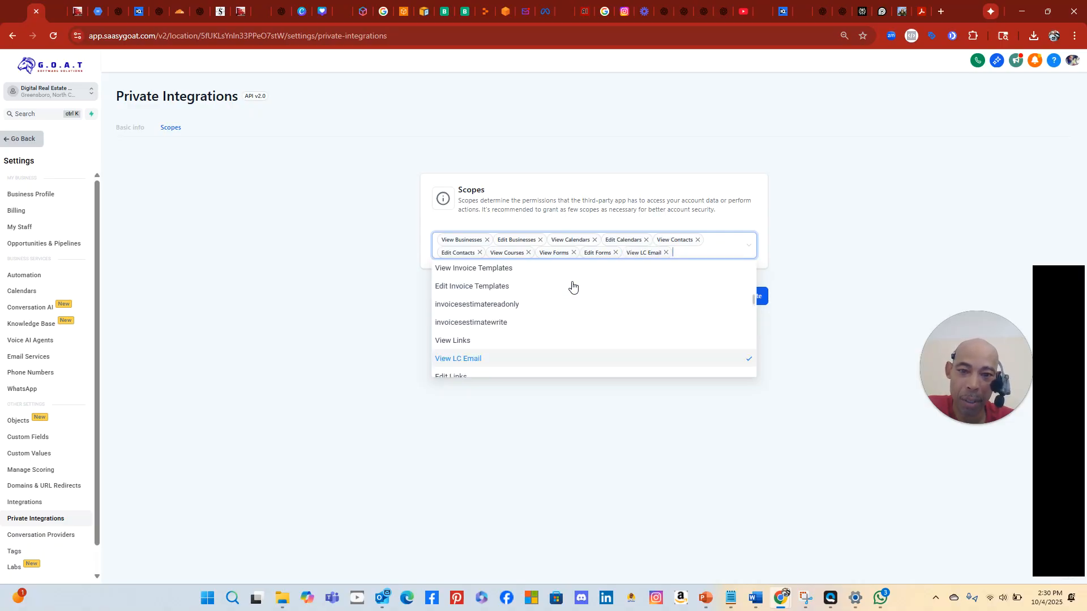
click(560, 340)
scroll(578, 305, up, 2)
scroll(577, 303, down, 2)
scroll(578, 302, down, 1)
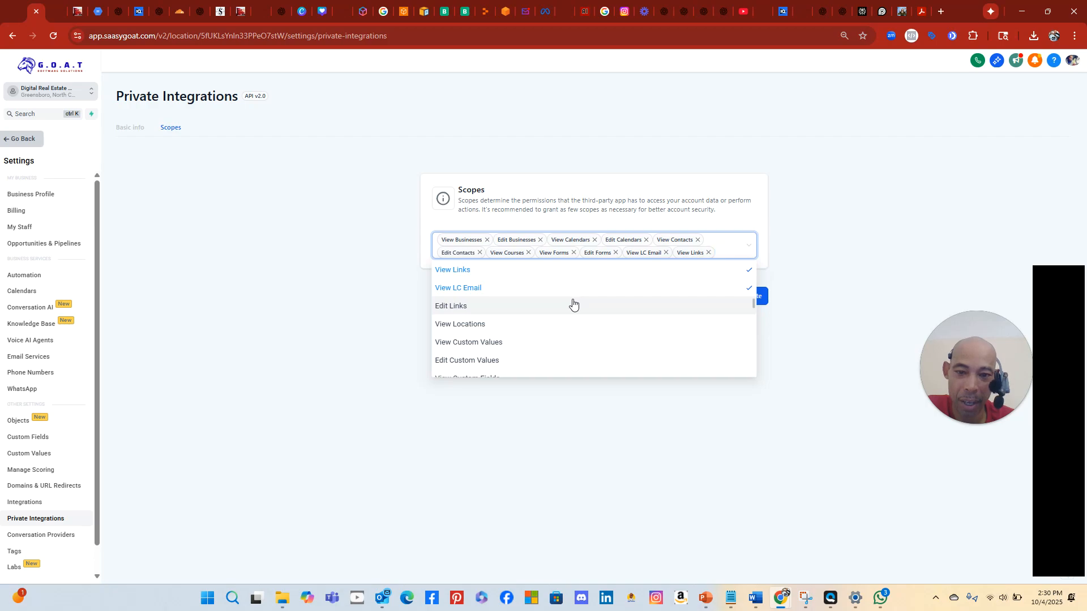
click(576, 306)
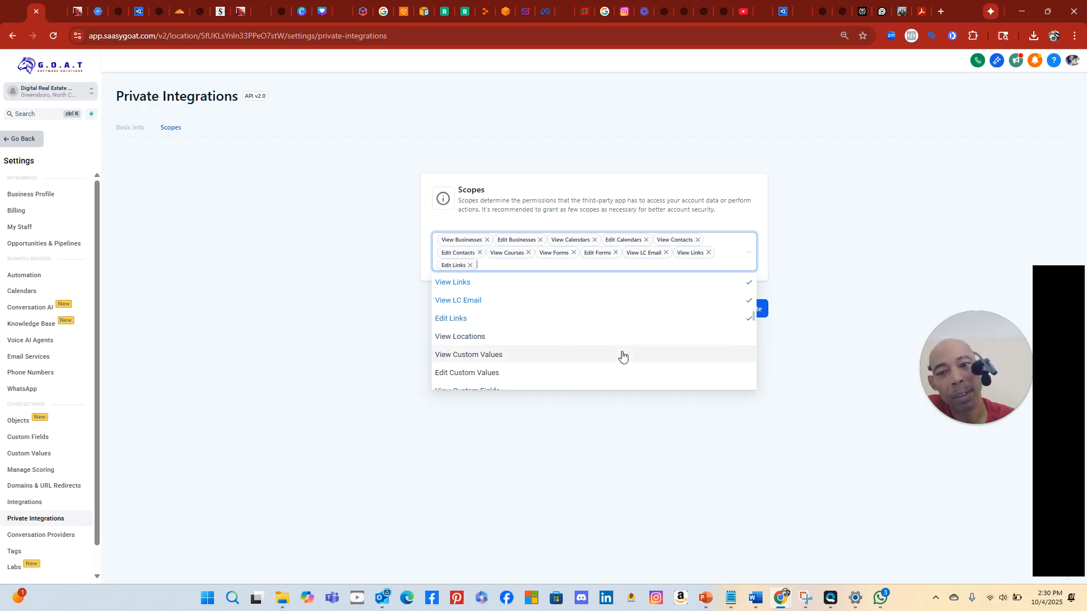
click(608, 339)
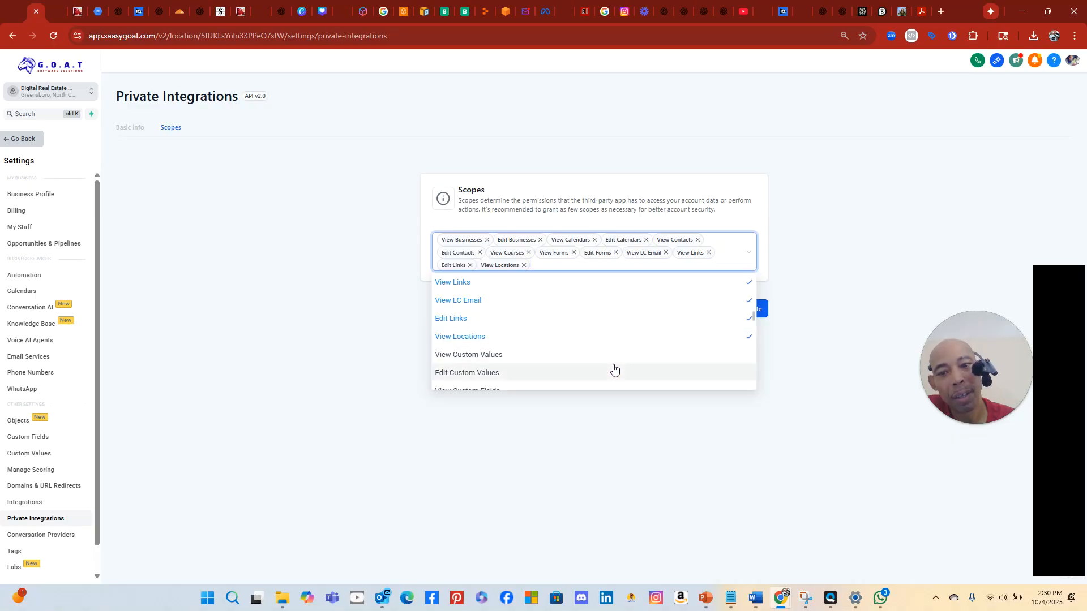
Add the View/Edit Custom Values, View Custom Fields and View/Edit Tags scopes
scroll(614, 365, down, 1)
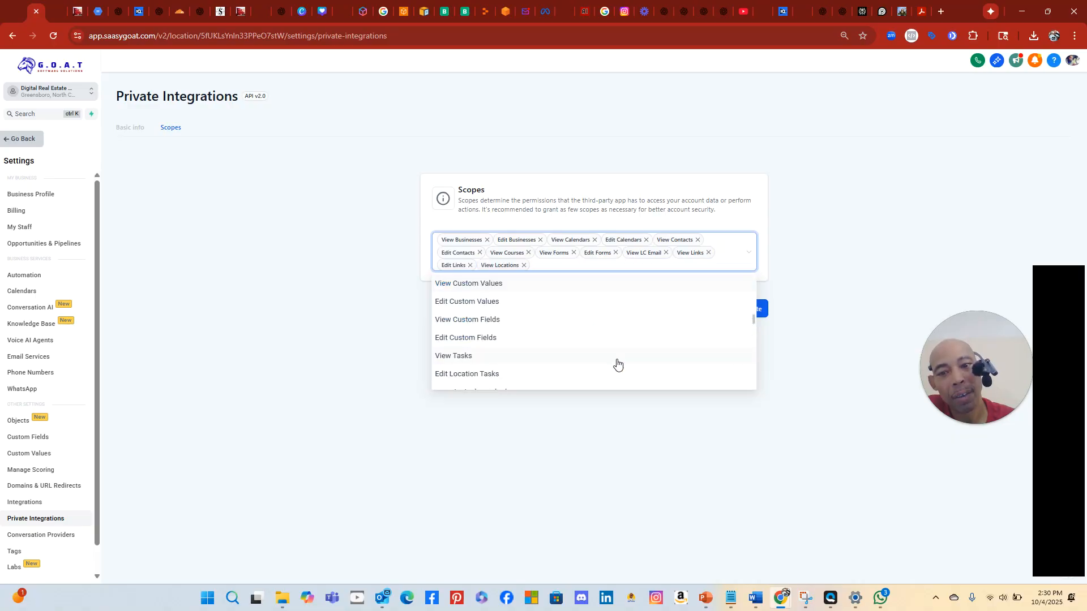
click(594, 287)
click(590, 306)
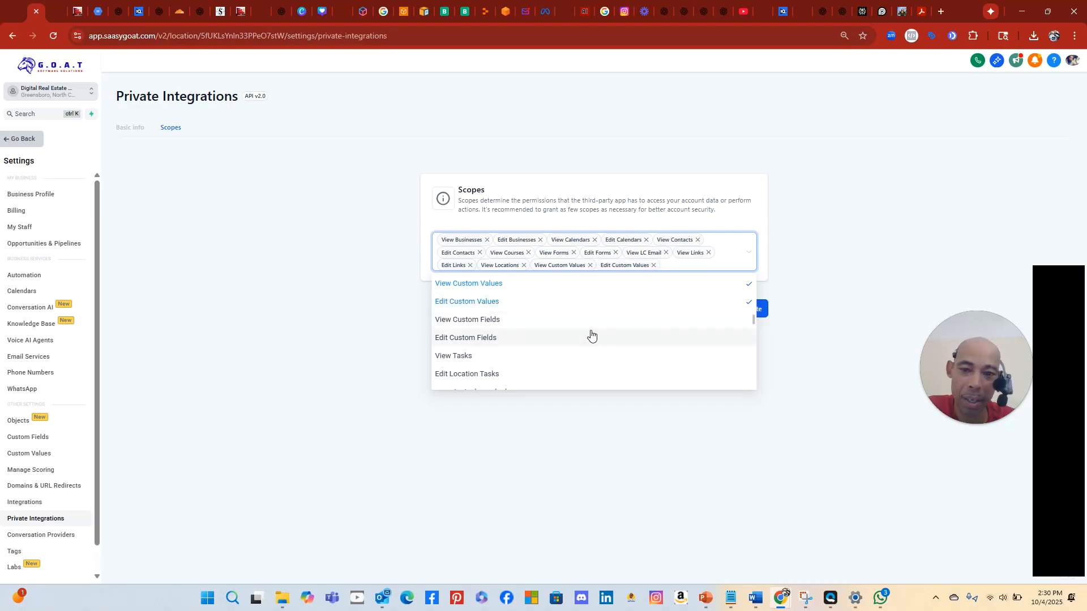
click(596, 318)
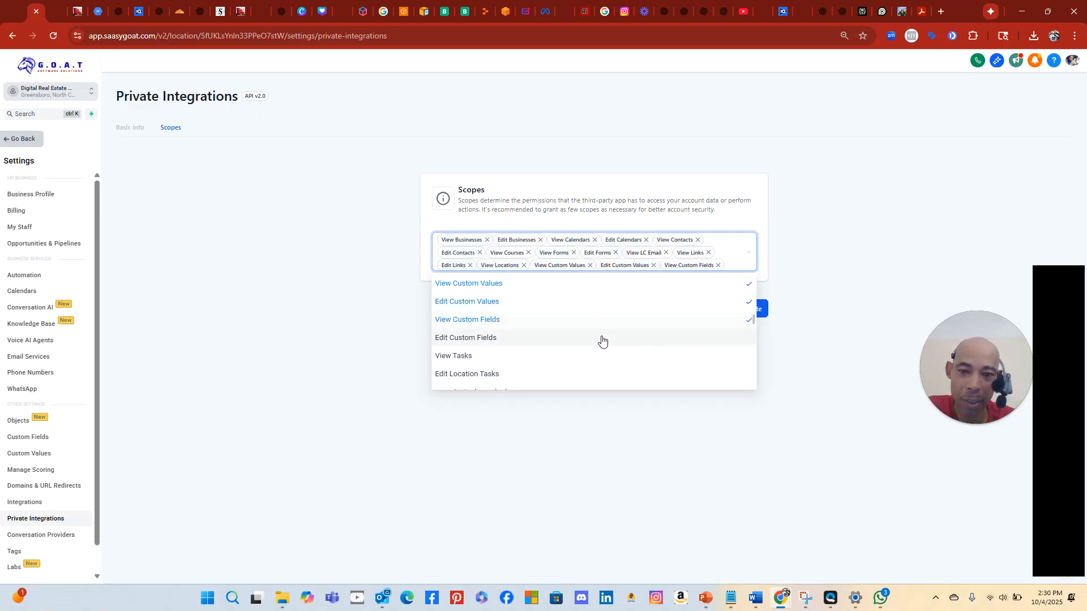
scroll(628, 365, down, 1)
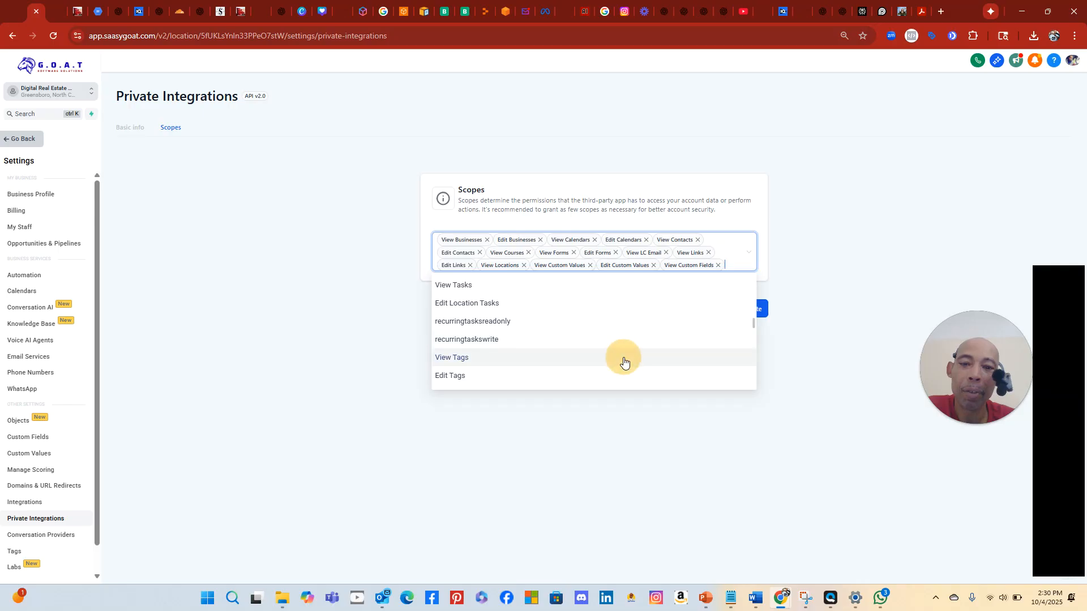
click(623, 359)
click(625, 389)
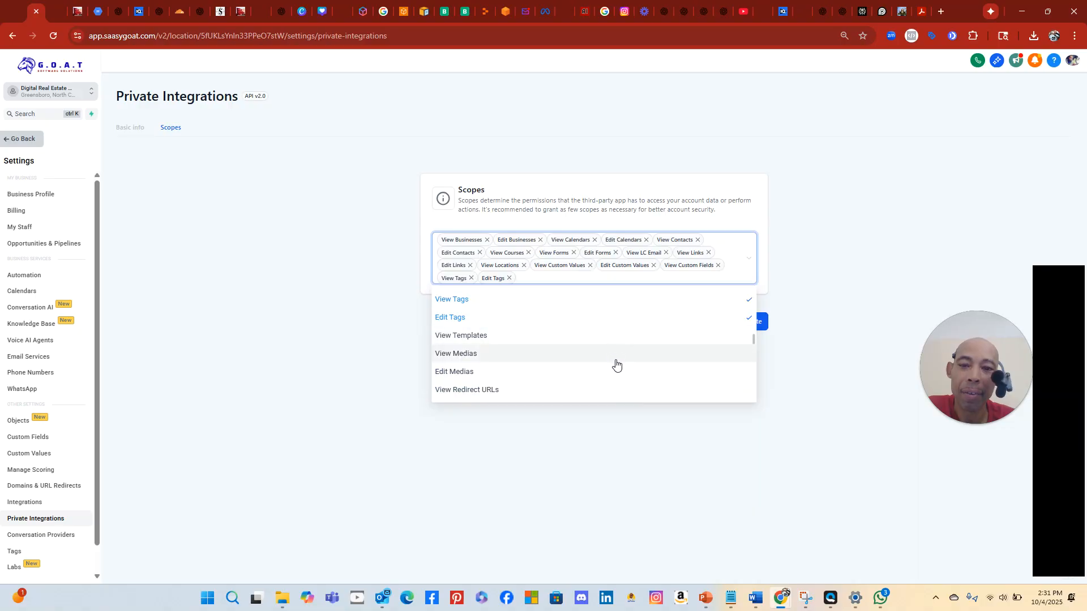
Add the View Redirect URLs, View Funnel Pages and View Funnels scopes
scroll(617, 368, down, 1)
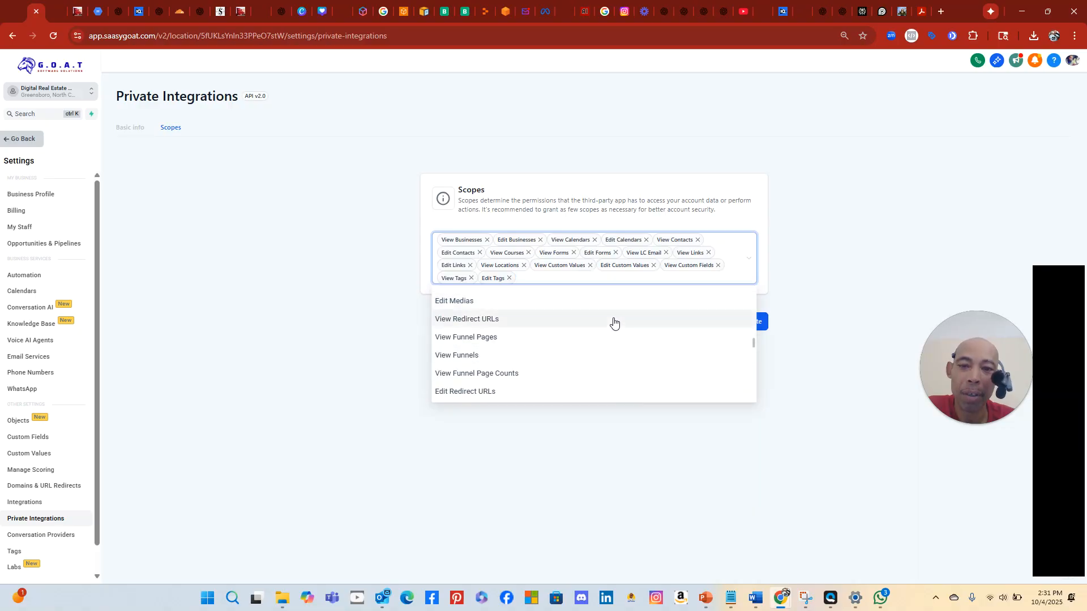
click(614, 322)
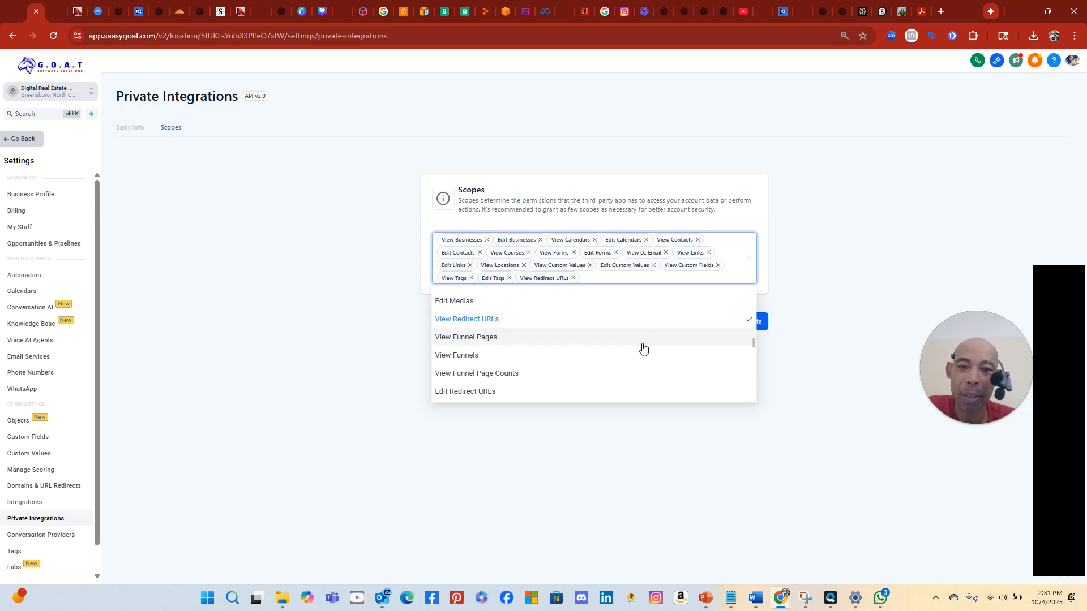
click(638, 340)
click(621, 359)
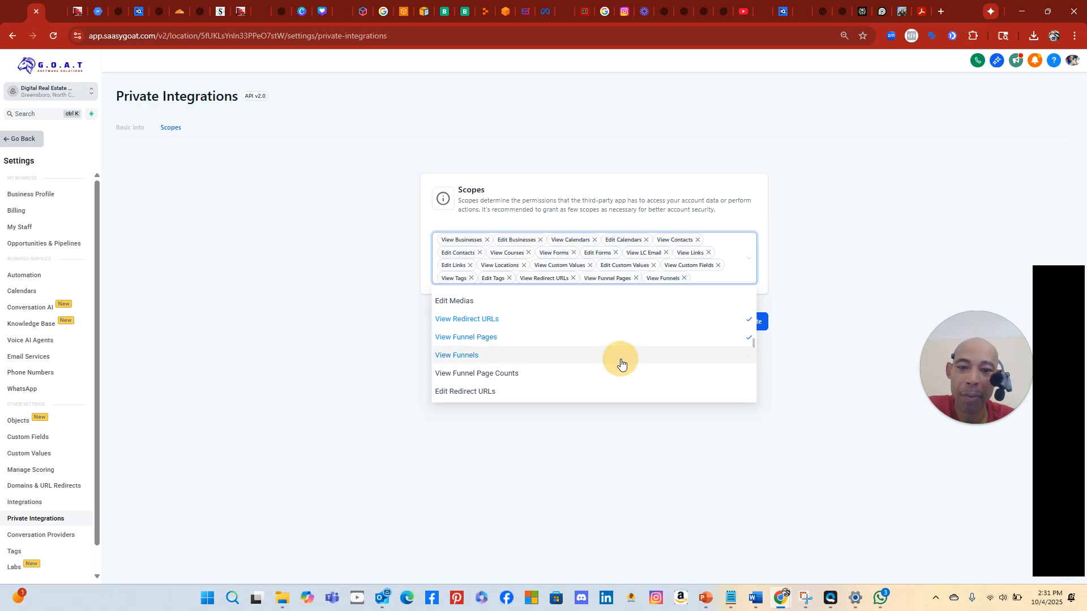
Grant the View Payment Orders scope
scroll(626, 360, down, 1)
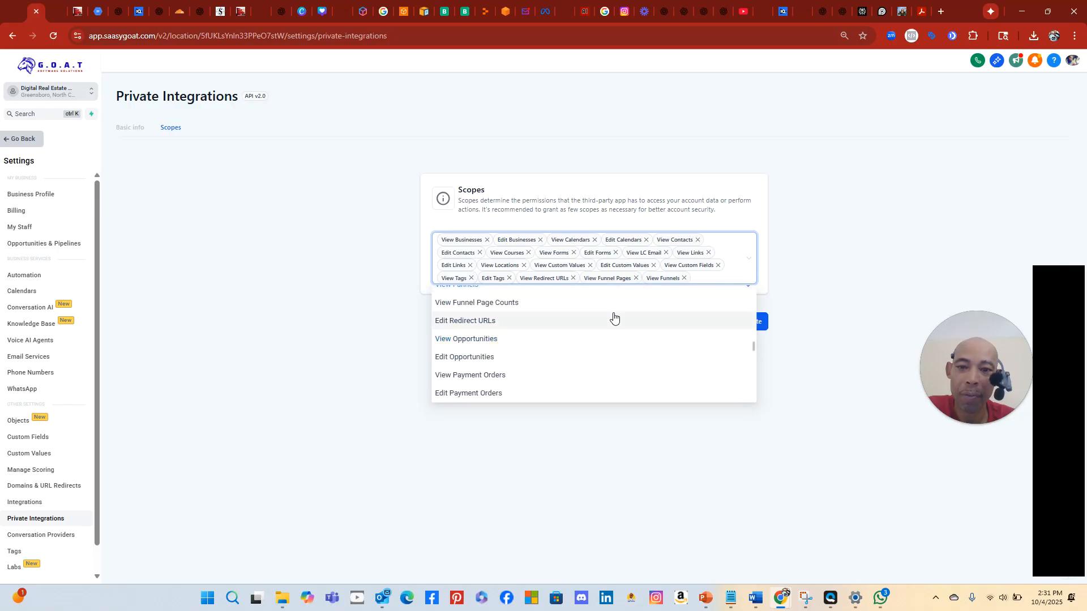
scroll(613, 318, up, 1)
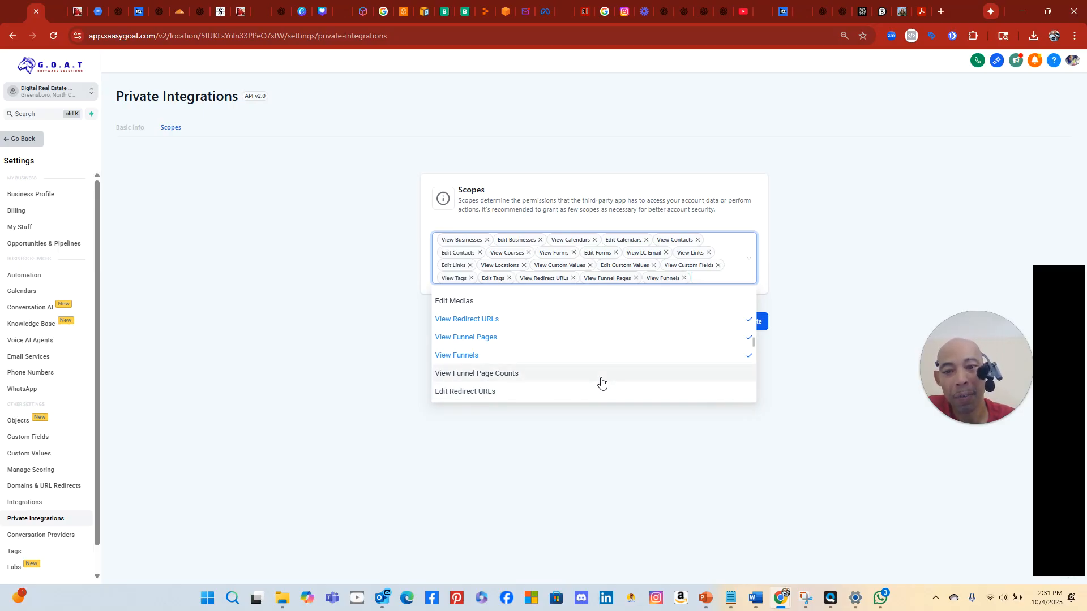
scroll(603, 382, down, 1)
scroll(602, 382, down, 1)
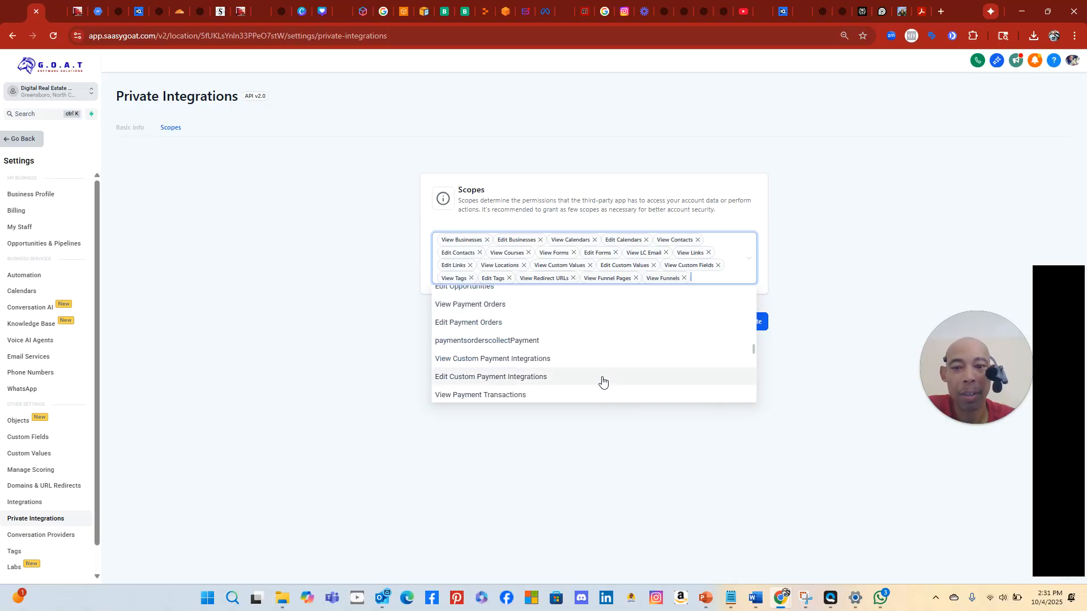
scroll(602, 382, up, 1)
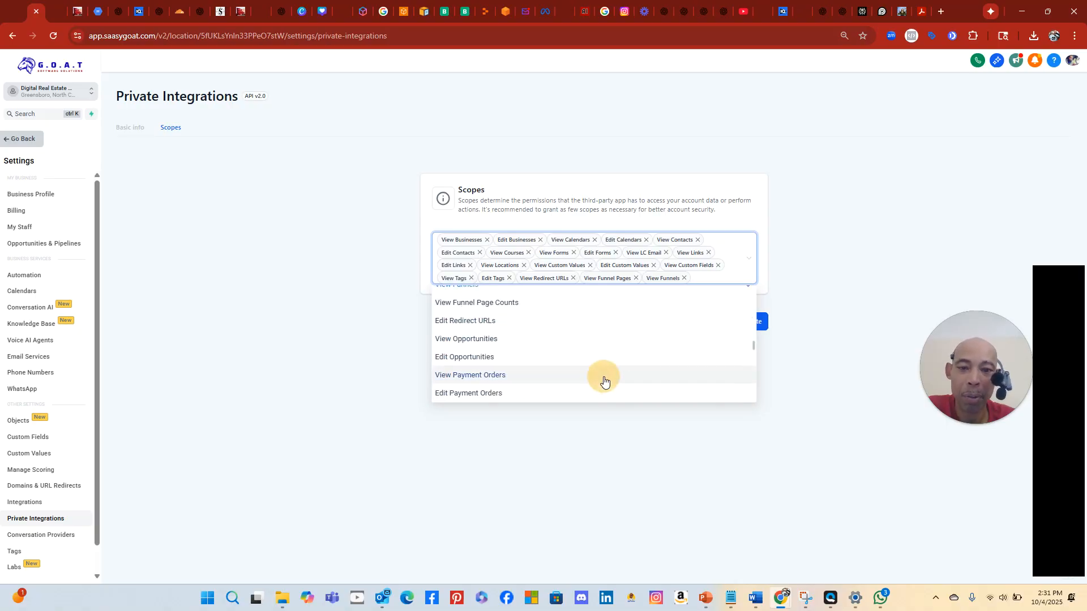
click(602, 380)
Grant the View/Edit Products and View/Edit Product Prices scopes
scroll(604, 382, down, 1)
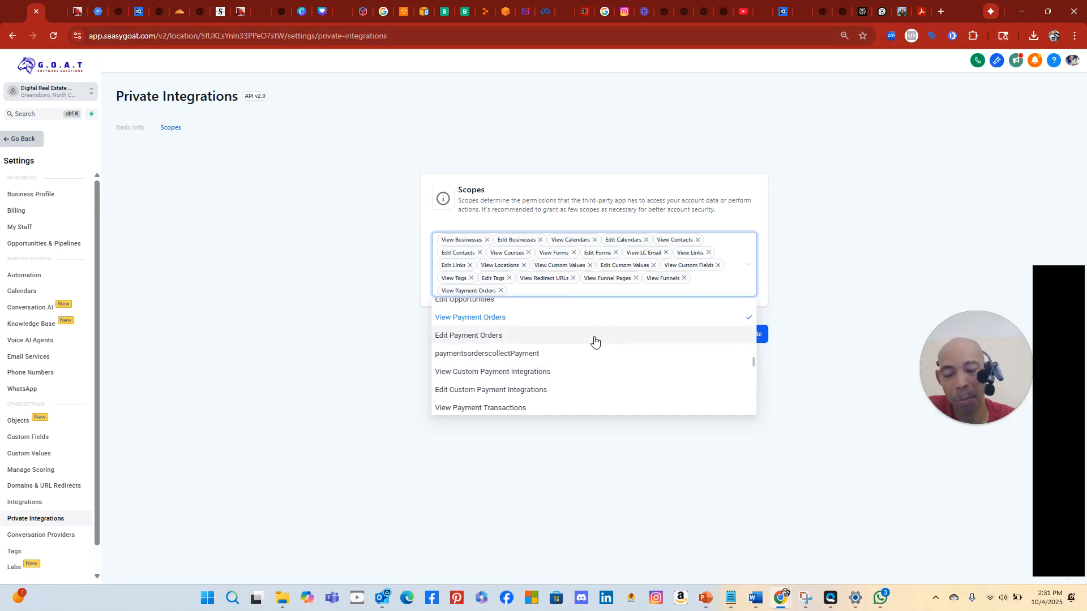
scroll(594, 344, down, 1)
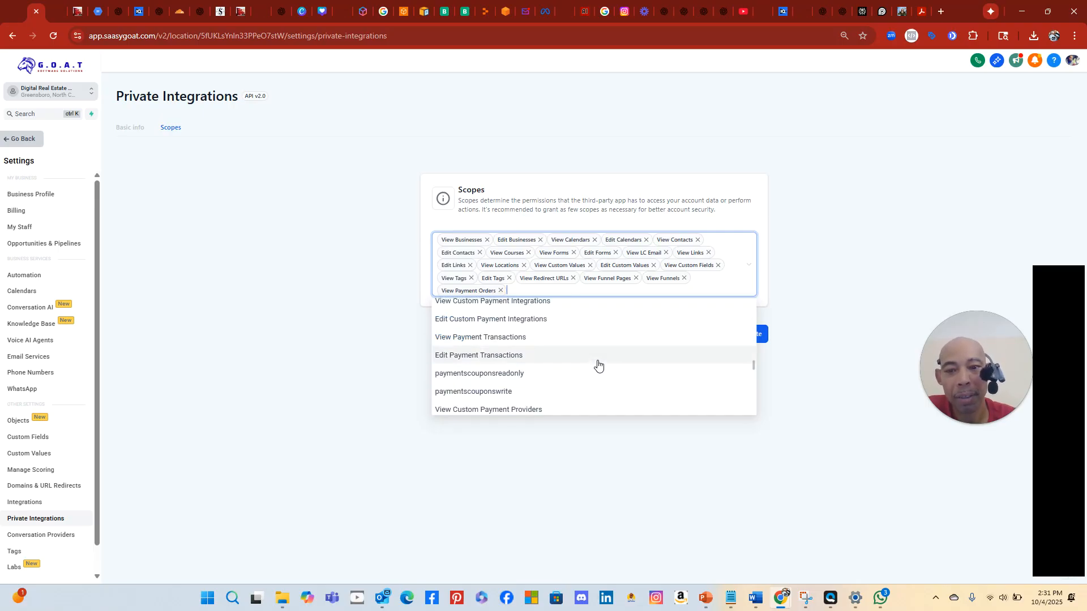
scroll(606, 387, down, 1)
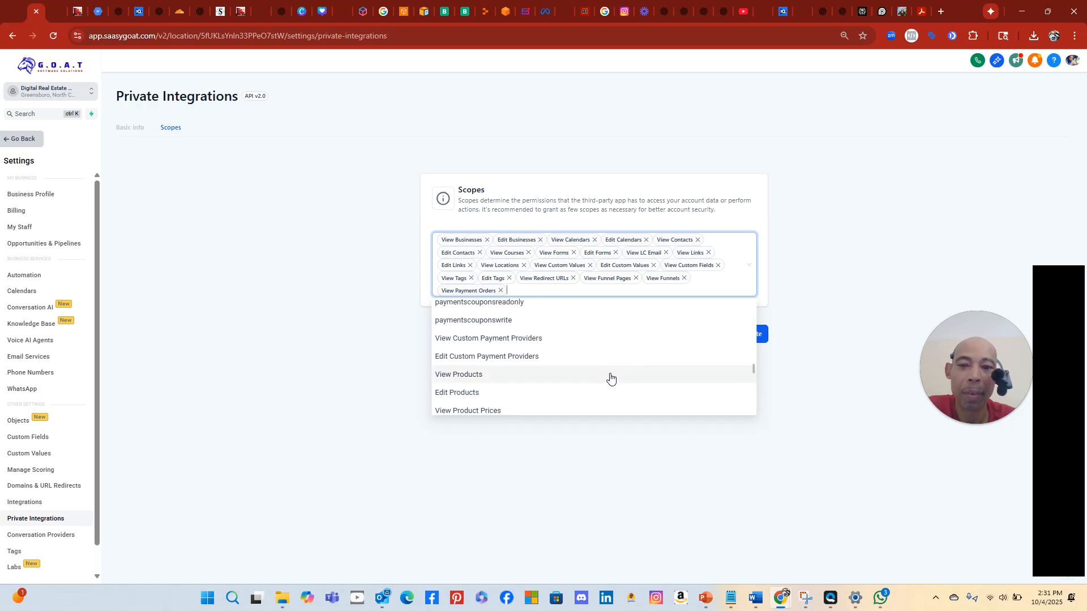
click(609, 375)
click(609, 392)
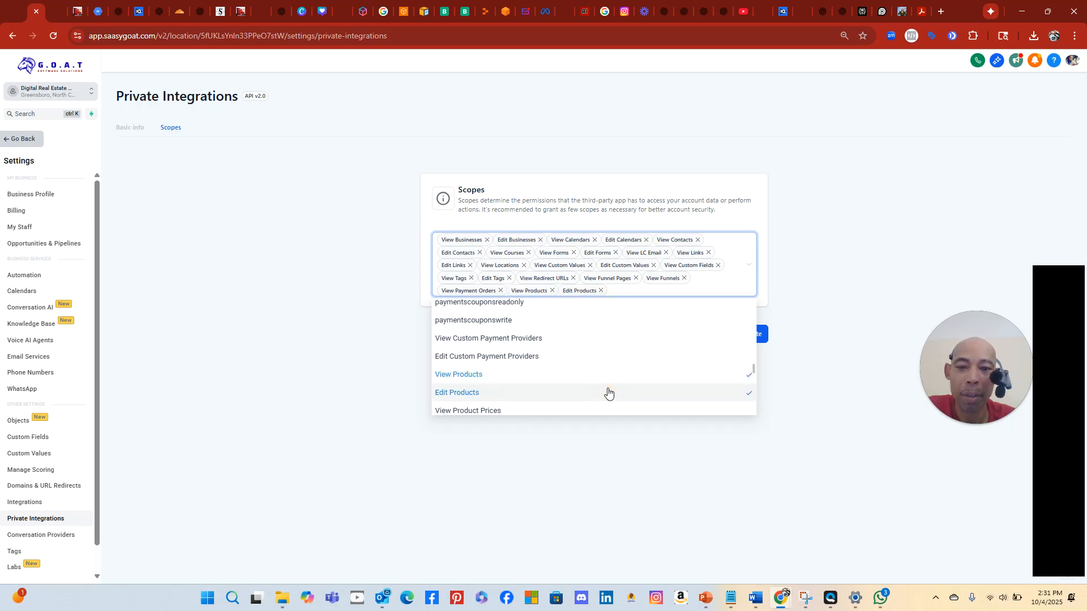
scroll(607, 391, down, 2)
scroll(606, 380, up, 1)
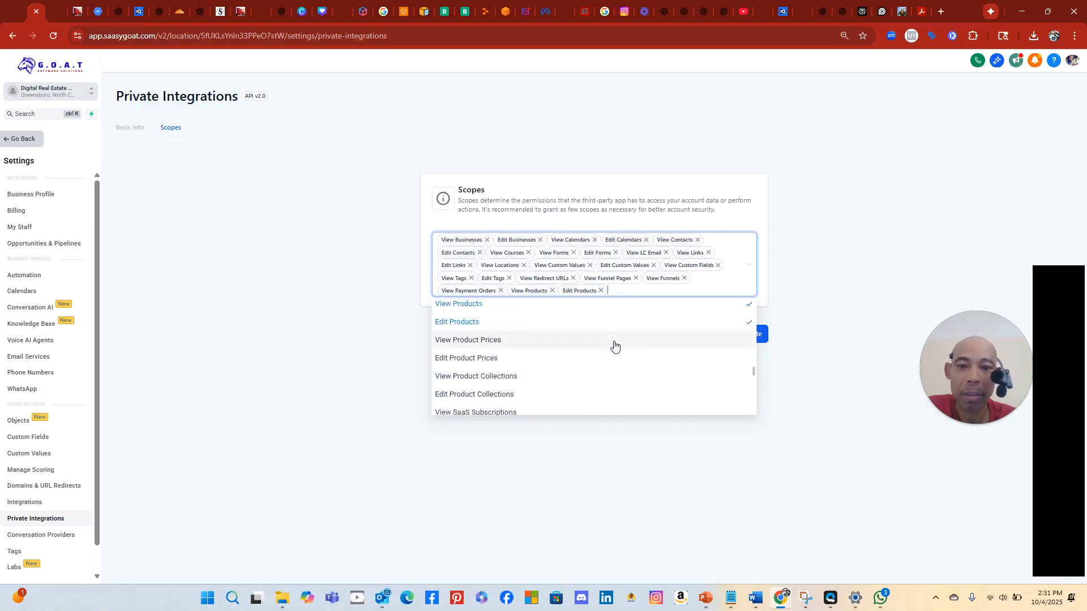
click(614, 344)
click(614, 365)
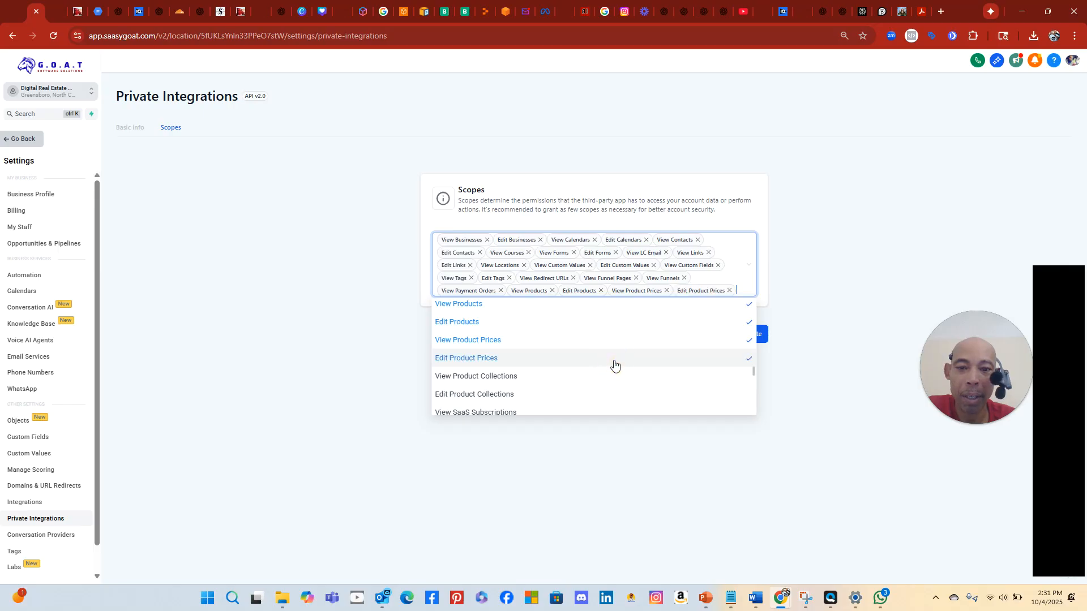
Grant the View/Edit SaaS Subscriptions and View Users scopes
scroll(649, 374, down, 1)
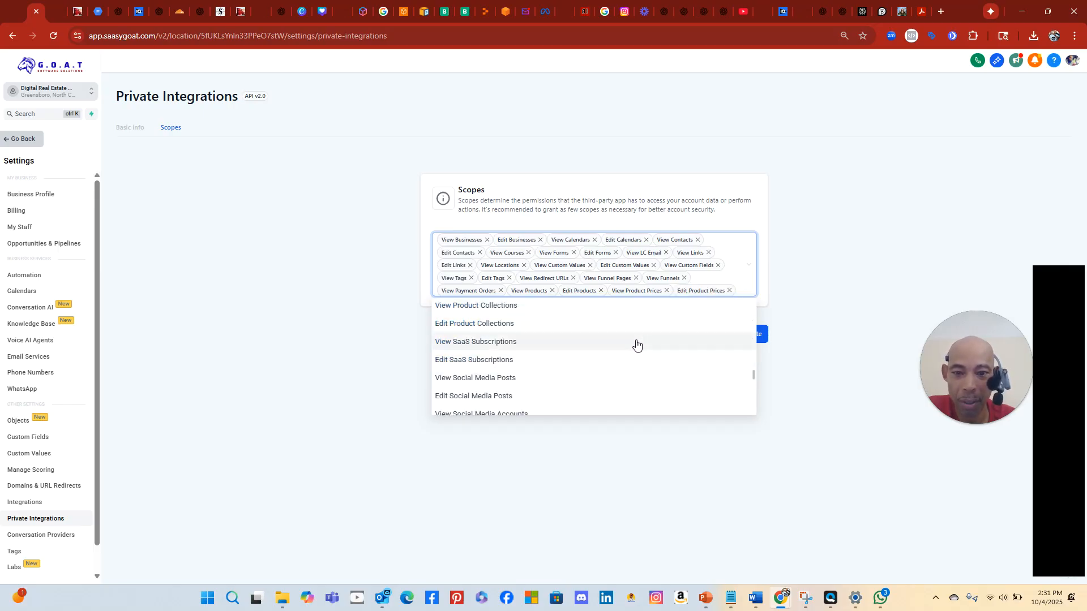
click(637, 345)
click(637, 372)
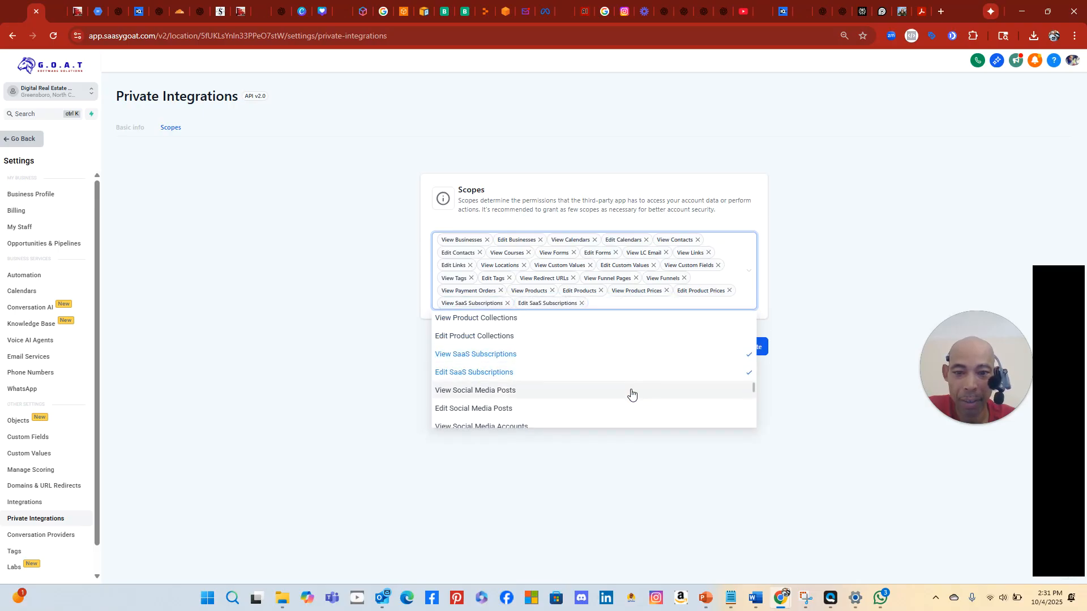
scroll(633, 392, down, 1)
scroll(634, 390, down, 3)
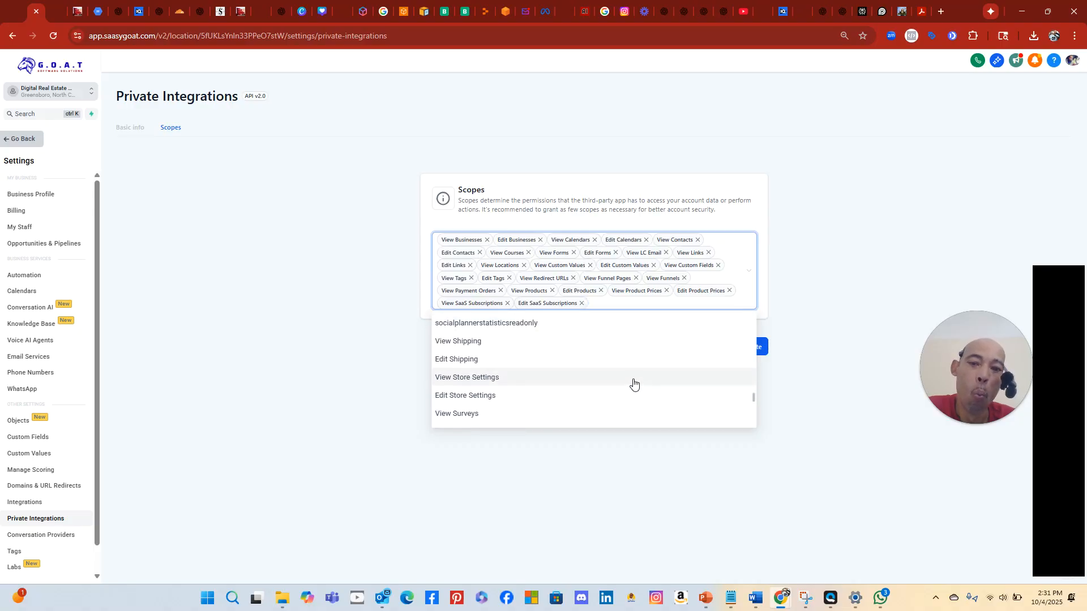
scroll(633, 385, down, 1)
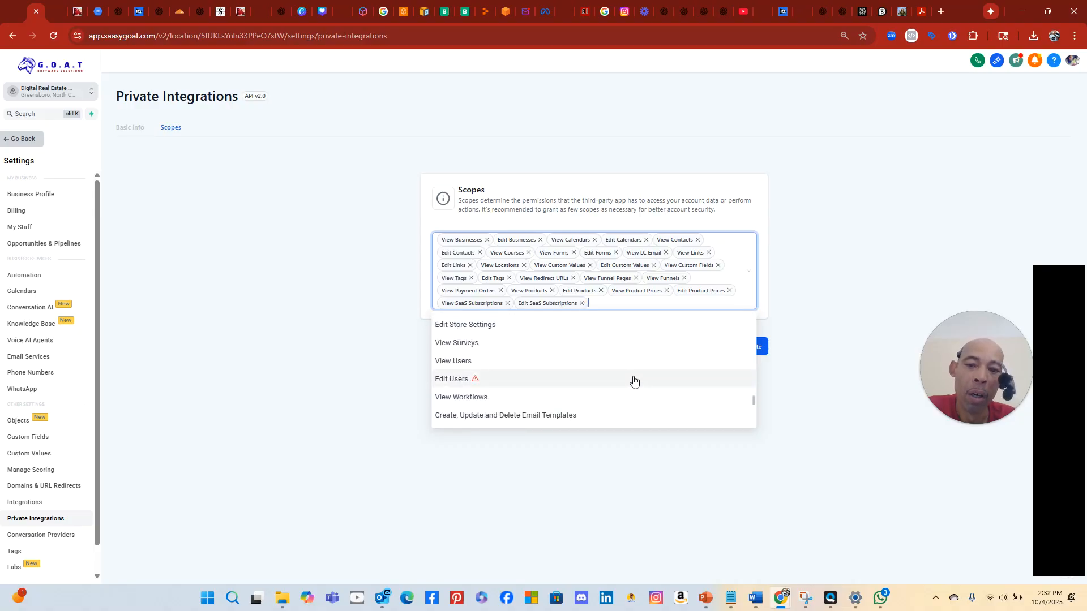
click(644, 362)
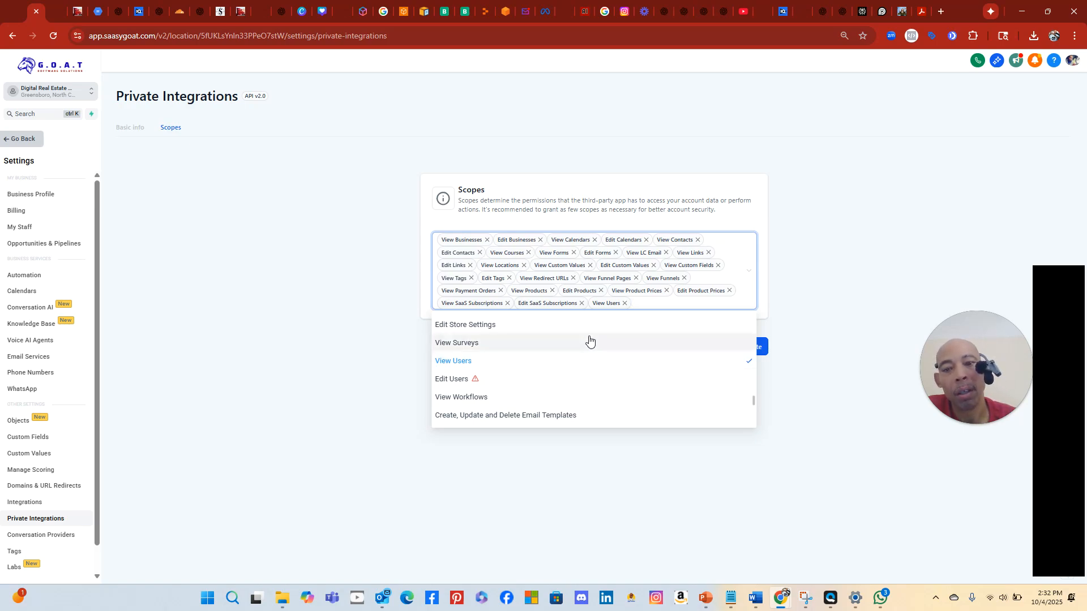
scroll(625, 383, down, 1)
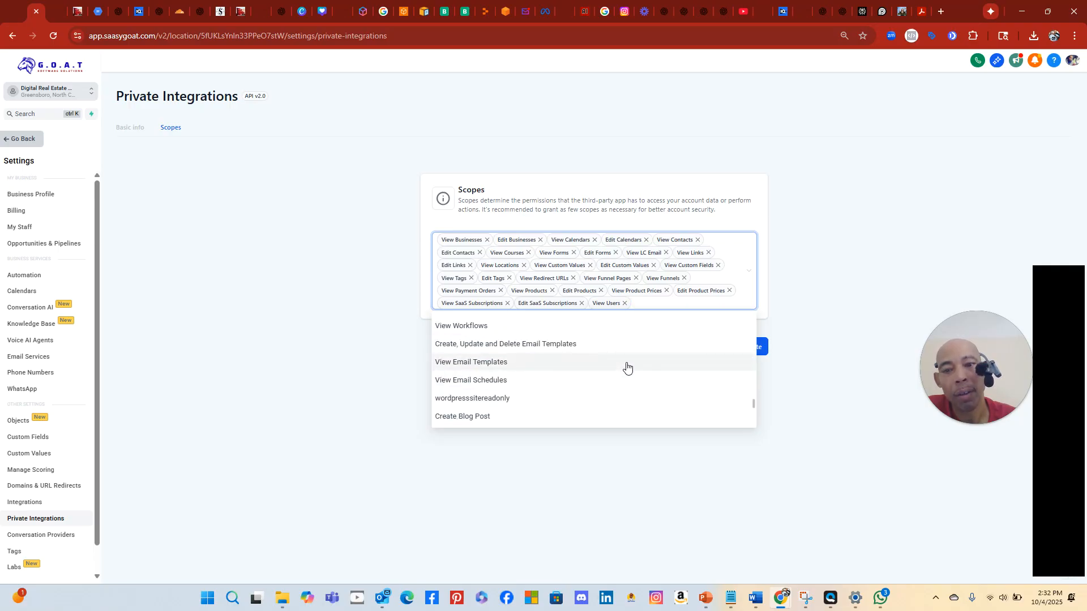
scroll(624, 371, down, 2)
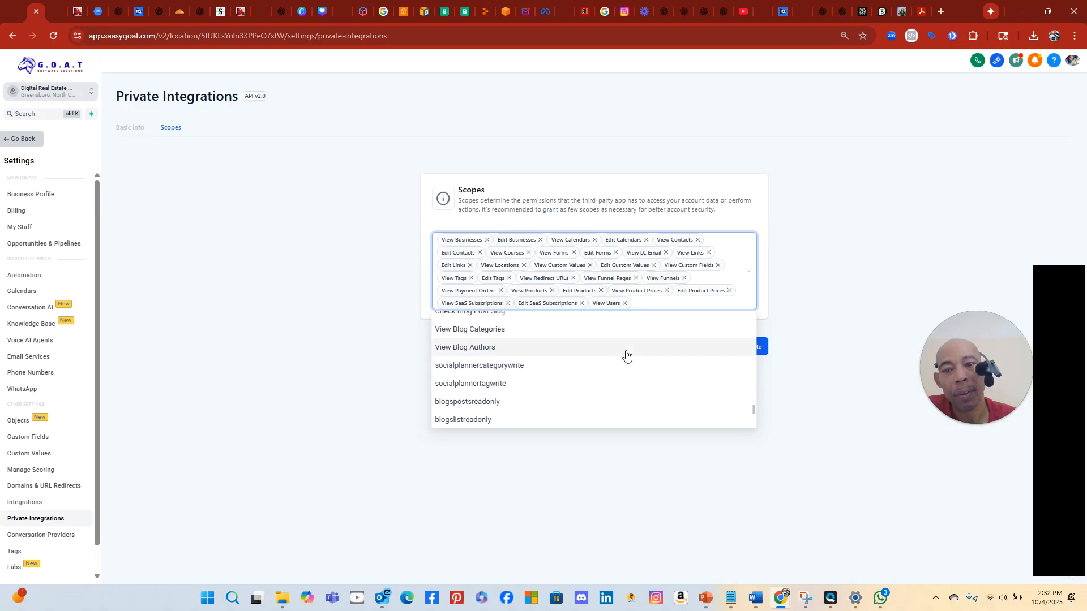
scroll(622, 388, down, 2)
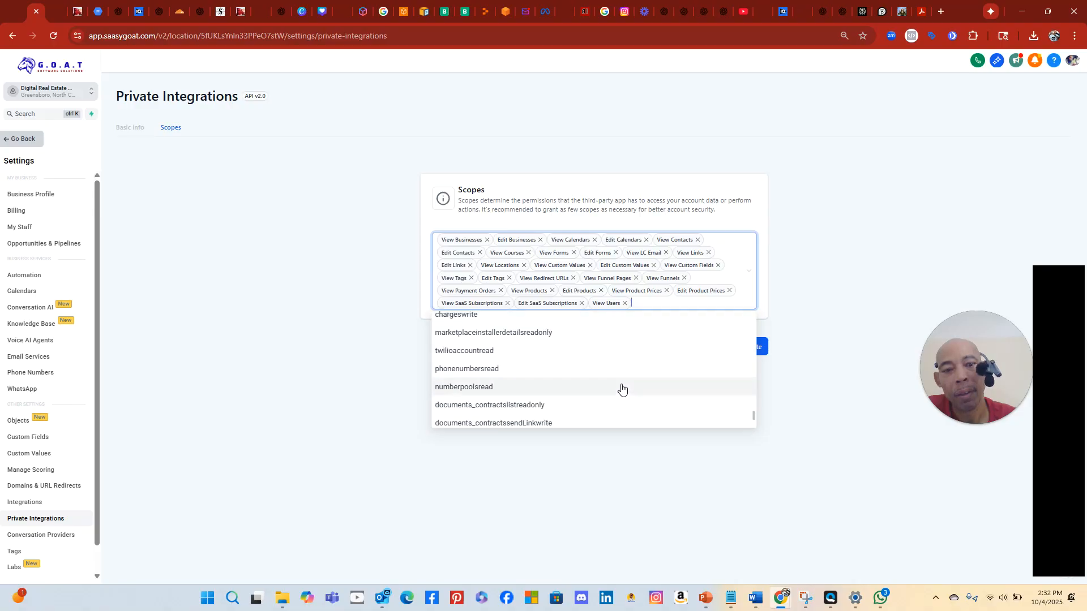
scroll(621, 388, down, 4)
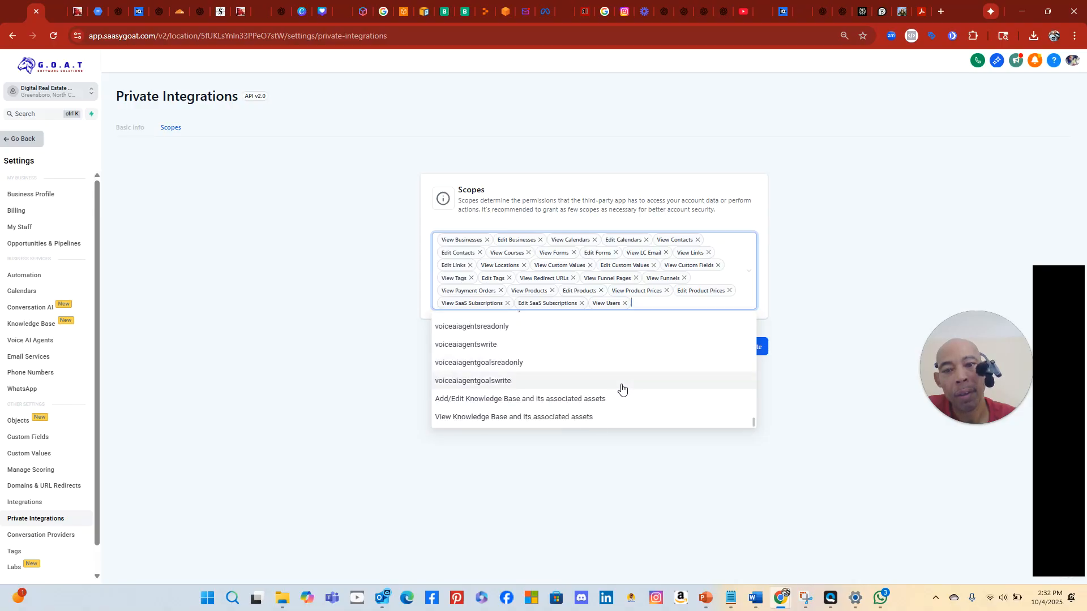
scroll(621, 387, up, 1)
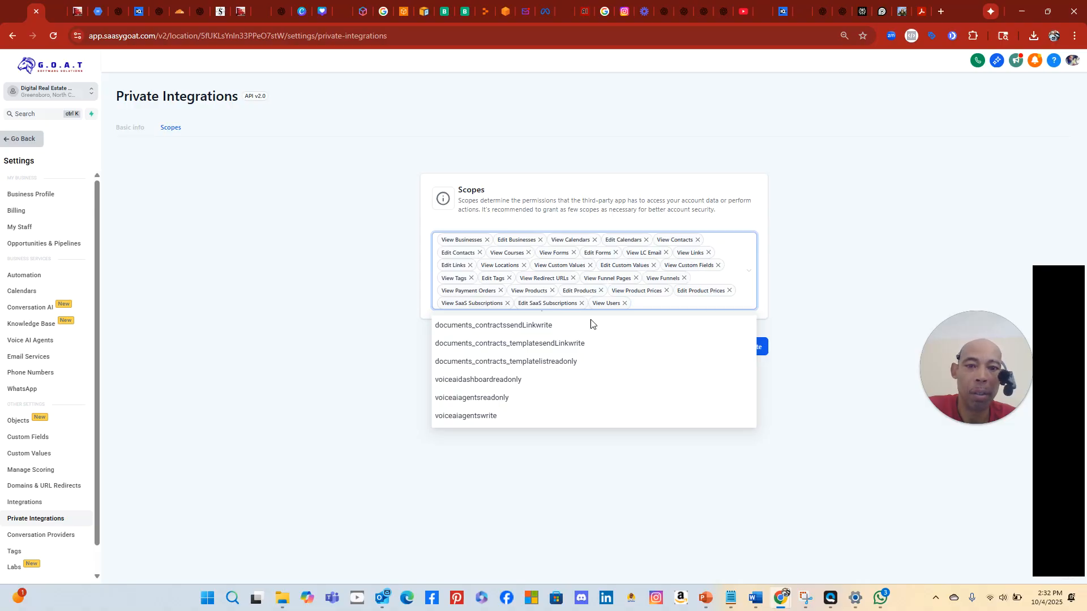
scroll(623, 382, up, 6)
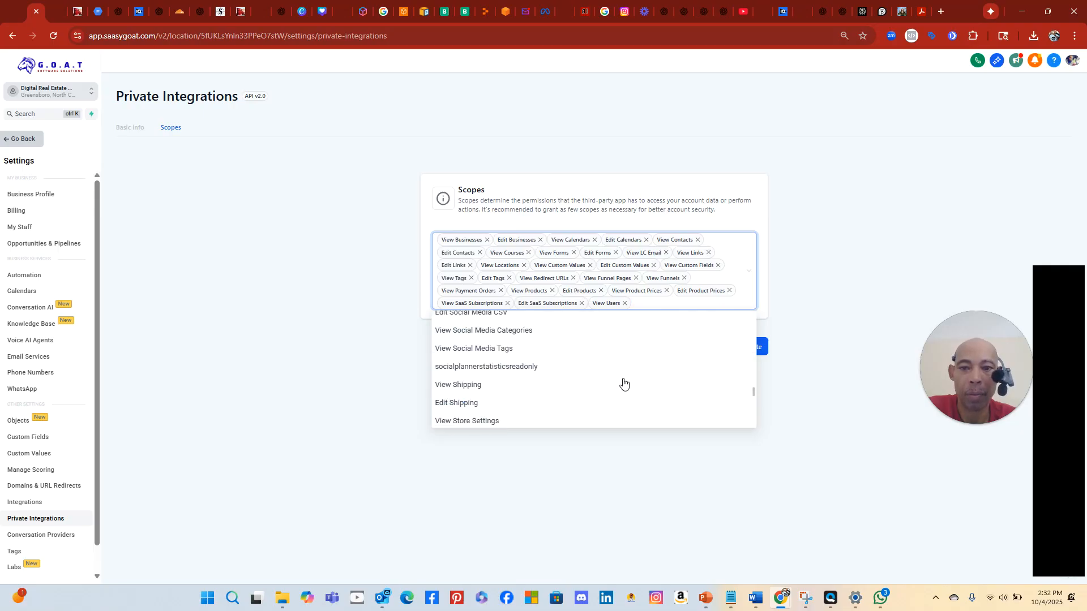
scroll(623, 383, up, 2)
scroll(623, 384, up, 8)
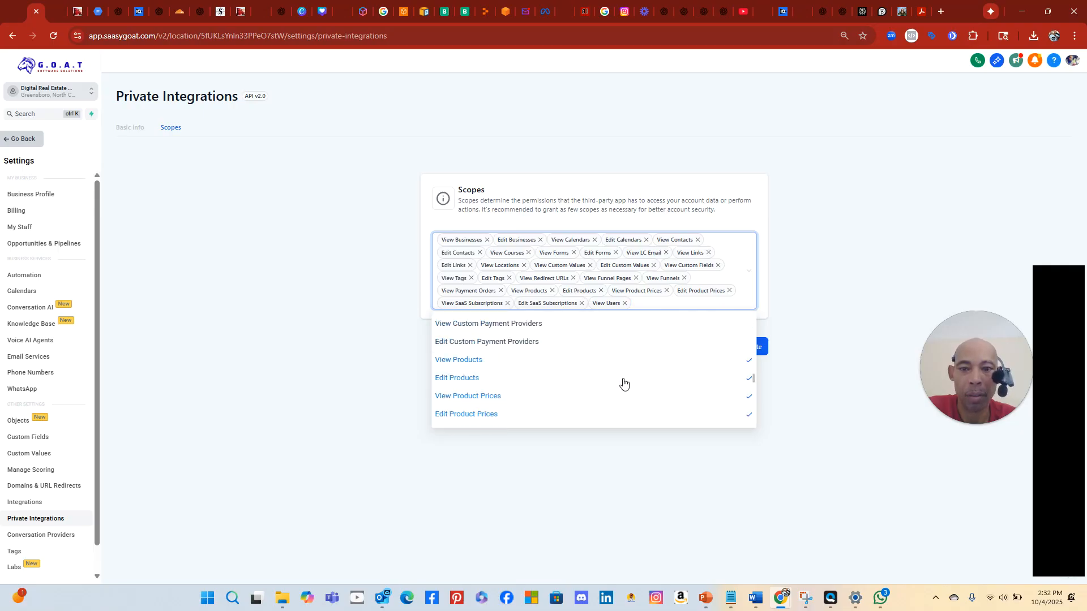
scroll(623, 383, up, 8)
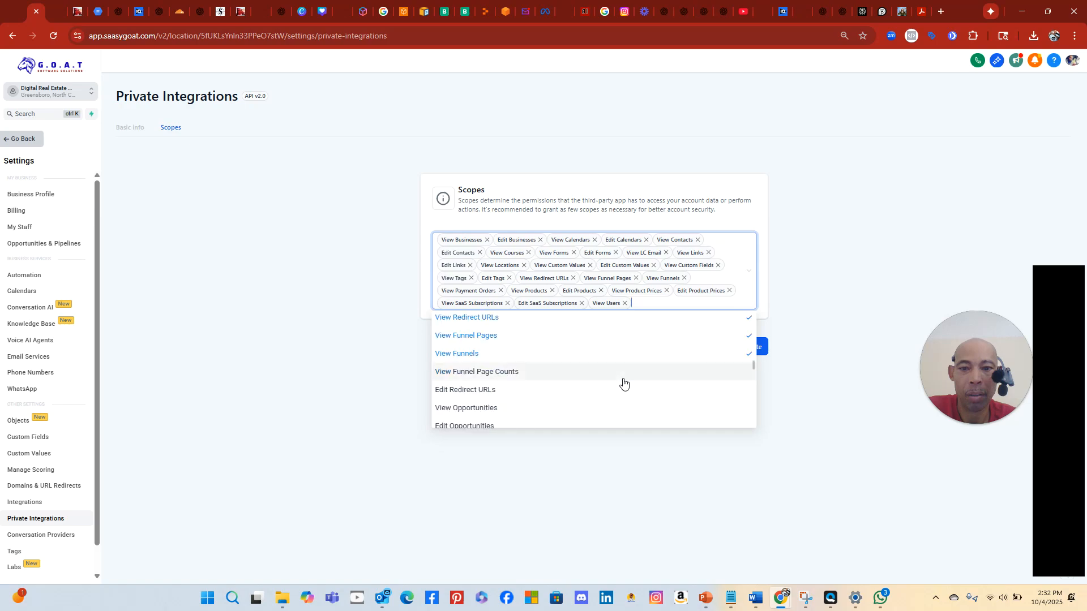
scroll(623, 383, up, 5)
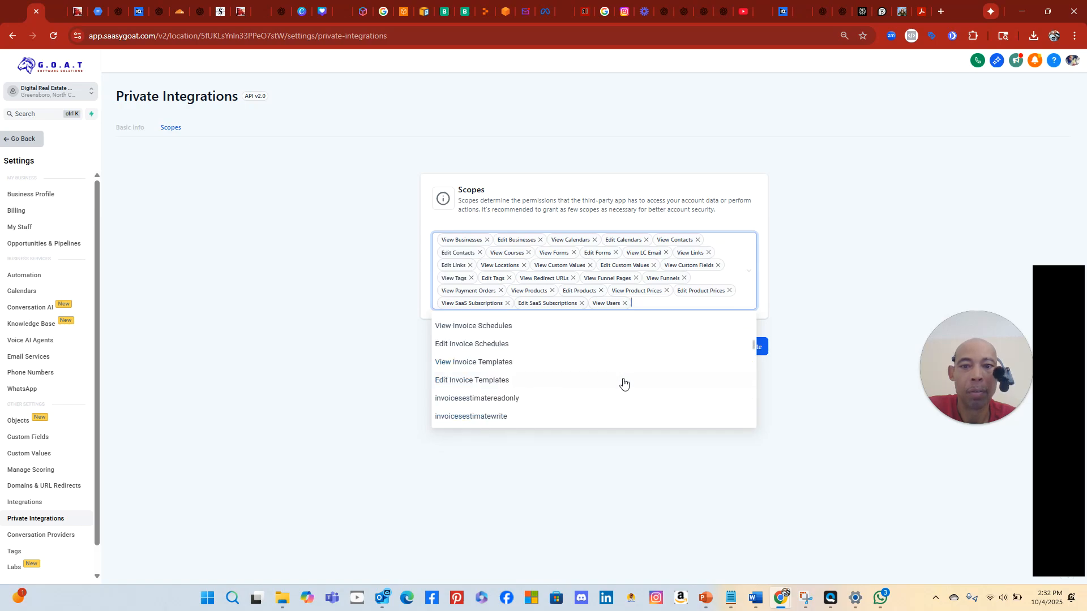
scroll(623, 384, down, 5)
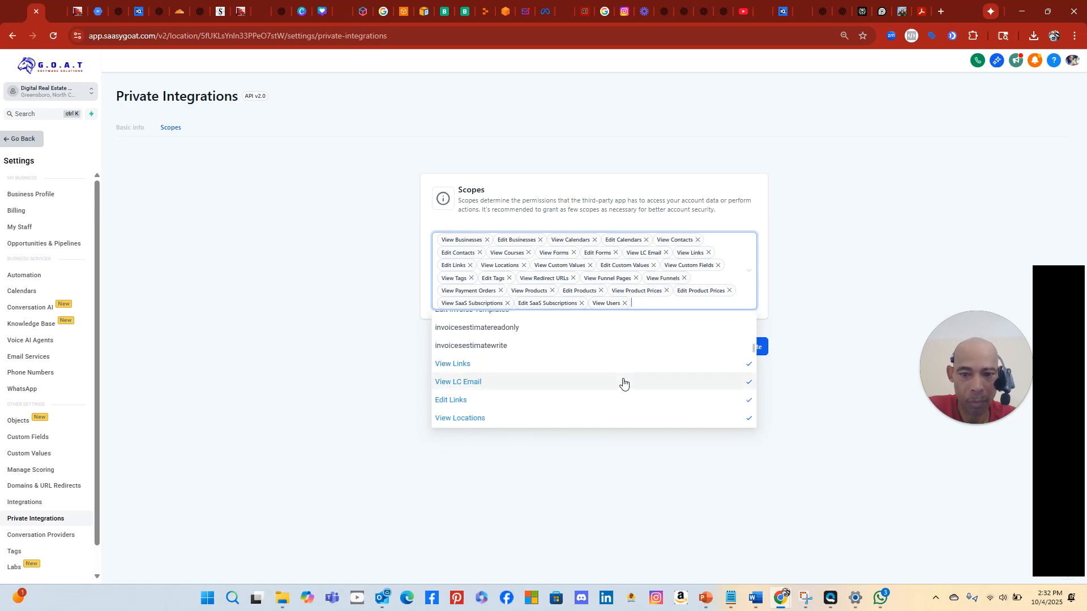
scroll(623, 384, up, 3)
scroll(624, 383, up, 10)
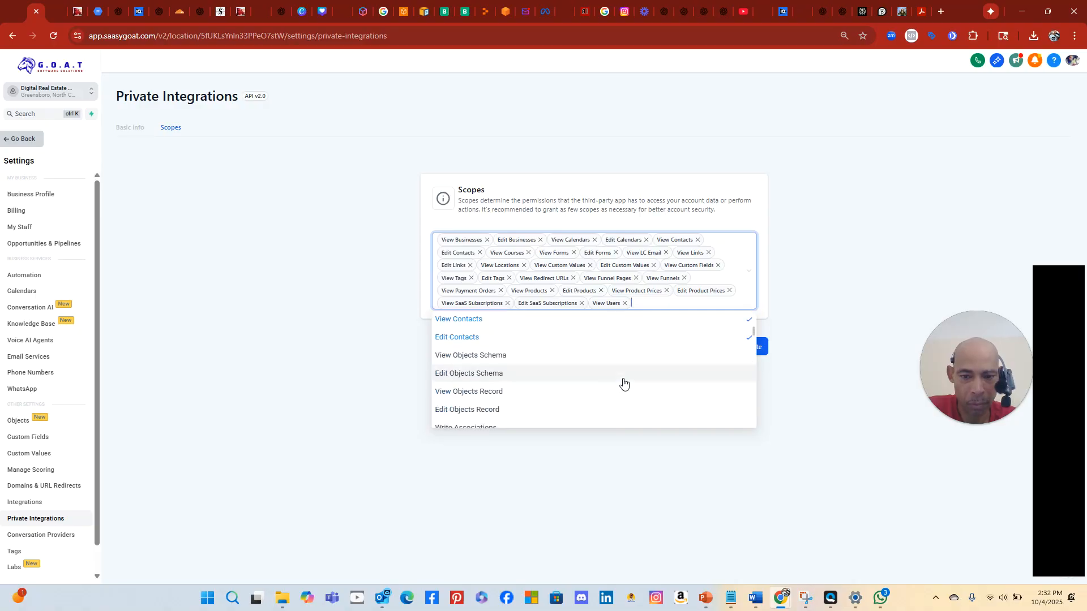
scroll(623, 384, up, 2)
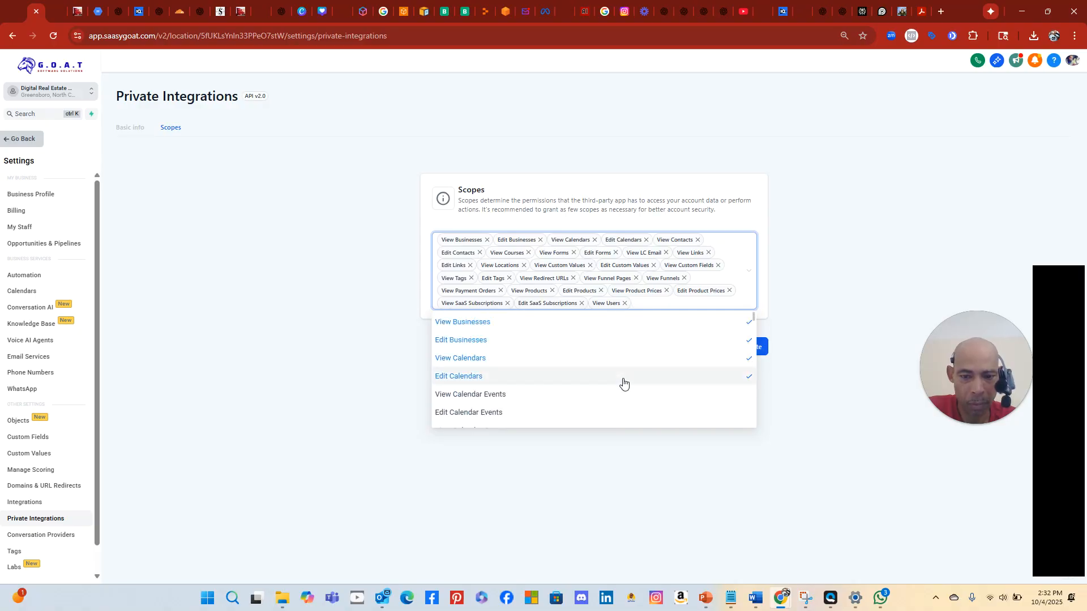
scroll(623, 384, down, 5)
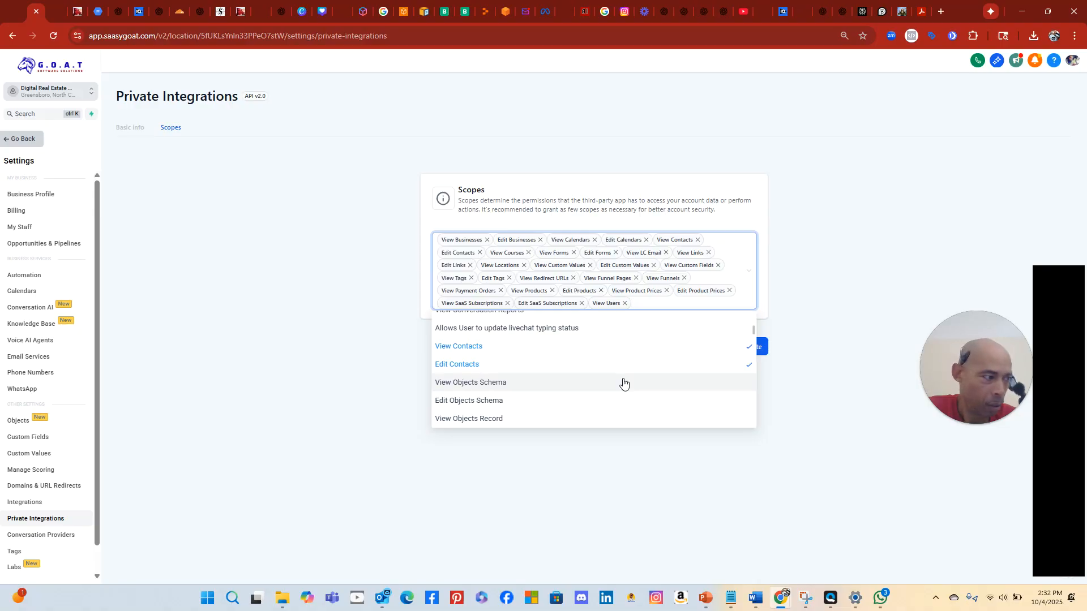
scroll(623, 383, down, 4)
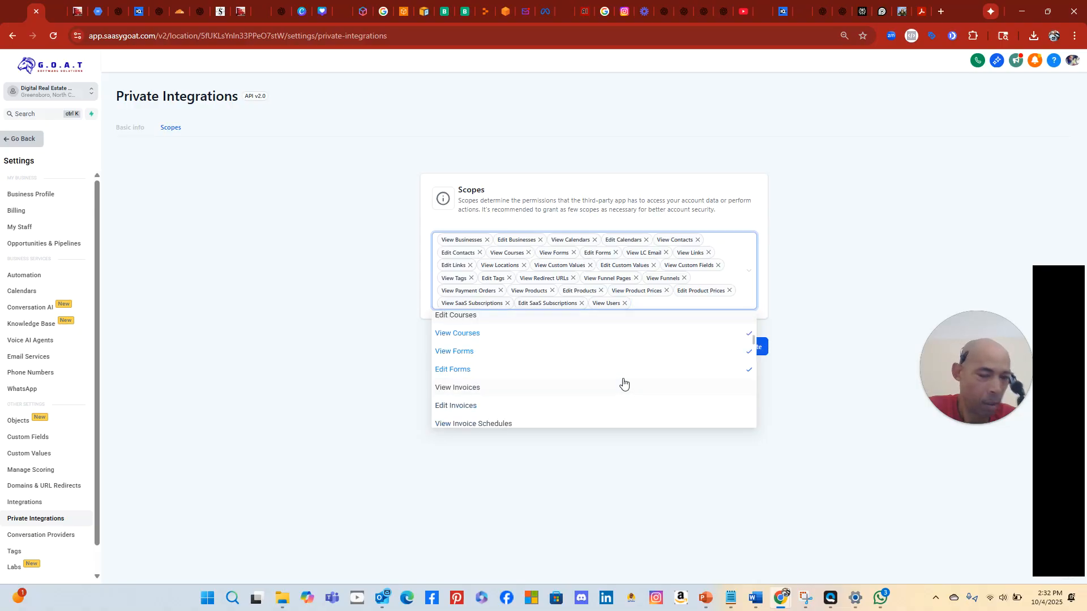
scroll(623, 384, down, 2)
scroll(623, 384, up, 2)
scroll(623, 384, down, 3)
scroll(623, 383, down, 1)
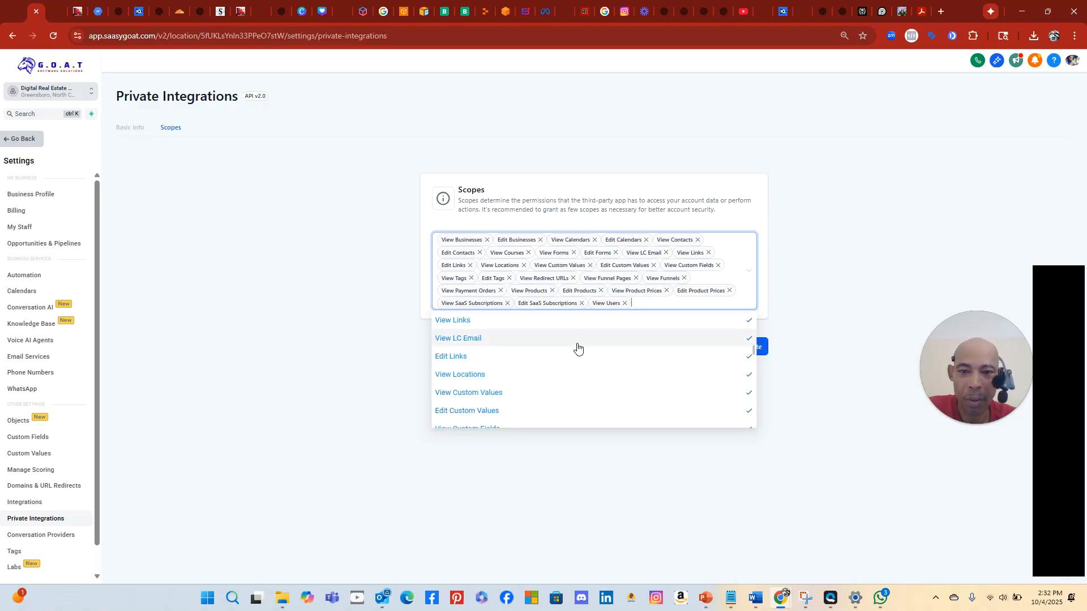
scroll(577, 347, down, 2)
scroll(577, 348, up, 1)
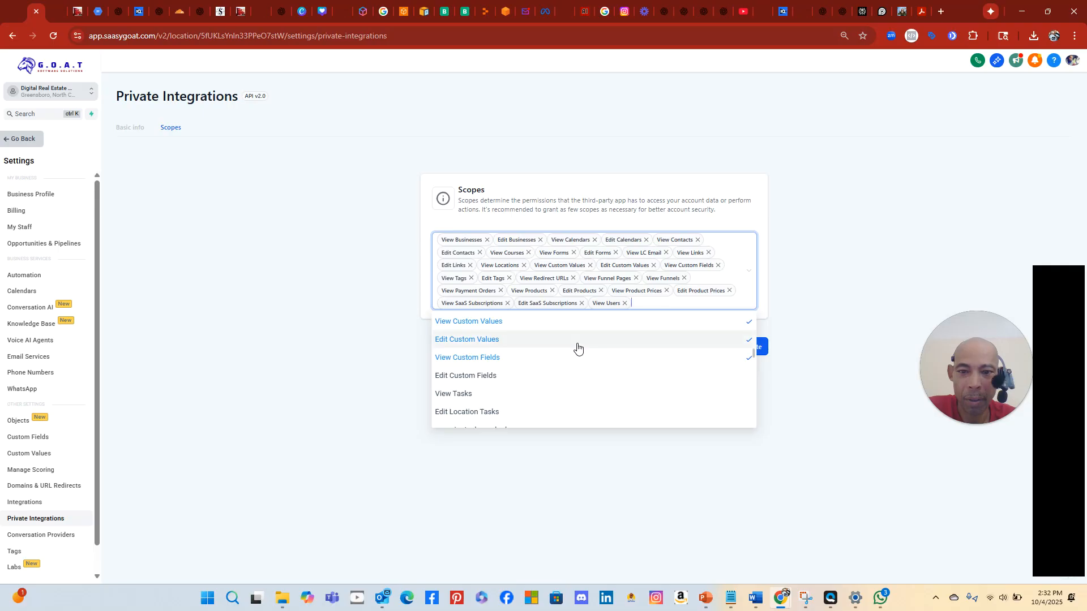
scroll(577, 348, down, 1)
scroll(577, 347, down, 1)
scroll(577, 347, down, 2)
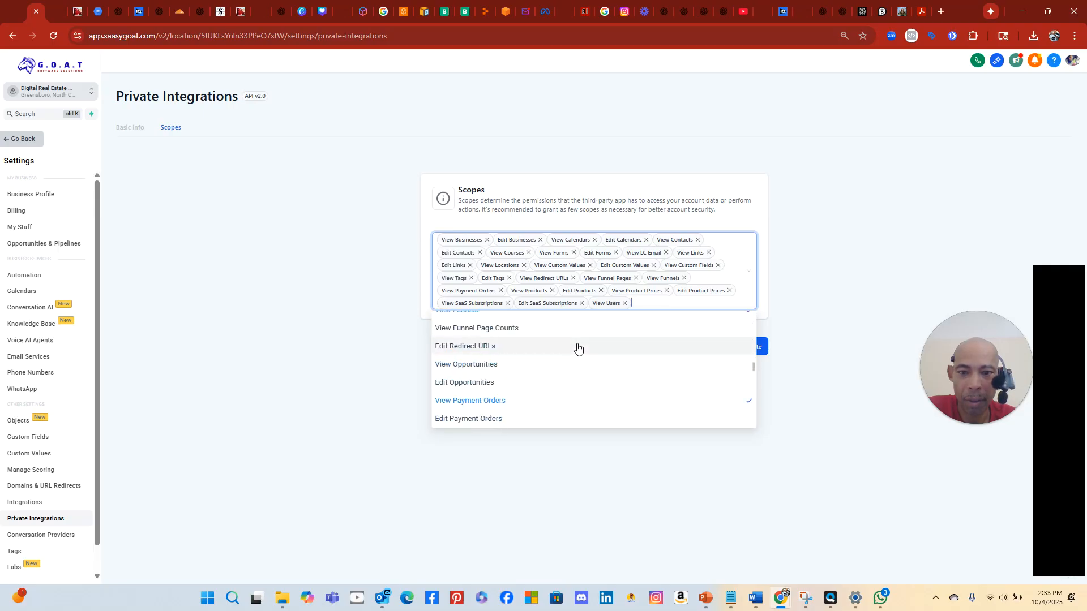
scroll(577, 347, down, 1)
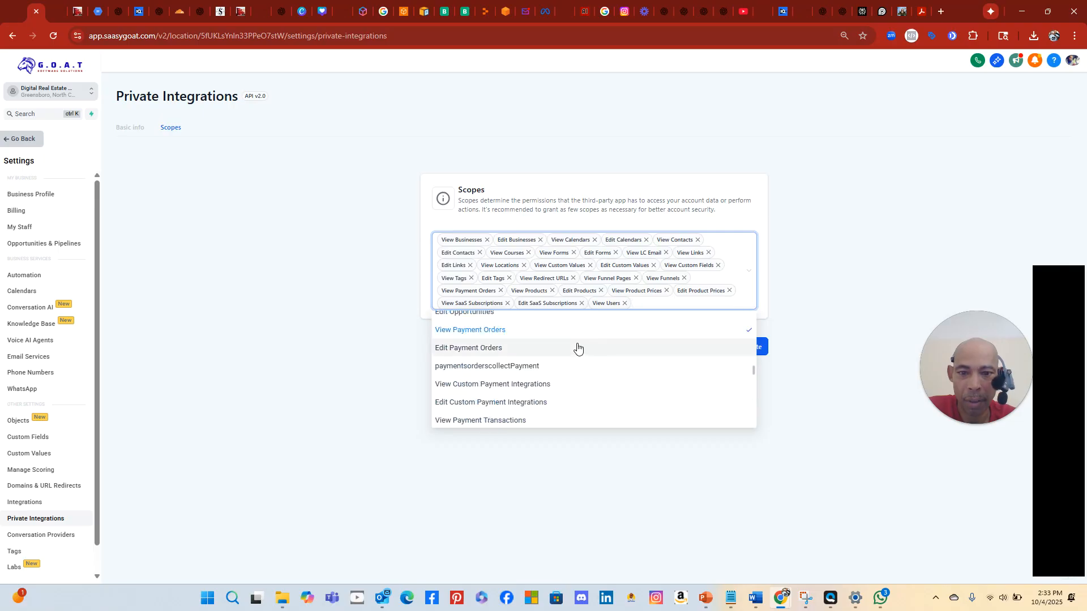
scroll(578, 347, down, 1)
scroll(577, 347, up, 1)
scroll(578, 347, up, 1)
Grant the View/Edit Opportunities and View Workflows scopes
click(579, 364)
click(579, 382)
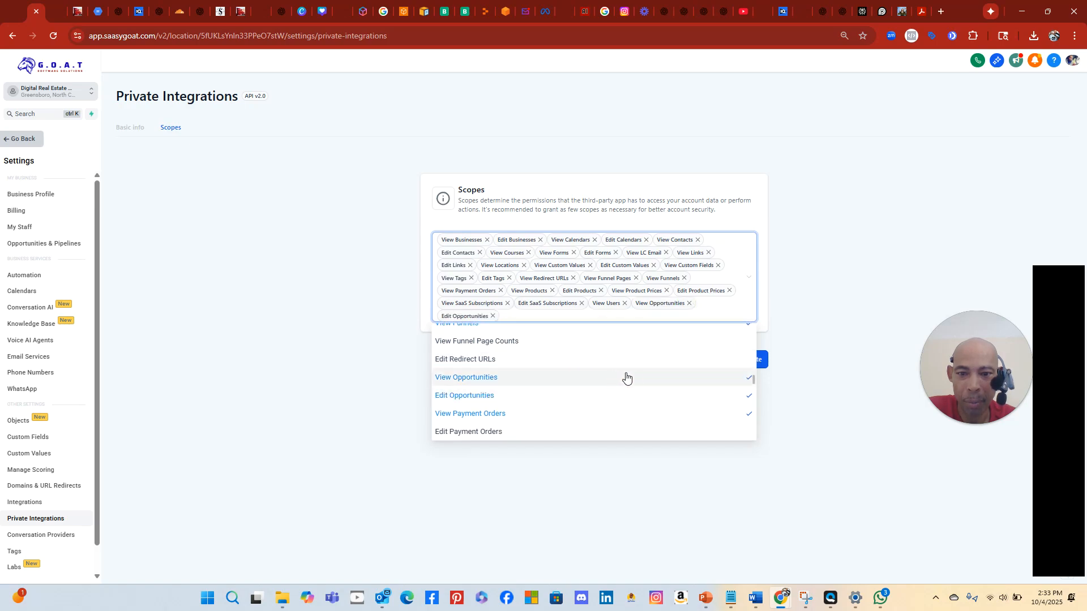
scroll(633, 376, down, 3)
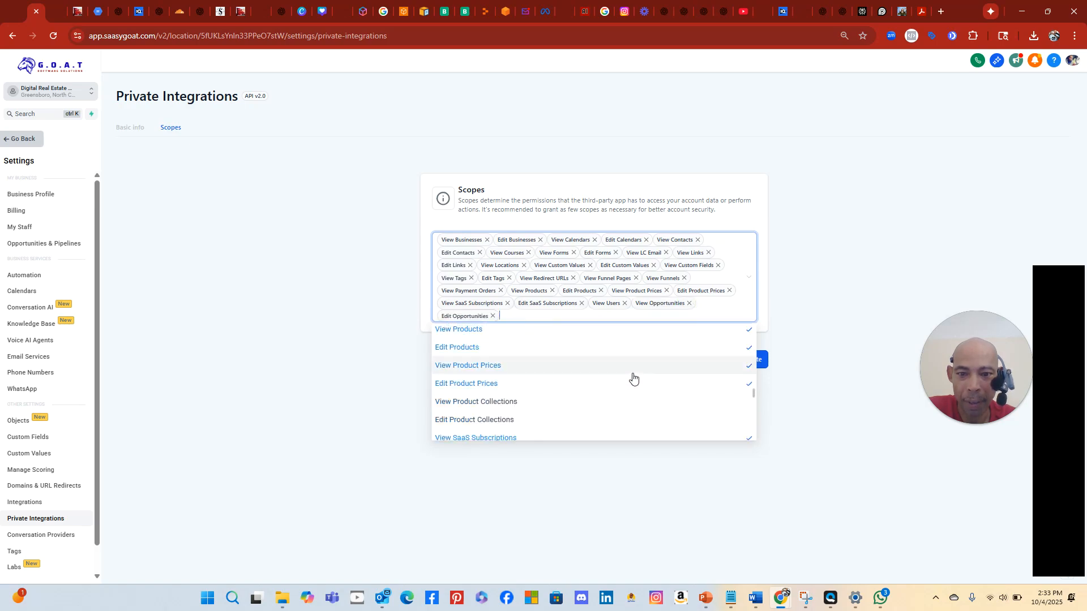
scroll(633, 377, down, 1)
scroll(632, 378, down, 1)
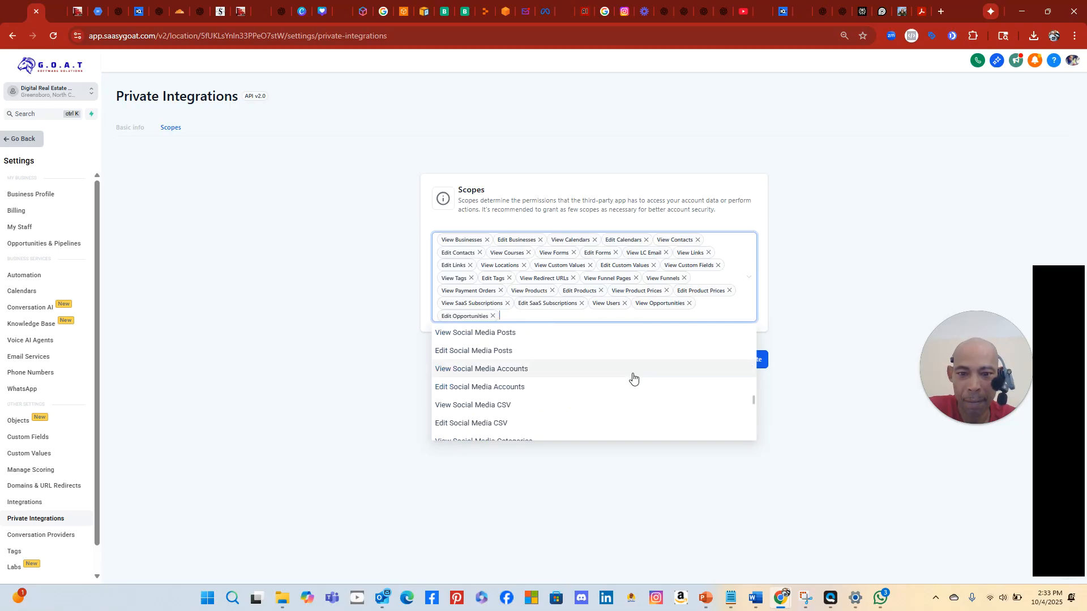
scroll(632, 377, down, 1)
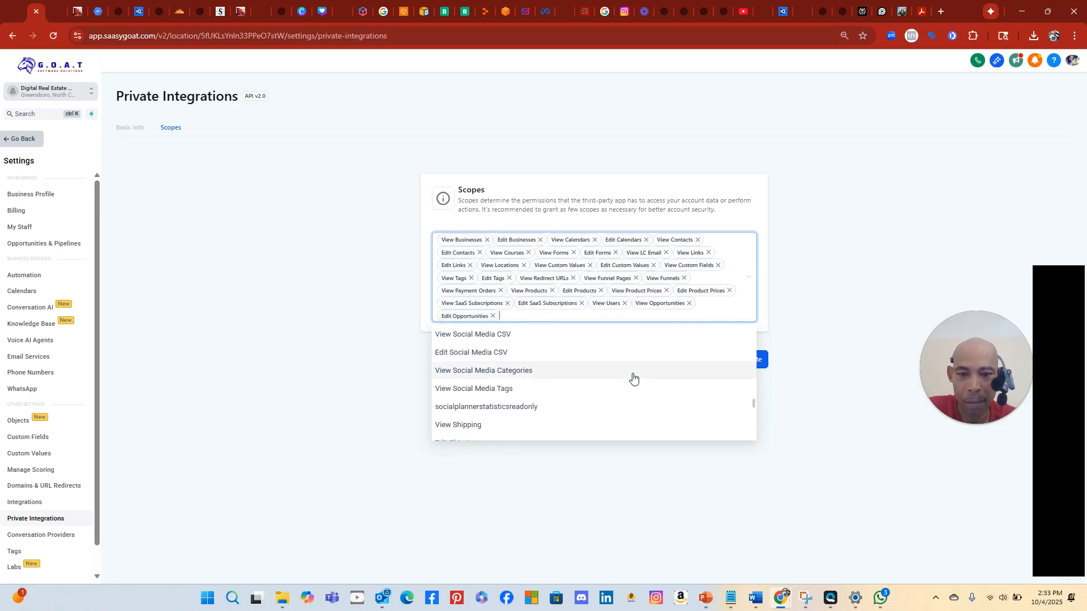
scroll(633, 377, down, 1)
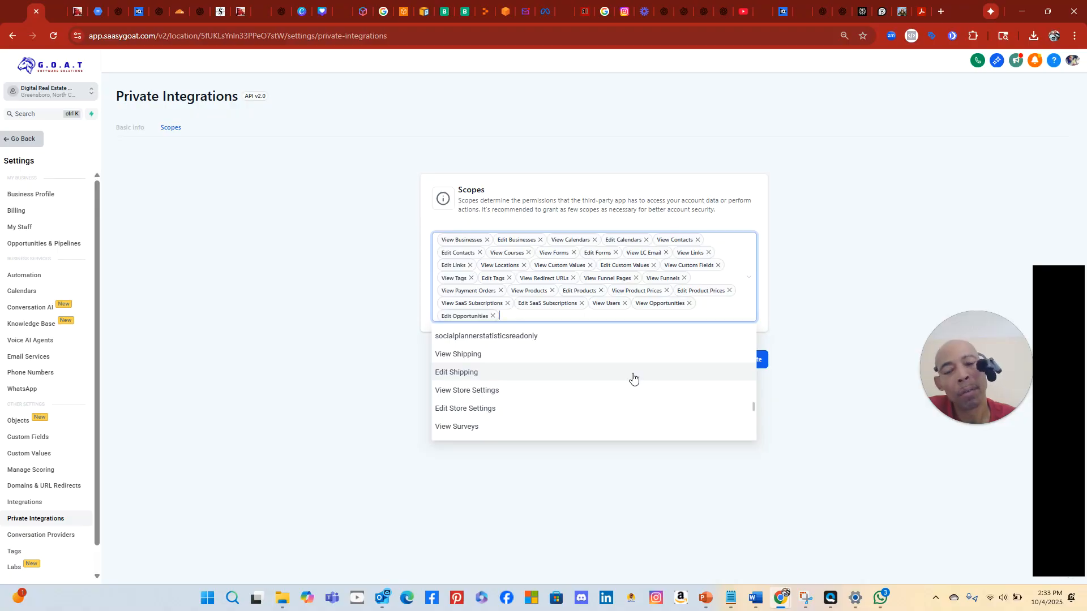
scroll(633, 377, down, 1)
scroll(632, 378, down, 1)
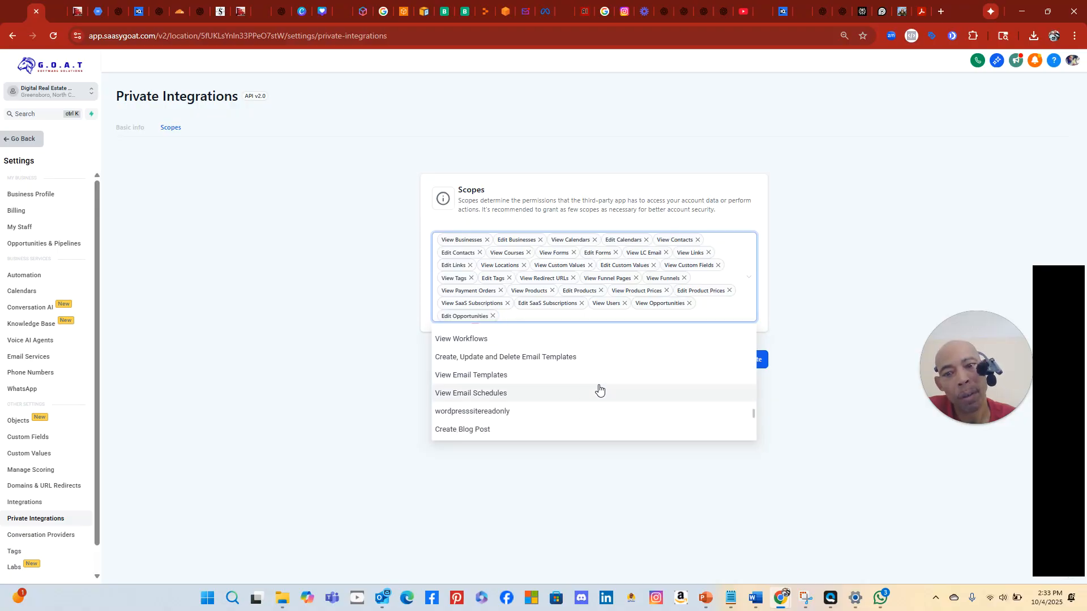
click(598, 340)
Add the Add/Edit and View Knowledge Base scopes and close the scope list
scroll(610, 397, down, 1)
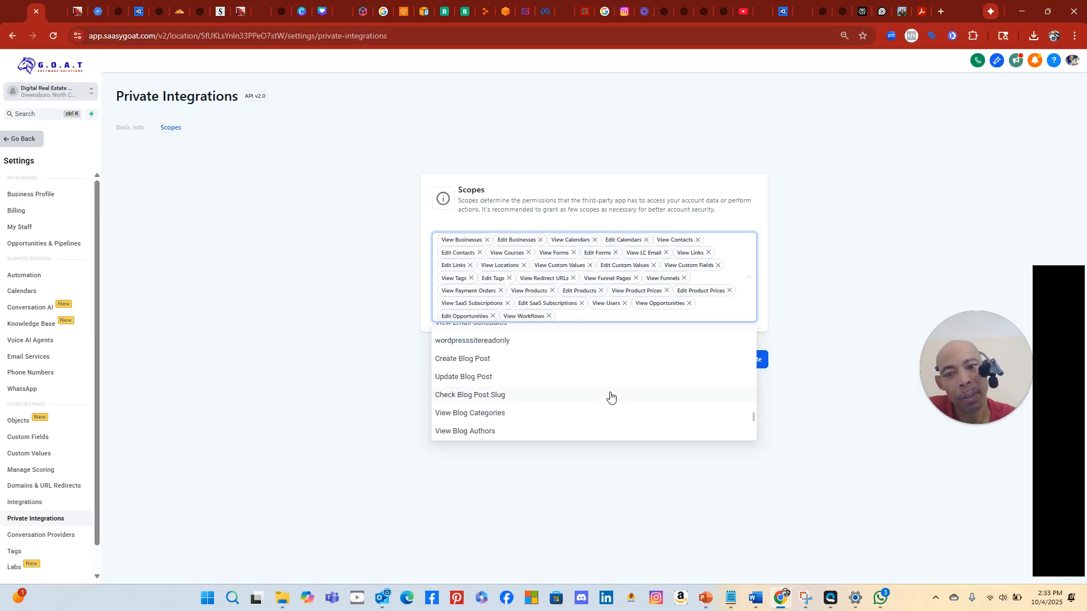
scroll(610, 397, down, 1)
scroll(610, 397, down, 1)
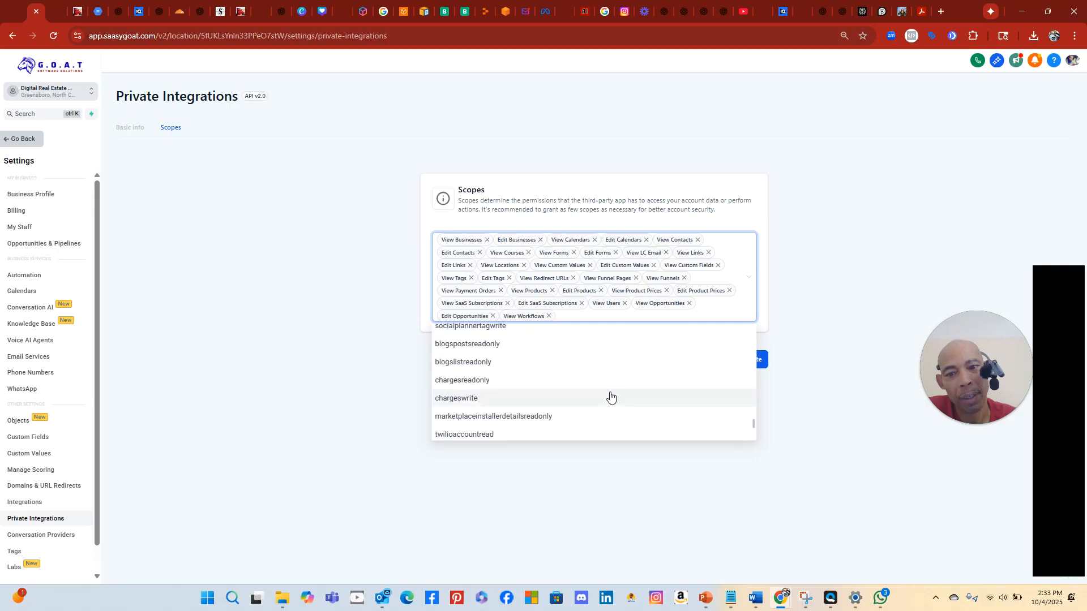
scroll(610, 397, down, 1)
scroll(610, 397, down, 1)
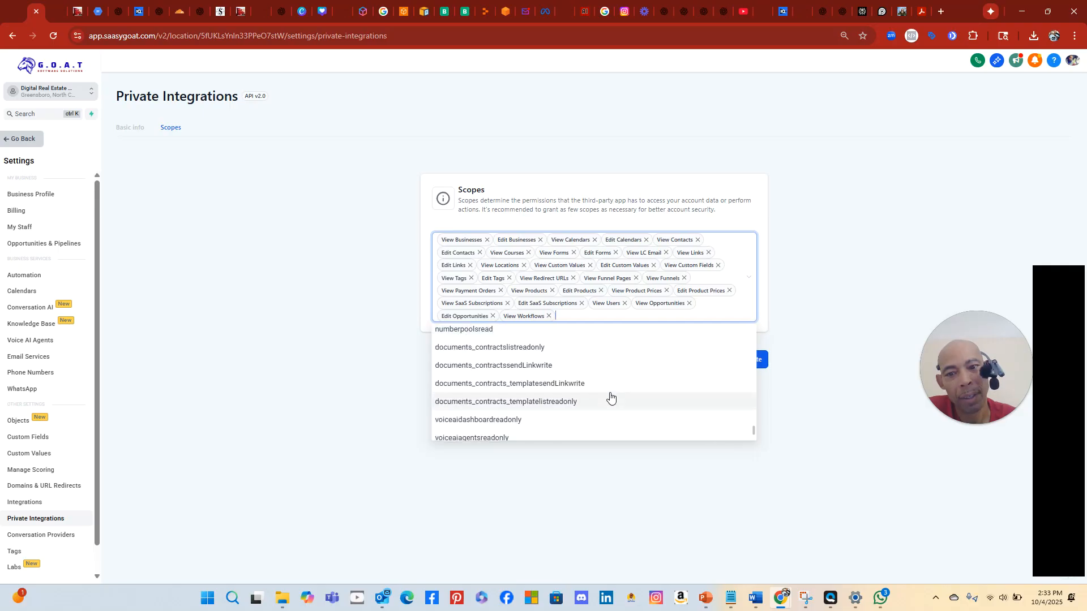
scroll(610, 397, down, 1)
scroll(610, 397, up, 2)
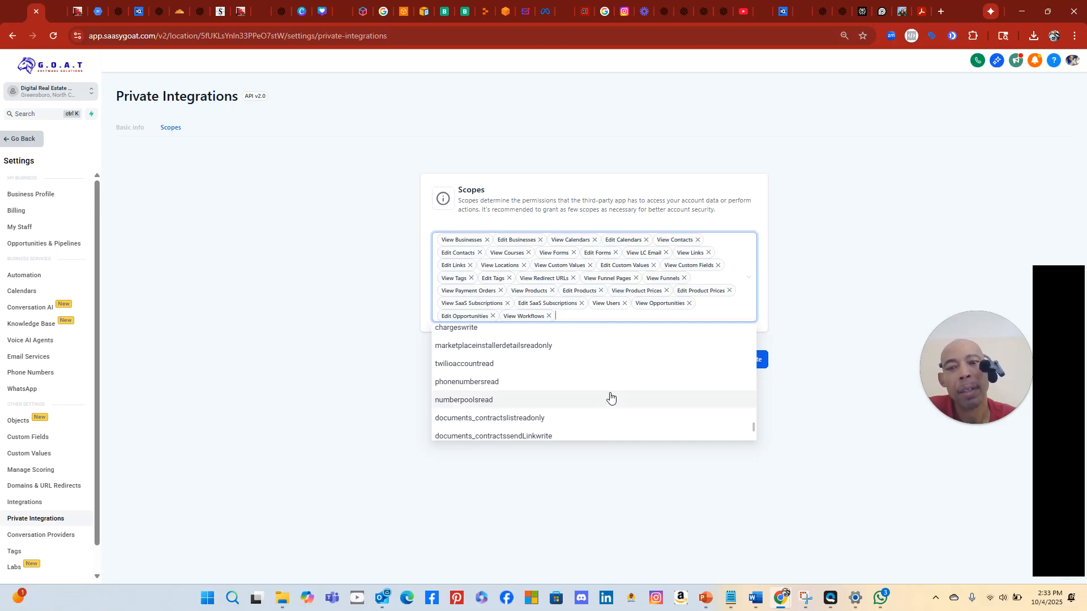
scroll(610, 397, down, 3)
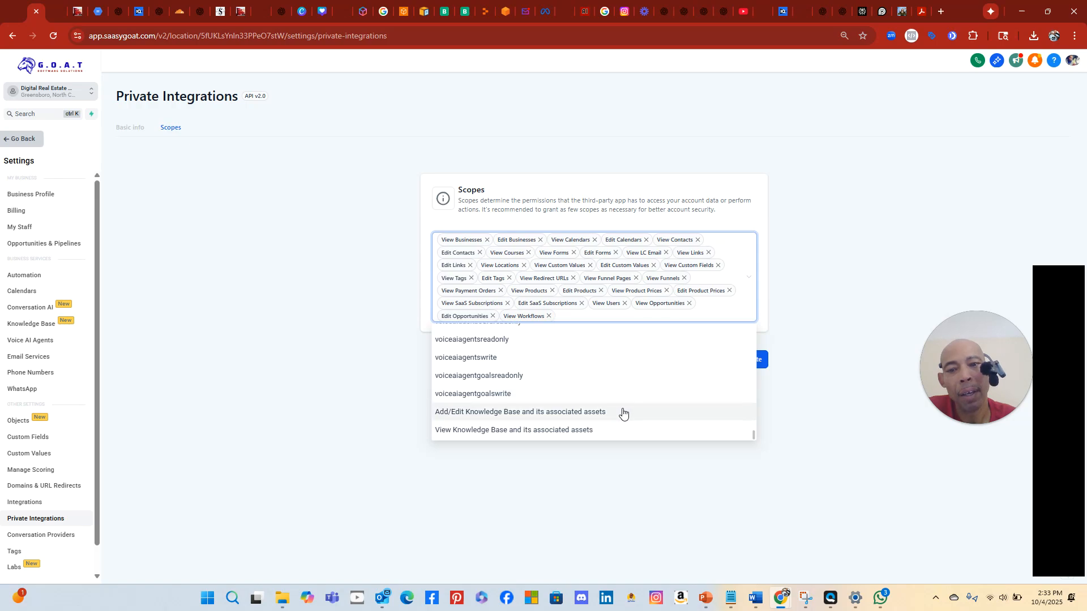
click(626, 417)
click(622, 431)
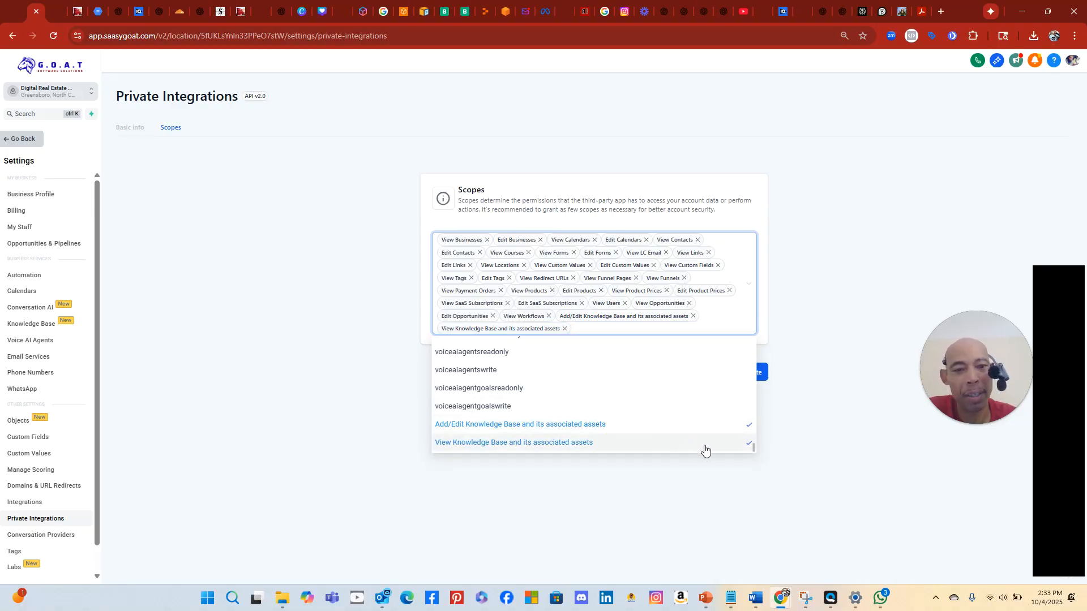
click(728, 492)
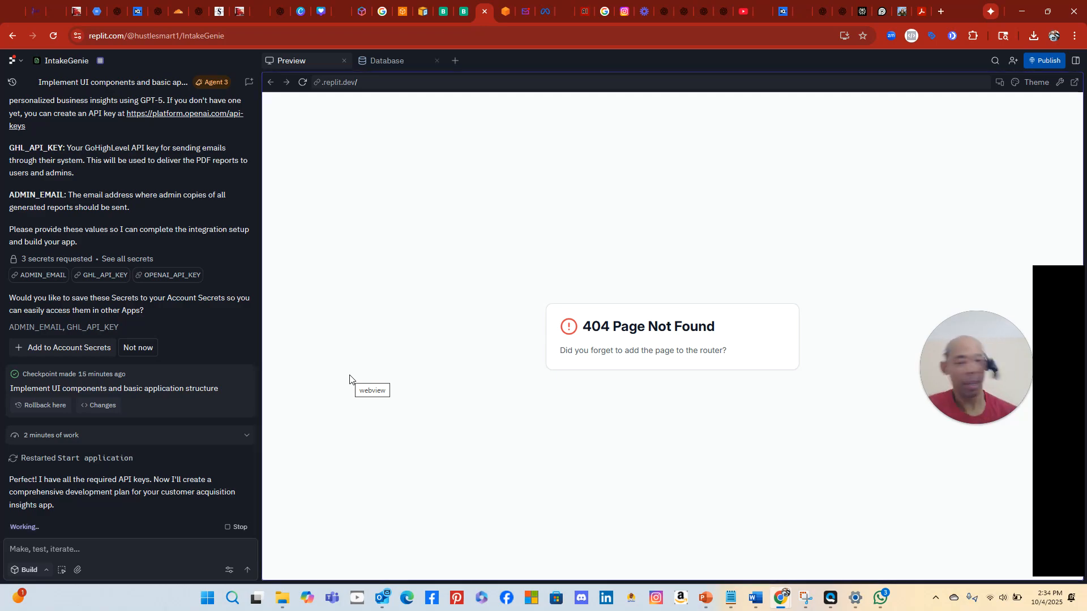
Type 'i have to give you the openai key' in the Agent chat input
scroll(64, 212, up, 4)
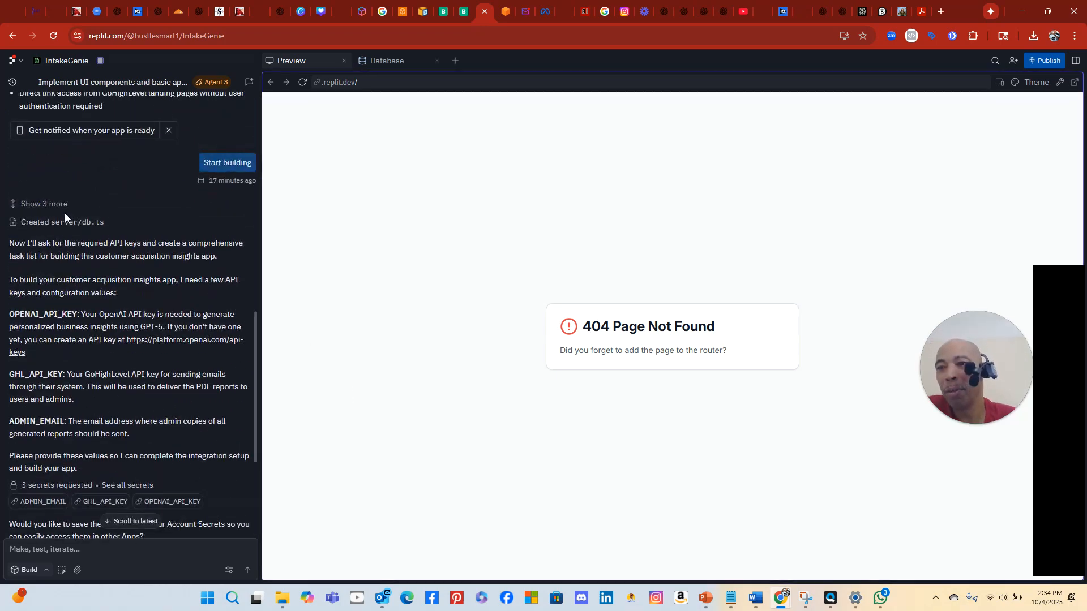
scroll(64, 213, up, 8)
scroll(64, 210, down, 7)
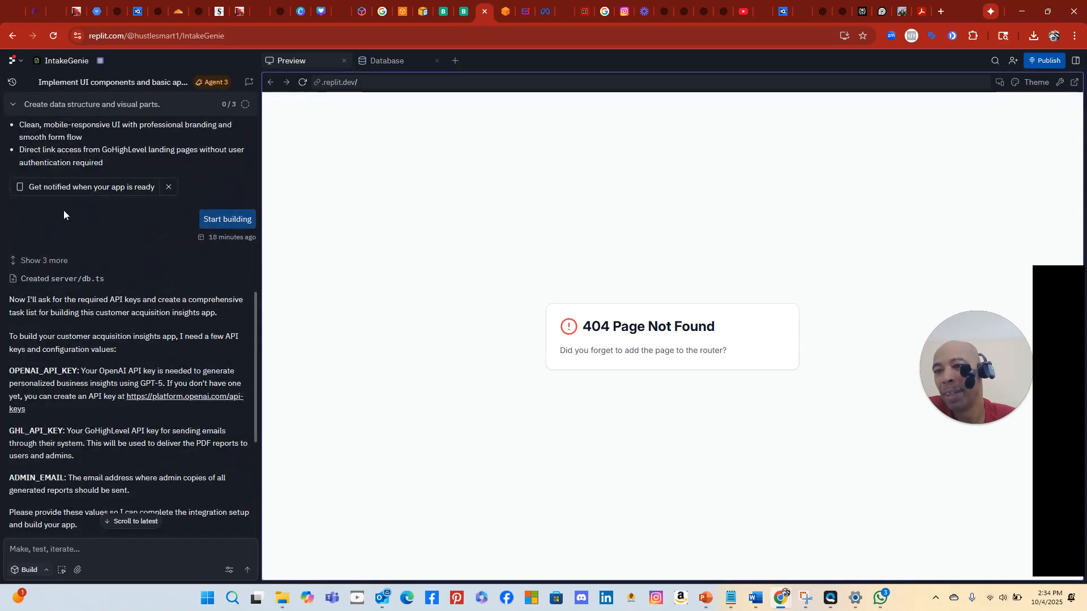
scroll(63, 209, down, 3)
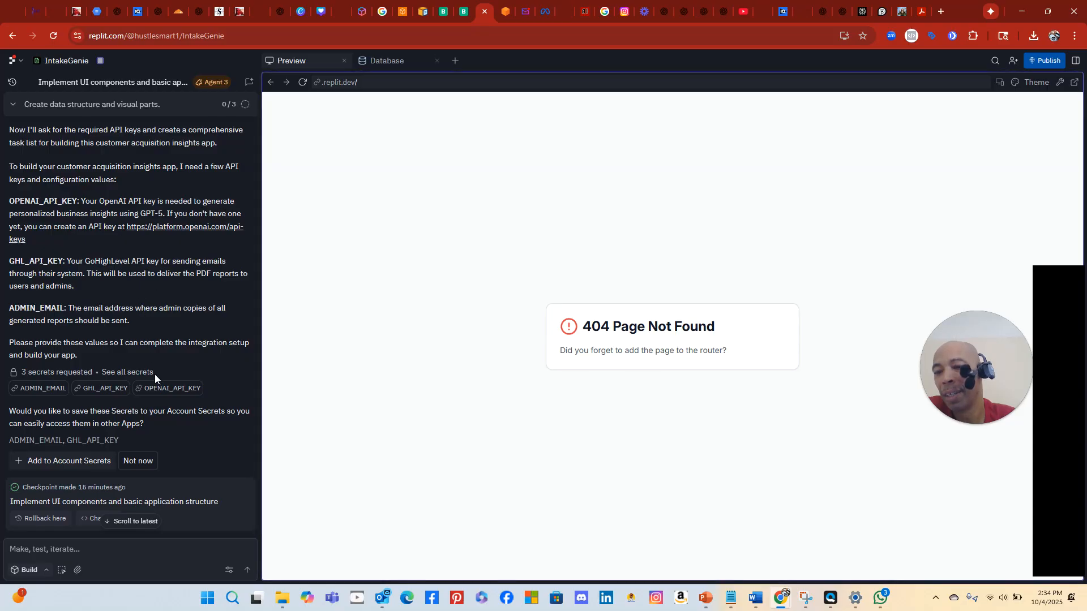
scroll(158, 379, down, 1)
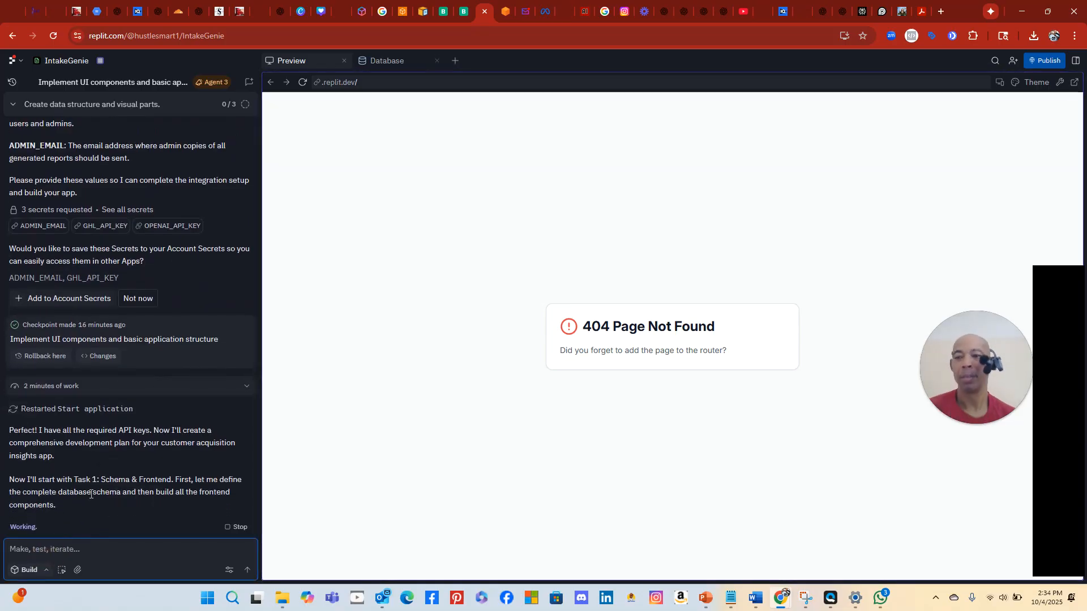
text(i have )
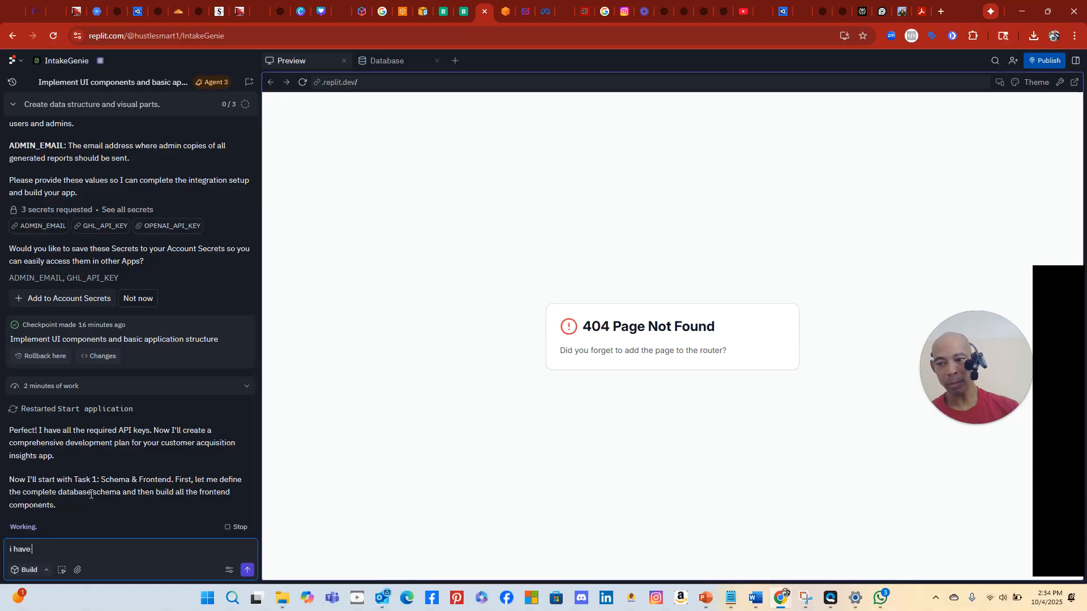
text(to give you the openai)
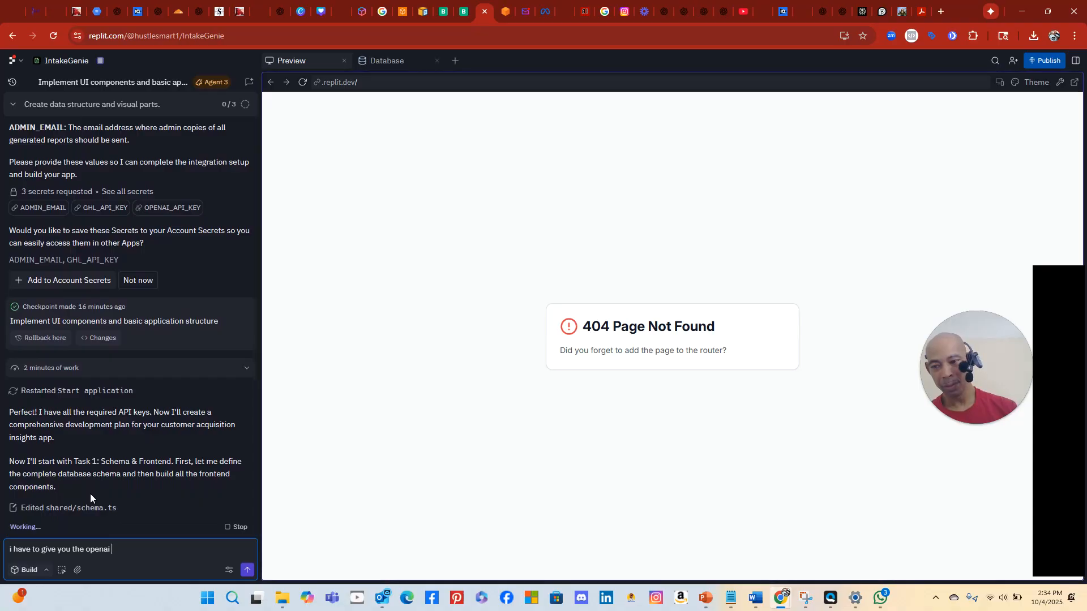
text( key)
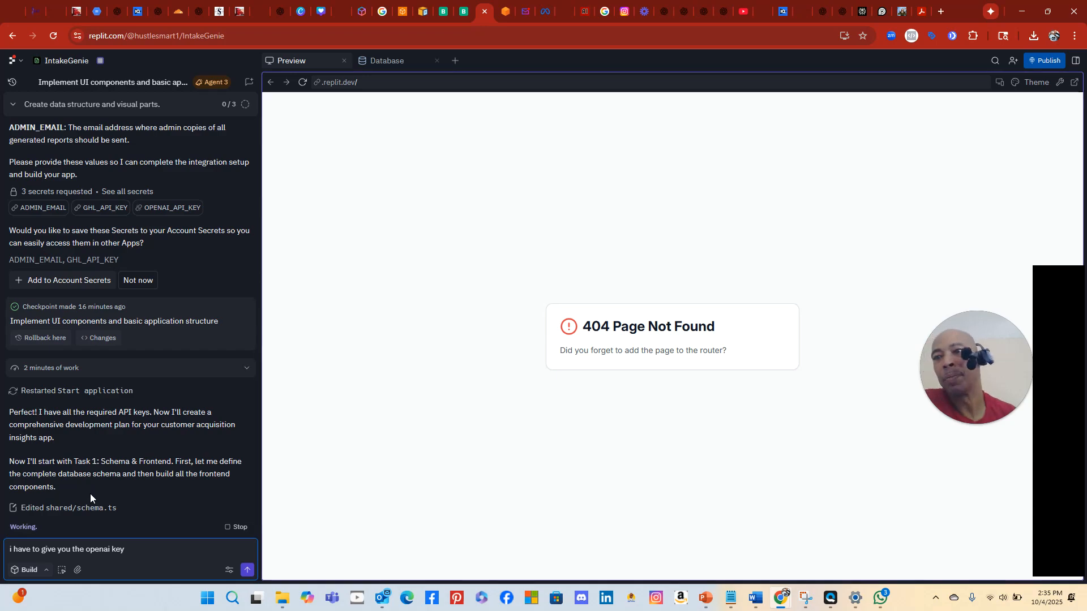
Select the OPENAI_API_KEY secret name in the chat
click(163, 209)
double_click(138, 212)
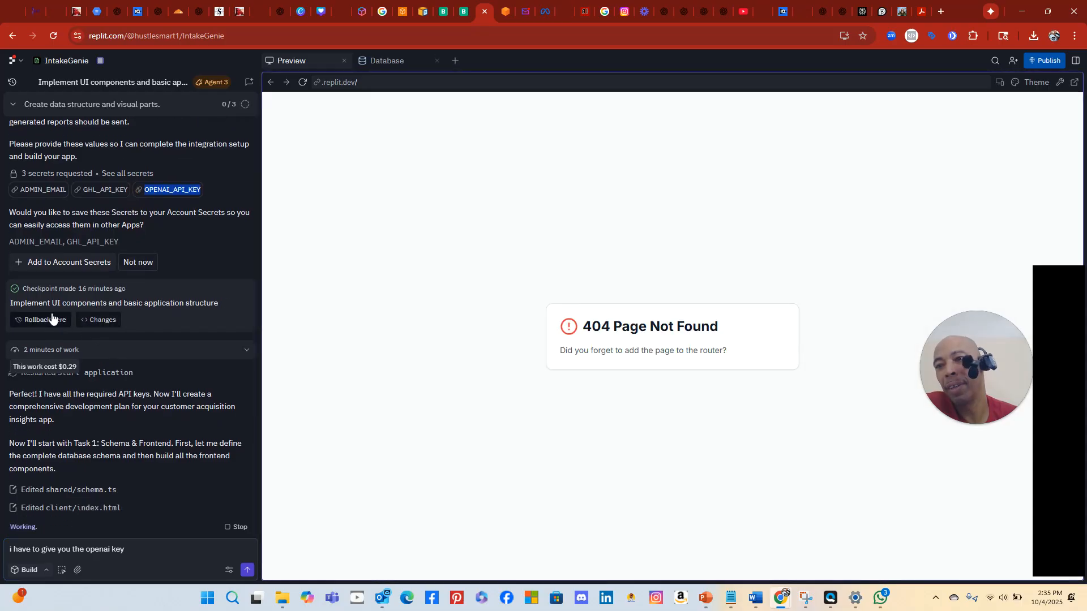
scroll(132, 189, up, 5)
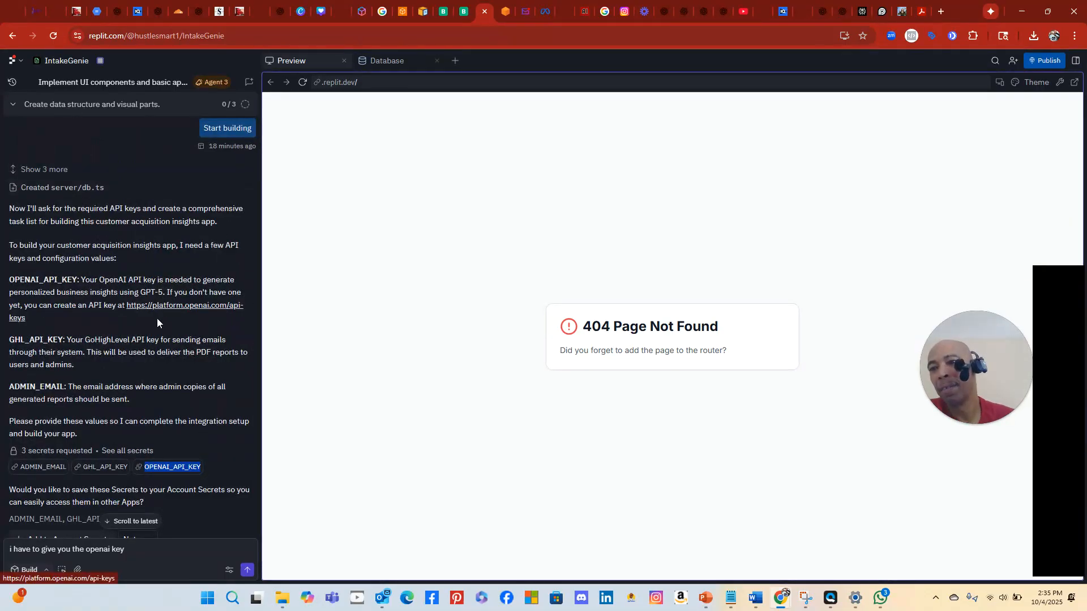
scroll(174, 439, down, 3)
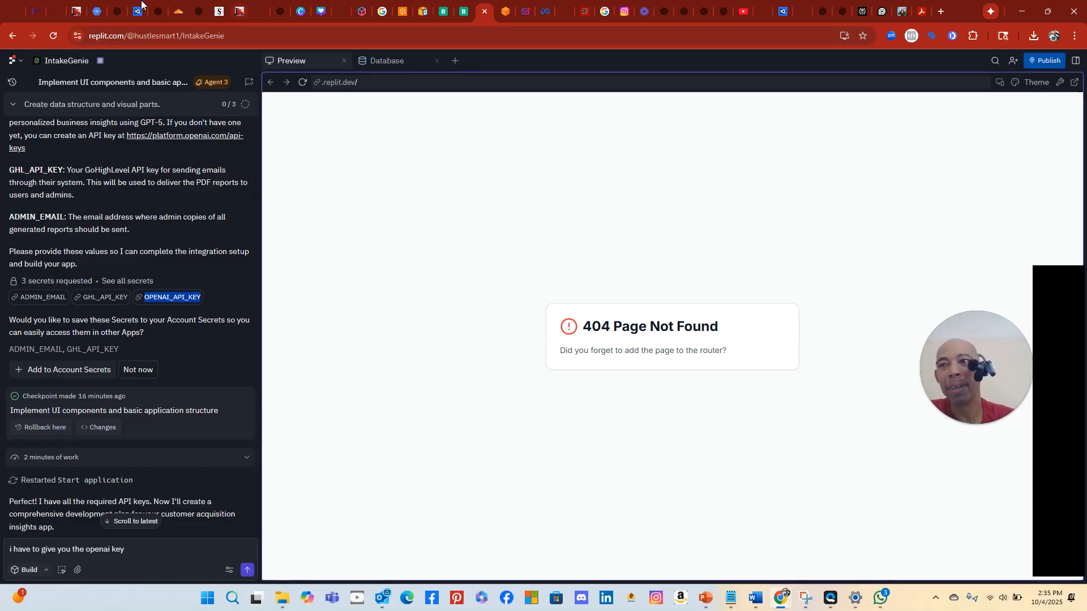
Navigate the browser tab to the 'Overview - OpenAI API' docs page via openai.com
click(56, 12)
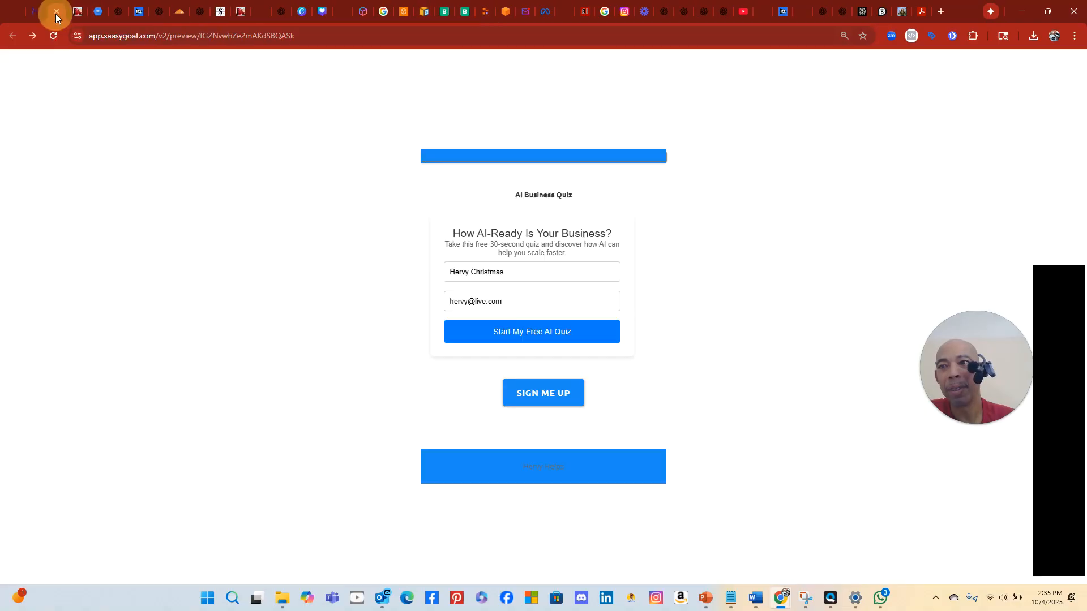
click(209, 35)
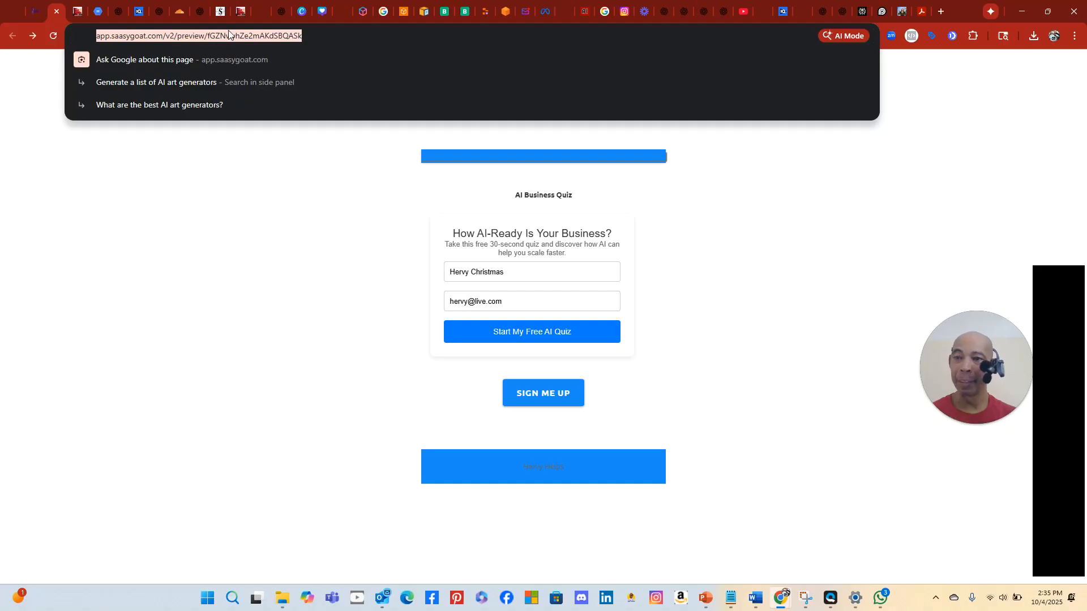
text(open)
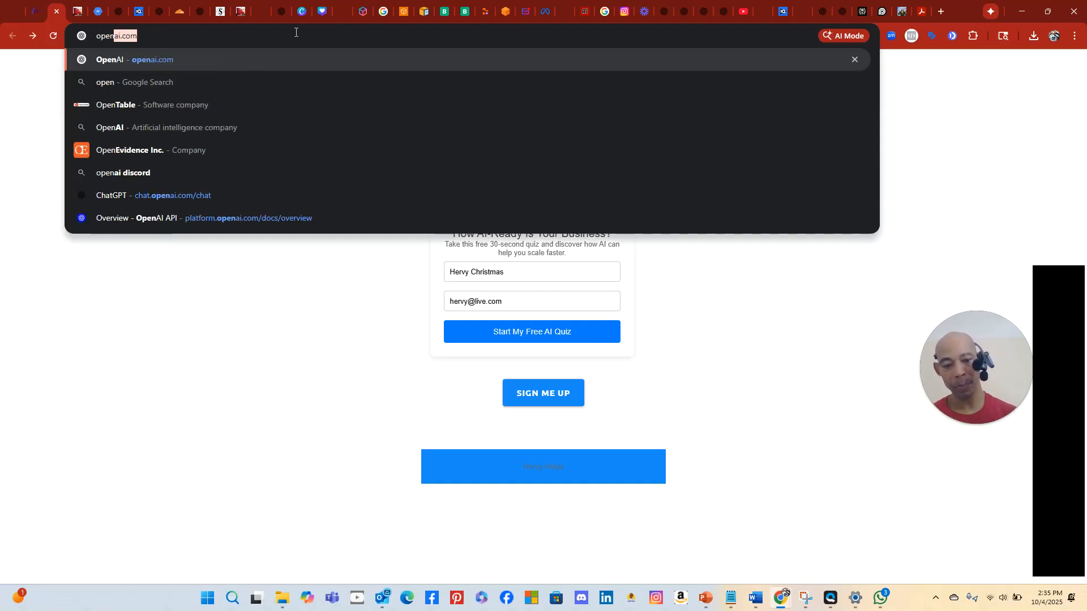
click(160, 218)
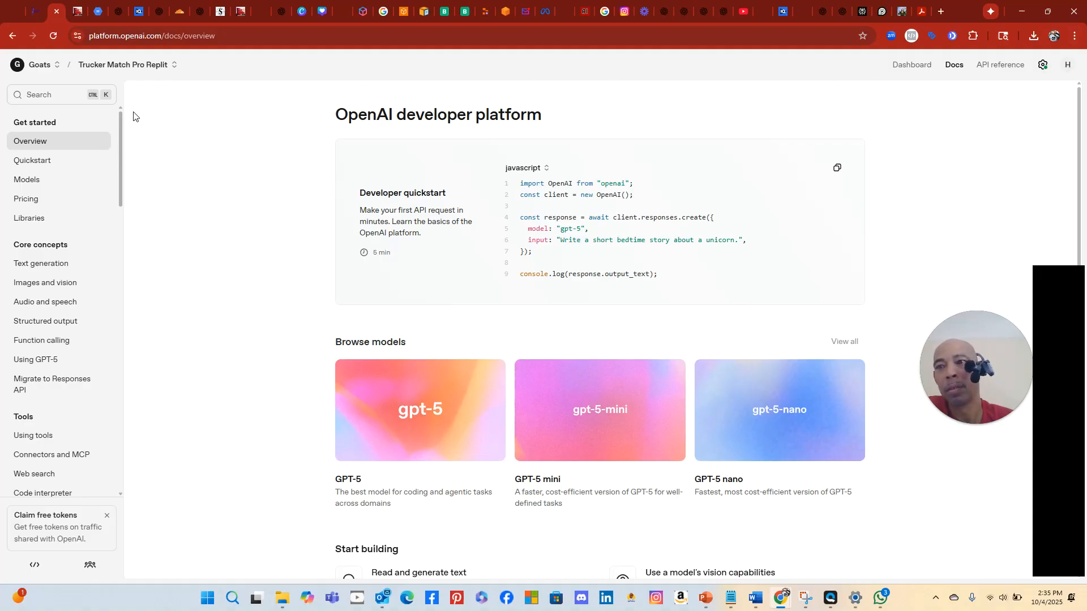
Create a new OpenAI project named 'intake.MoreCustomersMoreClients - Replit'
click(146, 65)
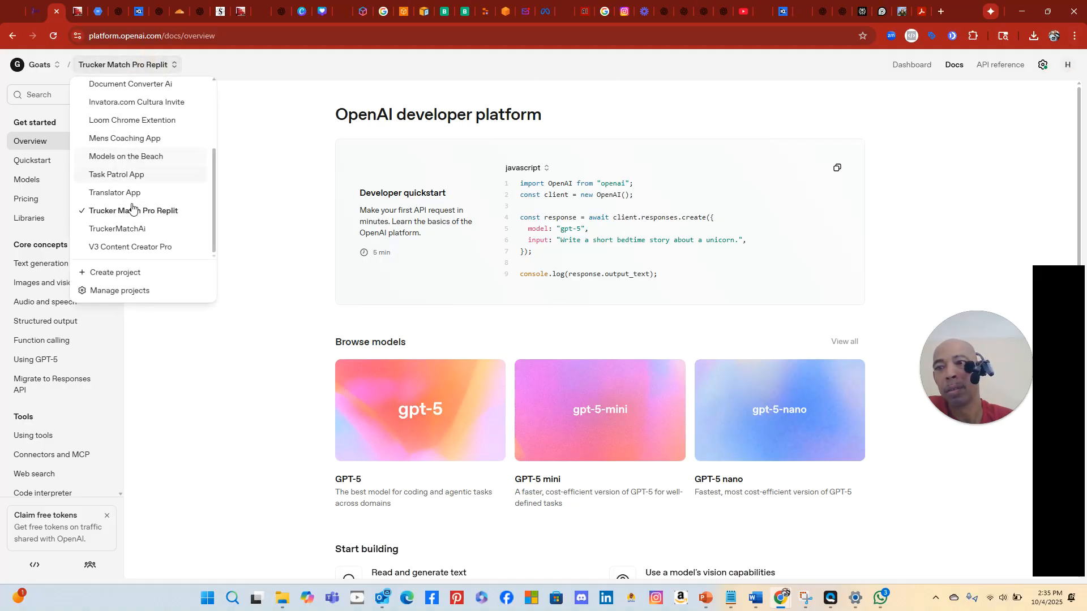
click(125, 272)
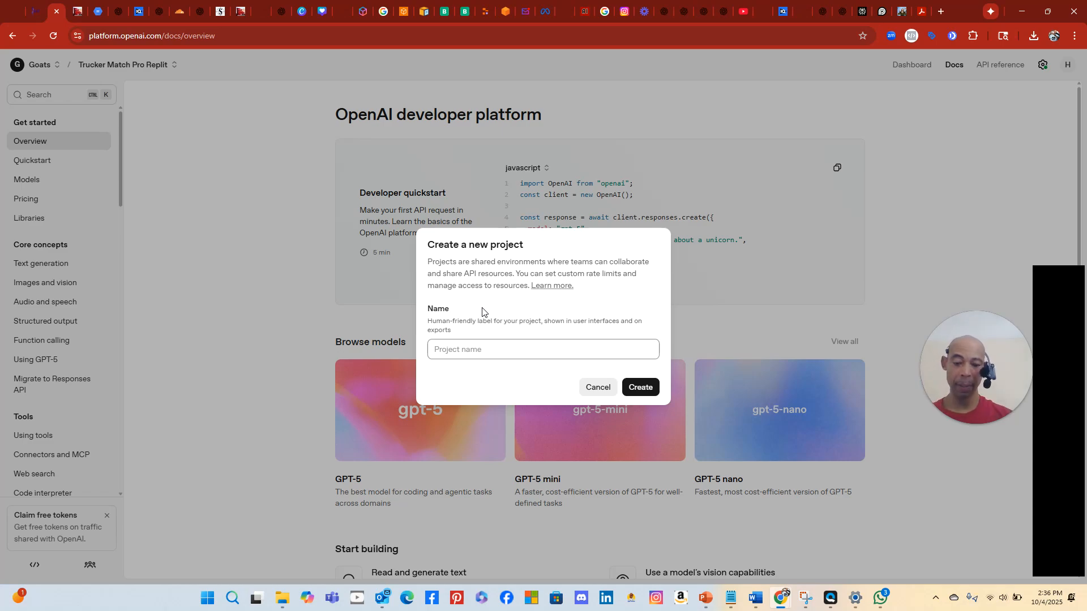
text(Mor)
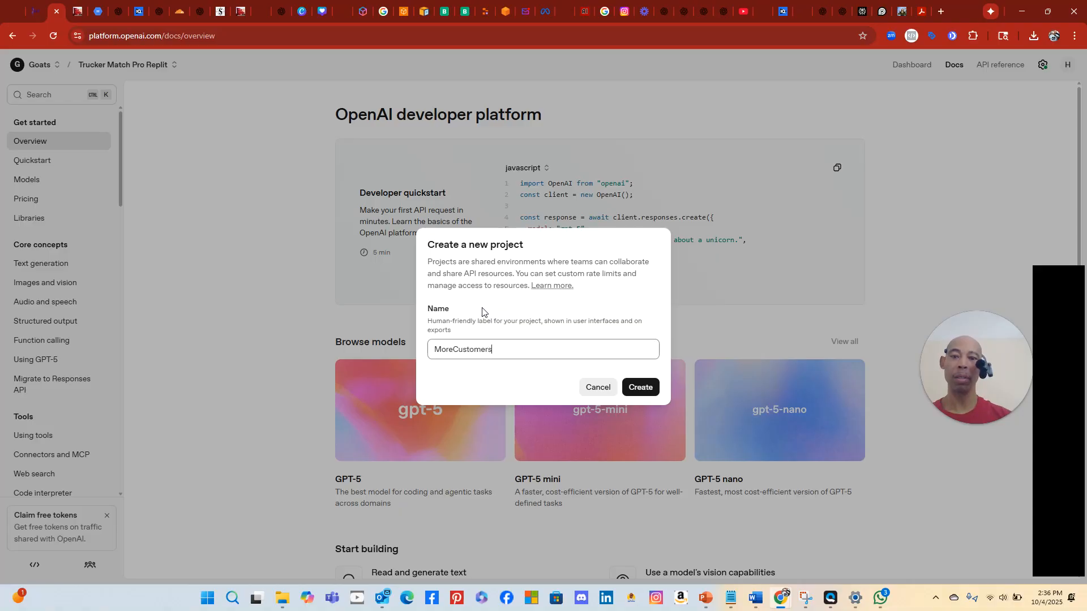
text(eCustomersMoreClients - Replit)
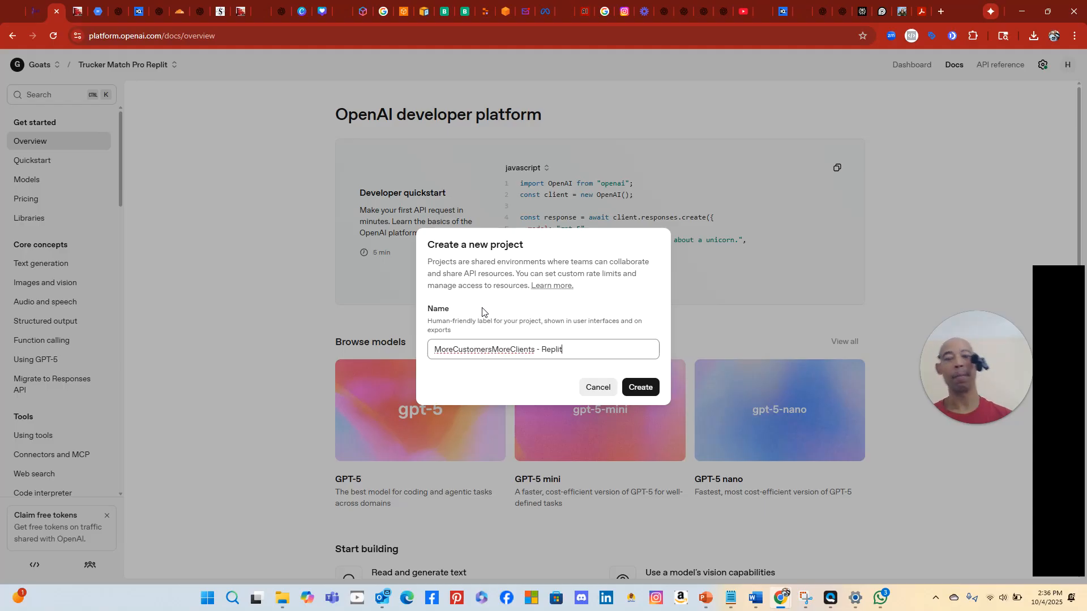
click(439, 350)
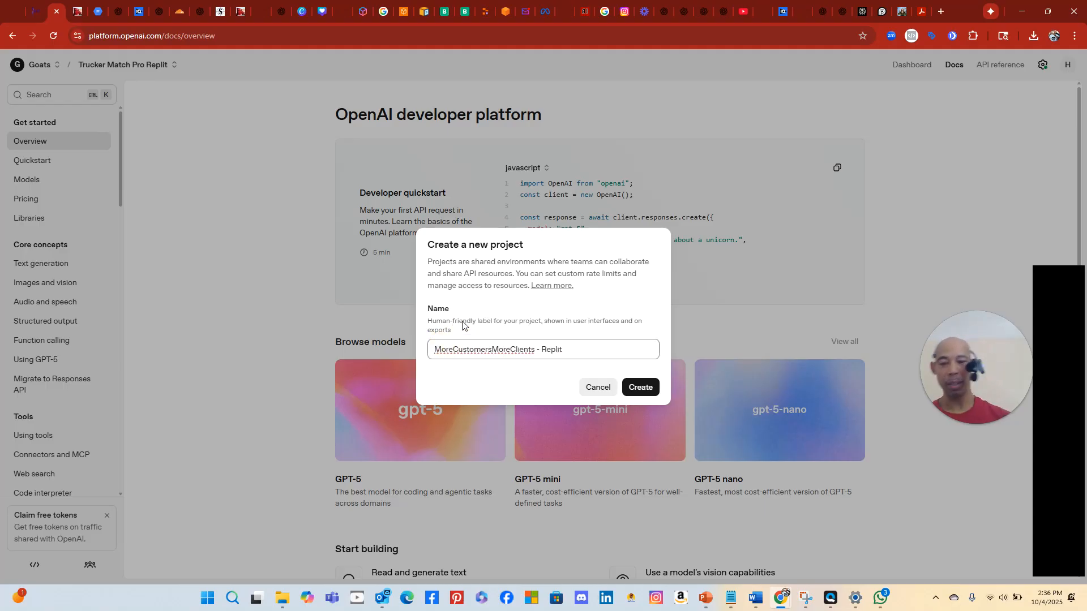
text(intake.)
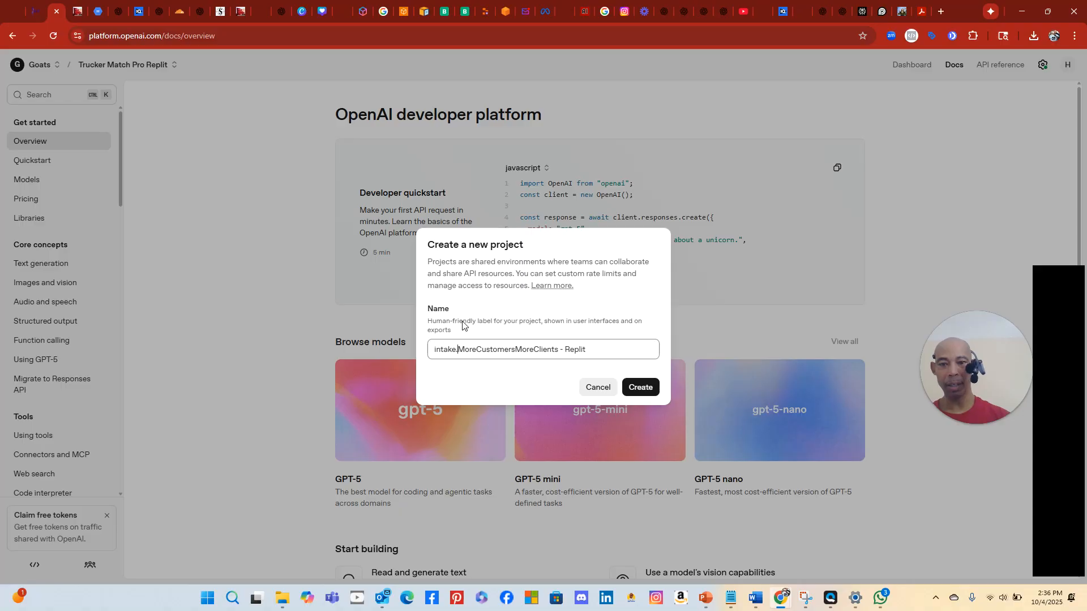
click(644, 386)
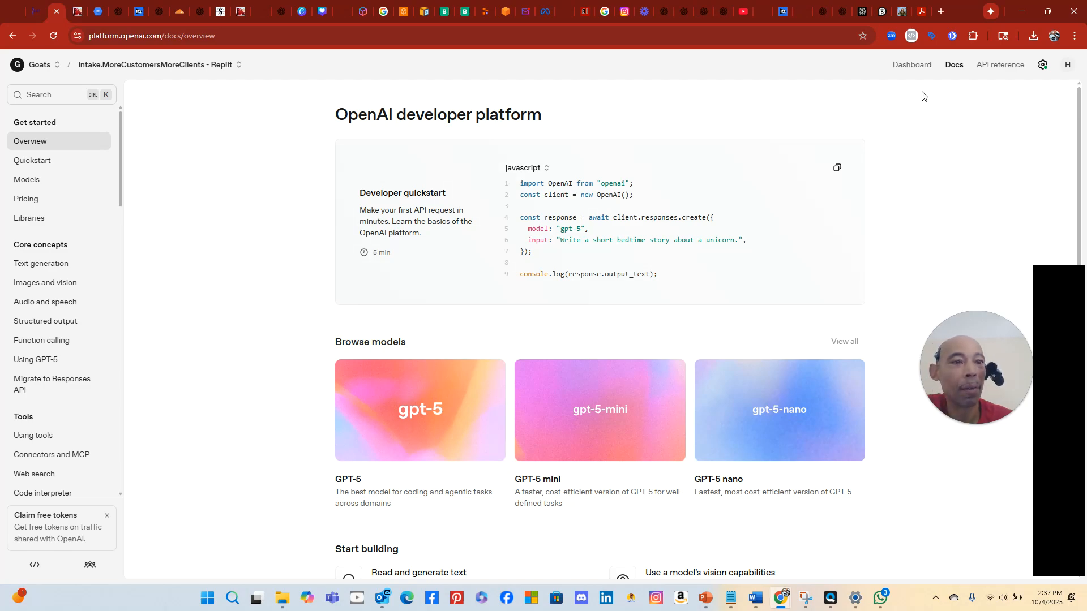
On the API keys page, start a new secret key named 'MoreCustomers Replit Key'
click(916, 68)
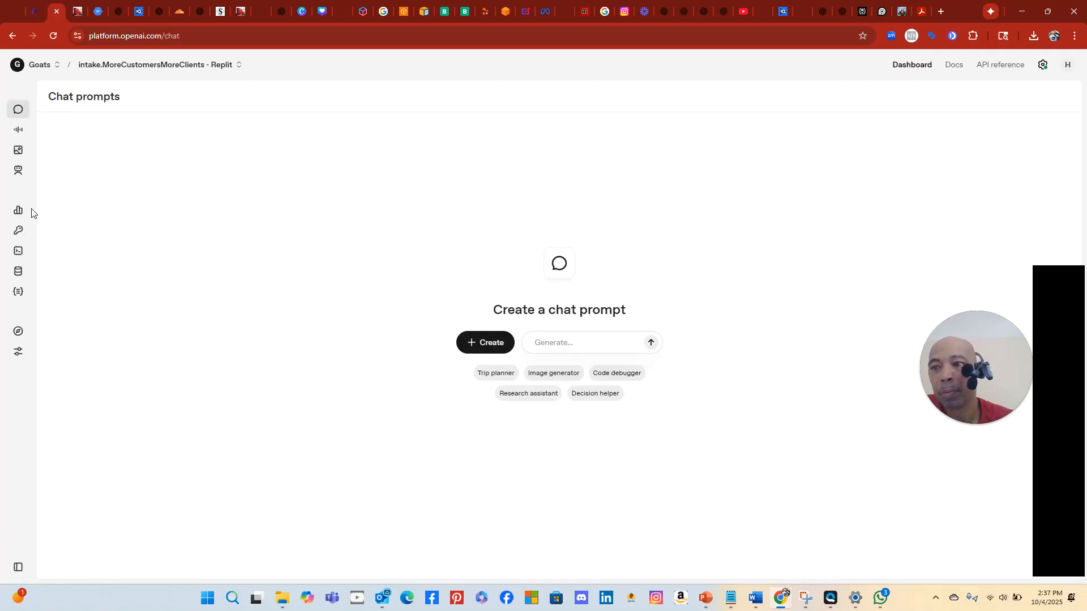
click(19, 235)
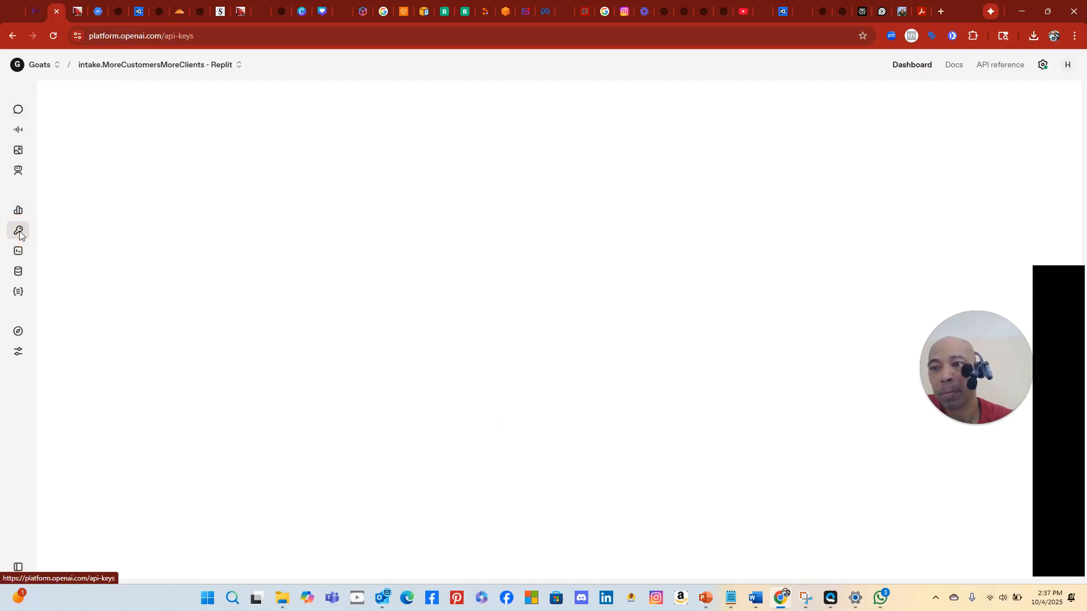
click(569, 285)
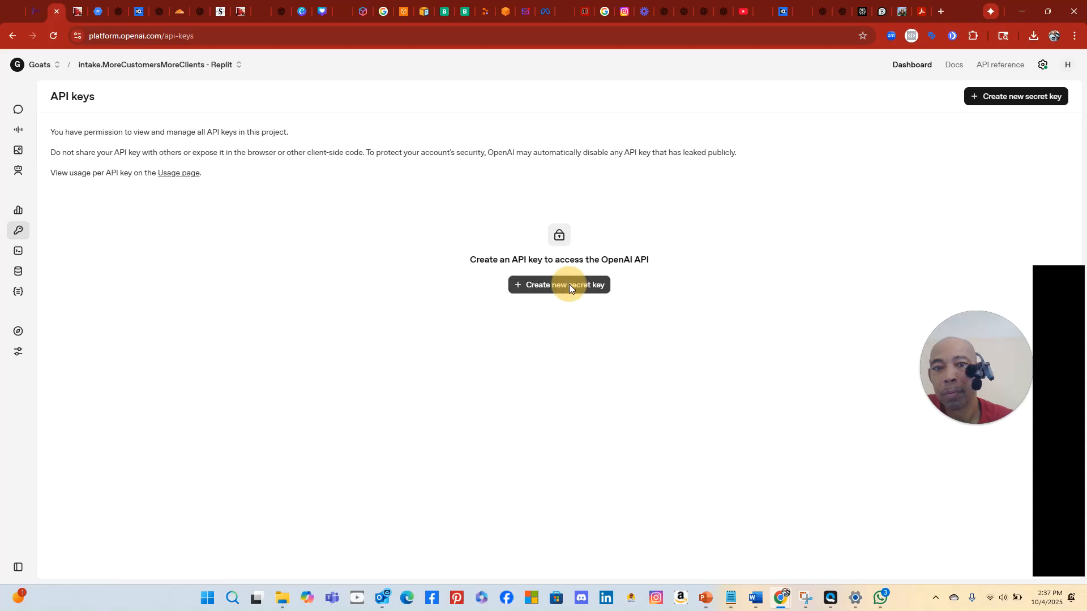
click(506, 314)
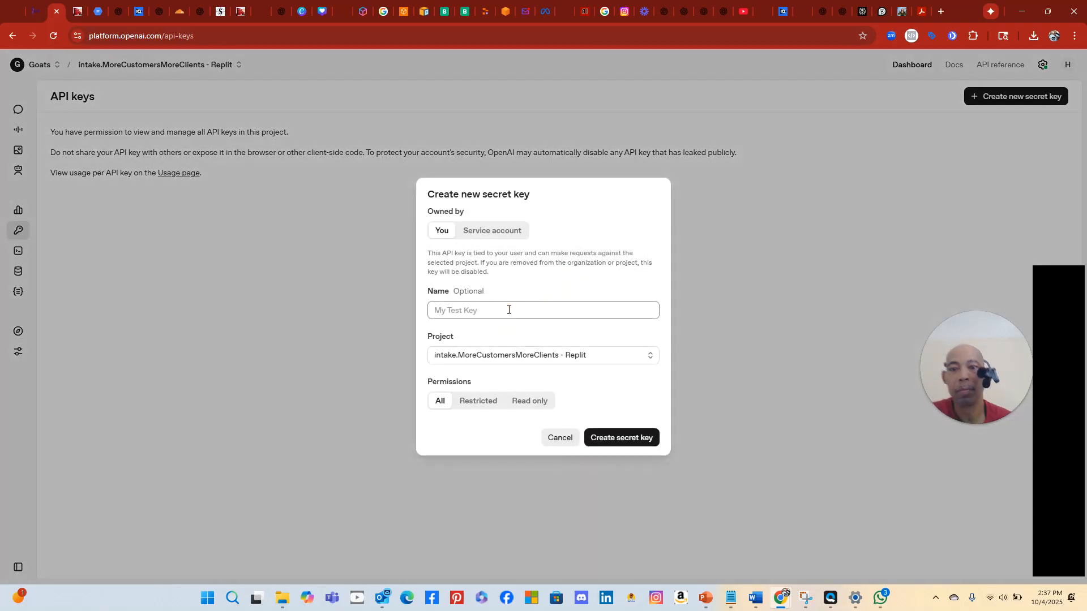
text(MoreCustomer Replit Key)
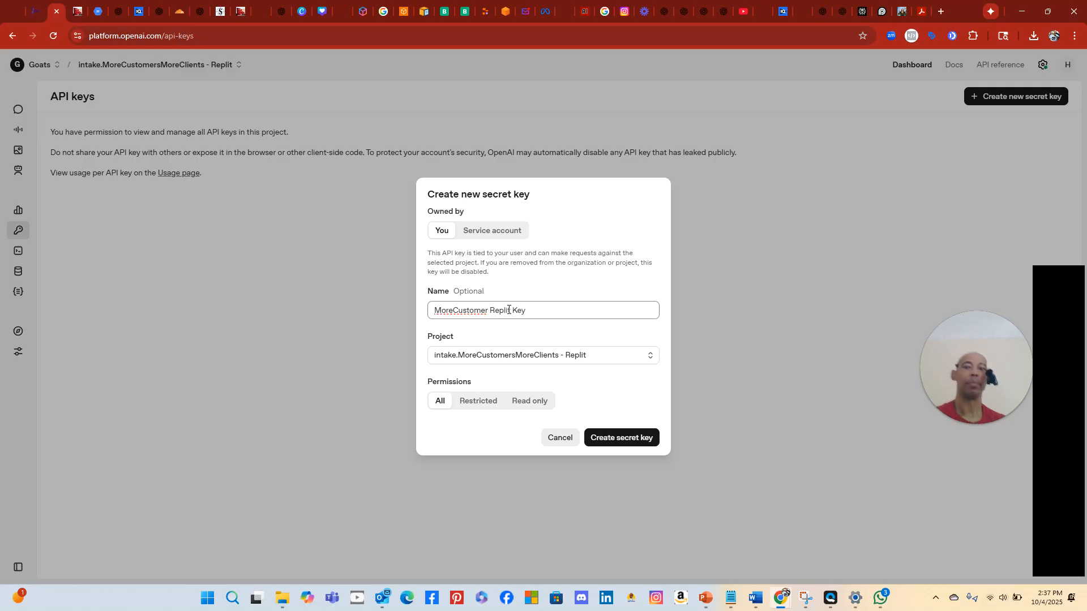
click(489, 312)
text(s)
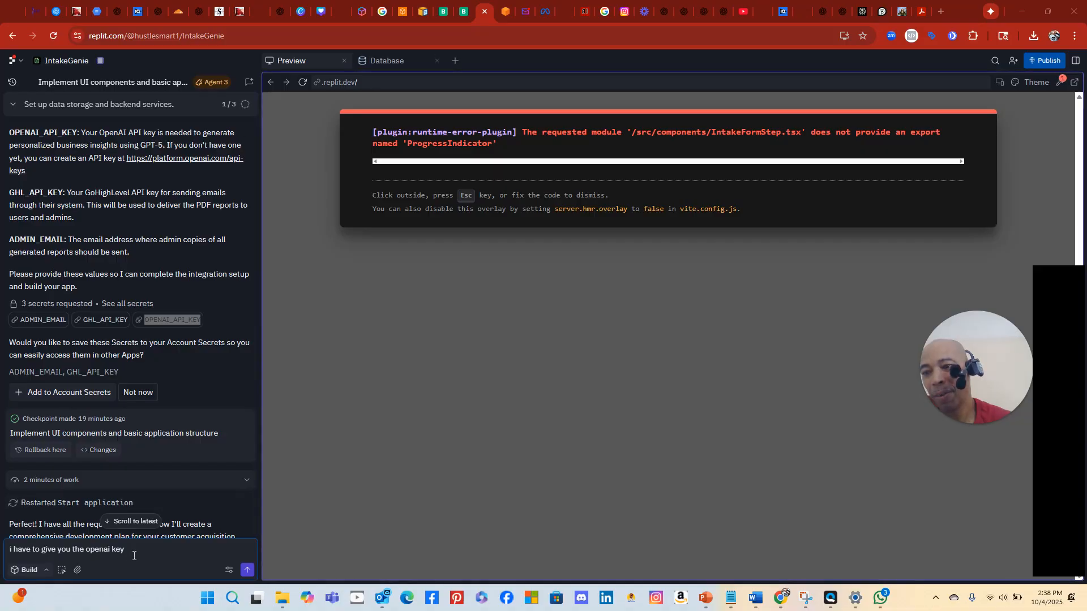
Scroll down the Agent chat and open the Replit logo workspace menu
scroll(153, 430, down, 4)
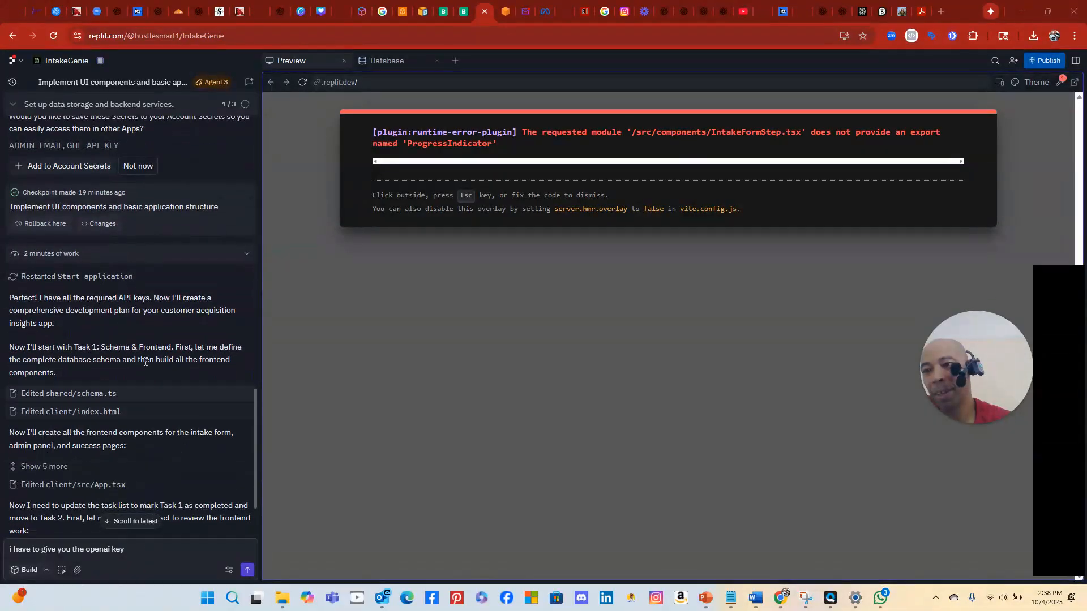
scroll(144, 356, down, 1)
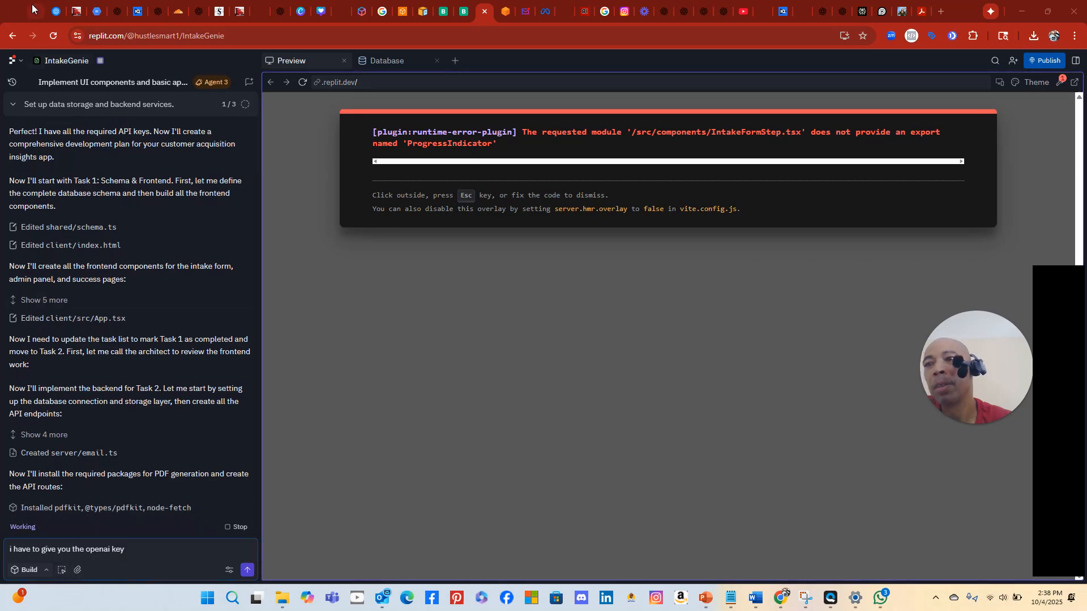
click(12, 60)
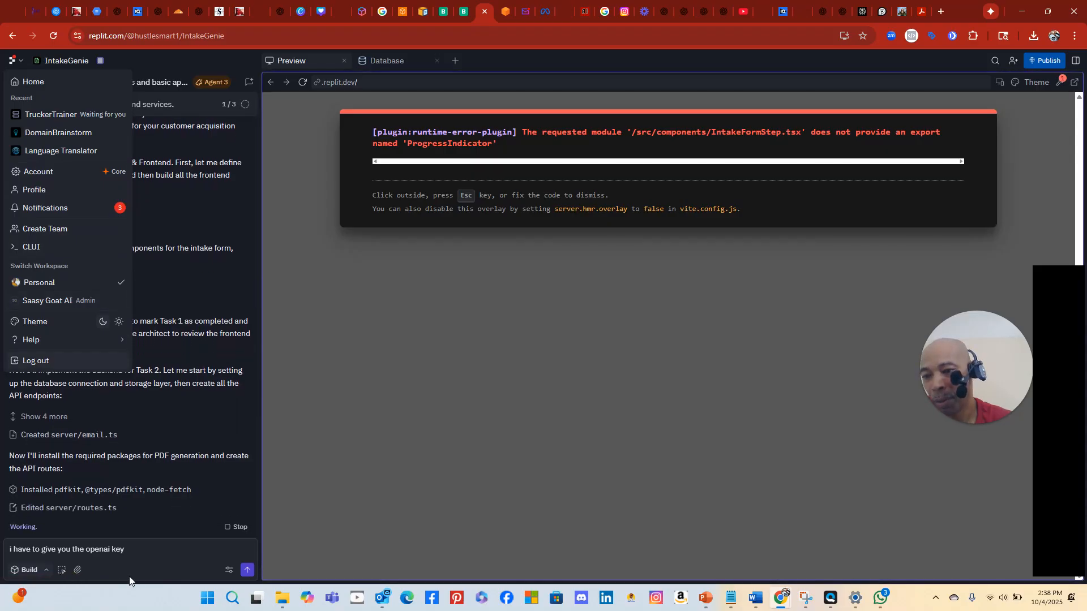
Close the workspace menu and try the agent mode, element picker and attachment controls
click(230, 574)
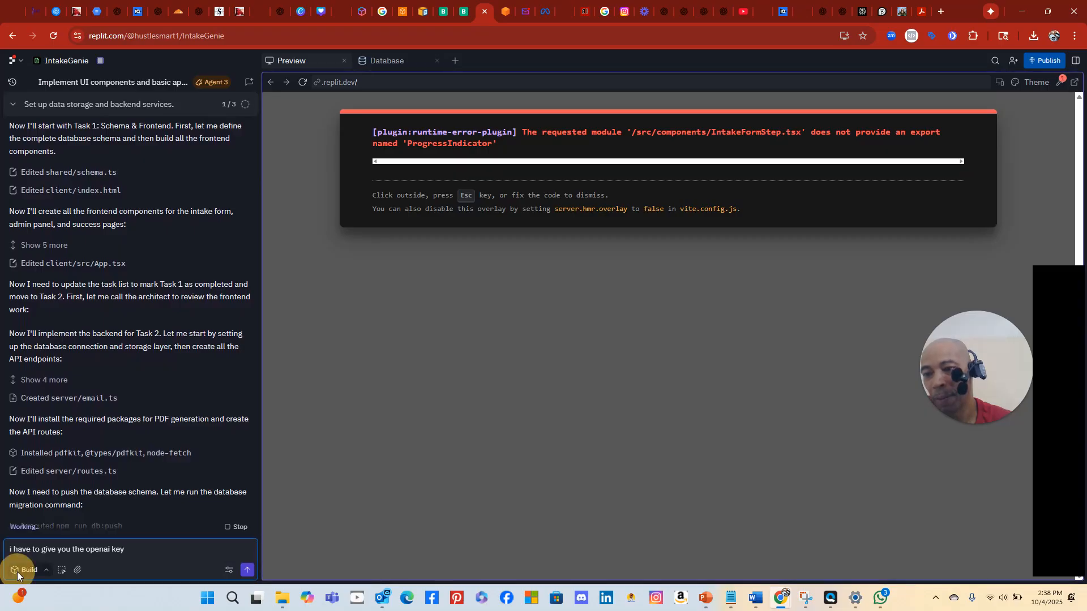
click(33, 572)
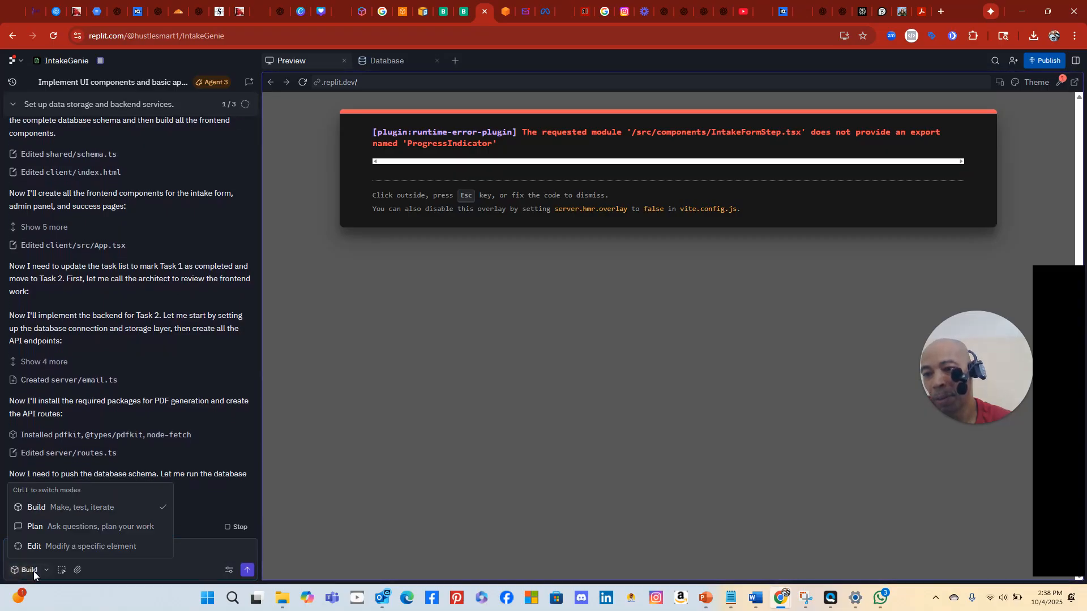
click(63, 574)
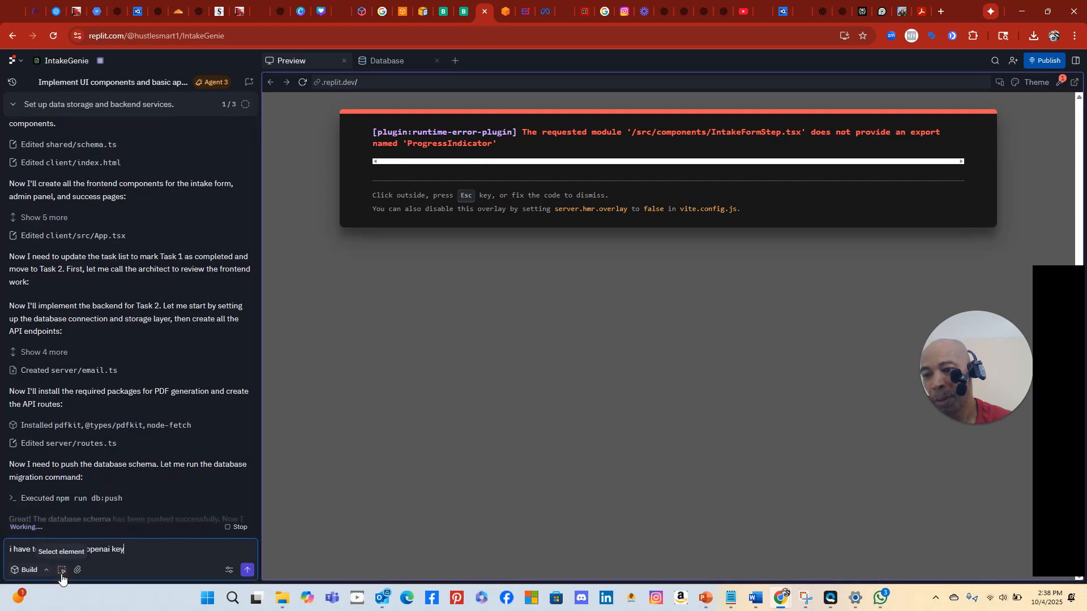
click(62, 574)
click(62, 575)
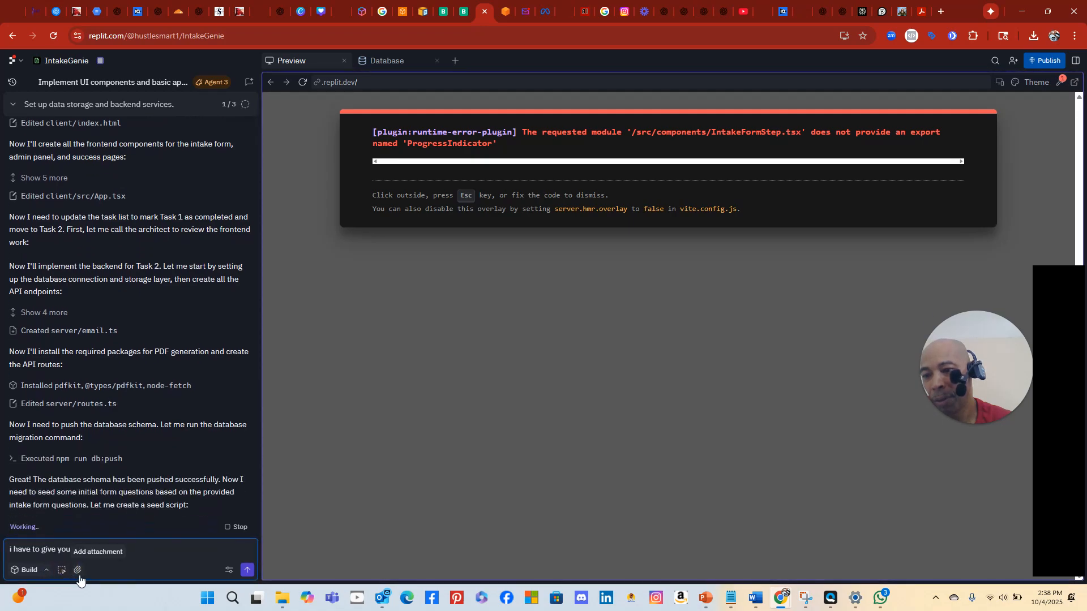
click(80, 575)
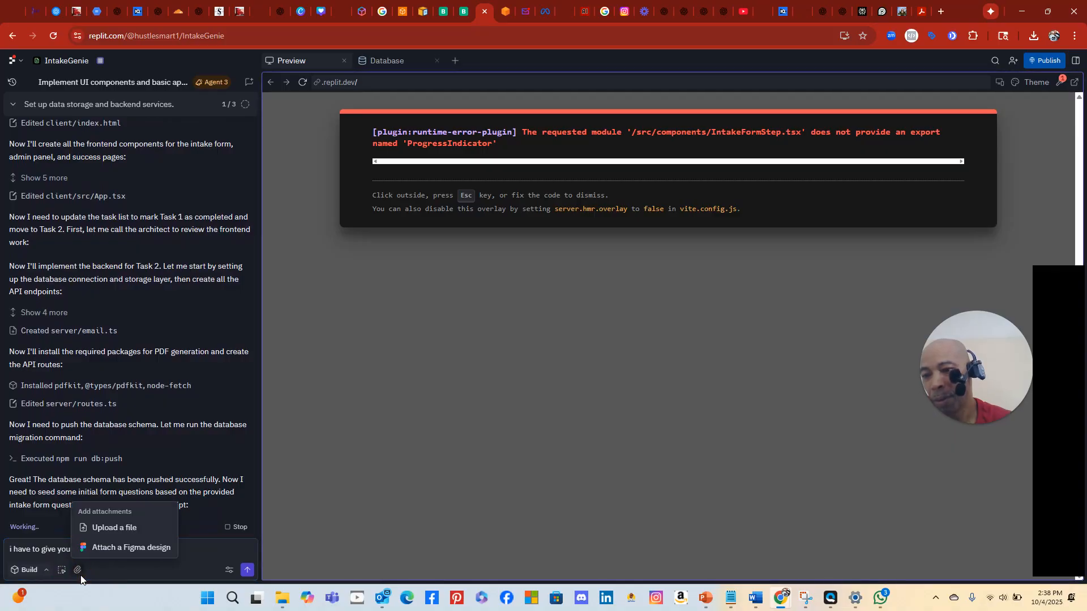
click(80, 575)
Add 'the openai key' to the chat draft, then reopen and dismiss the workspace menu
text(the openai key)
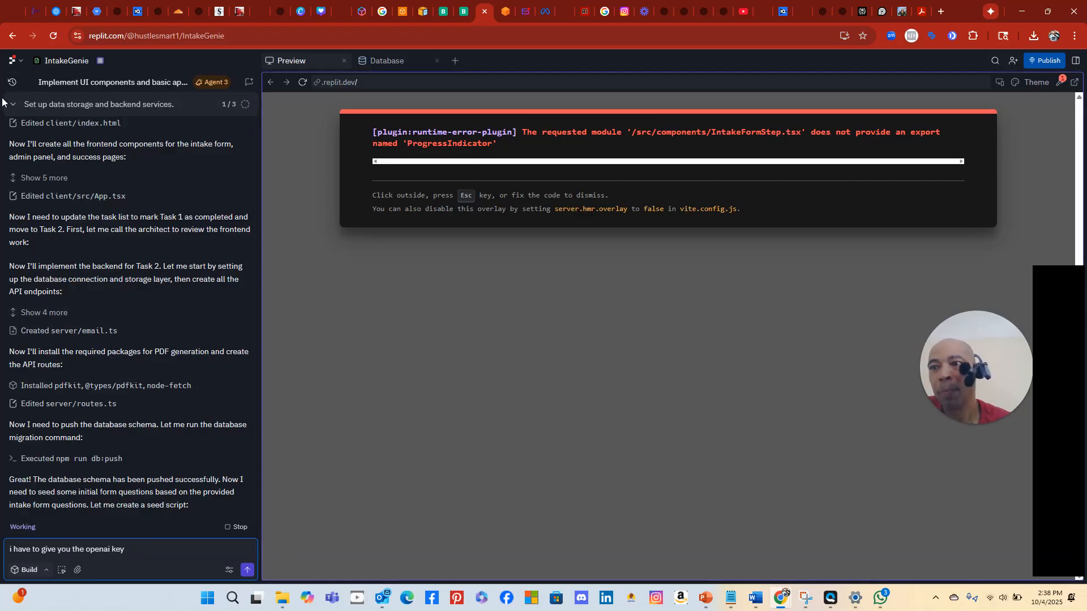
click(20, 60)
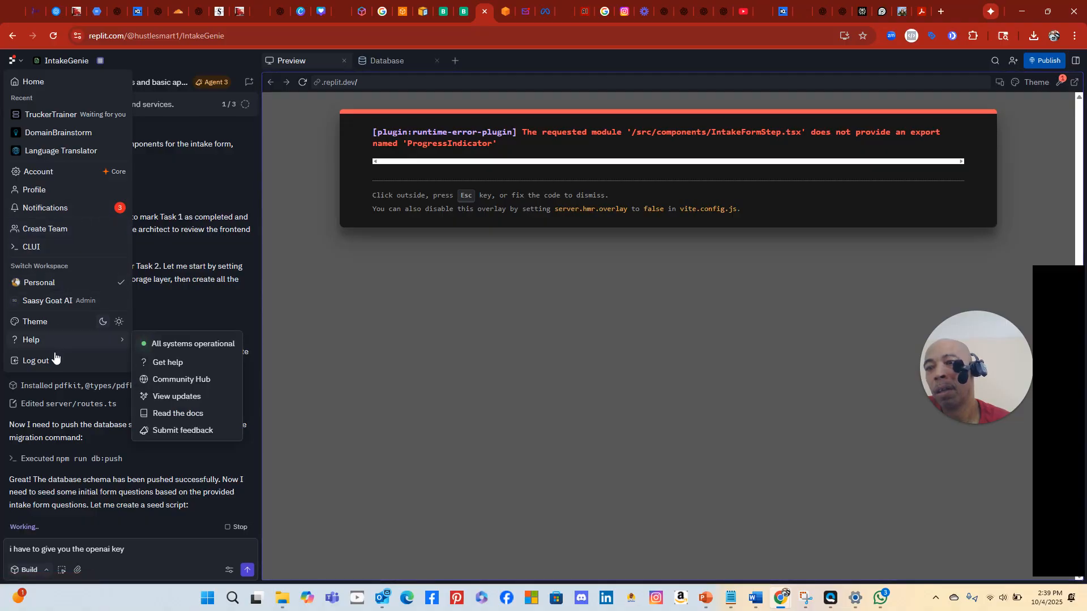
mouse_move(56, 345)
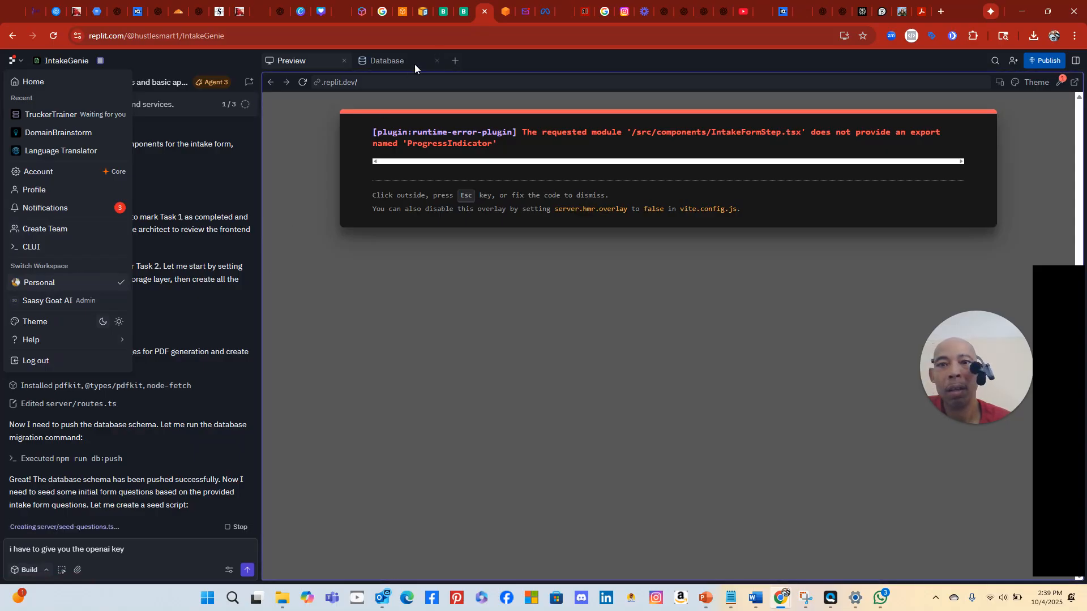
click(490, 58)
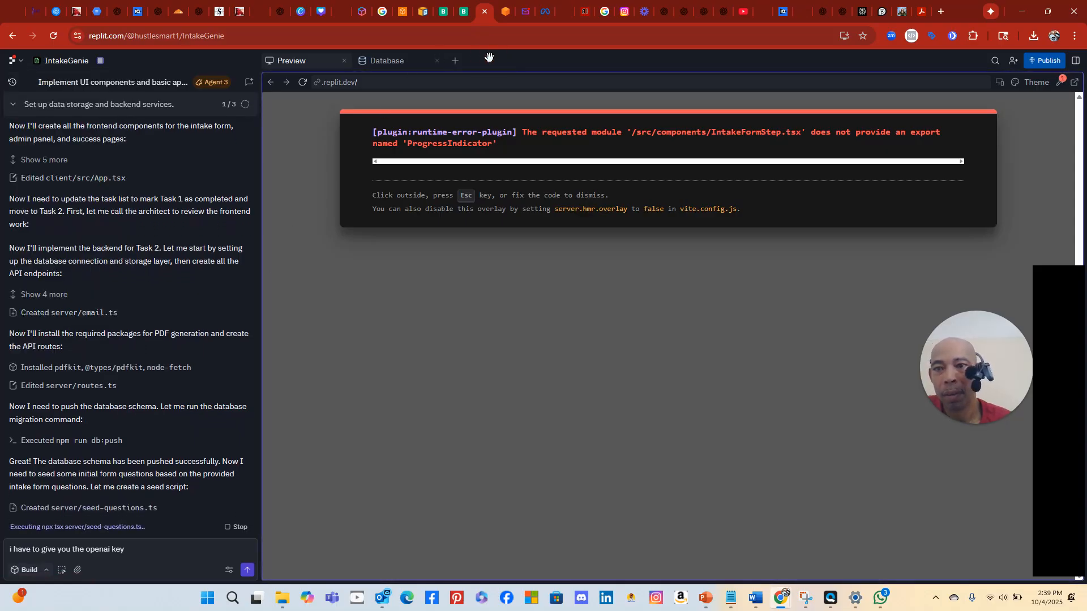
Open the IntakeGenie Secrets and check the OPENAI_API_KEY entry beside the database and GHL keys
click(453, 63)
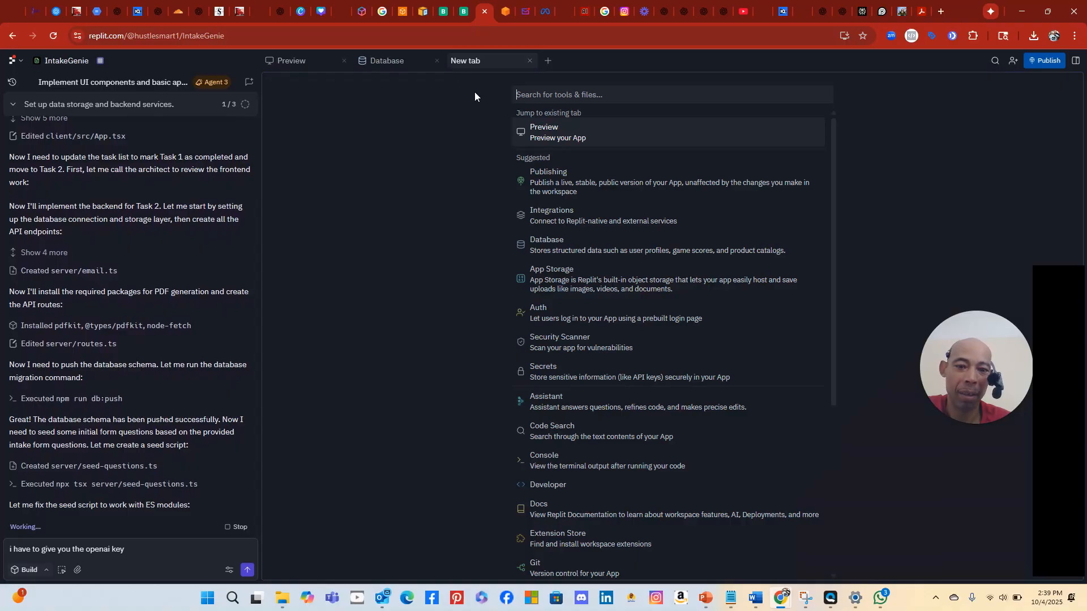
click(564, 371)
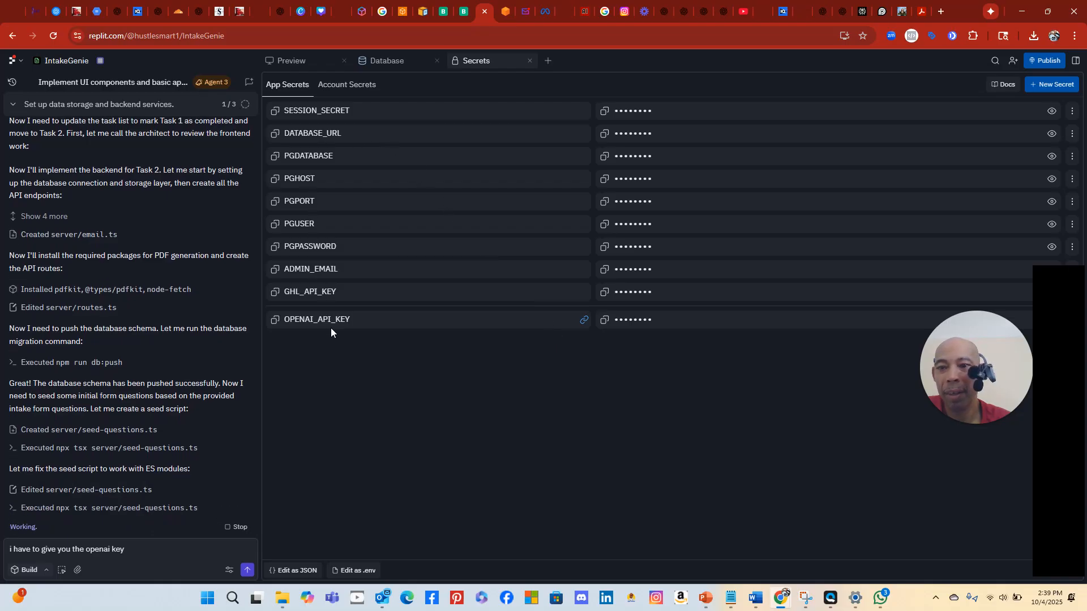
click(504, 322)
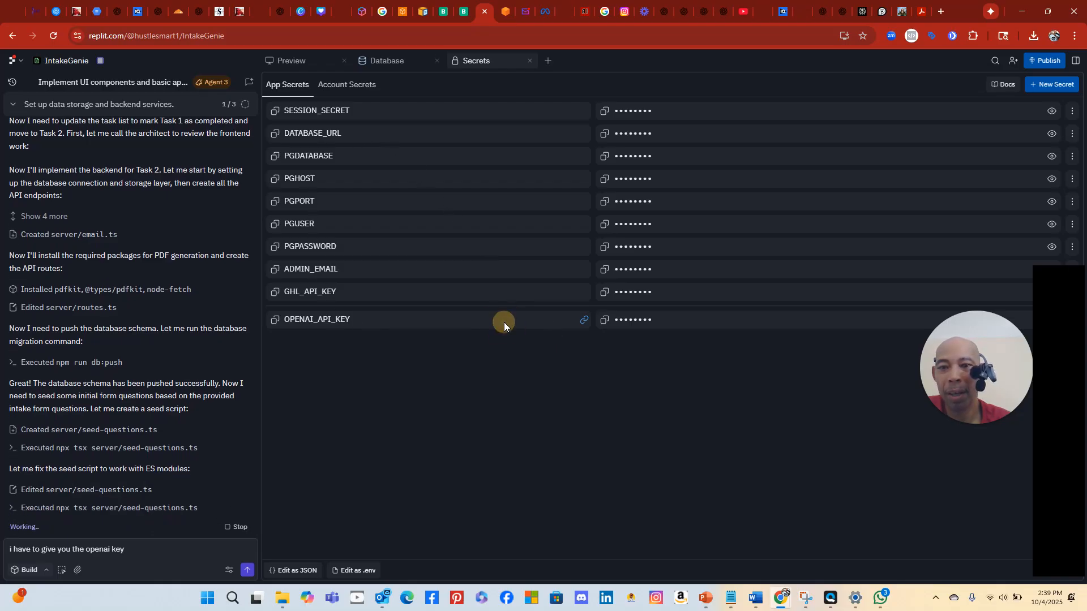
click(651, 321)
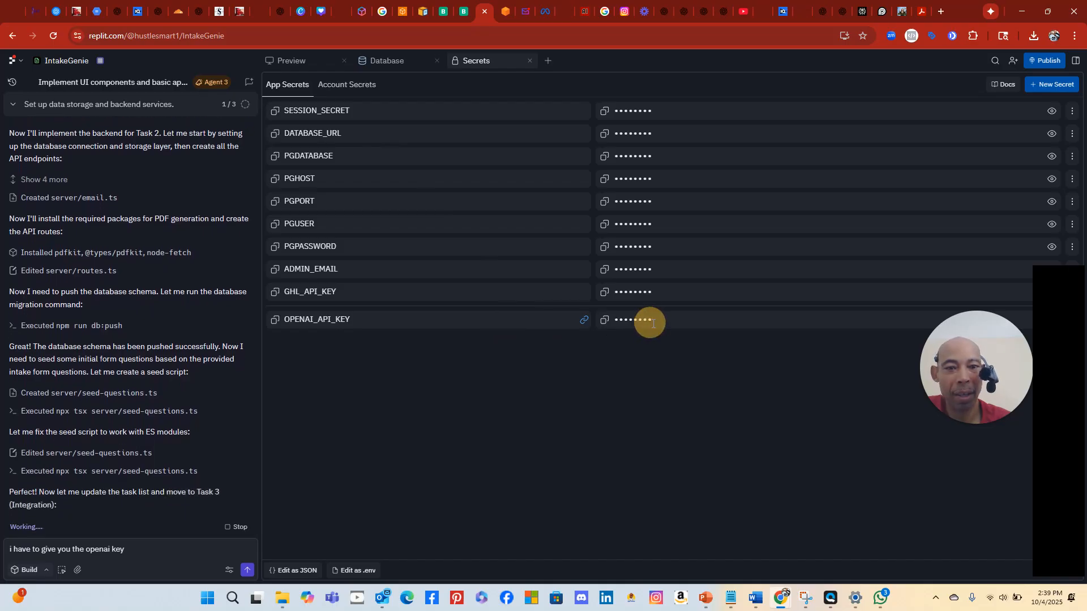
drag(944, 350, 804, 485)
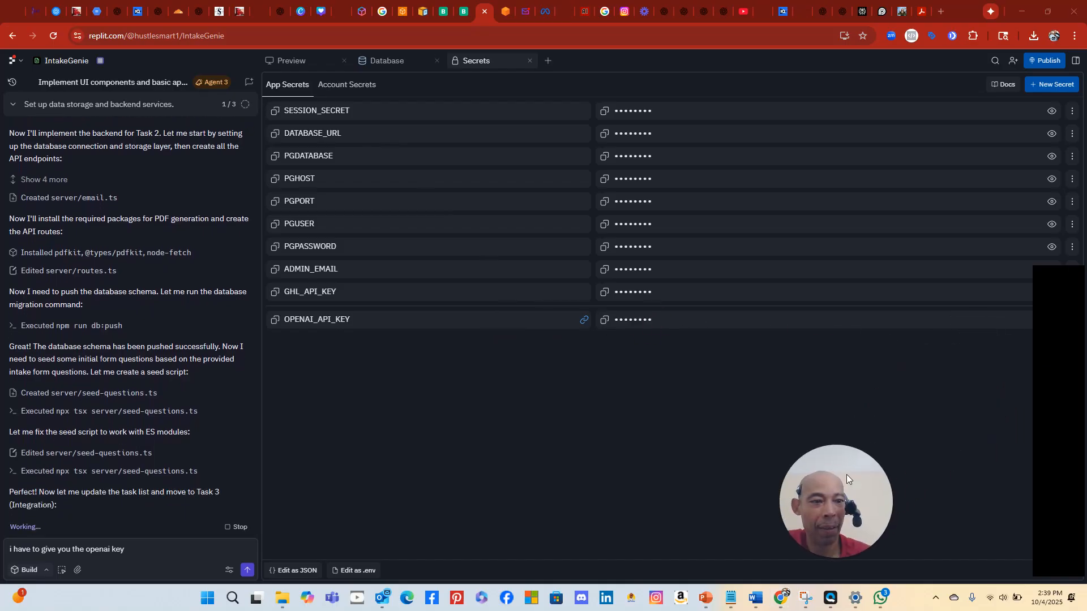
drag(1038, 363, 485, 426)
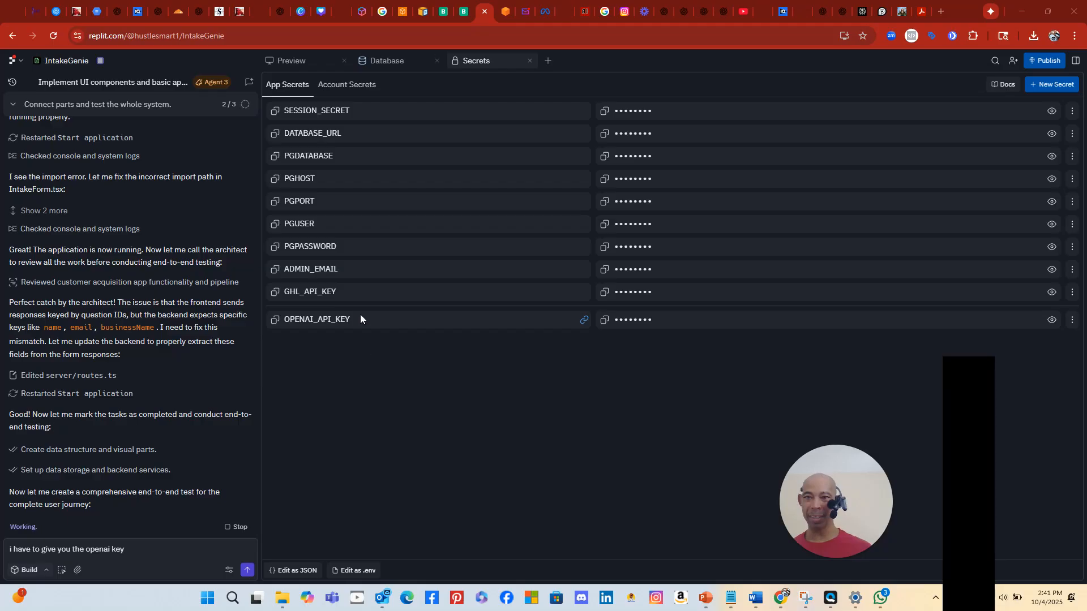
Check the IntakeGenie preview's React runtime error, then return to SaasyGoat's private integrations settings
click(290, 64)
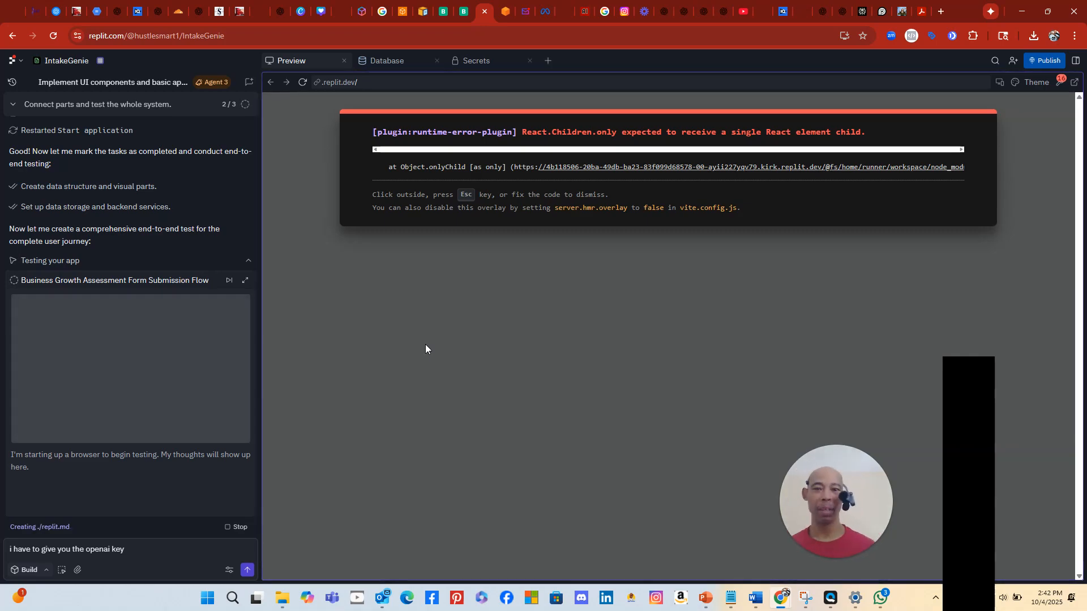
click(33, 14)
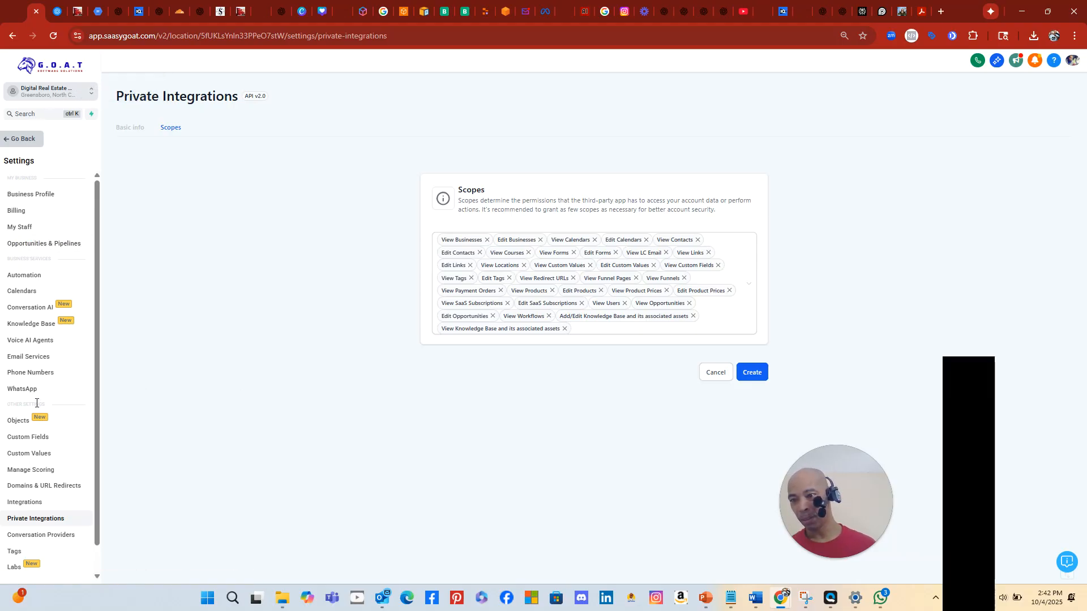
Leave SaasyGoat settings for the Funnels list, then view morecustomersmoreclients.com in Cloudflare's domain list
click(22, 140)
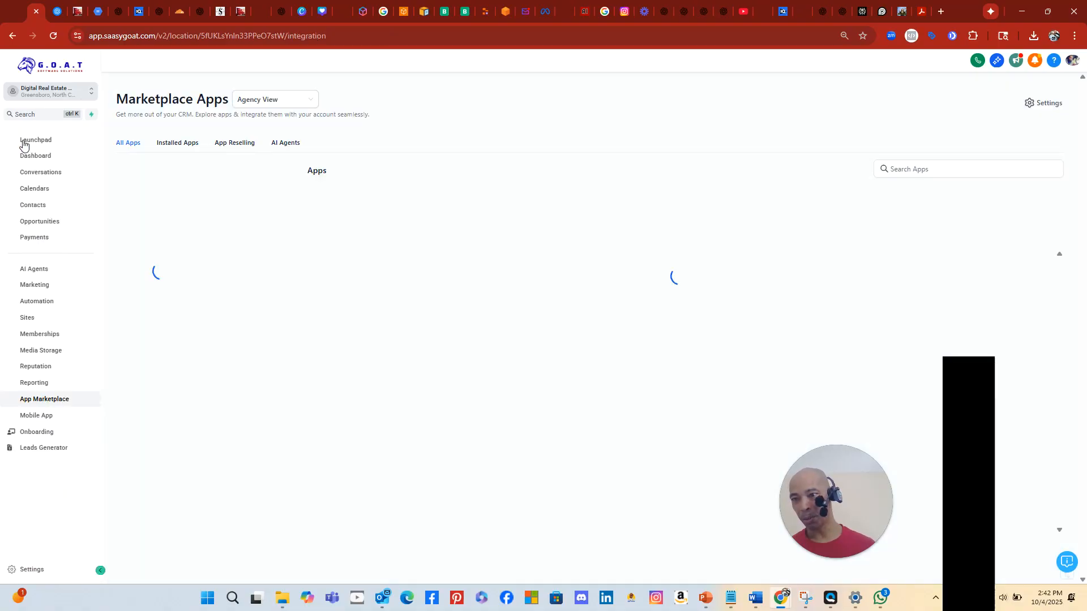
click(27, 318)
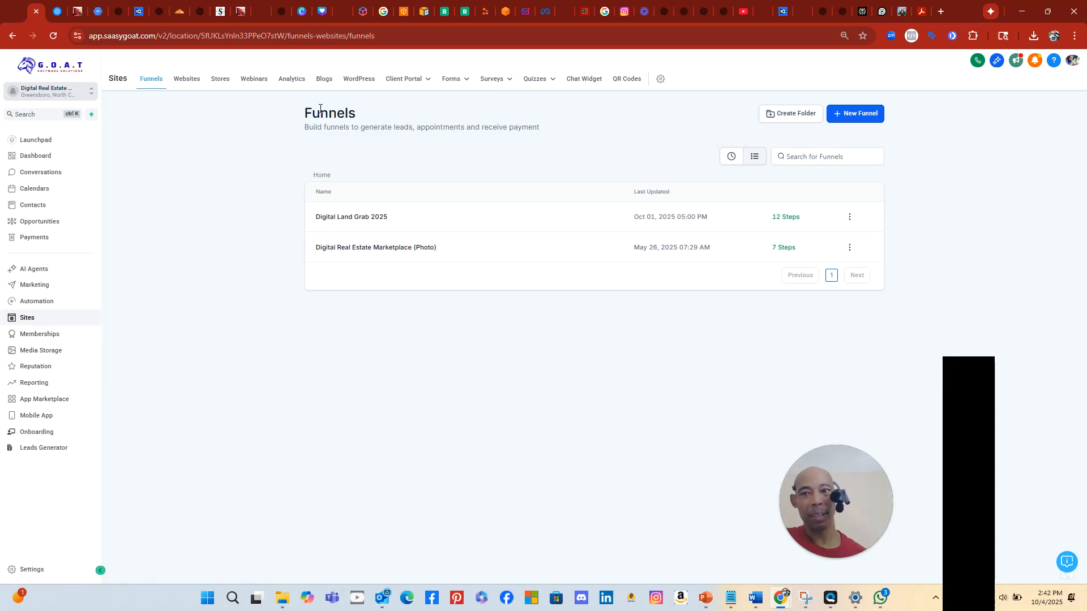
click(178, 12)
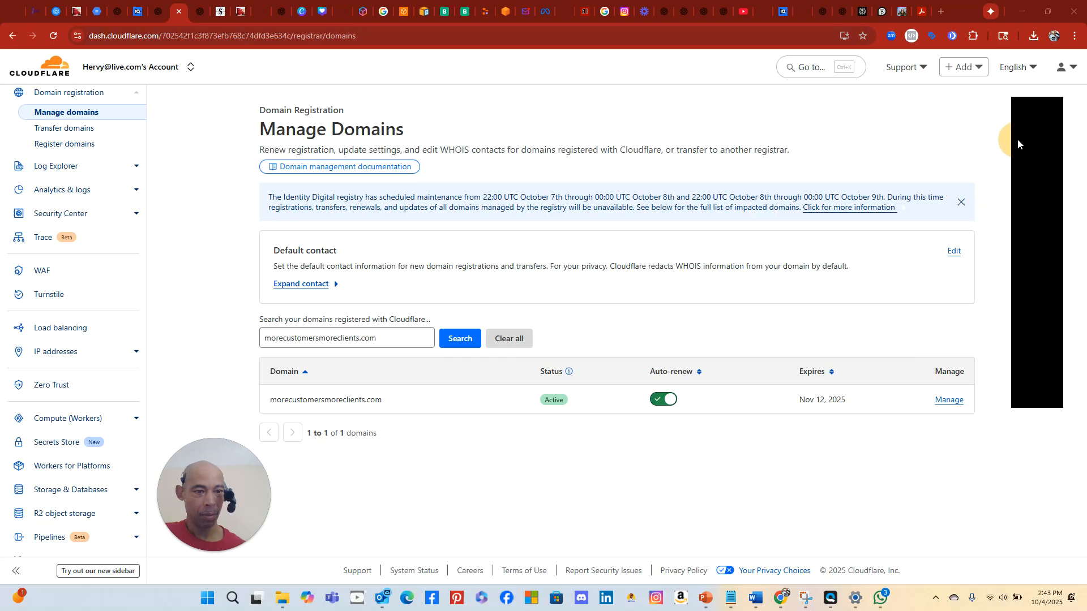
Review the existing DNS records of morecustomersmoreclients.com in Cloudflare, then go back to SaasyGoat Funnels
click(946, 400)
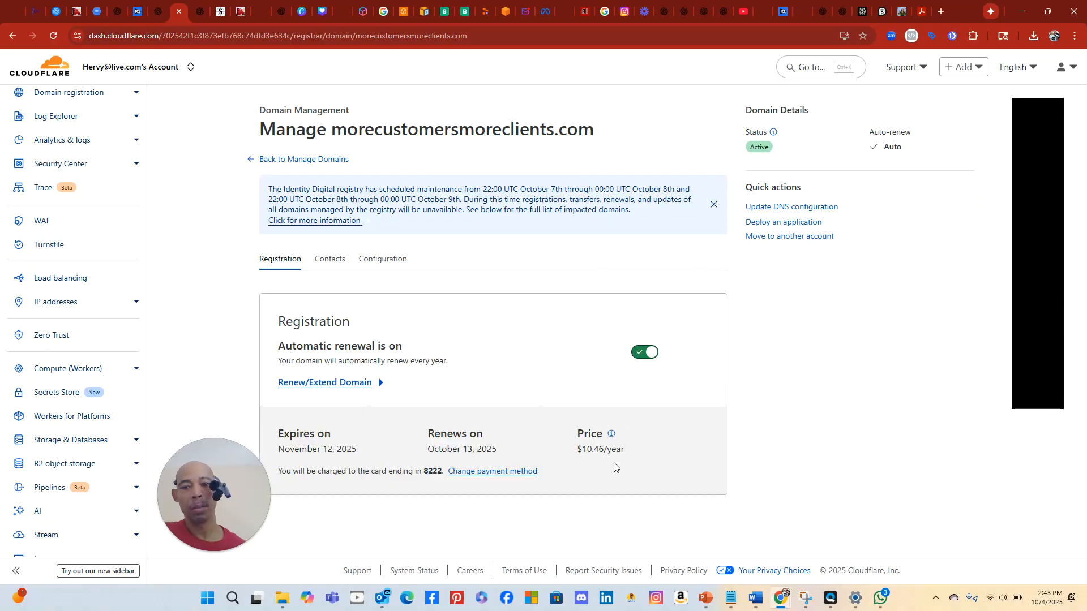
click(372, 260)
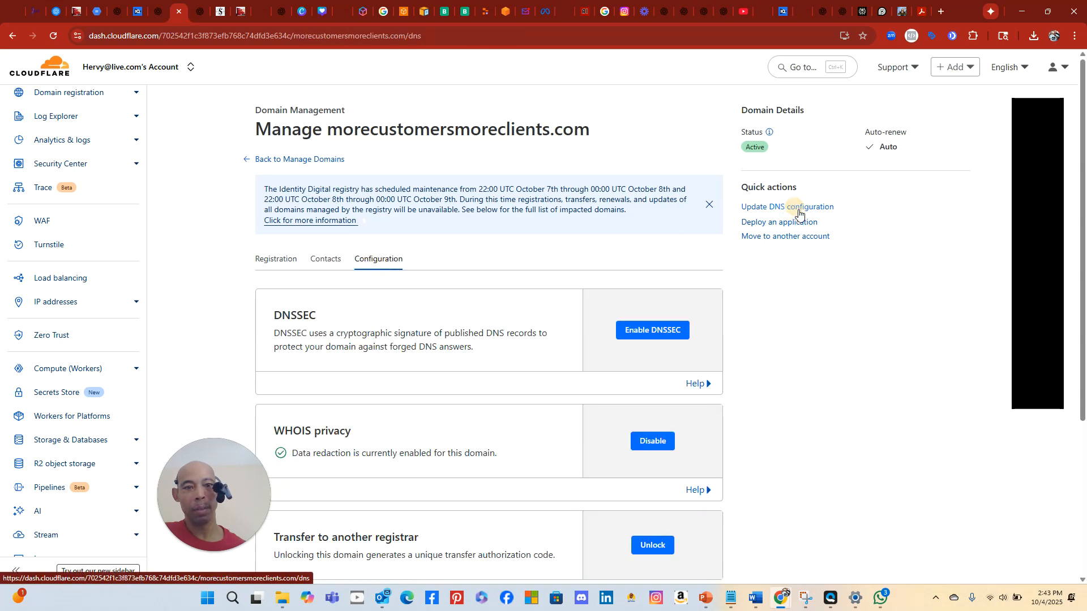
click(803, 207)
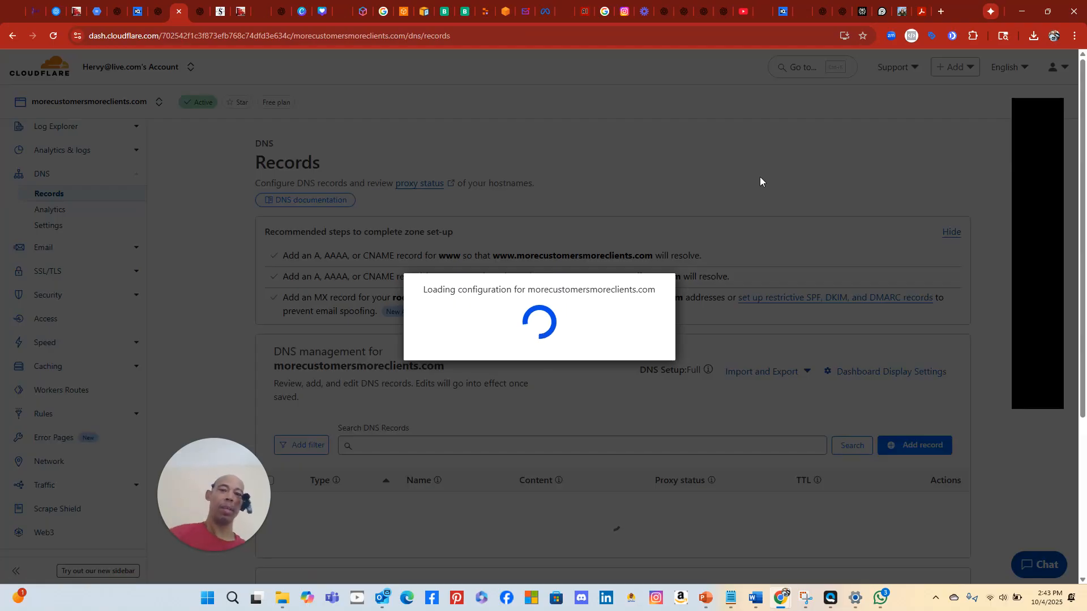
scroll(719, 254, down, 3)
scroll(701, 253, down, 2)
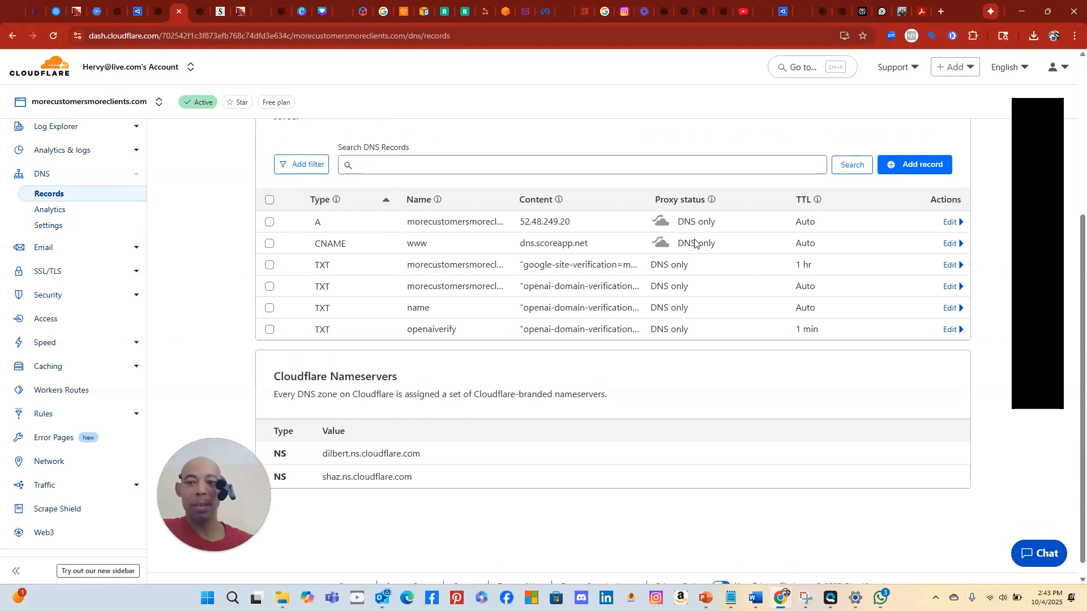
scroll(694, 243, up, 1)
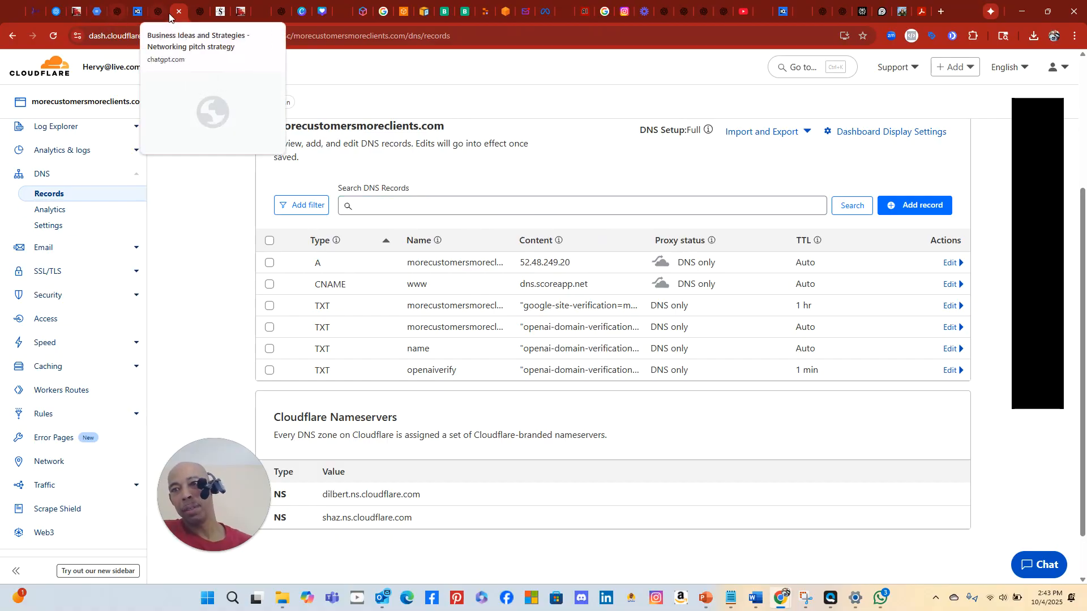
click(39, 13)
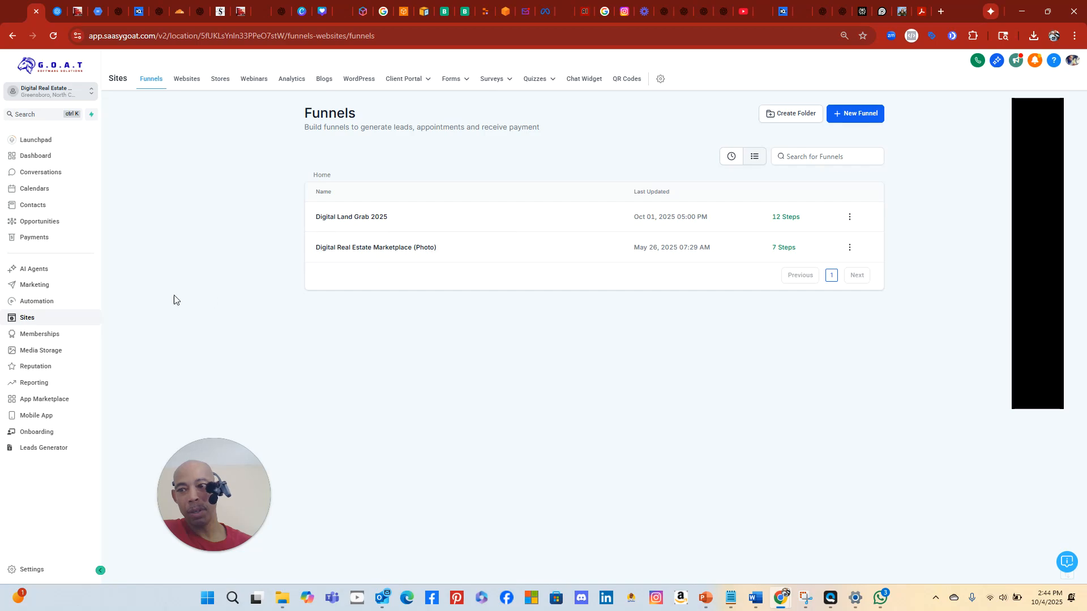
In Domains & URL Redirects, submit morecustomersmoreclients.com as a new funnel/website domain
click(30, 324)
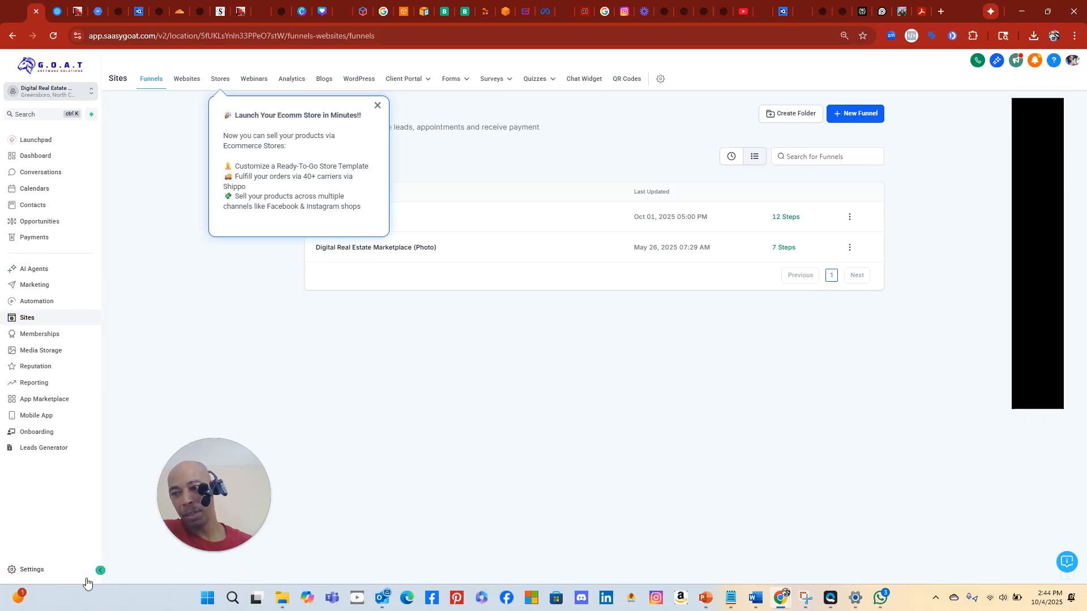
click(30, 569)
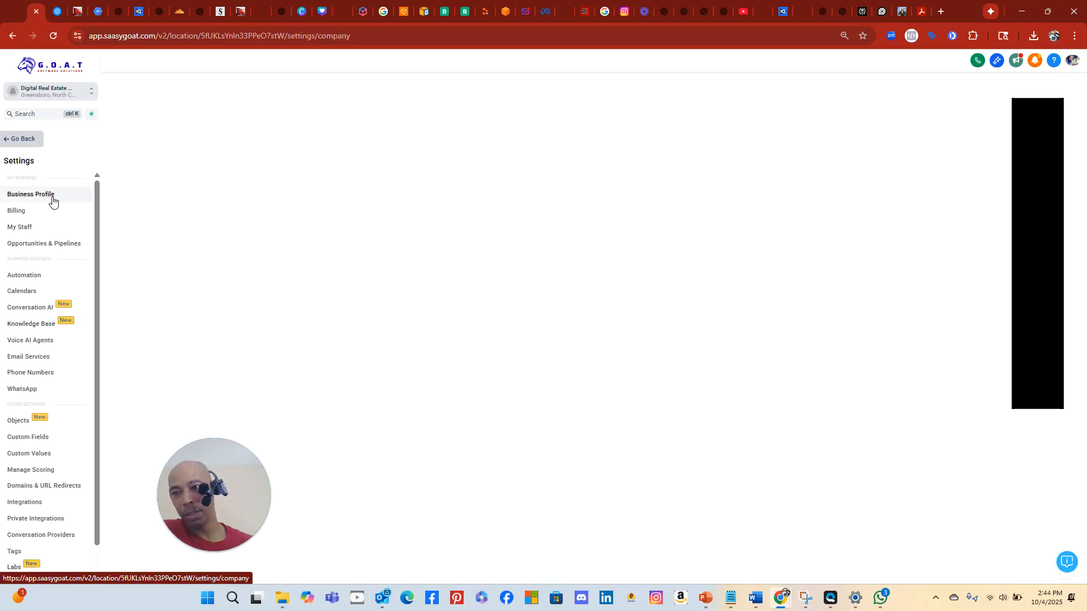
click(31, 488)
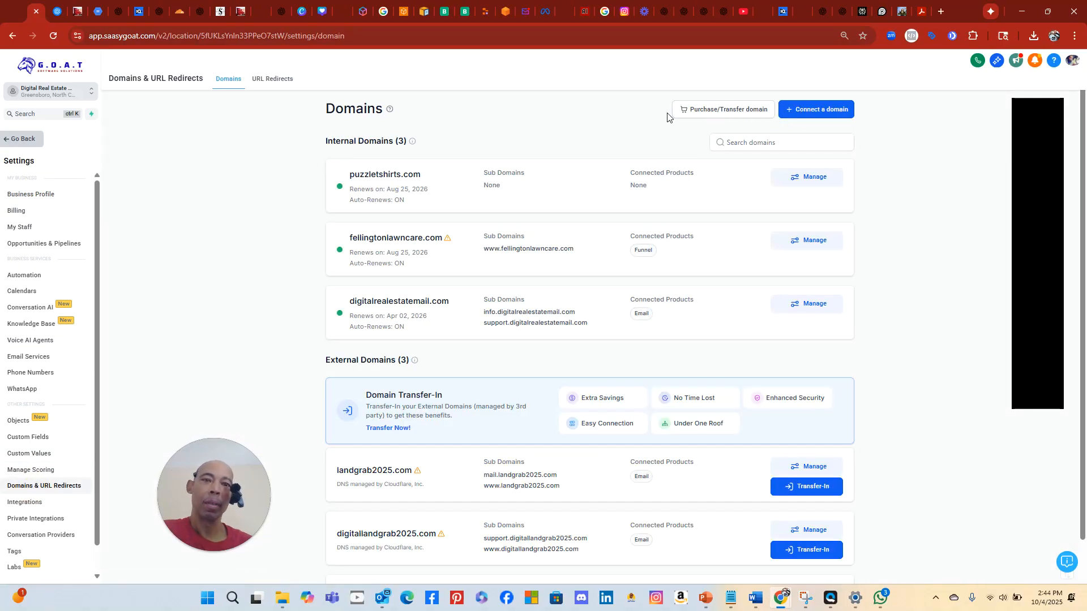
click(820, 108)
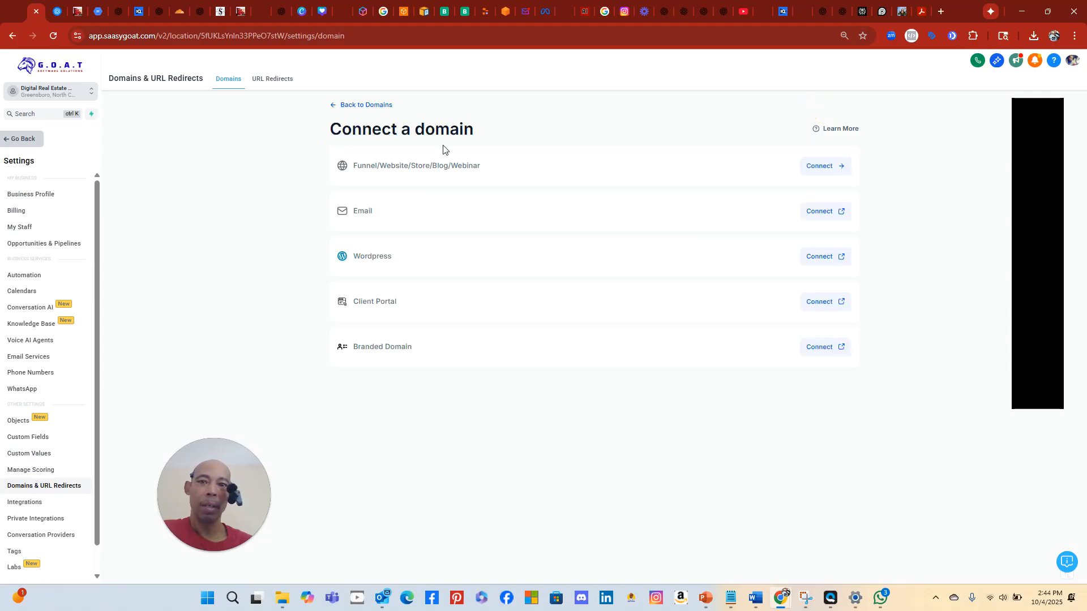
click(820, 166)
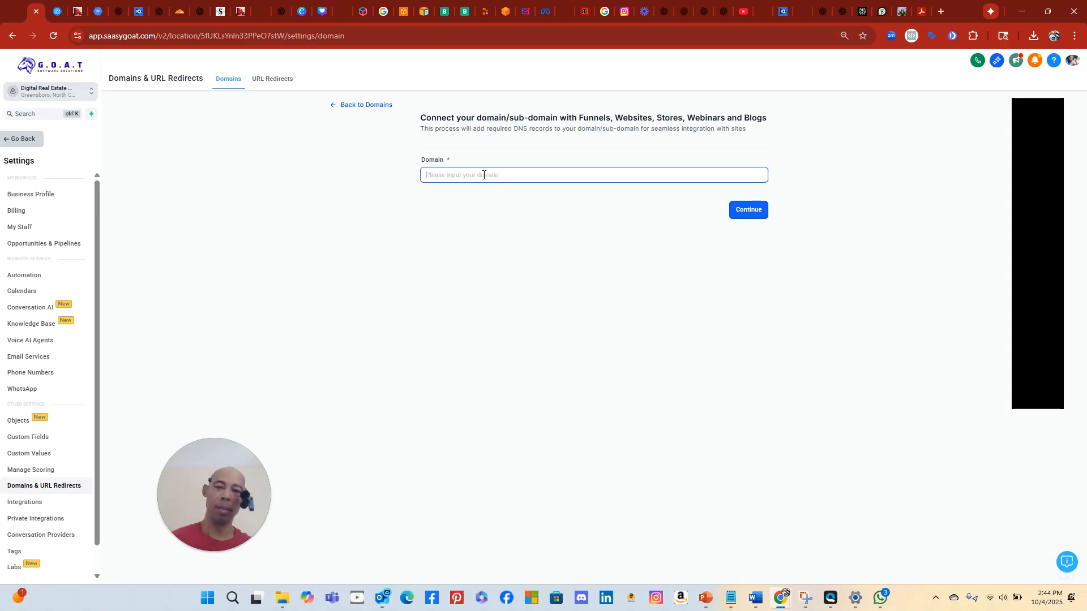
text(morecustomersmore)
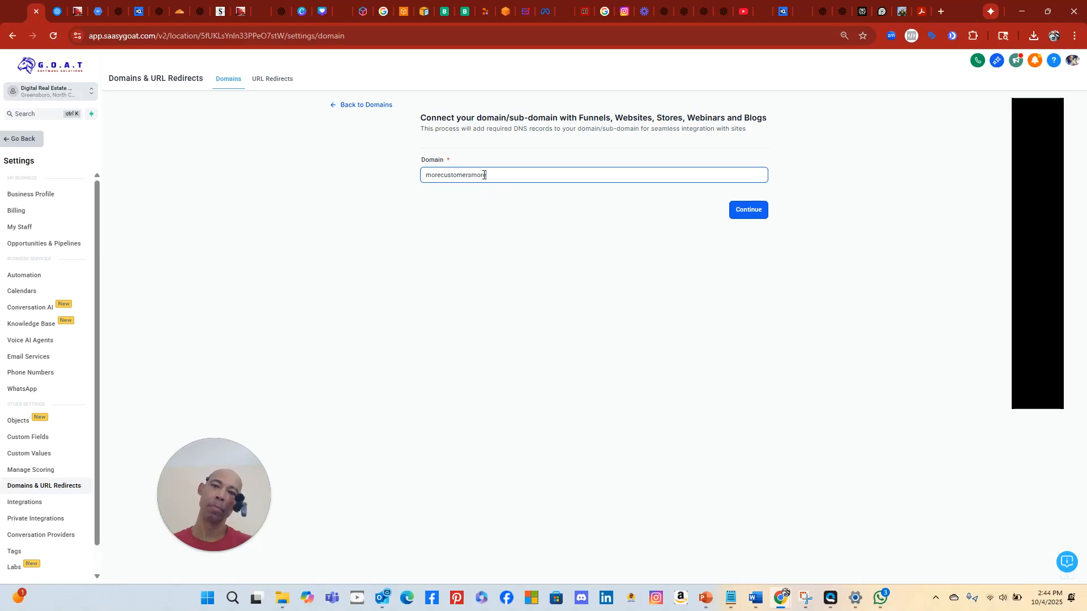
text(clients.com)
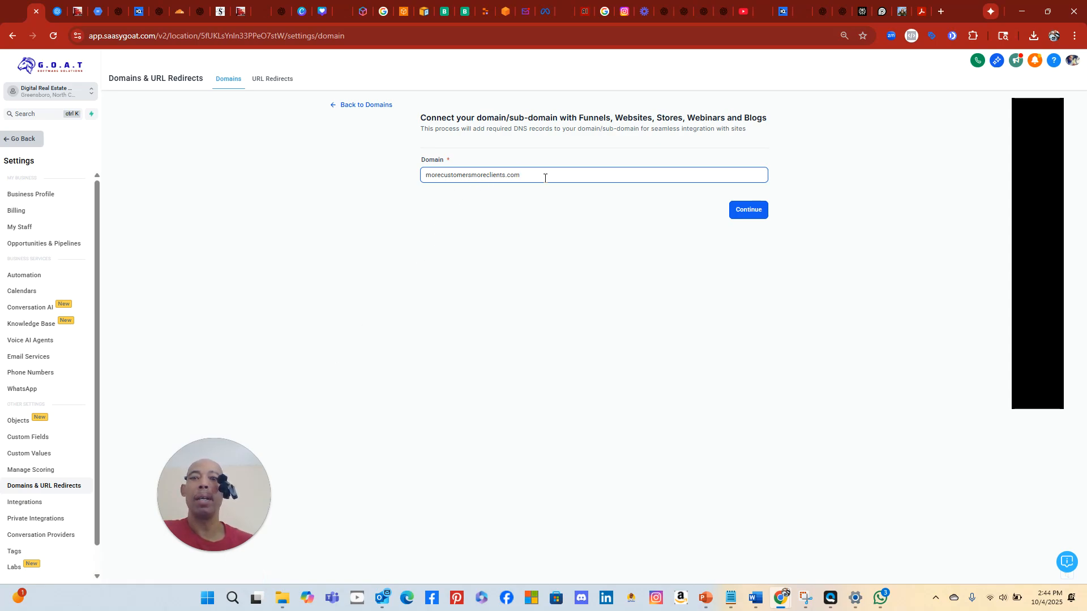
click(755, 211)
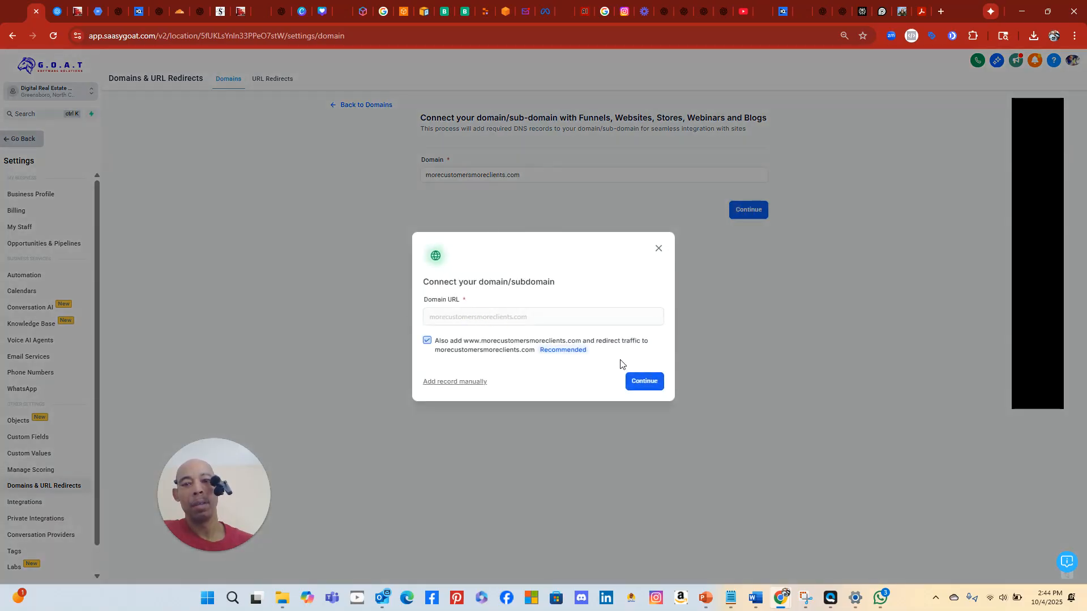
Confirm the domain with www redirect and authorize it through Cloudflare
click(644, 383)
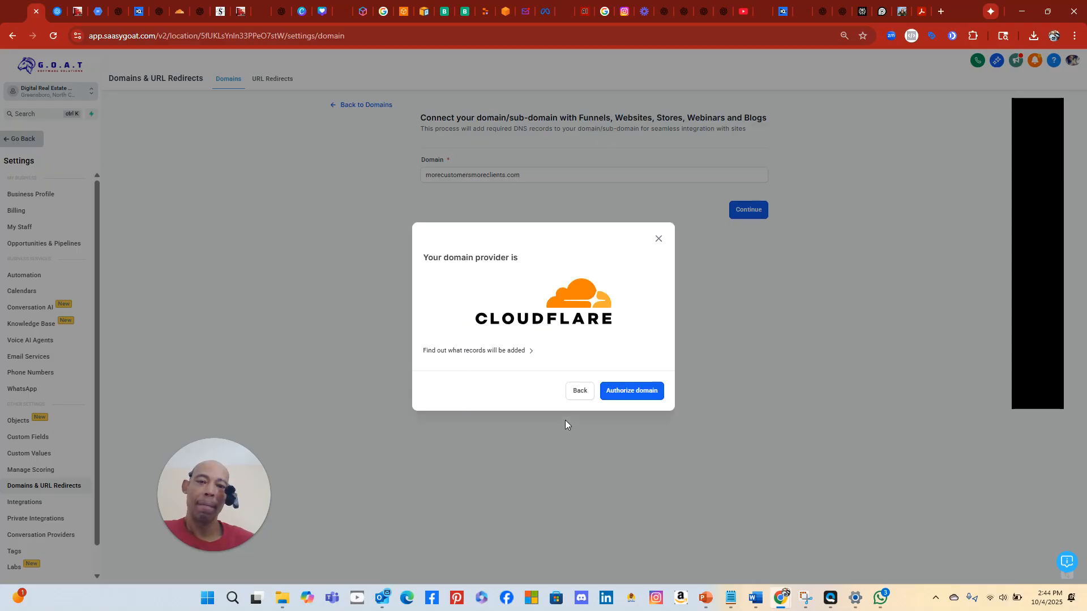
click(632, 392)
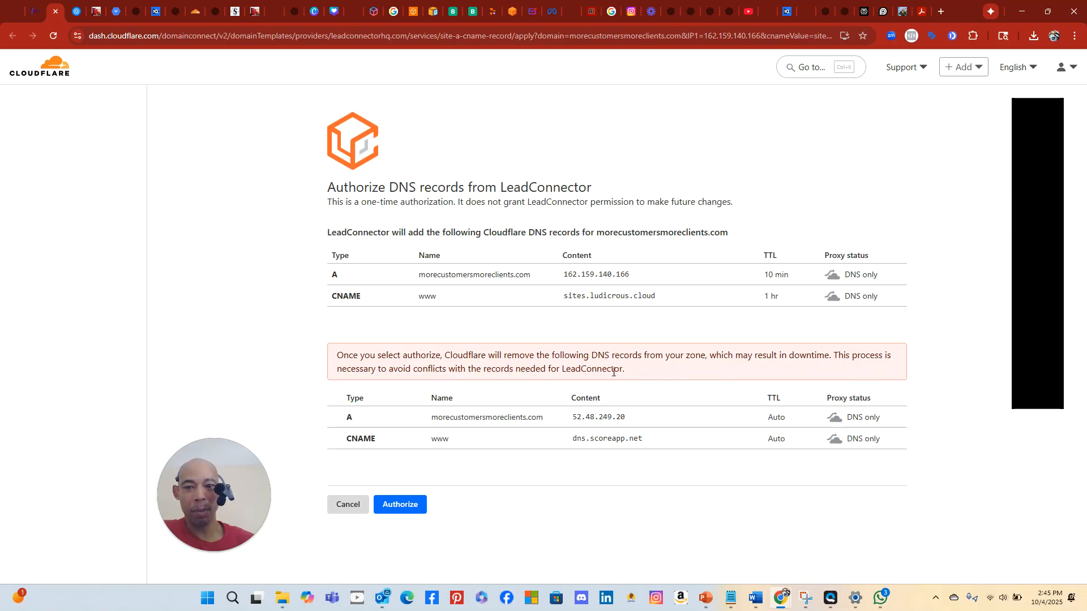
Approve LeadConnector's DNS records, confirming with morecustomersmoreclients.com and deleting the conflicting ScoreApp records
click(400, 504)
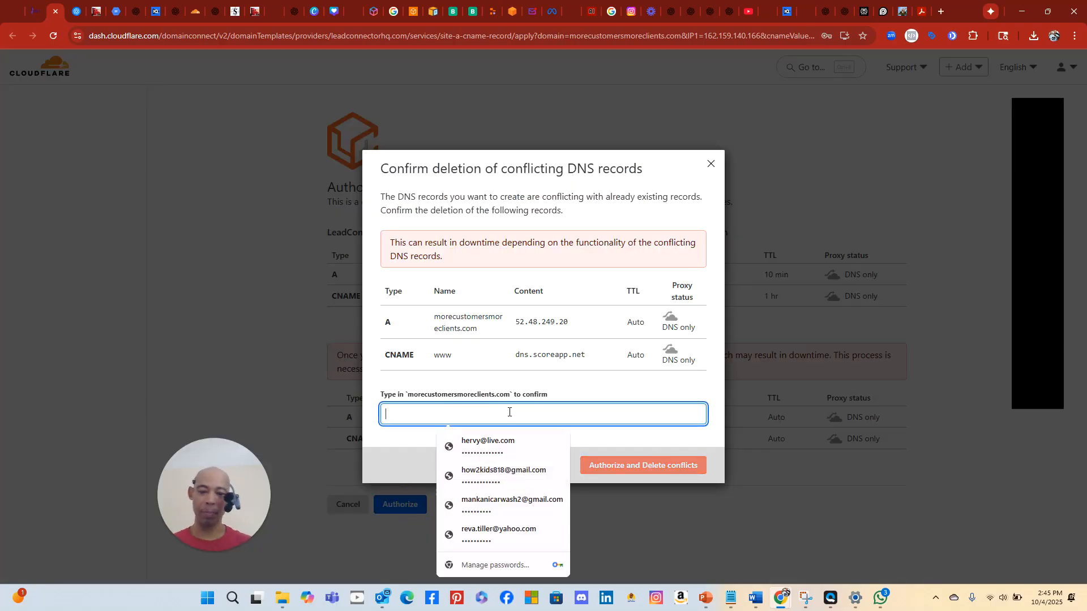
text(DELETE)
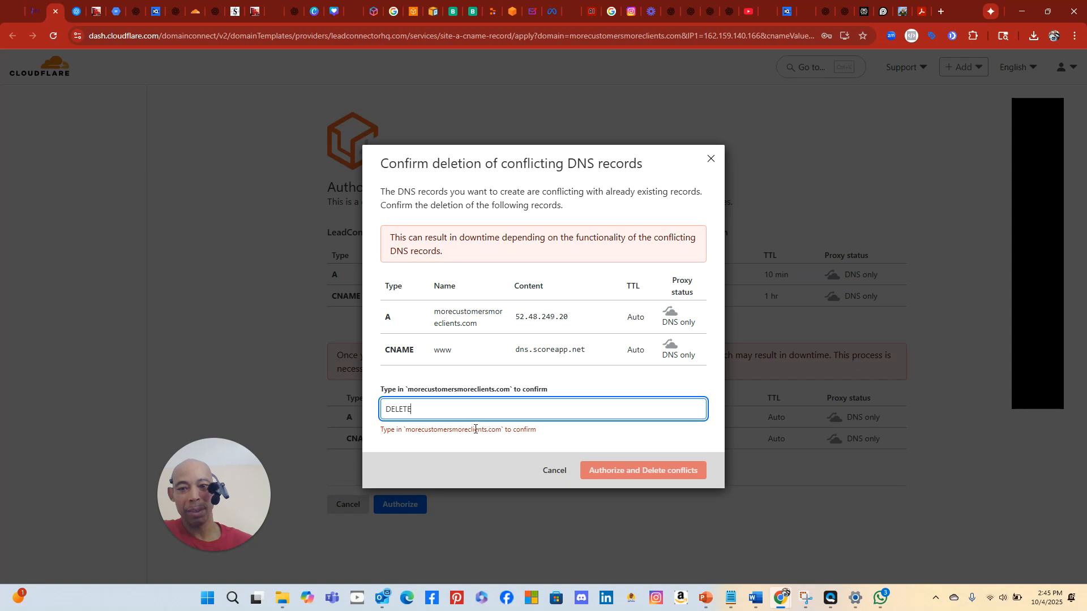
drag(437, 411, 342, 413)
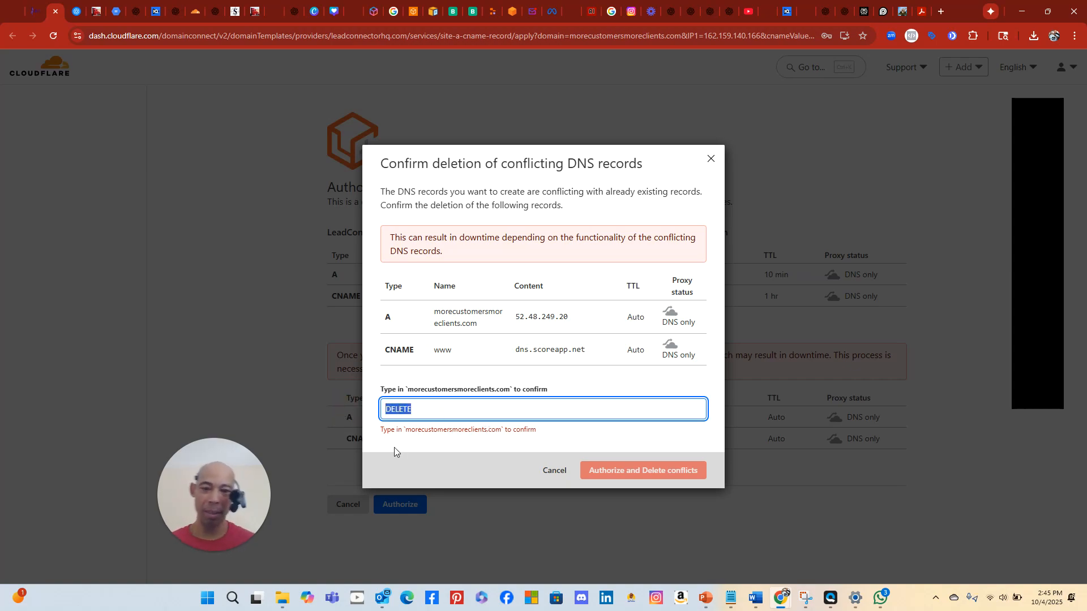
key(BackSpace)
text(mor)
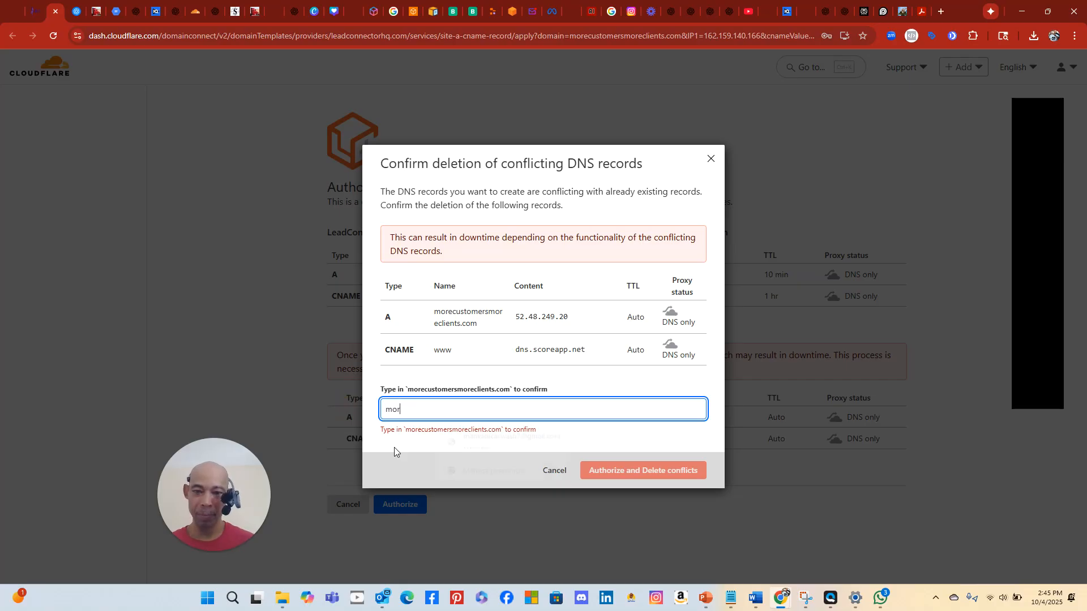
text(ecustomer)
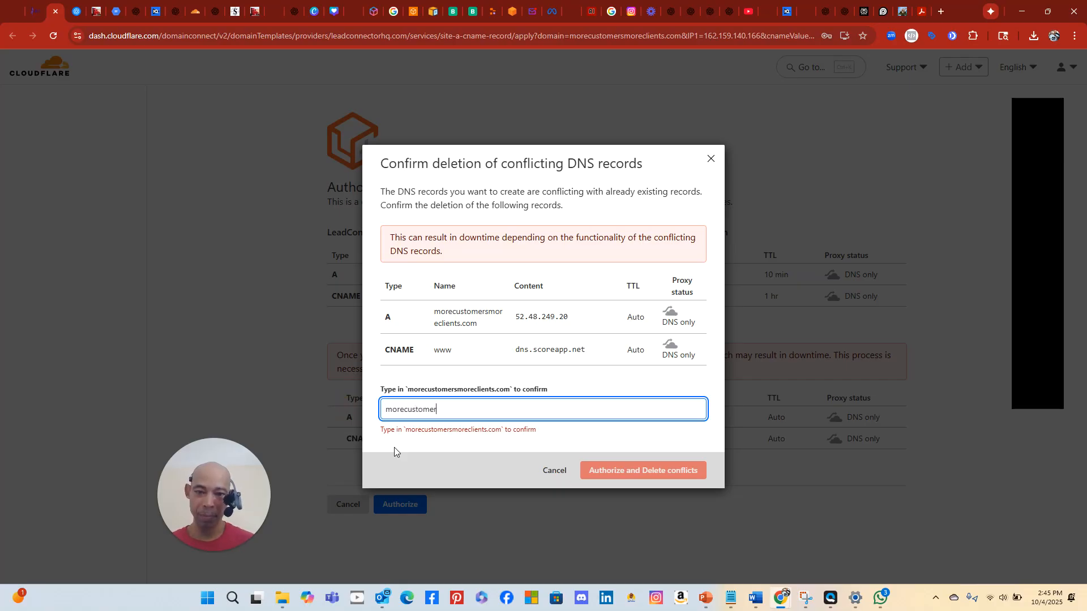
text(smoreclients.co)
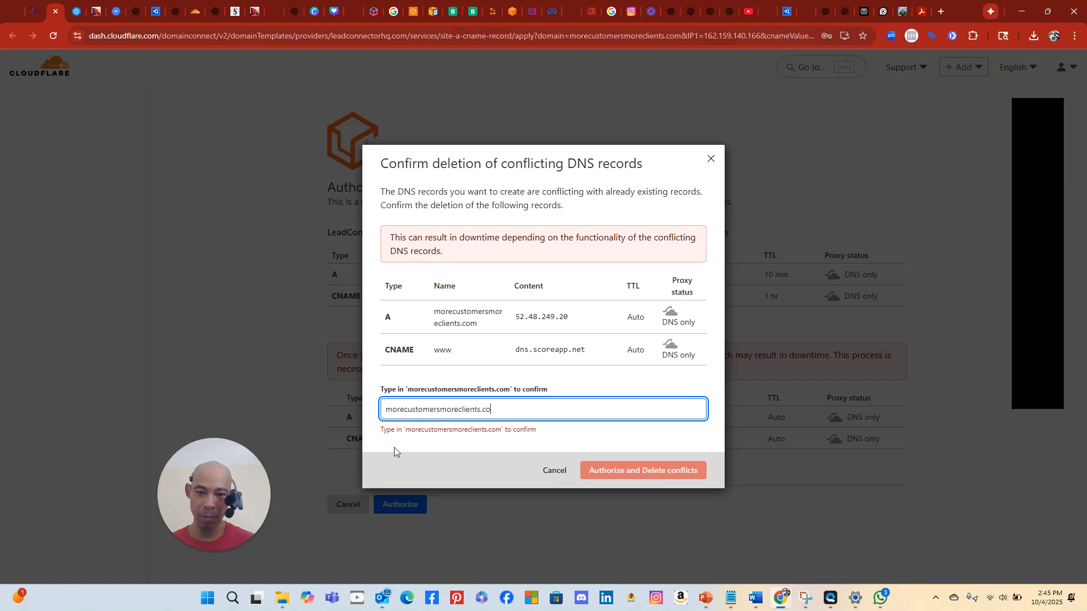
text(m)
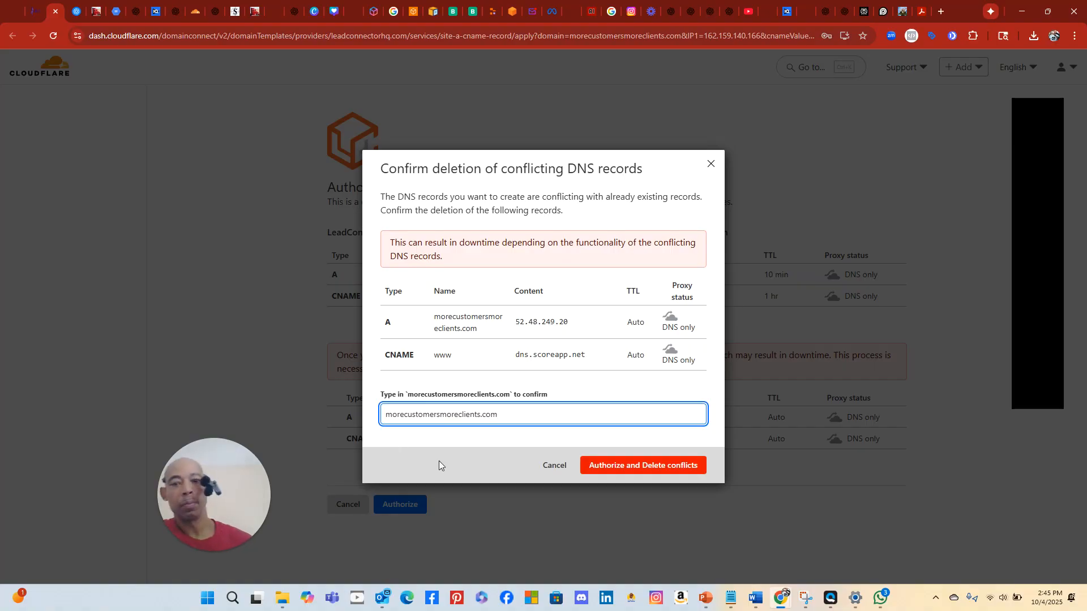
click(656, 463)
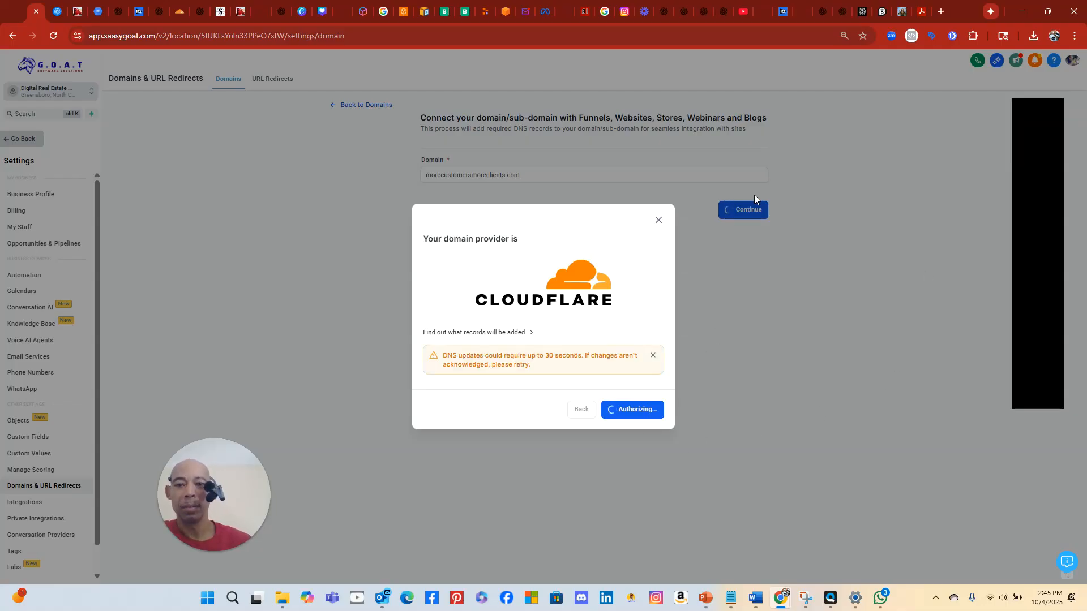
click(484, 14)
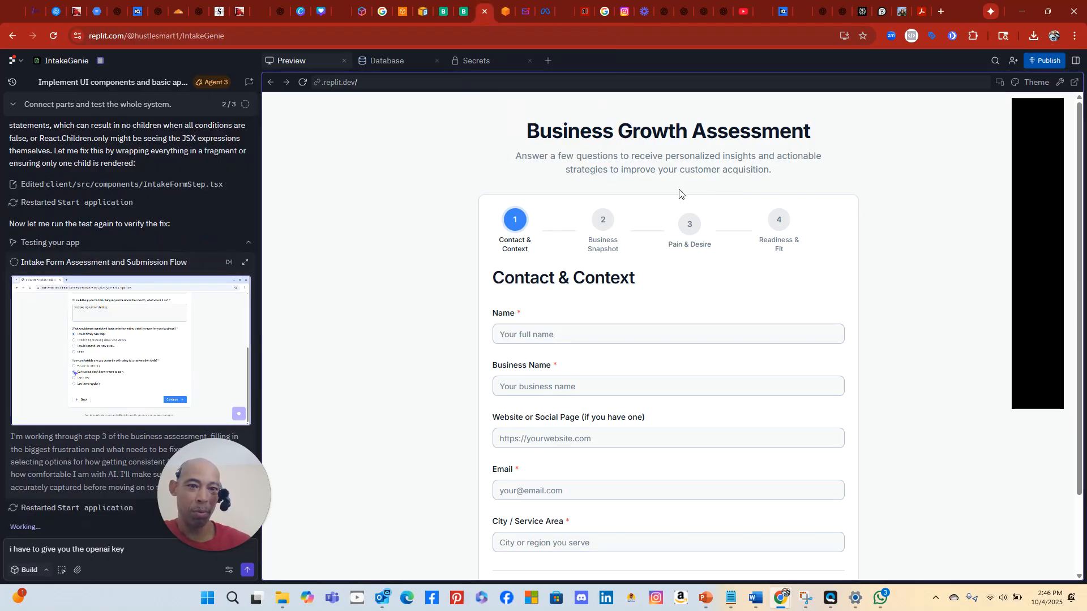
scroll(673, 190, down, 3)
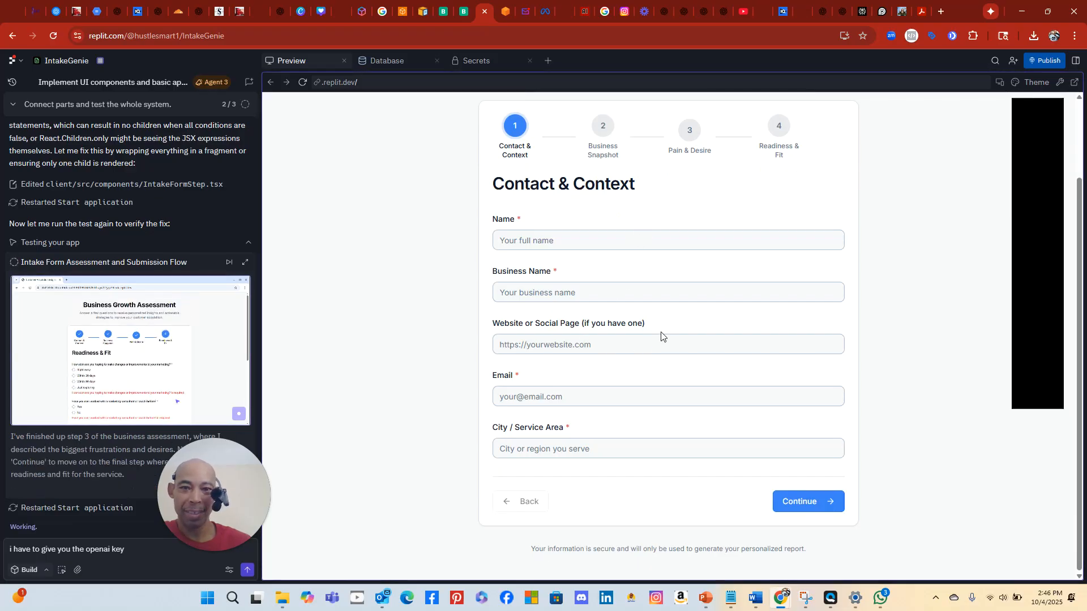
scroll(661, 336, up, 3)
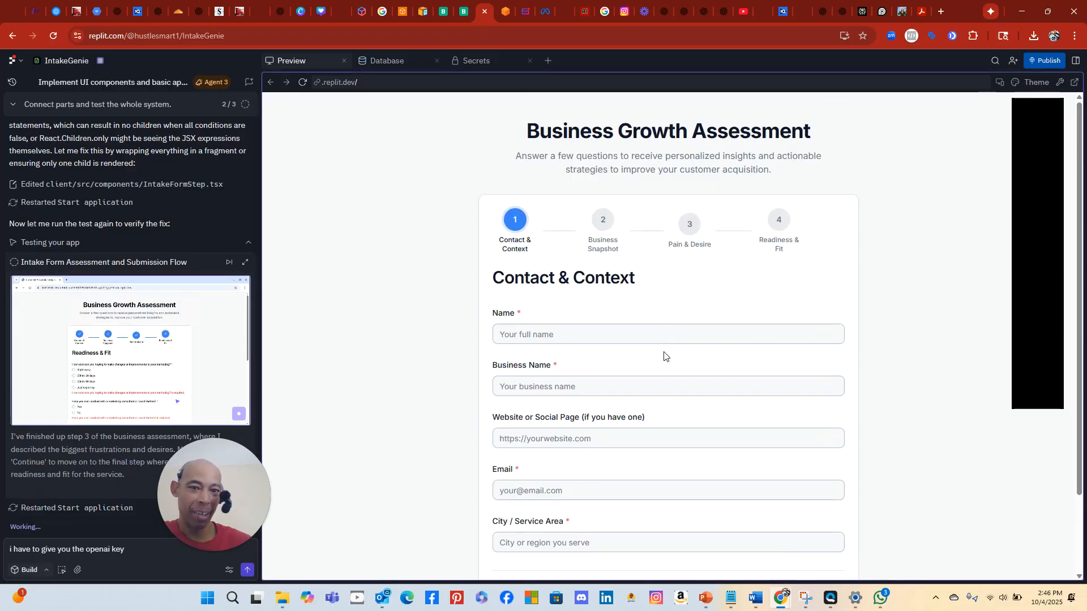
scroll(642, 345, down, 2)
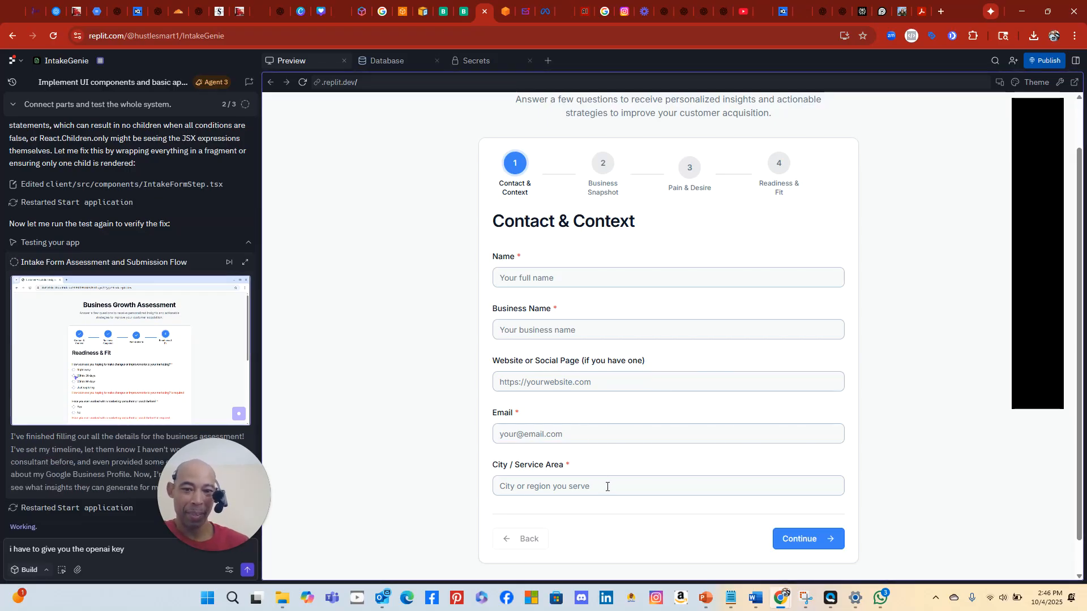
scroll(606, 485, down, 1)
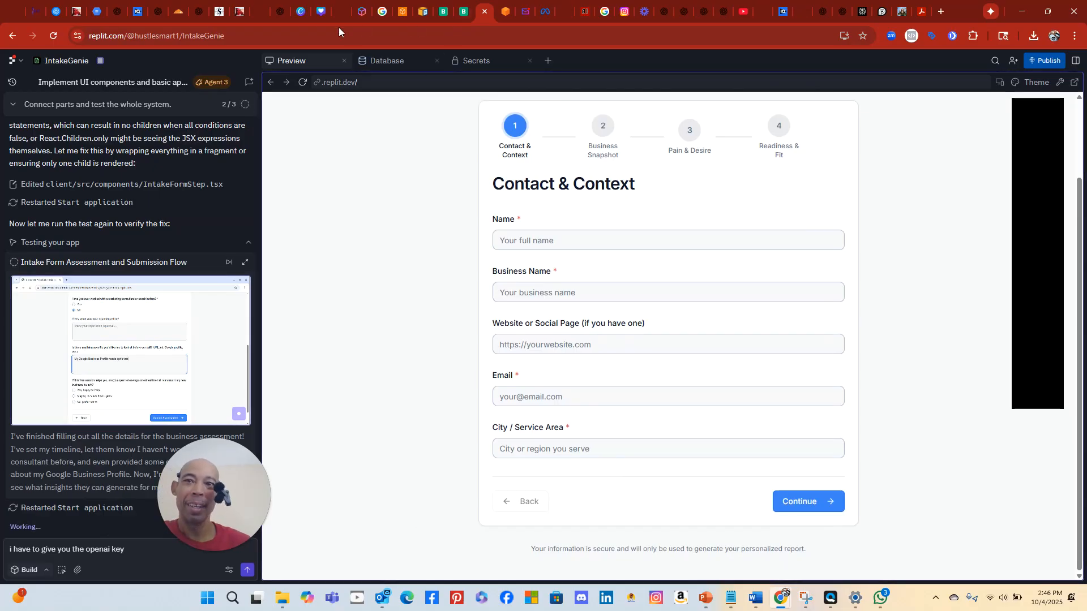
Finish connecting morecustomersmoreclients.com without linking any funnel, after checking the additional options
click(36, 12)
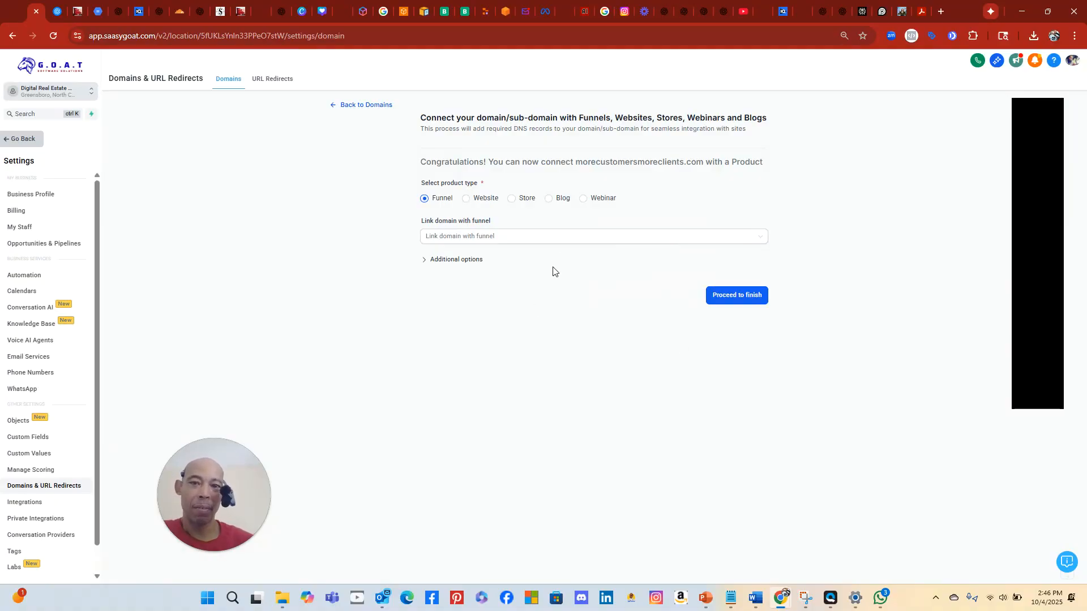
click(574, 240)
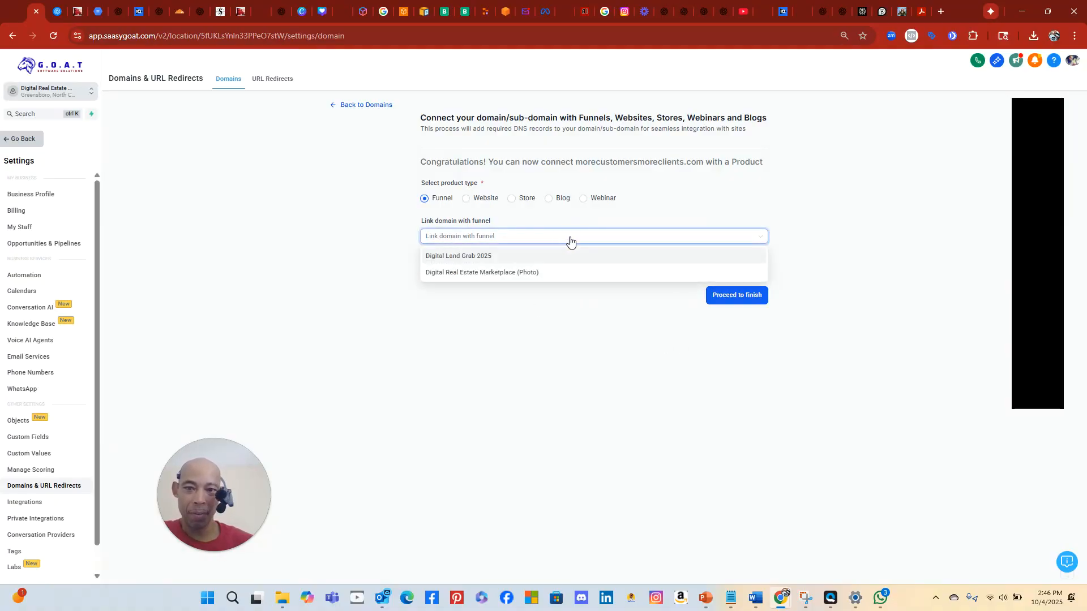
click(555, 313)
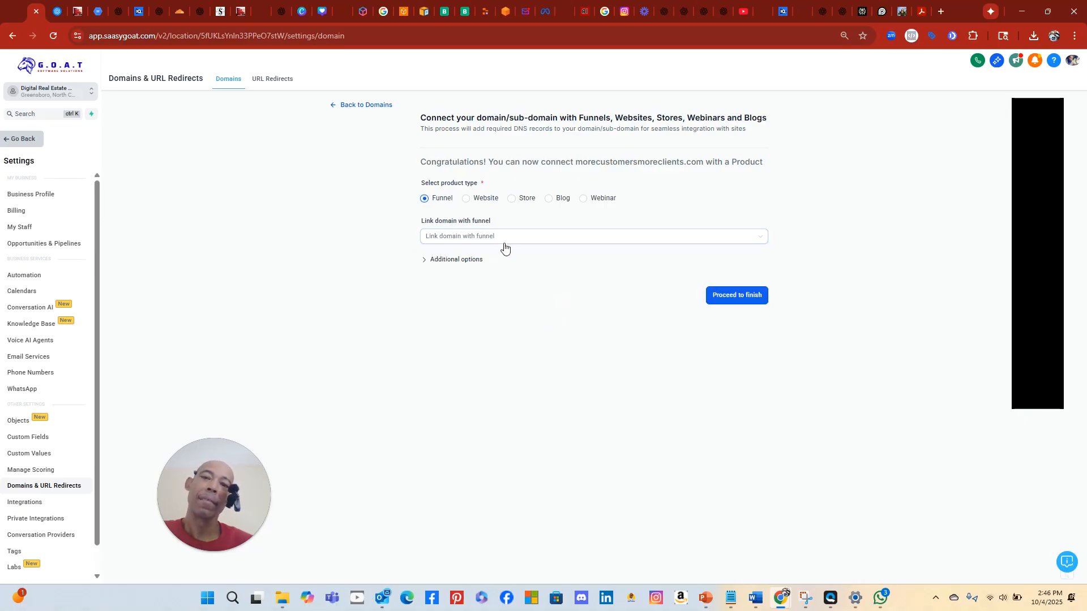
click(506, 242)
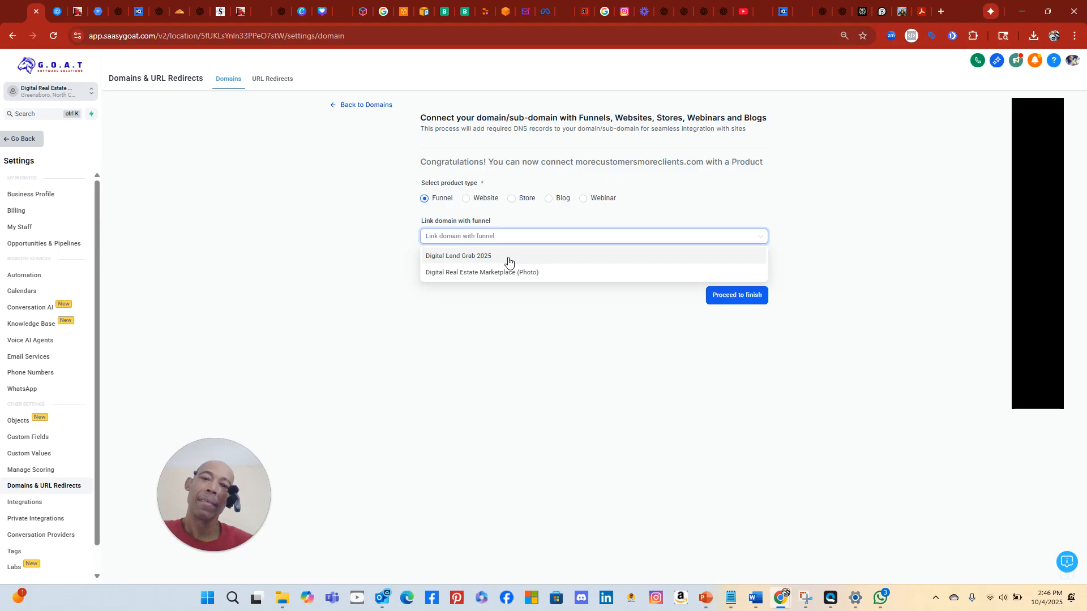
click(511, 302)
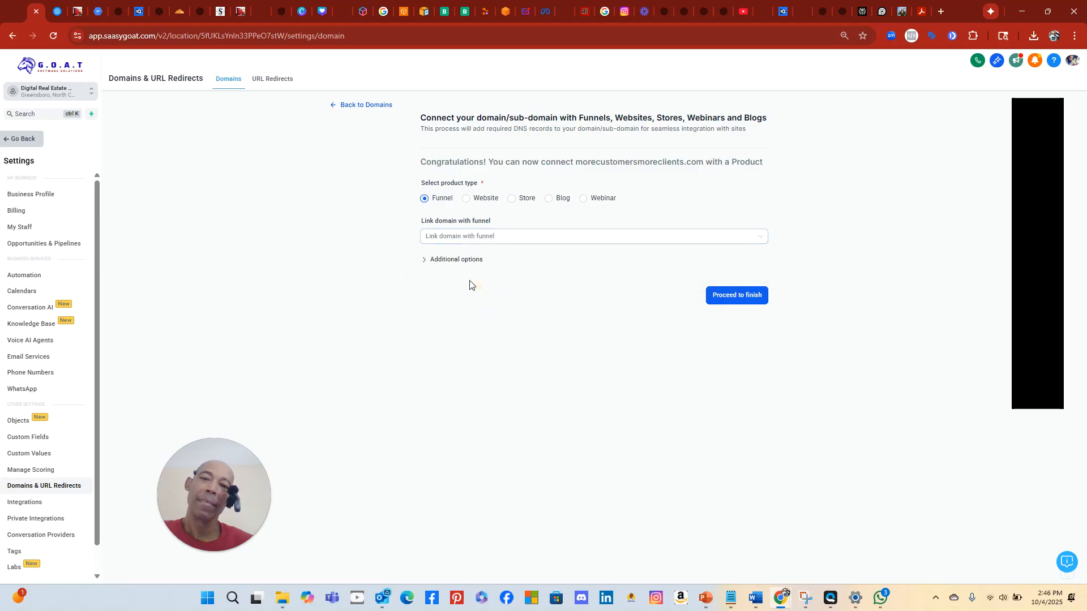
click(451, 259)
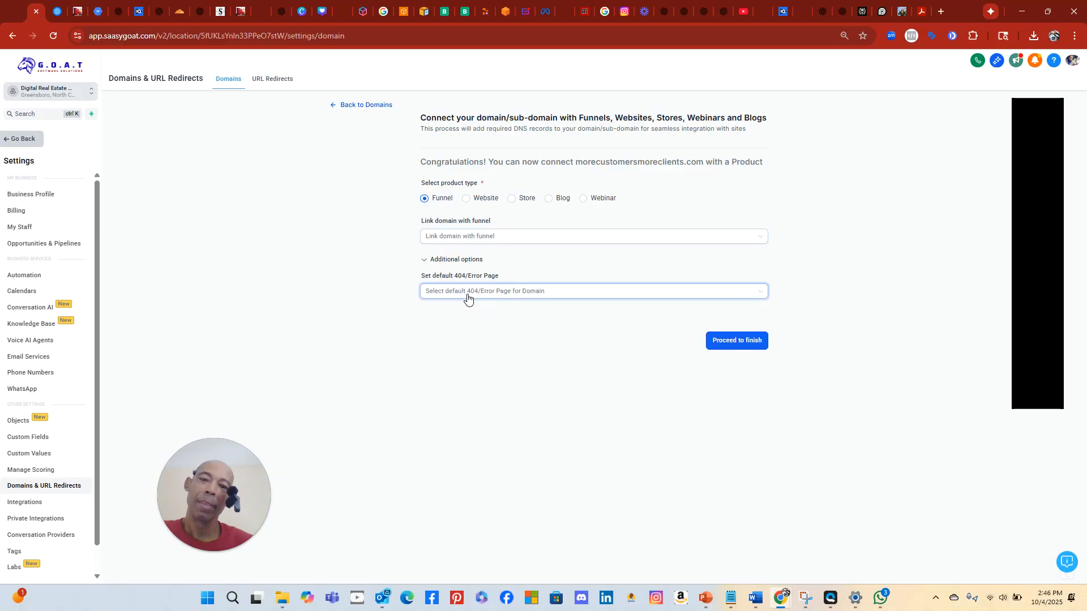
click(755, 344)
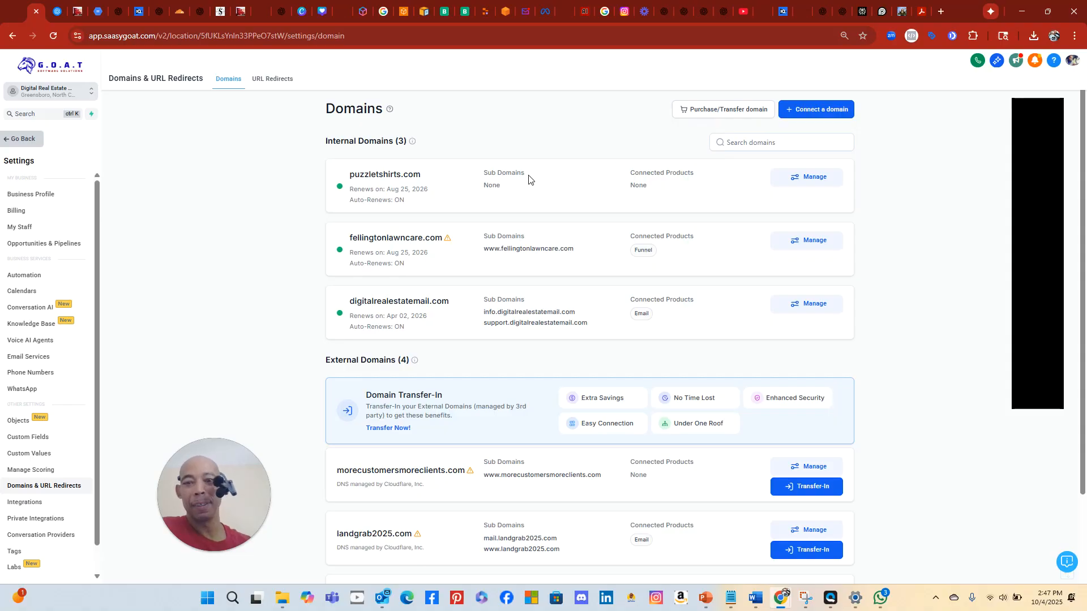
Review morecustomersmoreclients.com's linkable funnels without choosing one, then return to Sites > Funnels
scroll(305, 255, down, 2)
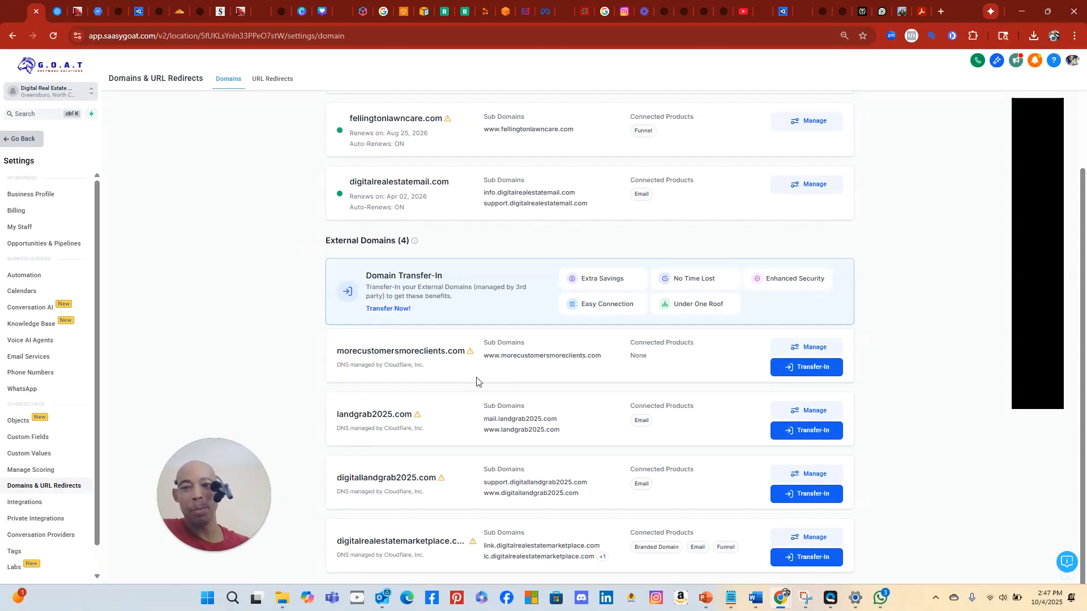
click(797, 352)
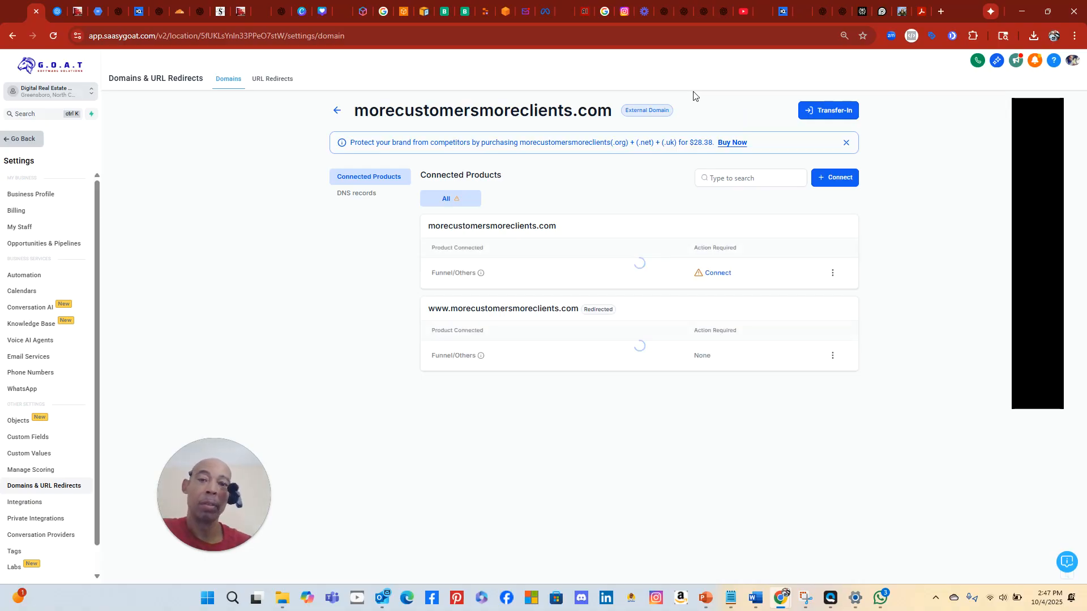
click(715, 273)
click(487, 235)
click(451, 323)
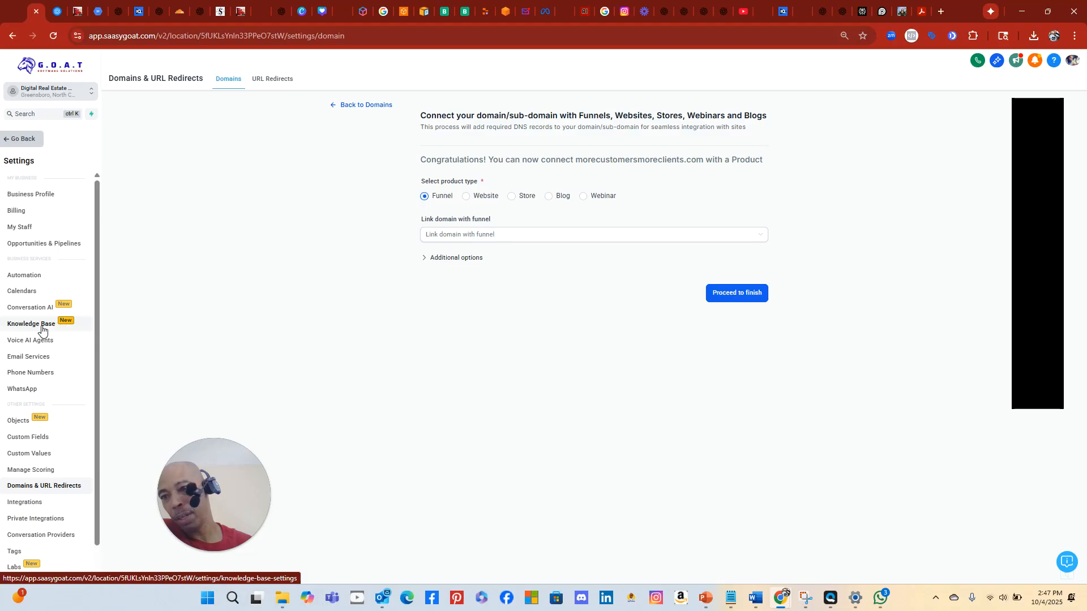
scroll(37, 368, down, 1)
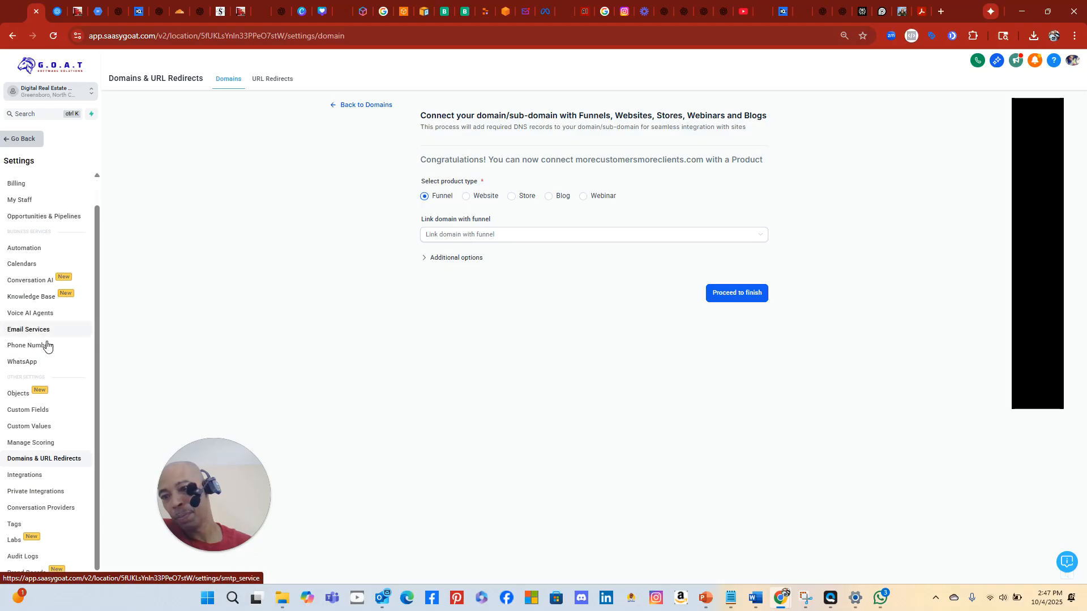
scroll(77, 481, up, 1)
click(15, 141)
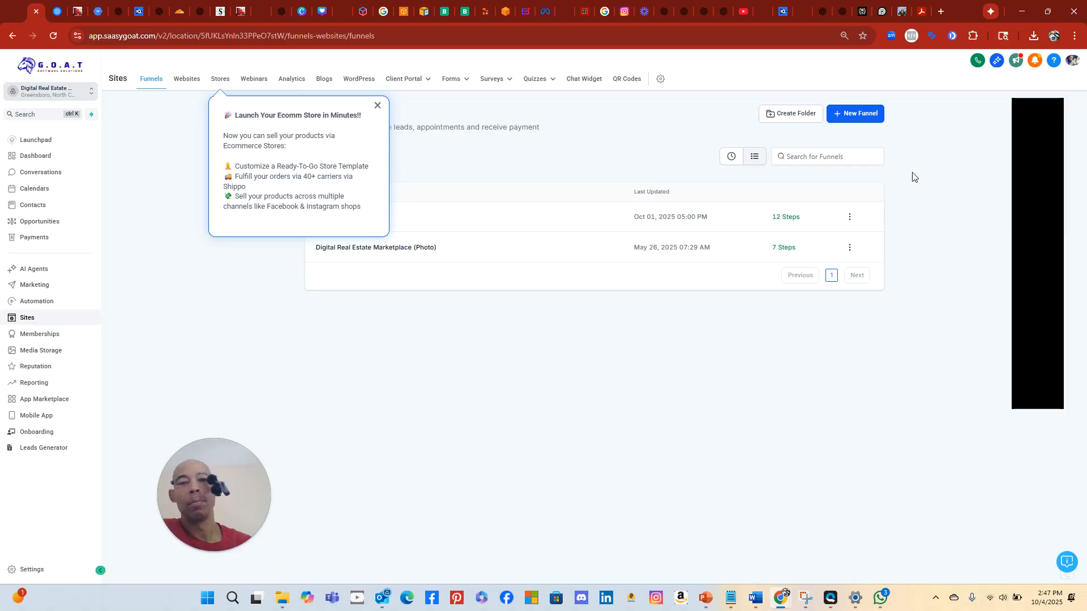
Dismiss the store tip and start a new funnel from the template library
click(378, 106)
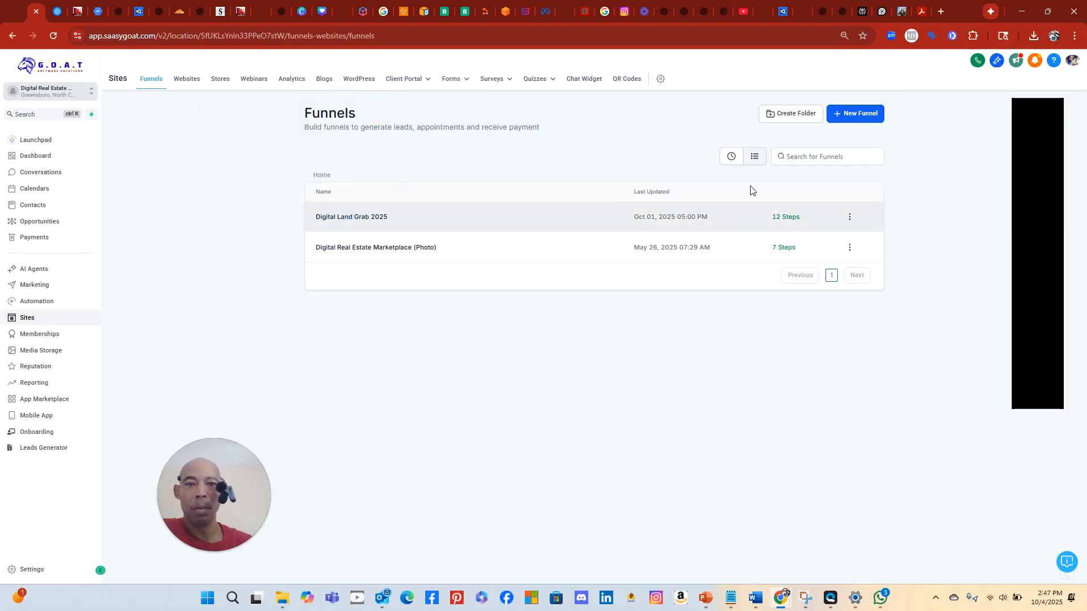
click(853, 114)
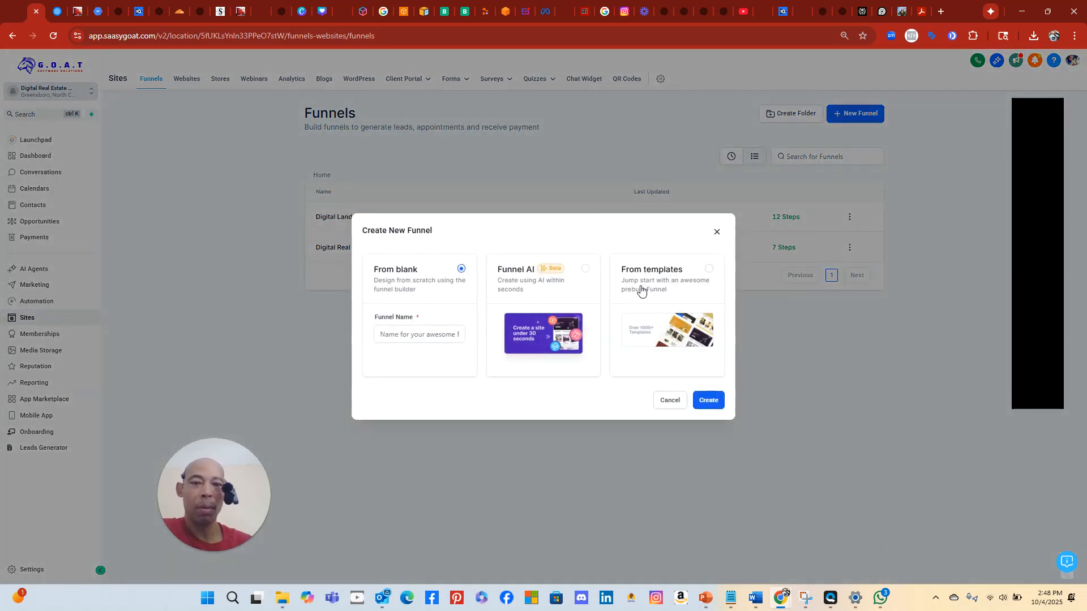
click(667, 296)
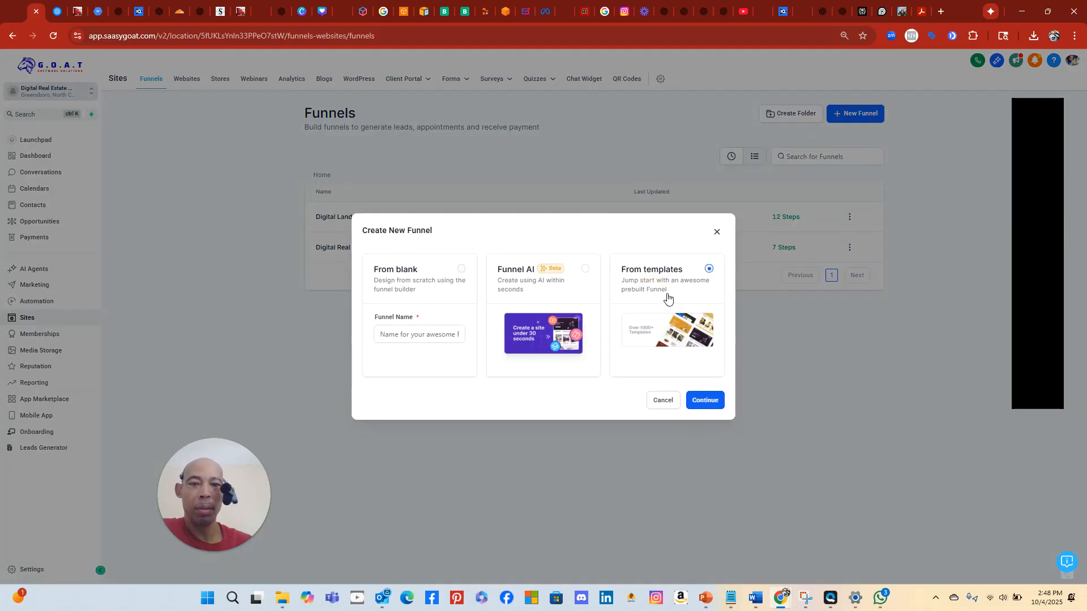
click(705, 400)
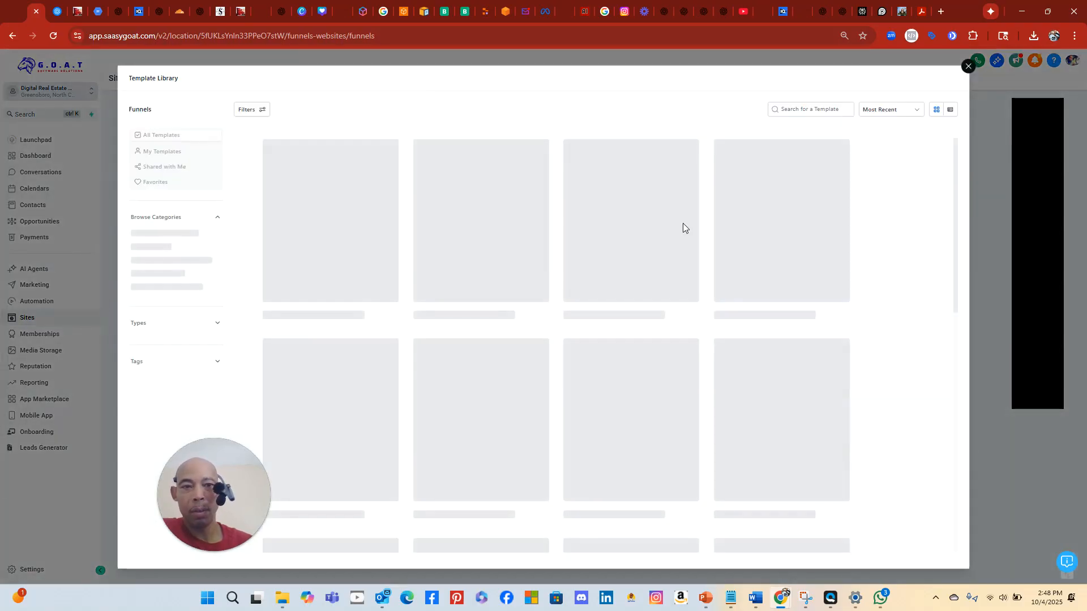
Browse the 885 funnel templates and preview the Transportation Service template
mouse_move(357, 245)
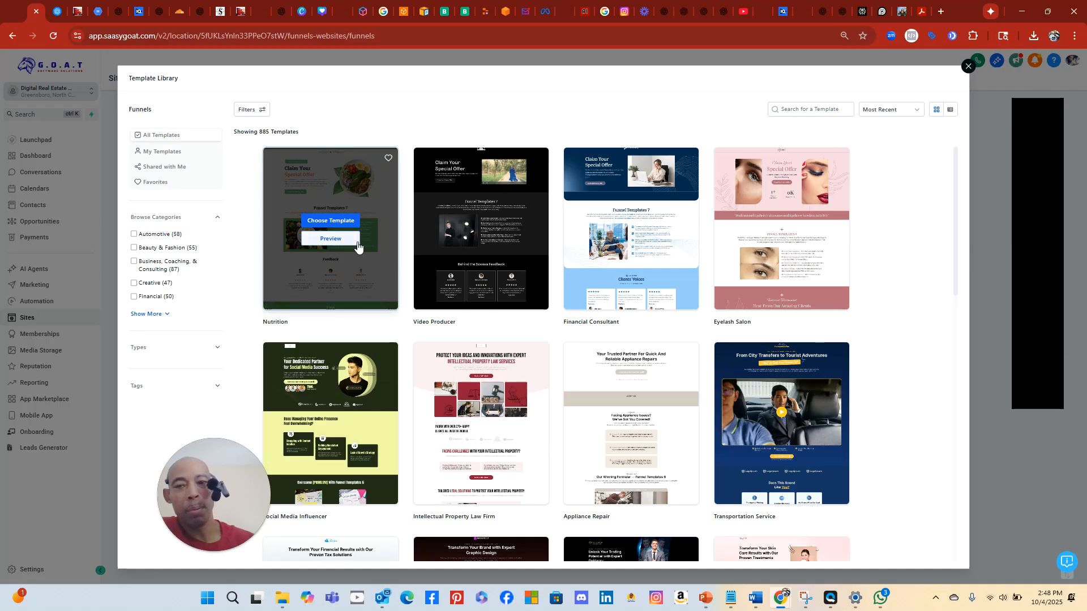
mouse_move(524, 280)
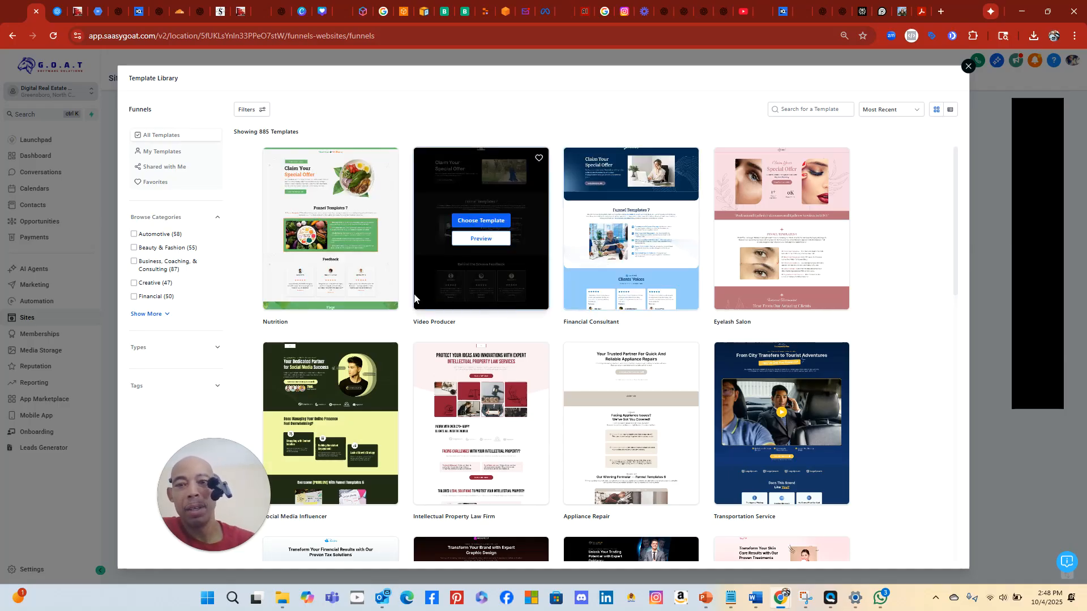
mouse_move(329, 300)
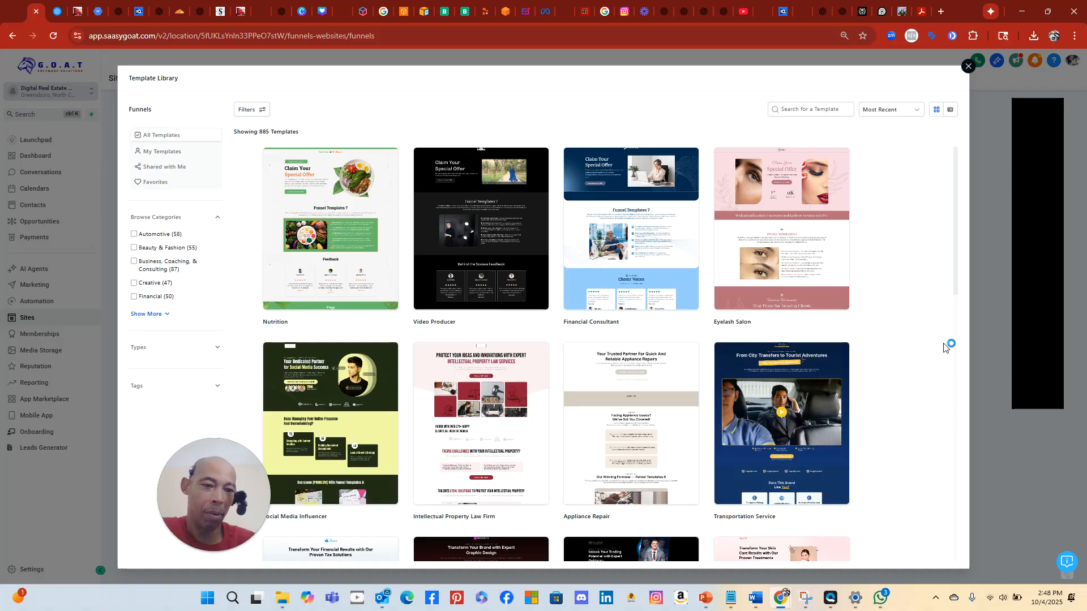
scroll(795, 386, down, 2)
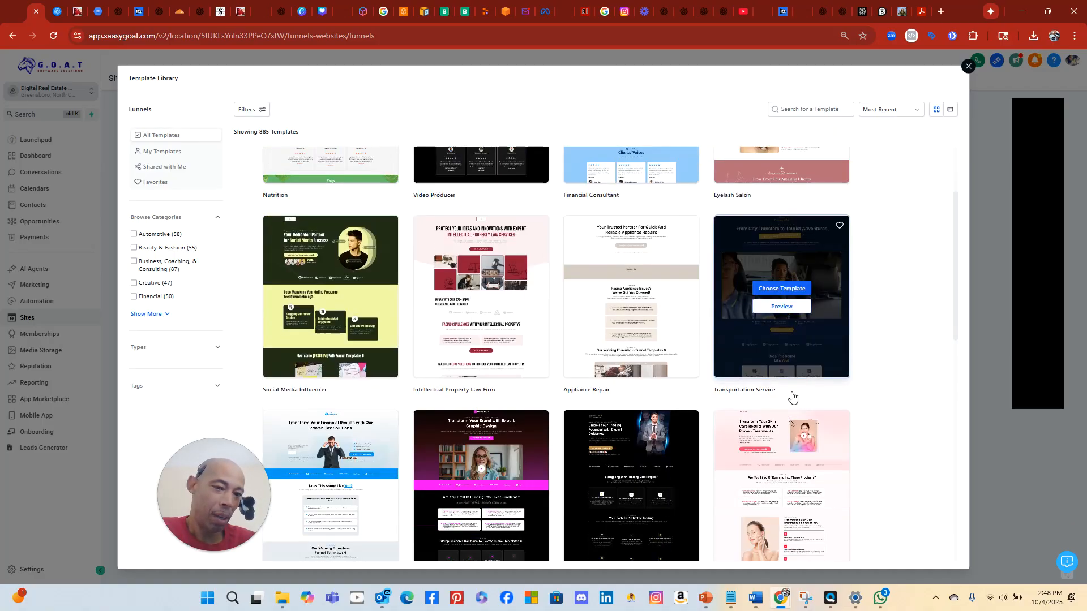
scroll(796, 387, down, 2)
scroll(770, 292, up, 4)
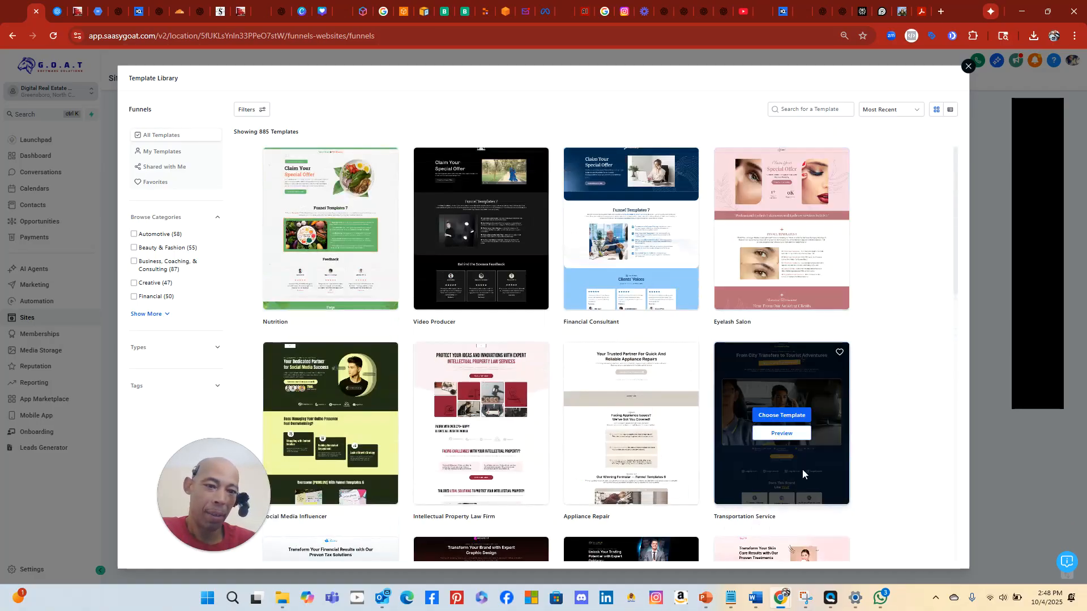
click(791, 440)
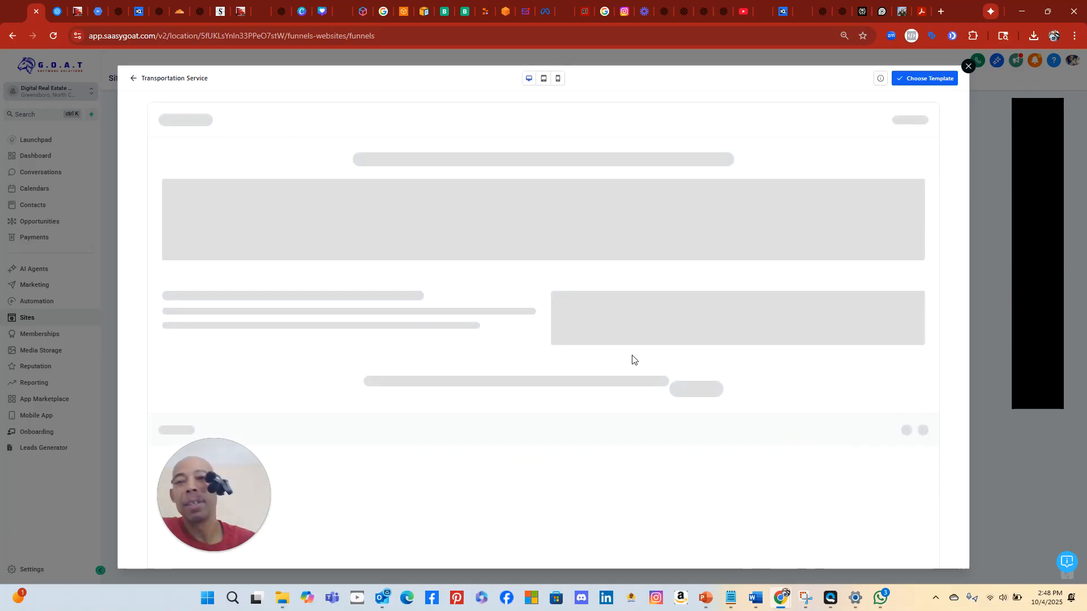
Browse the Transportation Service template preview, then add it as a new funnel
scroll(745, 342, down, 10)
scroll(745, 342, down, 15)
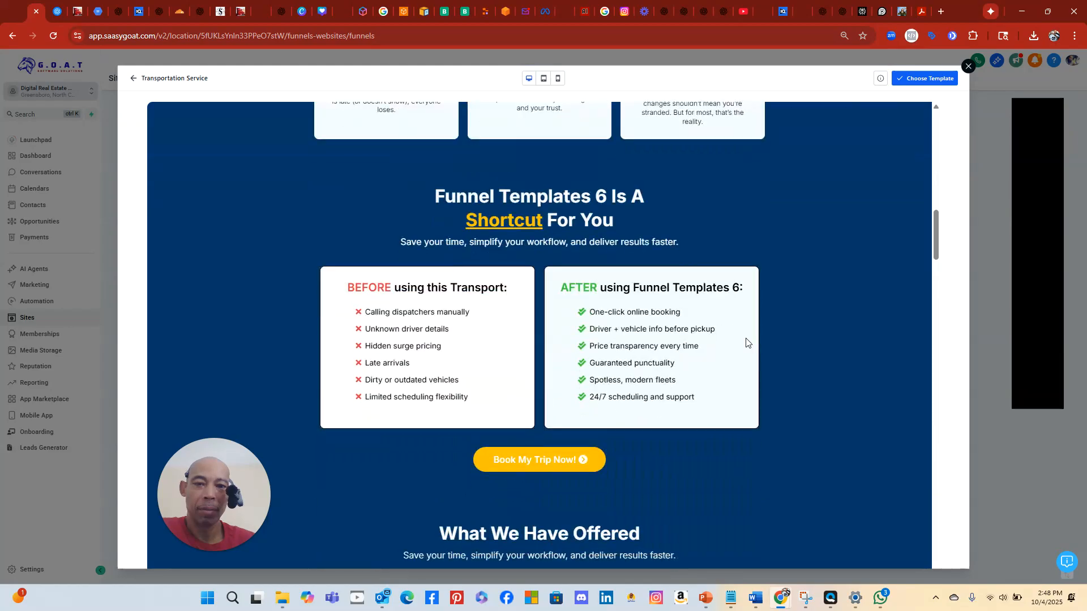
scroll(745, 342, down, 15)
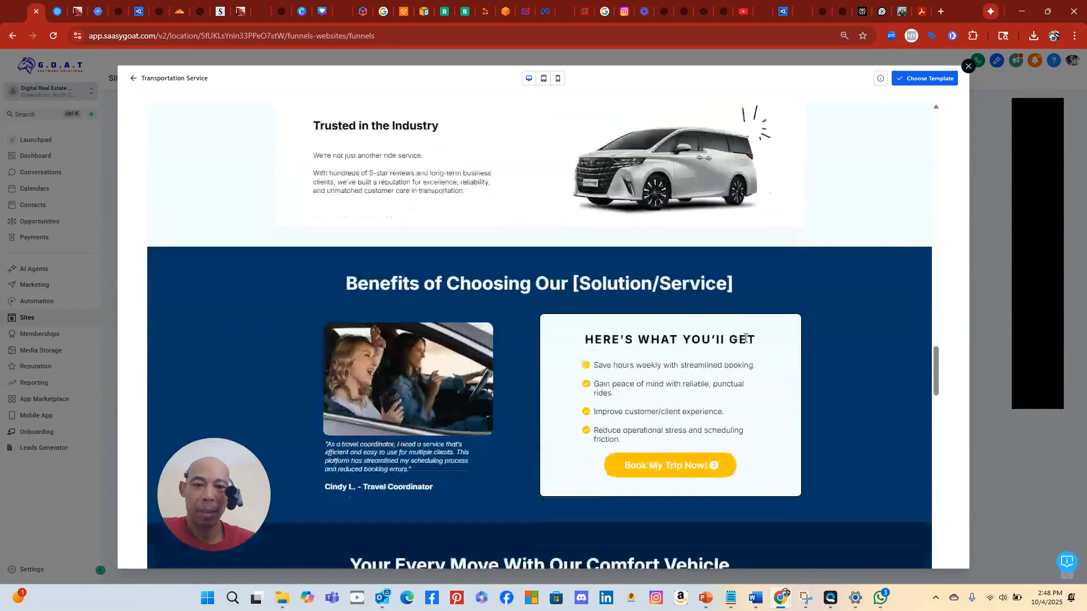
scroll(745, 341, down, 15)
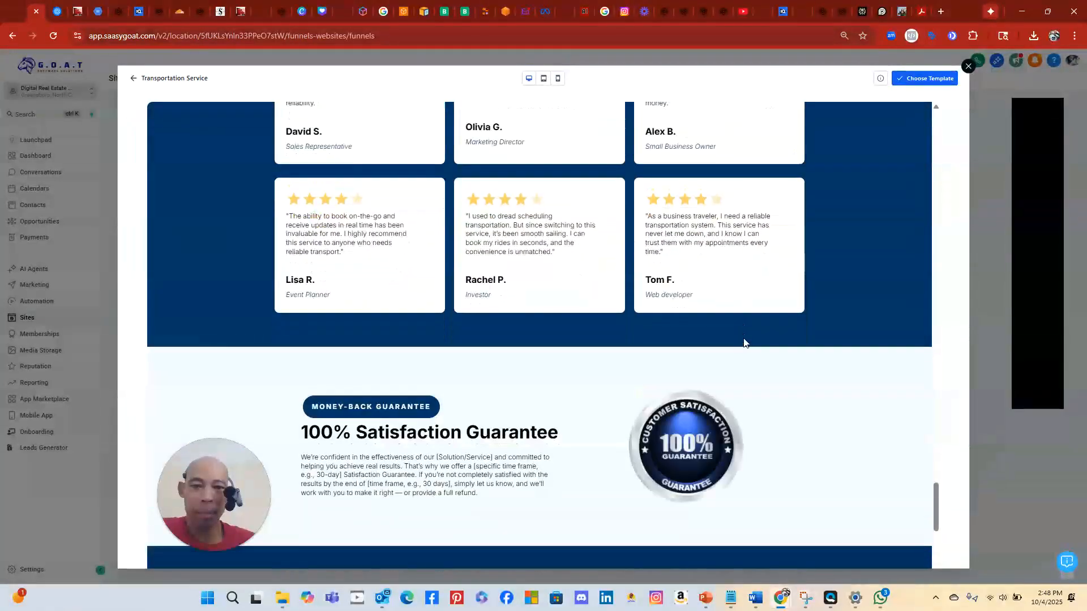
scroll(742, 337, down, 3)
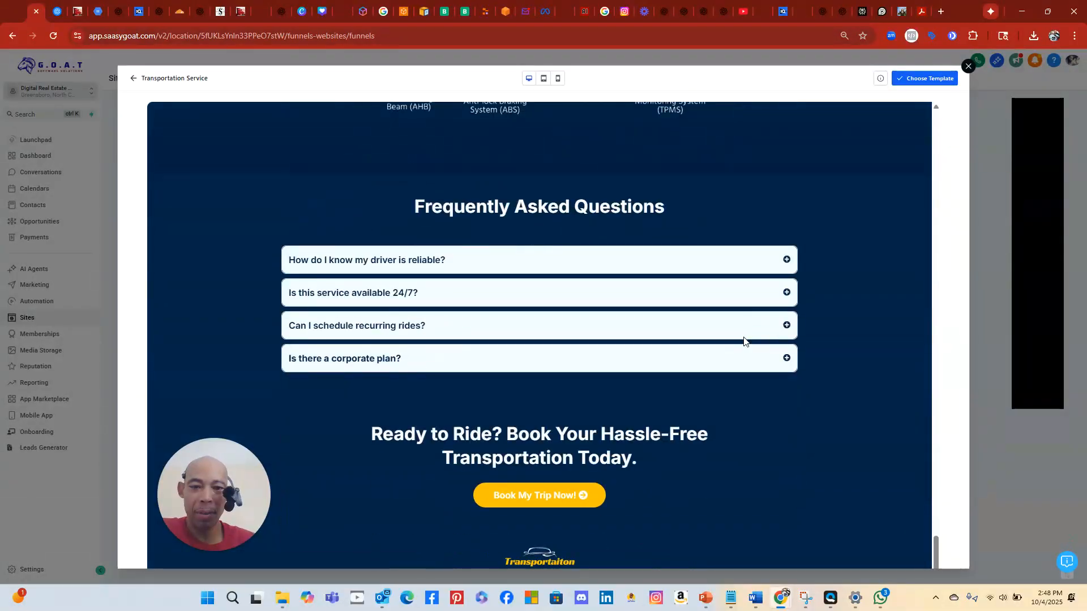
scroll(746, 350, down, 2)
scroll(744, 359, up, 12)
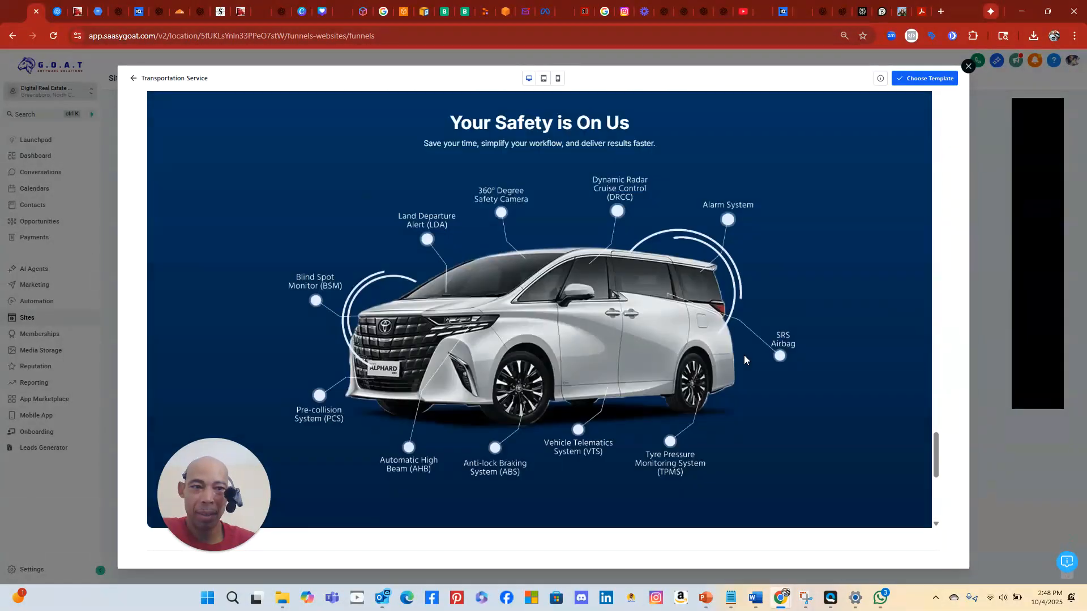
scroll(745, 351, up, 15)
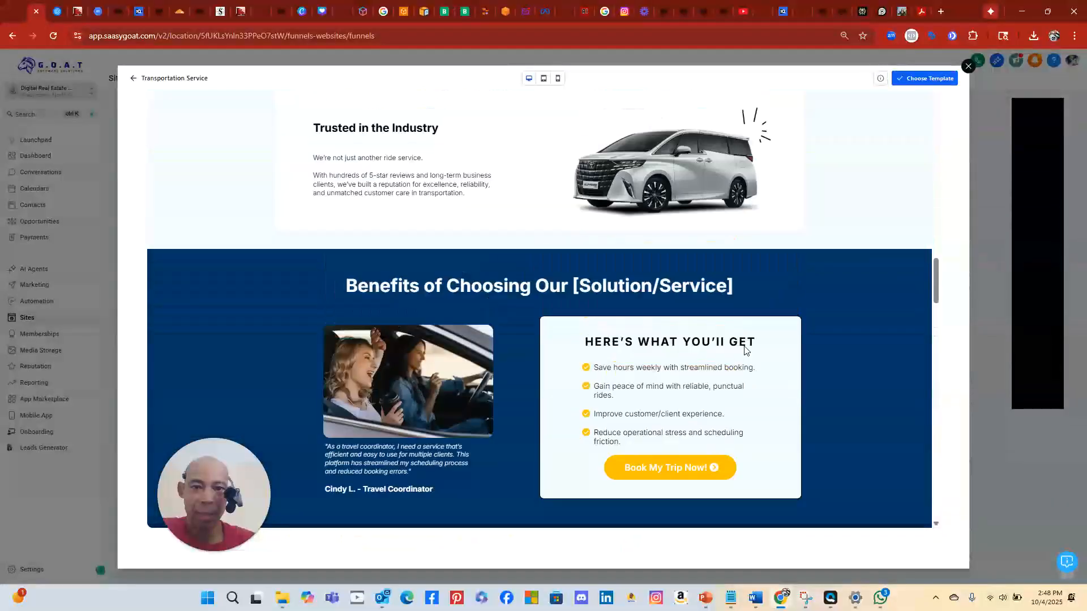
scroll(744, 346, up, 15)
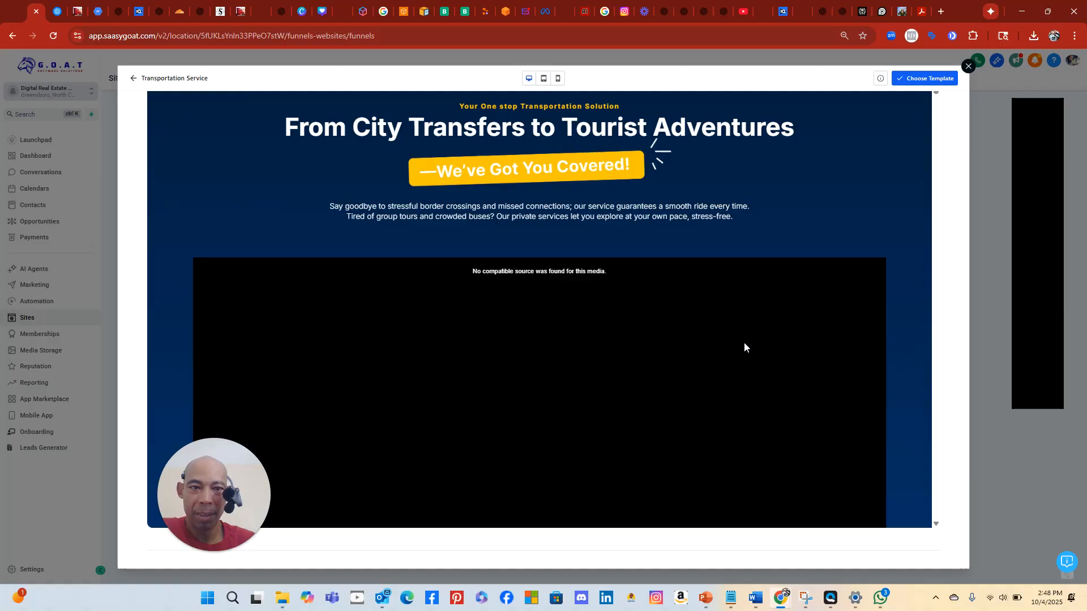
scroll(717, 379, down, 1)
scroll(722, 372, up, 1)
scroll(721, 367, down, 1)
scroll(702, 362, down, 1)
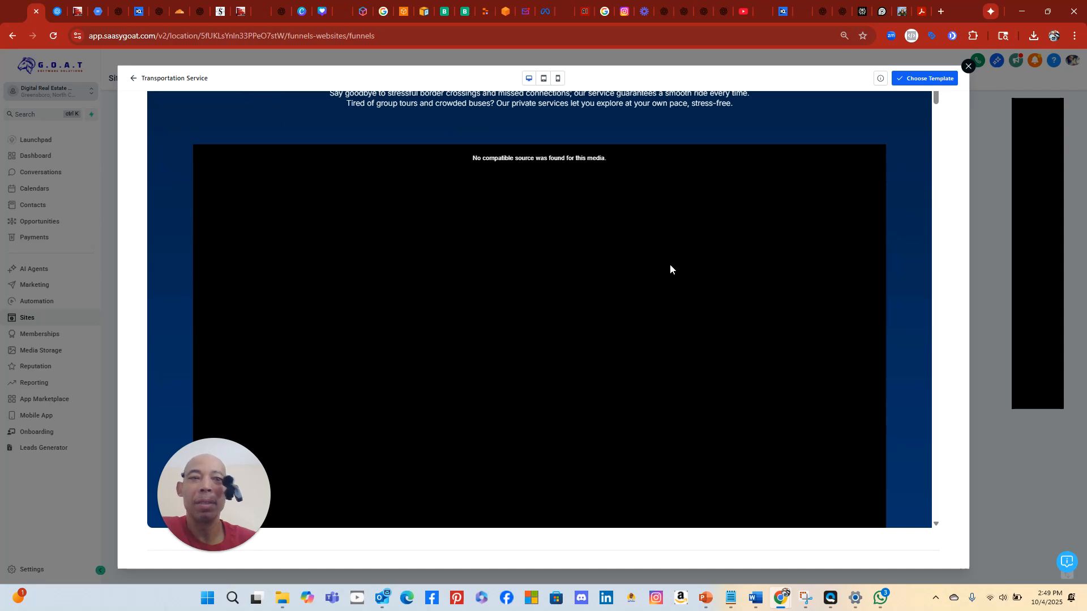
click(912, 79)
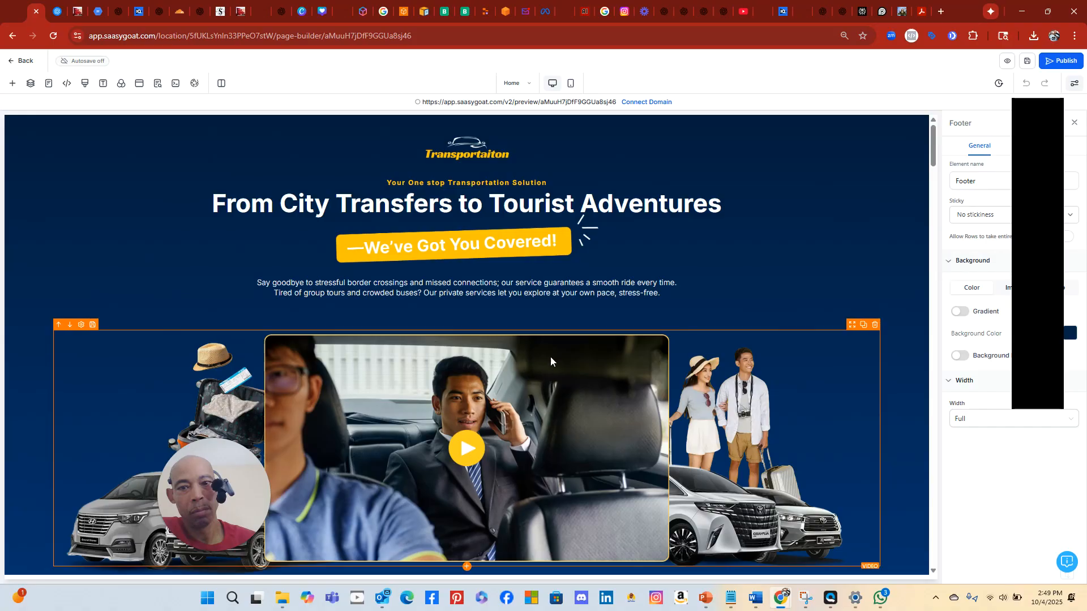
Connect the transportation funnel to the domain morecustomersmoreclients.com and save the connection
scroll(620, 345, down, 5)
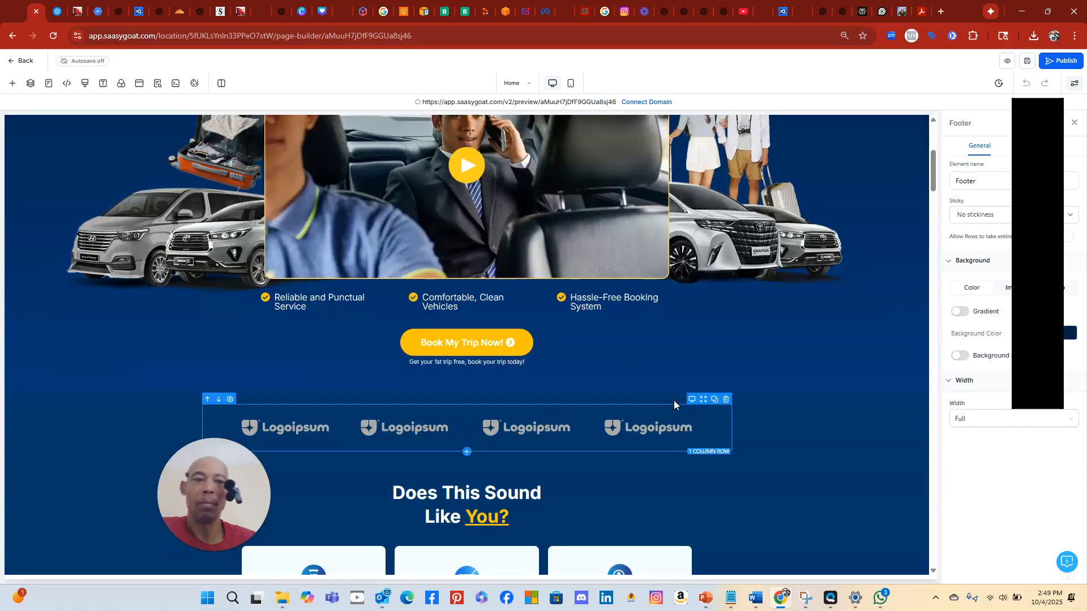
scroll(648, 347, up, 5)
scroll(644, 339, down, 4)
scroll(643, 338, up, 2)
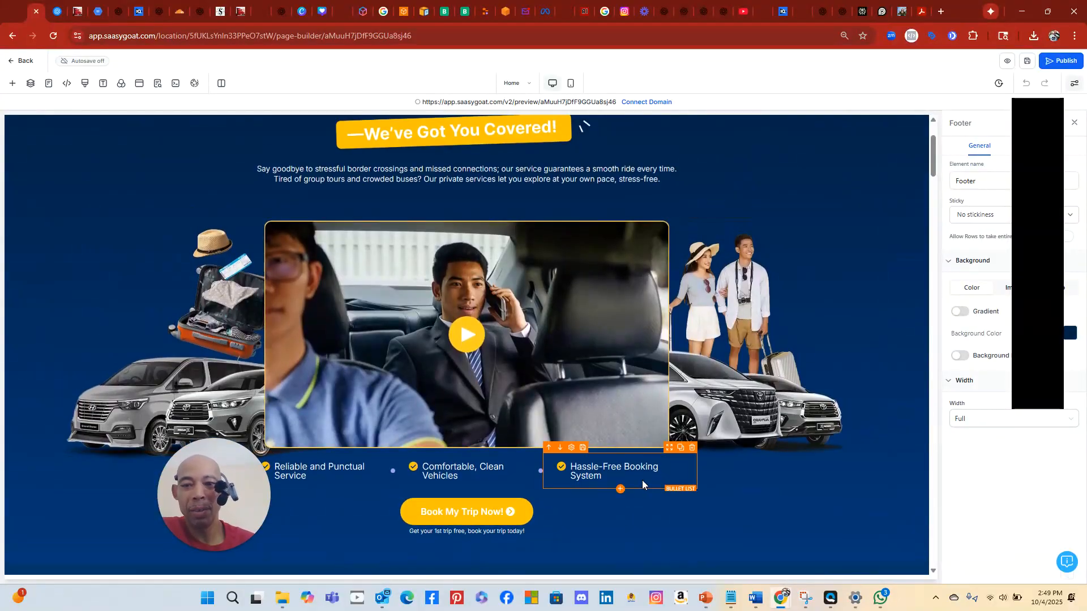
scroll(646, 473, down, 4)
scroll(653, 447, up, 4)
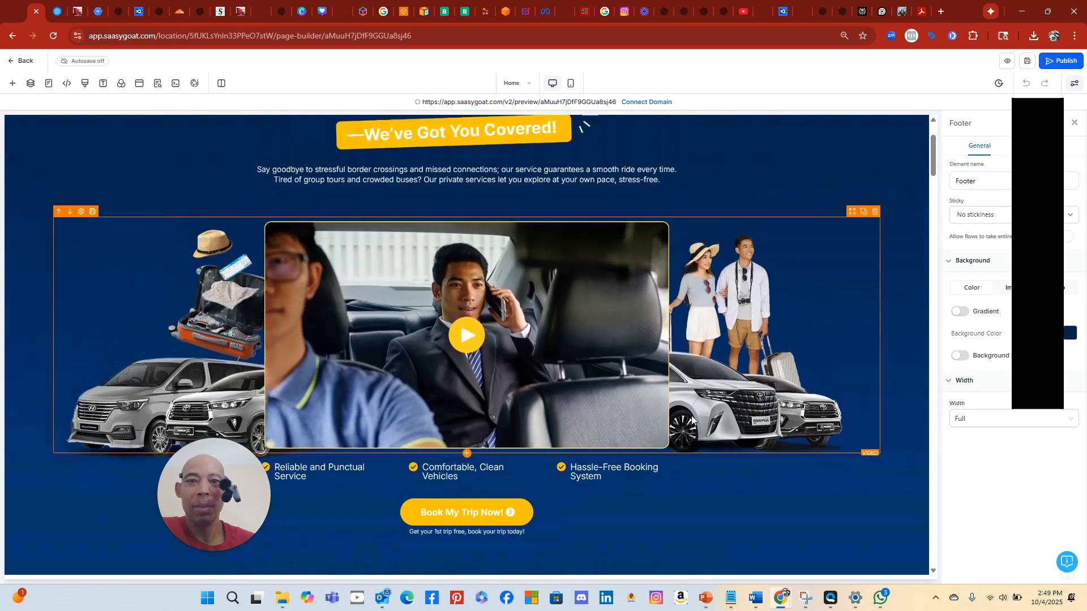
click(656, 103)
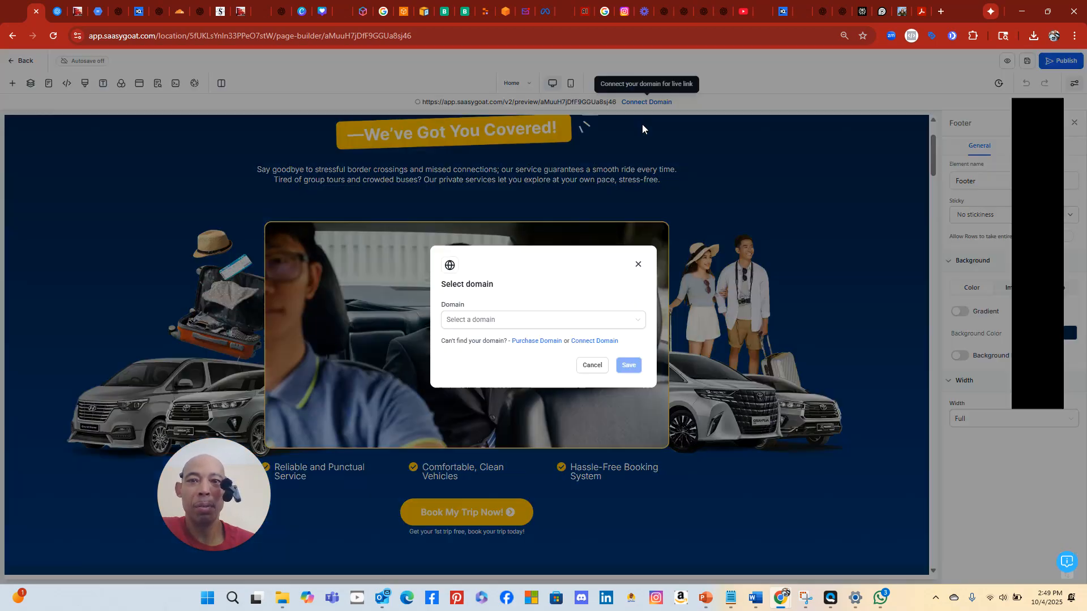
click(554, 320)
click(524, 343)
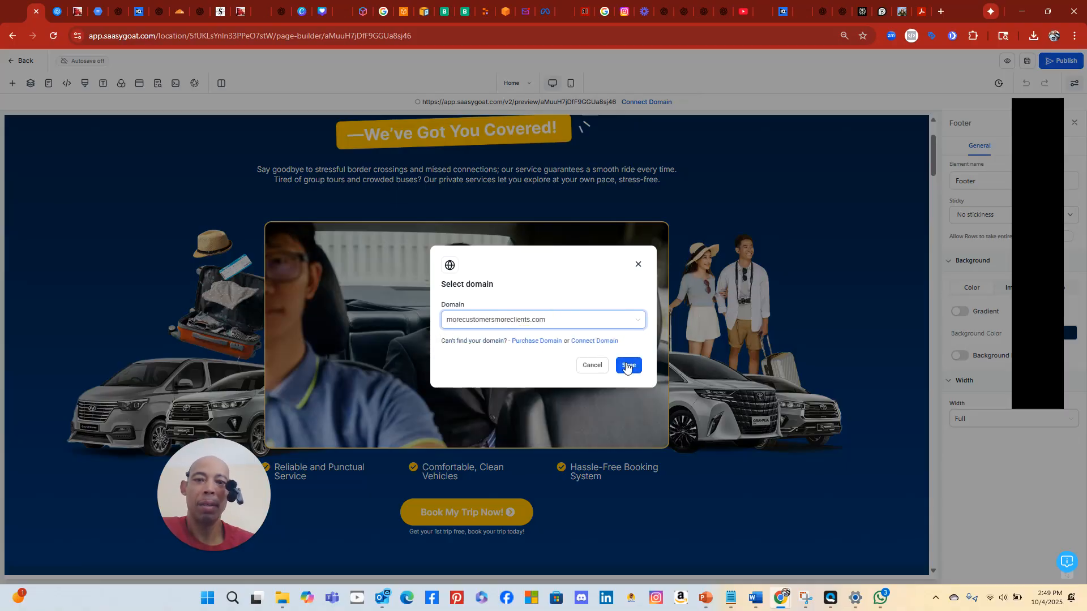
click(626, 366)
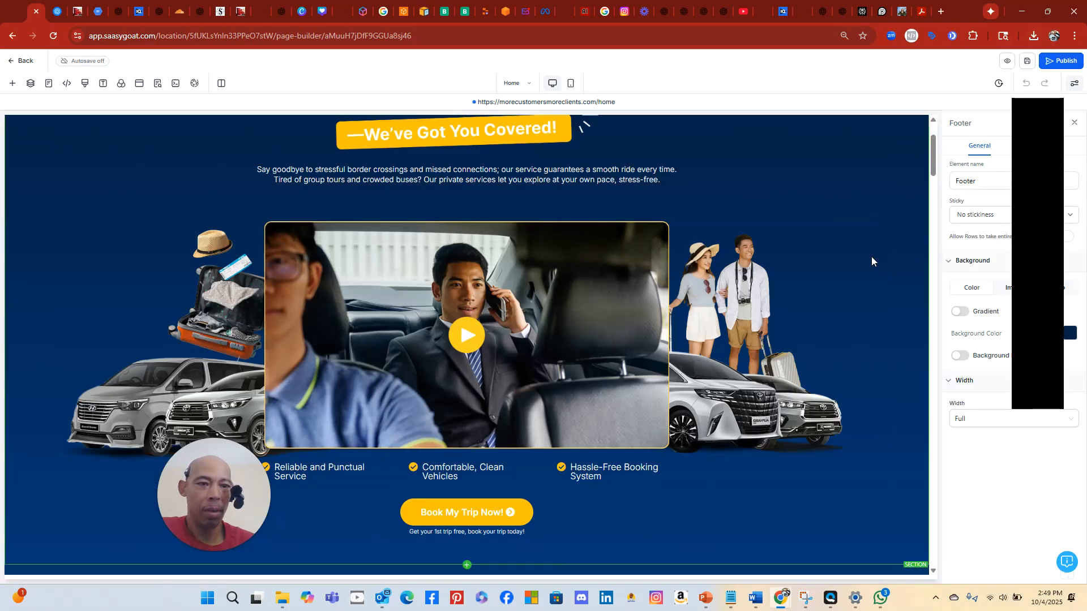
Glance at the IntakeGenie assessment form, then view Cloudflare's DNS records for morecustomersmoreclients.com
click(486, 12)
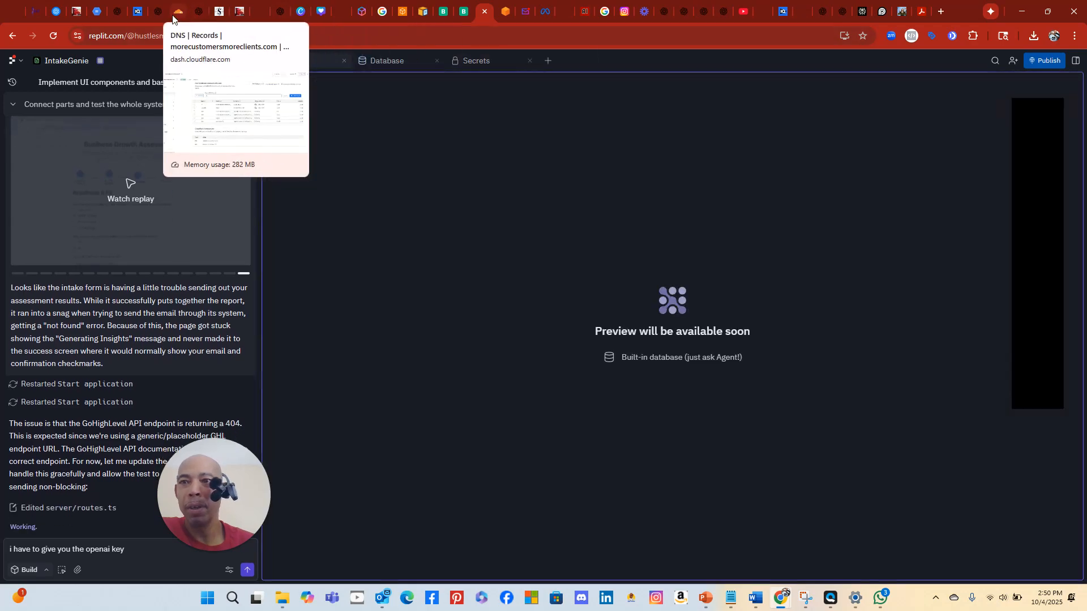
click(175, 13)
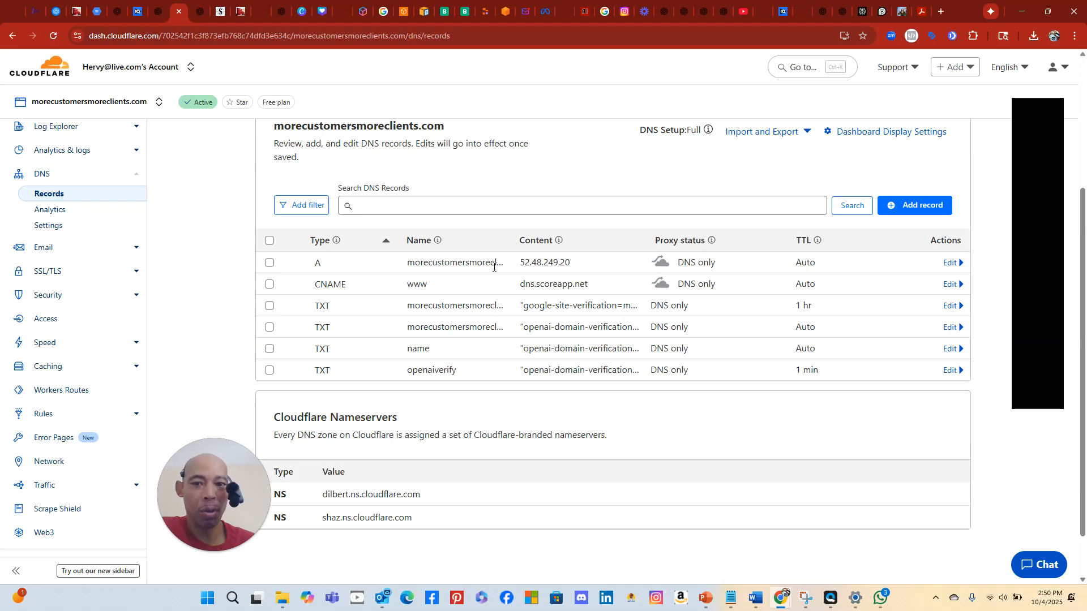
After checking the A and CNAME records, go back to the IntakeGenie project in Replit
click(481, 18)
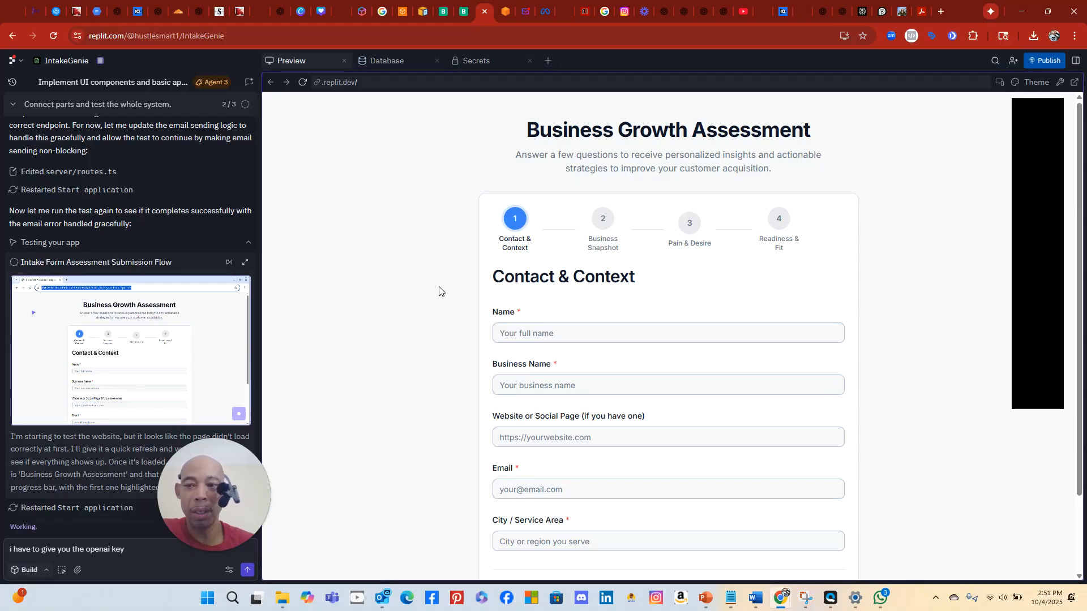
scroll(439, 289, down, 3)
scroll(441, 291, up, 3)
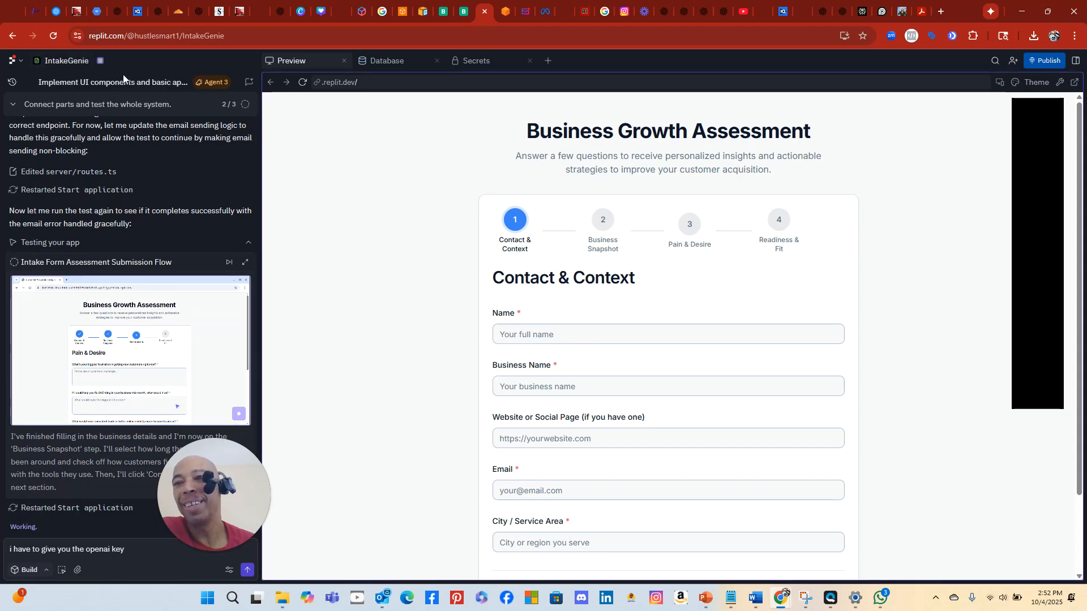
Select the hero video to show its settings, then preview the page in Mobile and Desktop modes
click(31, 16)
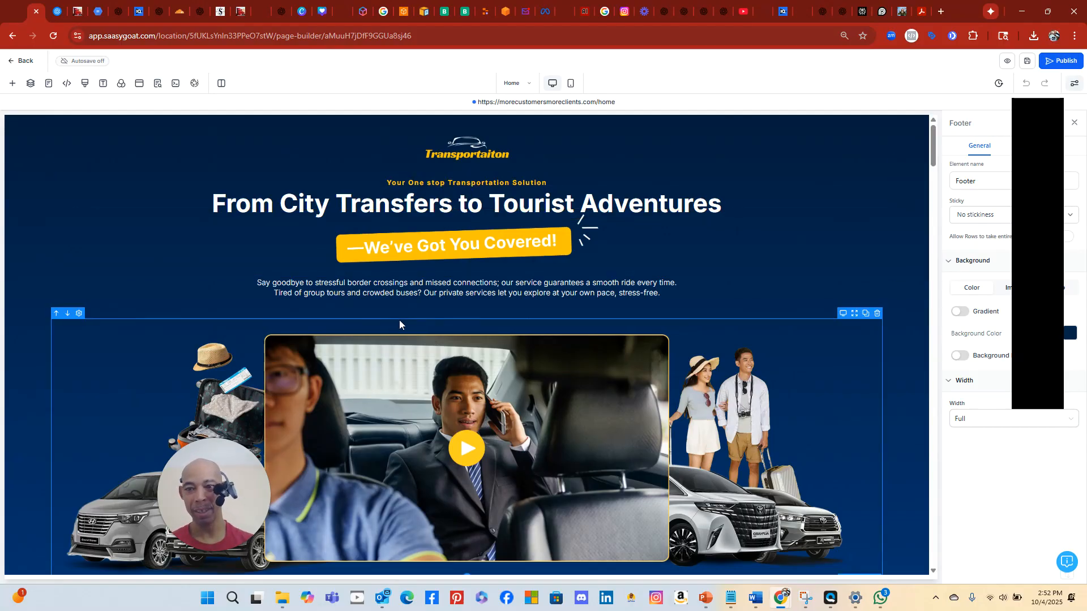
scroll(400, 320, down, 2)
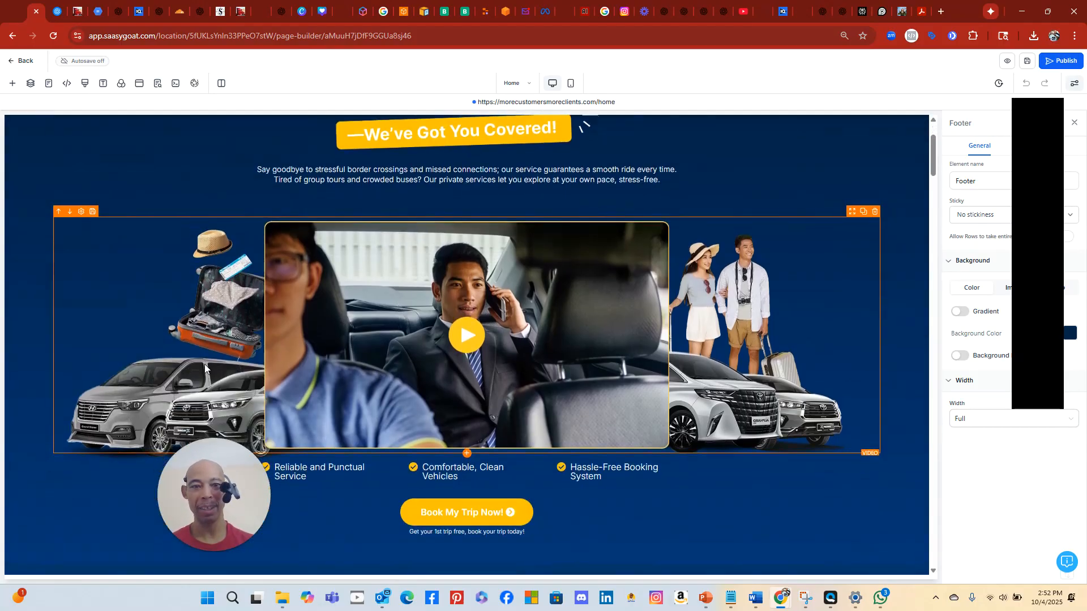
click(175, 368)
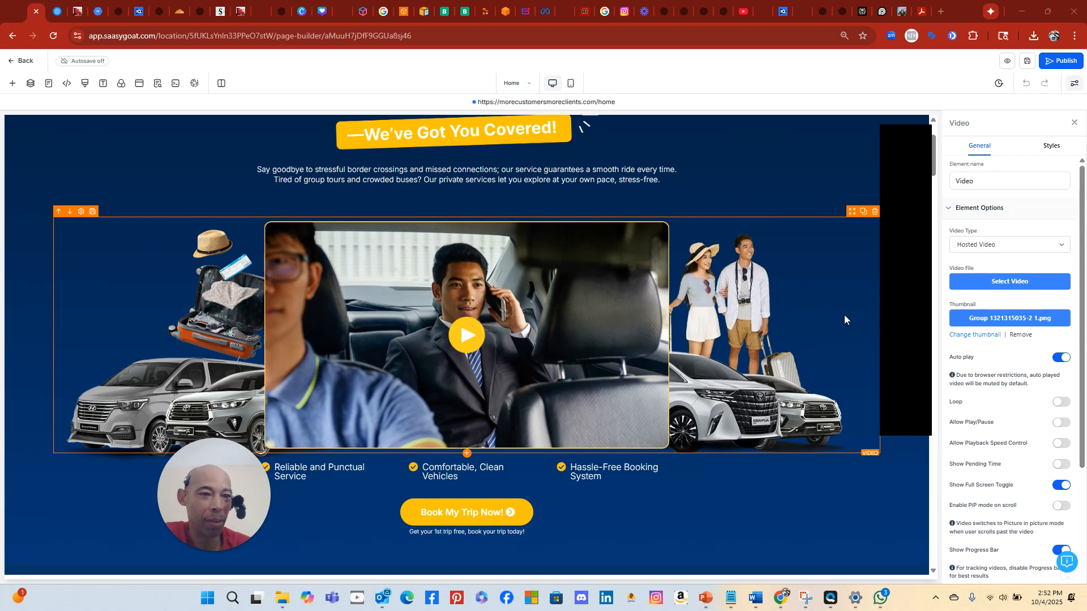
click(797, 310)
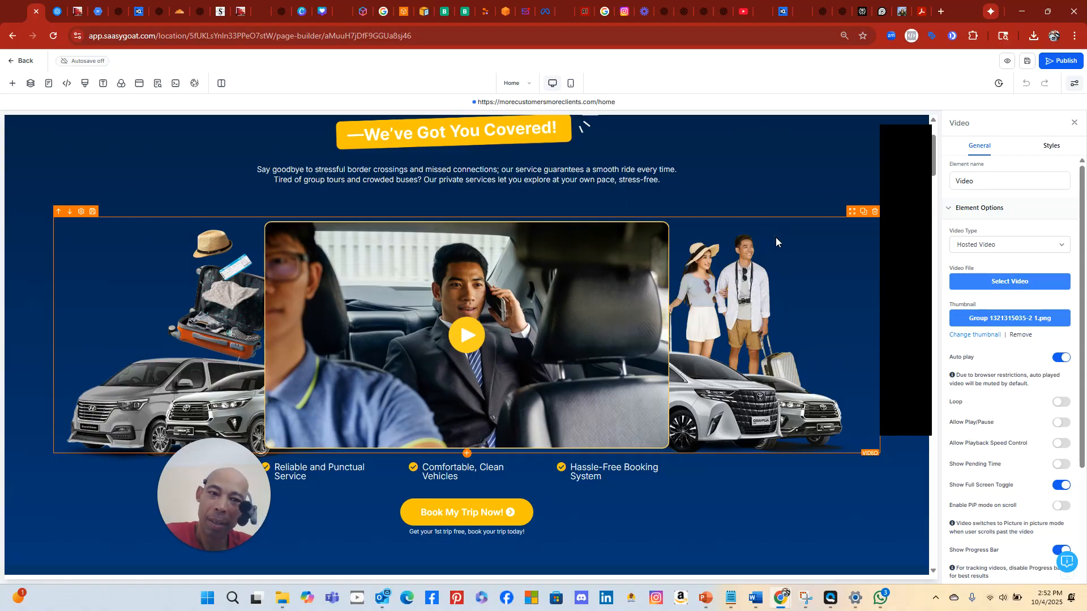
click(571, 84)
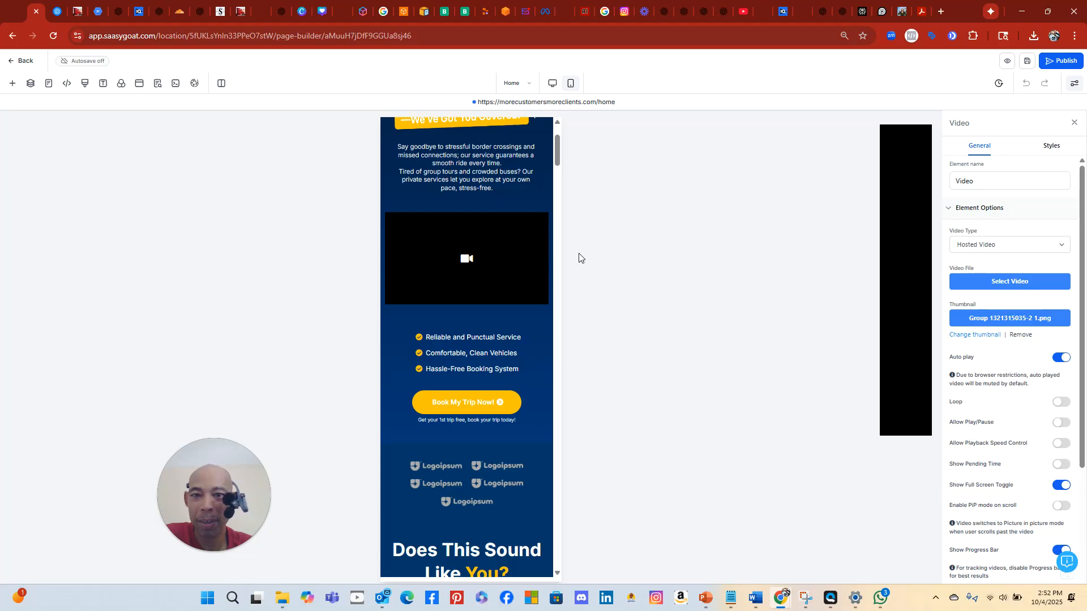
click(554, 85)
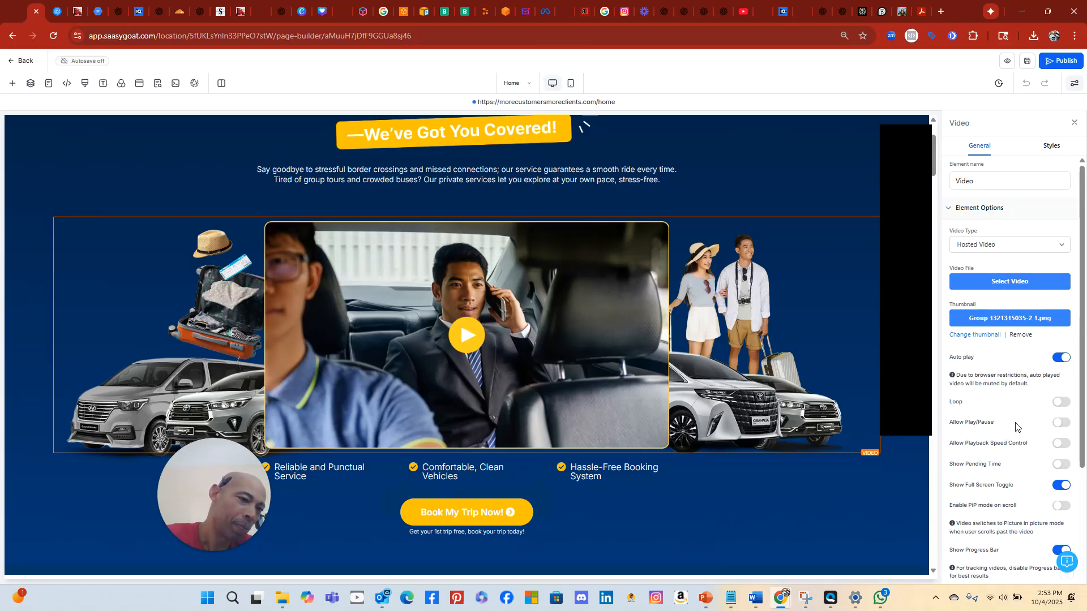
Open Media Storage for the video thumbnail, switch the source to Pixabay and search 'customers'
click(1017, 318)
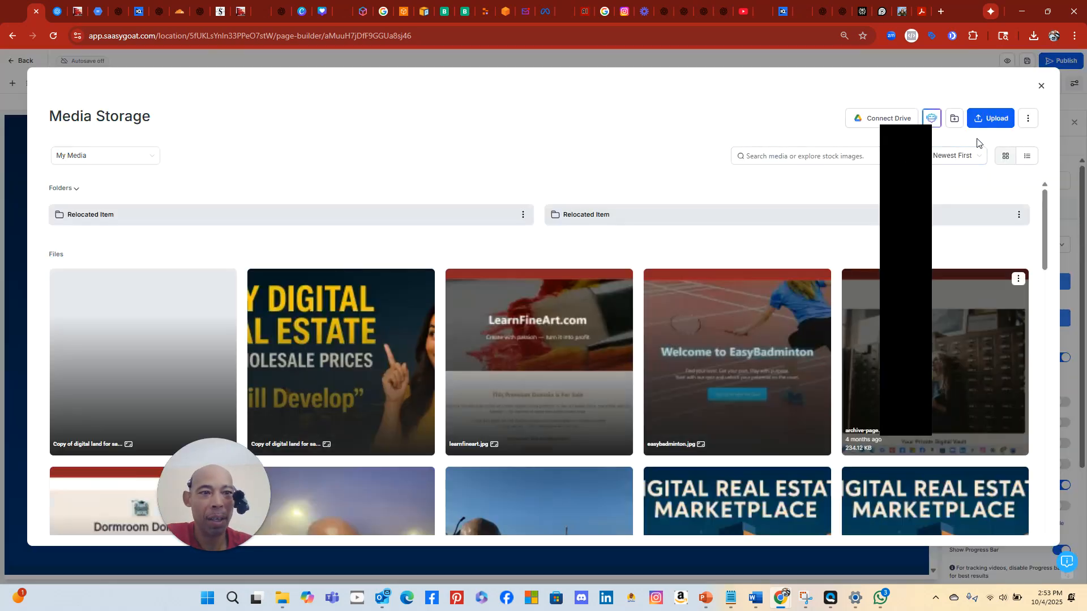
click(142, 158)
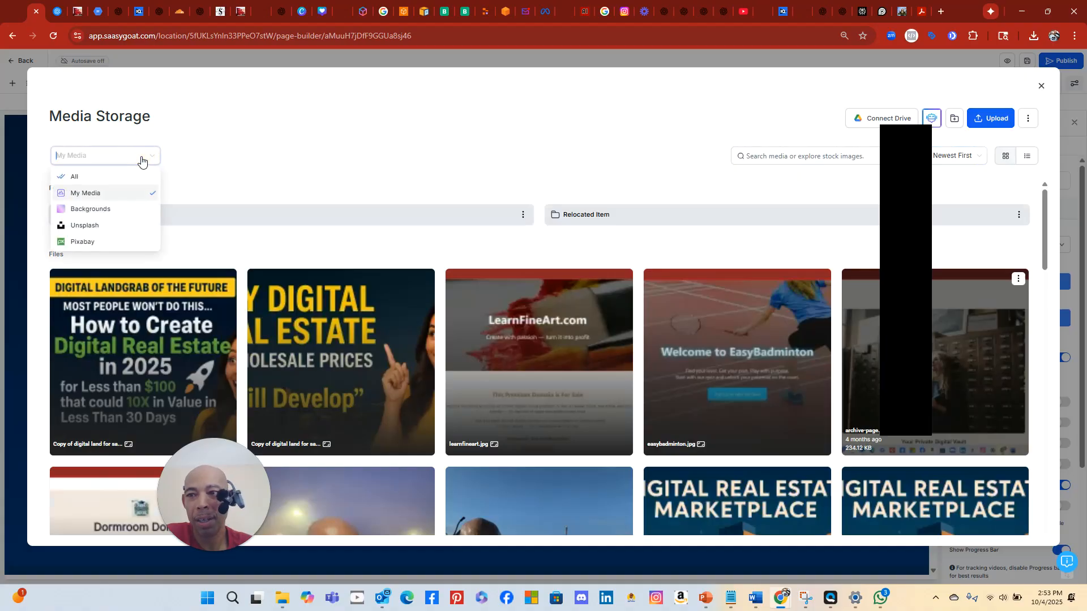
click(97, 243)
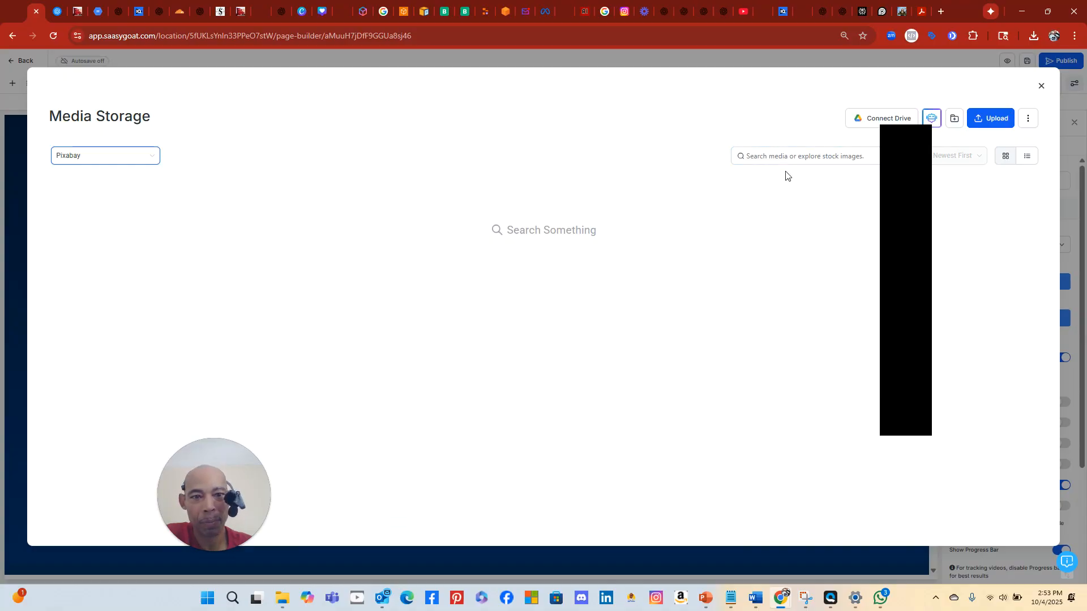
click(783, 155)
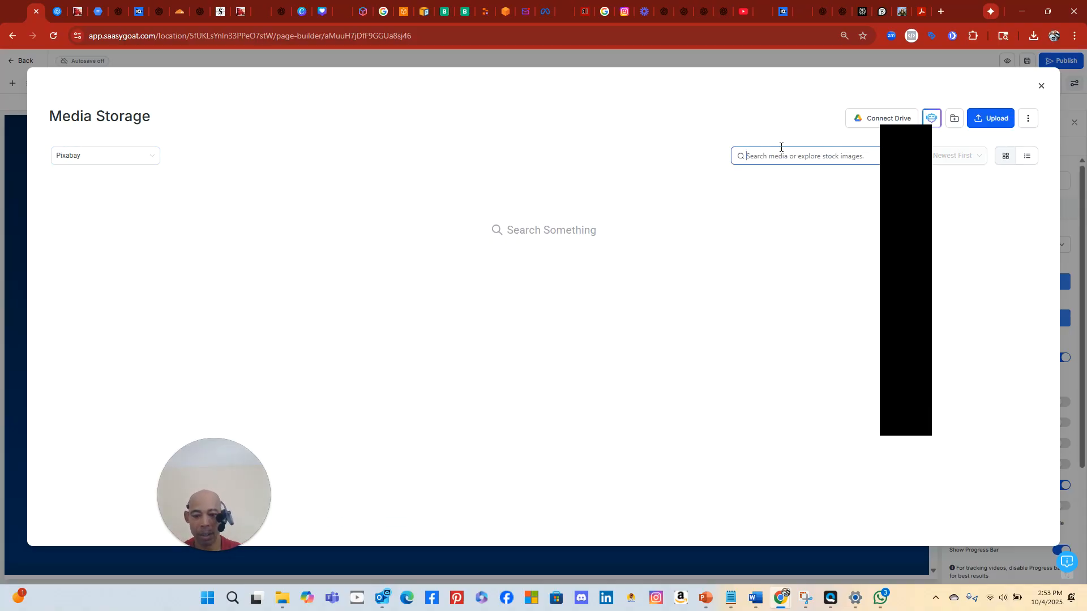
text(customers)
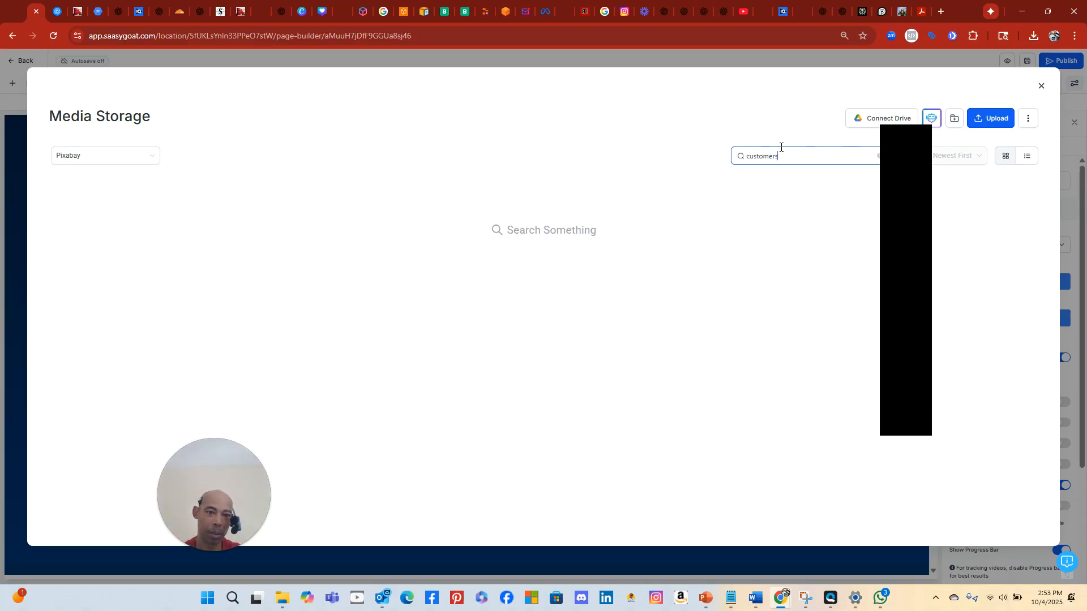
key(Return)
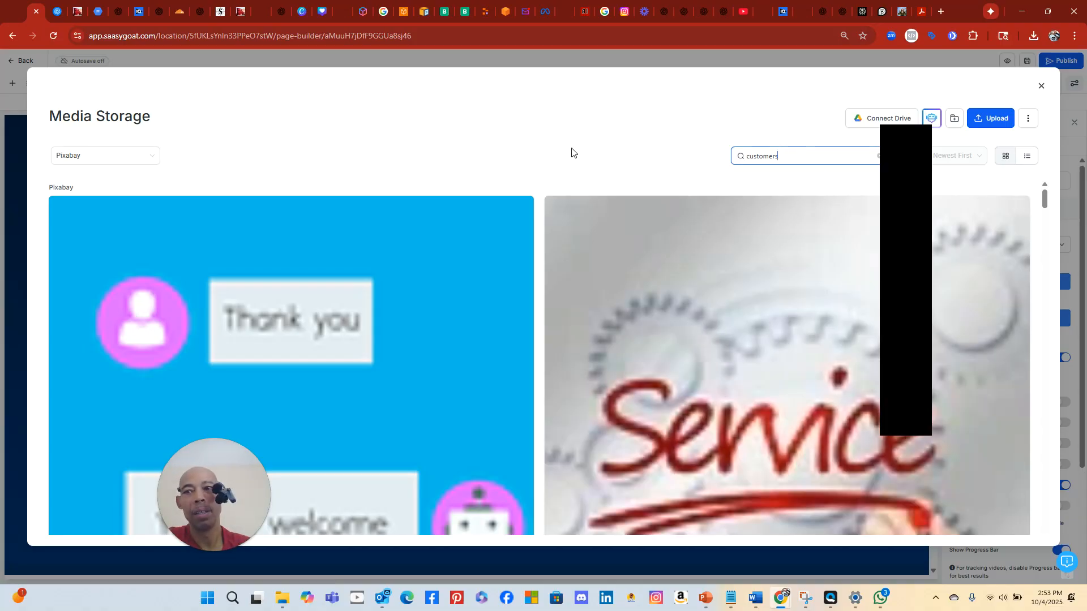
Scroll through the Pixabay 'customers' image results
scroll(722, 291, down, 7)
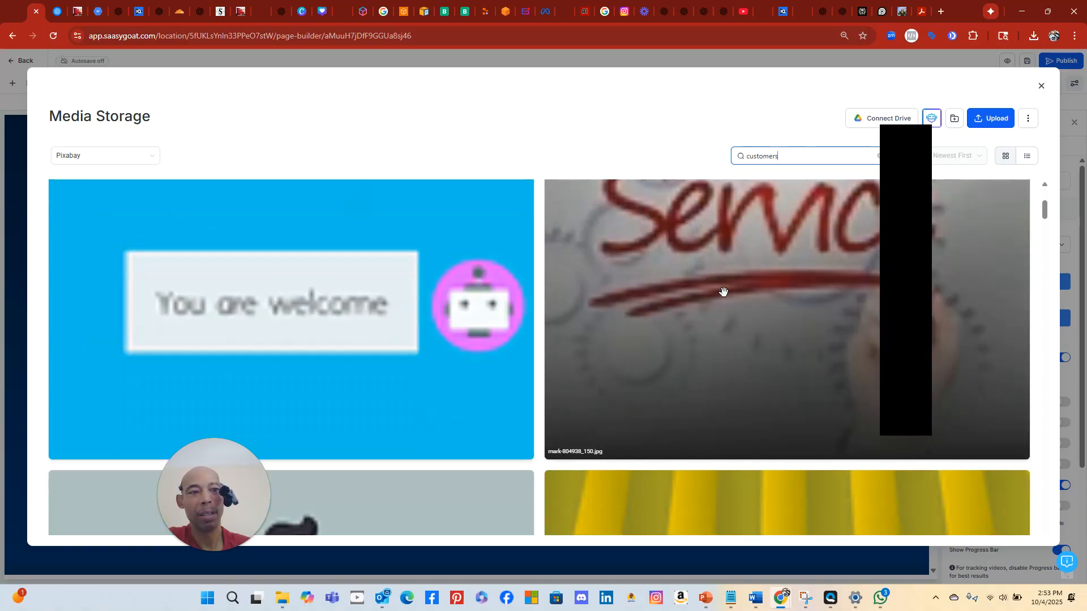
scroll(724, 290, down, 10)
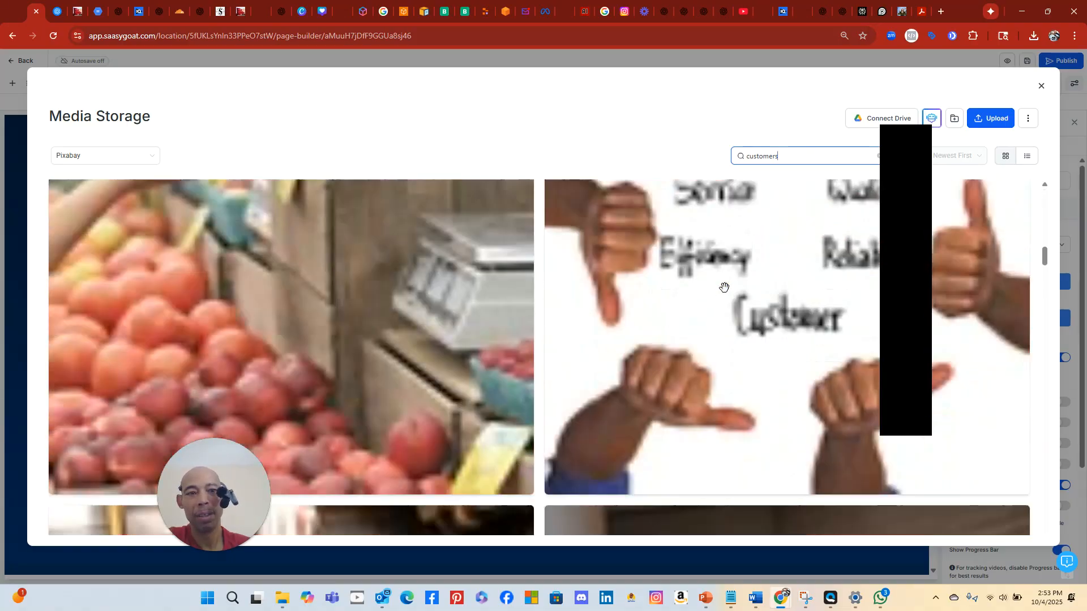
scroll(724, 284, down, 2)
scroll(726, 278, up, 10)
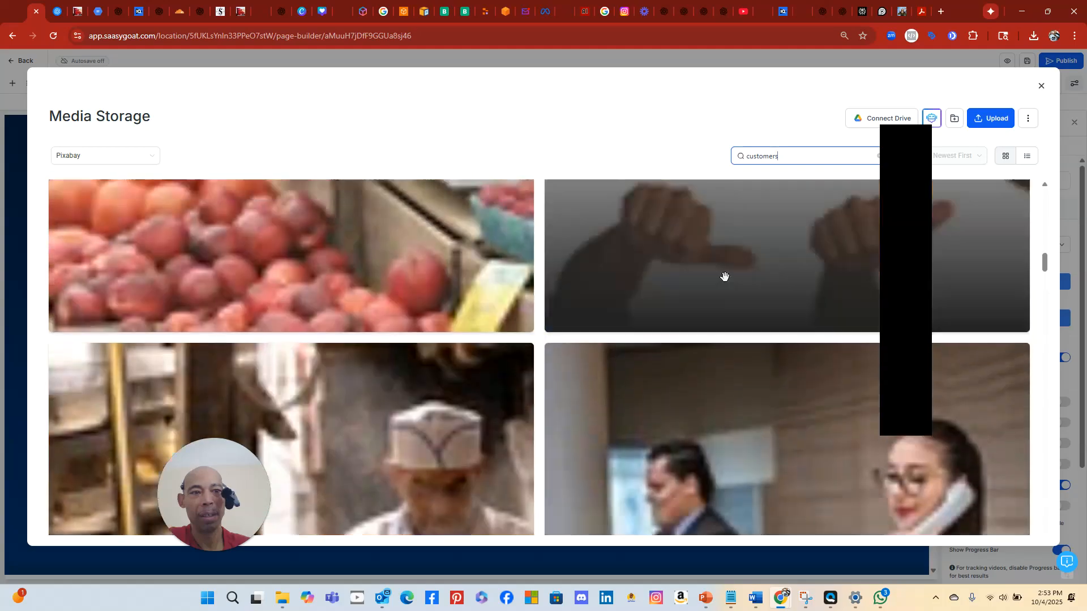
scroll(728, 269, up, 5)
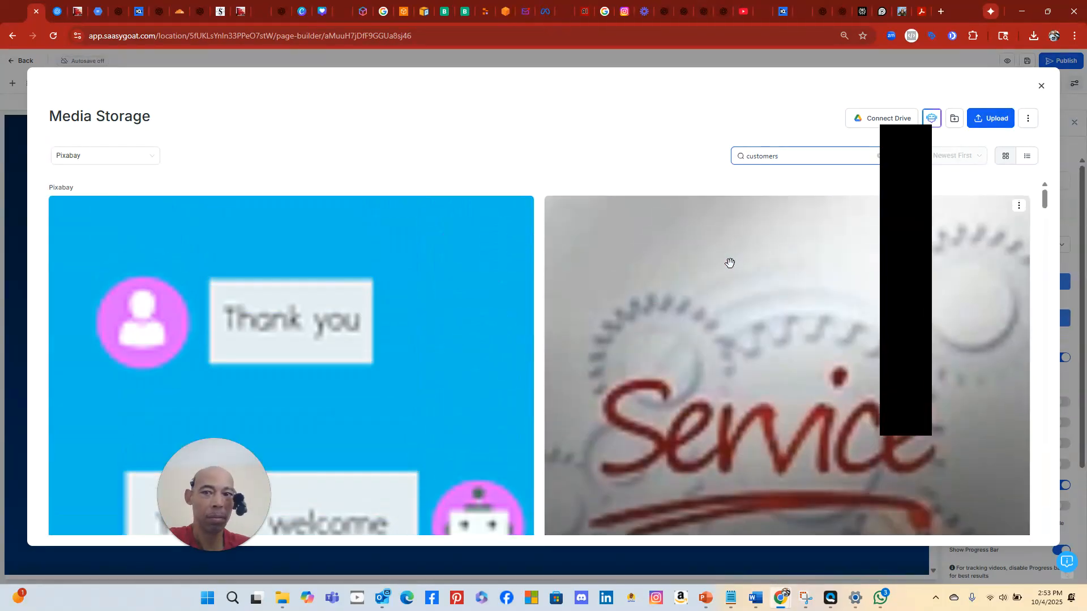
scroll(725, 256, down, 10)
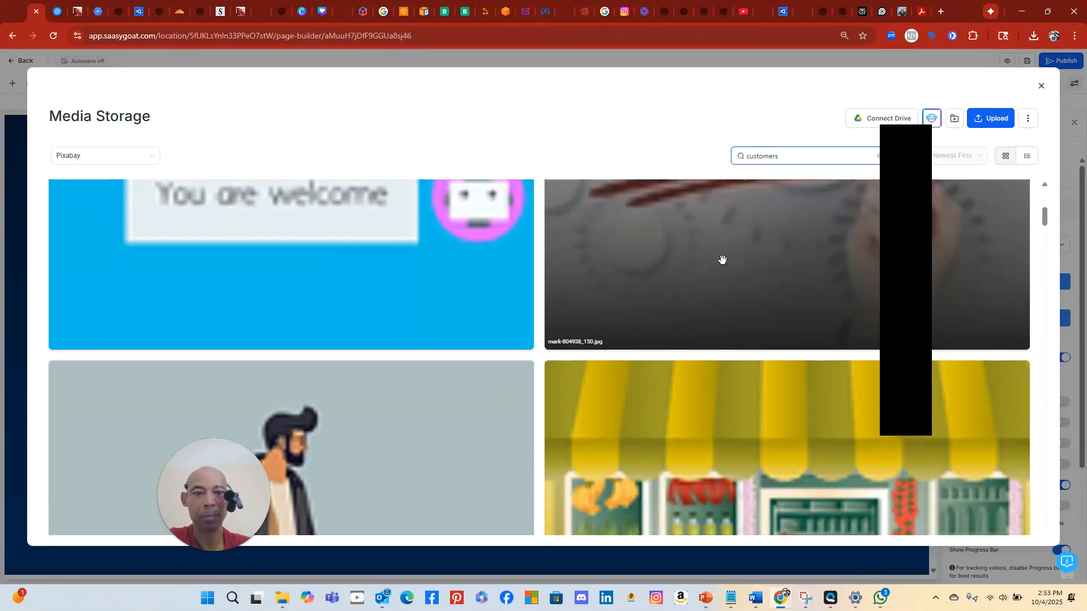
scroll(720, 270, down, 10)
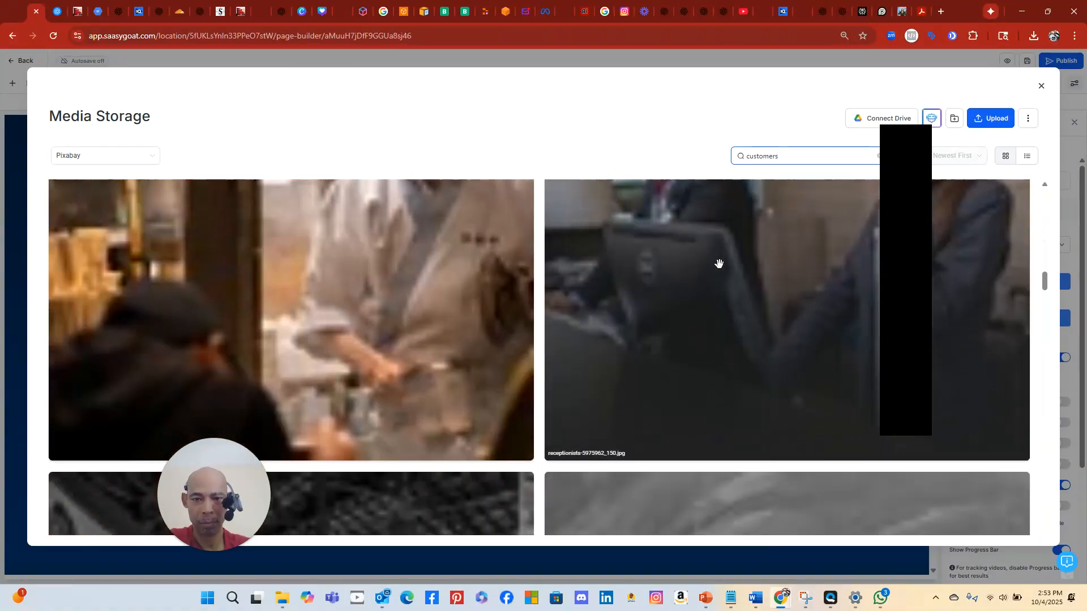
scroll(719, 268, down, 10)
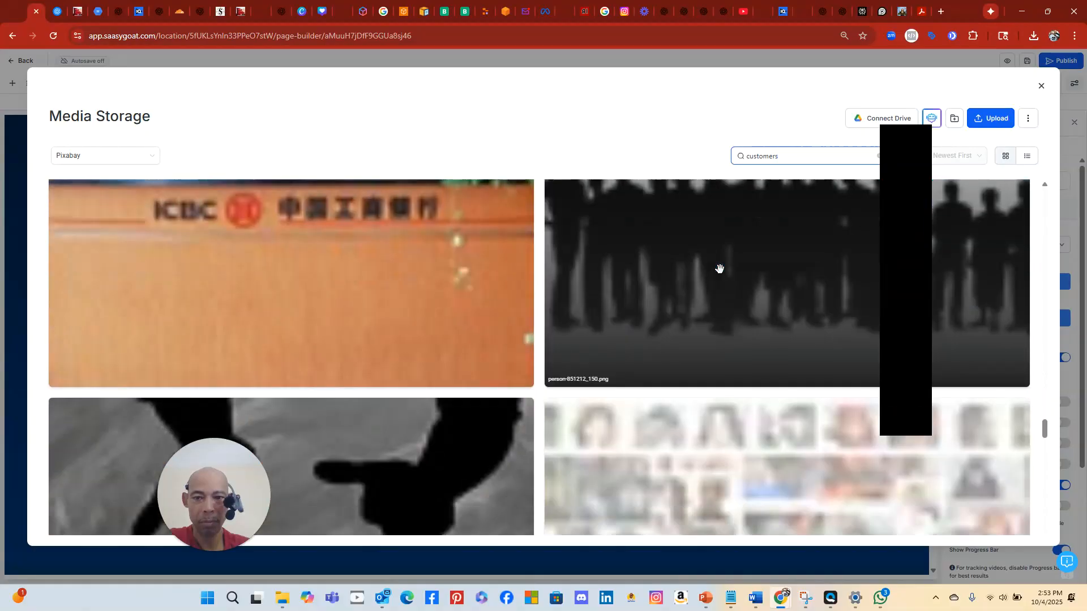
scroll(719, 270, up, 3)
scroll(720, 269, down, 10)
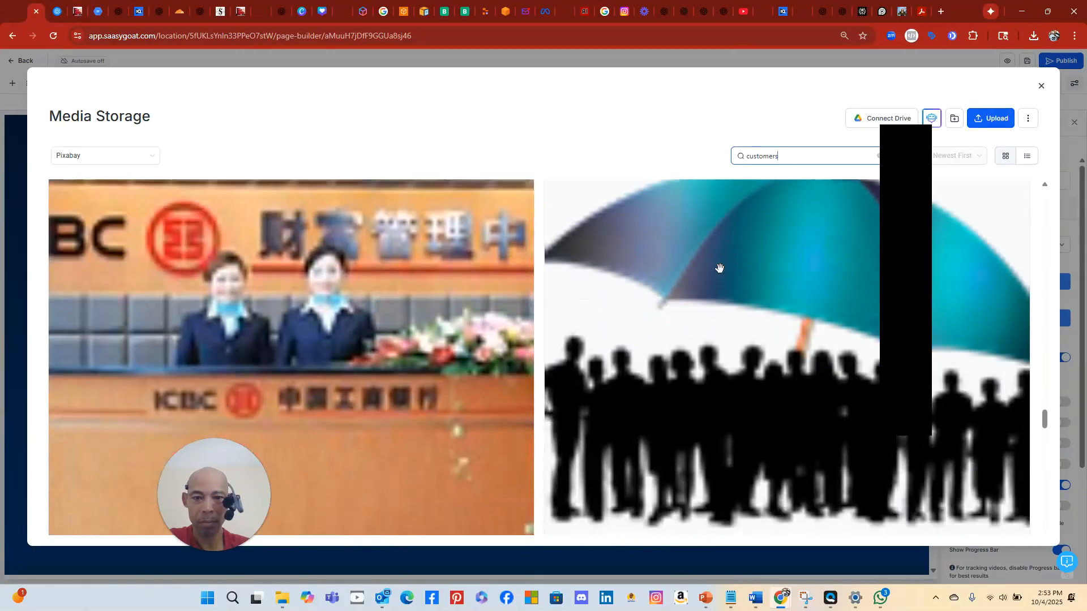
scroll(719, 266, down, 10)
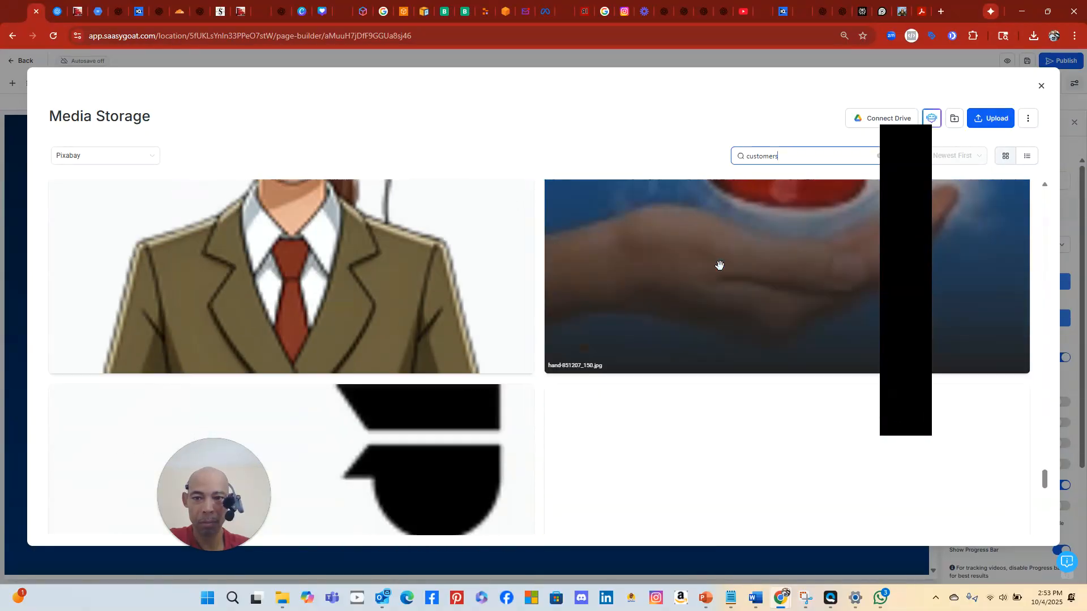
scroll(719, 264, down, 5)
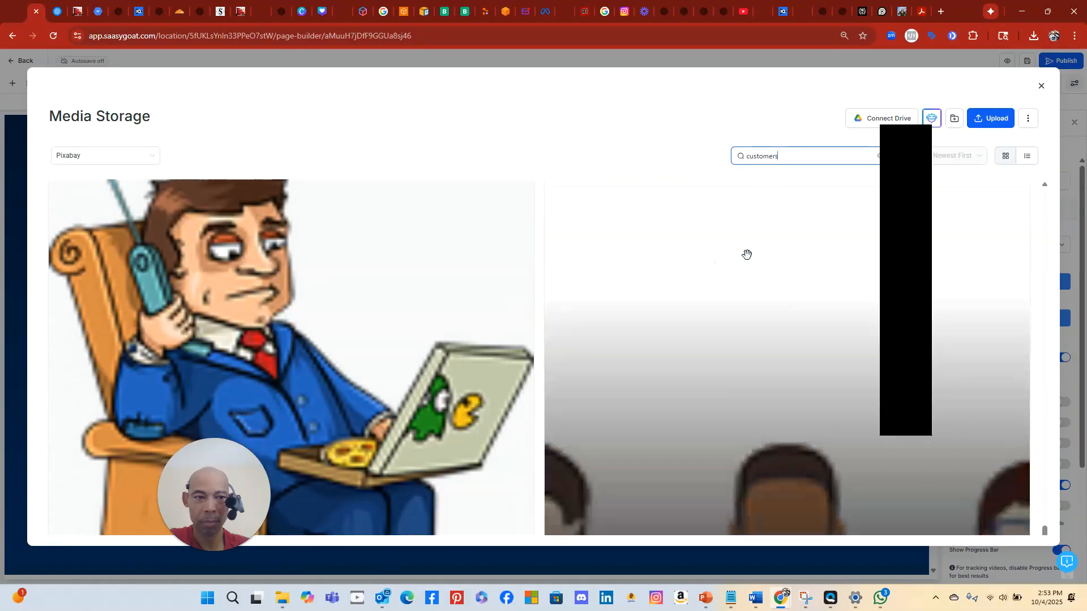
drag(1043, 521, 1035, 233)
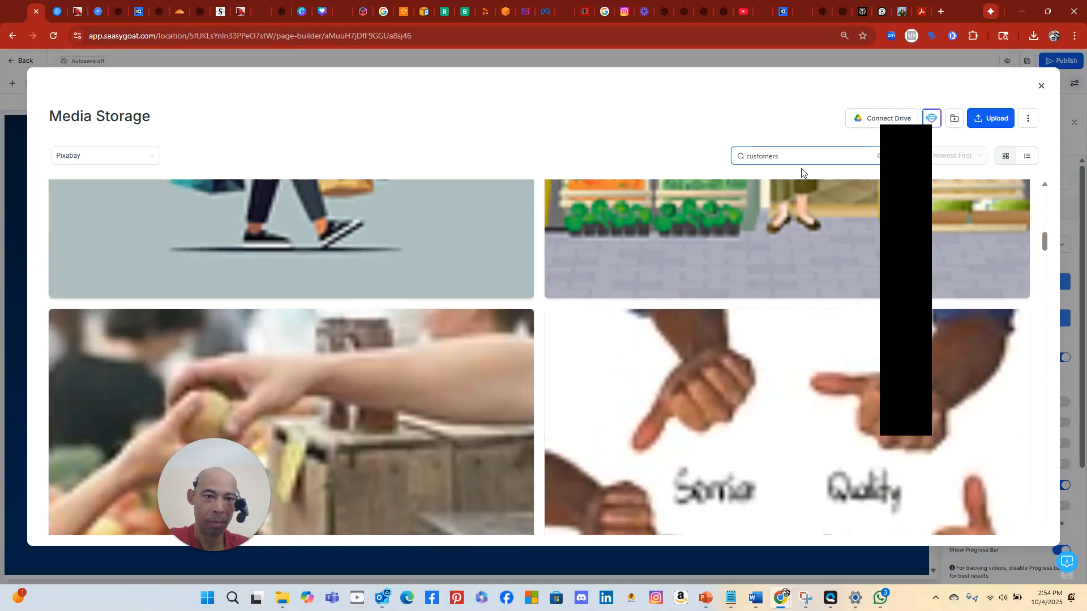
Replace the search term with 'clients' and browse the new results
drag(779, 154, 583, 164)
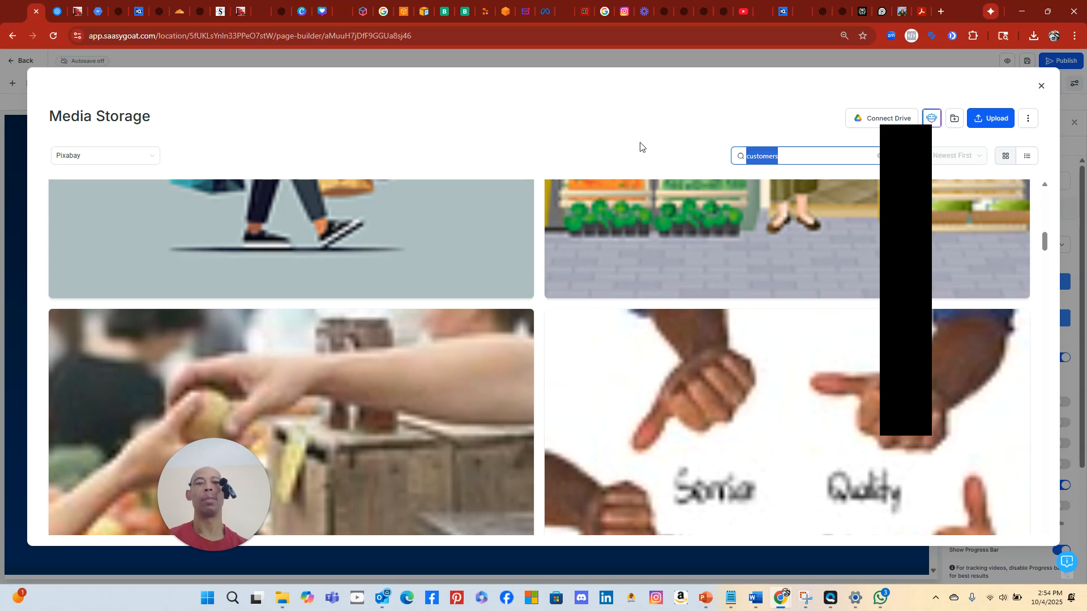
text(cli)
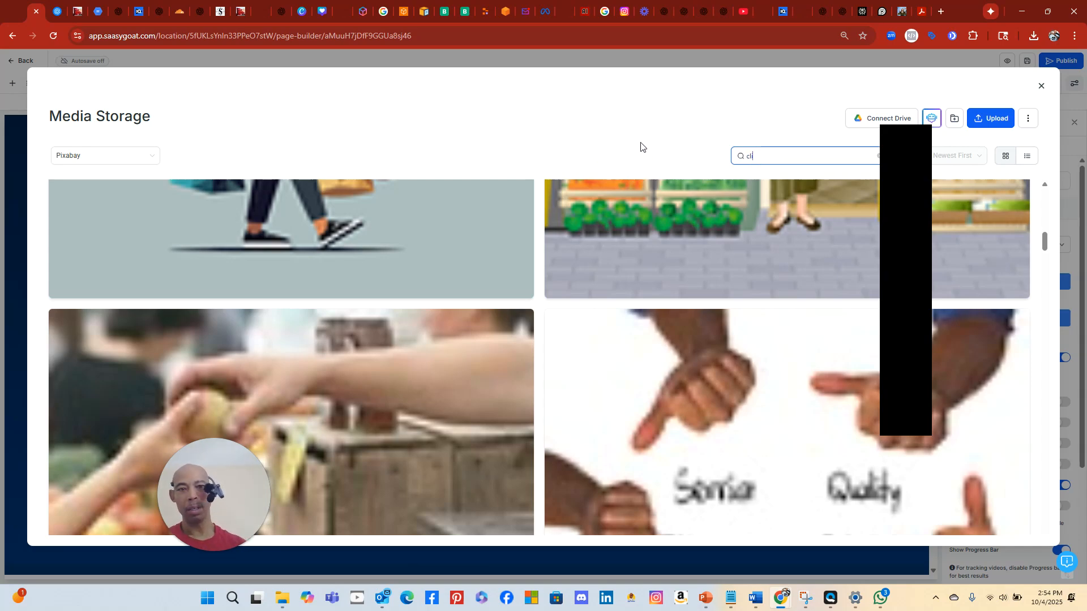
text(ents)
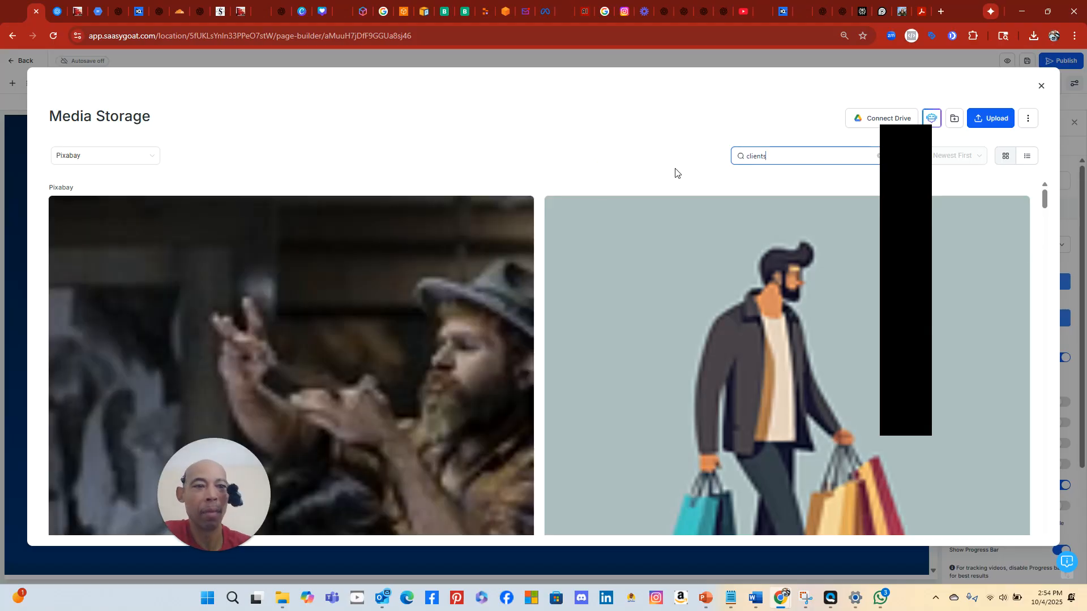
scroll(651, 187, down, 20)
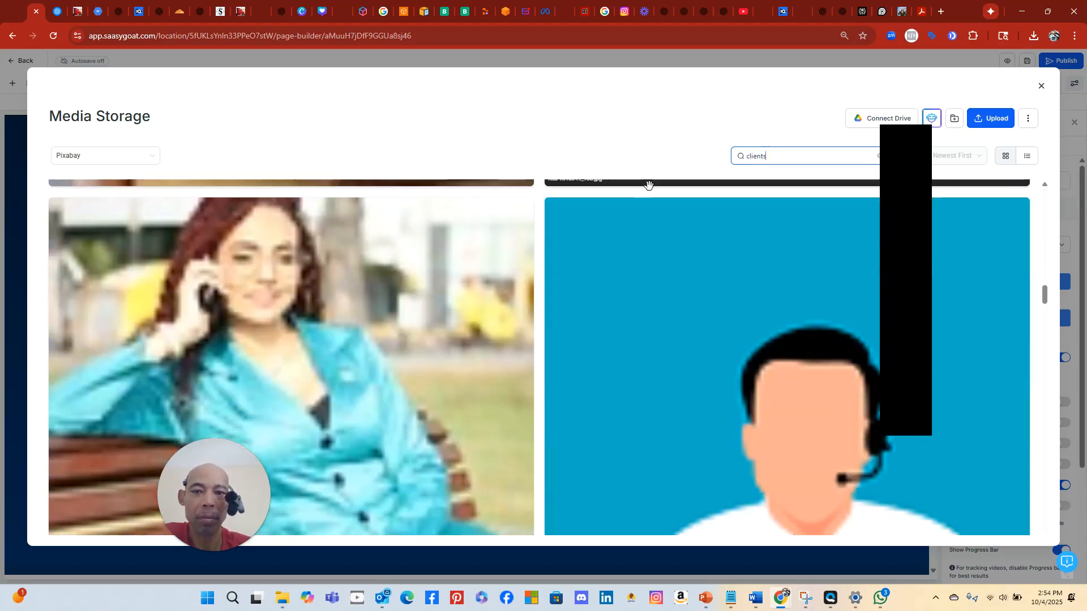
scroll(648, 186, down, 15)
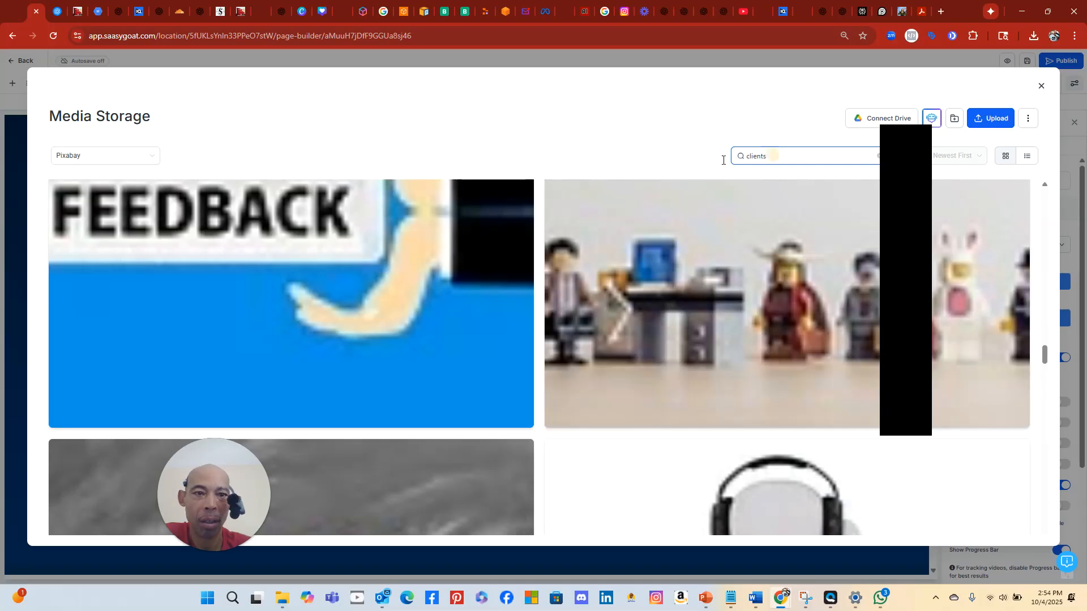
drag(722, 160, 631, 164)
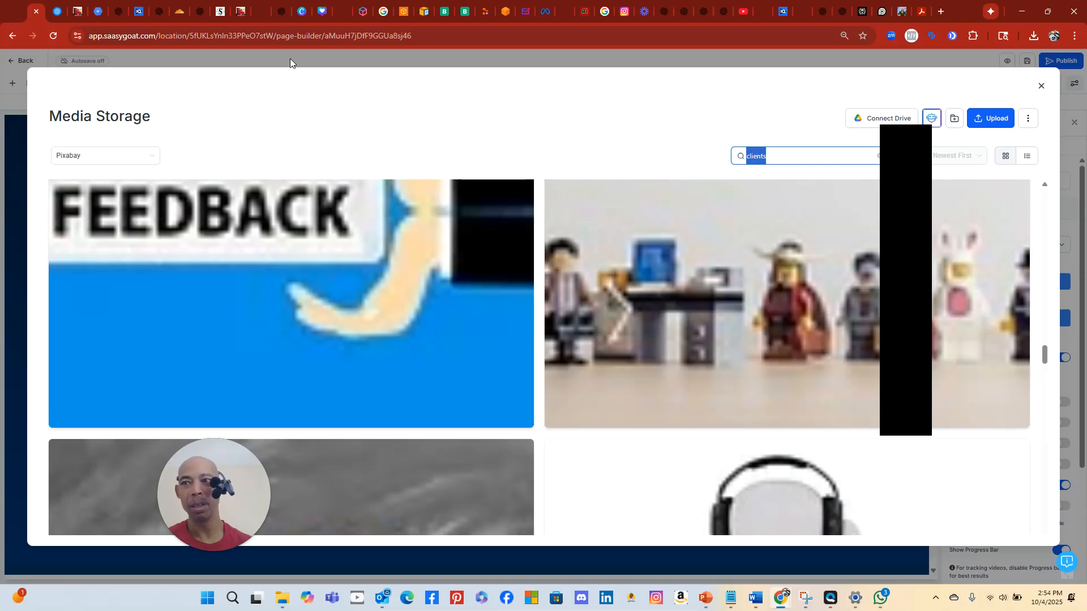
View the IntakeGenie Business Growth Assessment preview in Replit, then switch to Canva's home page
click(484, 15)
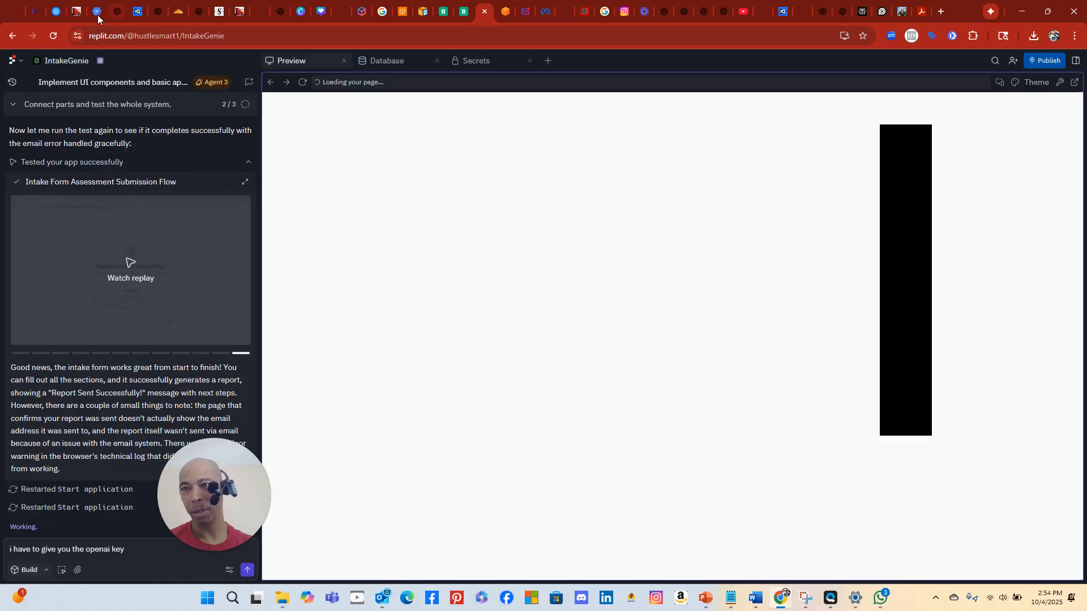
mouse_move(55, 18)
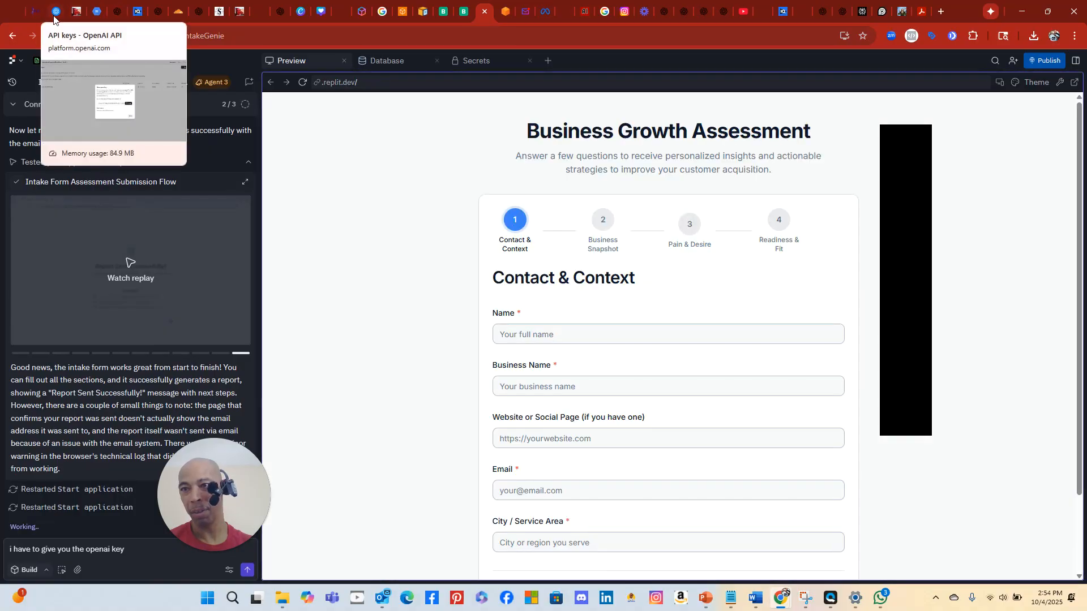
click(299, 16)
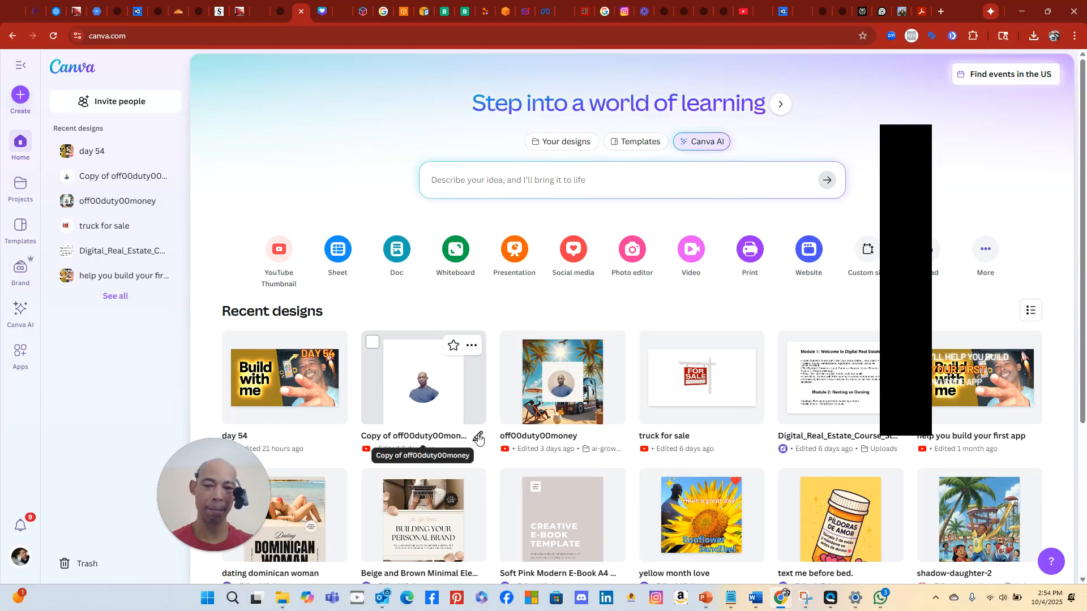
scroll(478, 437, down, 3)
scroll(478, 437, down, 1)
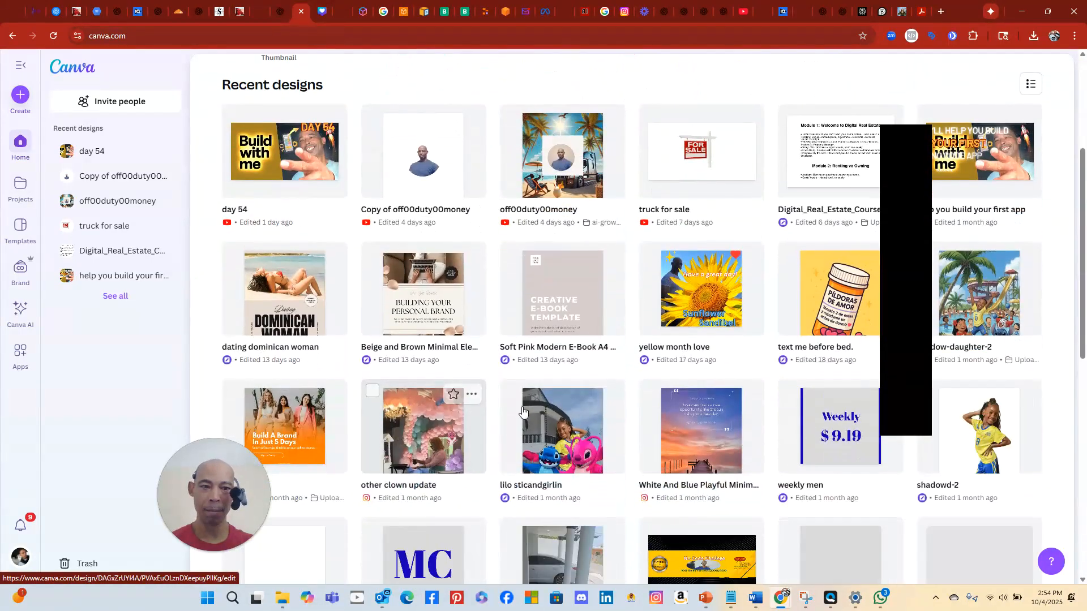
scroll(591, 396, up, 4)
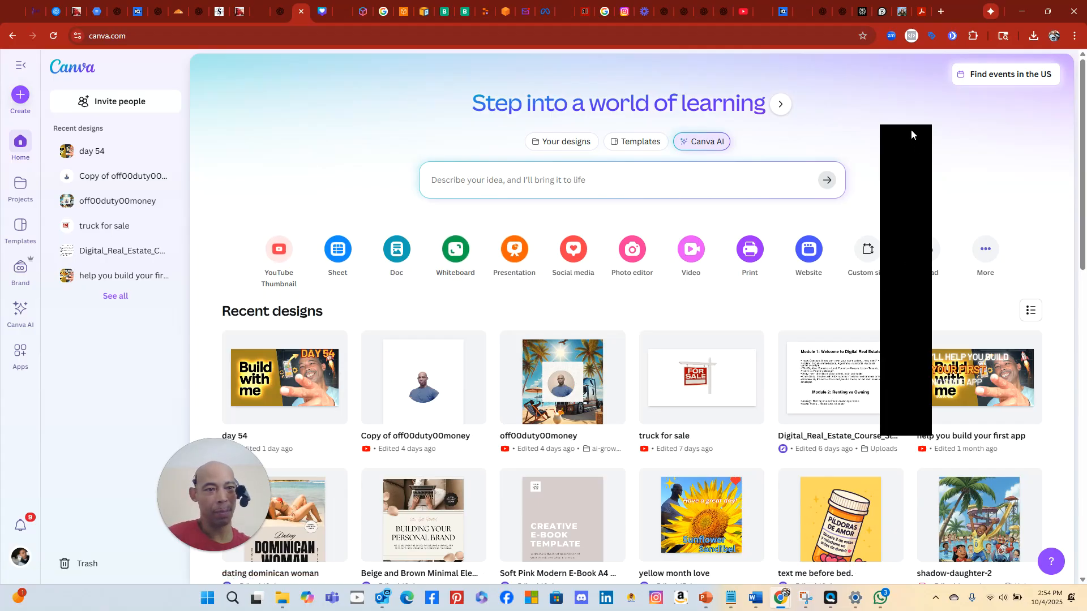
drag(911, 129, 1031, 148)
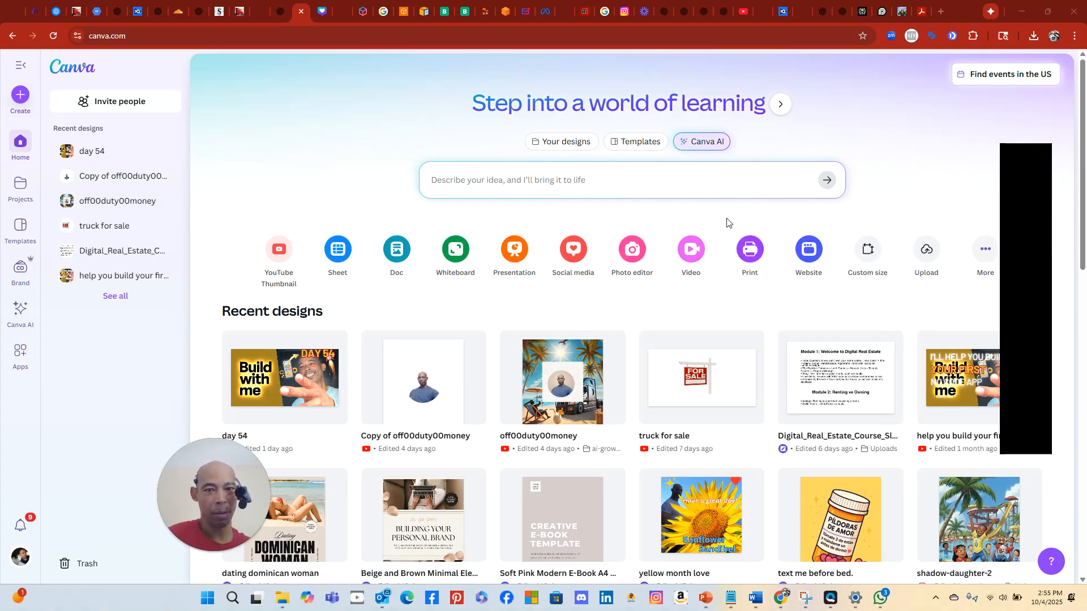
Ask Canva AI for a YouTube cover design, then reopen that YouTube Cover Design chat
click(605, 179)
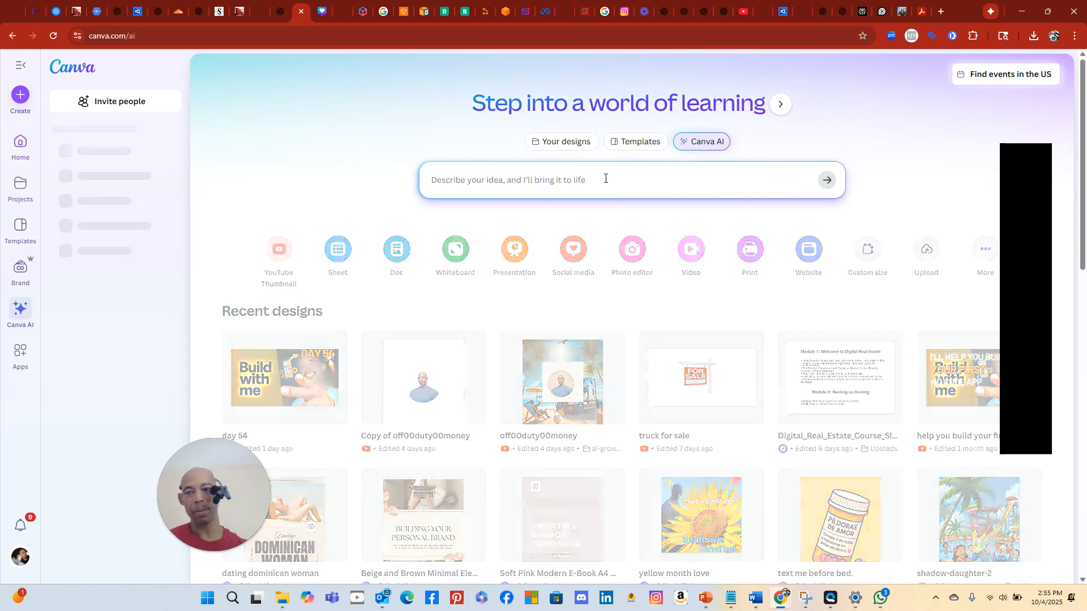
text(youtube cover)
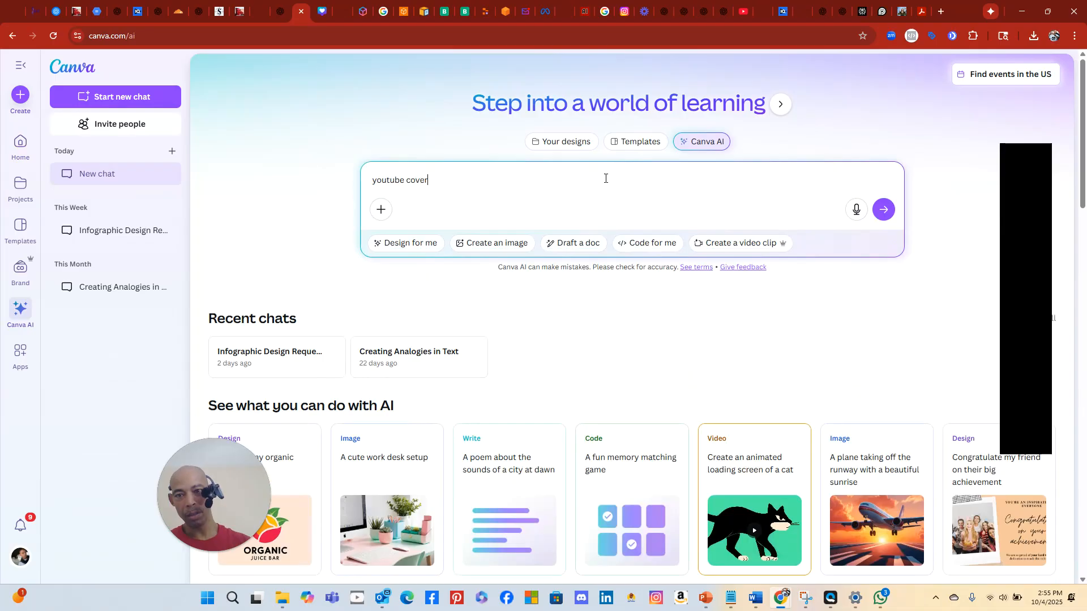
key(Return)
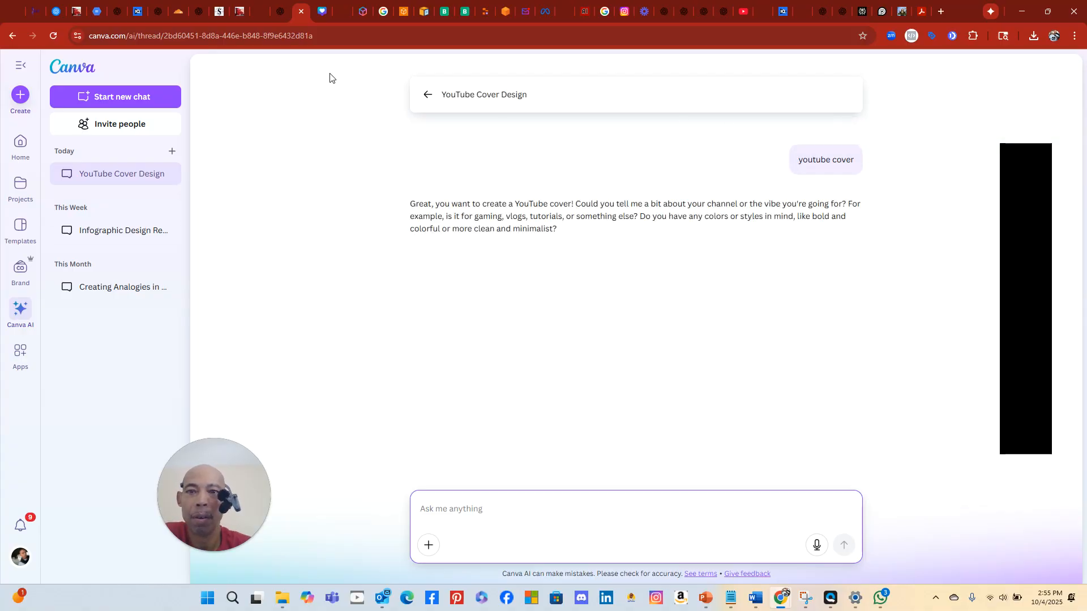
click(428, 95)
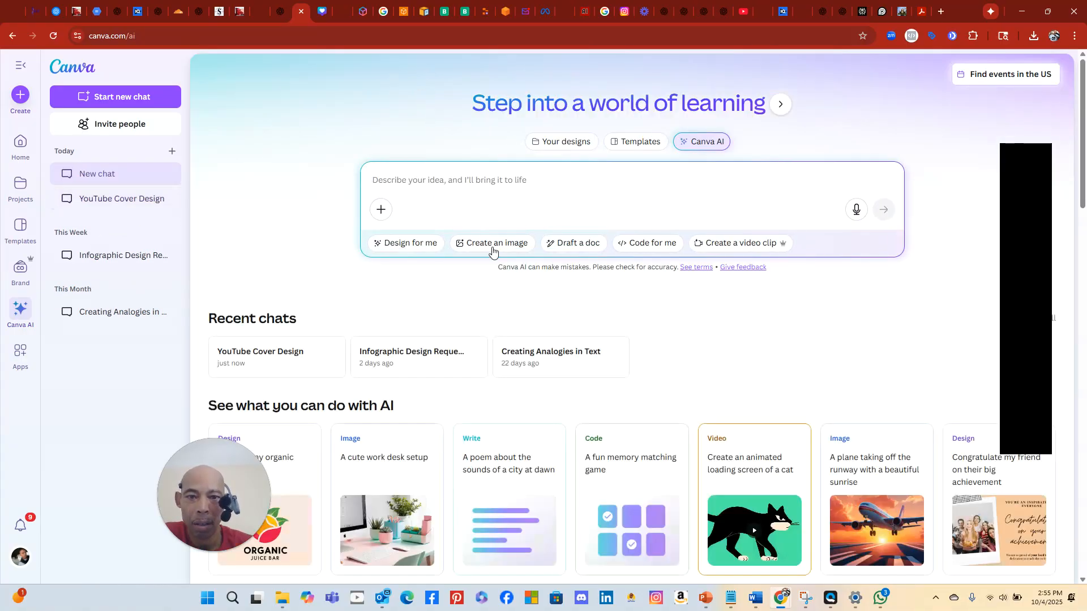
scroll(560, 453, down, 4)
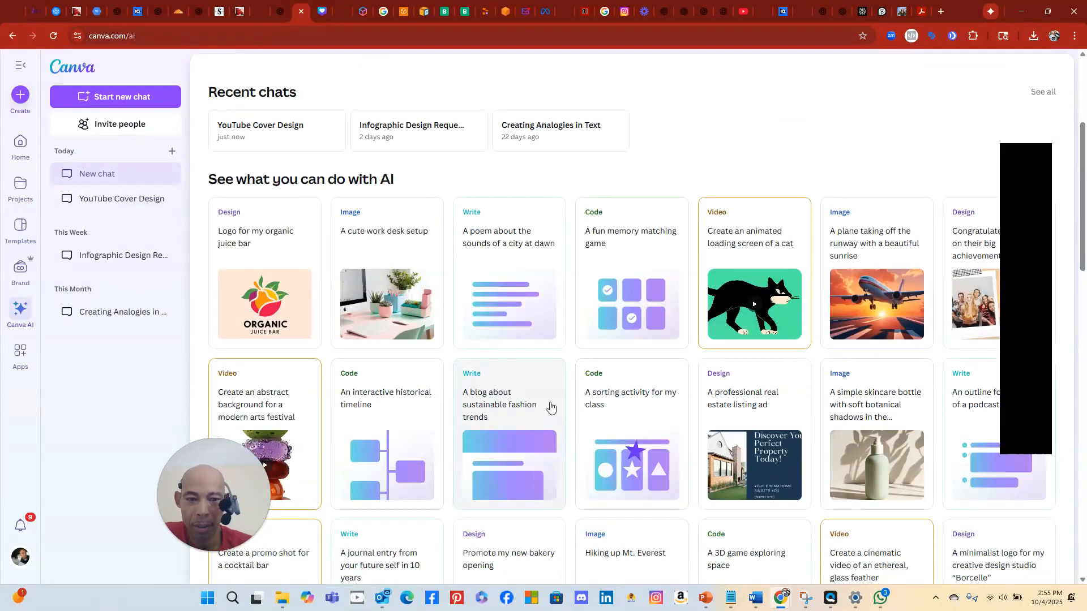
scroll(550, 407, down, 4)
scroll(552, 391, down, 4)
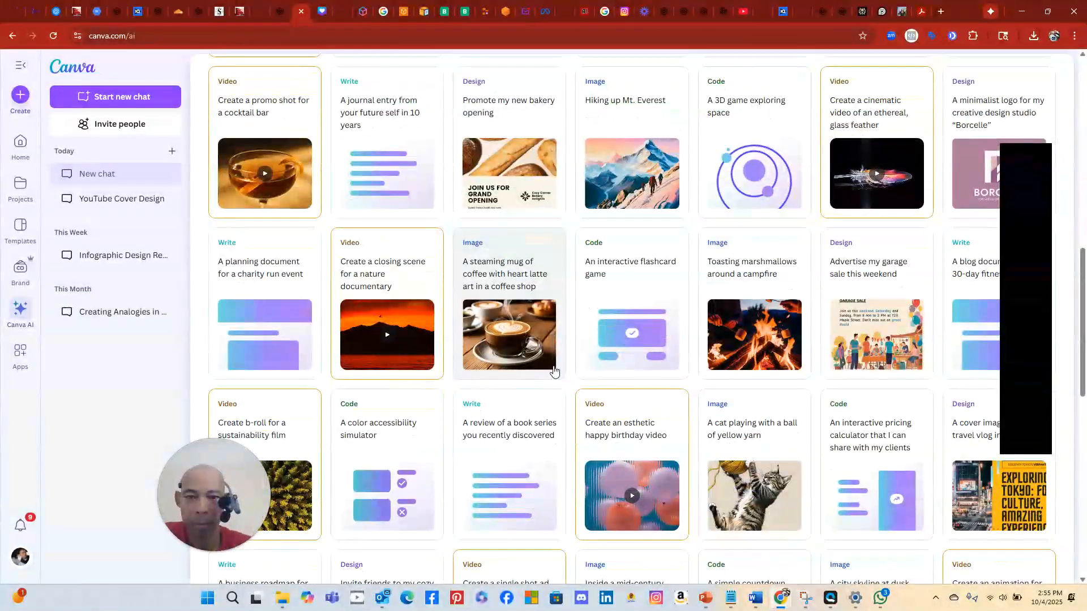
scroll(553, 370, down, 5)
scroll(554, 370, up, 15)
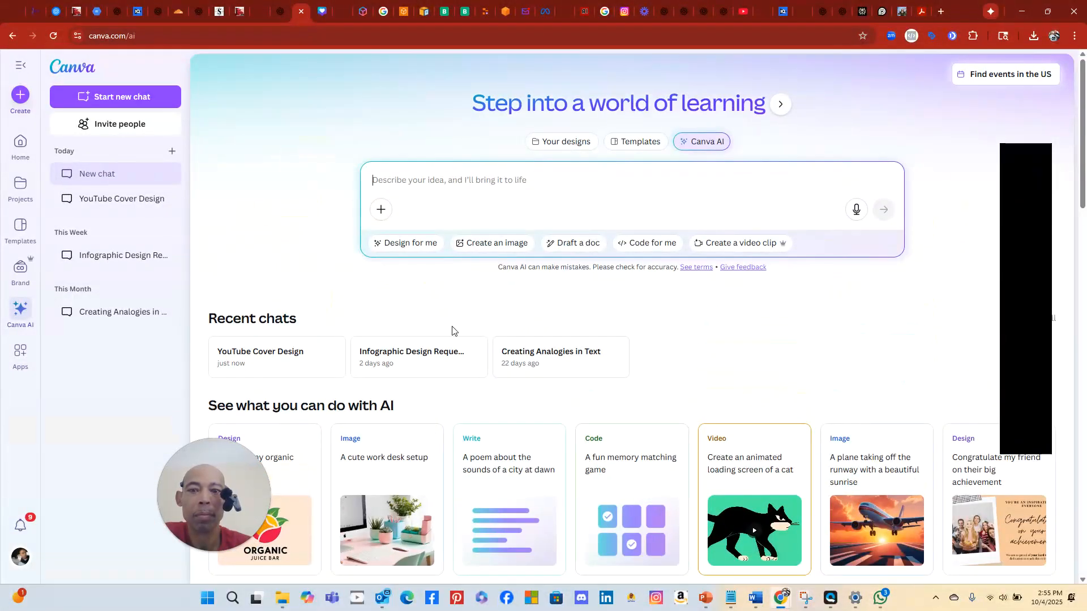
click(286, 359)
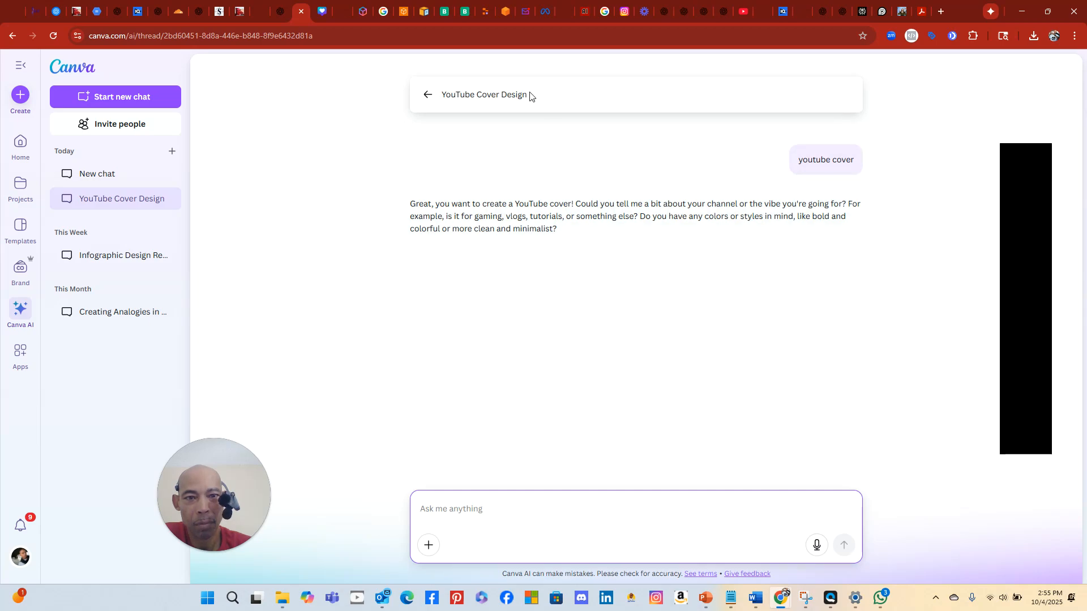
Request an image of customers waiting outside for a sale, without Black Friday, suggesting more clients for small businesses
click(553, 504)
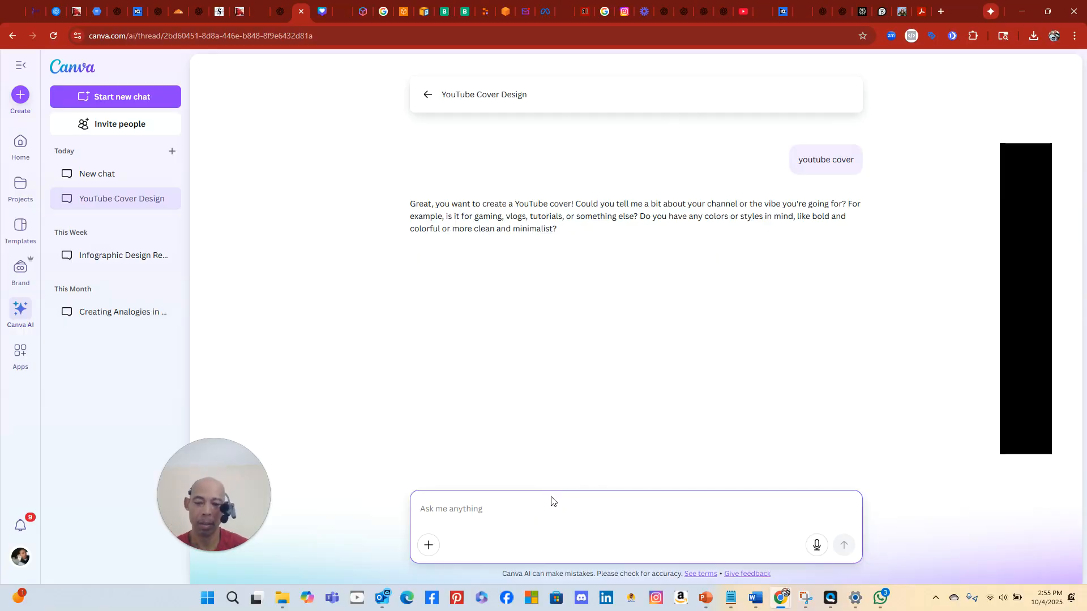
text(i need an image)
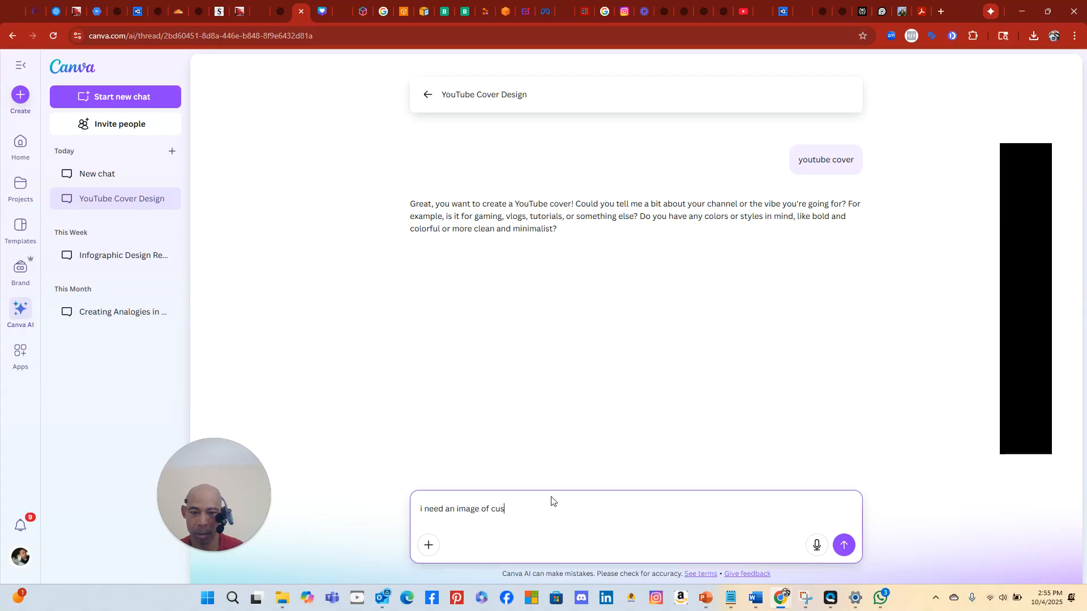
text(of customers that are)
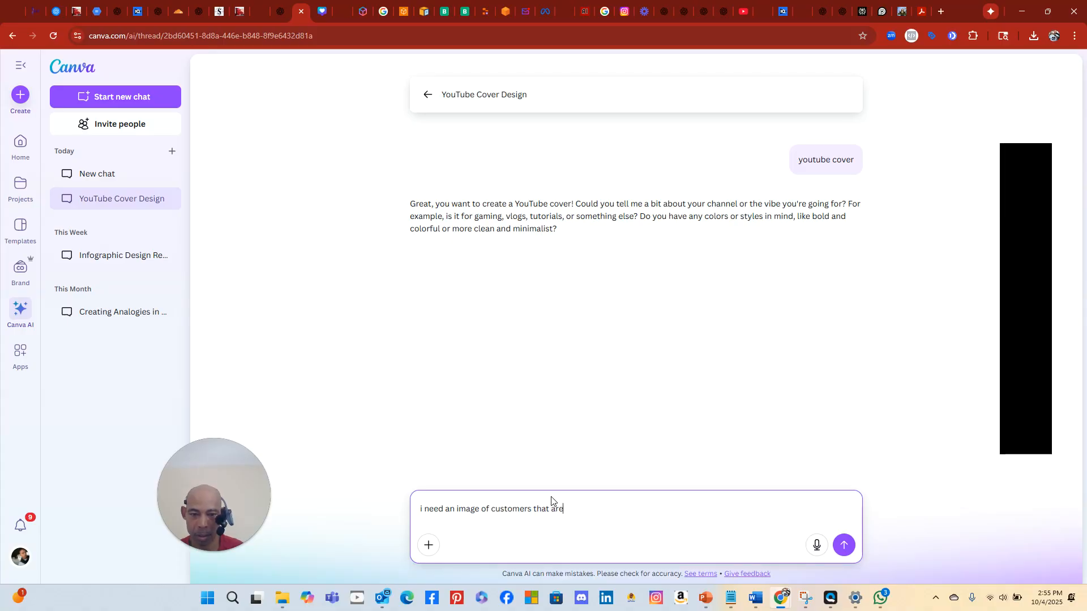
text( waiting around to)
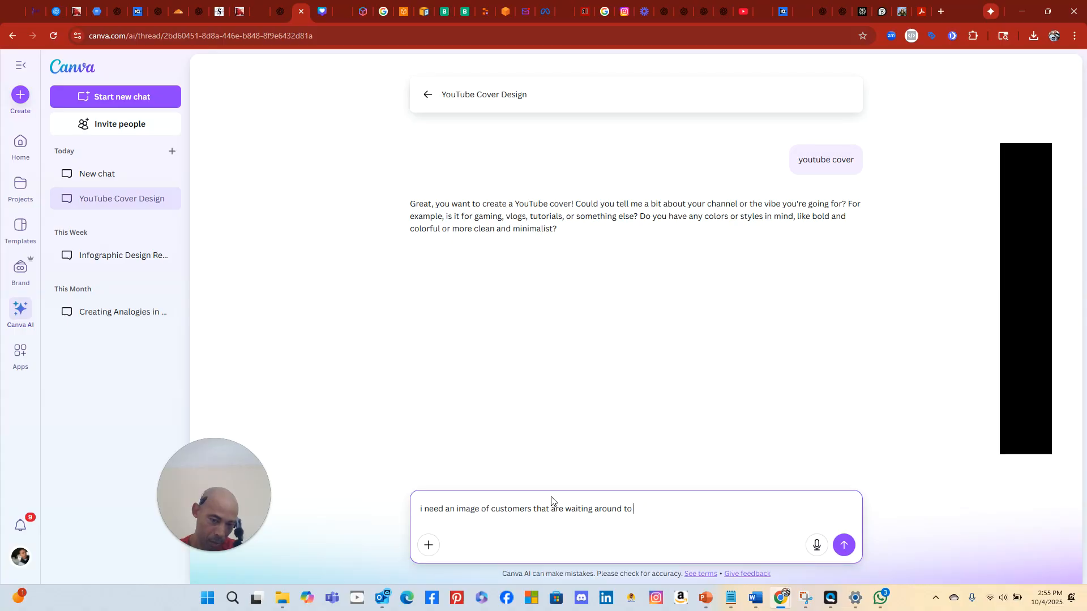
text(go into a bl)
text( outside in a line up f)
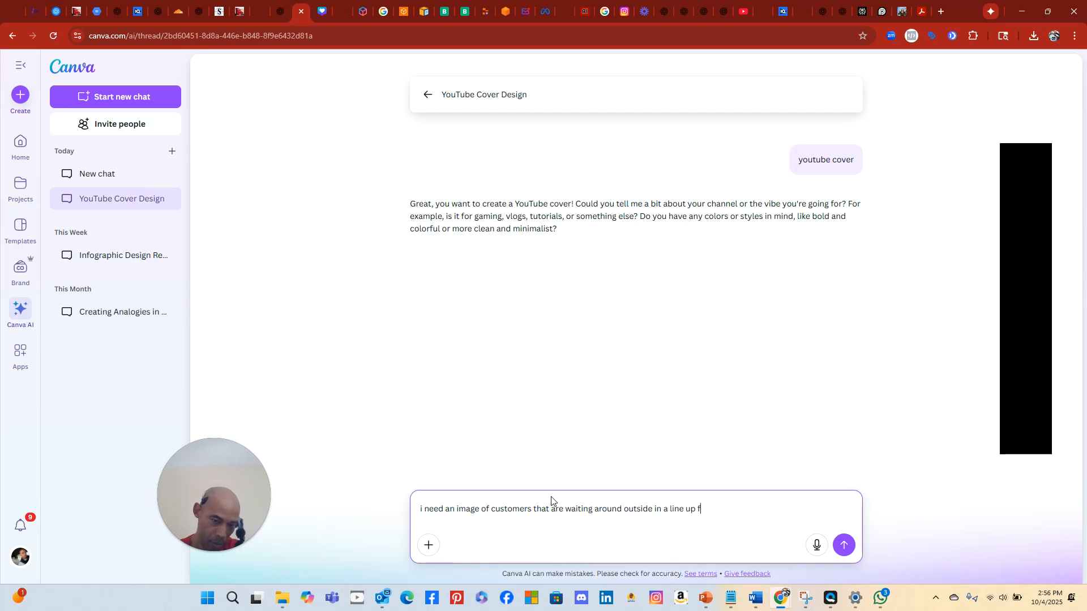
text(rom both directions waiting for a bl)
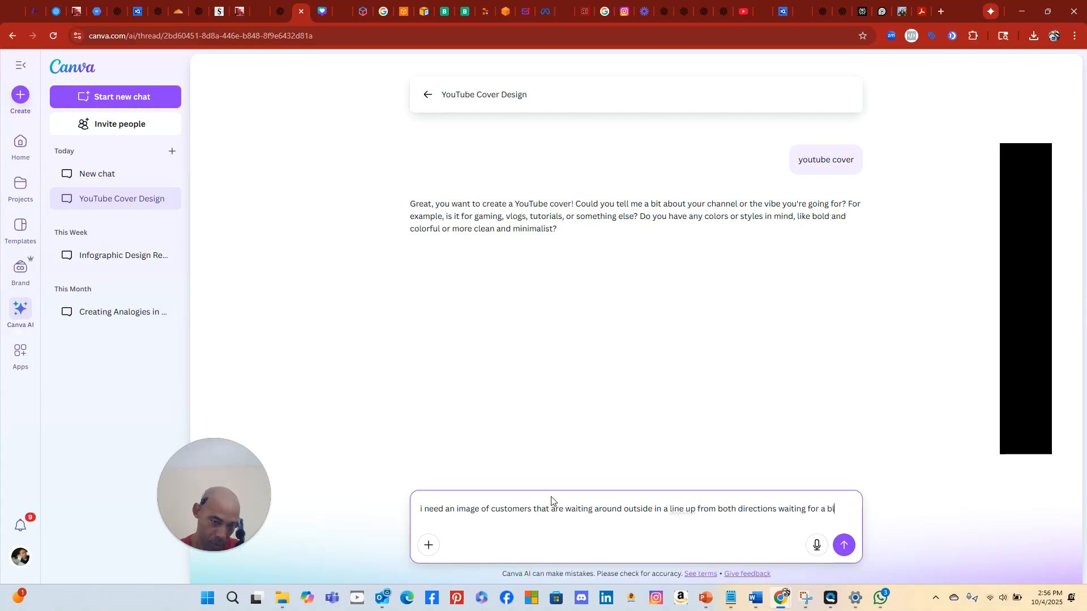
text(ack friday)
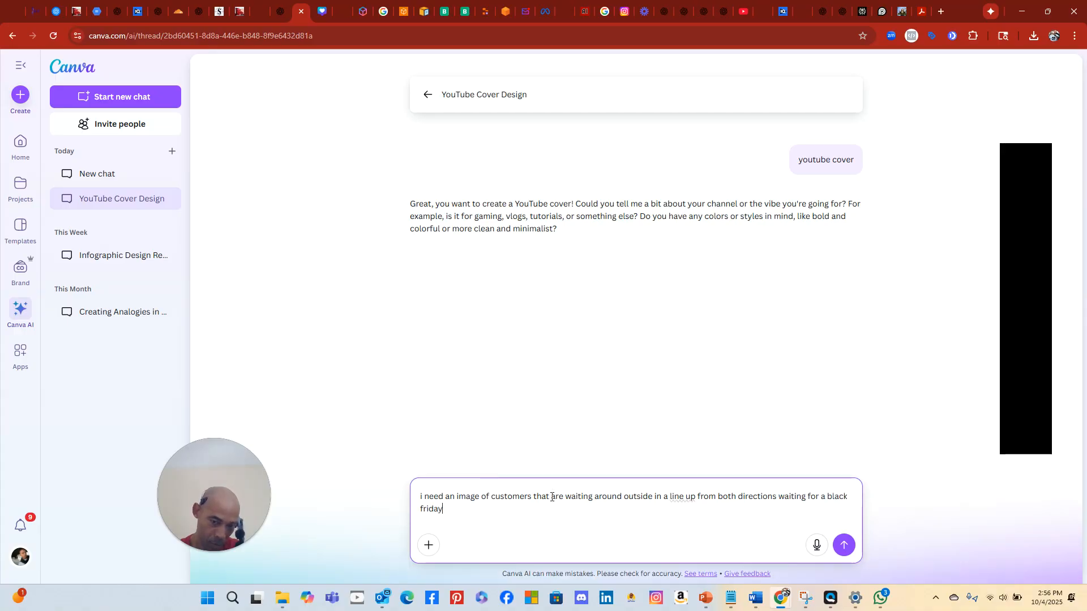
text( sale.)
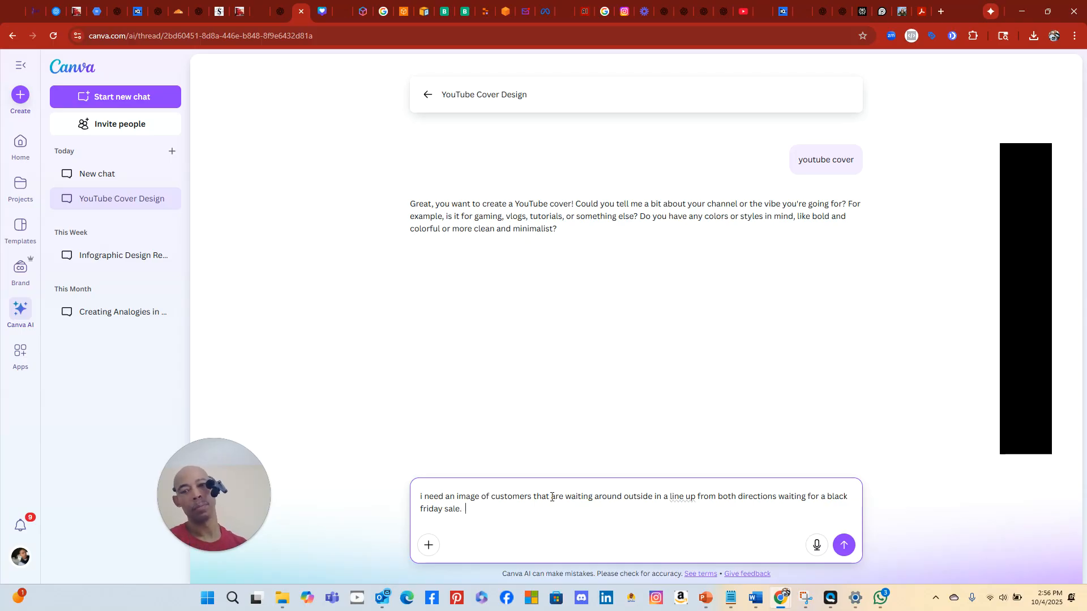
text(  Howe)
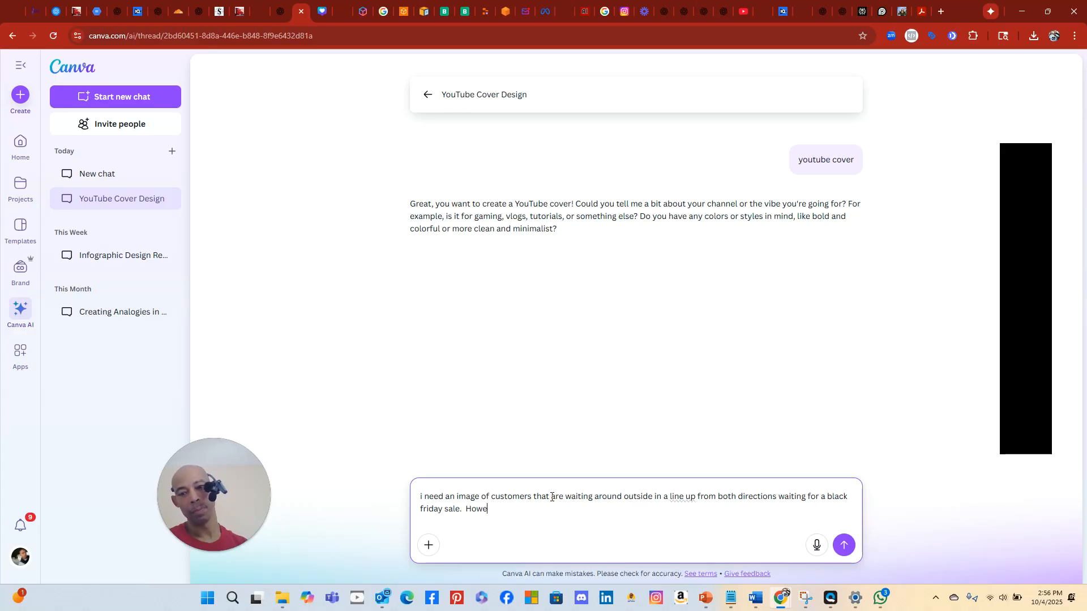
text(ver no m)
text(ention of black f)
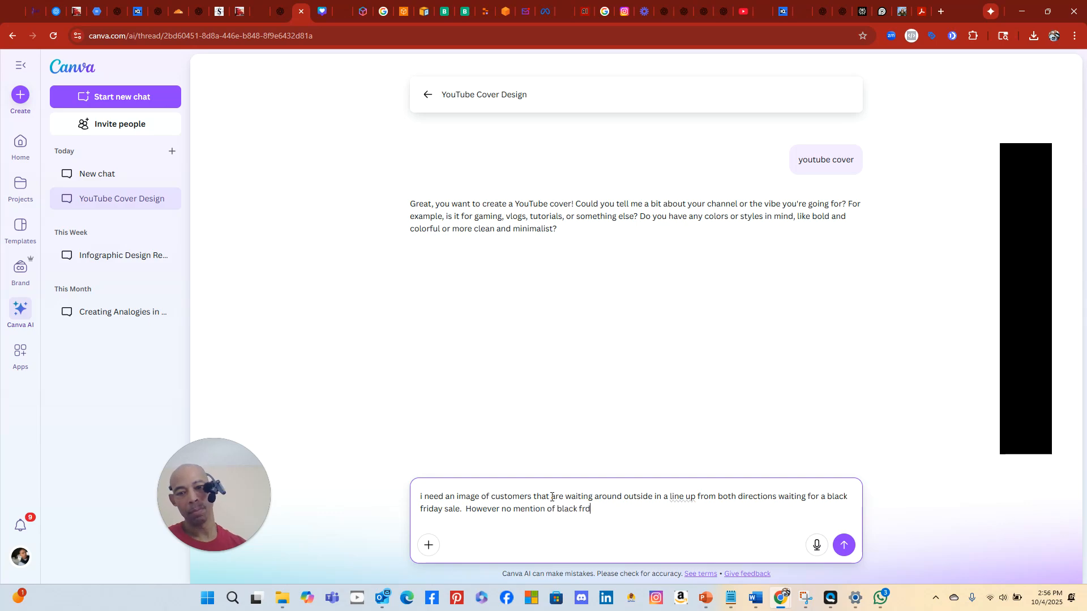
text(riday in the photo.  It is)
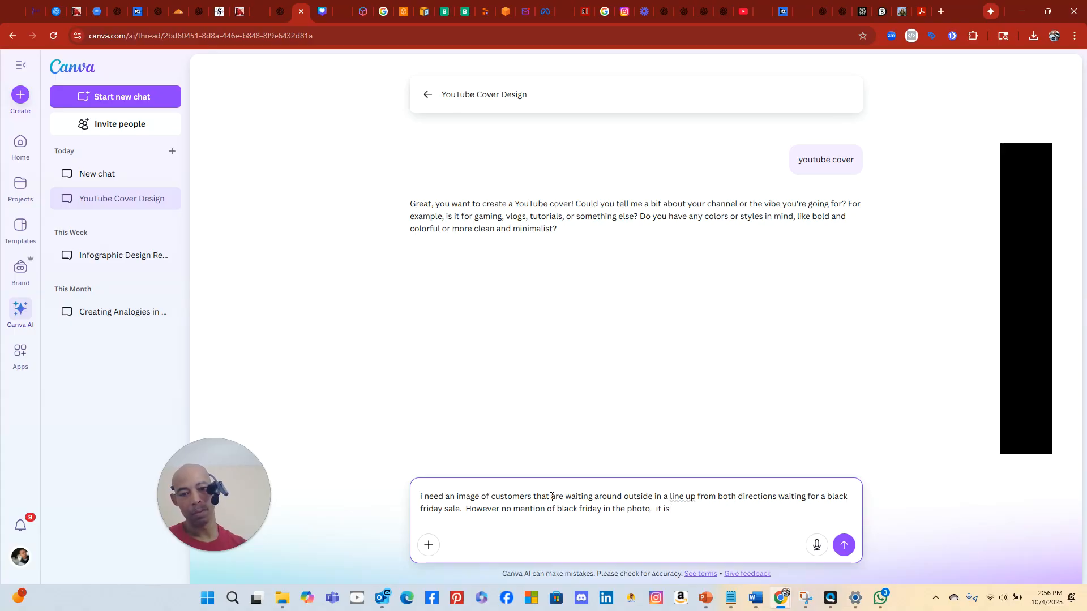
text( supposed to represent the t)
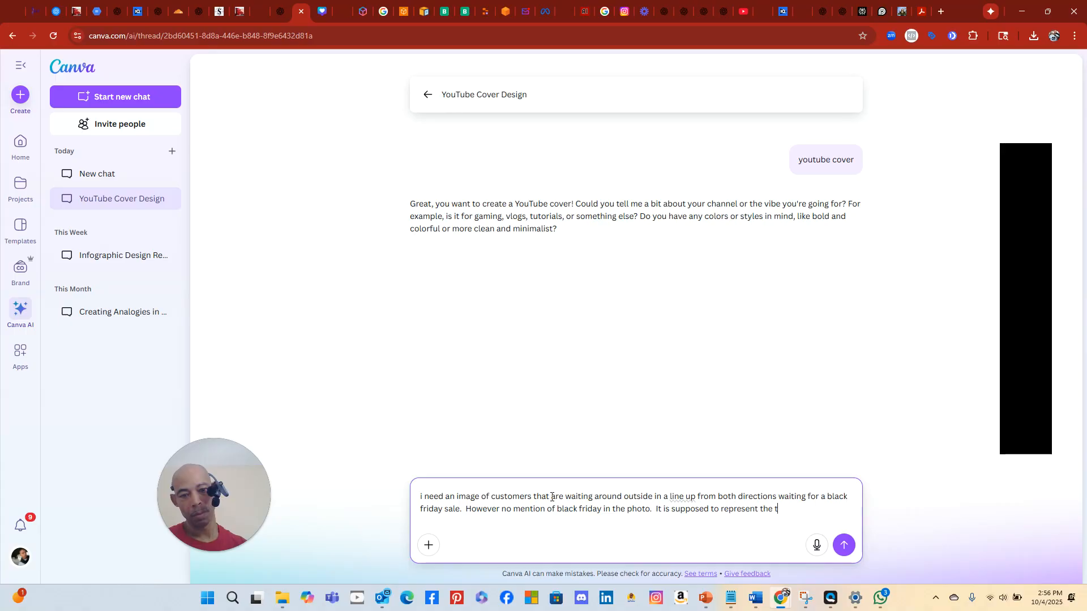
key(BackSpace)
text(idea of more cus)
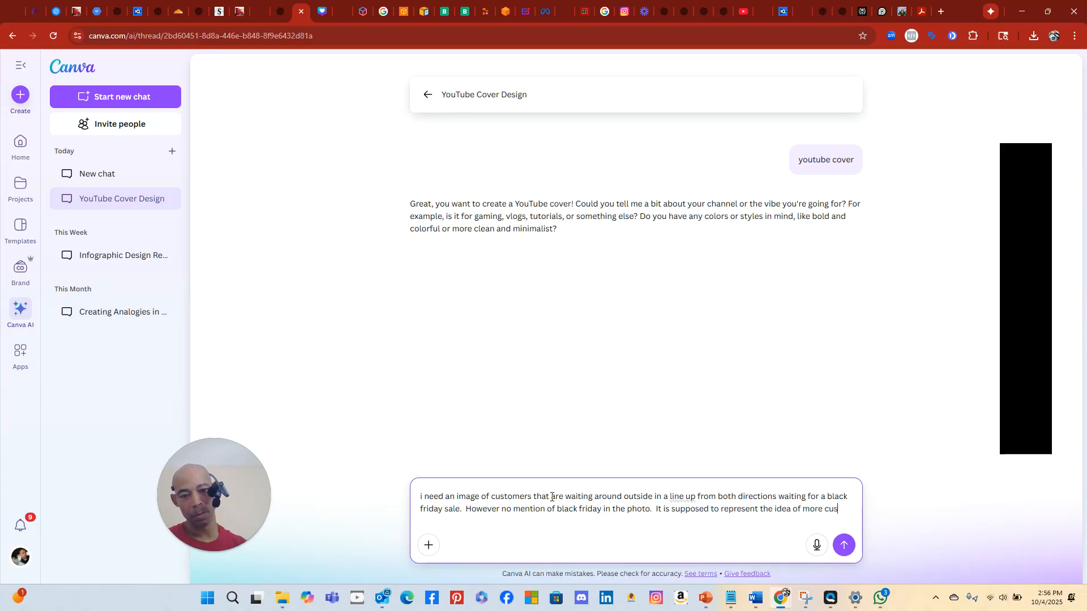
text(tomers and more clients for)
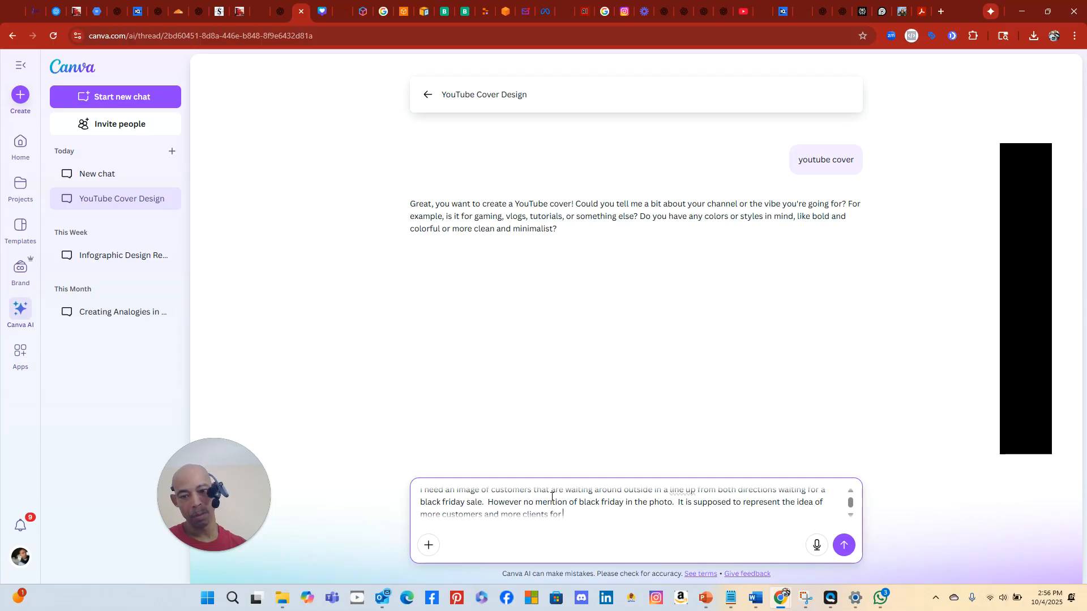
text( small businesses)
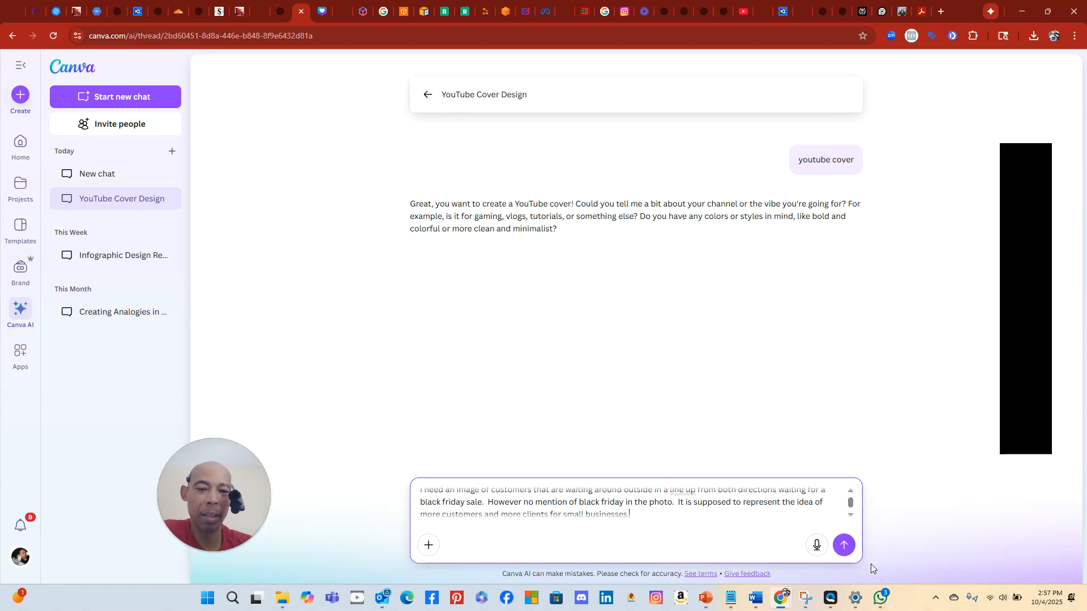
click(845, 545)
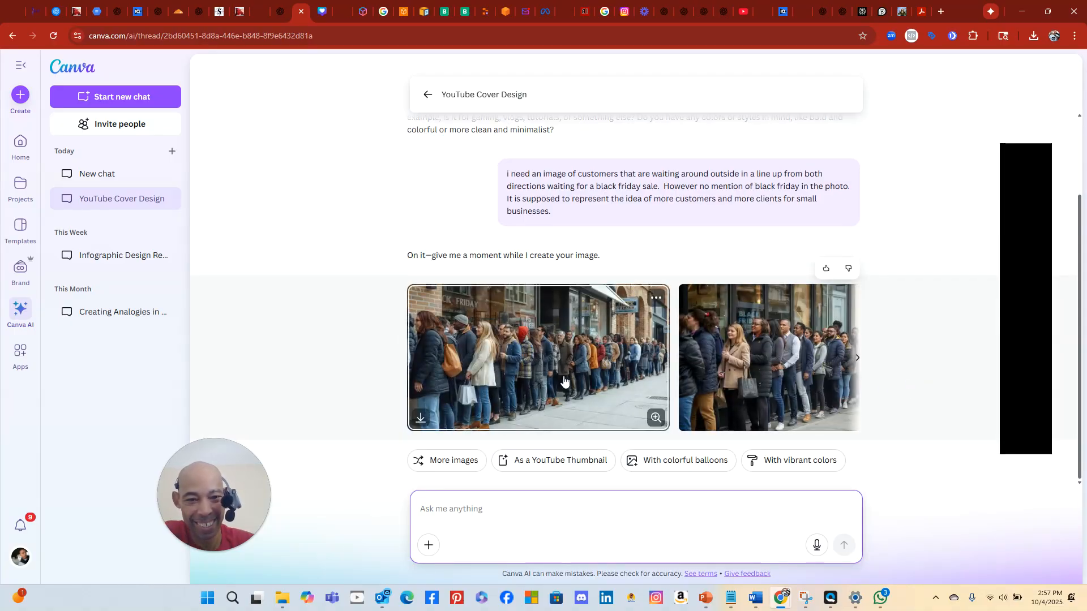
Enlarge the second image of queuing customers and open it as a 2048×2048 Canva design
click(603, 382)
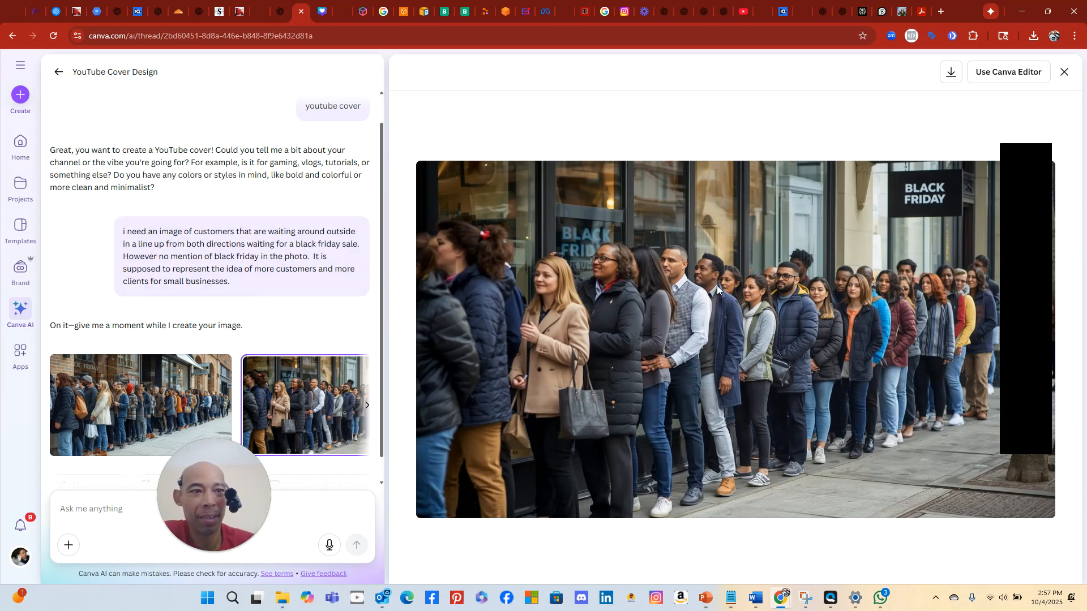
click(1016, 72)
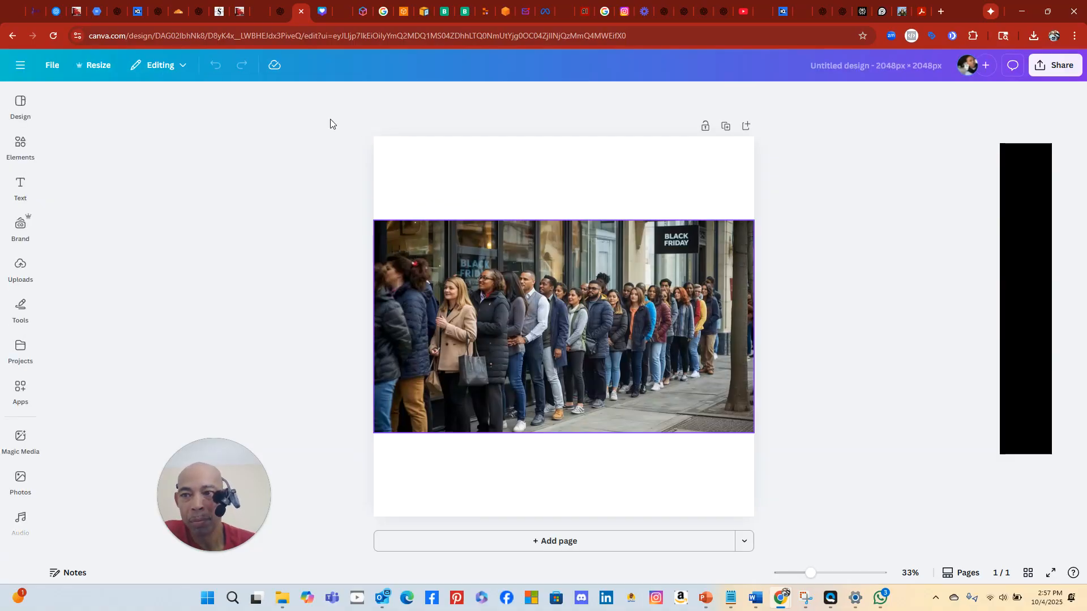
Select the queue photo and open its Edit panel with Magic Studio tools, filters and effects
click(586, 315)
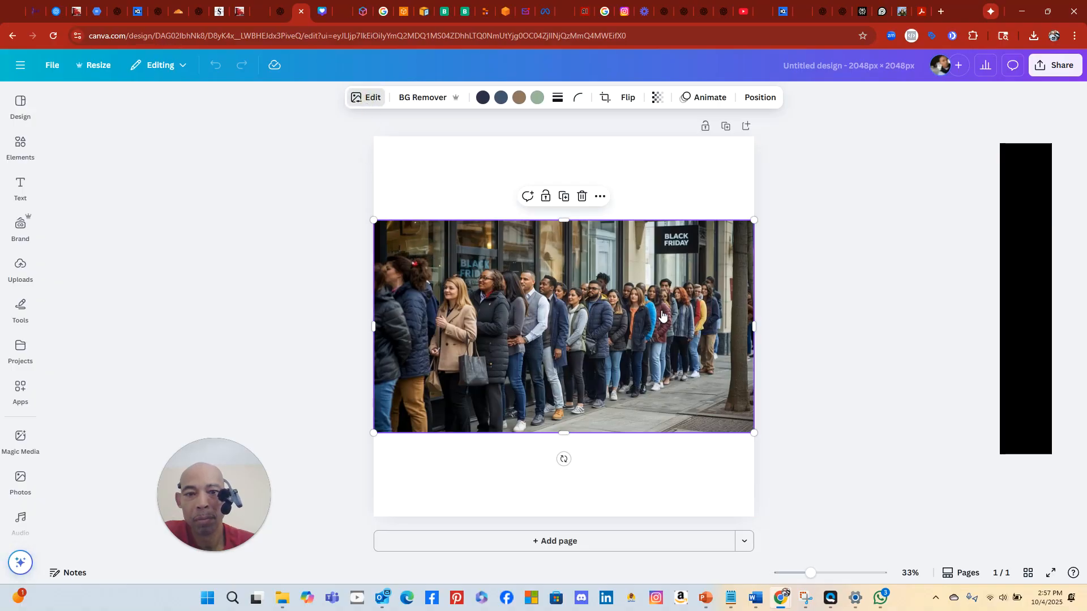
click(367, 99)
click(368, 101)
click(369, 102)
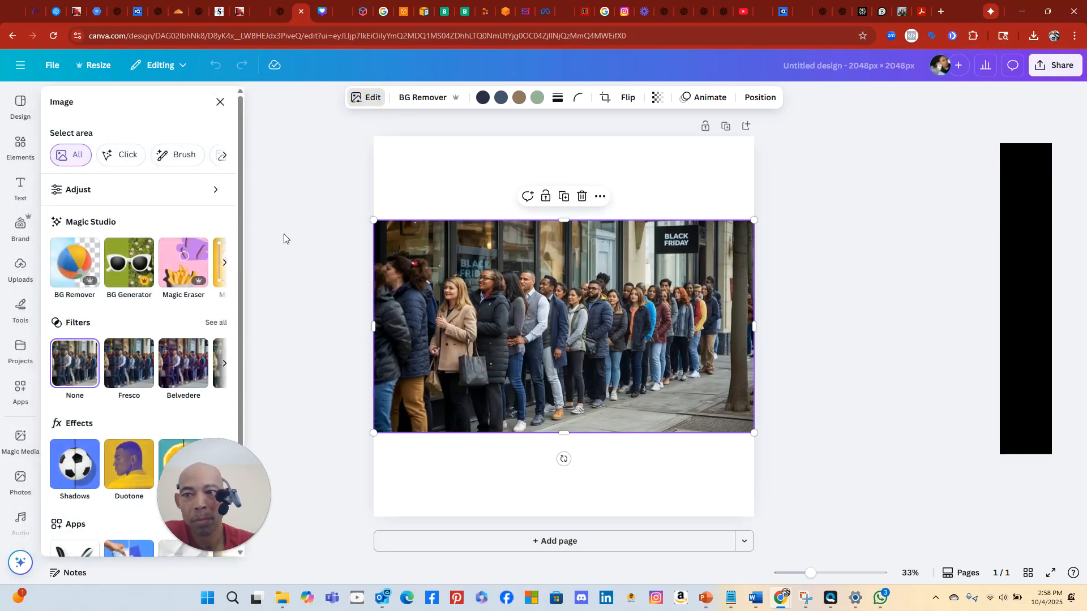
Erase the top-right BLACK FRIDAY sign from the photo with Magic Eraser
click(176, 269)
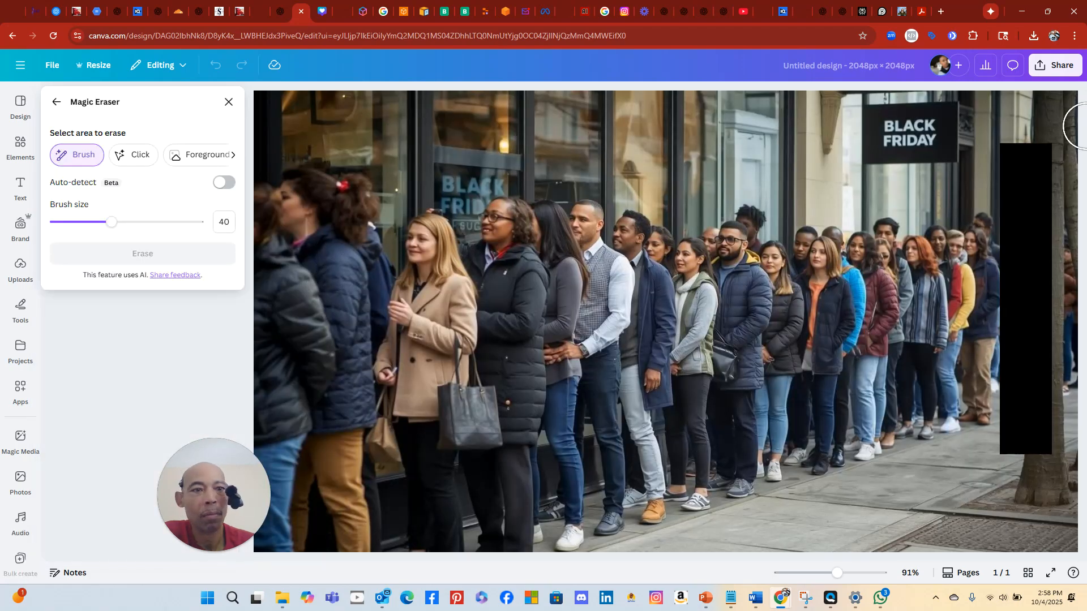
mouse_move(870, 120)
mouse_down()
mouse_move(931, 114)
mouse_move(953, 127)
mouse_move(945, 141)
mouse_move(861, 158)
mouse_up()
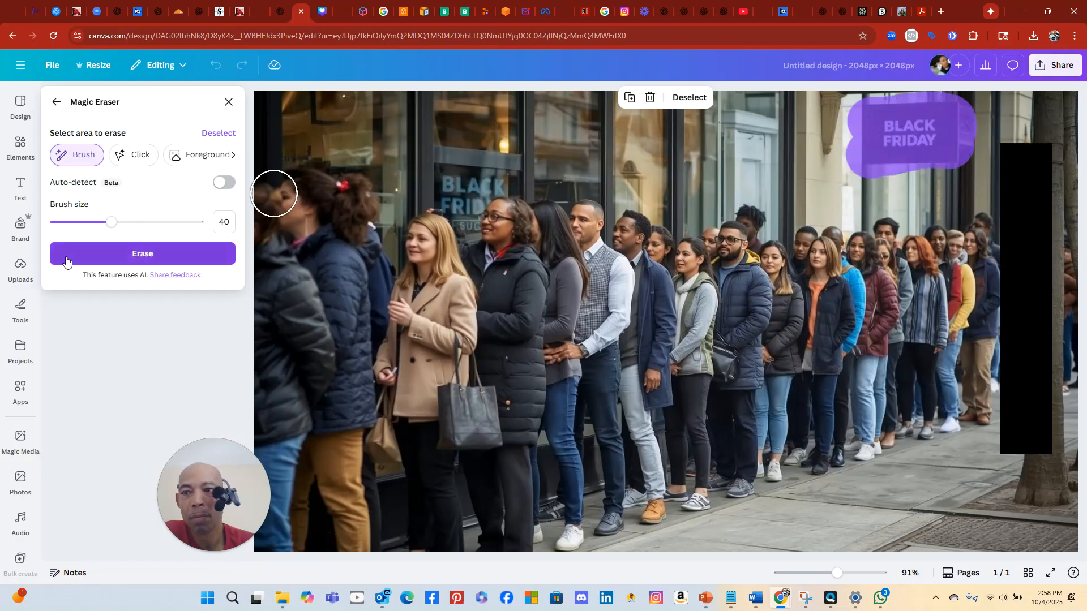
click(93, 249)
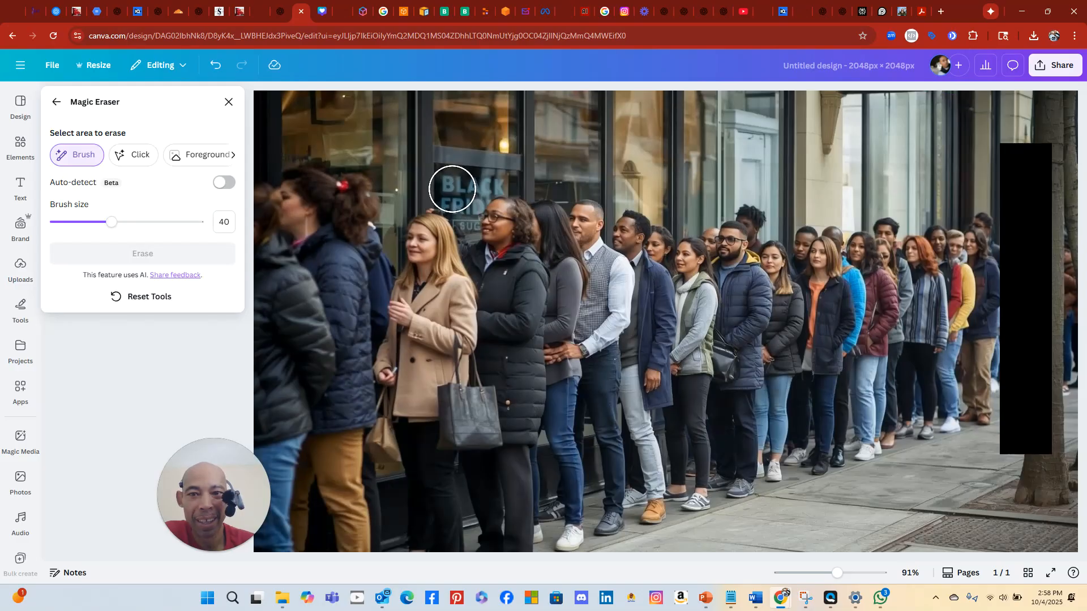
Erase the BLACK FRIDAY window lettering using a brush size of 19, then close the eraser
mouse_move(452, 189)
mouse_down()
mouse_move(497, 175)
mouse_move(459, 187)
mouse_up()
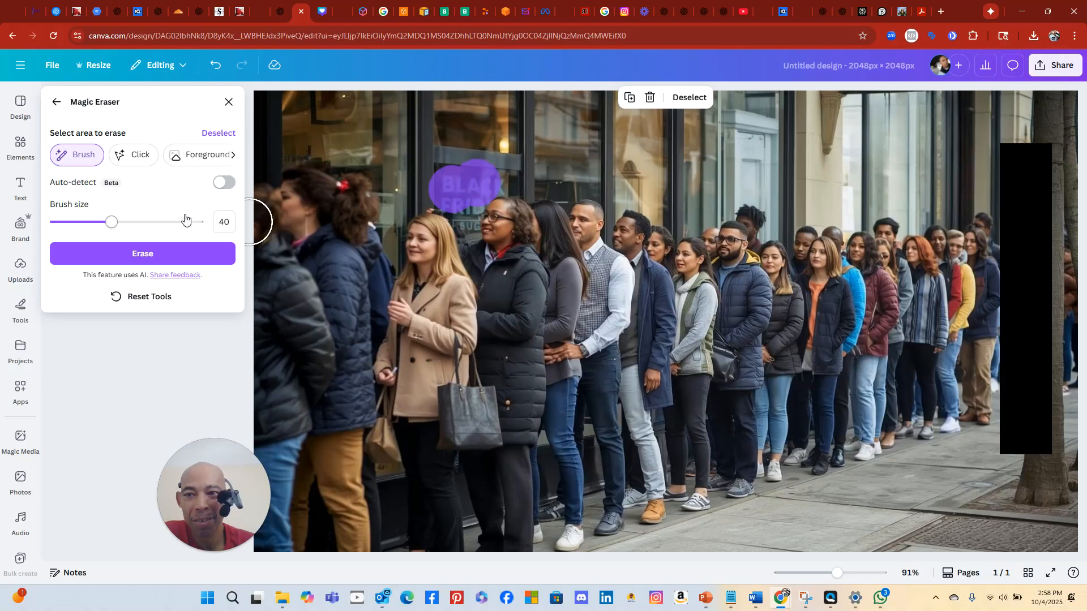
drag(111, 222, 101, 225)
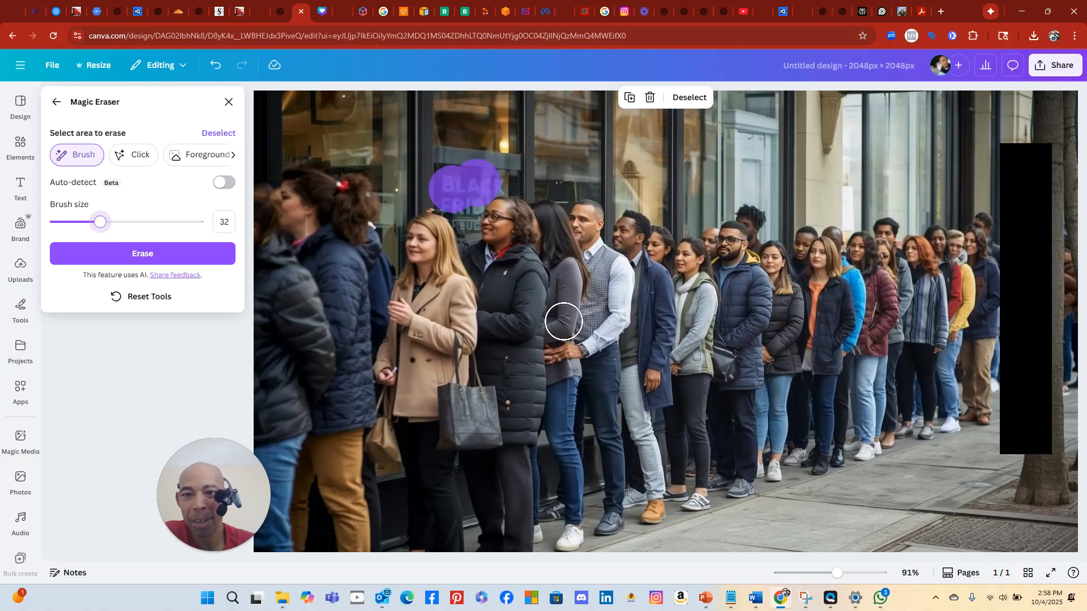
drag(91, 226, 81, 222)
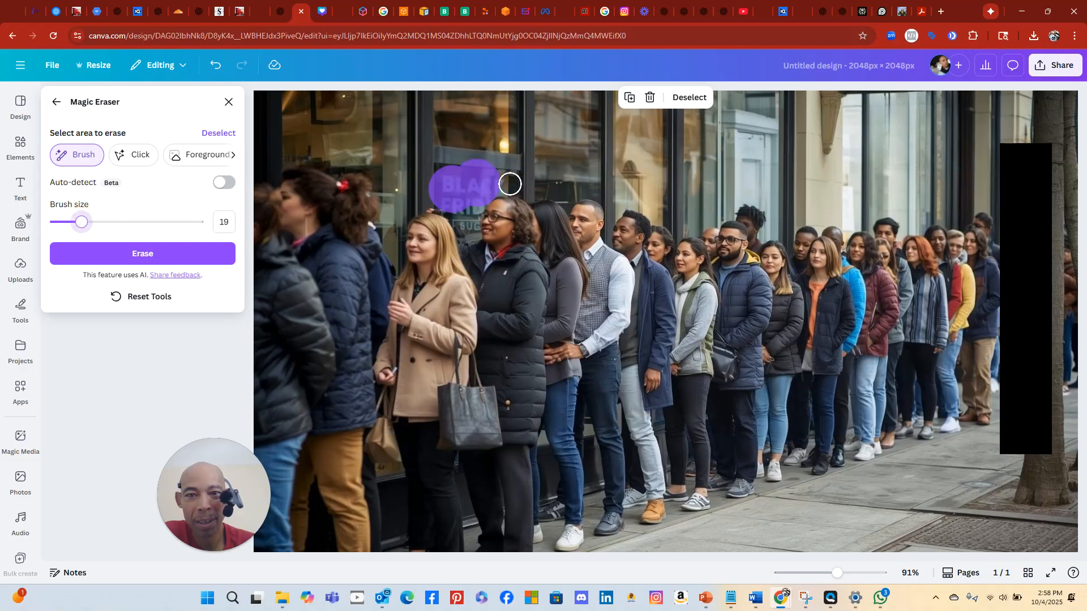
mouse_move(505, 183)
mouse_down()
mouse_move(475, 197)
mouse_move(467, 219)
mouse_up()
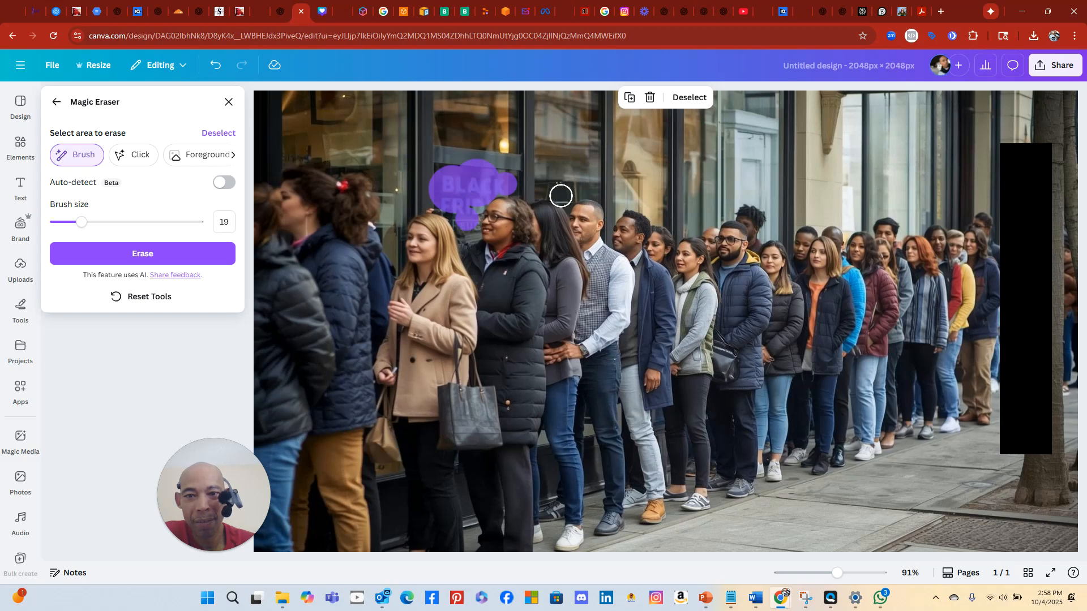
click(134, 253)
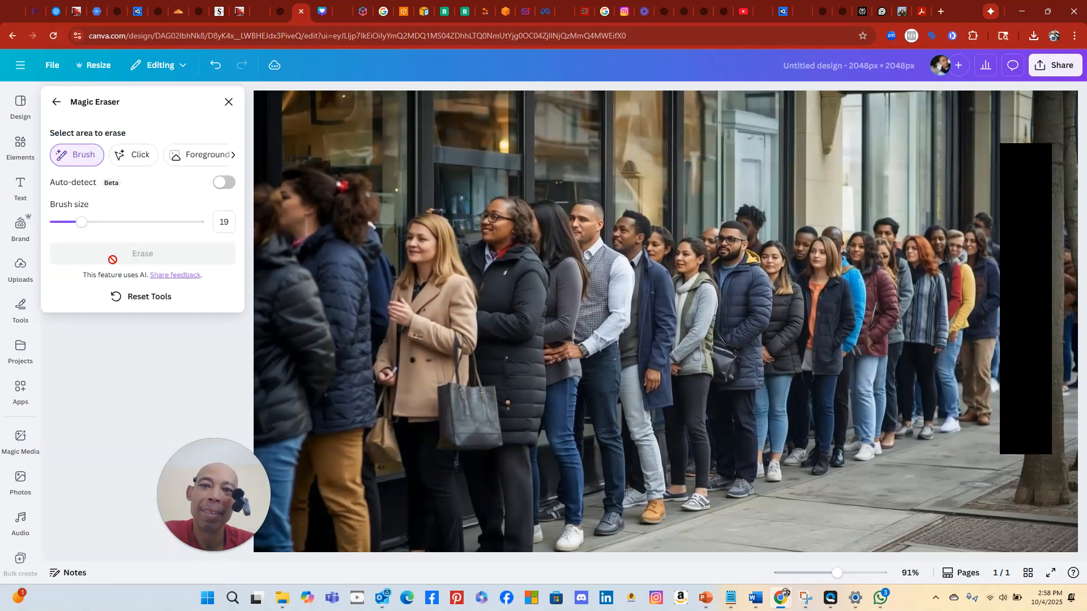
click(890, 68)
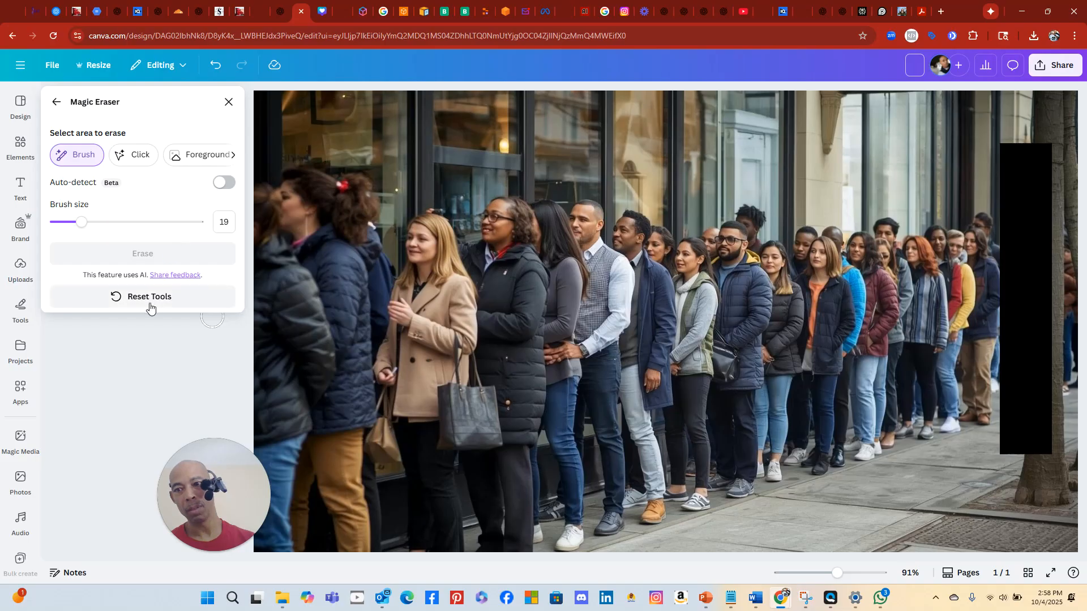
click(229, 104)
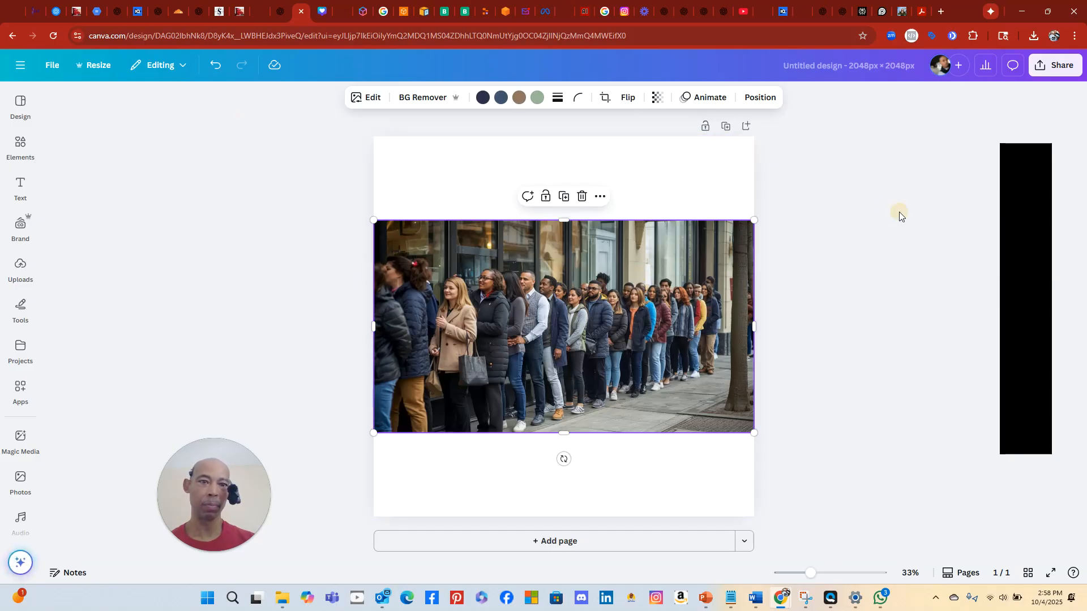
Deselect the photo and retitle the design 'customers waiting for opening'
click(858, 225)
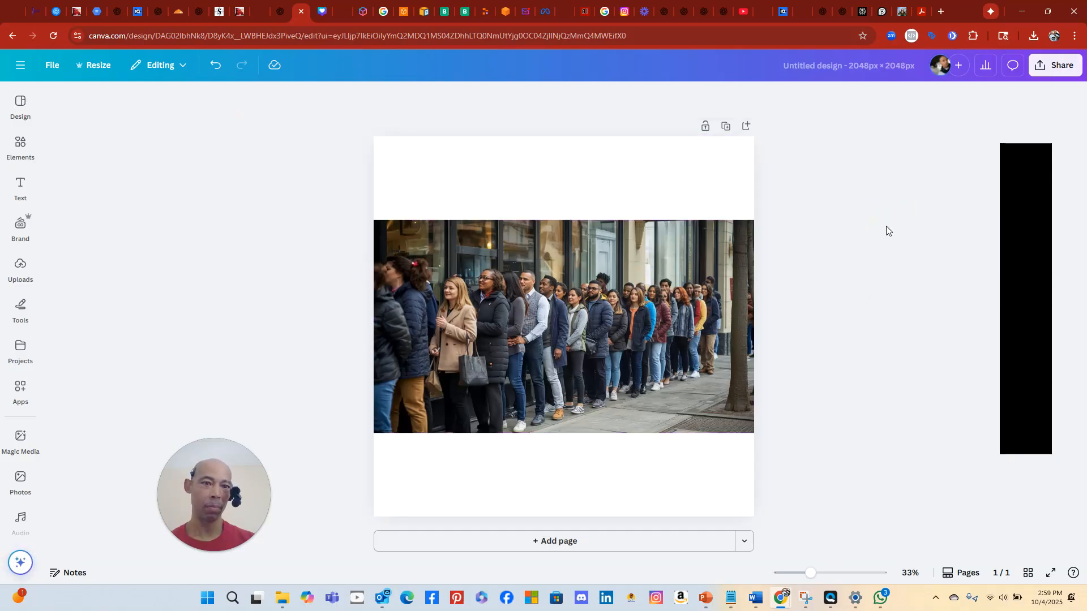
click(888, 63)
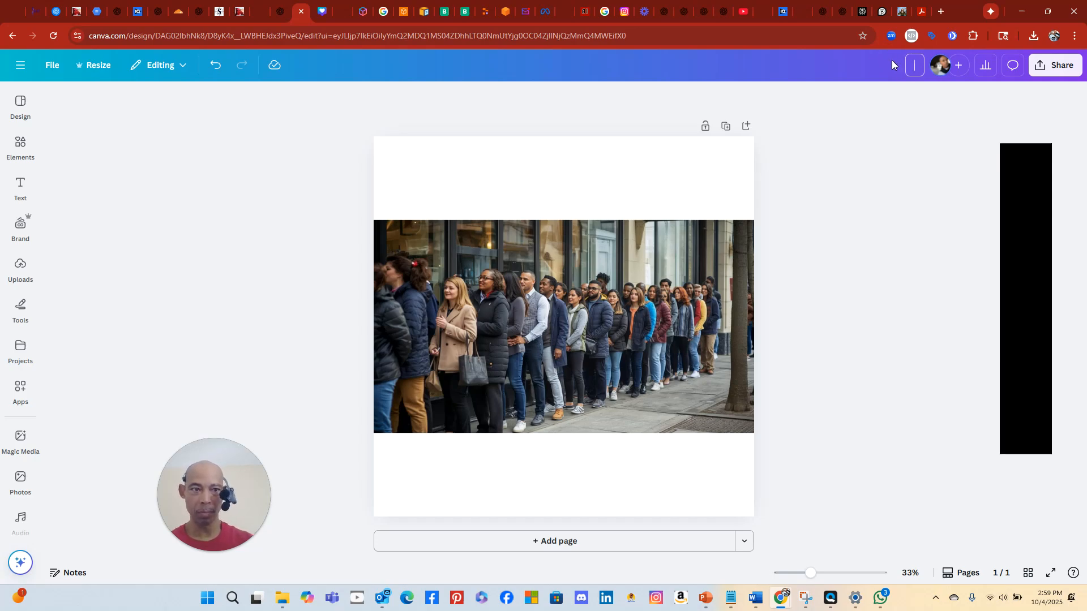
text(customers)
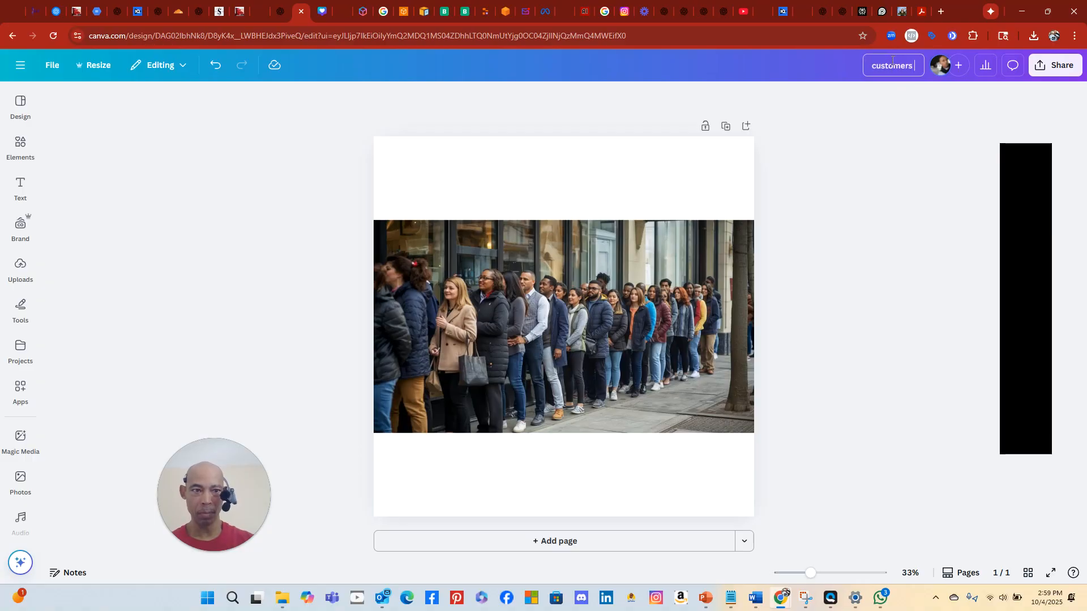
text( waiting to)
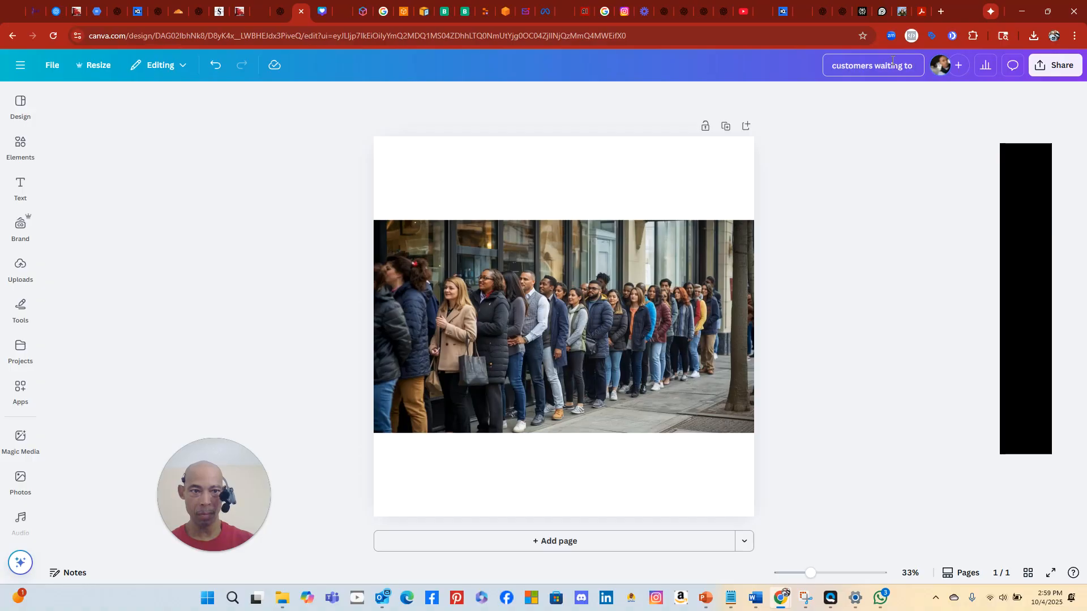
key(BackSpace)
key(BackSpace)
text(for opening)
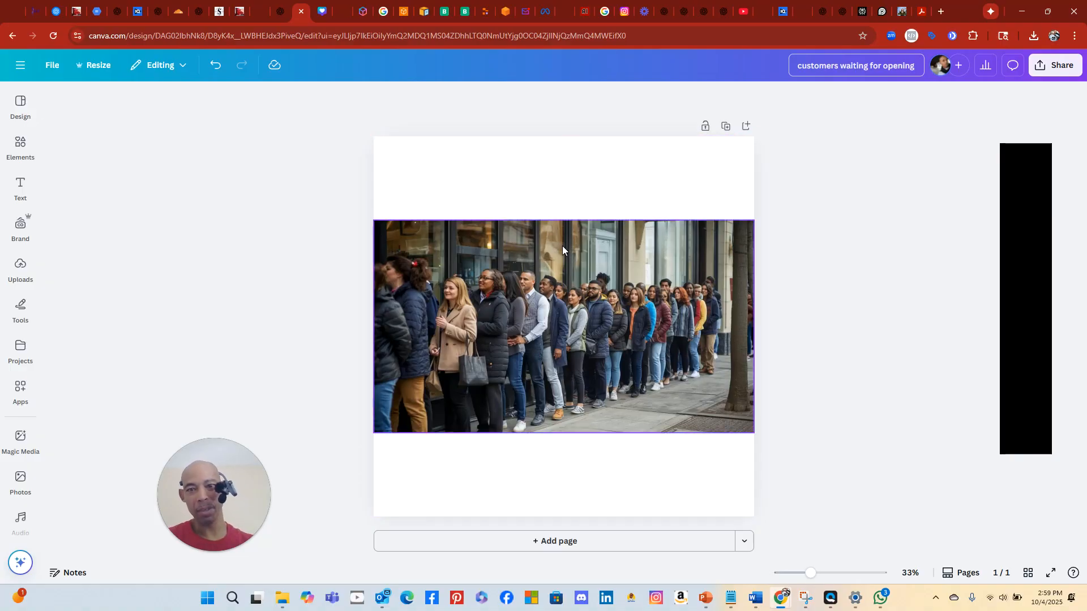
Resize the design to YouTube Banner 2560 × 1440, then close SaasyGoat's Media Storage dialog
click(93, 67)
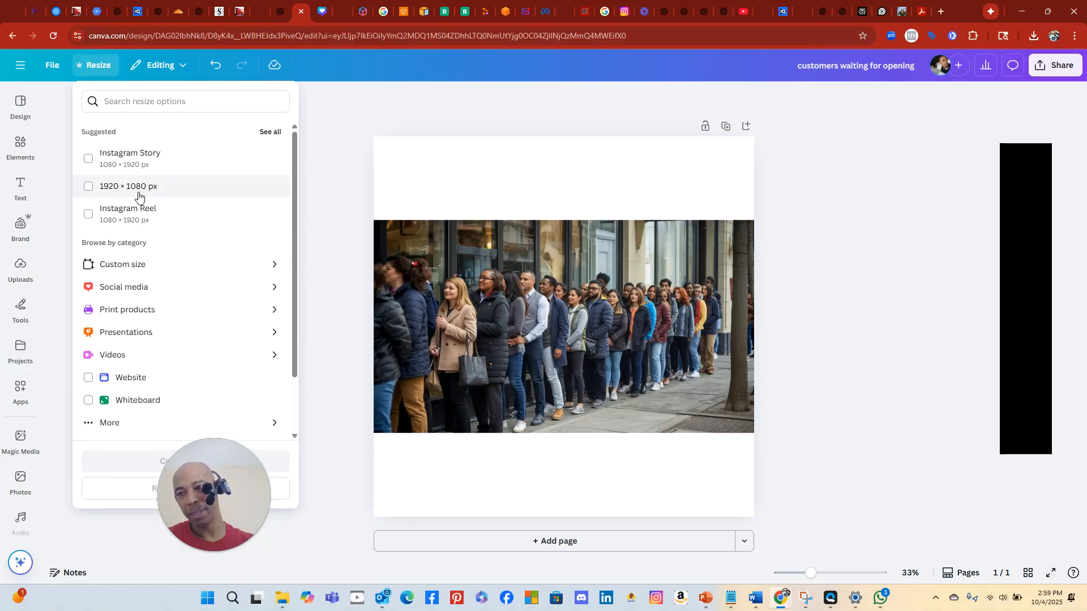
click(163, 289)
scroll(170, 321, down, 4)
scroll(166, 322, down, 6)
scroll(163, 320, down, 3)
scroll(161, 312, up, 3)
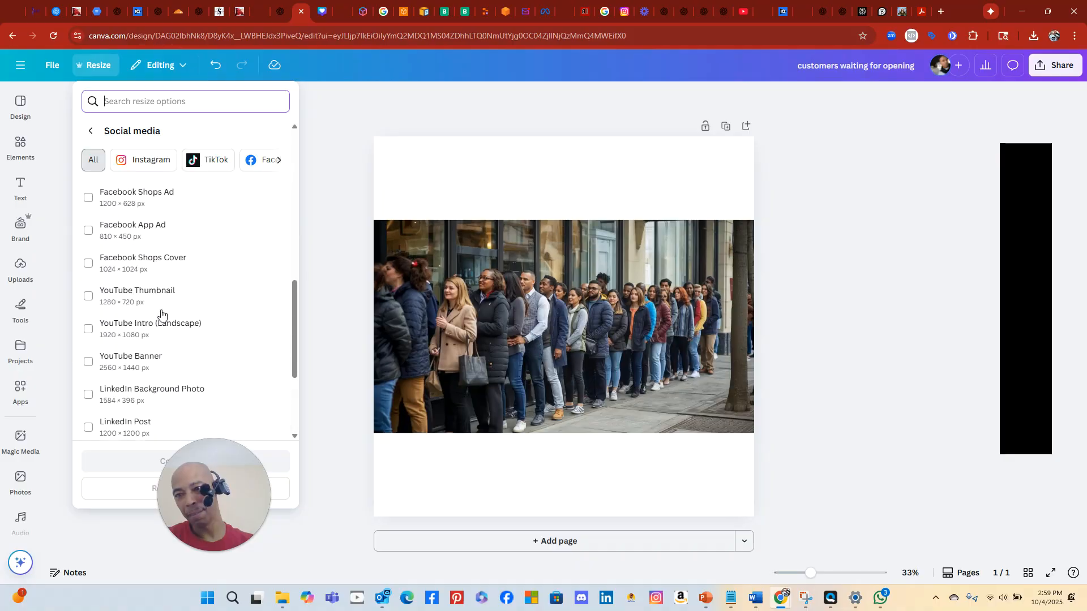
scroll(162, 313, down, 1)
click(164, 311)
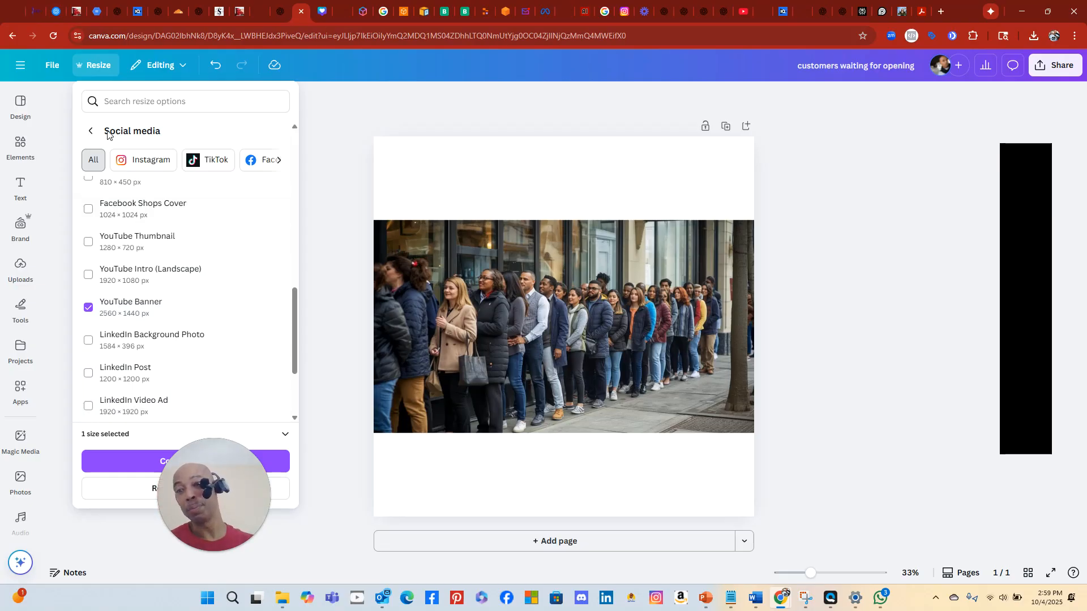
click(34, 12)
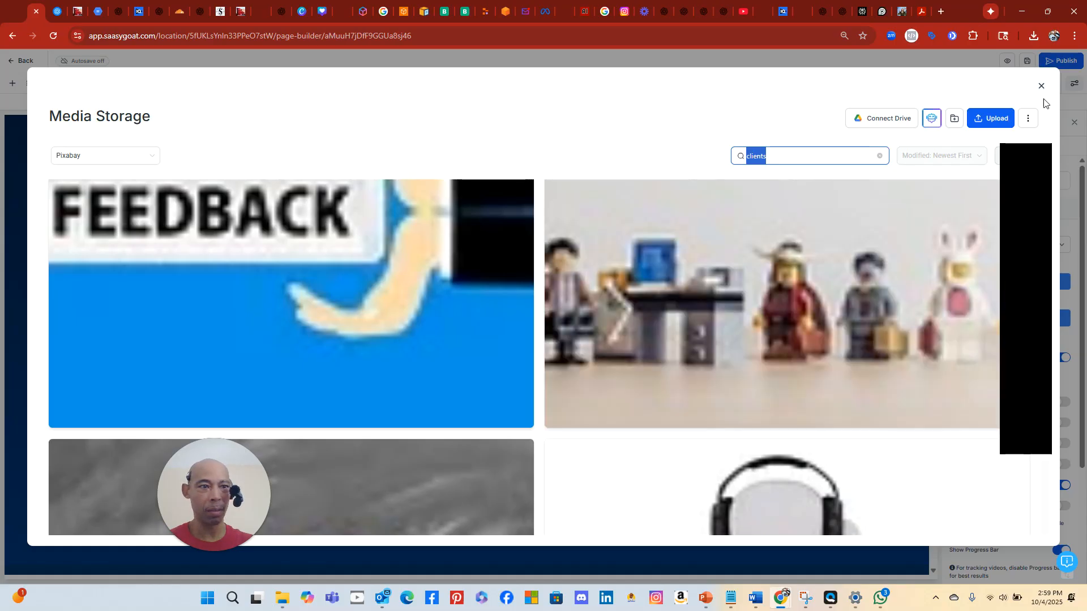
click(1041, 86)
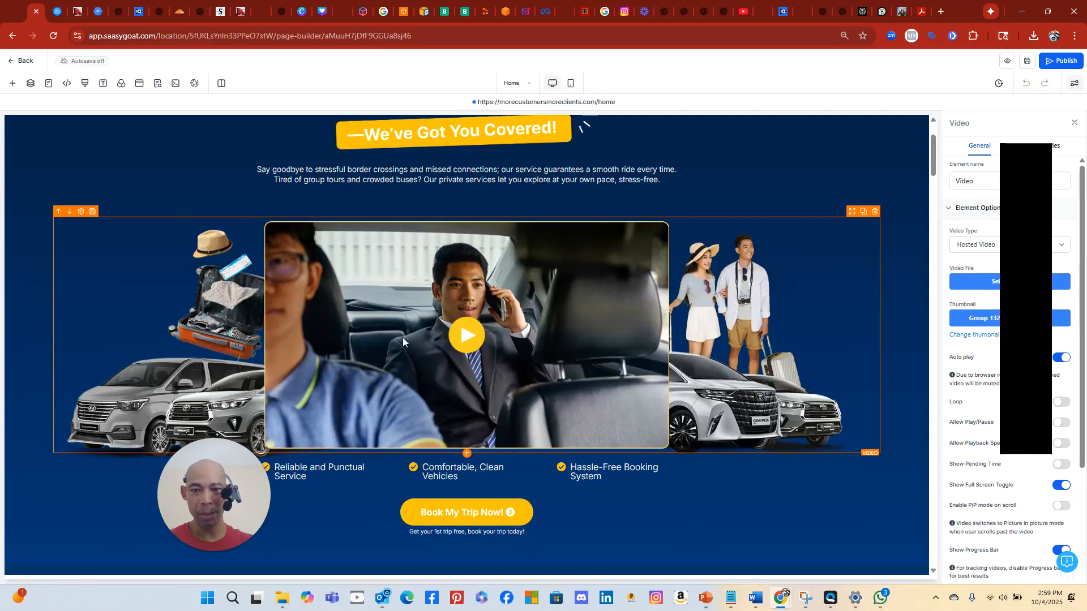
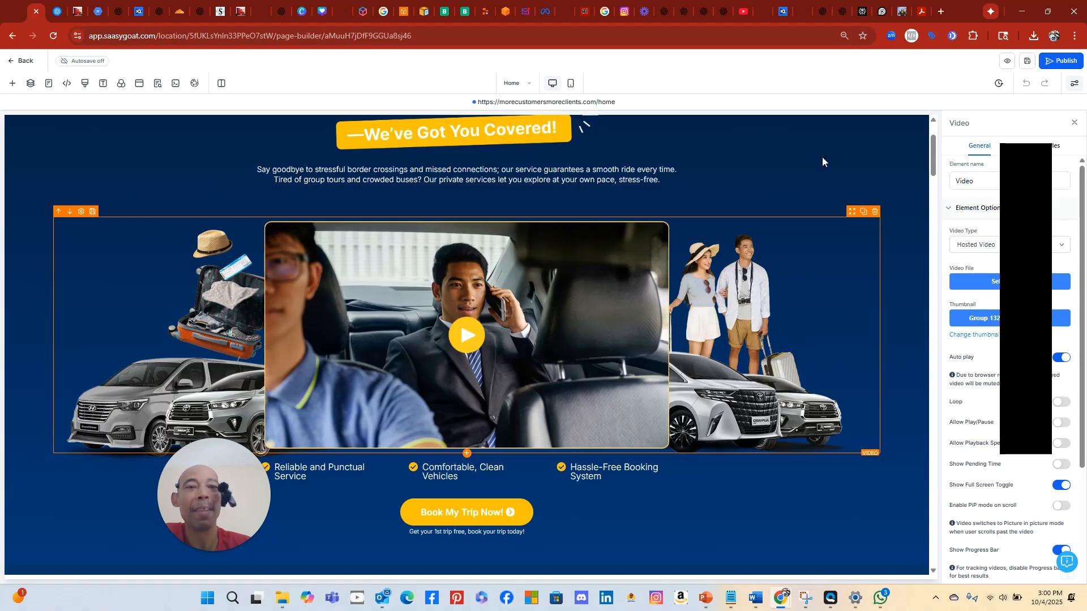
Switch to the IntakeGenie project in Replit
scroll(776, 338, down, 6)
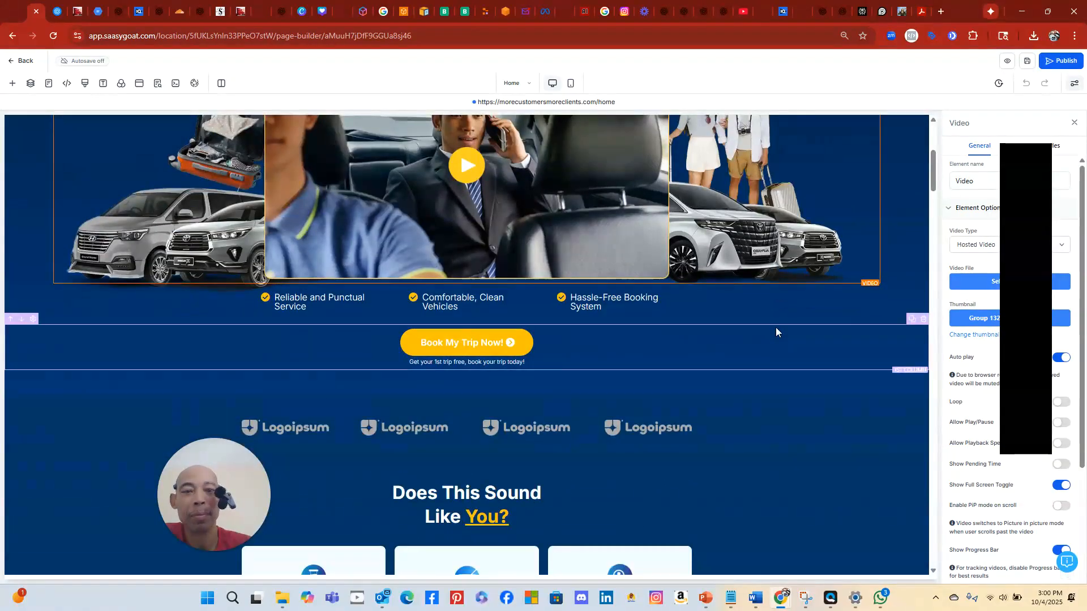
scroll(774, 324, up, 5)
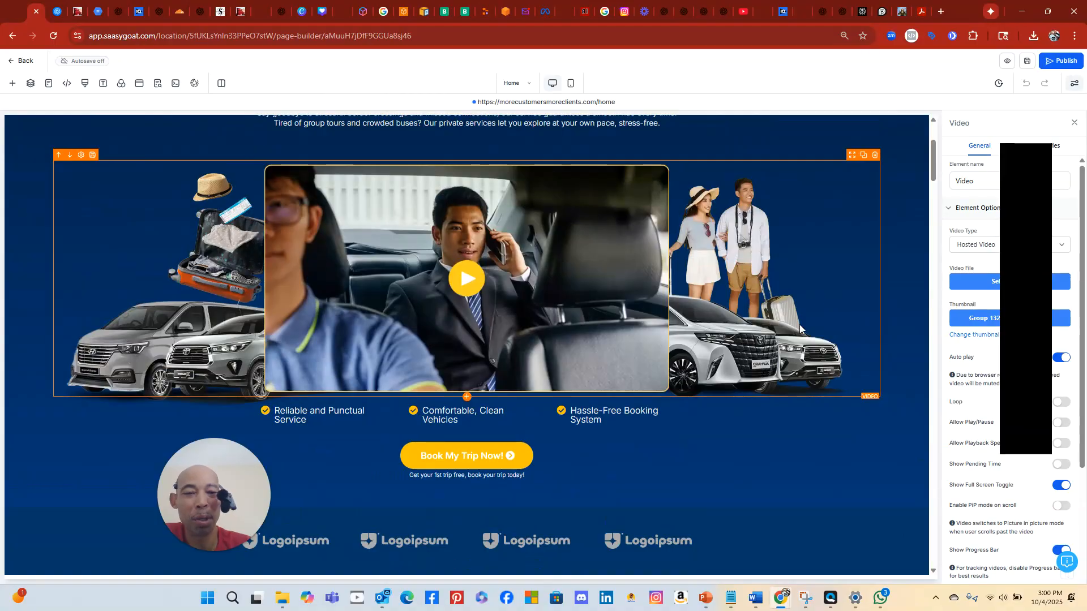
scroll(787, 307, up, 3)
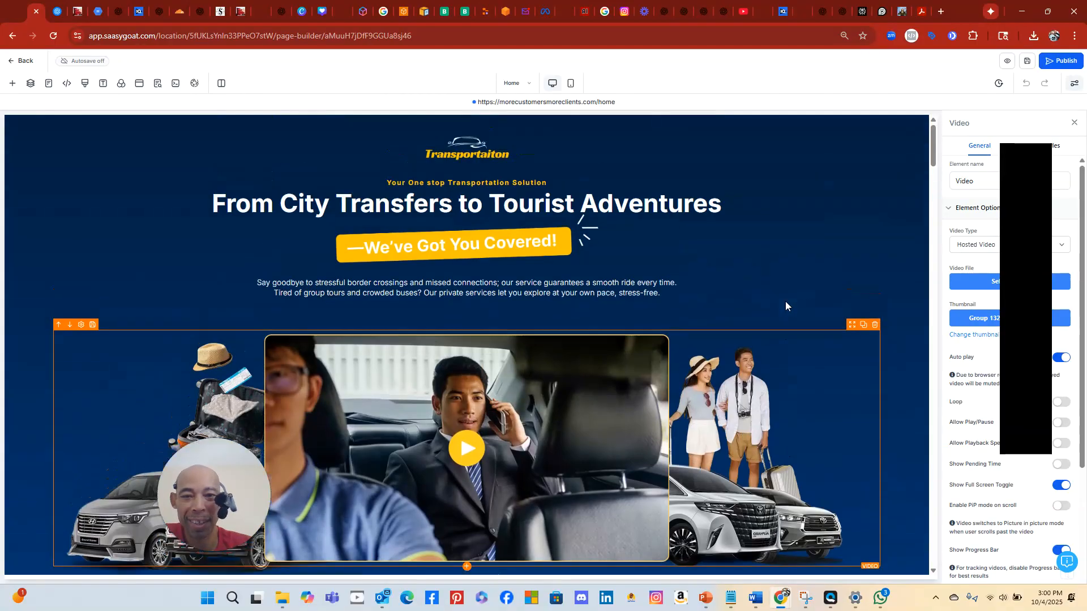
scroll(786, 306, down, 2)
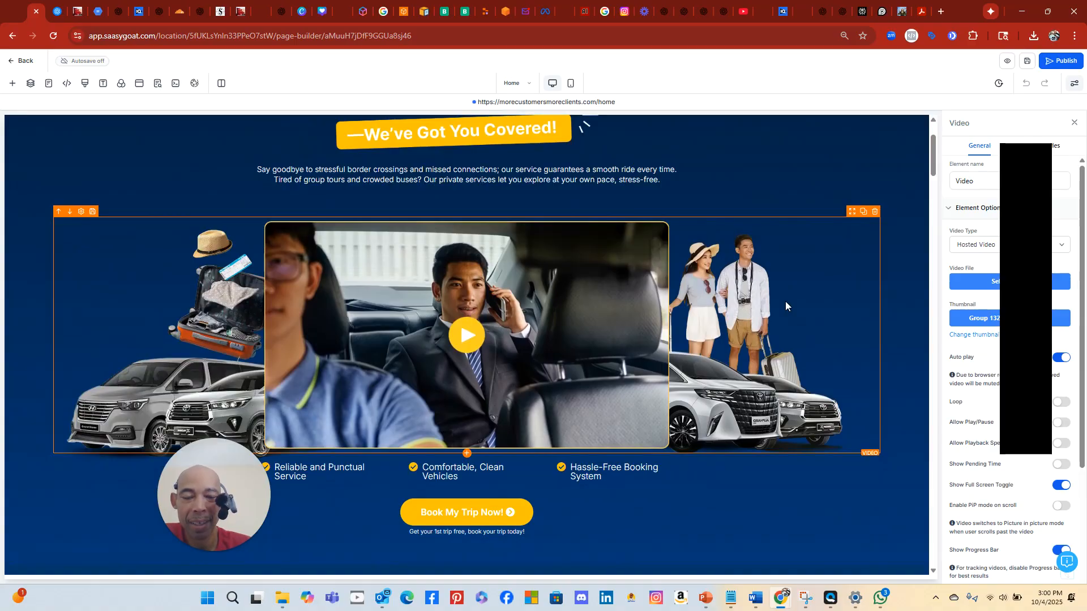
scroll(785, 307, up, 2)
scroll(785, 307, down, 2)
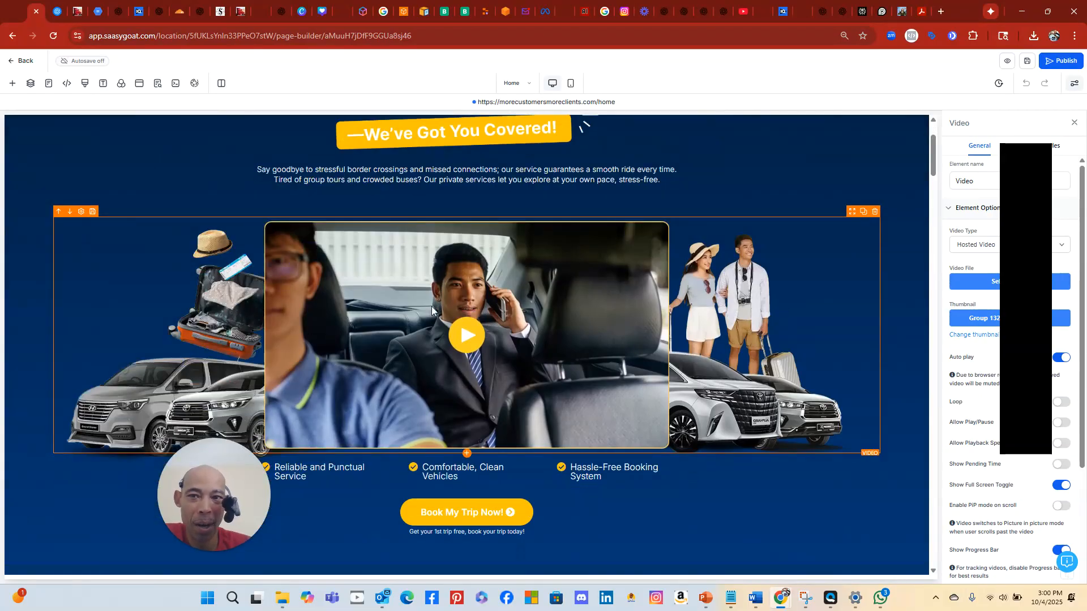
click(483, 13)
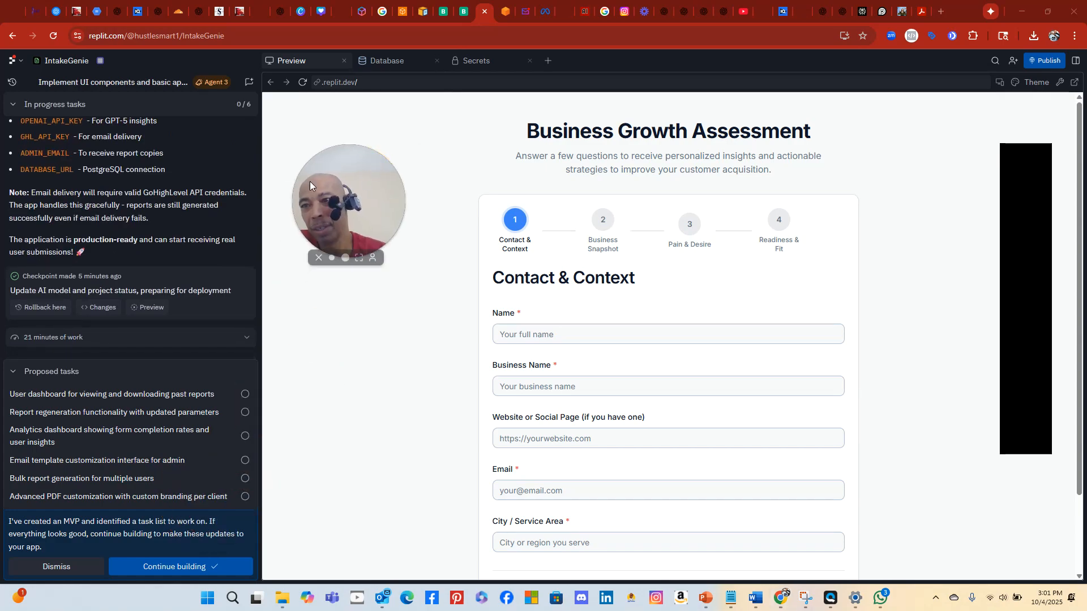
Review the Agent's proposed tasks and let it continue building the next phase
scroll(146, 213, up, 1)
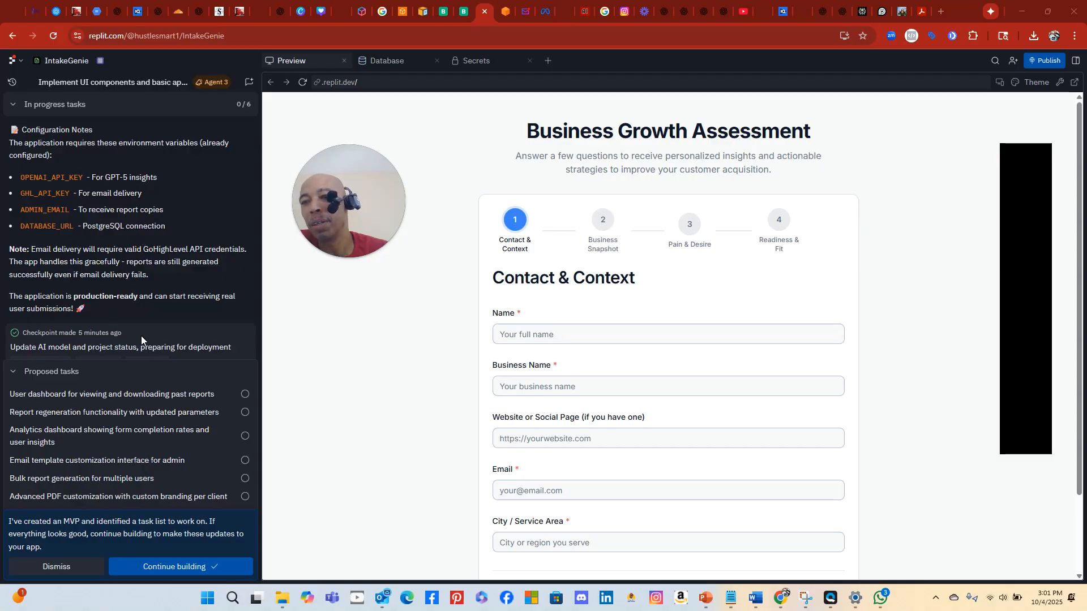
scroll(141, 335, down, 1)
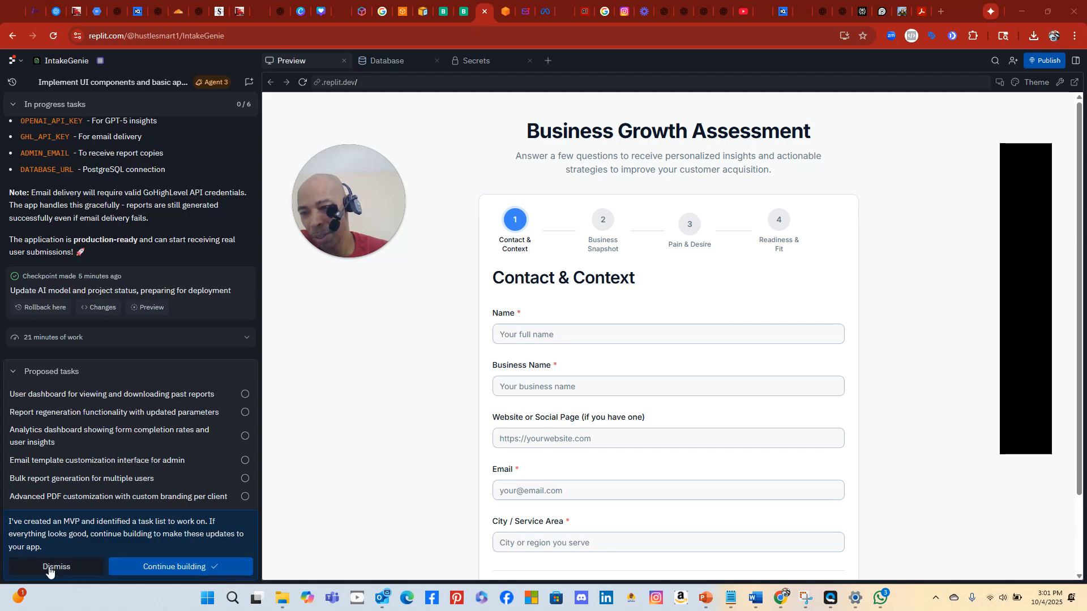
click(167, 567)
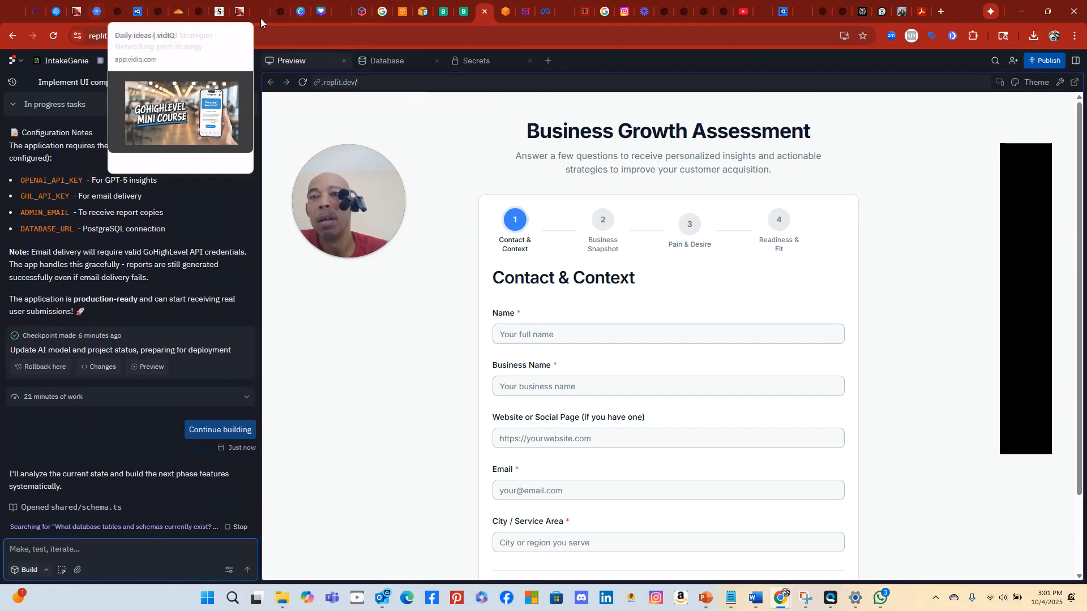
click(298, 16)
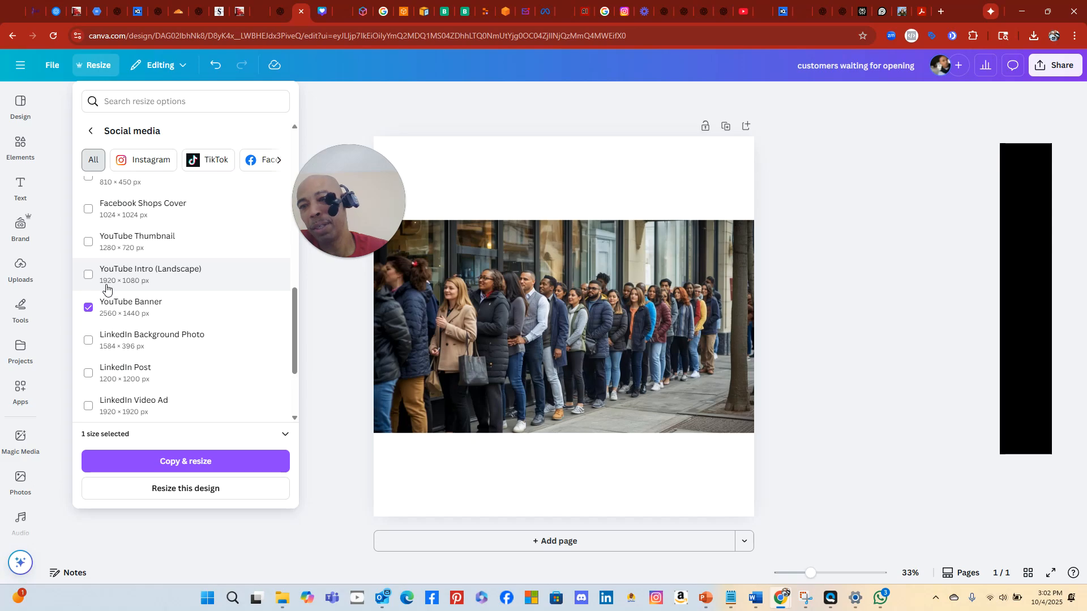
Scroll through the Social media sizes list in the Resize panel
scroll(158, 229, up, 6)
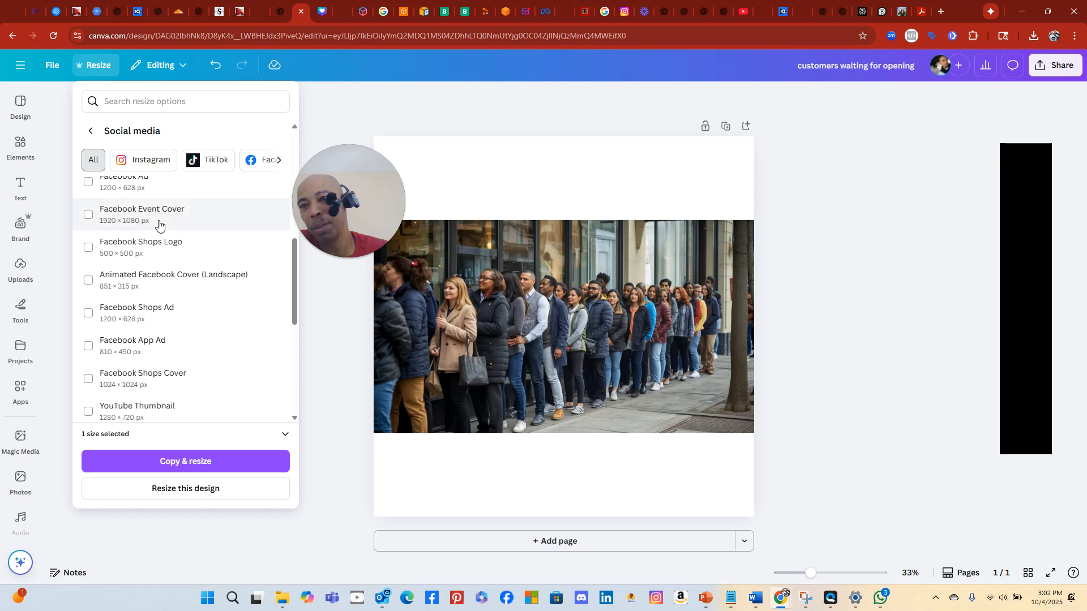
scroll(159, 224, down, 6)
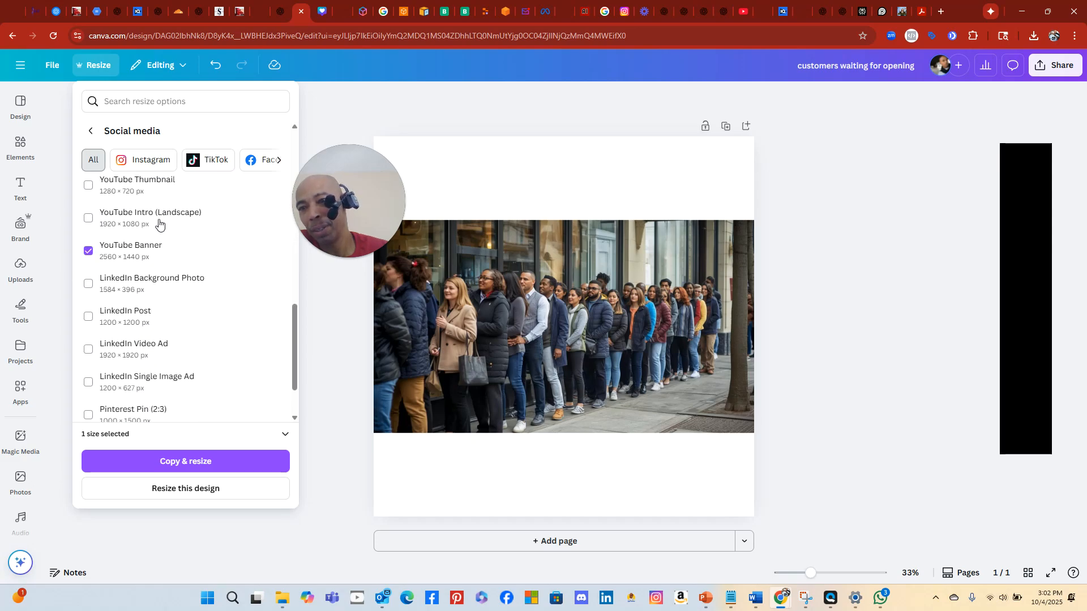
scroll(143, 291, up, 8)
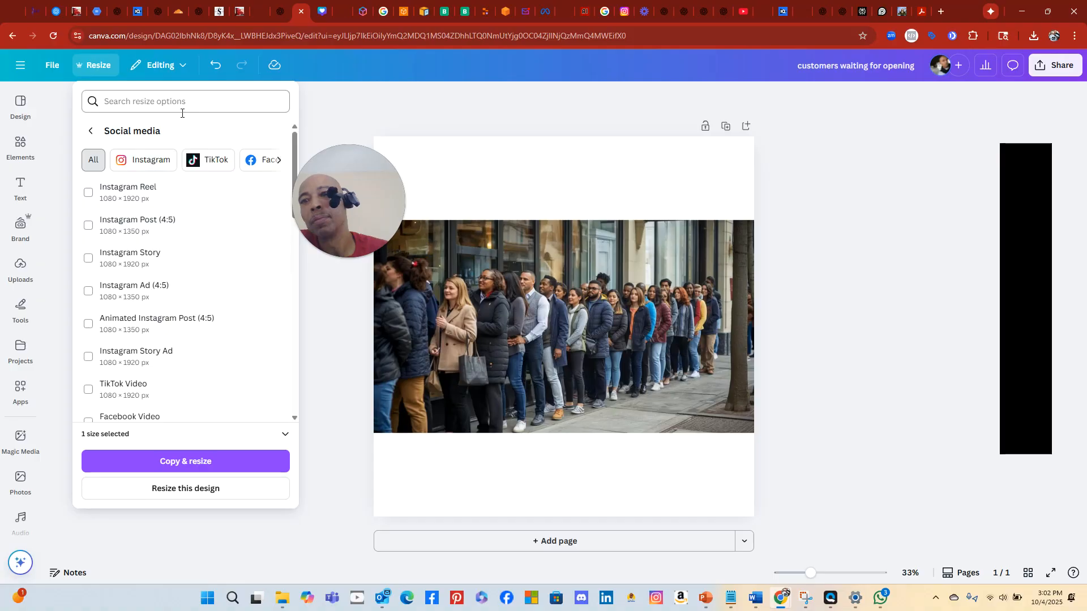
Resize the design to a custom Width 3840 × Height 1080 px with the aspect ratio locked
click(93, 132)
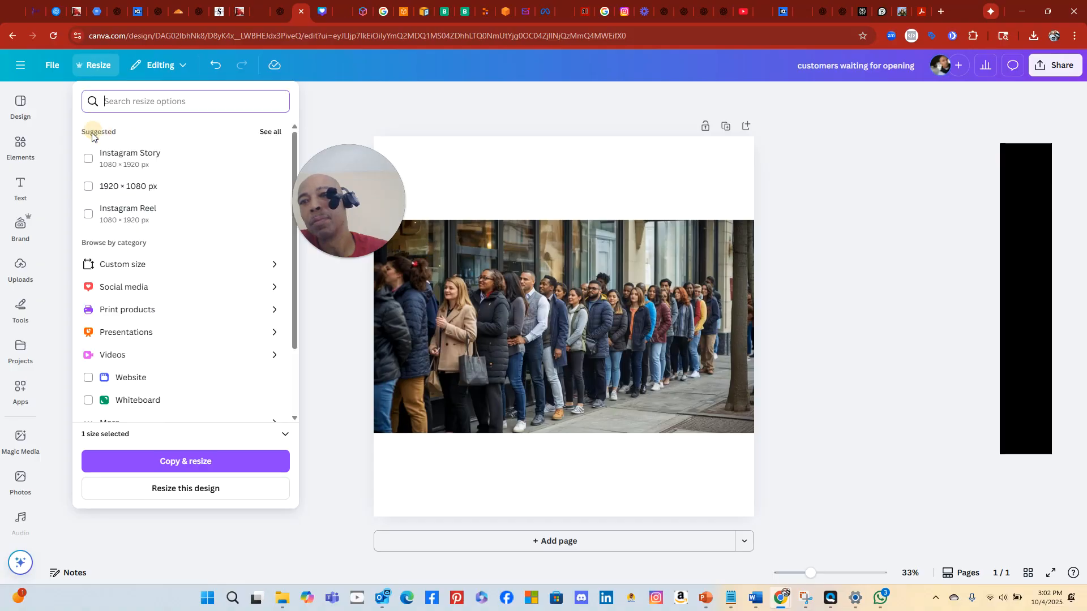
click(128, 269)
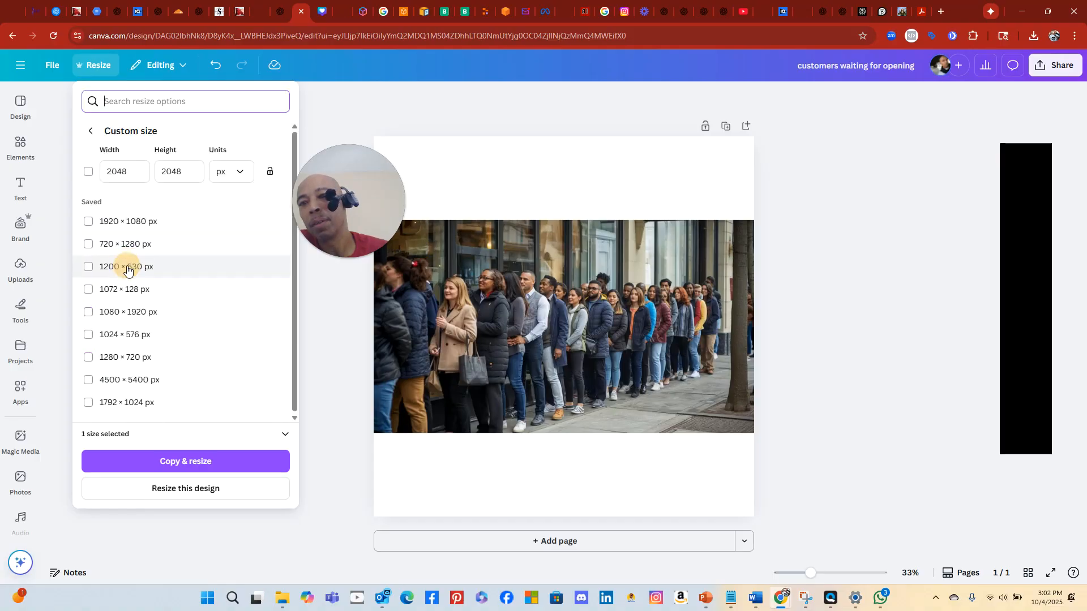
drag(125, 169, 96, 182)
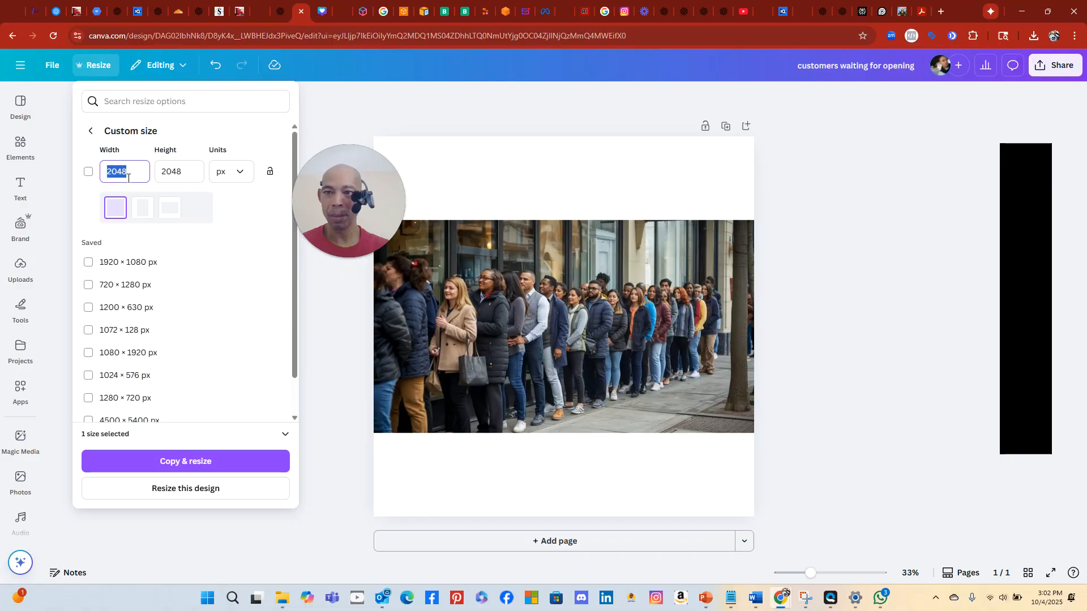
text(3840)
key(Tab)
text(1)
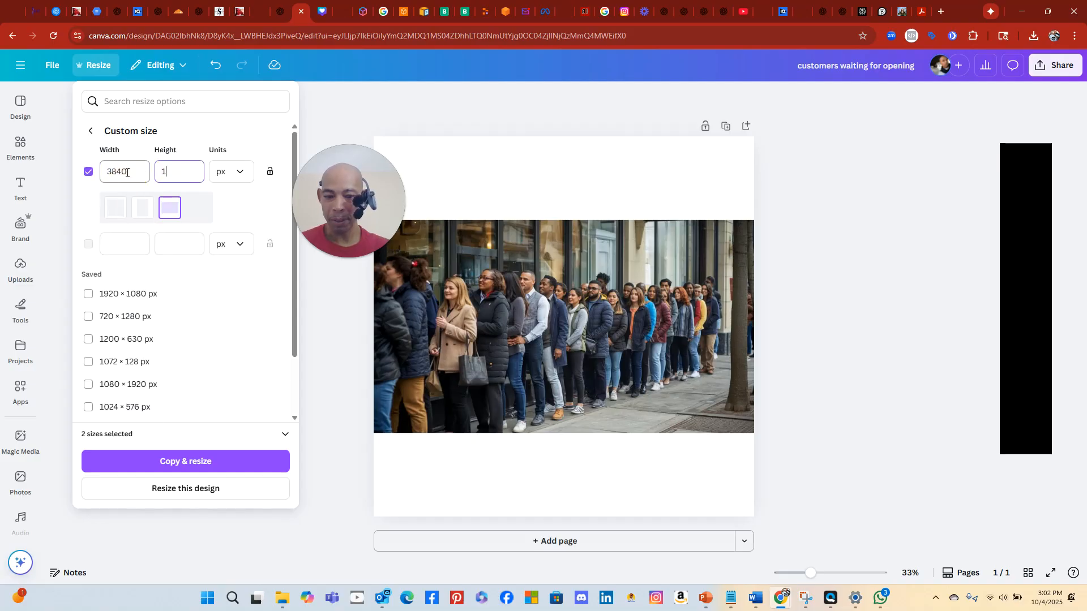
text(080)
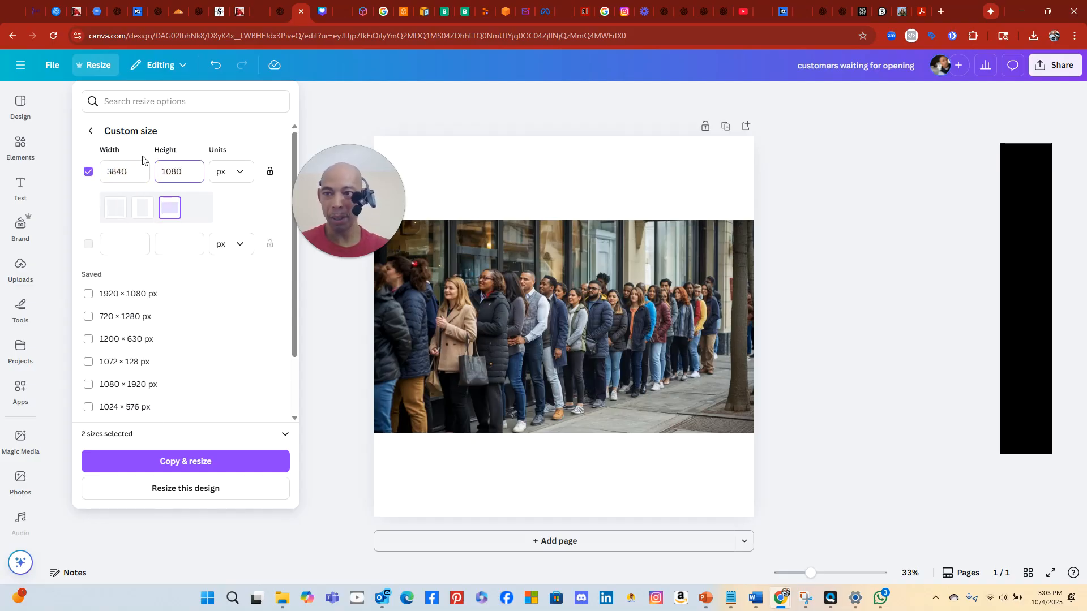
click(246, 139)
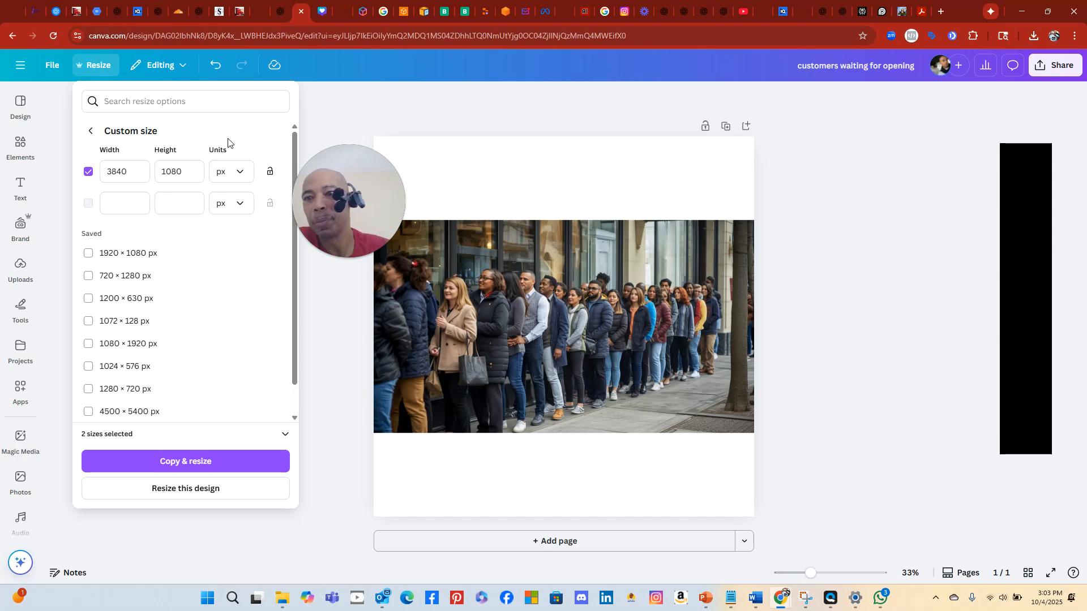
click(267, 171)
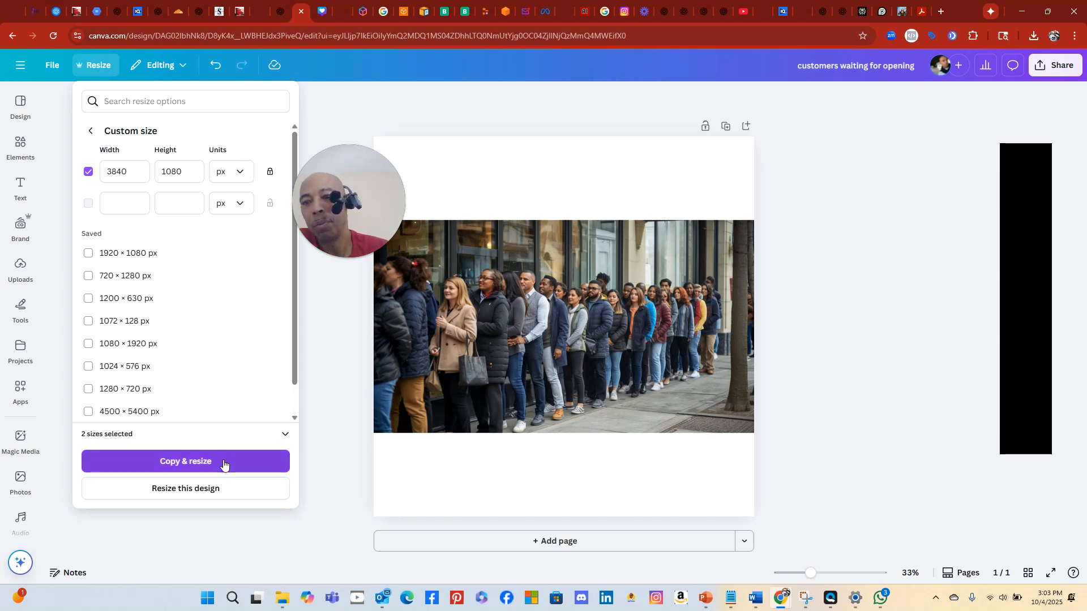
click(206, 490)
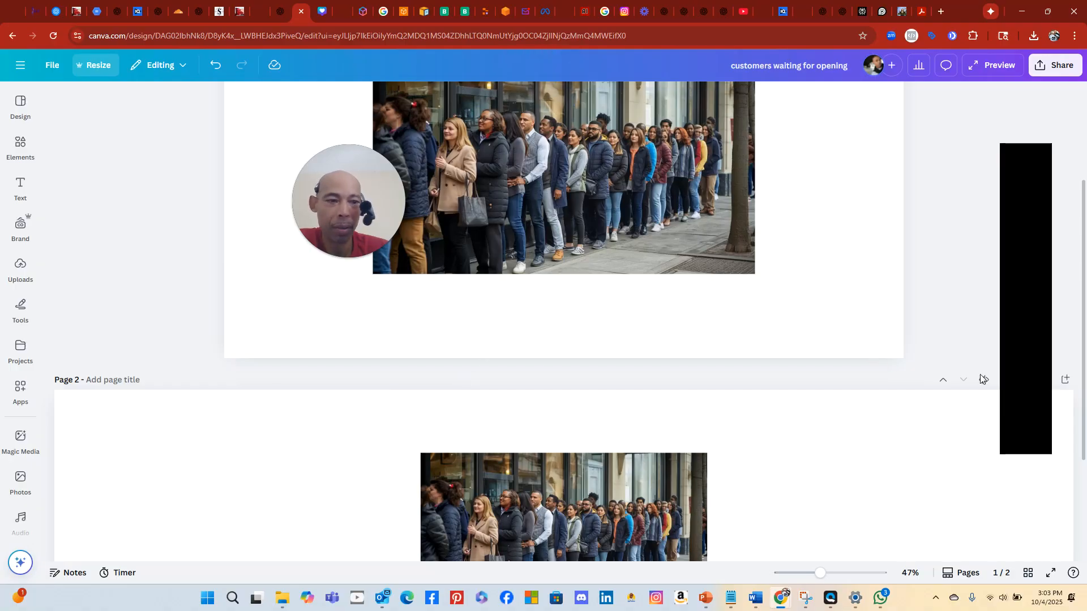
Delete the extra page 2 from the resized design
drag(1002, 146, 927, 108)
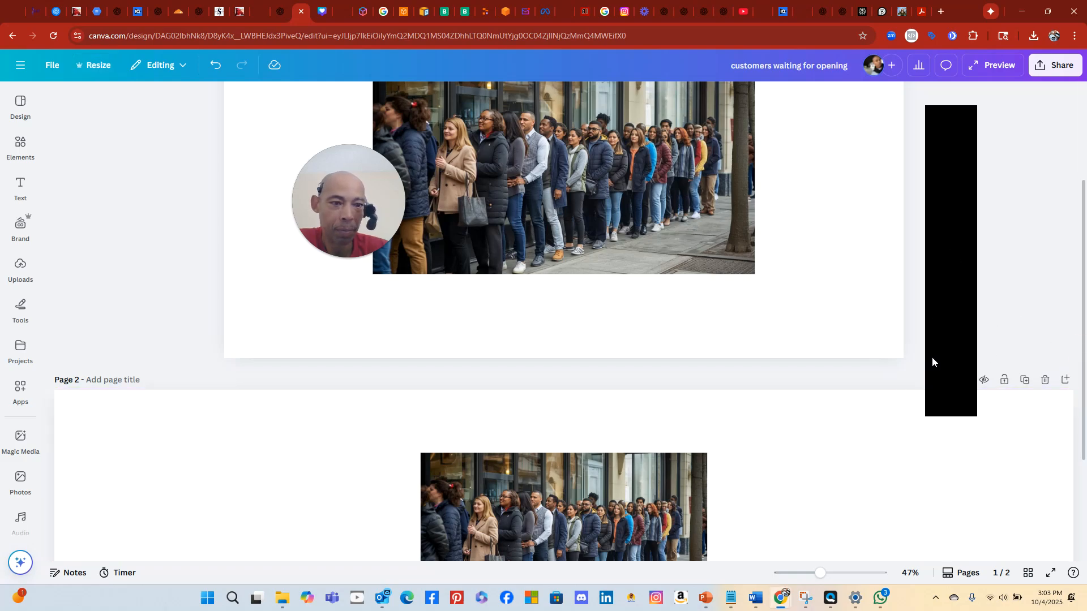
click(1027, 462)
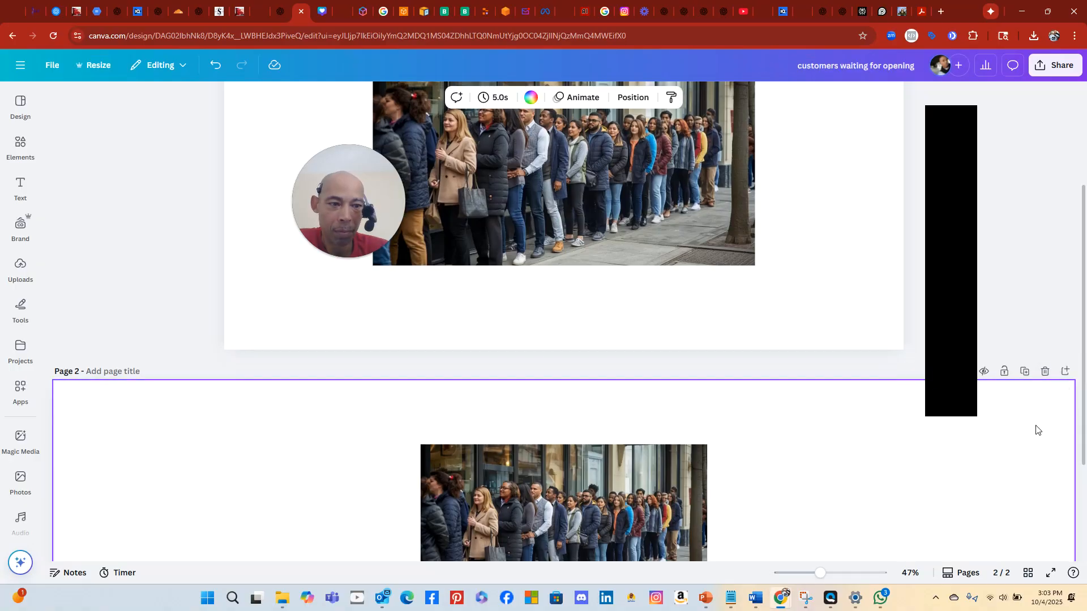
scroll(1034, 418, down, 3)
scroll(1034, 418, up, 5)
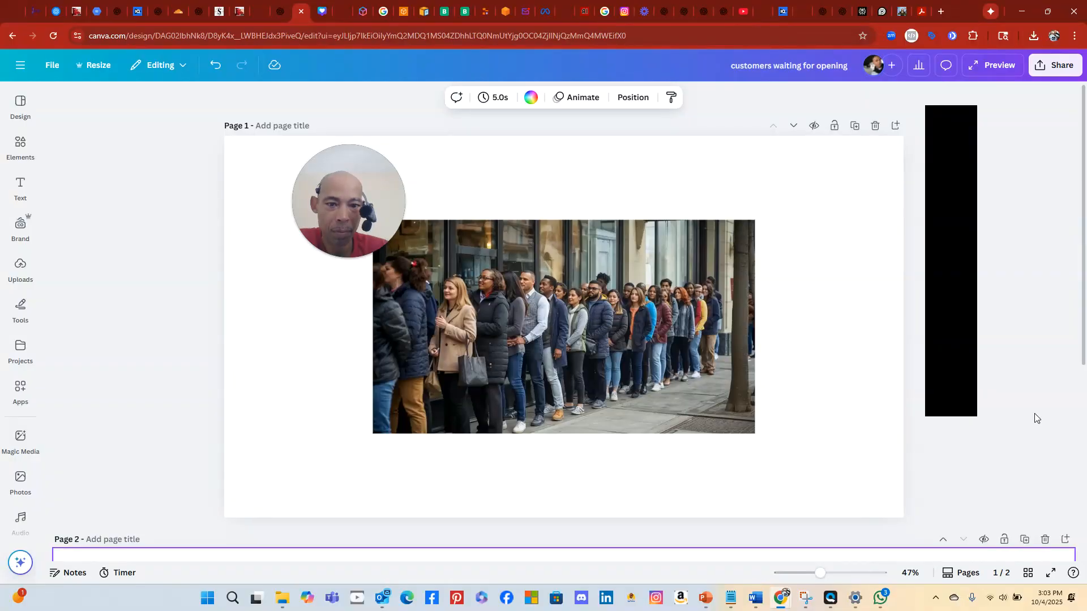
drag(624, 331, 675, 331)
scroll(691, 354, down, 5)
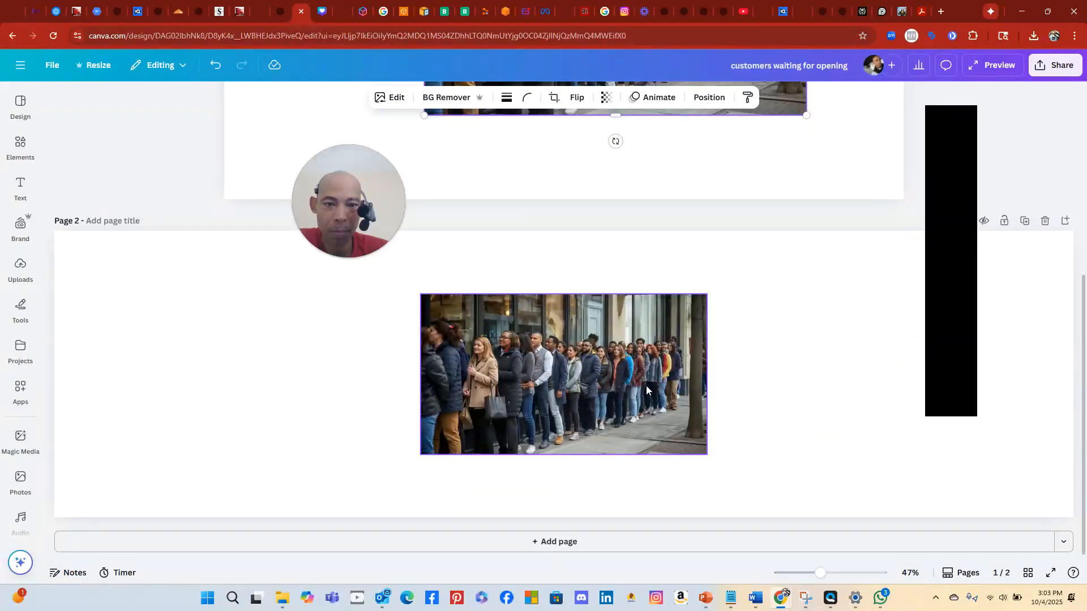
scroll(767, 338, up, 3)
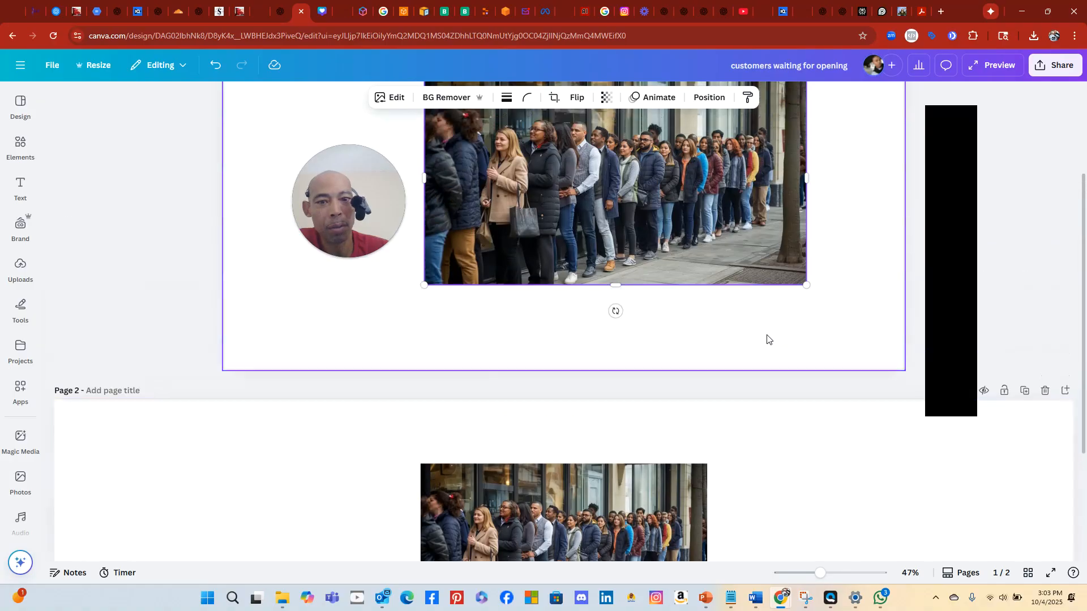
scroll(767, 339, down, 1)
click(1045, 333)
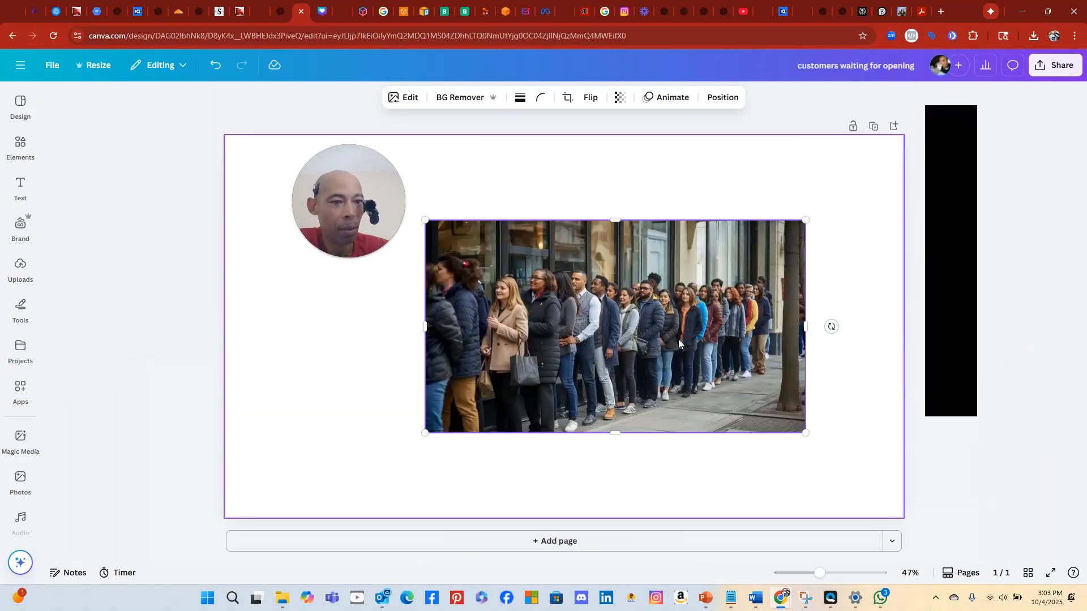
Move and enlarge the crowd photo to about 2560 × 1434 so it covers page 1
drag(646, 314, 750, 224)
drag(522, 349, 230, 512)
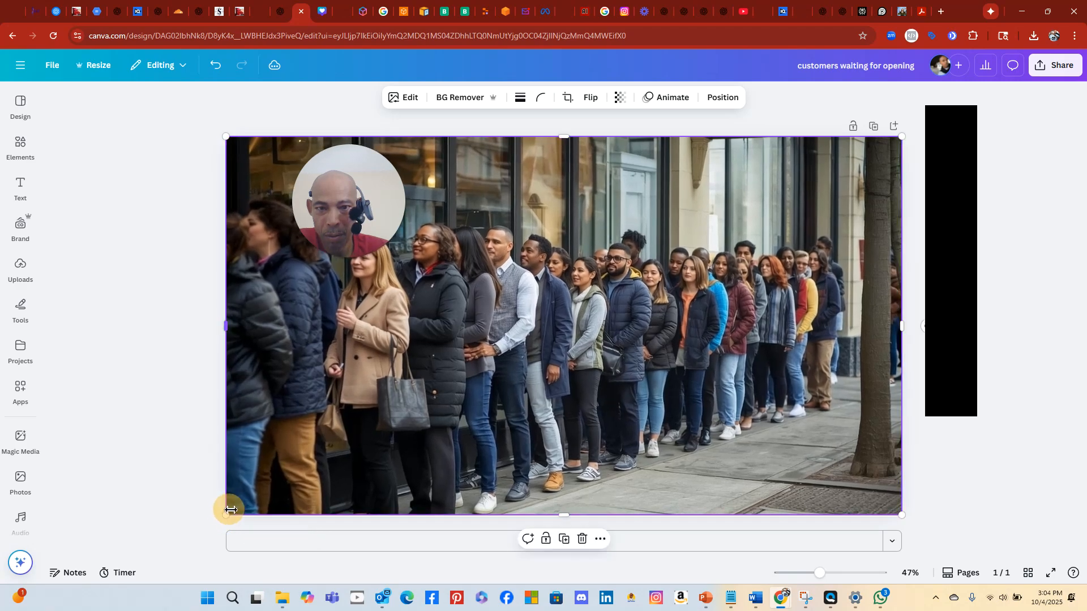
click(955, 471)
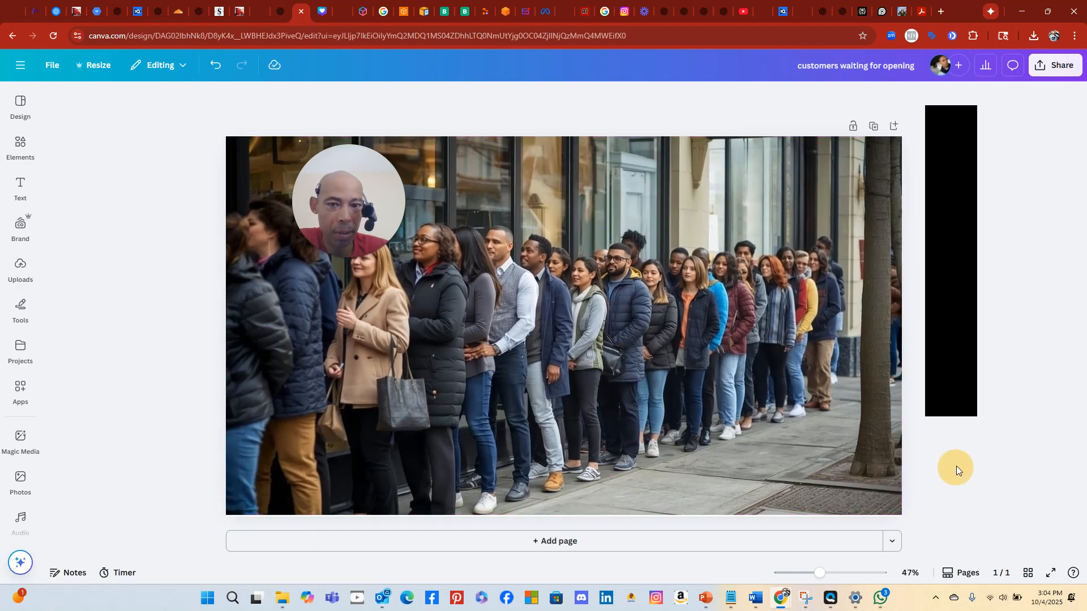
drag(361, 217, 124, 238)
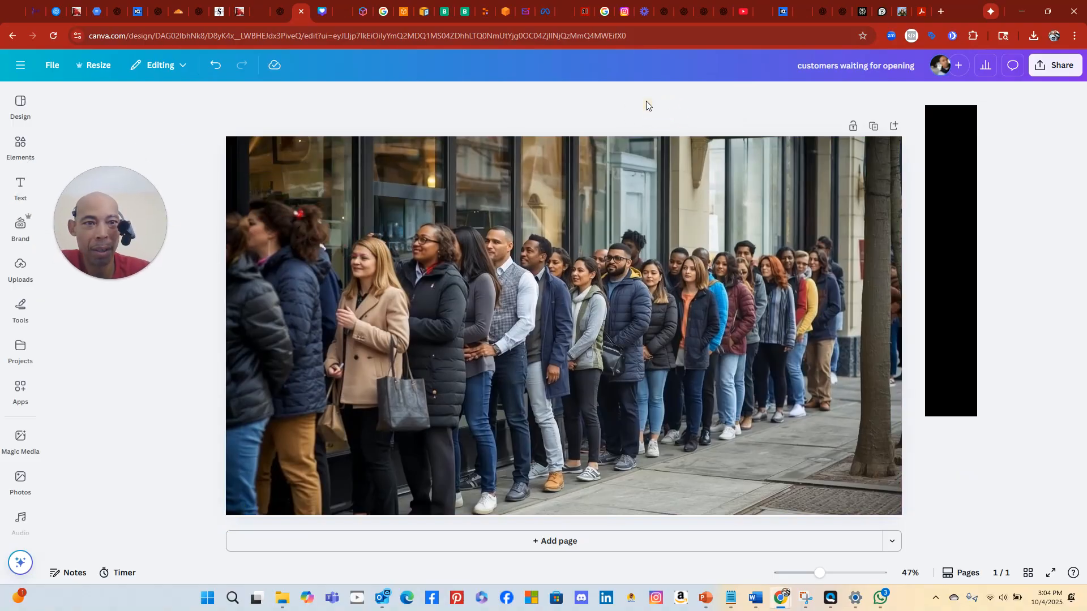
Append 'with backkground' to the design title
click(904, 56)
text(with backkground)
click(707, 69)
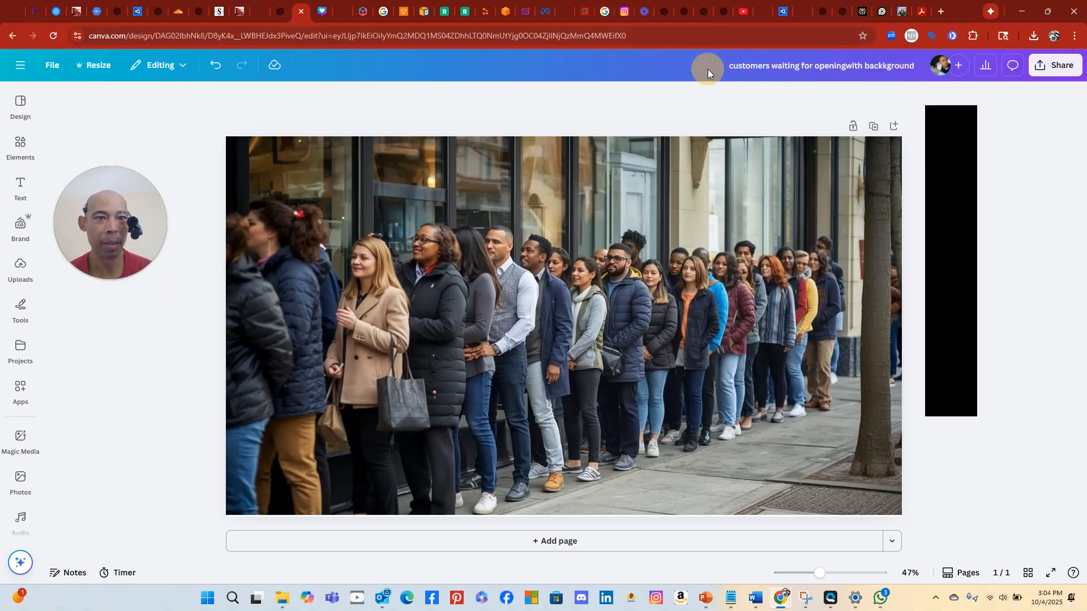
Check in the download settings that the PNG would be 2,560 × 1,440 px
click(1055, 65)
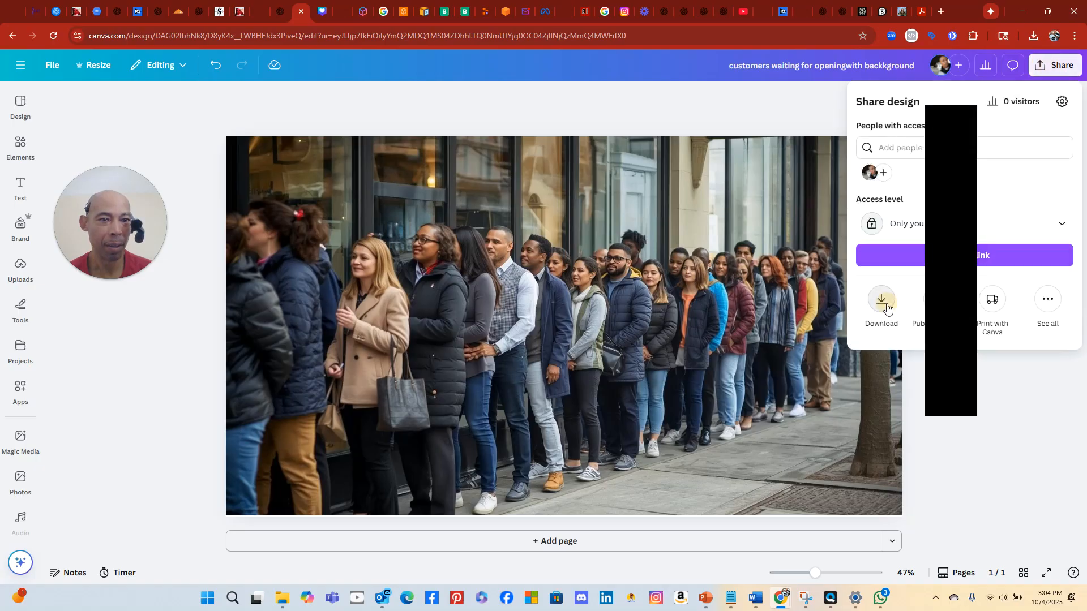
click(881, 300)
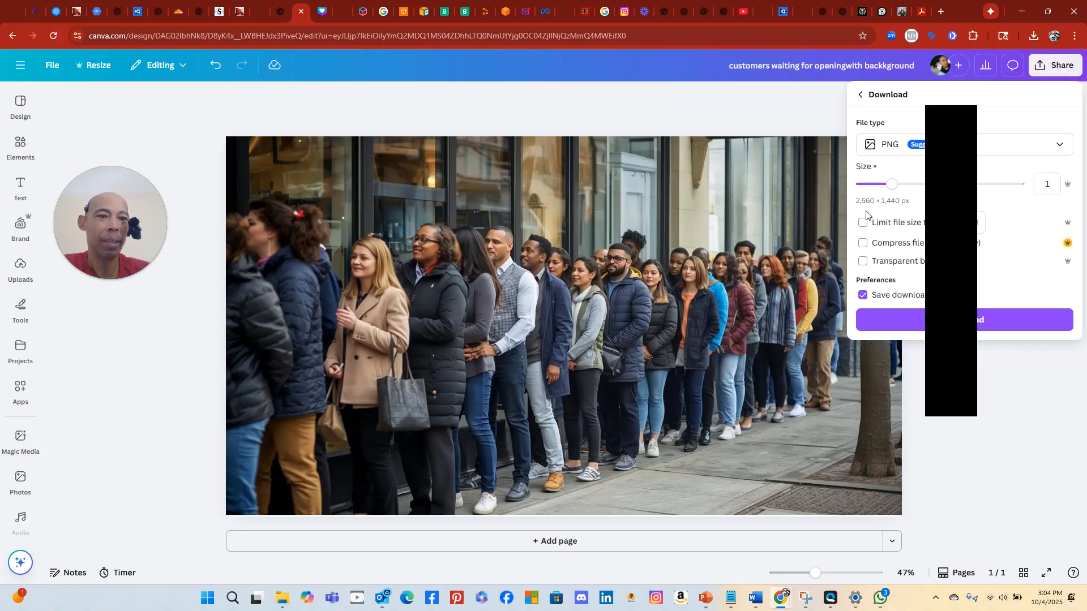
click(678, 202)
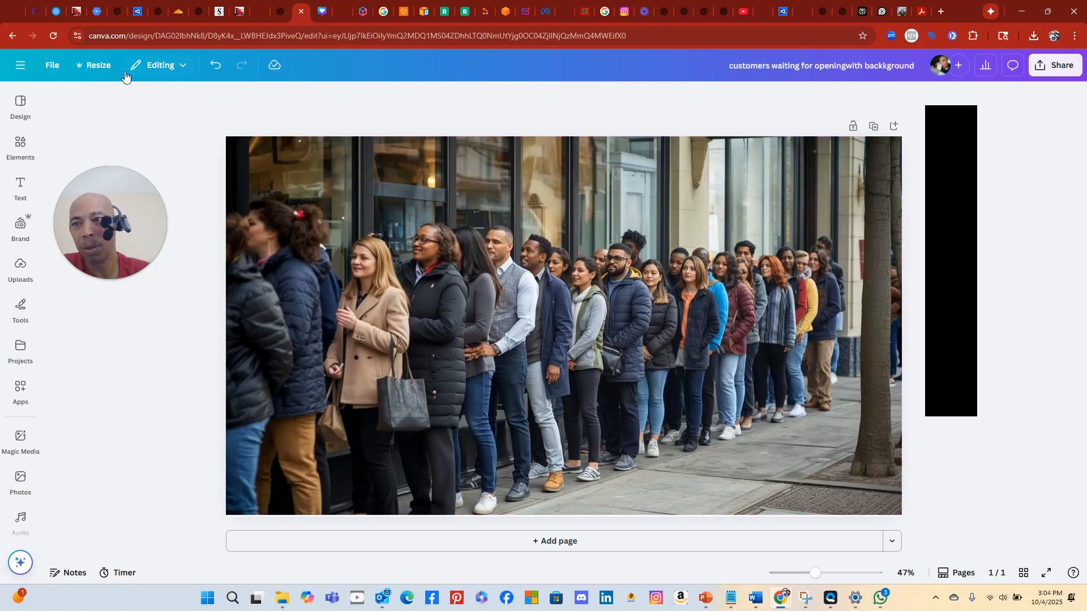
Resize the design to a custom 3840 × 1080 px, also including the 1920 × 1080 size
click(84, 66)
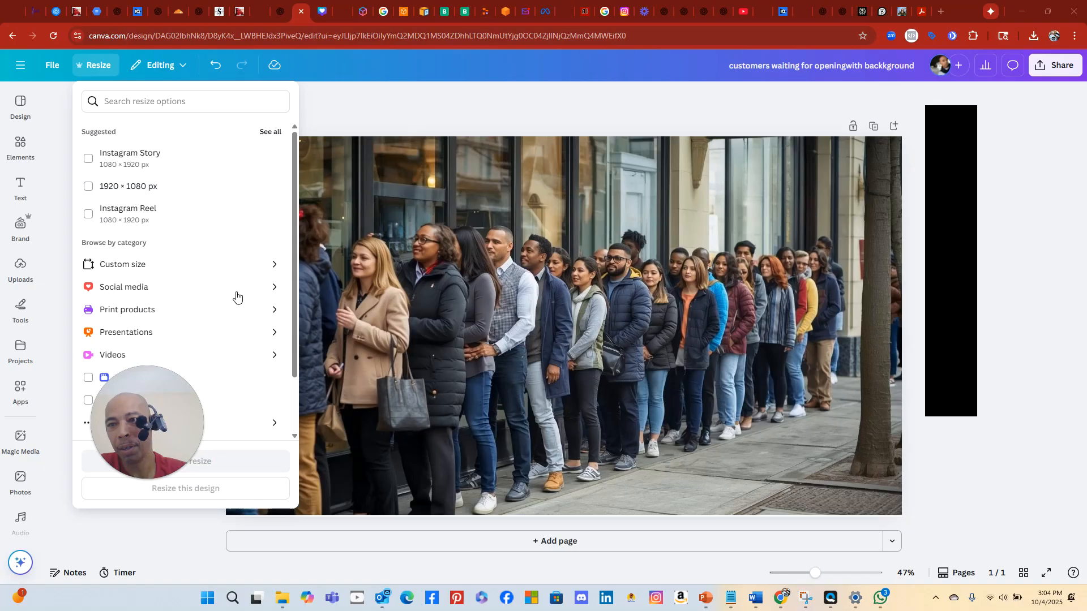
click(136, 264)
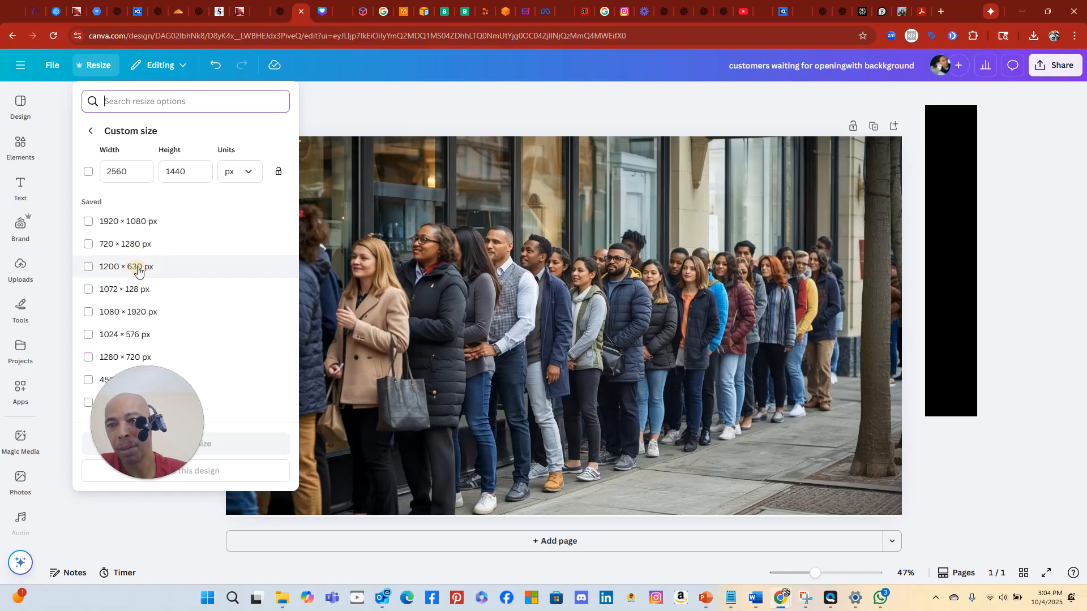
click(151, 174)
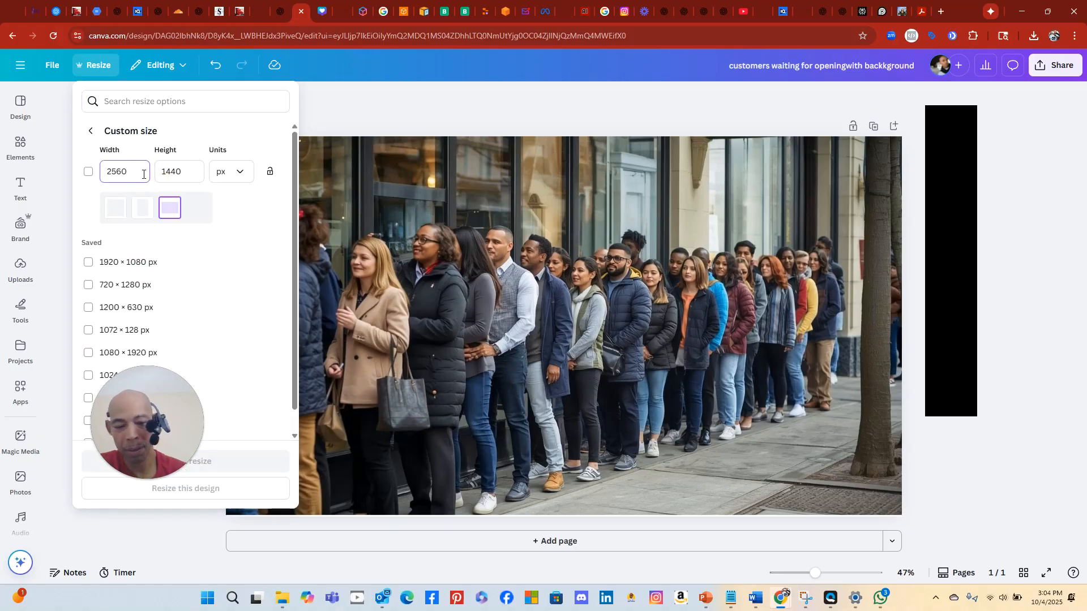
key(BackSpace)
key(BackSpace)
key(BackSpace)
key(BackSpace)
text(3840)
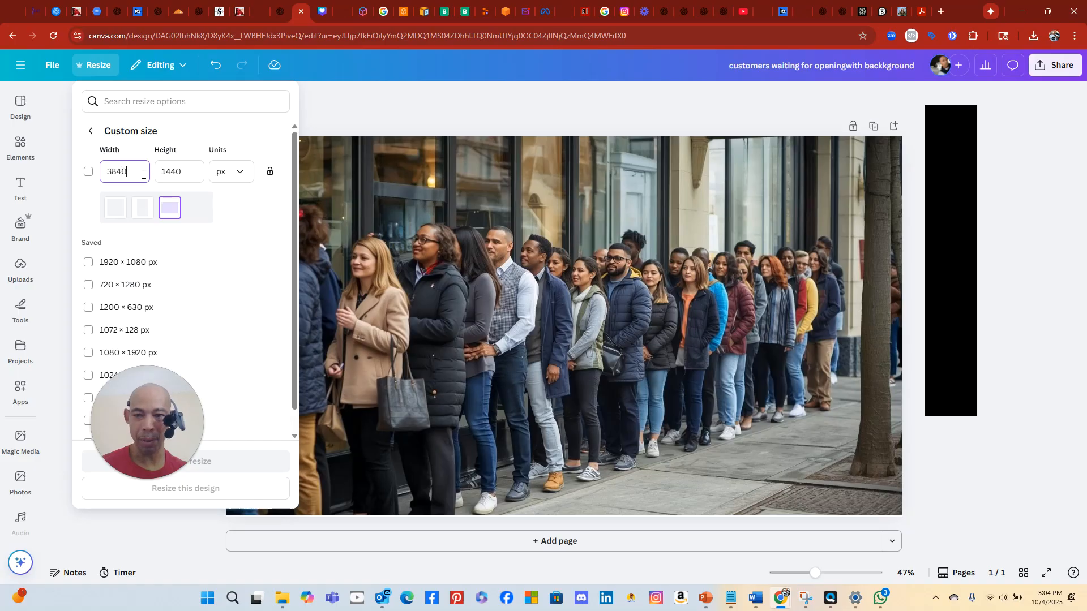
click(189, 171)
drag(189, 171, 140, 171)
text(10)
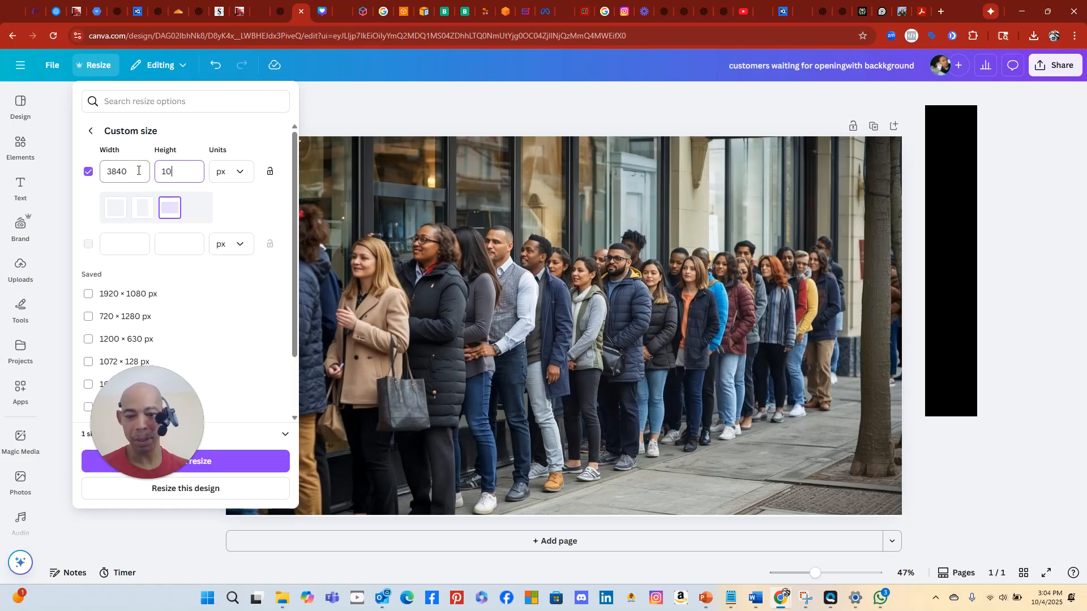
text(80)
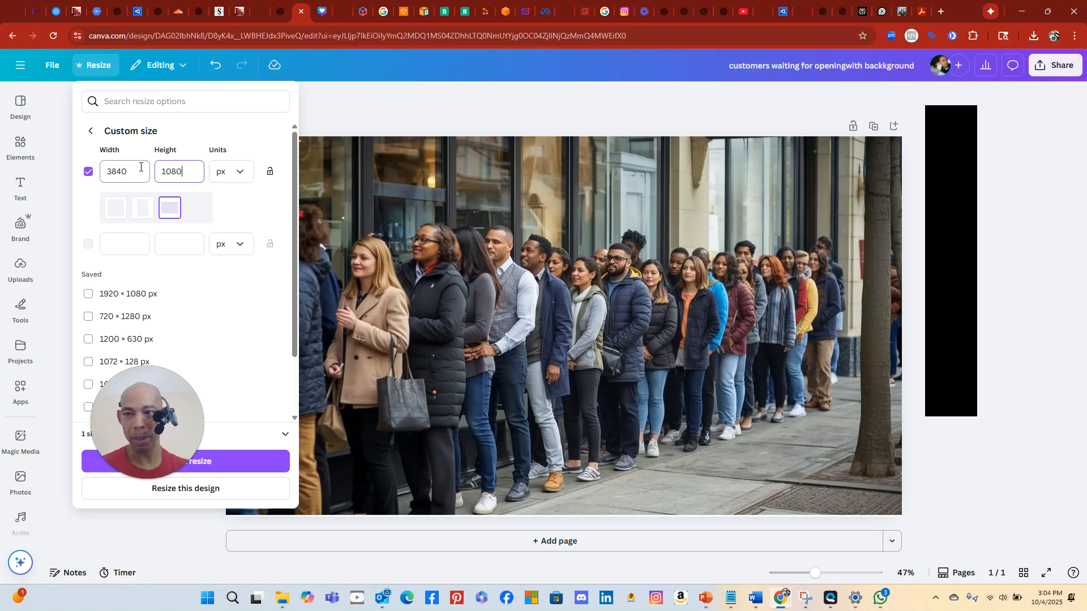
click(232, 294)
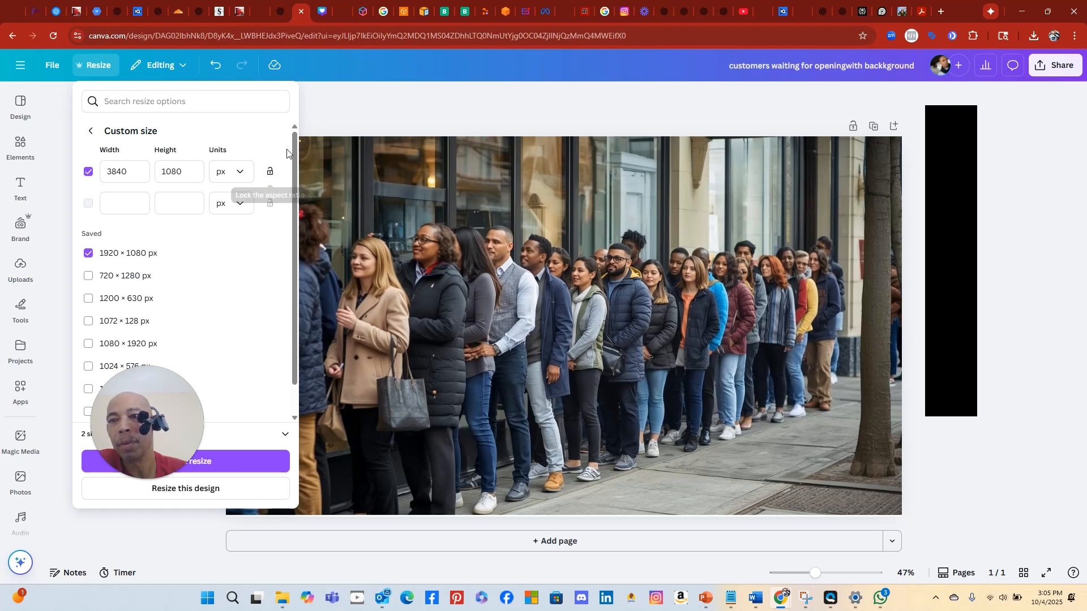
drag(155, 444, 221, 359)
click(210, 488)
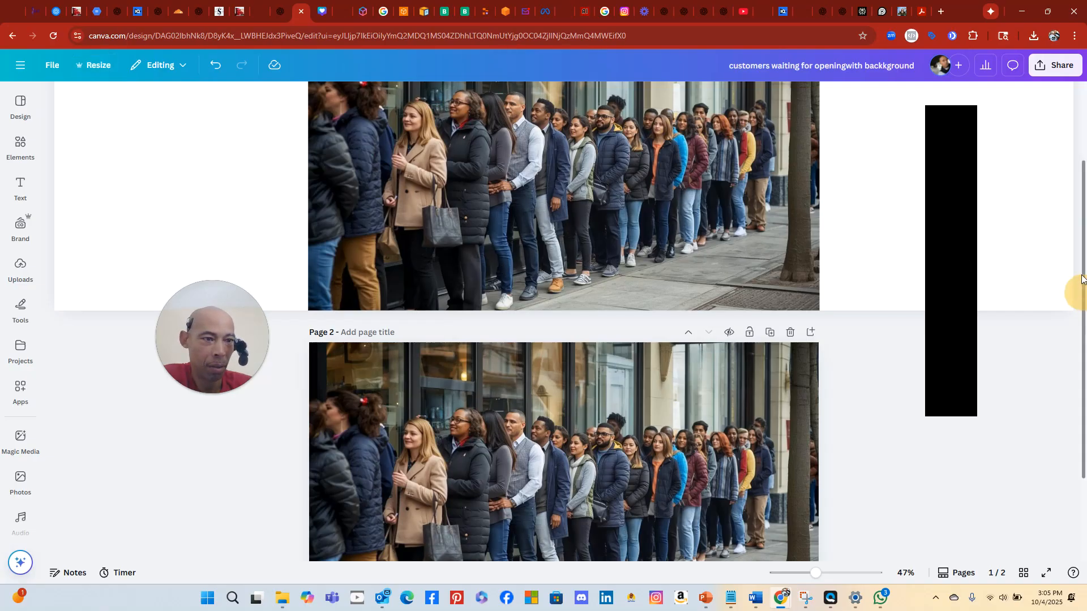
scroll(1084, 262, up, 2)
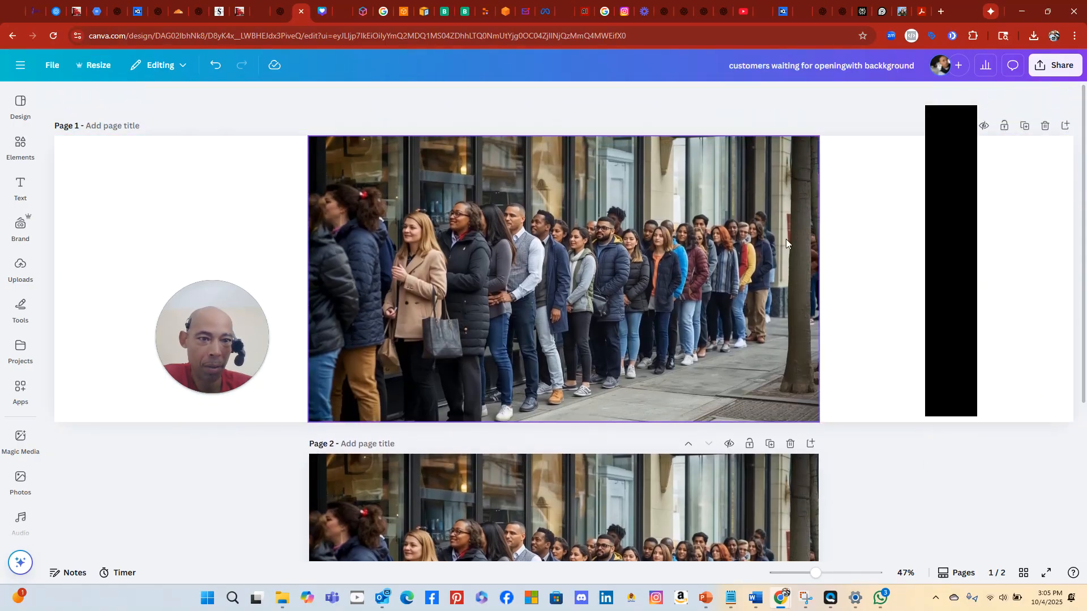
Stretch the crowd photo's left and right sides out to the 3840 px page edges
click(803, 279)
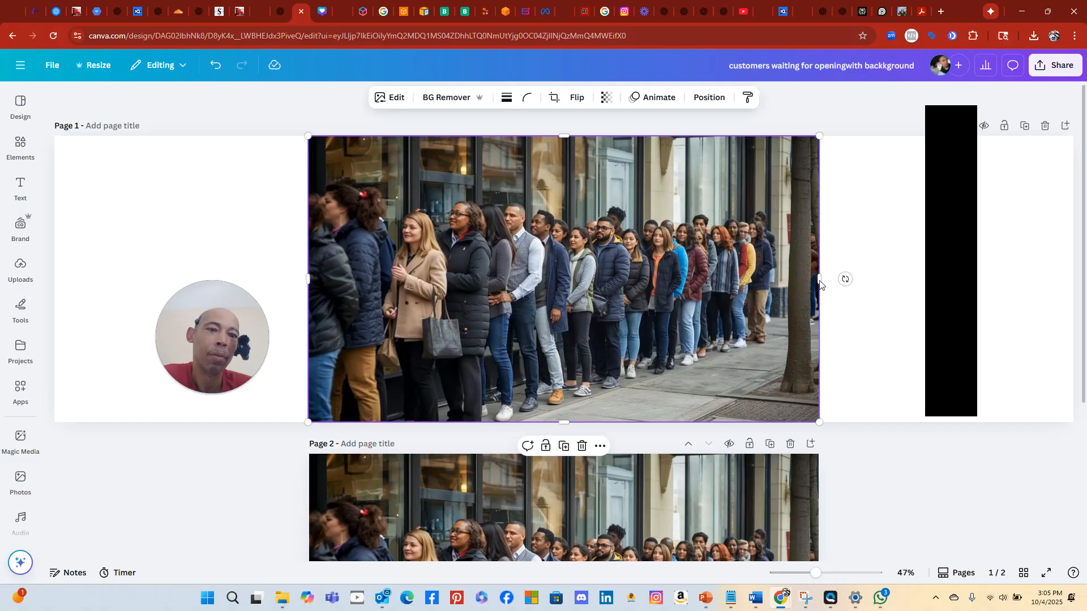
drag(823, 283, 1075, 280)
drag(307, 283, 53, 291)
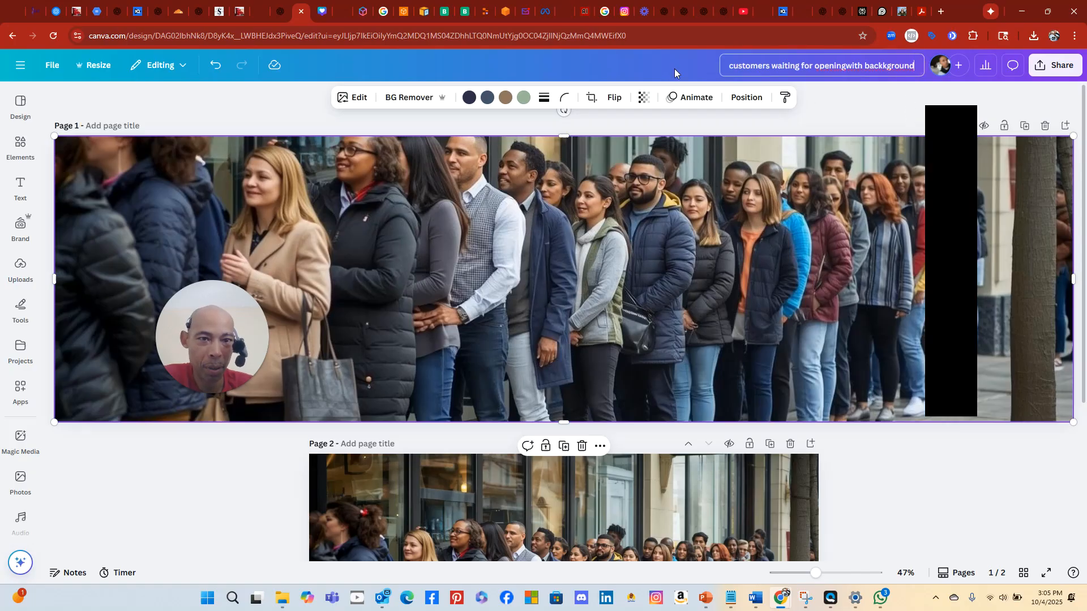
Preview the download settings, then delete the extra page 2
click(1054, 66)
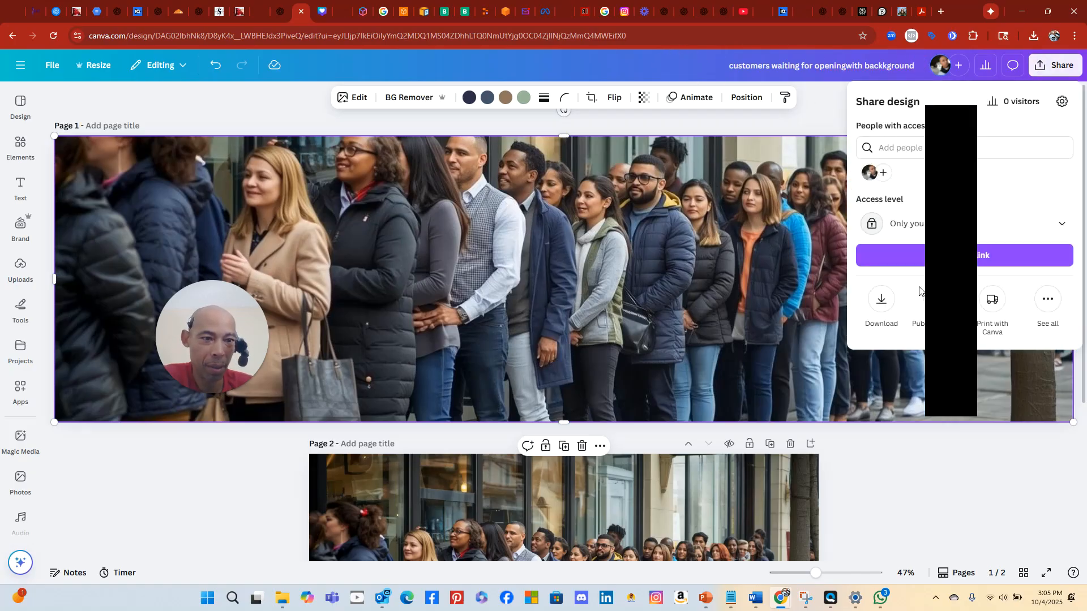
click(880, 303)
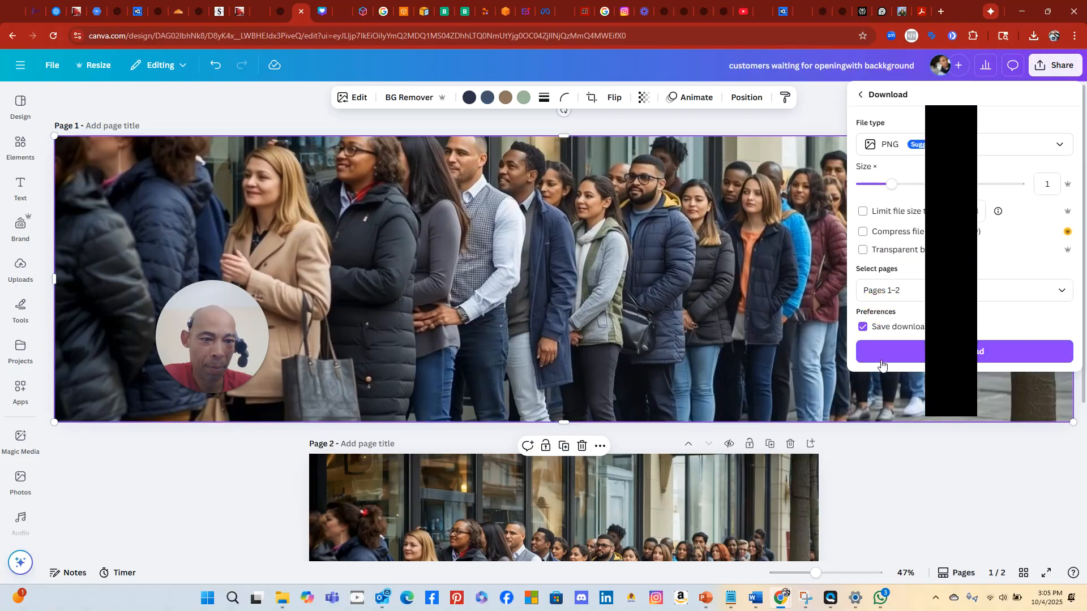
click(828, 109)
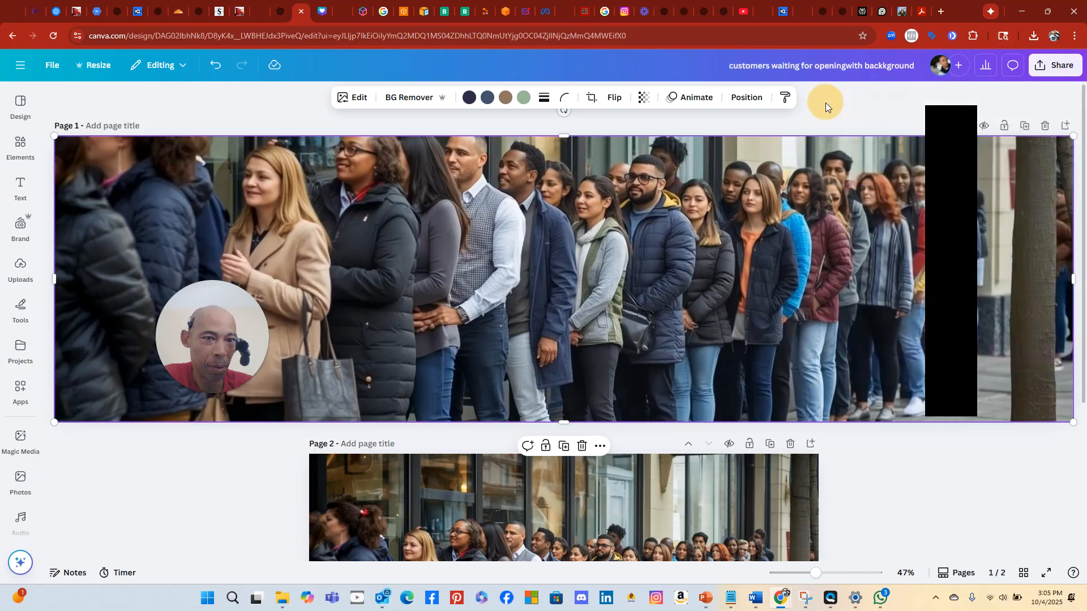
scroll(983, 481, down, 4)
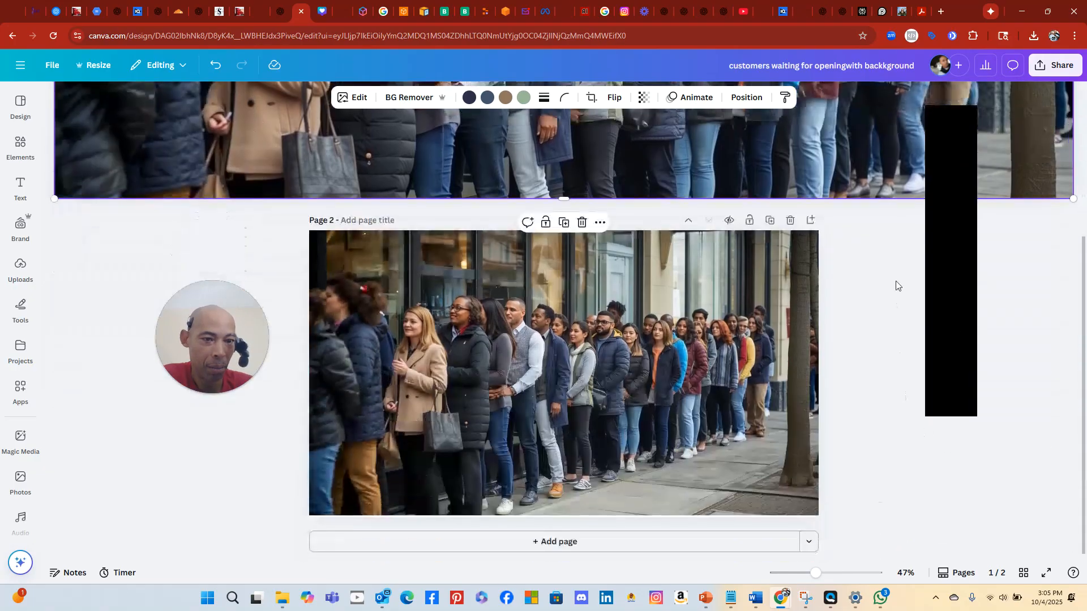
click(790, 221)
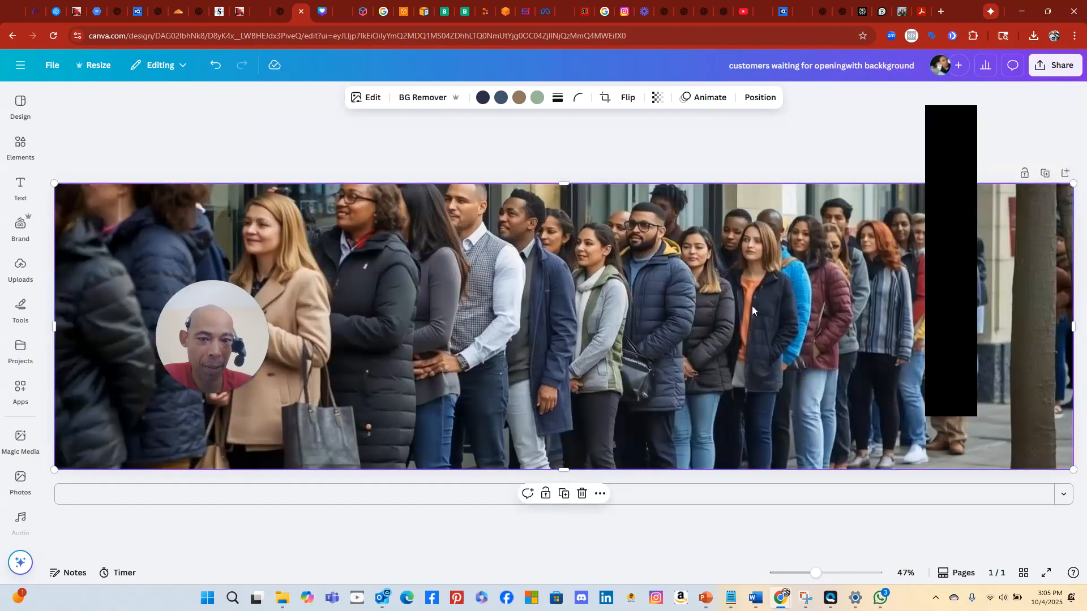
click(872, 101)
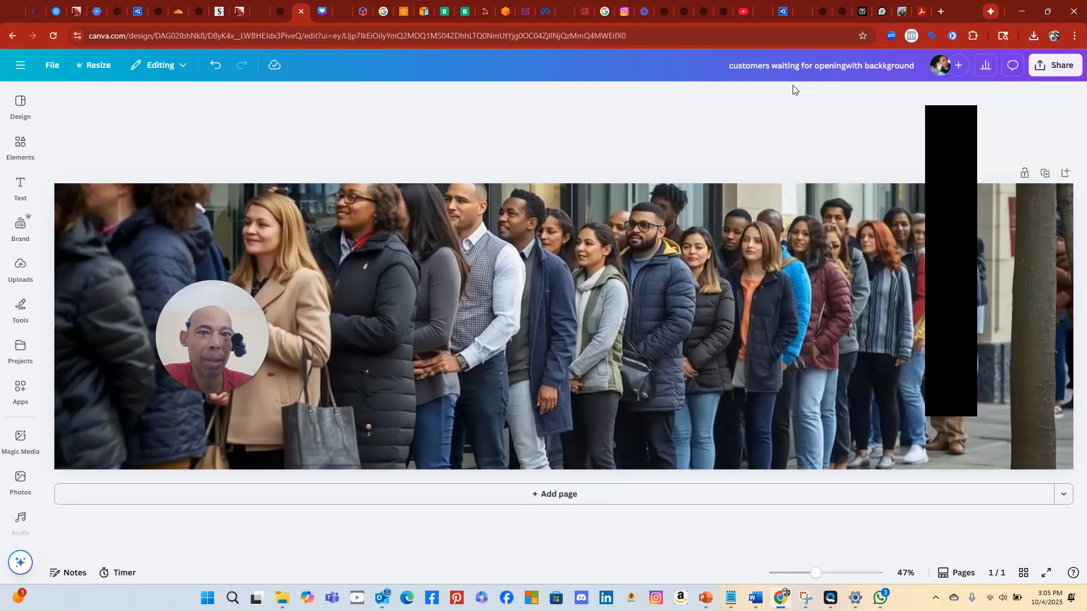
Download the single 3,840 × 1,080 page as a PNG
click(1053, 66)
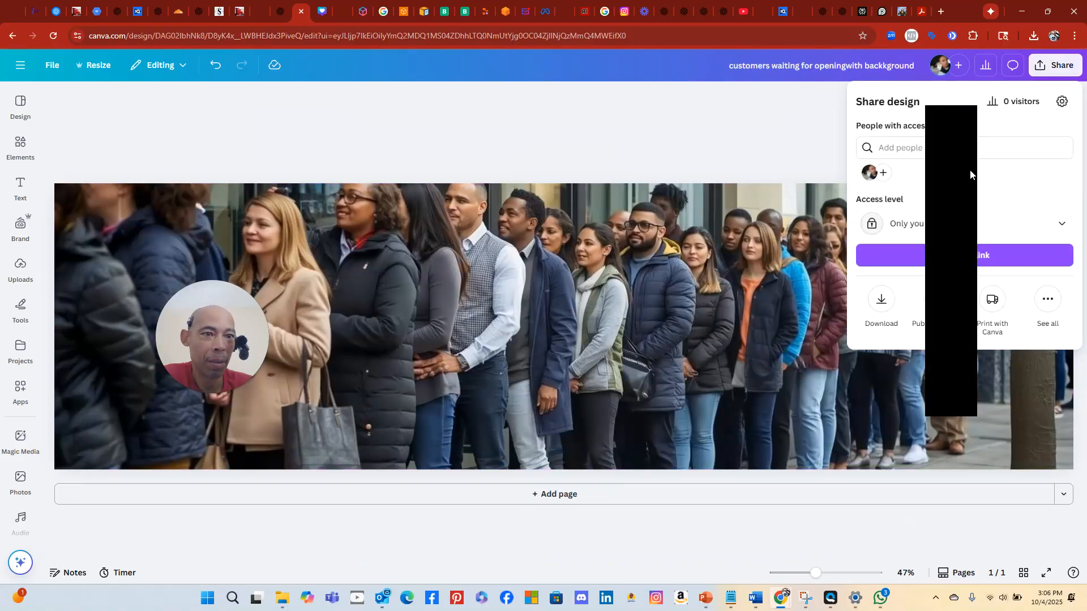
click(881, 302)
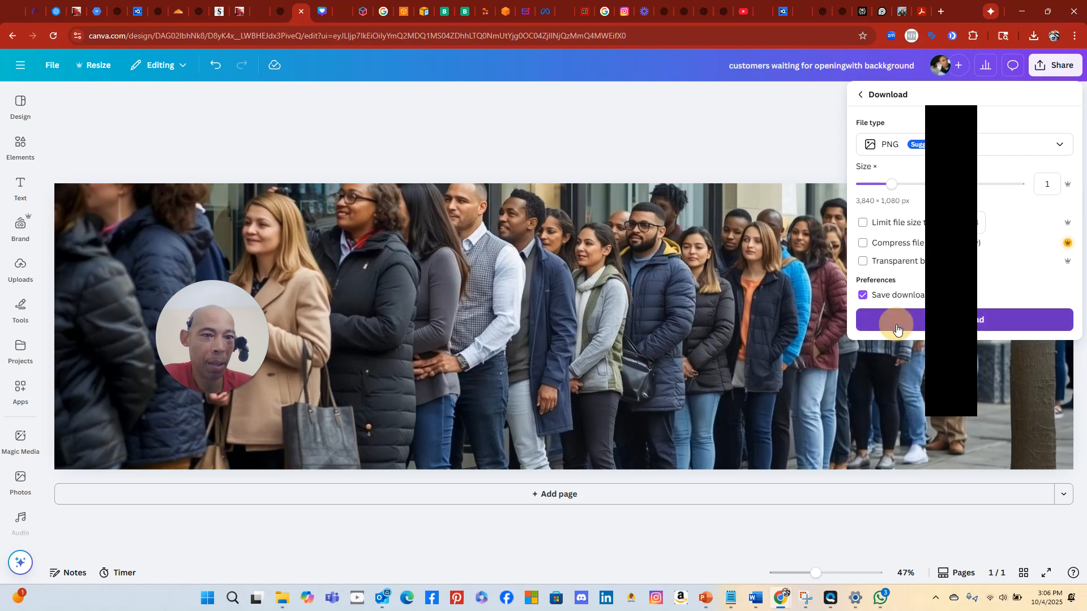
click(892, 320)
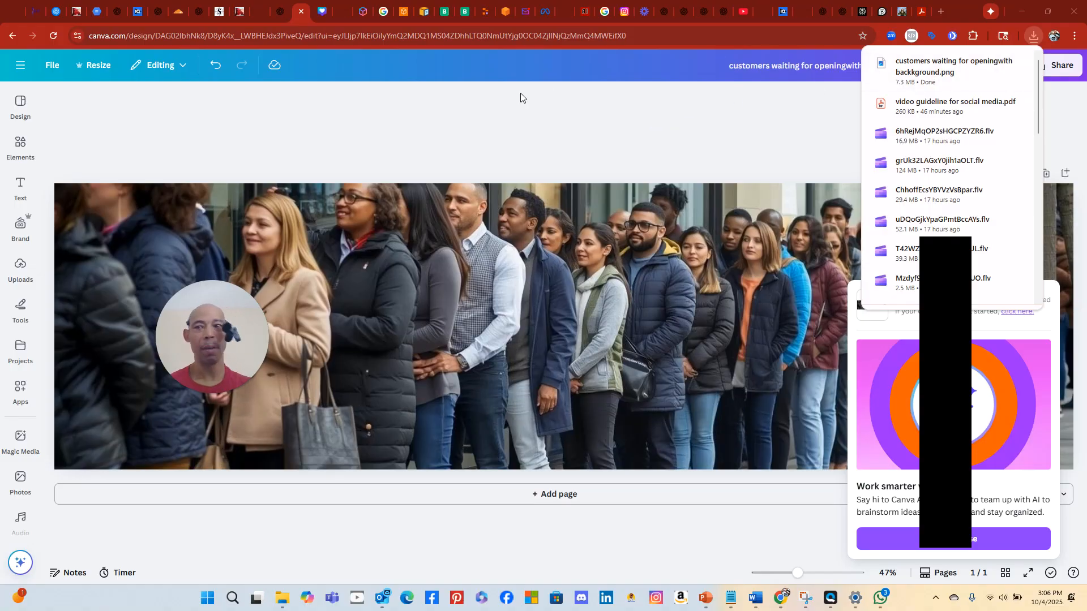
click(197, 114)
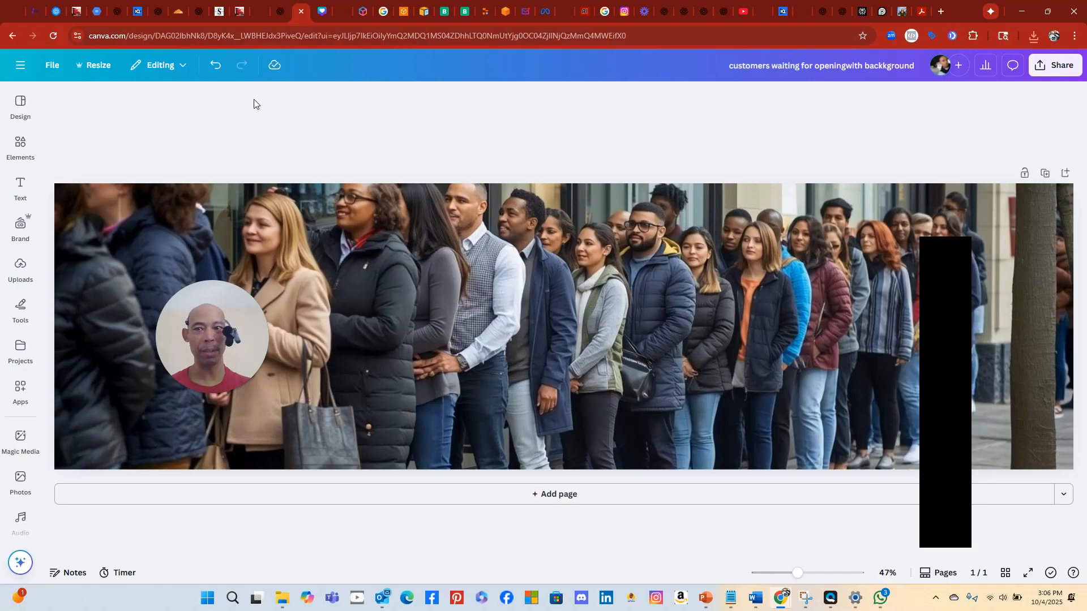
Remove the crowd photo's background and retitle the design '…with no backgroun'
click(251, 242)
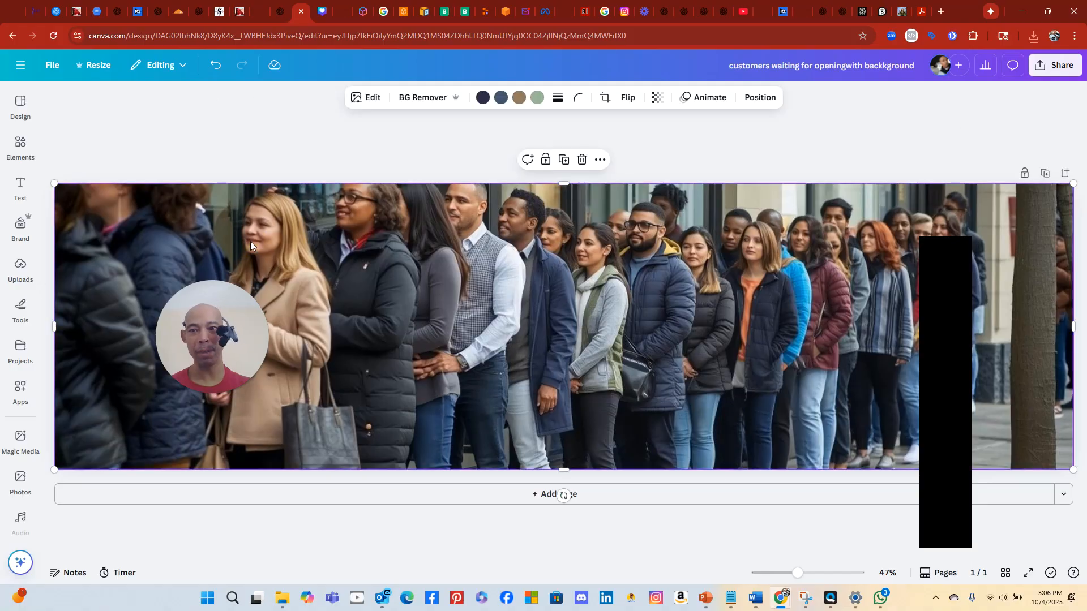
click(422, 99)
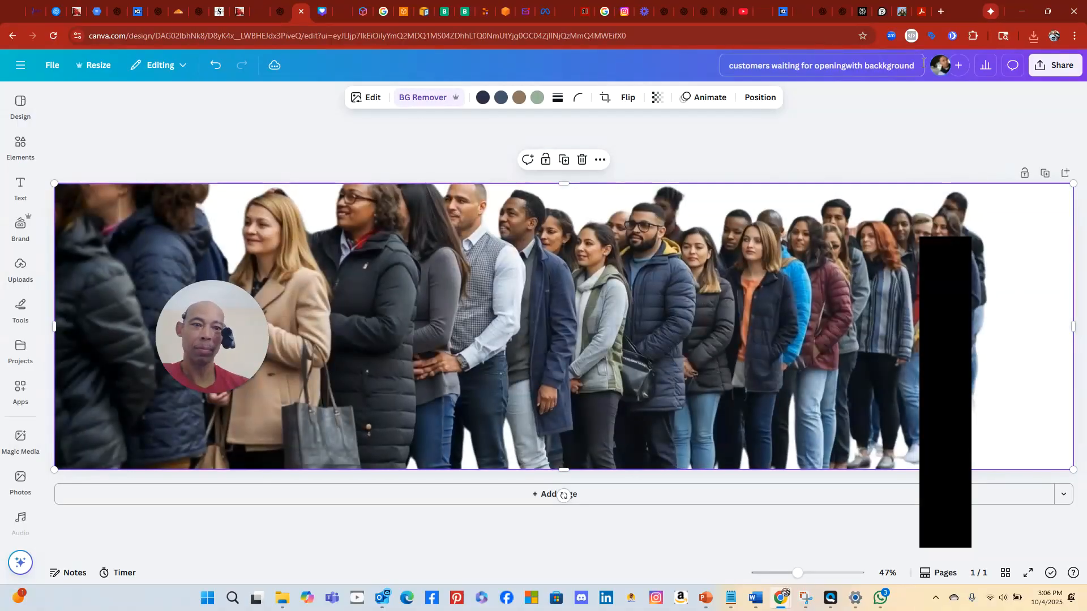
click(920, 66)
drag(915, 65, 865, 59)
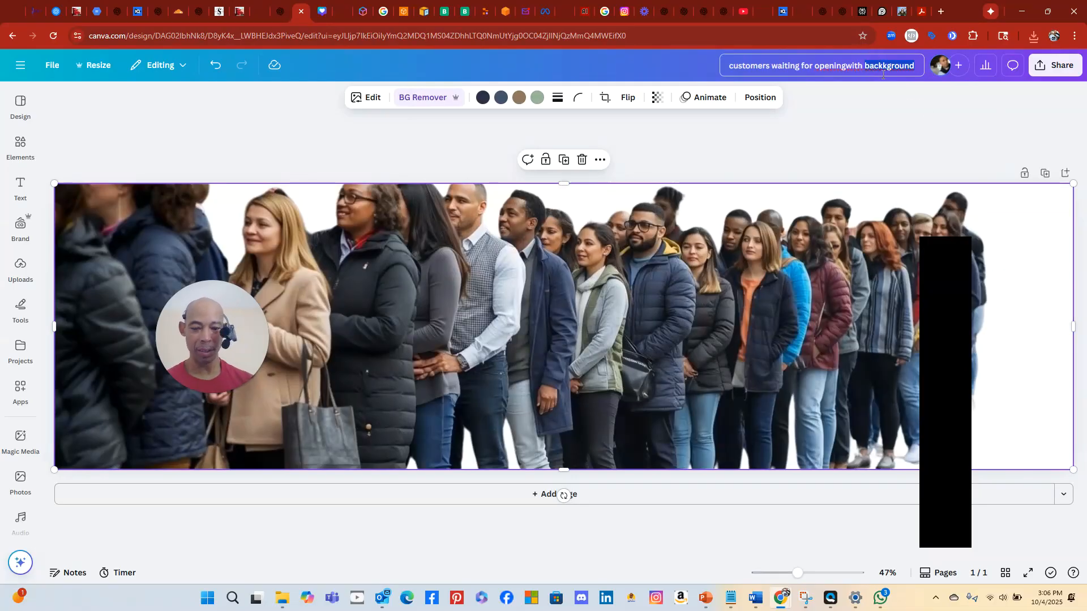
text(no backgroun)
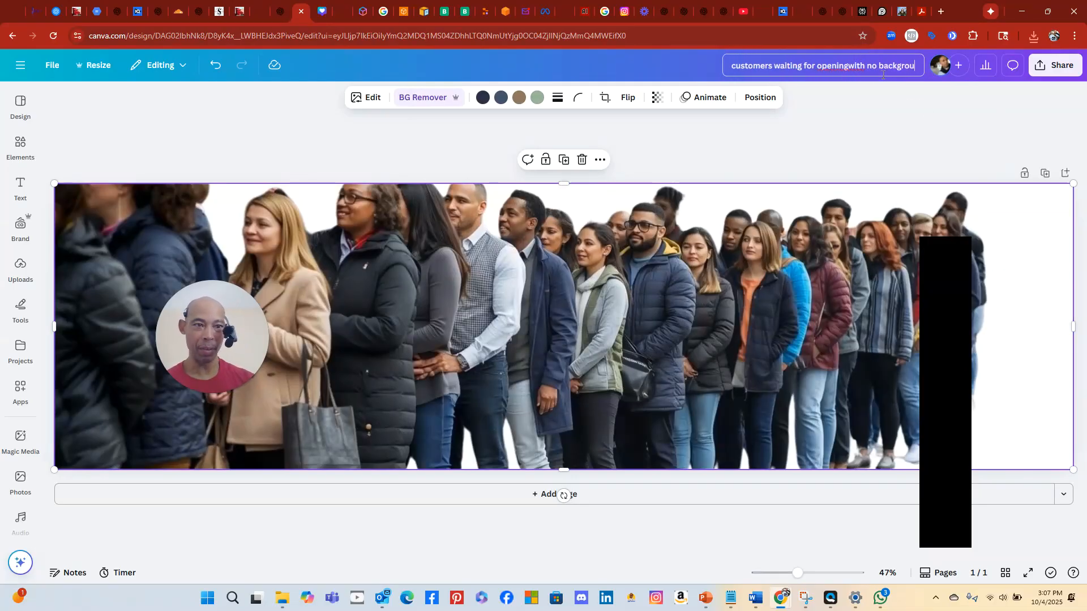
Download 'customers waiting for openingwith no backgroun.png' as a transparent-background PNG
click(1050, 77)
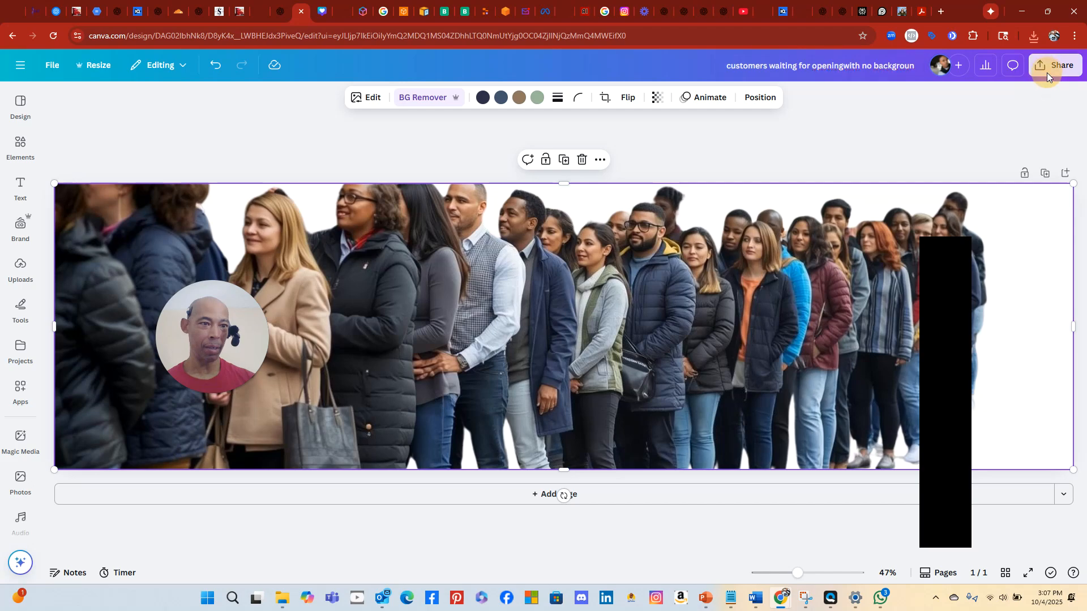
click(882, 304)
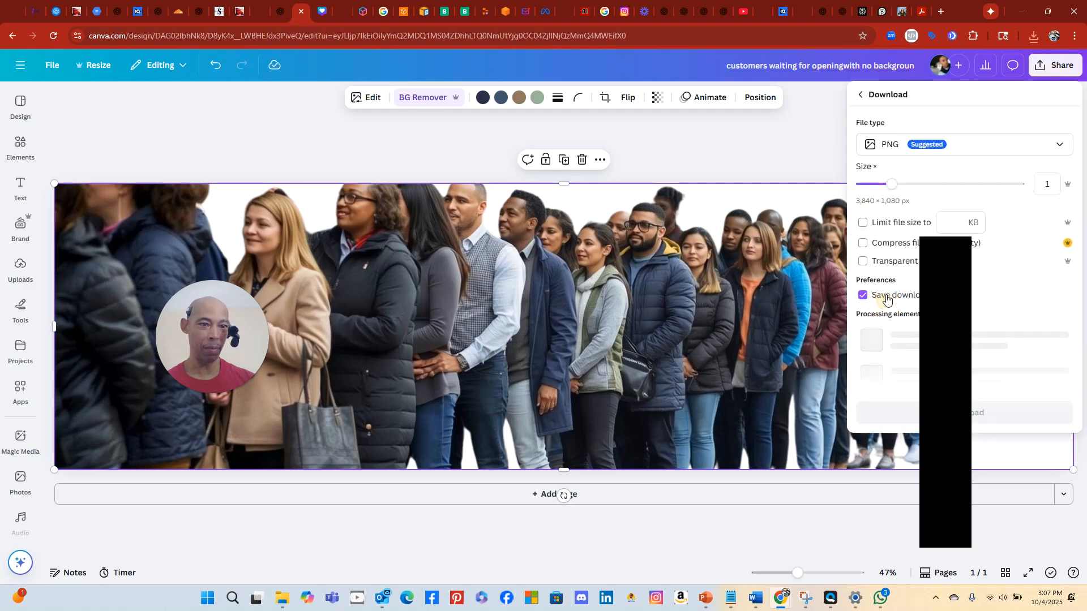
click(867, 262)
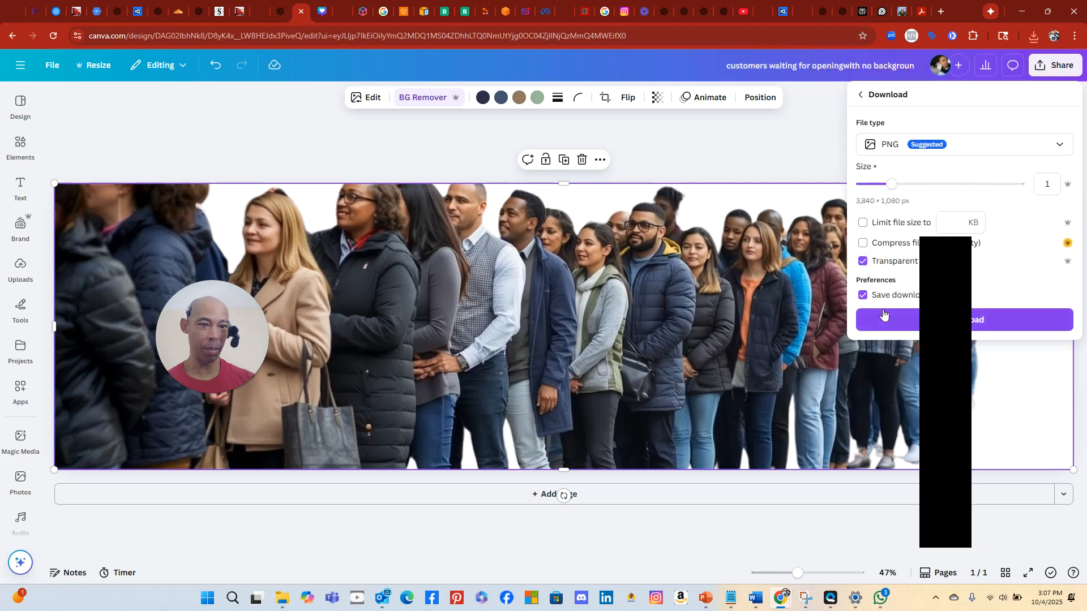
click(889, 319)
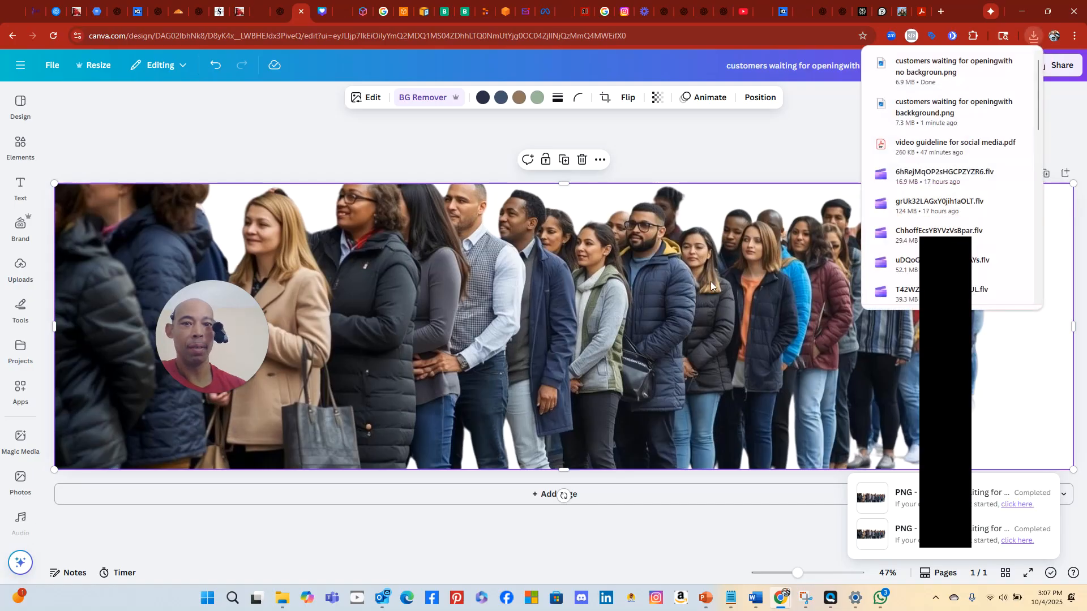
click(719, 137)
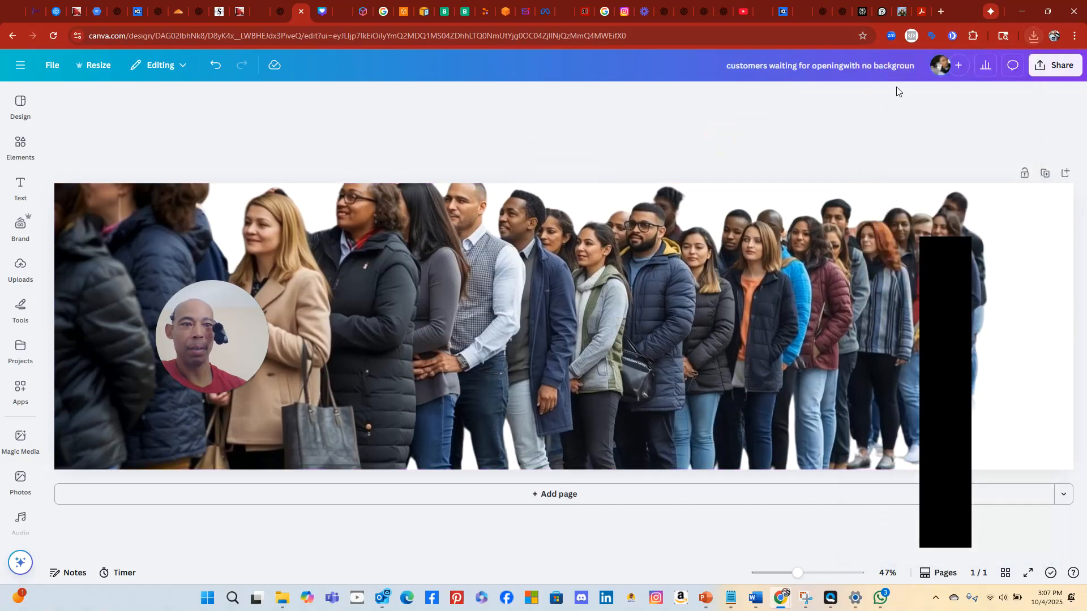
Undo the title change, background removal and page deletion, redoing once to keep Page 2
click(214, 67)
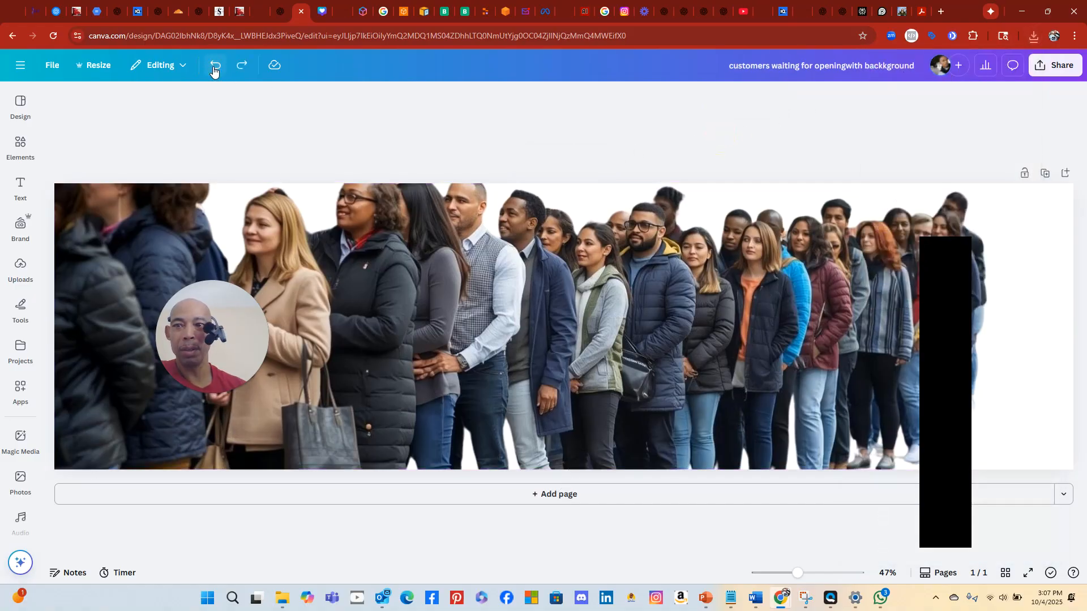
click(214, 67)
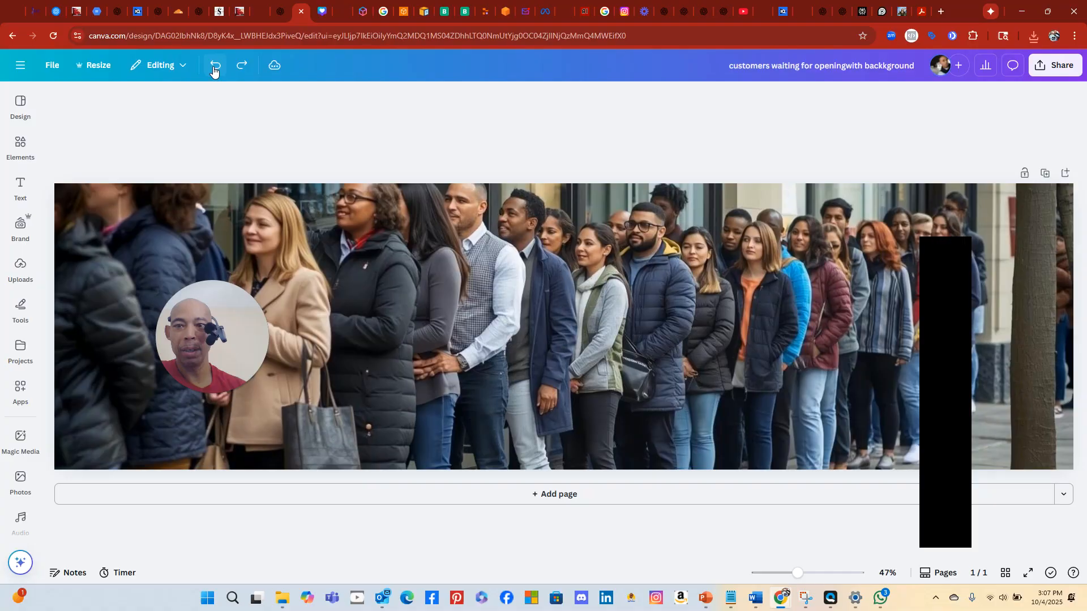
click(214, 67)
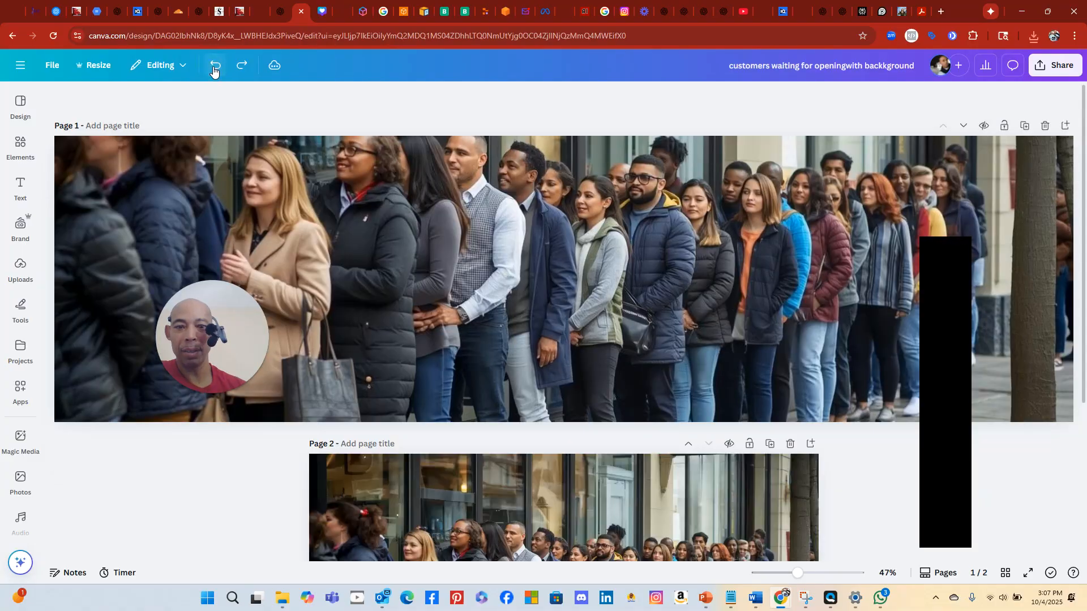
click(214, 67)
click(214, 66)
click(214, 67)
click(214, 67)
click(214, 67)
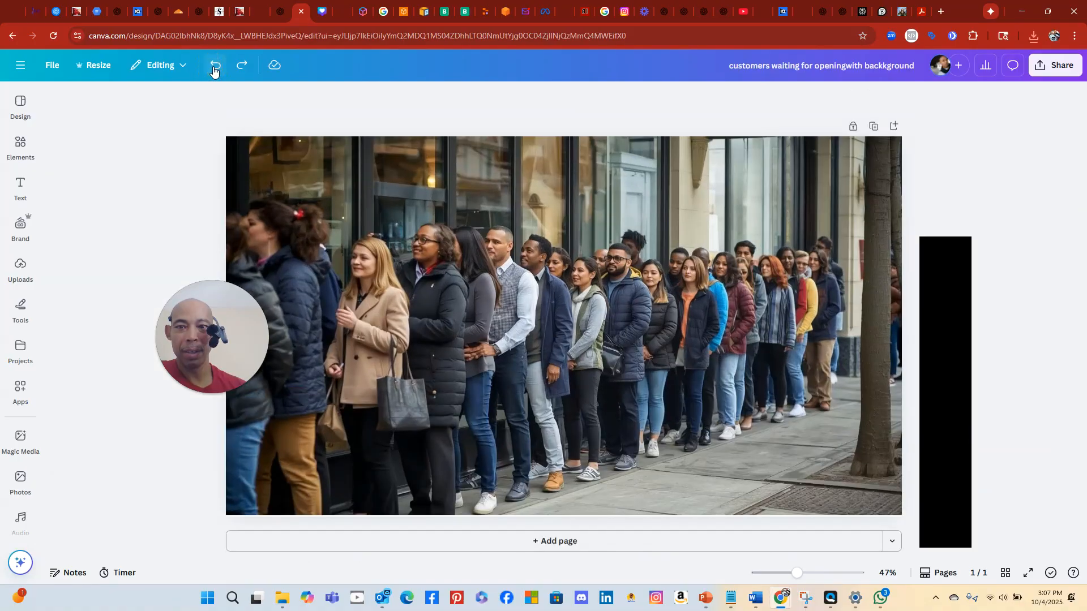
click(240, 67)
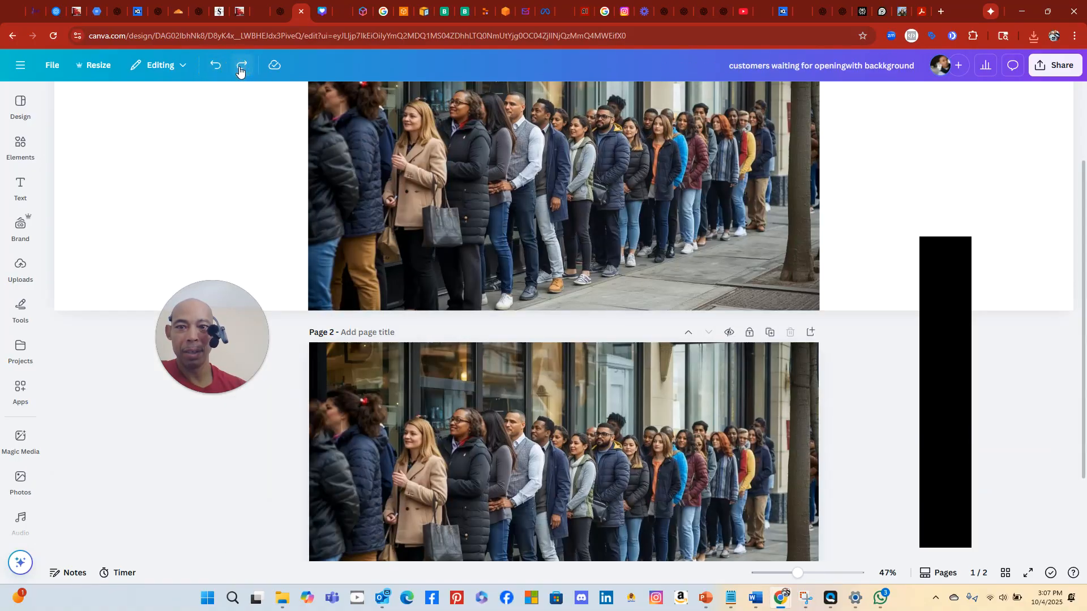
On page 1, redo the full-width image, then undo back to the centred photo
click(291, 174)
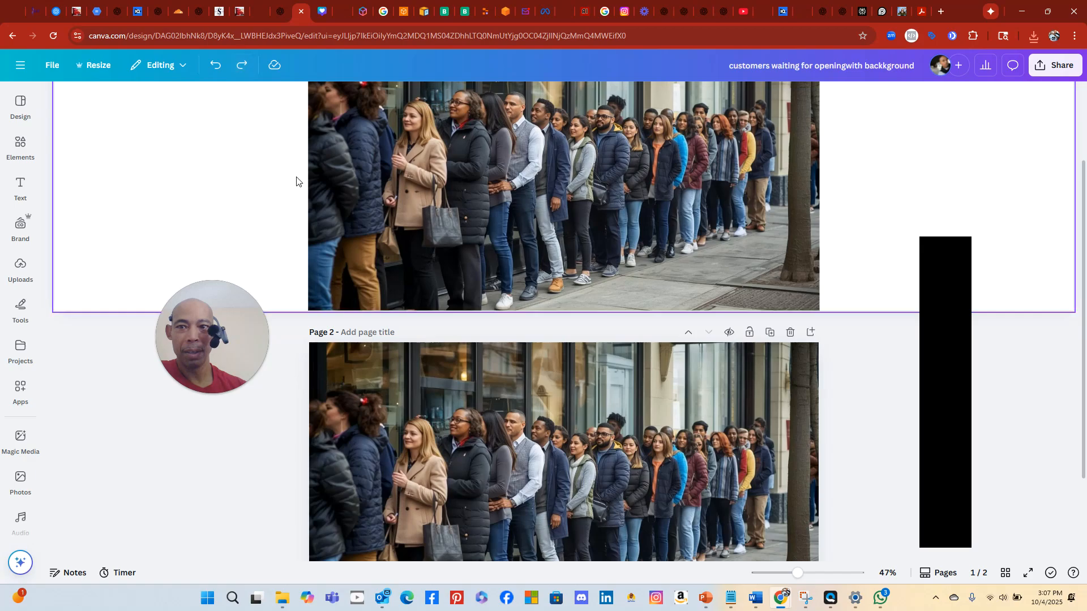
scroll(299, 174, up, 2)
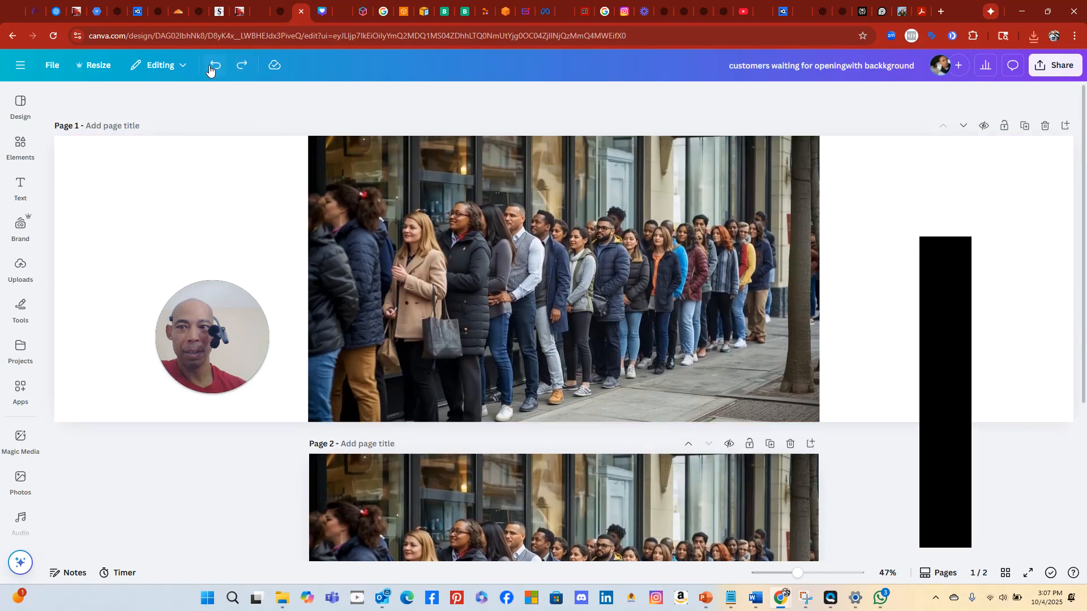
click(241, 67)
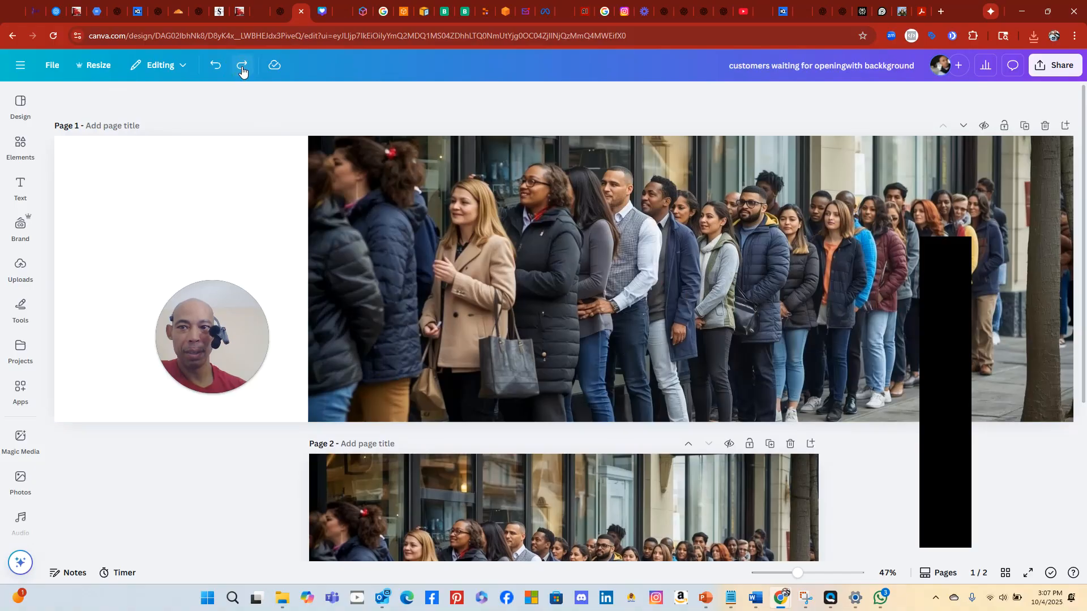
click(242, 67)
click(215, 68)
click(214, 70)
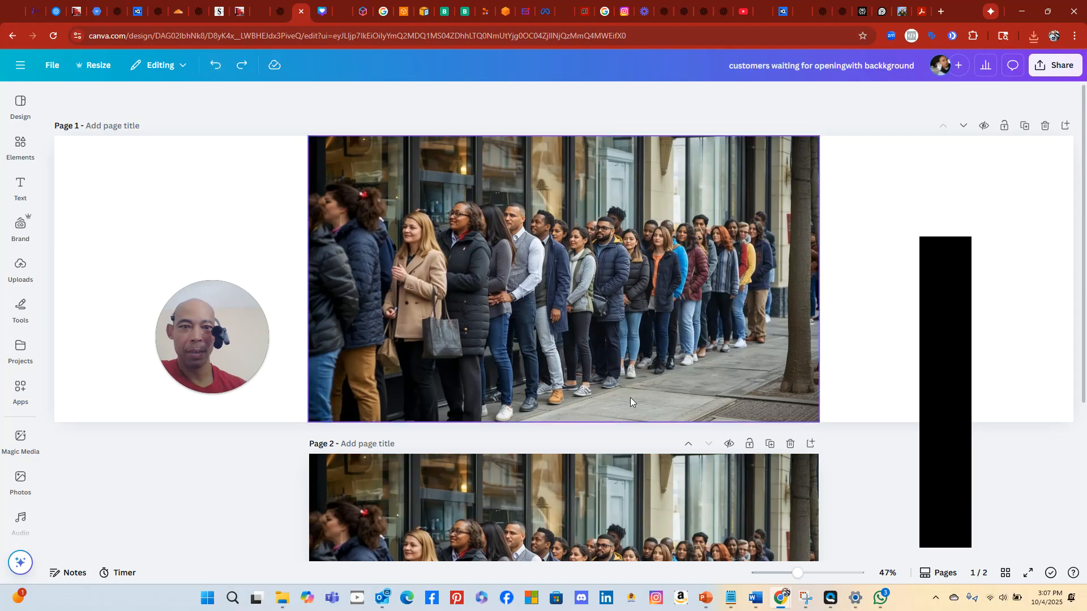
Push the crowd photo to page 1's right edge and delete the second page
mouse_move(620, 361)
mouse_down()
mouse_move(776, 365)
mouse_move(665, 370)
mouse_move(650, 364)
mouse_move(654, 354)
mouse_move(686, 359)
mouse_move(618, 360)
mouse_move(640, 366)
mouse_up()
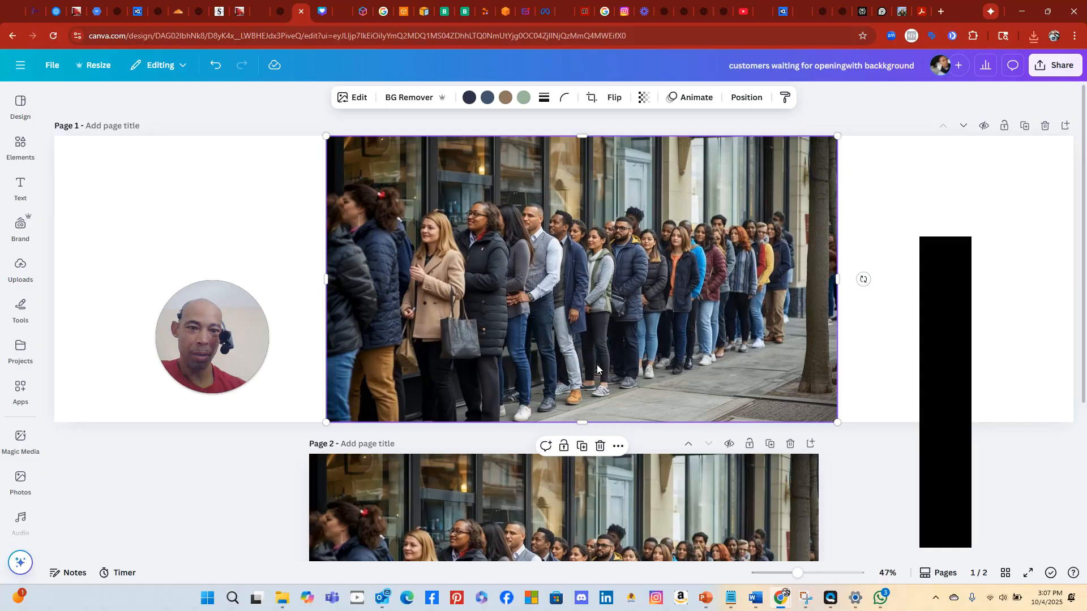
drag(597, 369, 828, 365)
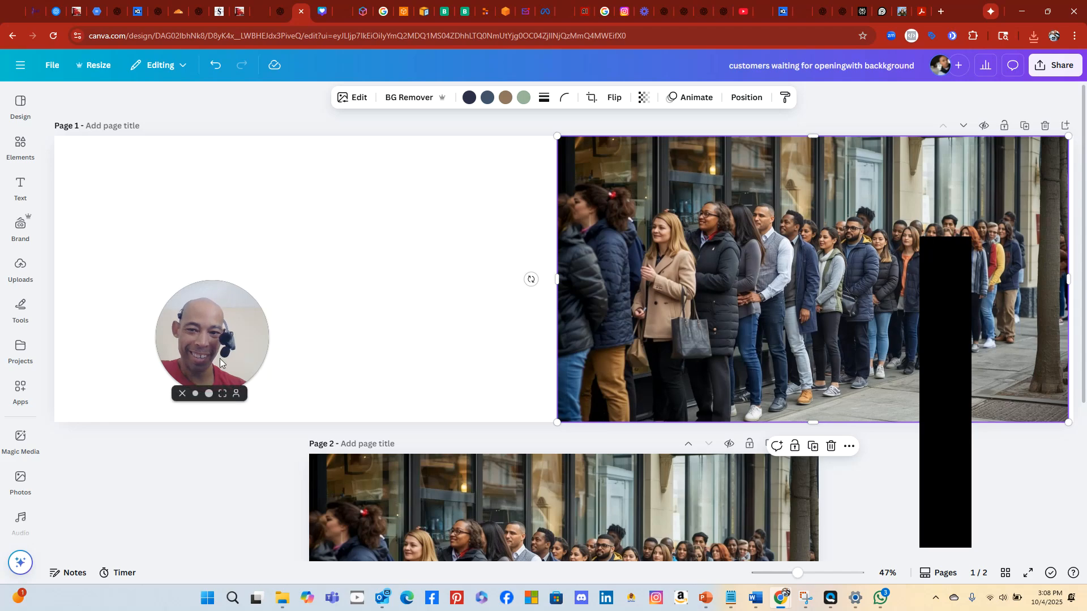
drag(220, 358, 142, 504)
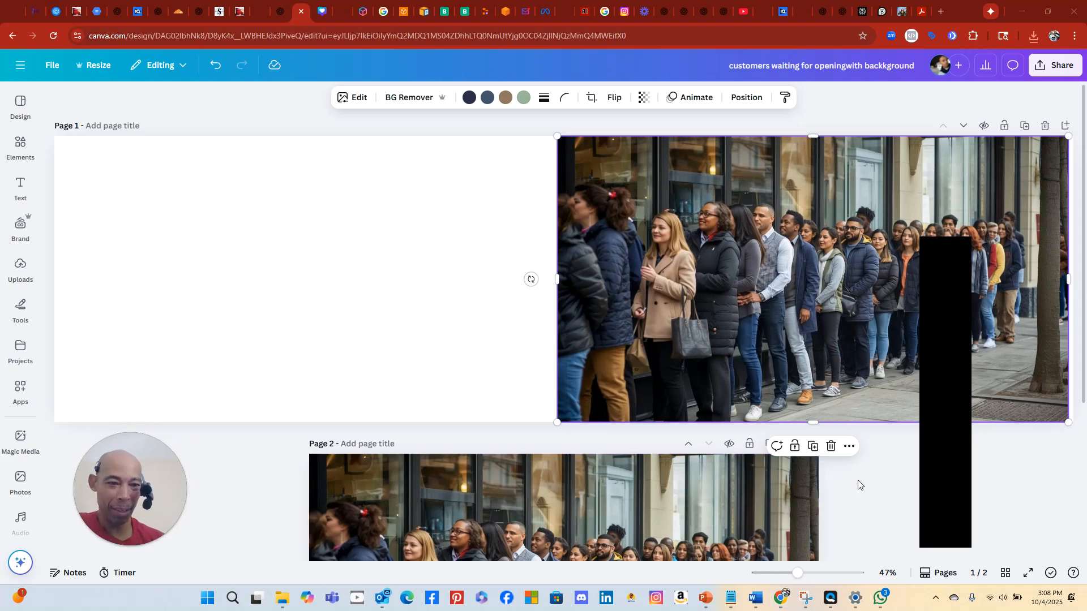
click(850, 465)
click(791, 445)
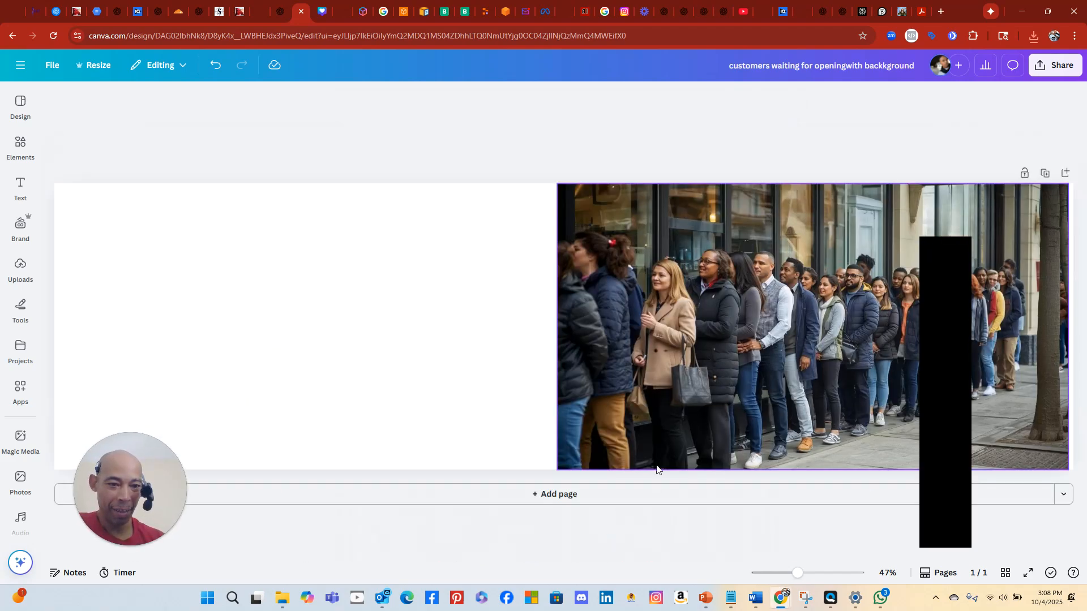
Adjust the crowd photo's size and nudge it flush against the right edge
click(657, 272)
drag(558, 183, 557, 185)
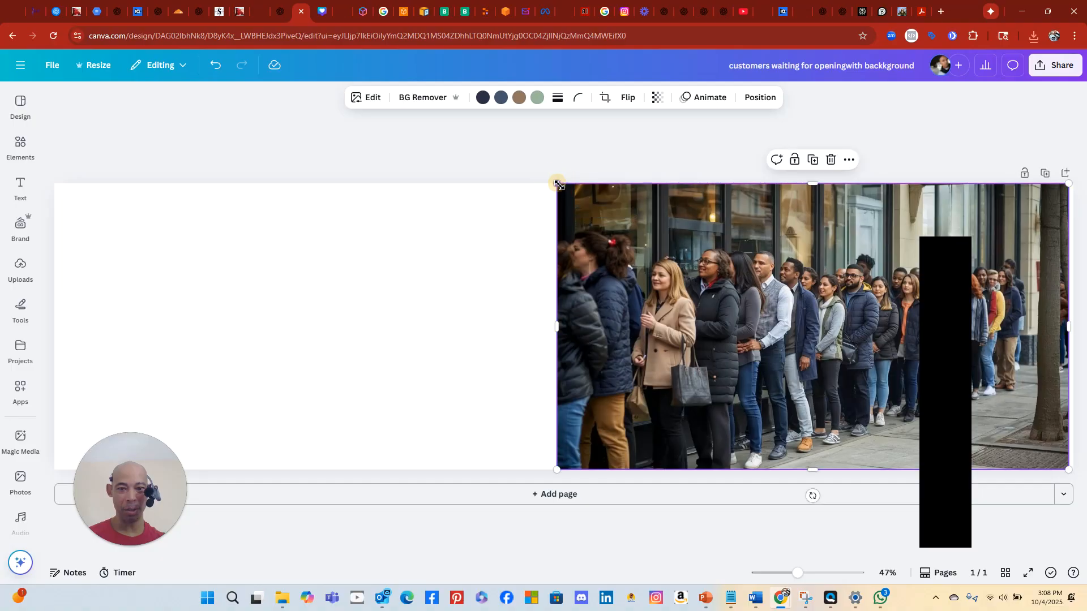
drag(688, 301, 697, 302)
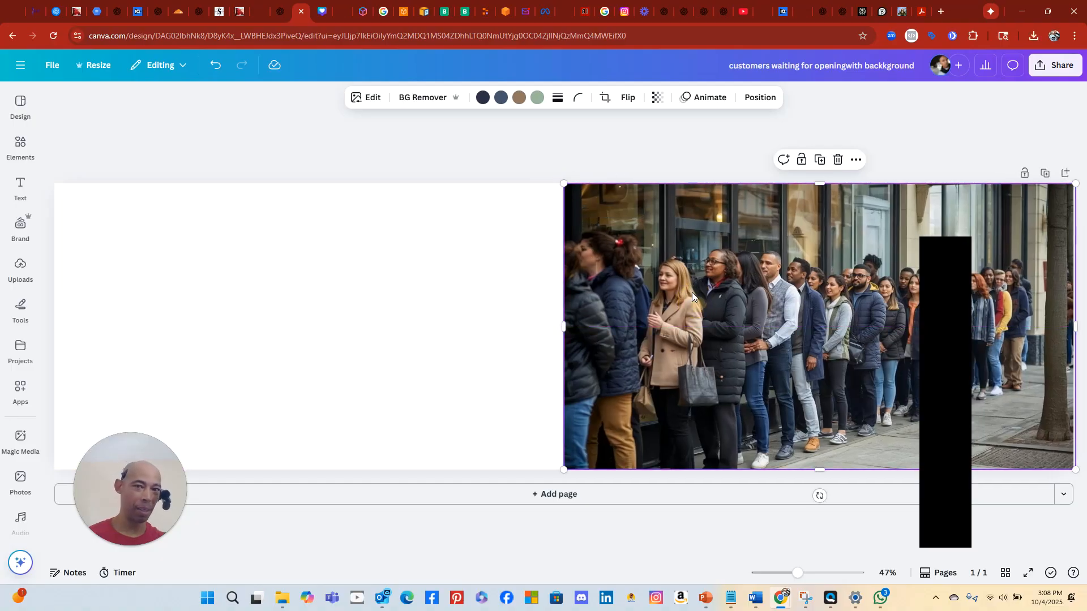
click(545, 169)
click(566, 193)
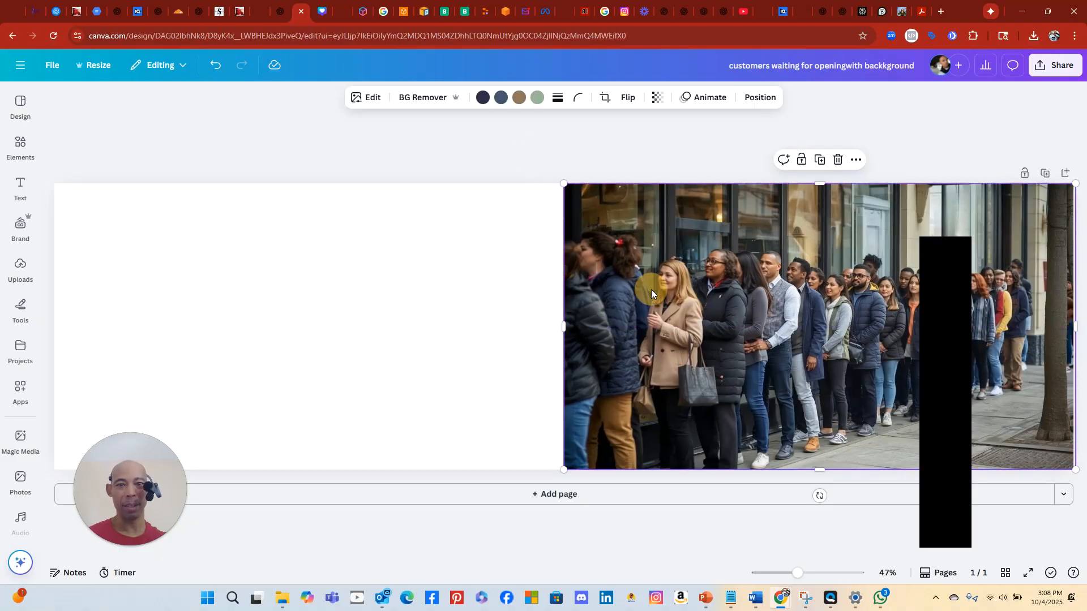
Show the photo's Edit tools, scrolling the Magic Studio row to Magic Expand
click(376, 98)
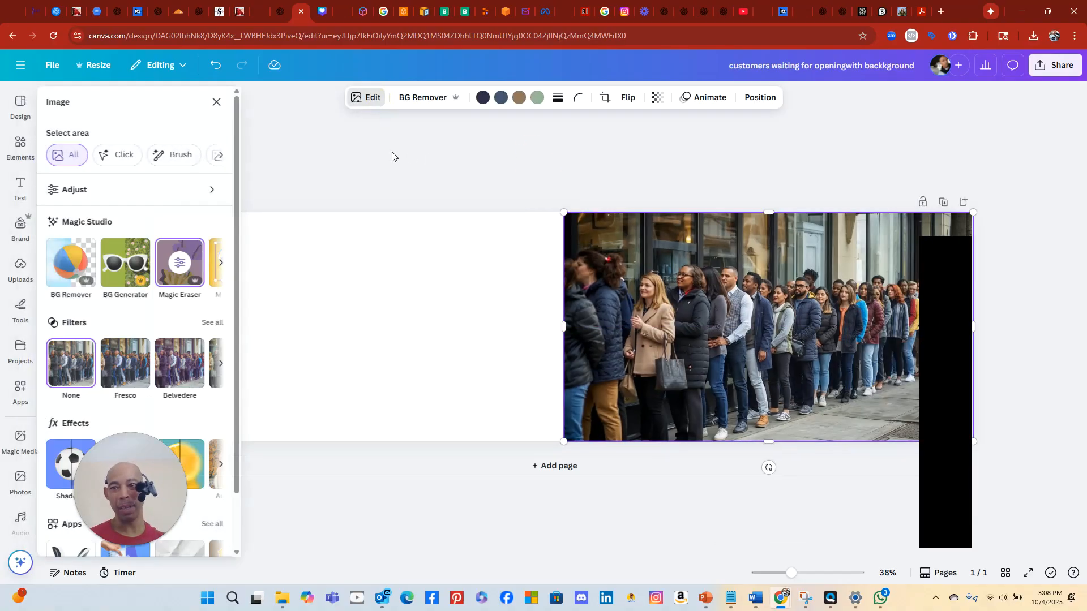
click(224, 265)
click(224, 265)
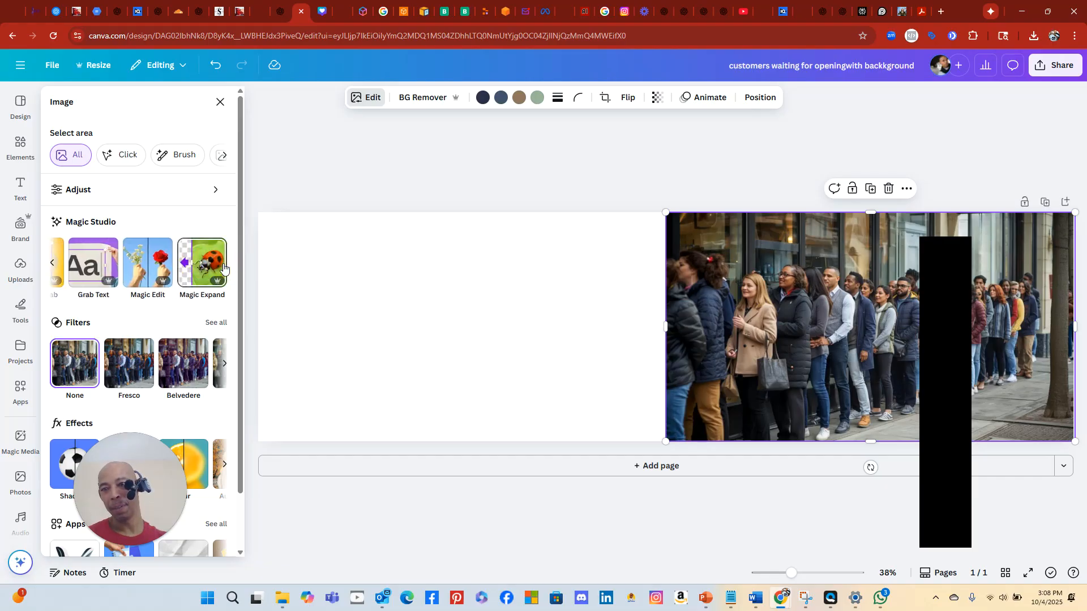
Magic Expand the crowd photo to Whole Page and accept the first generated result
click(195, 267)
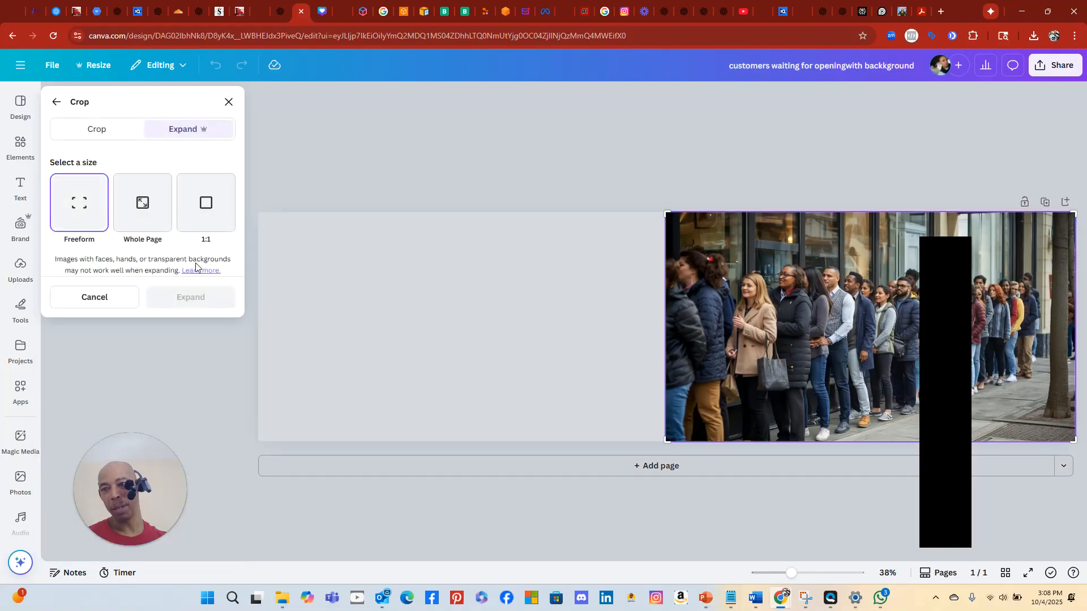
click(143, 205)
click(185, 296)
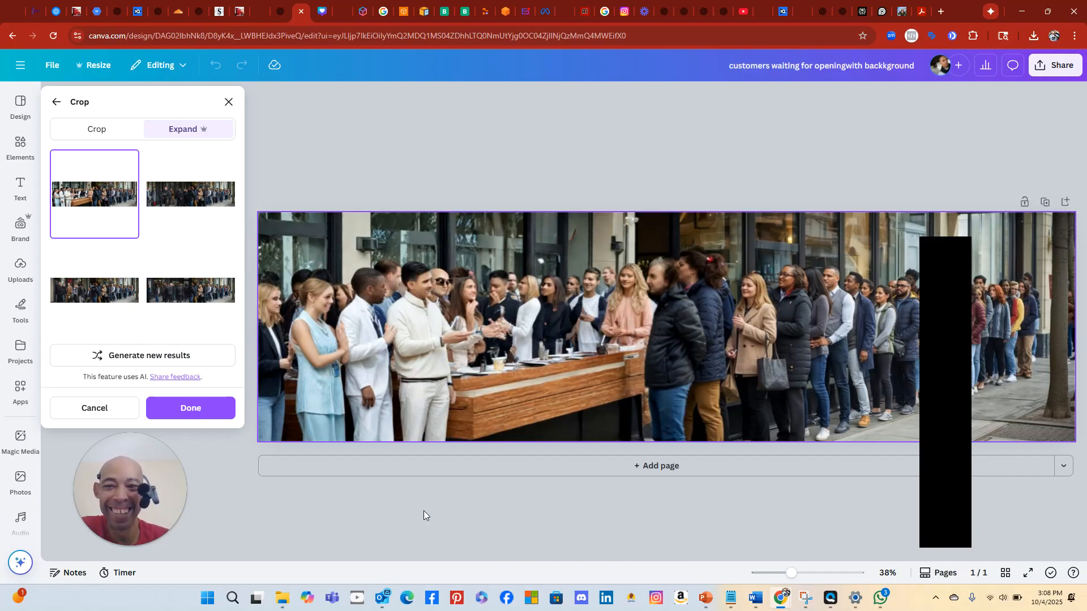
click(218, 408)
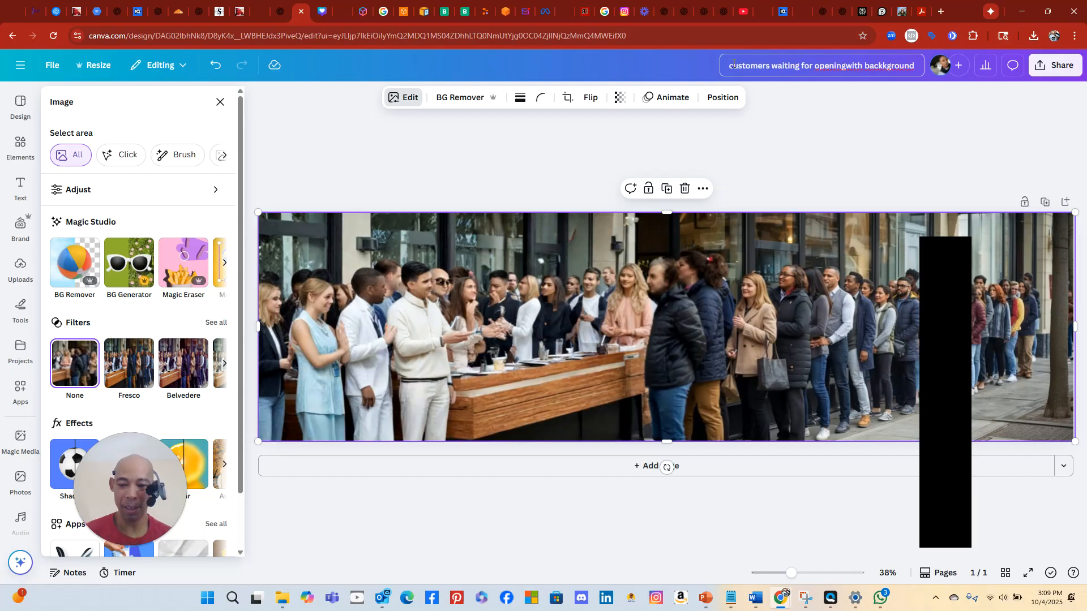
Prefix the design title with 'expanded', removing a mistyped prefix
text(dit1)
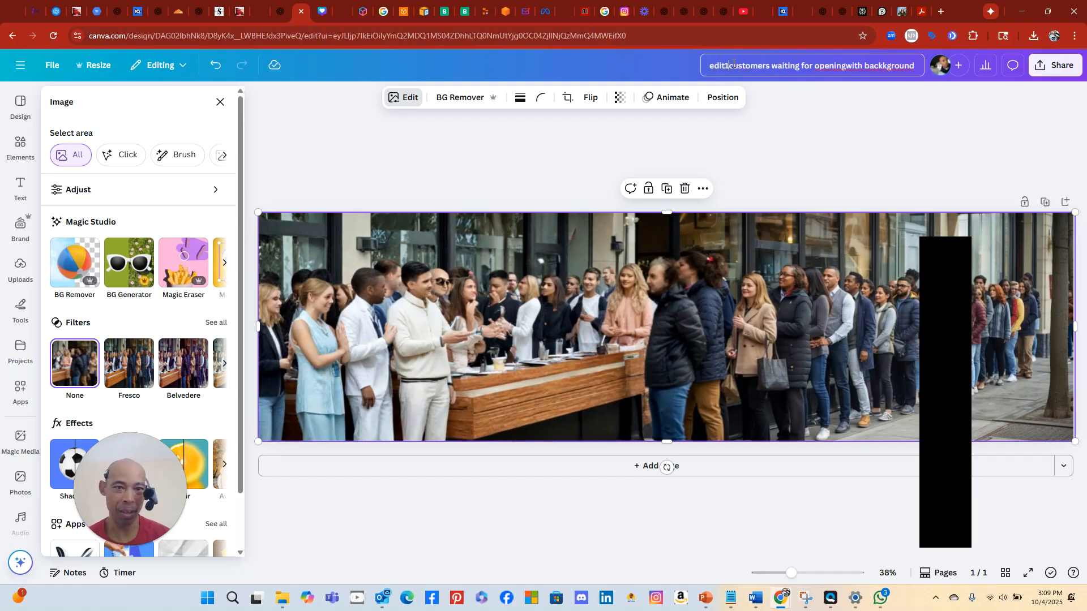
text(-)
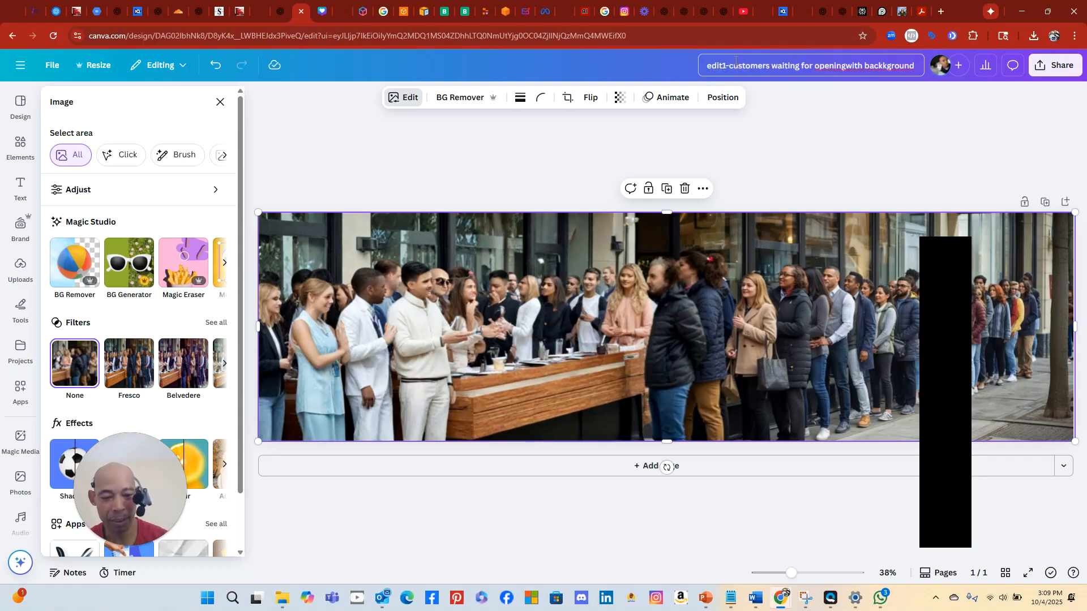
key(BackSpace)
key(BackSpace)
key(BackSpace)
key(BackSpace)
key(BackSpace)
text(expanded)
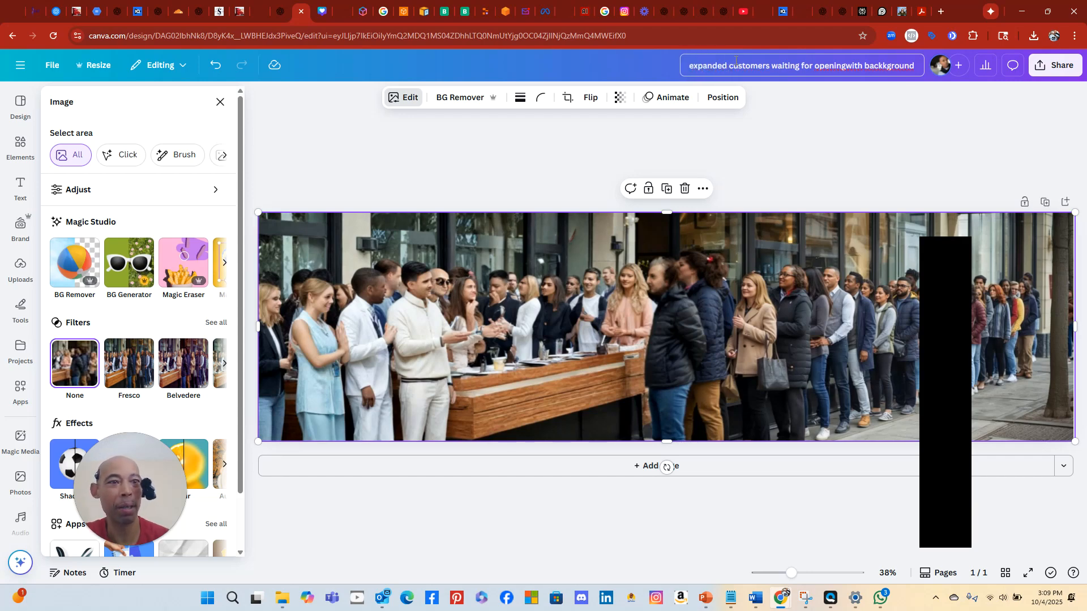
Download the expanded design as a PNG file and dismiss the downloads list
click(1051, 66)
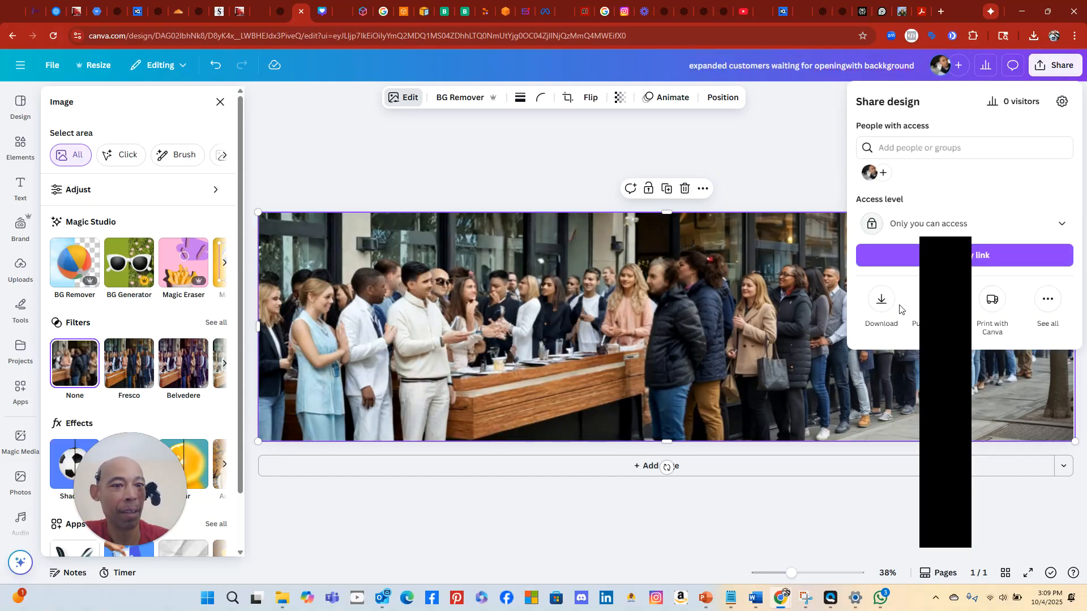
click(880, 310)
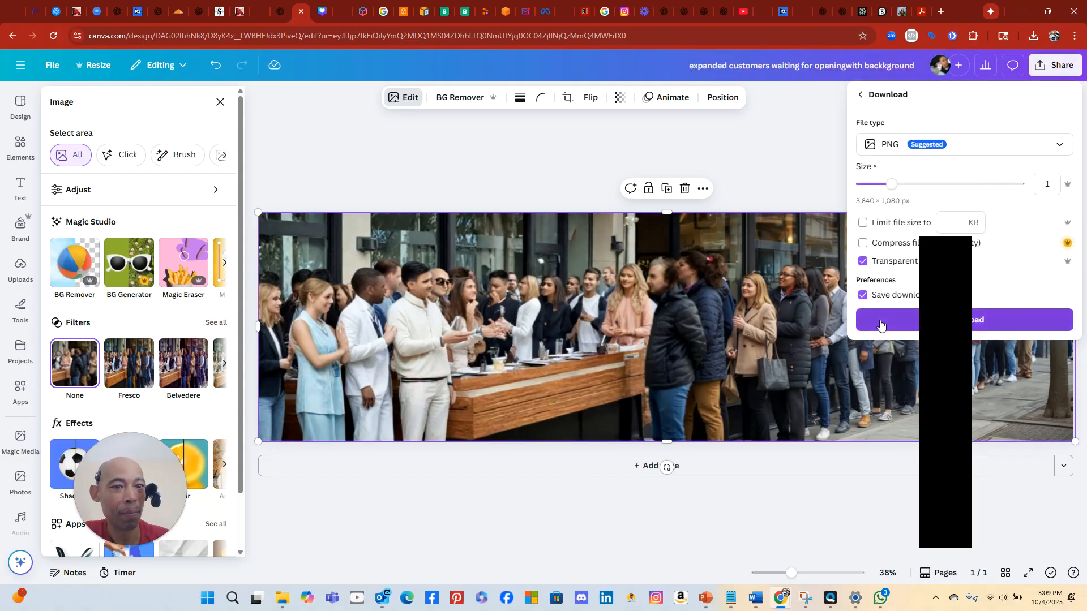
click(880, 321)
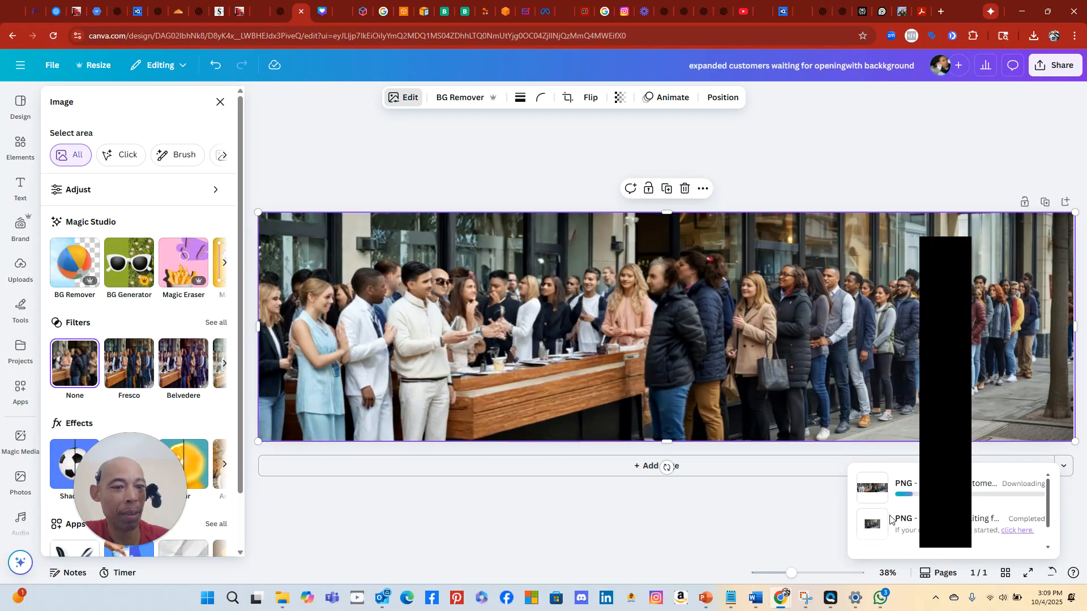
click(1055, 65)
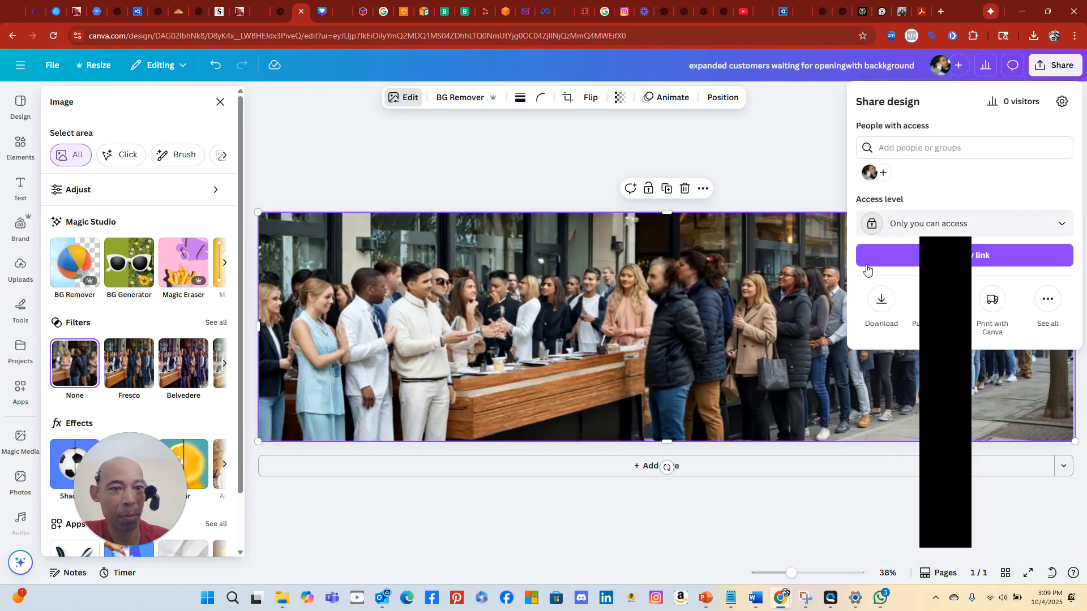
click(881, 311)
click(881, 312)
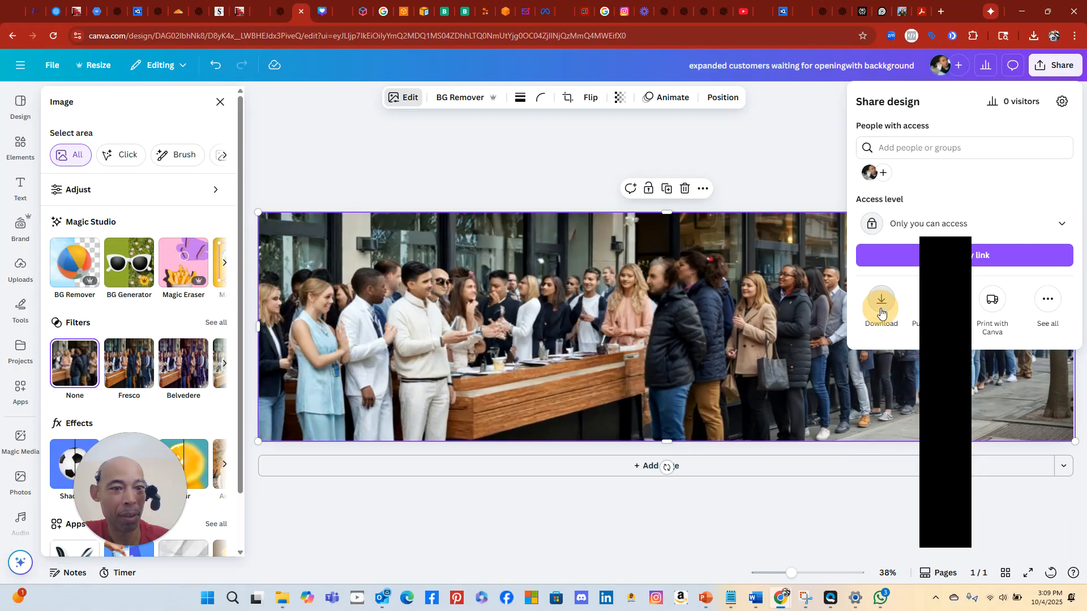
click(890, 320)
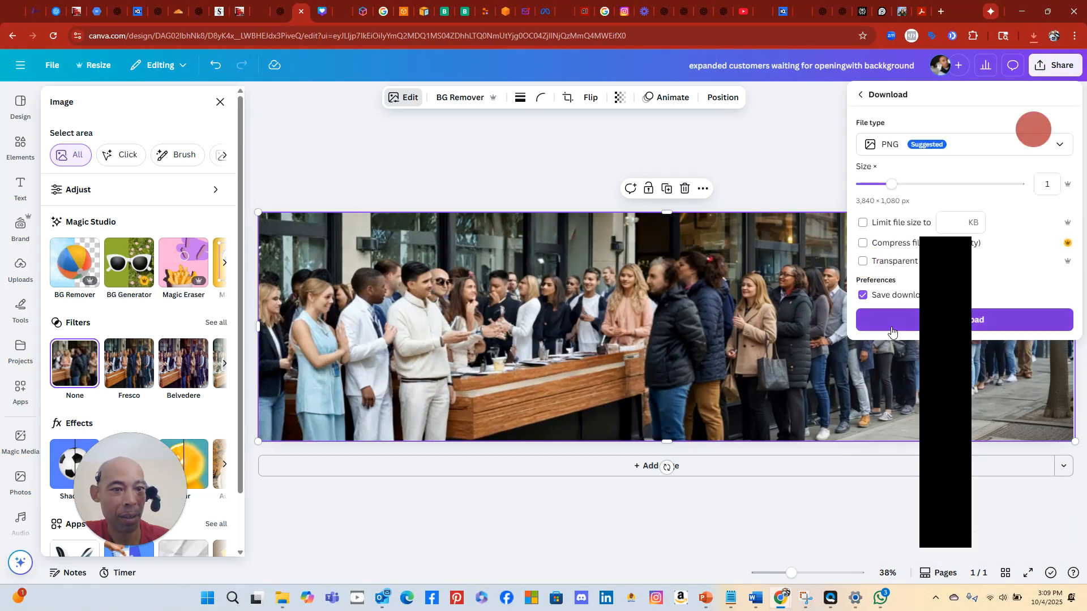
click(833, 171)
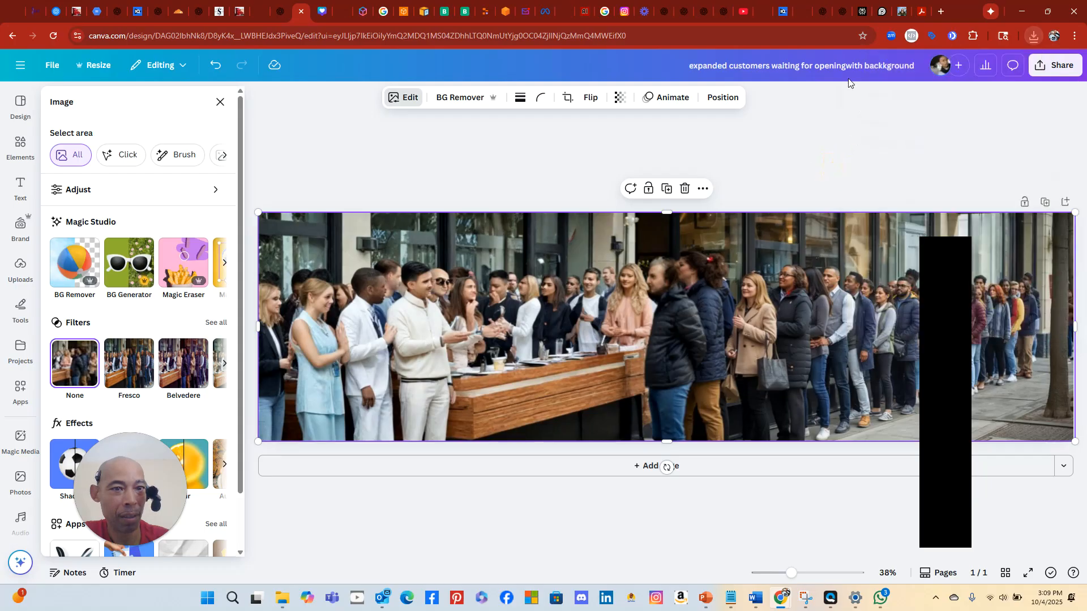
Delete the space after 'expanded' in the design title
click(694, 62)
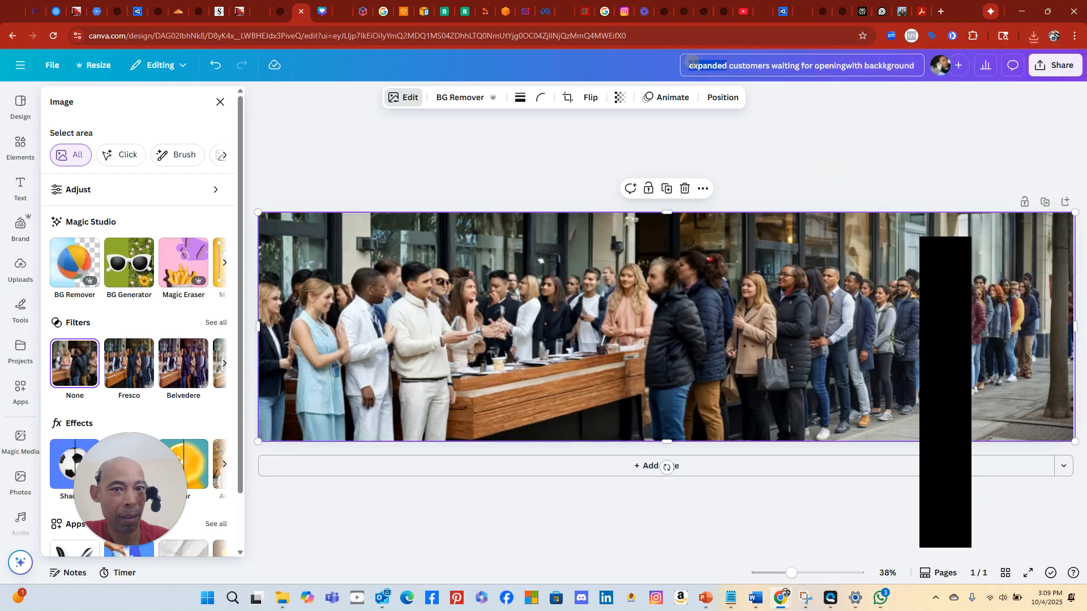
click(729, 65)
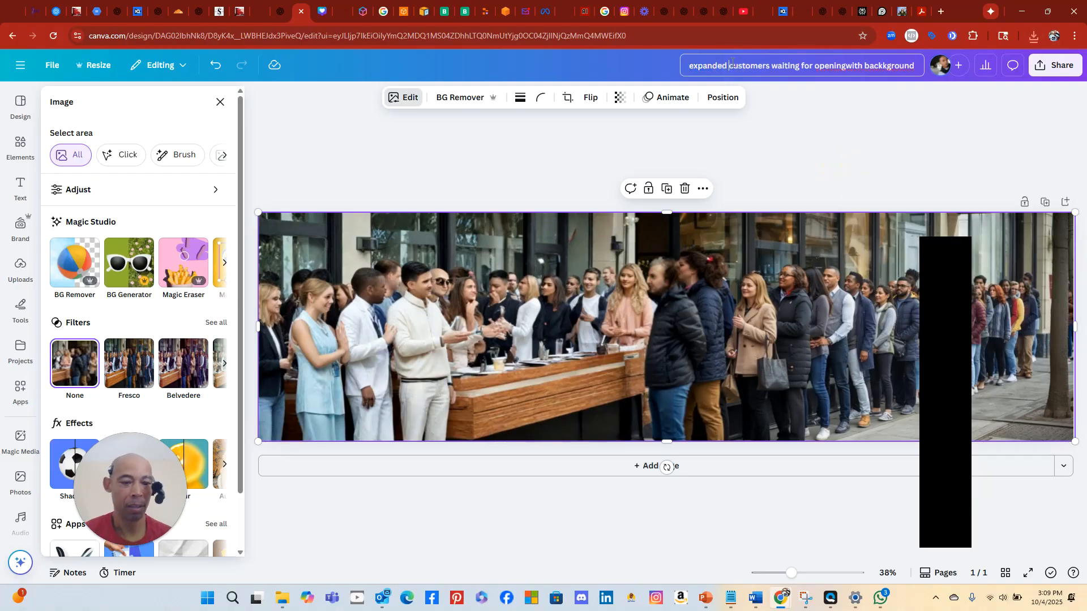
key(BackSpace)
Complete the title as 'expanded2customers…' and download it as a second PNG
text(2)
click(1053, 66)
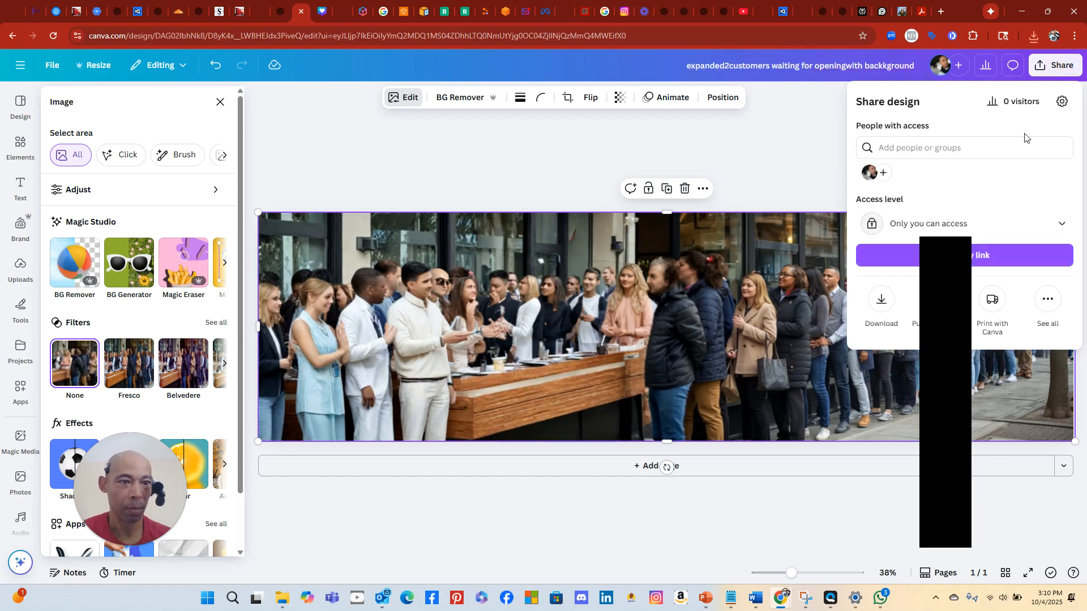
click(886, 304)
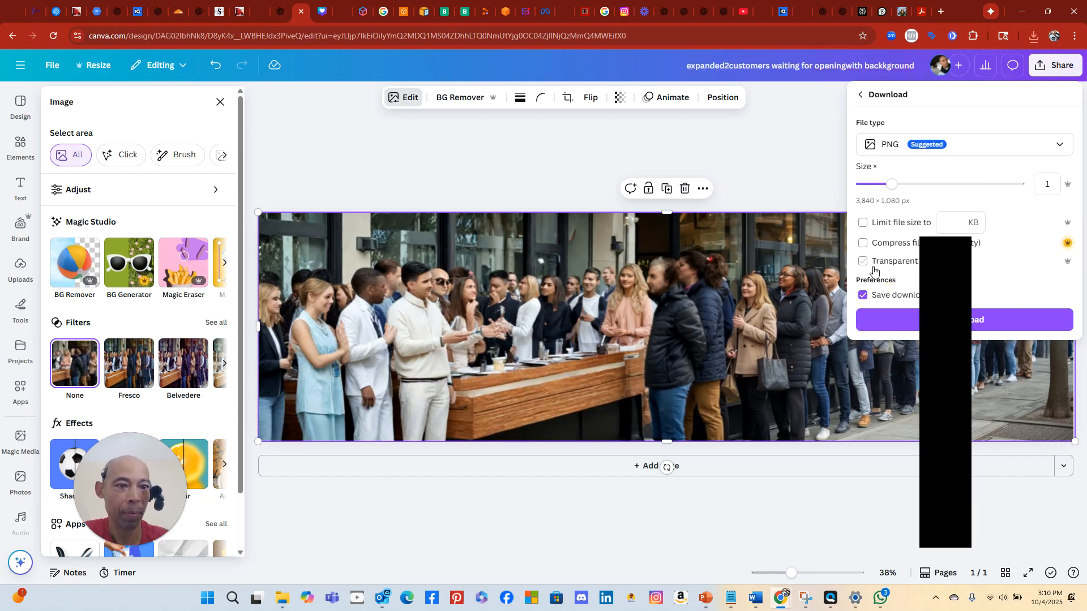
click(868, 321)
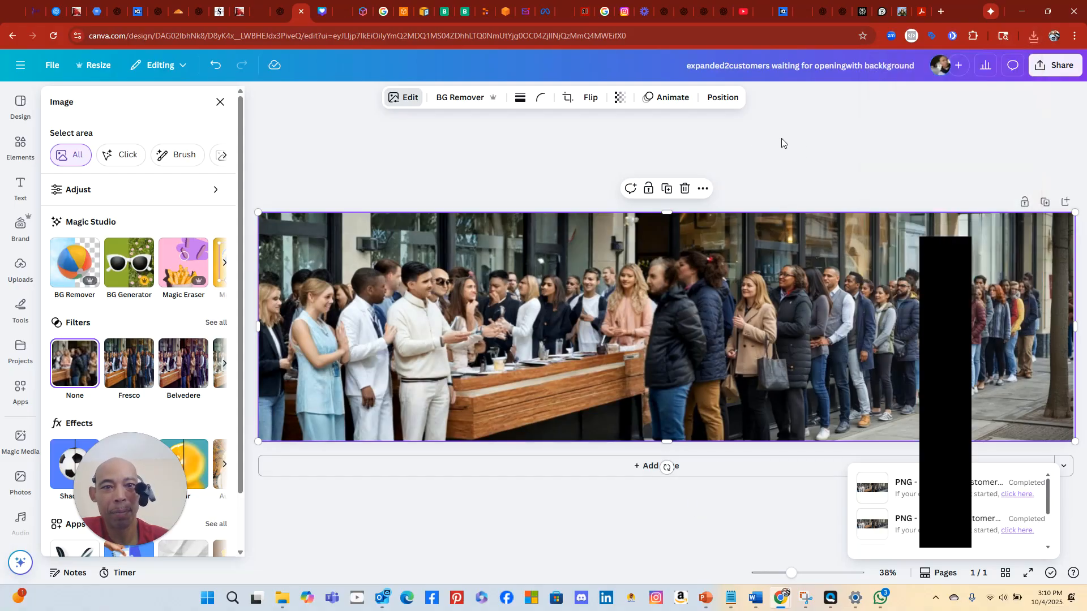
Remove the crowd photo's background and change the title's last word to 'no background'
click(442, 100)
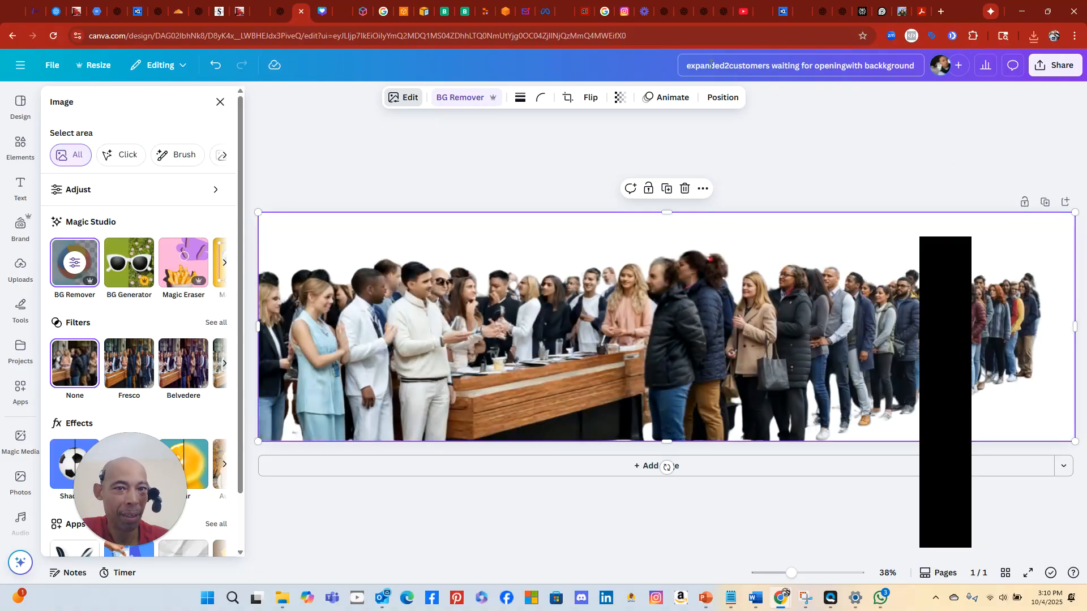
double_click(887, 66)
key(BackSpace)
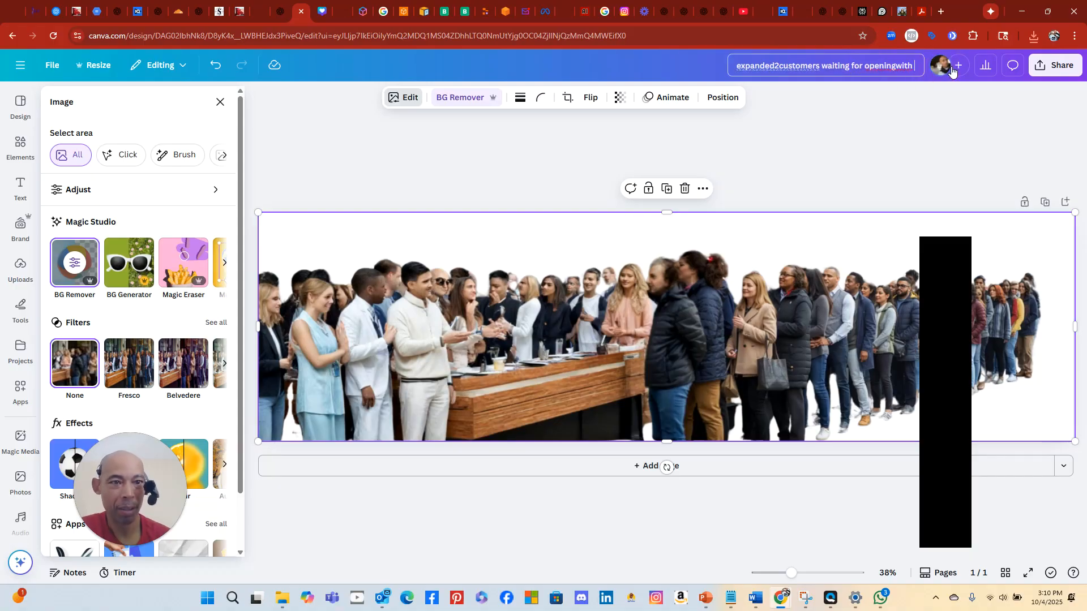
text(no ba)
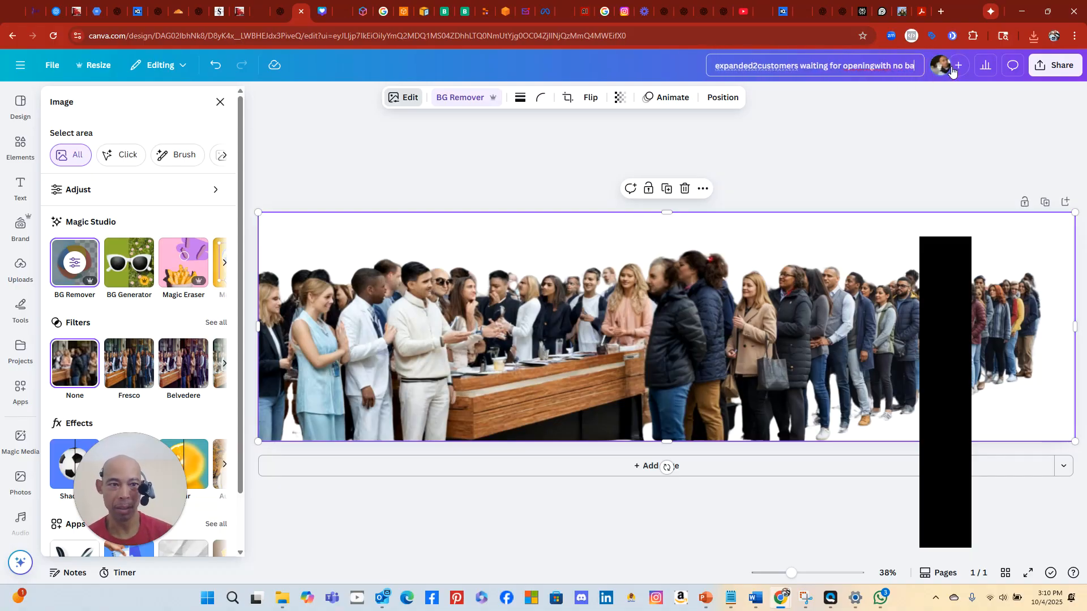
text(ckground)
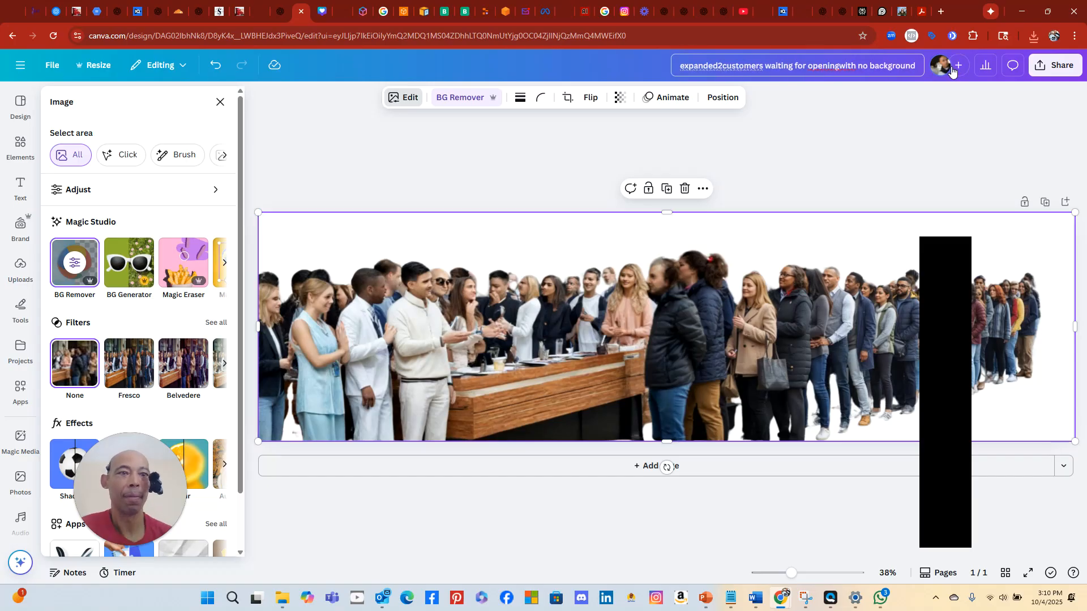
click(1028, 140)
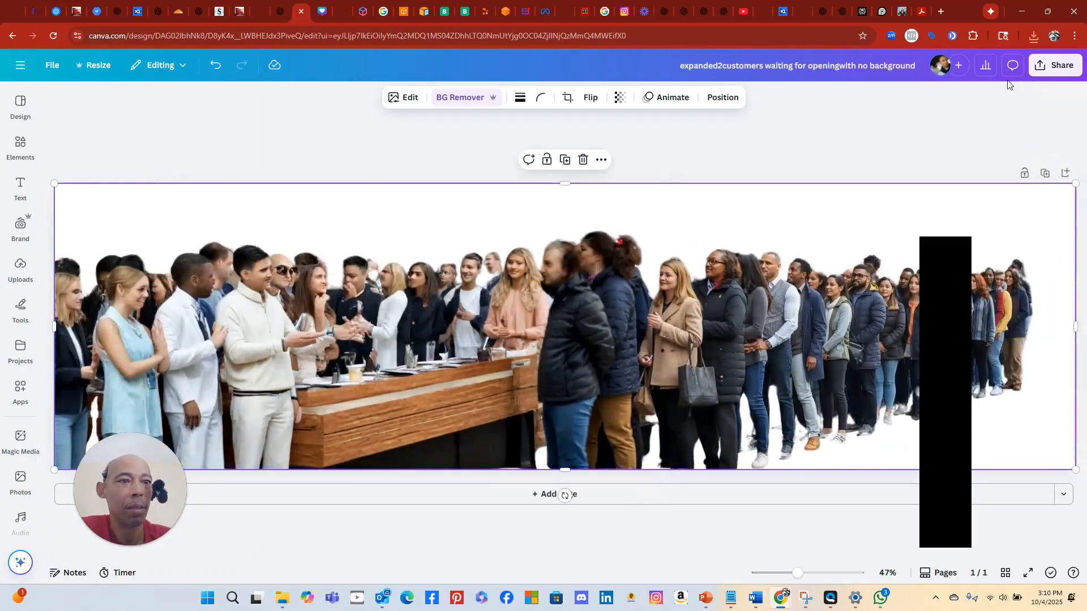
Save the design and download it as a transparent-background PNG
click(49, 68)
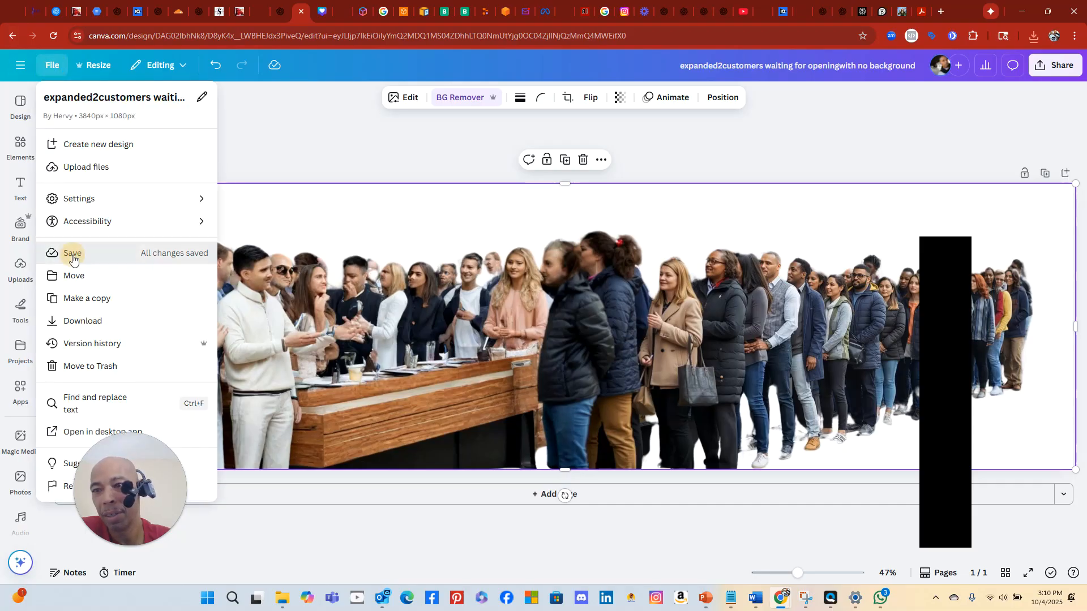
click(72, 258)
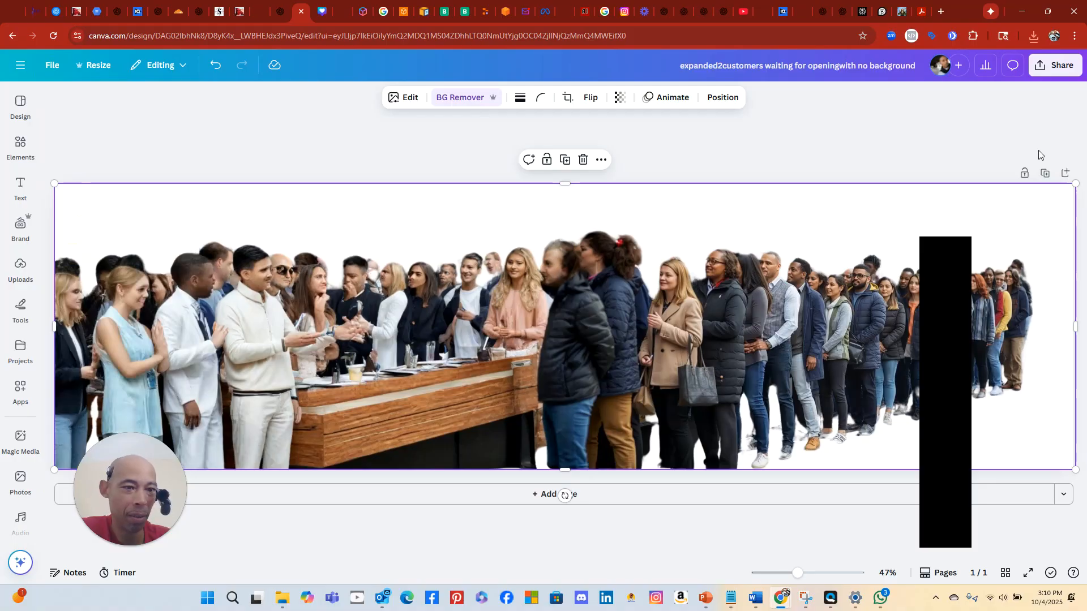
click(1053, 65)
click(881, 300)
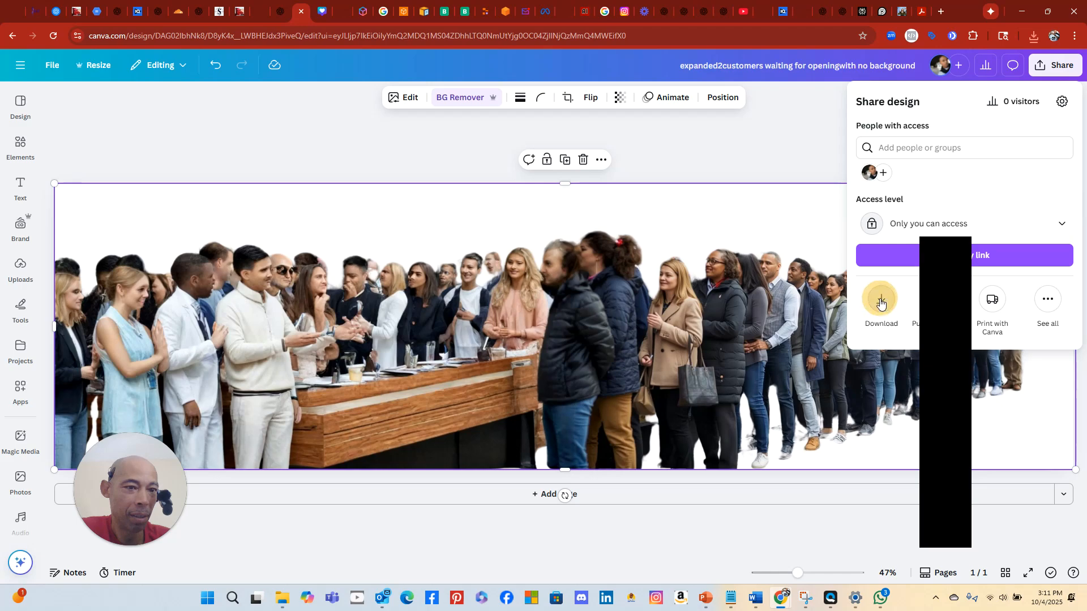
click(870, 267)
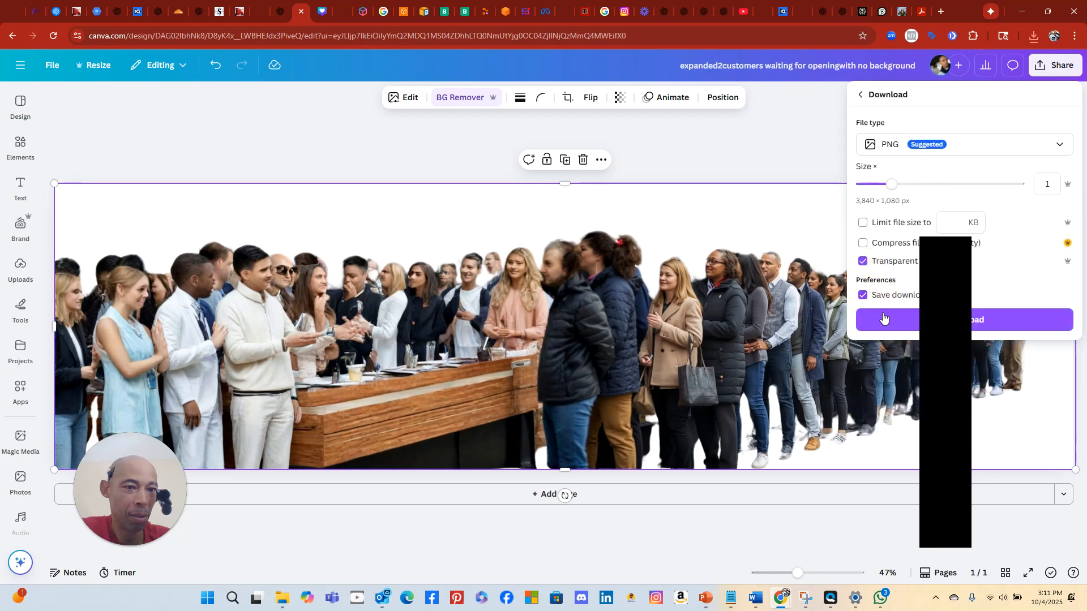
click(885, 322)
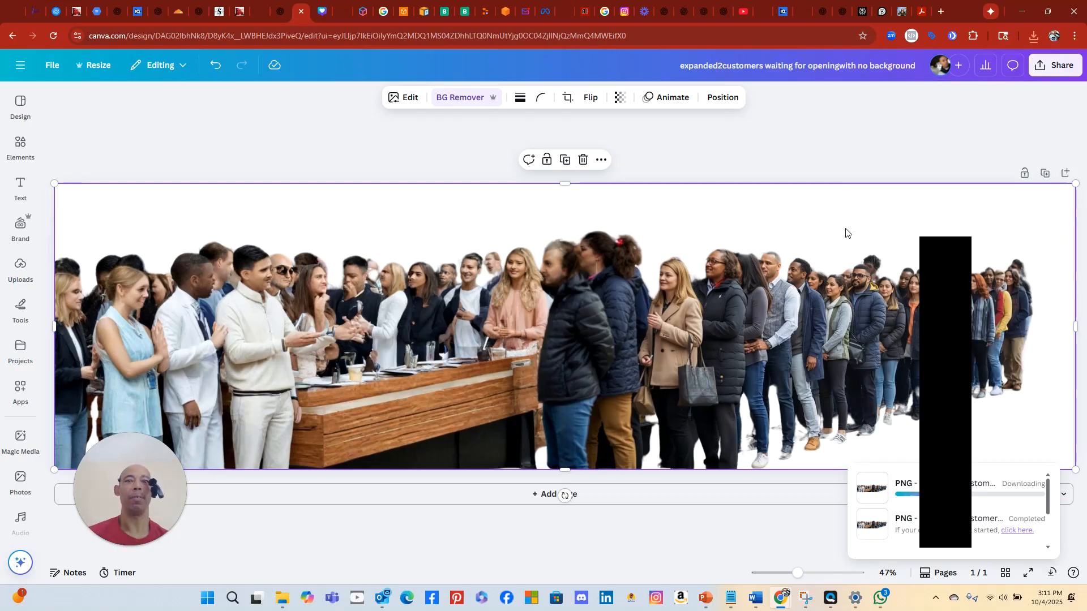
Review the IntakeGenie Business Growth Assessment form in Replit's preview, then go back to SaaSyGoat
click(487, 20)
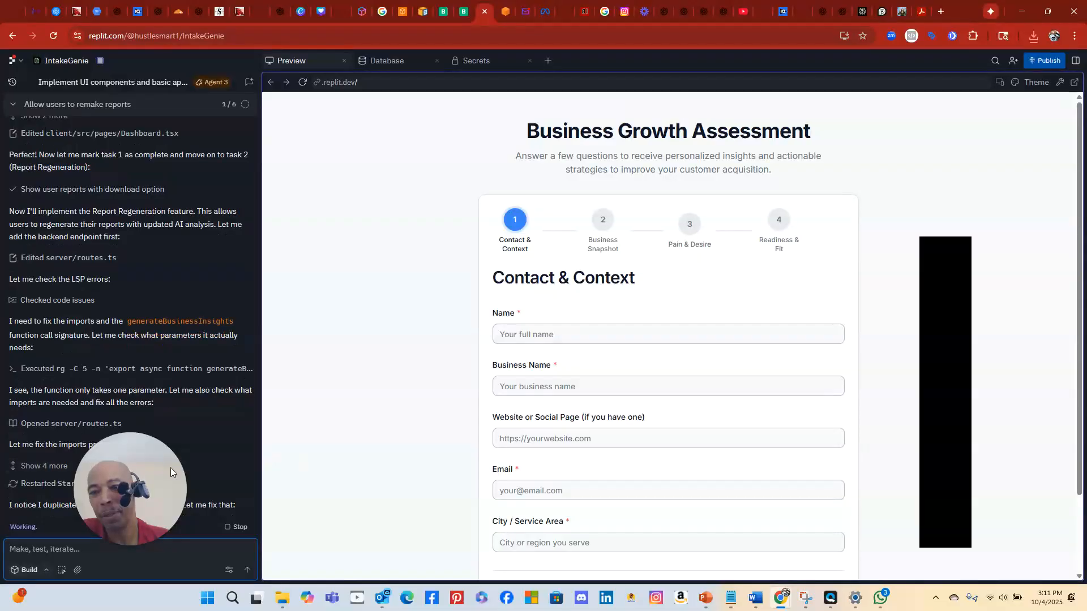
drag(171, 468, 377, 279)
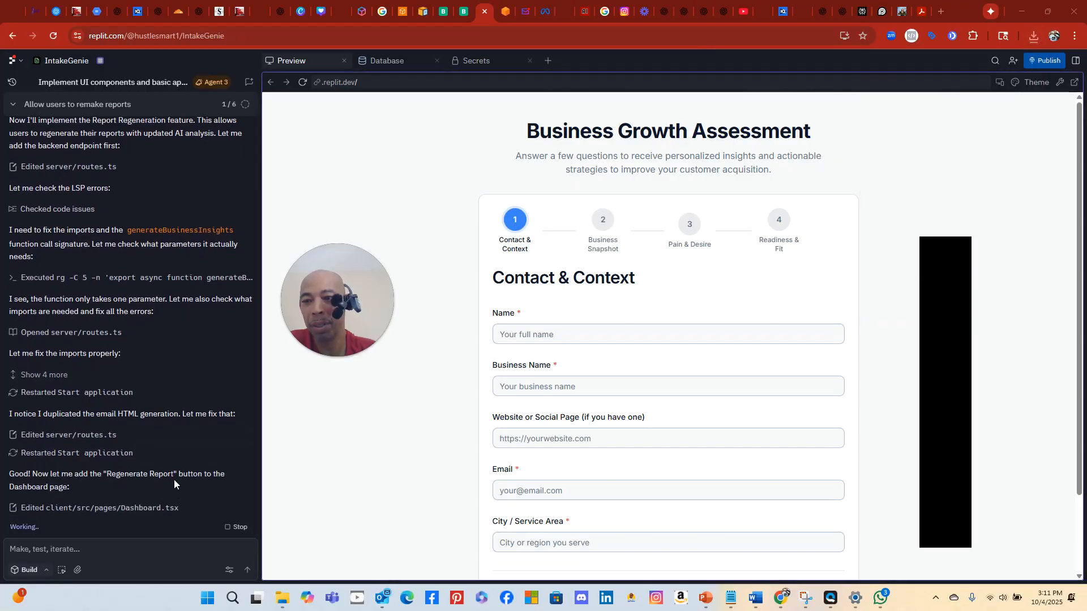
click(35, 11)
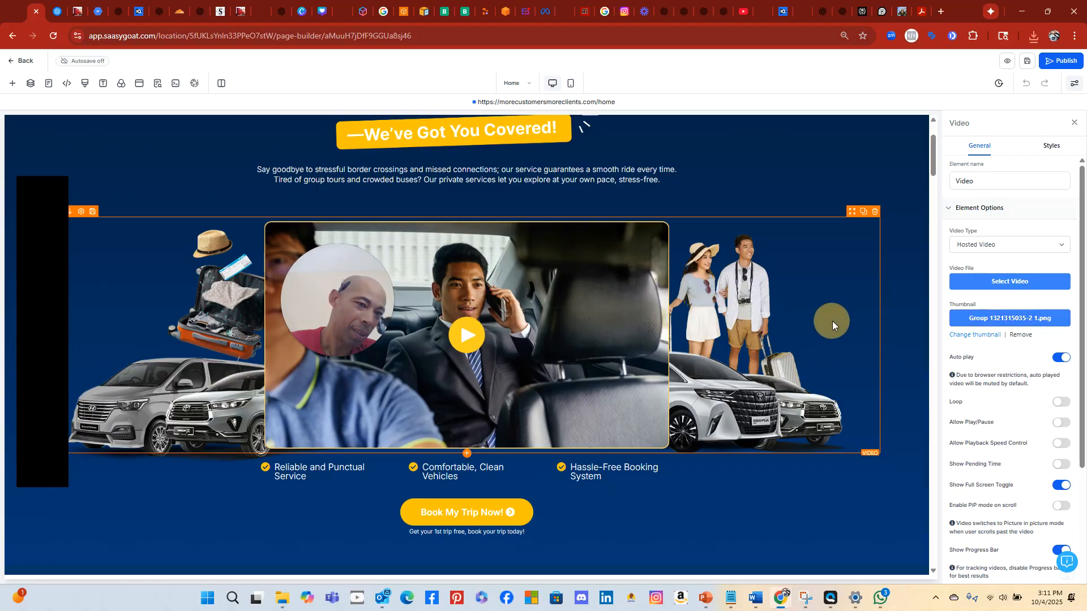
Upload four crowd PNGs, with and without background, from Downloads into Media Storage
click(1035, 327)
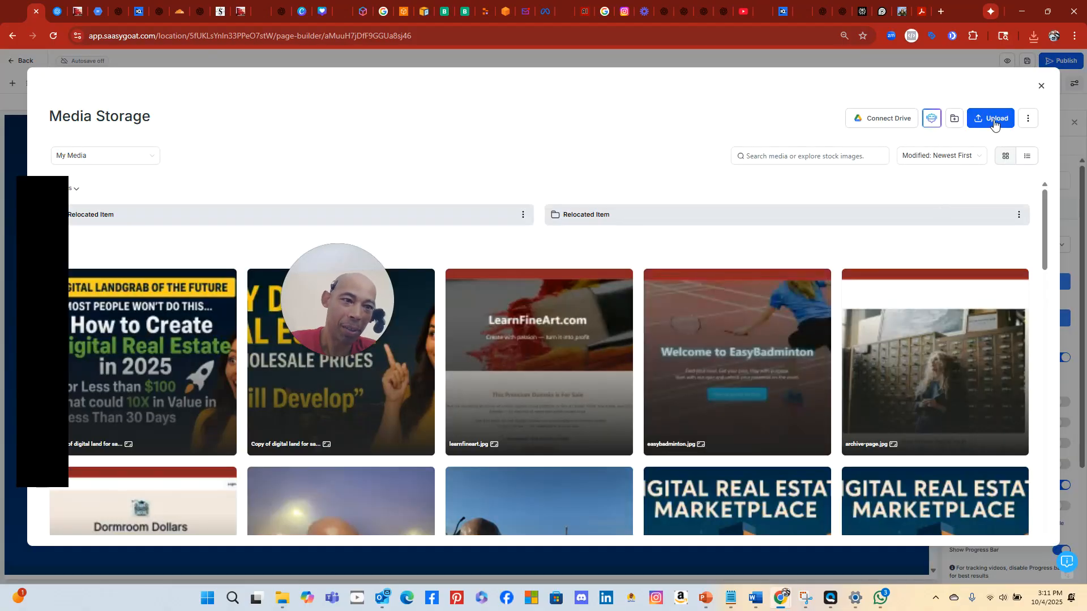
click(995, 123)
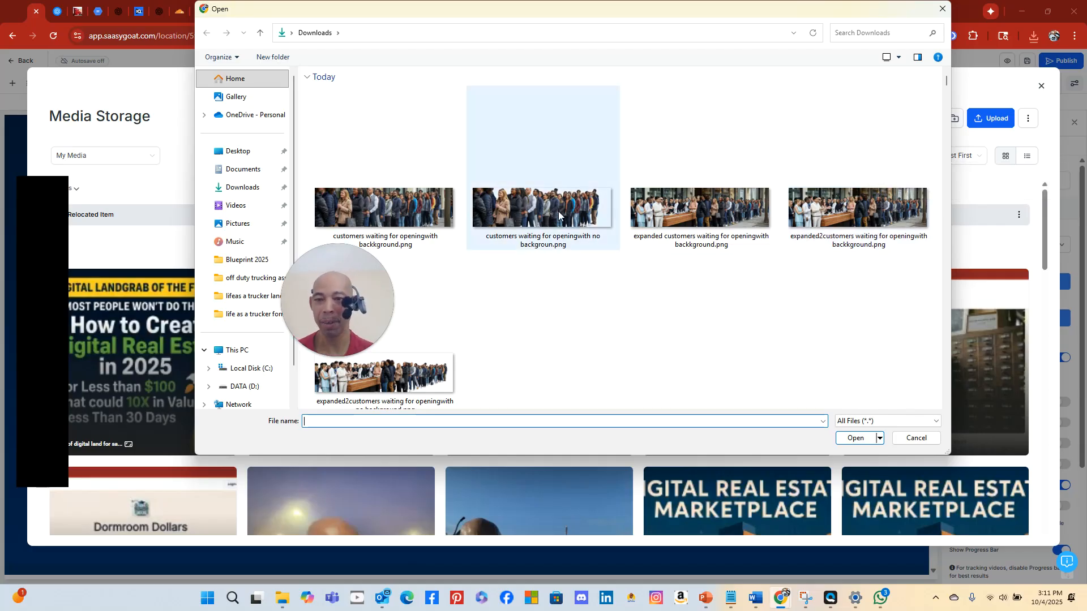
click(423, 217)
ctrl+click(549, 212)
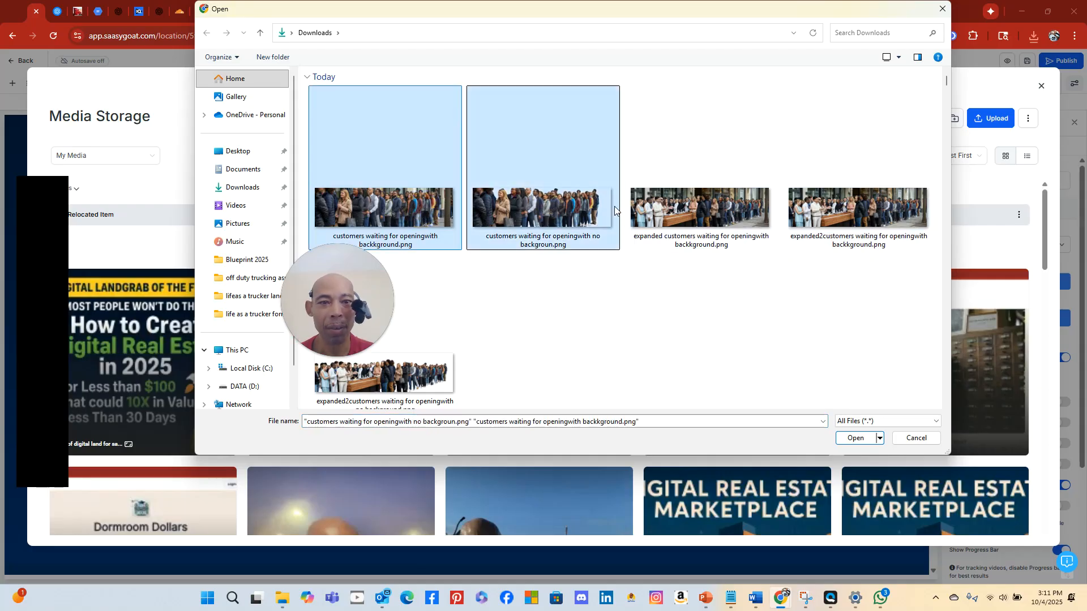
ctrl+click(688, 221)
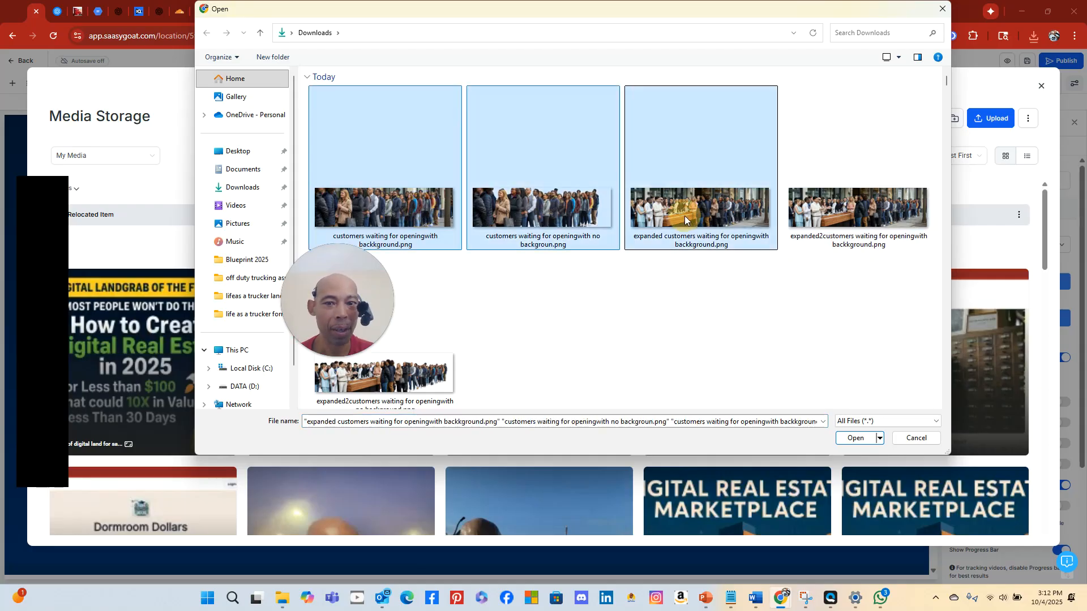
ctrl+click(434, 385)
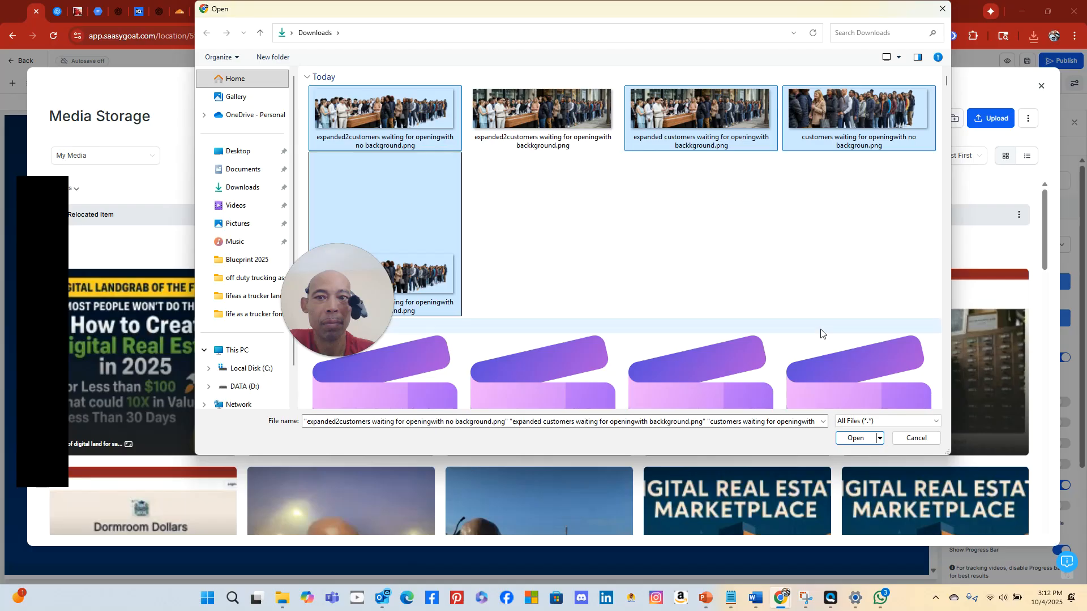
click(855, 438)
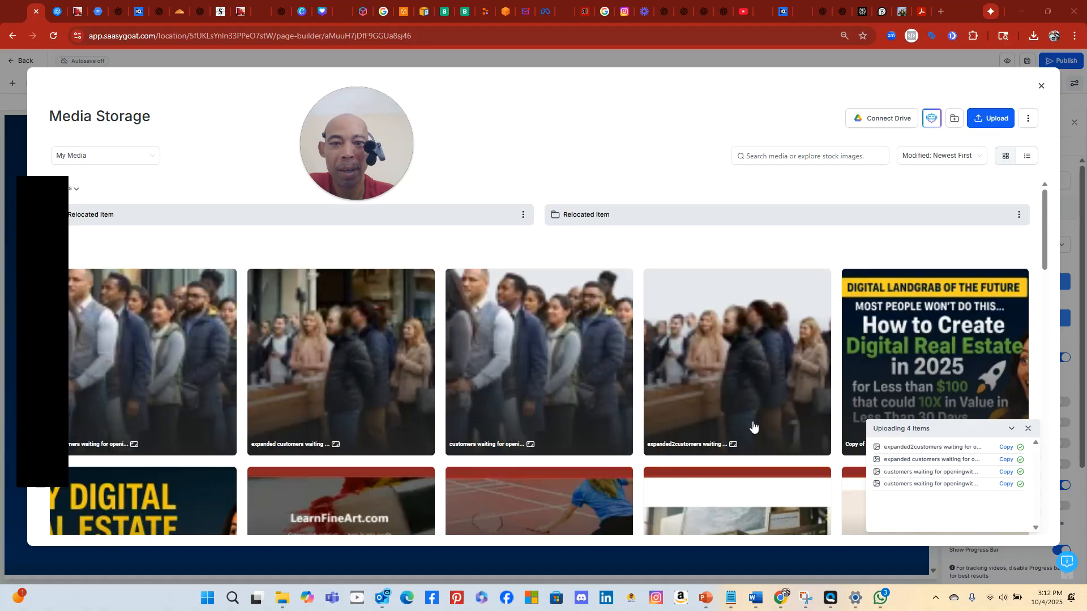
Set the no-background expanded2customers image as the hero video thumbnail and list the video files
click(741, 394)
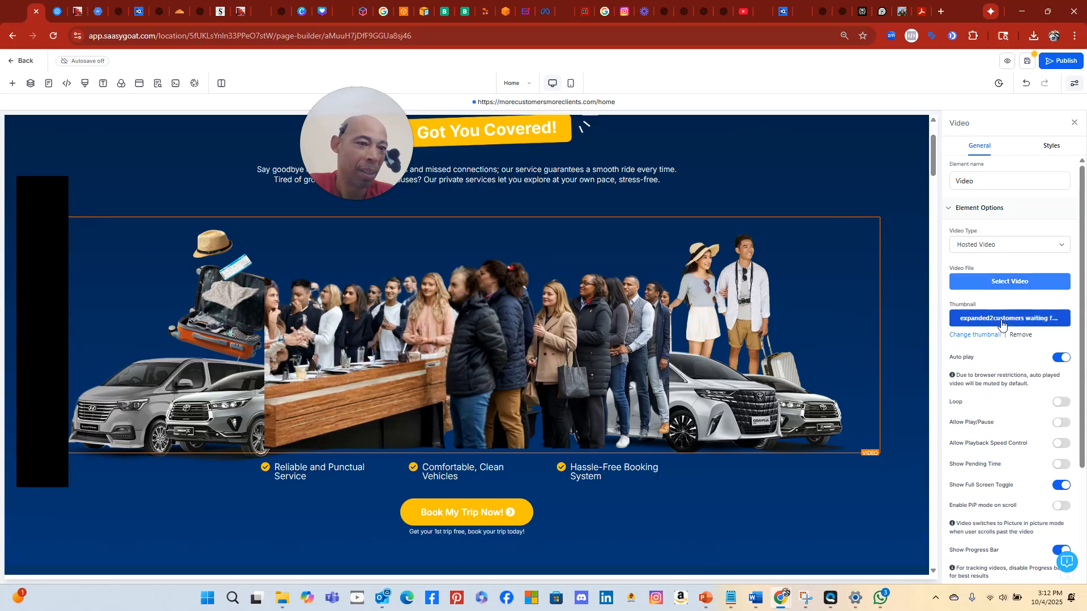
click(990, 287)
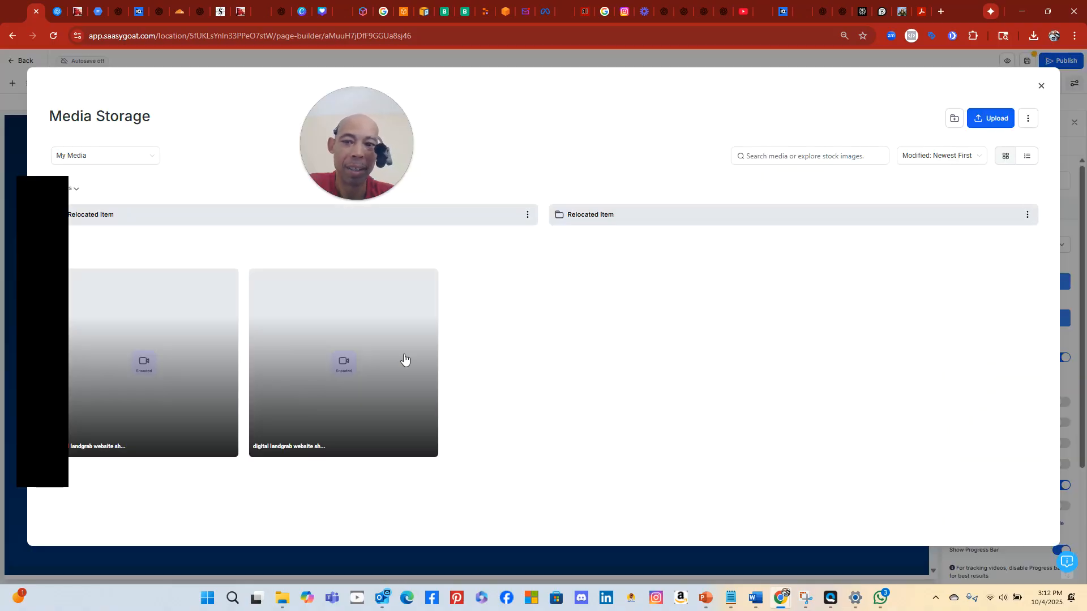
click(325, 385)
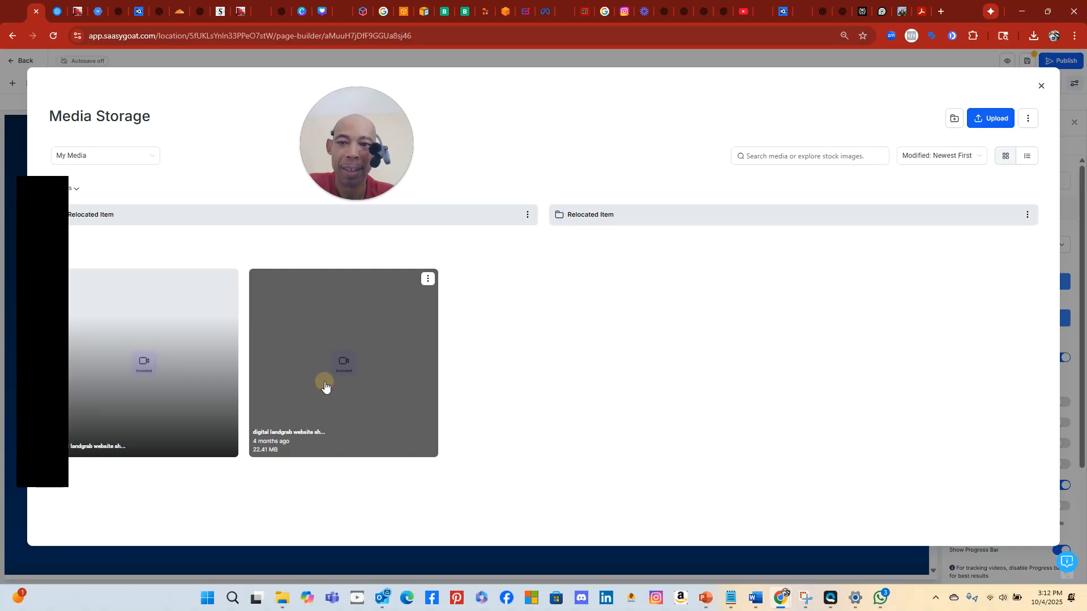
click(403, 335)
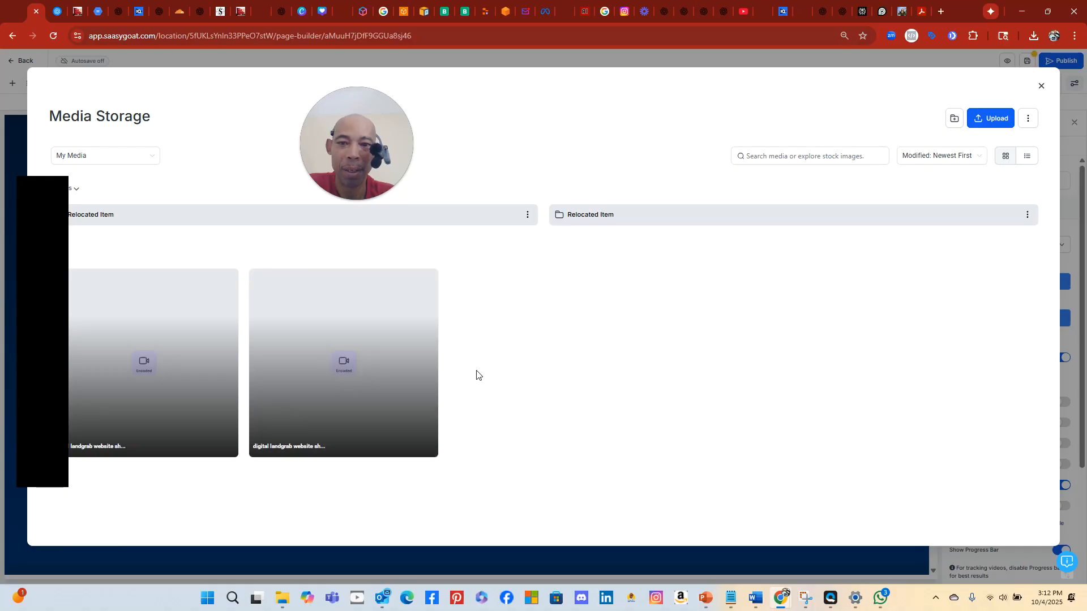
Pick the stored digital landgrab video as the hero video file and close Media Storage
click(385, 374)
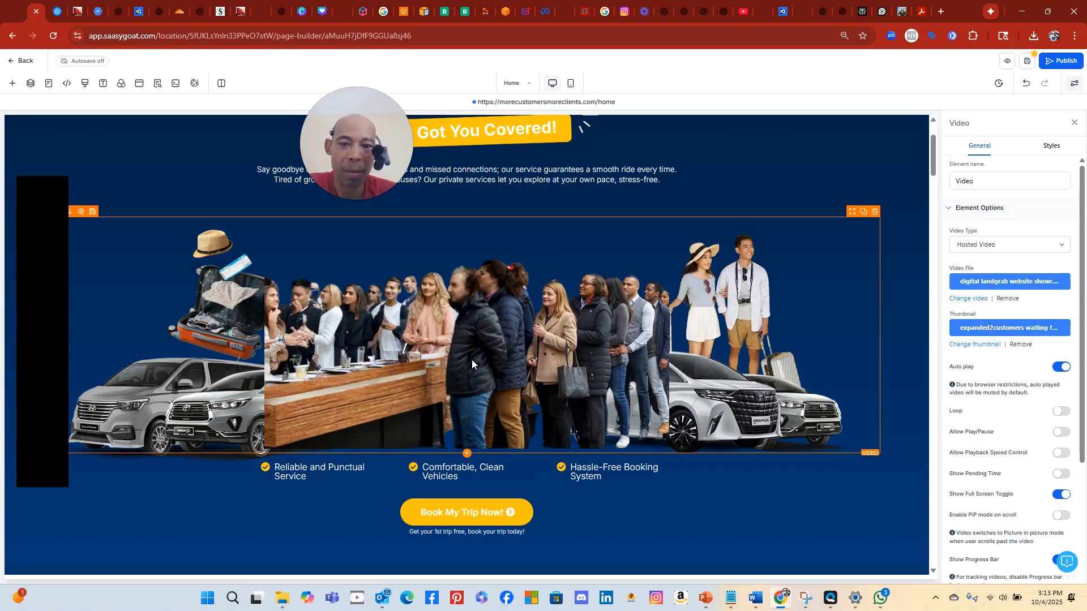
click(1013, 288)
click(184, 403)
click(146, 358)
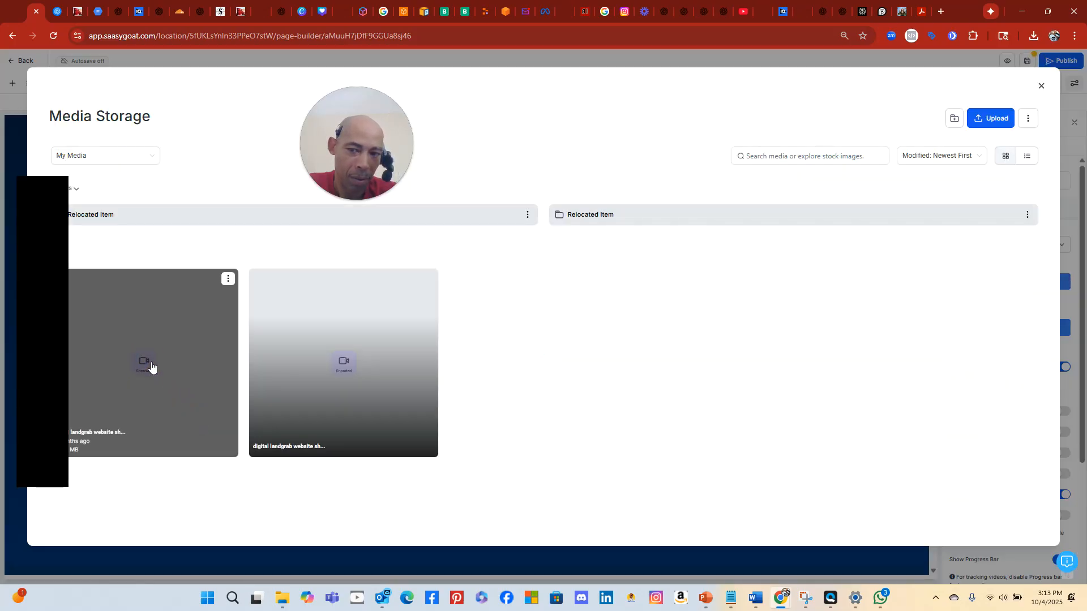
click(136, 367)
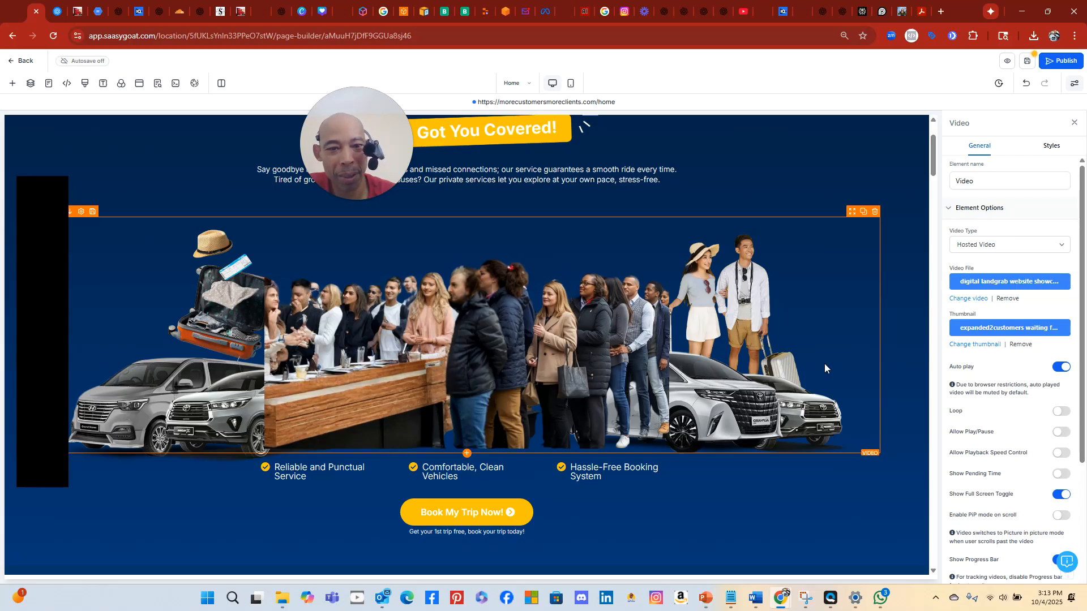
Undo the accidental drag of the hero video, stepping back until its video file shows Select Video
drag(828, 363, 842, 266)
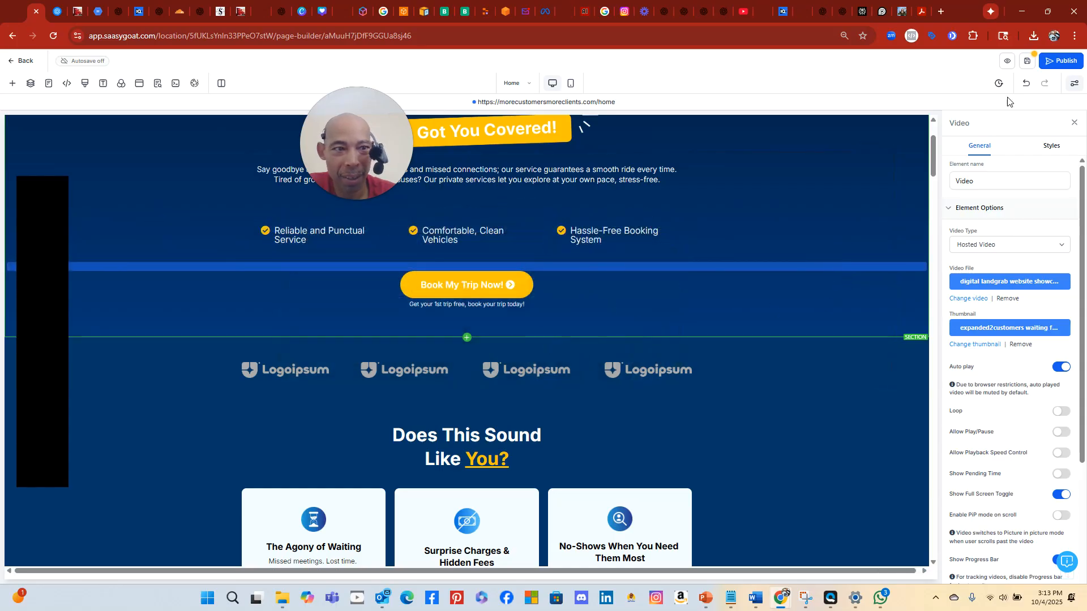
click(1026, 83)
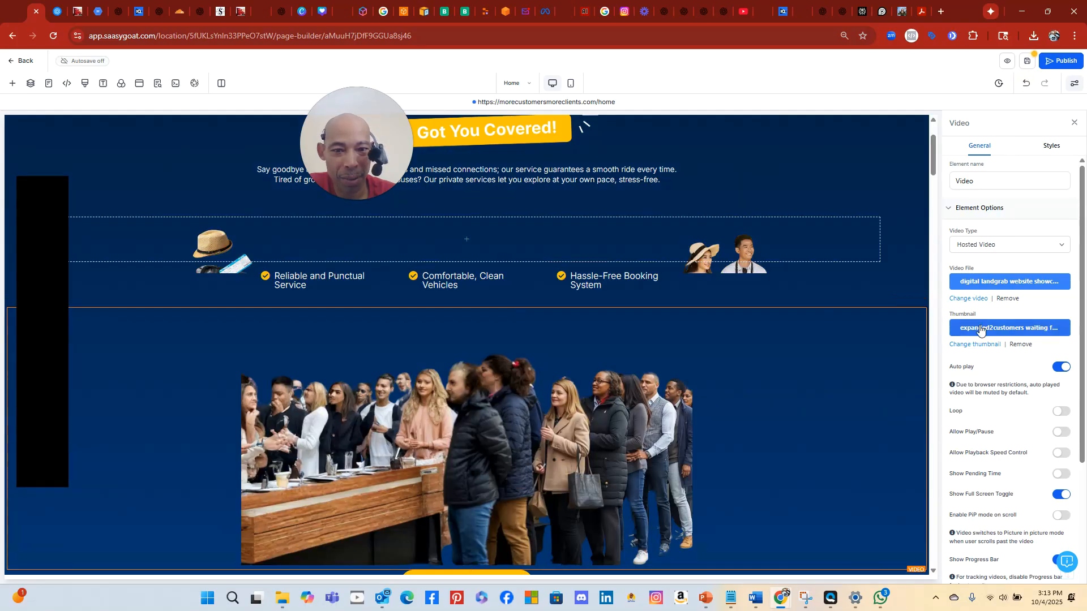
click(1028, 87)
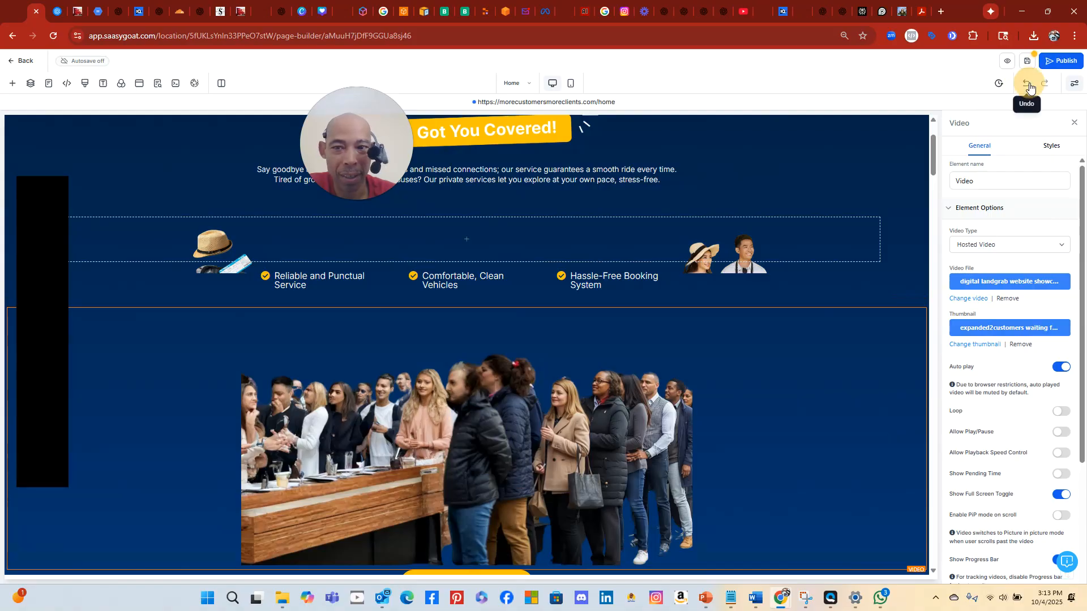
click(1027, 85)
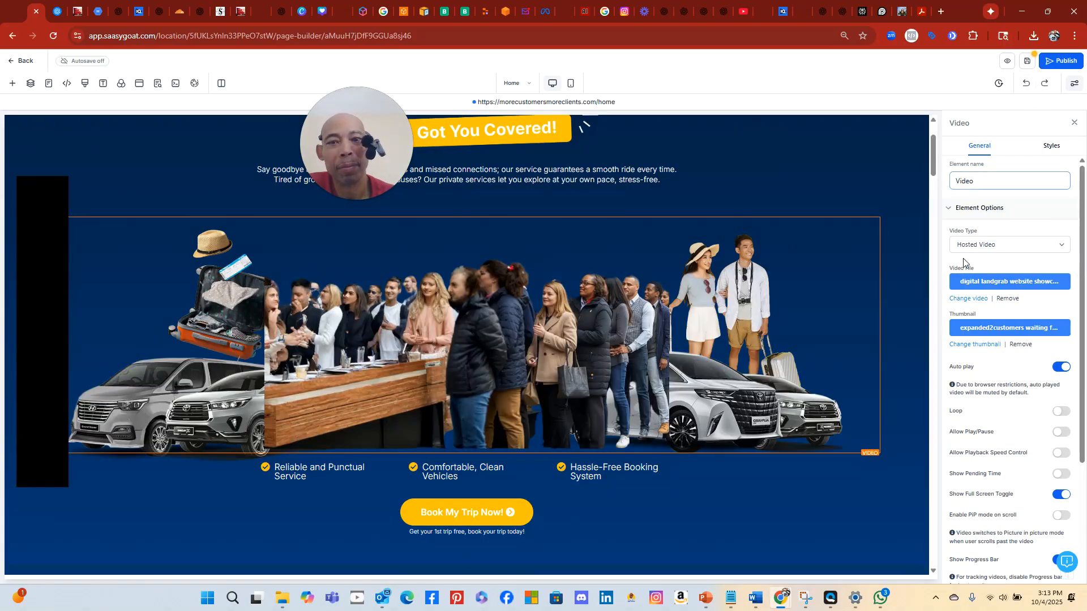
click(1028, 85)
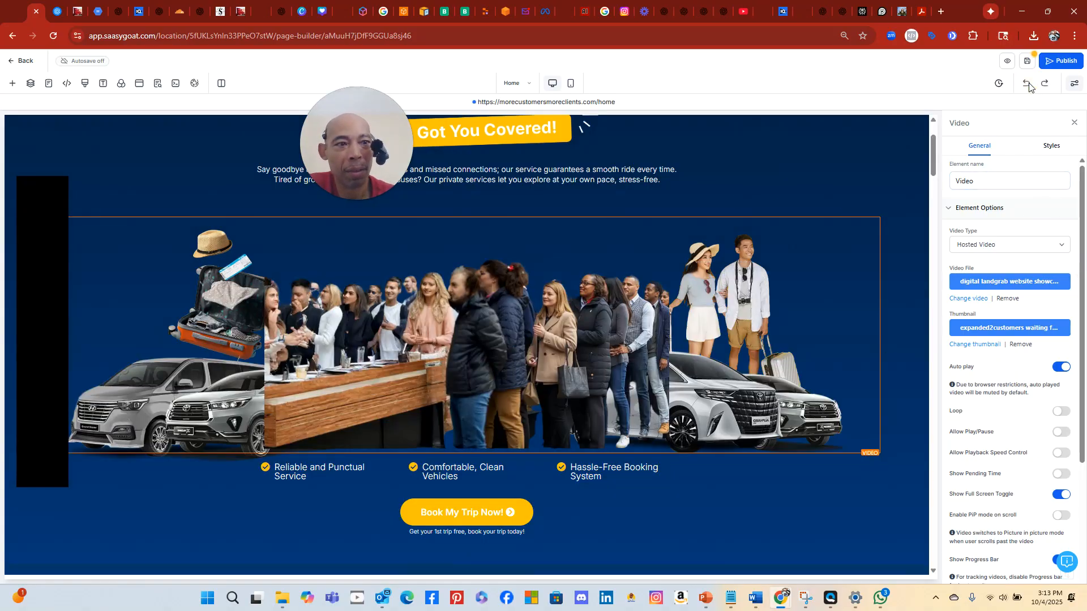
click(1054, 186)
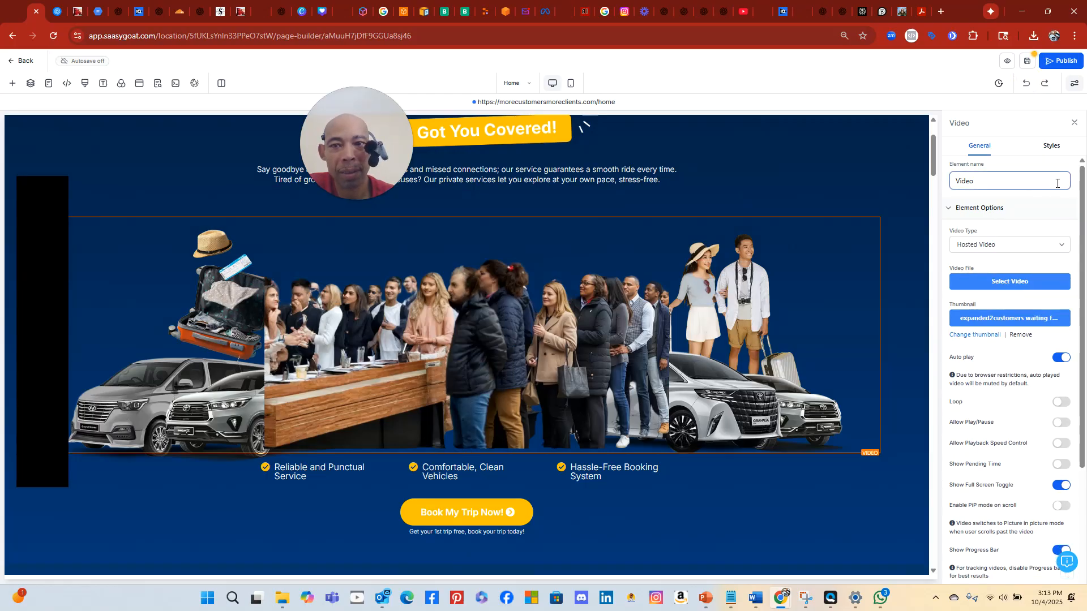
Undo once more to restore the businessman-in-car thumbnail, then reselect the hero video
click(1026, 85)
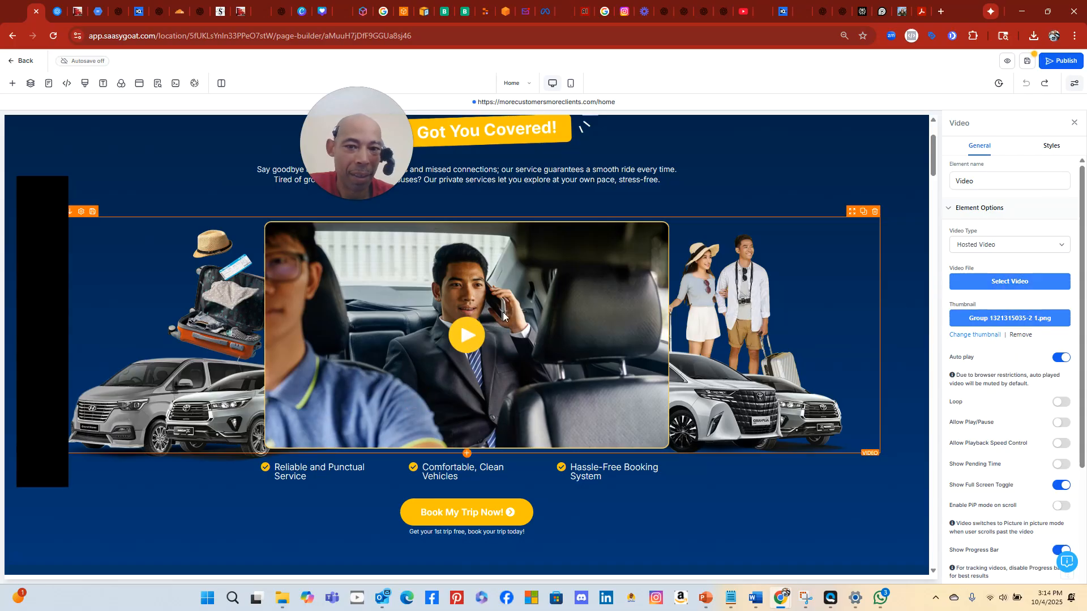
click(730, 204)
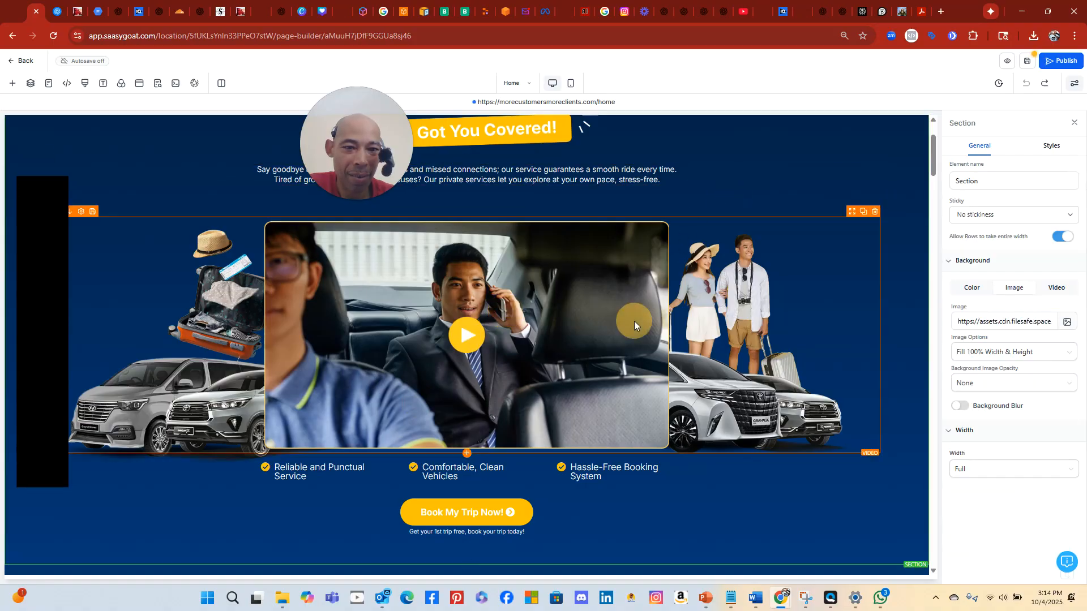
click(634, 321)
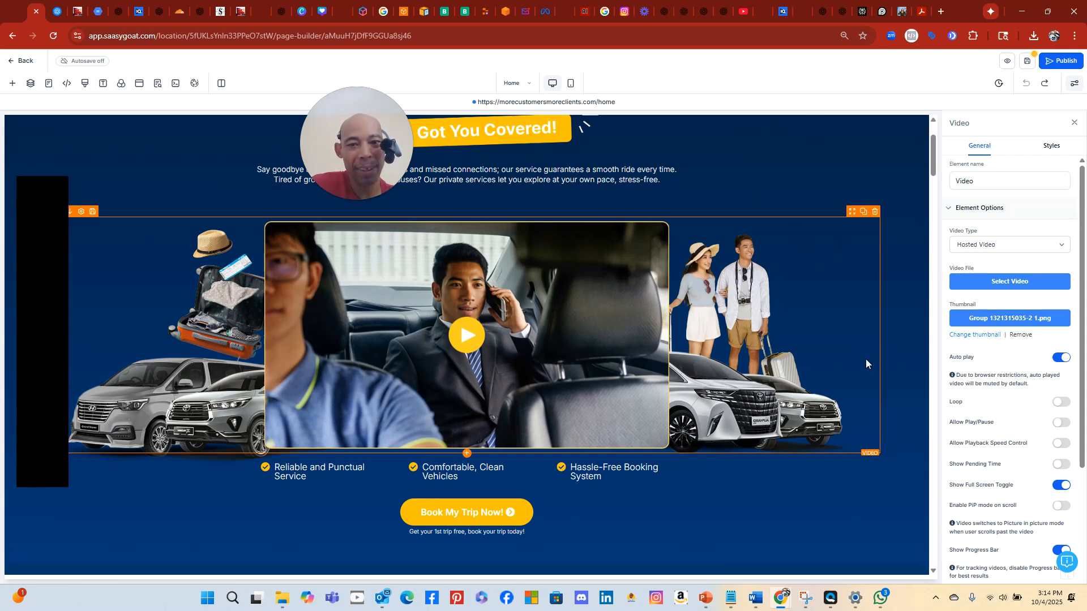
Assign the digital landgrab website video from Media Storage as the hero video's file
click(1020, 281)
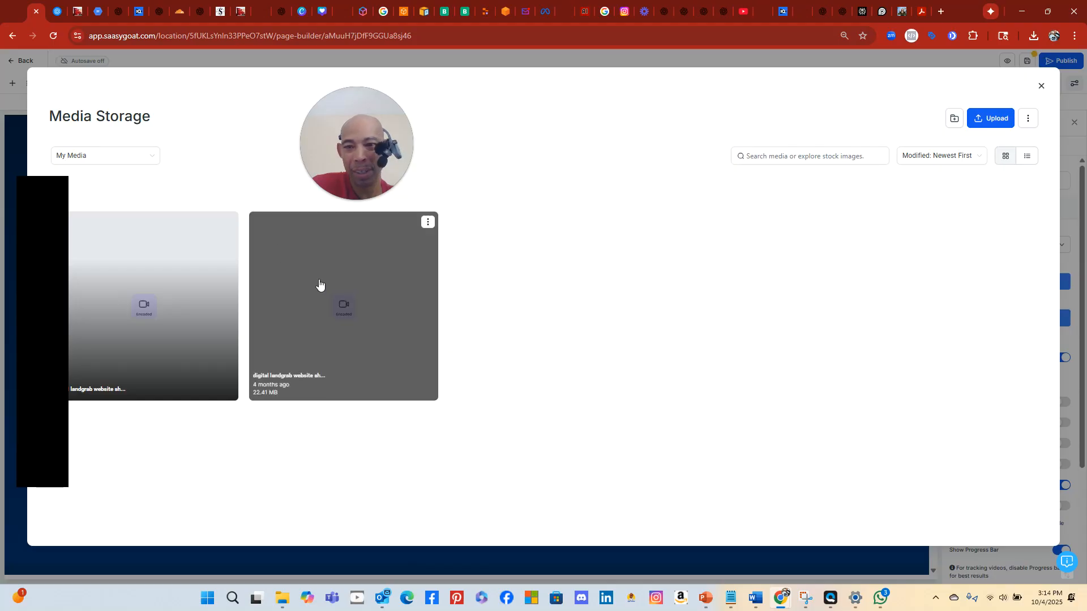
click(339, 317)
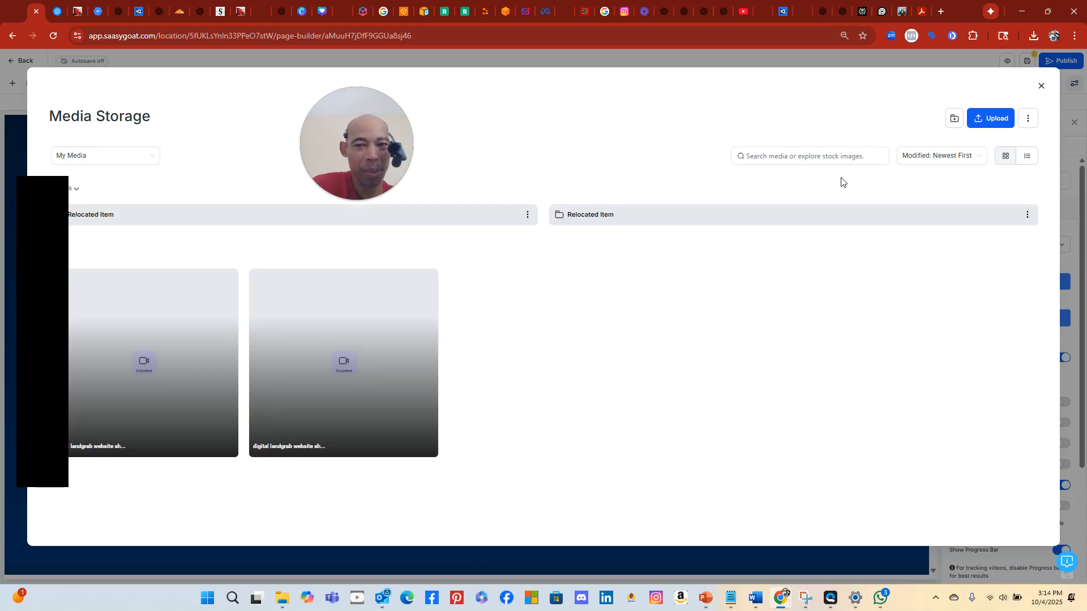
click(352, 277)
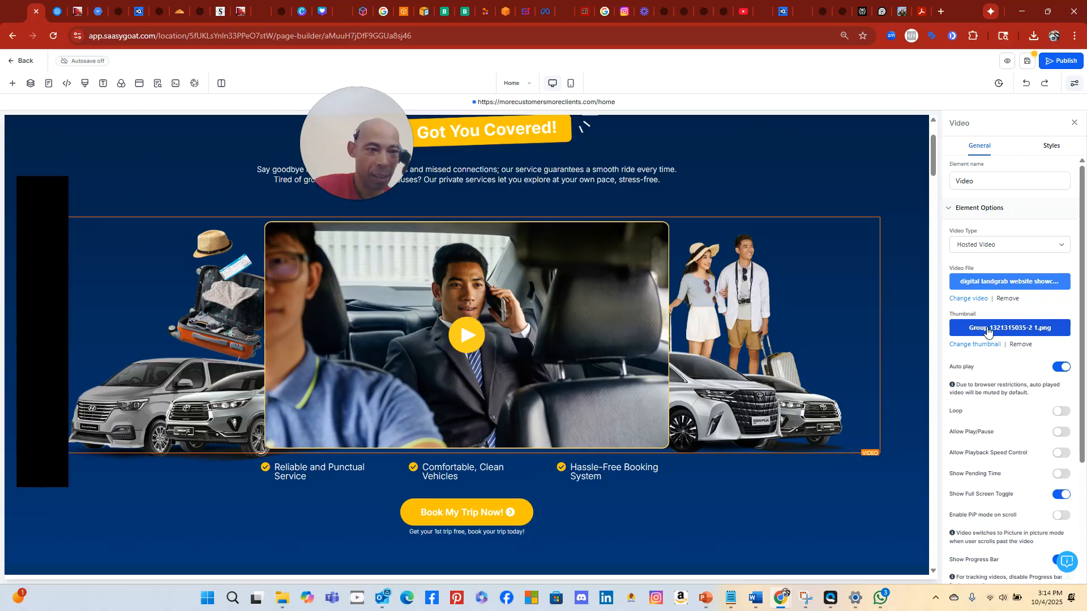
click(1001, 247)
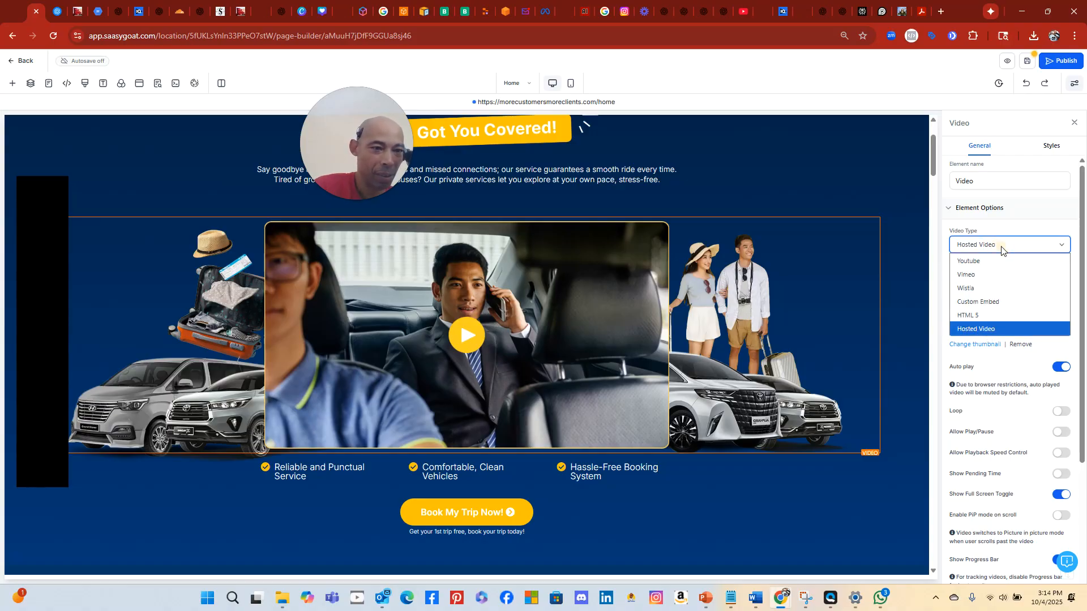
click(1012, 330)
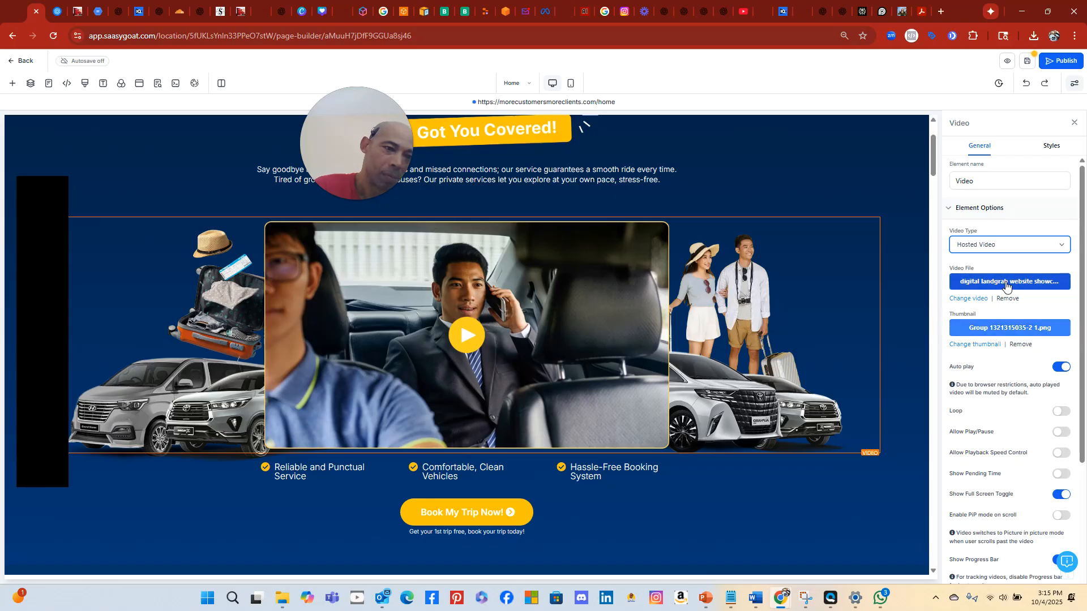
click(471, 346)
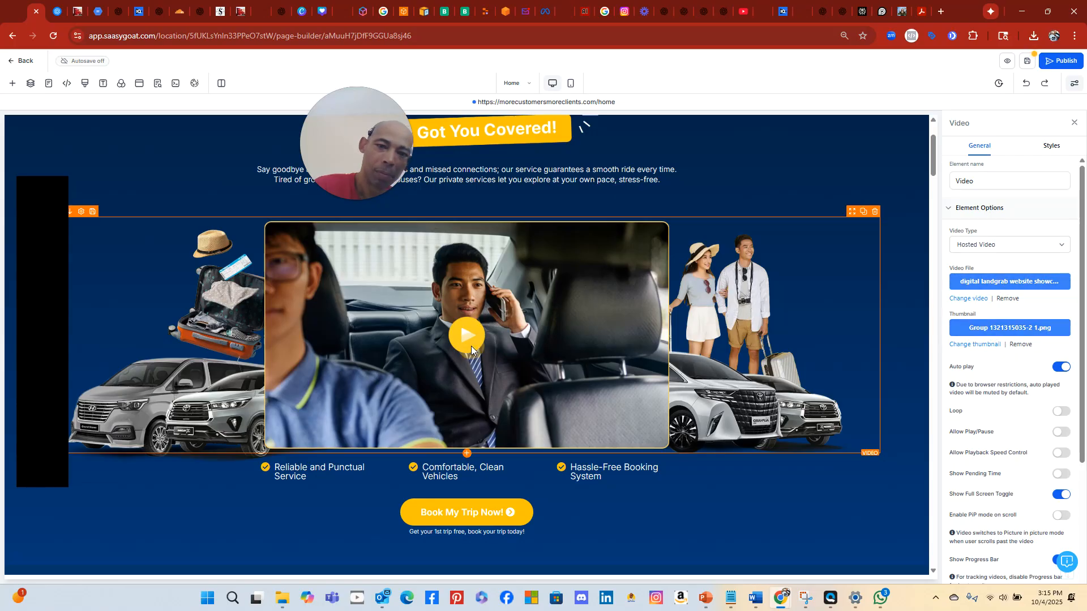
click(1053, 283)
click(143, 380)
click(138, 369)
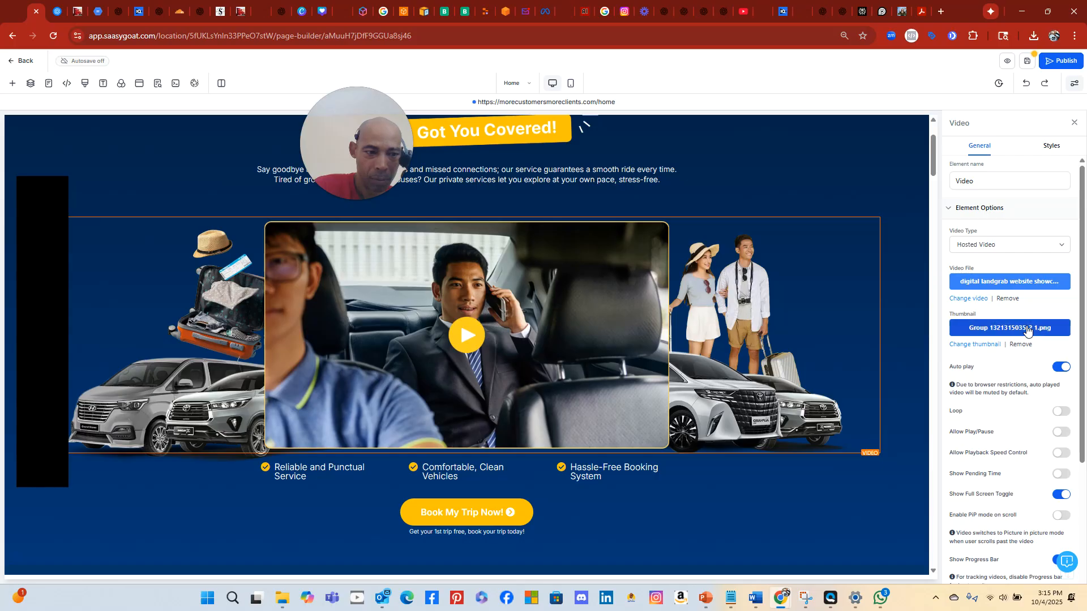
scroll(1035, 340, down, 3)
scroll(1041, 339, up, 3)
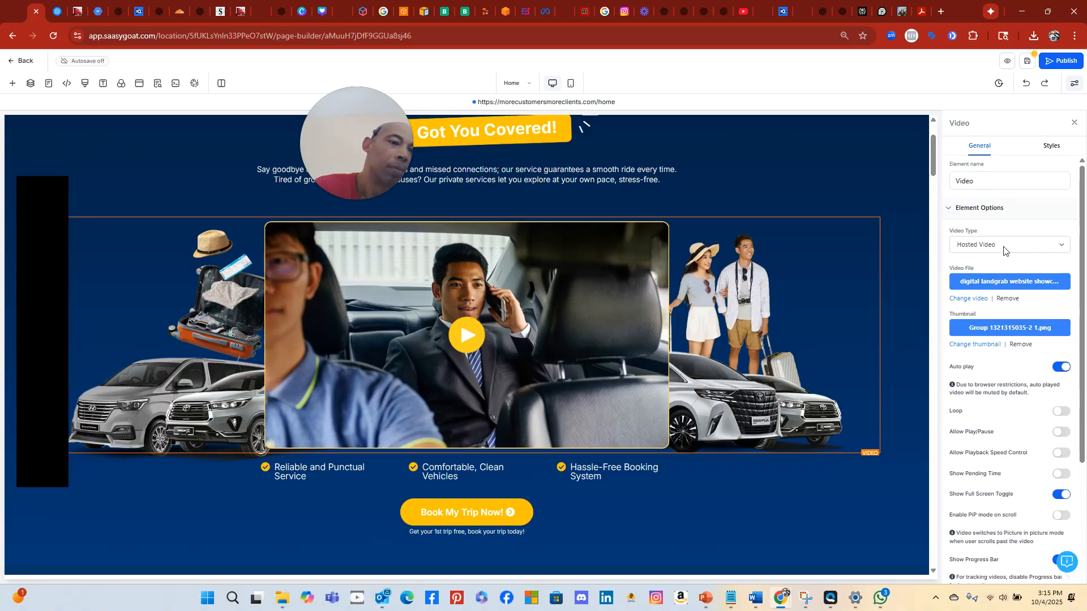
click(1003, 247)
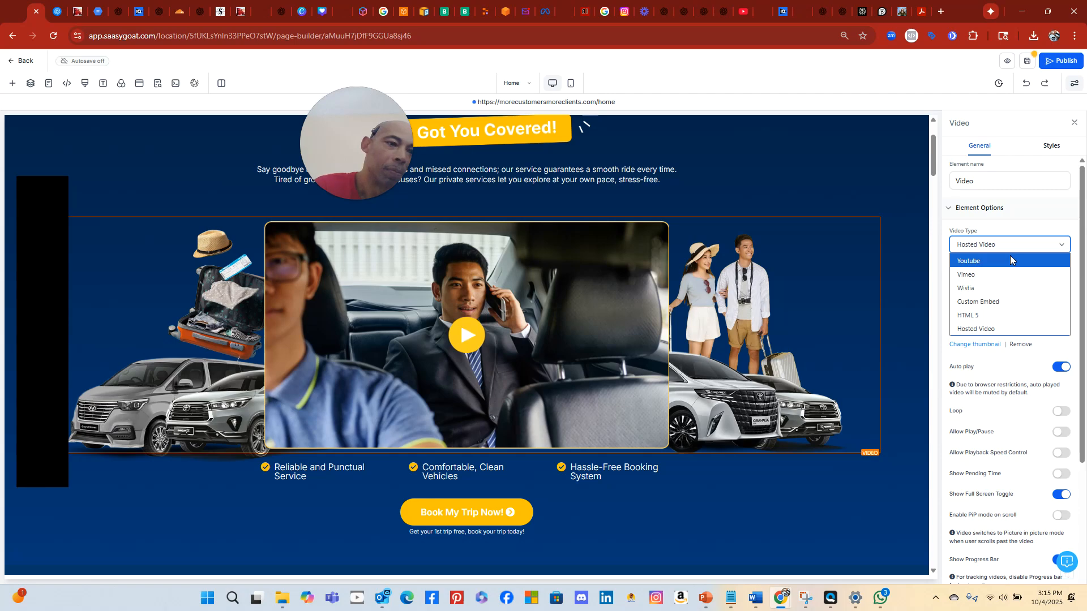
click(1010, 259)
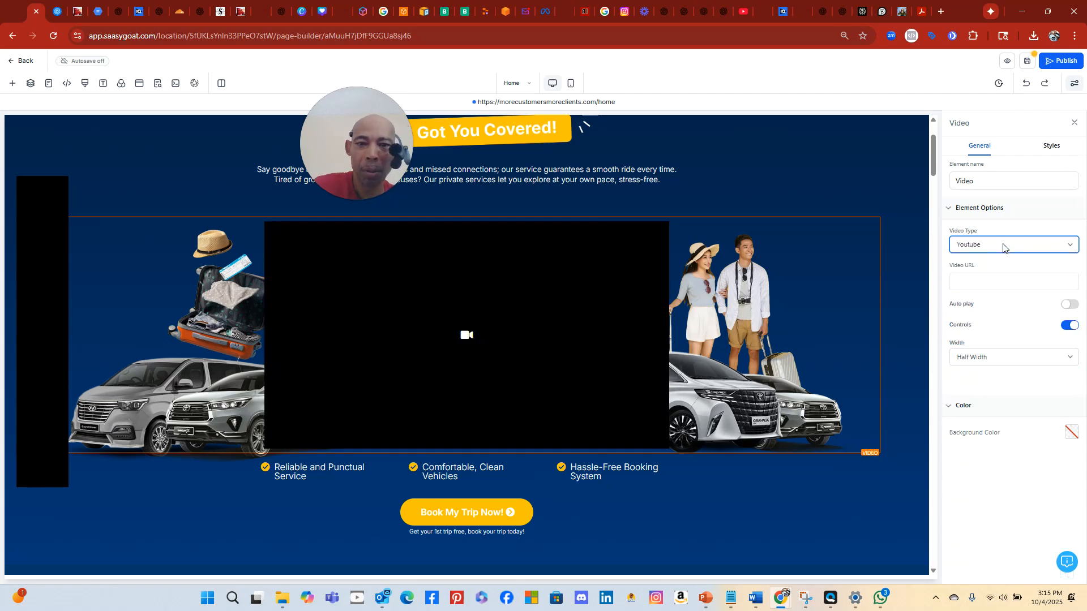
click(463, 338)
click(1024, 246)
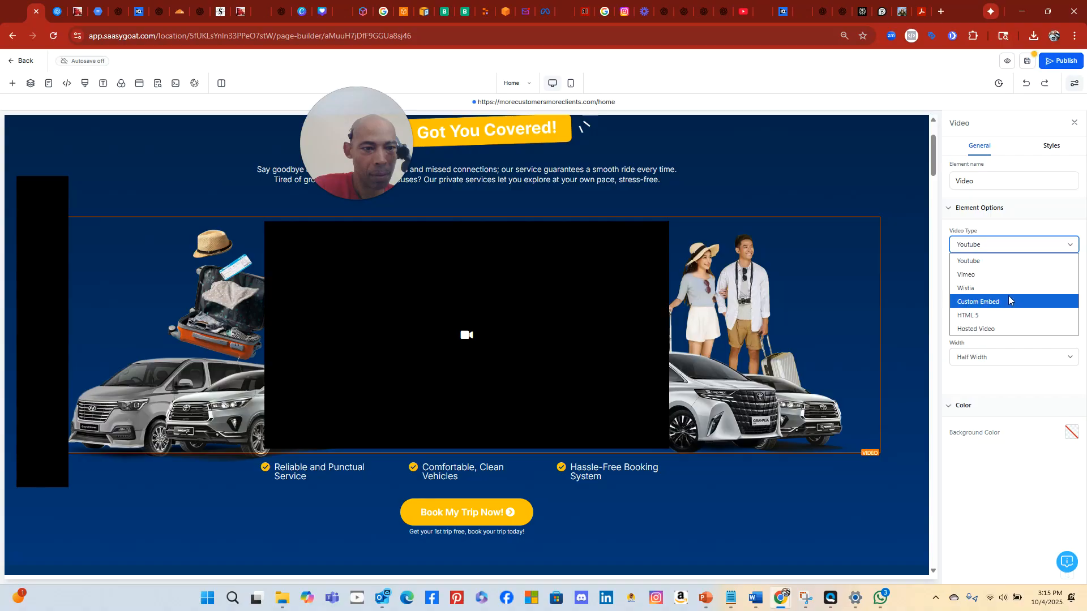
click(1009, 301)
click(1013, 245)
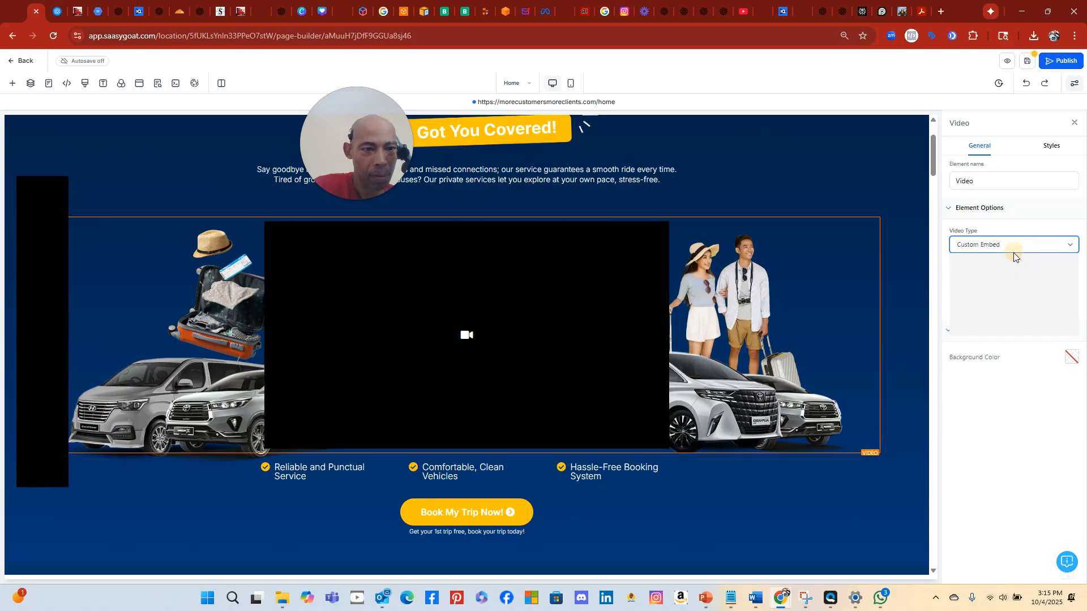
click(1004, 330)
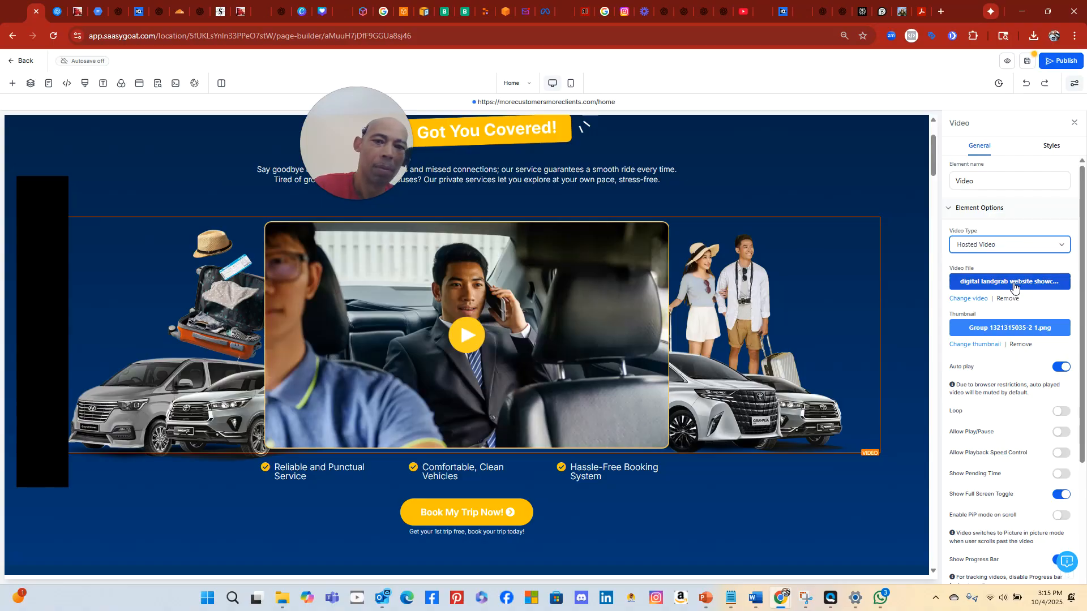
Copy the landgrab video's link from Media Storage, then choose to change the hero video's file
click(1014, 283)
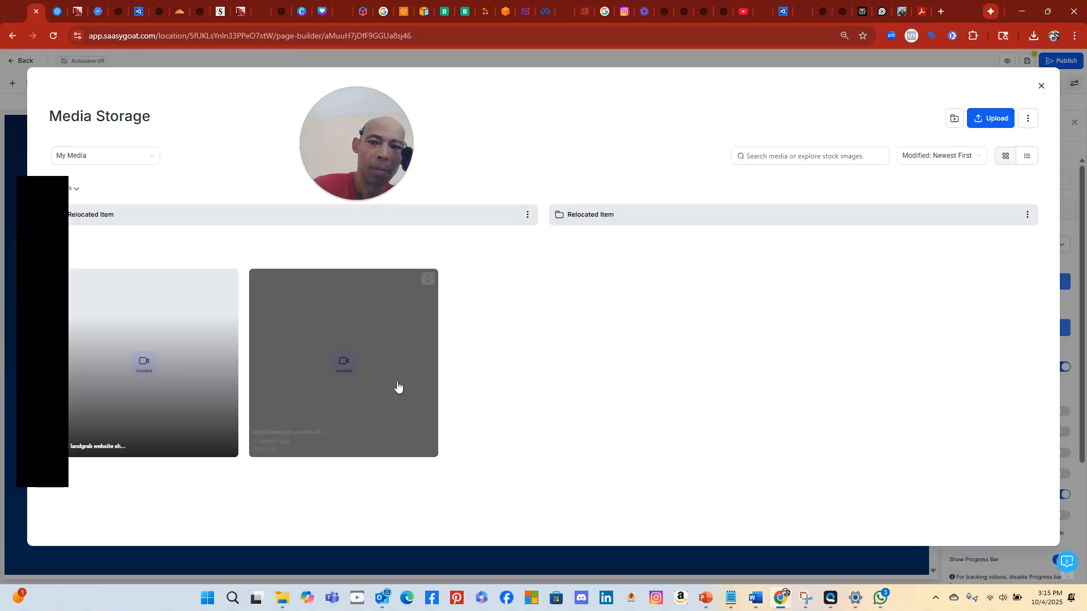
click(428, 278)
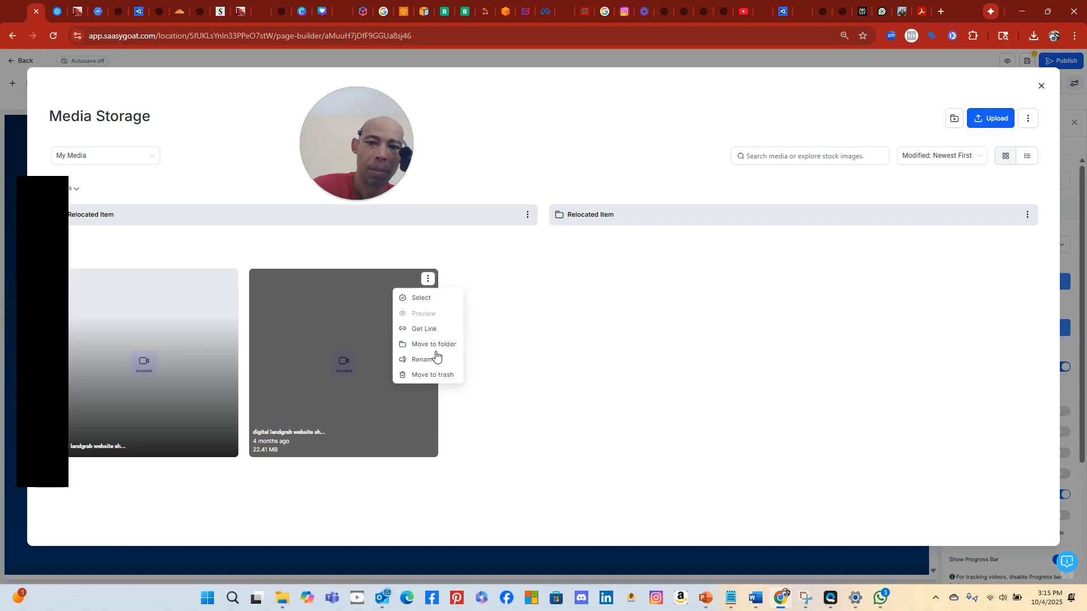
click(425, 328)
click(1042, 86)
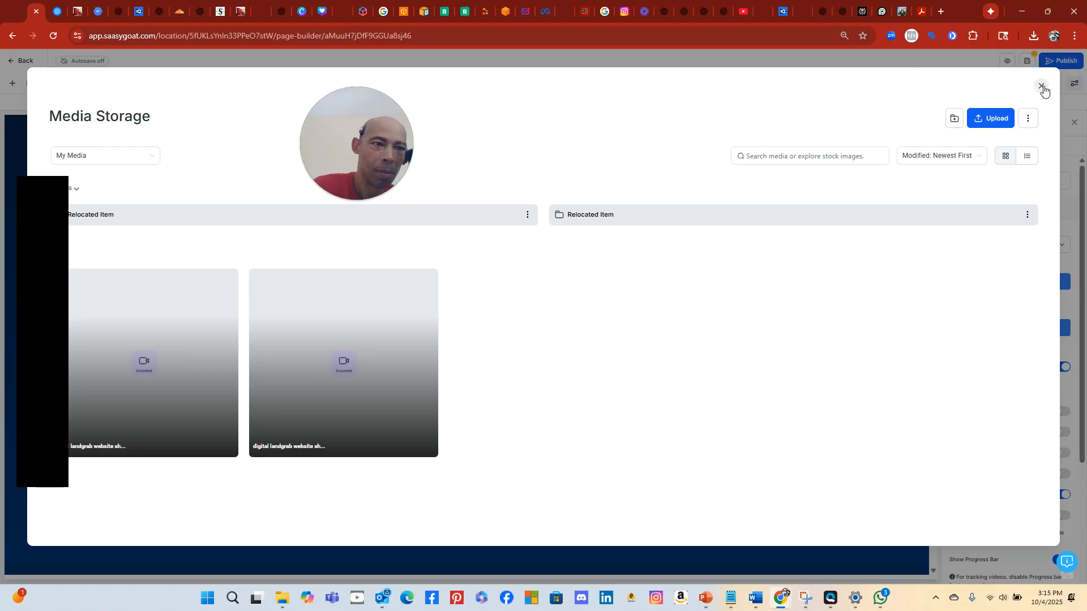
click(1041, 88)
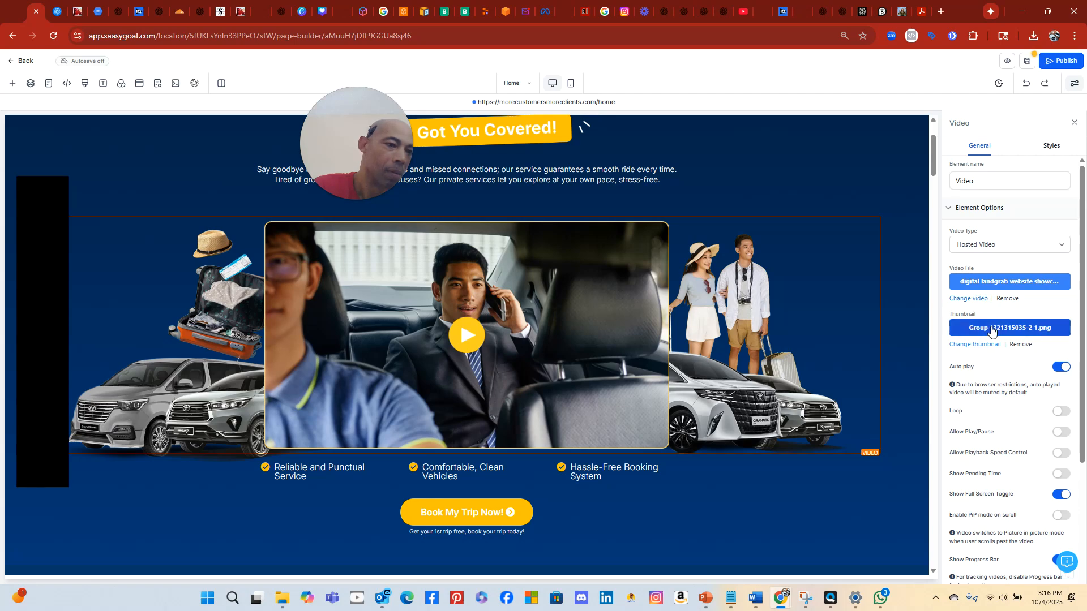
click(979, 302)
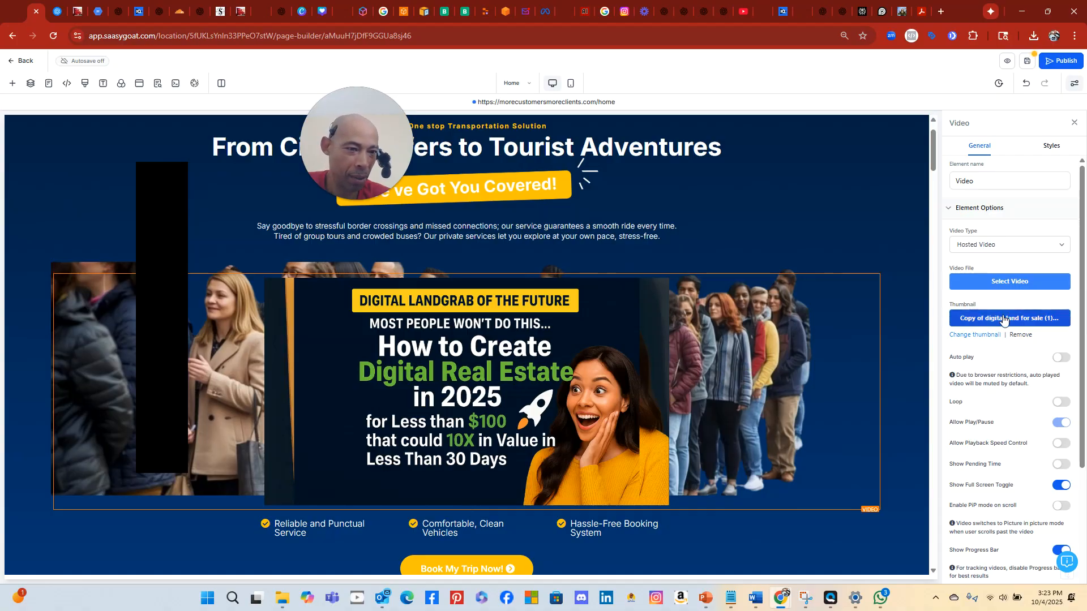
Set the hero video's row background to the expanded2customers crowd image
click(841, 264)
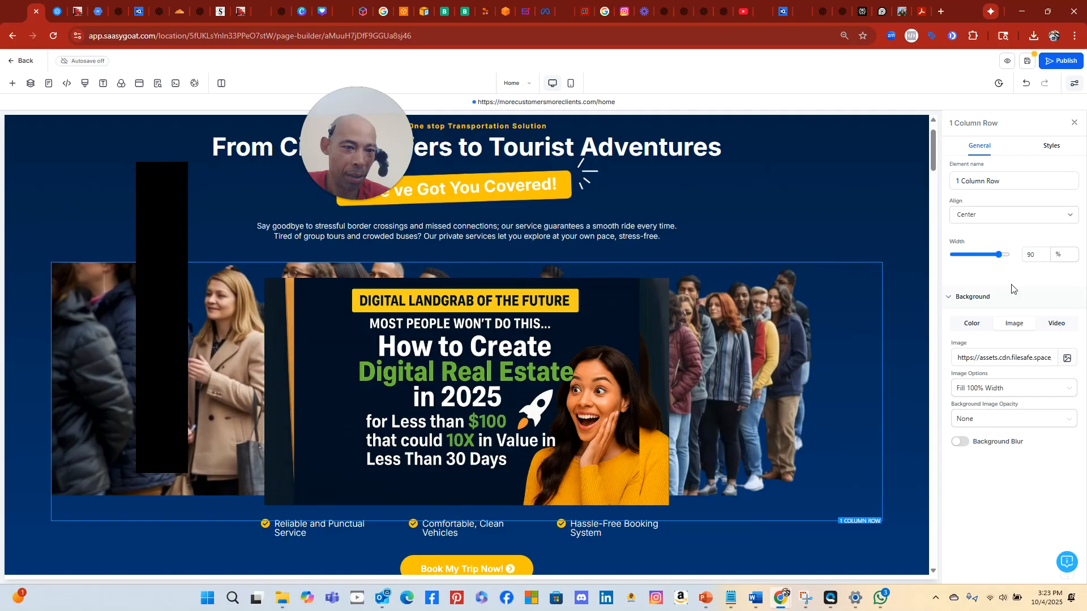
click(1069, 359)
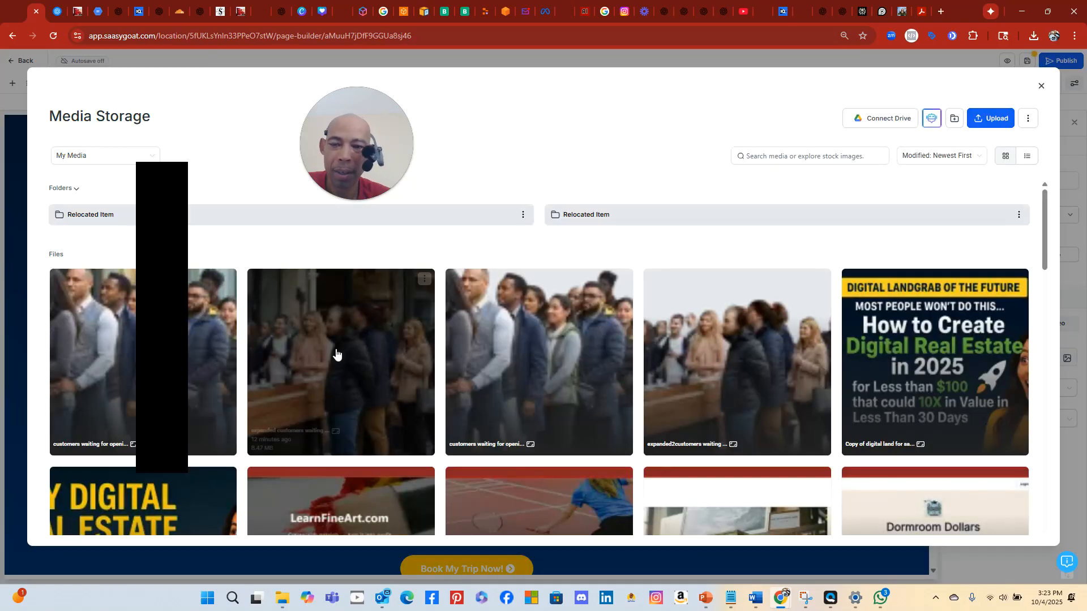
click(724, 358)
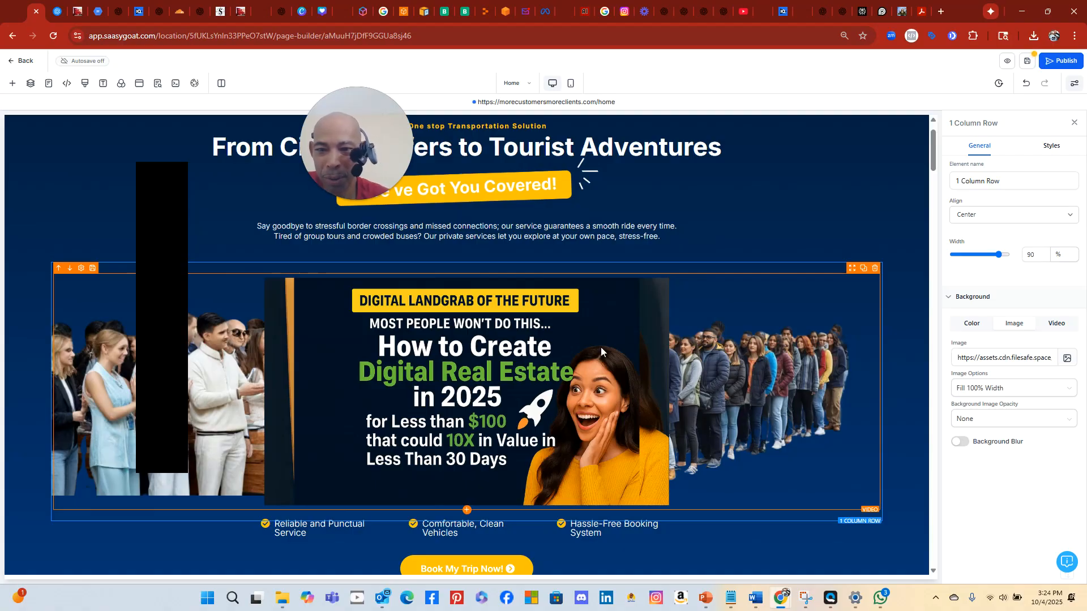
click(597, 361)
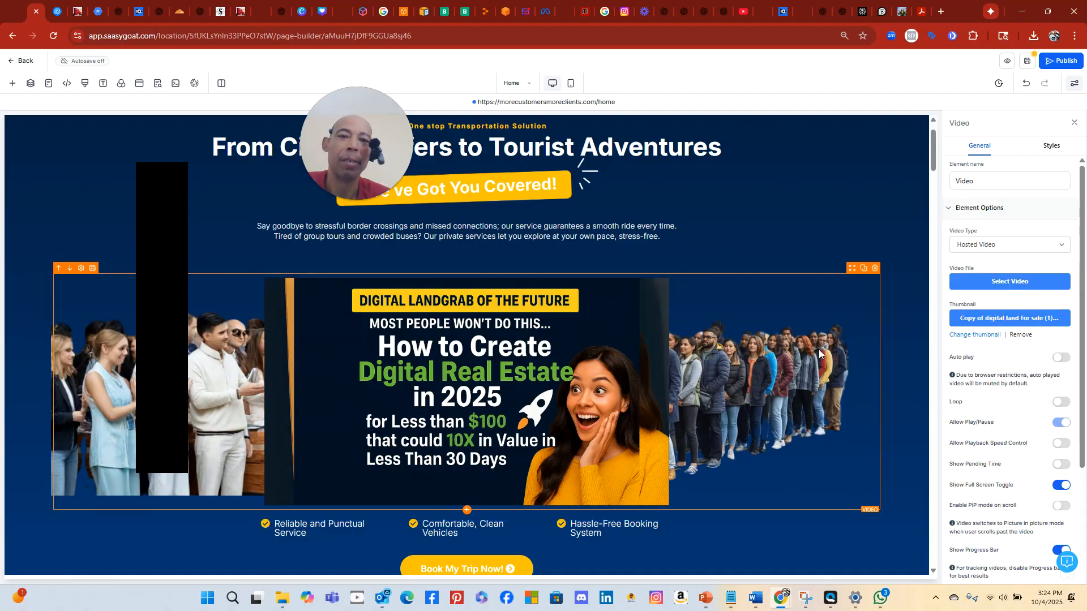
scroll(447, 219, down, 6)
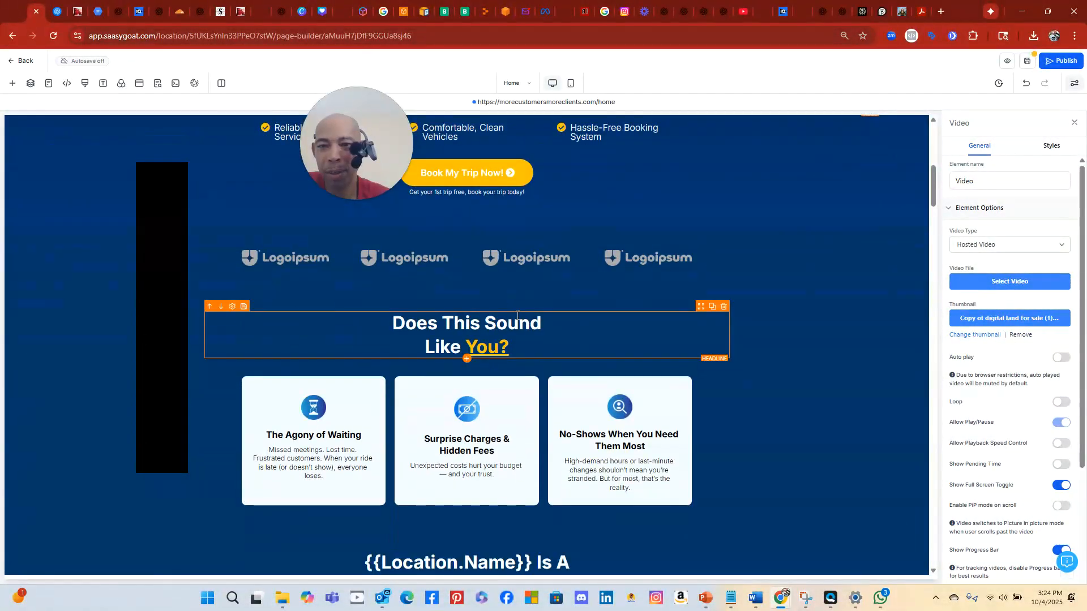
scroll(746, 266, up, 4)
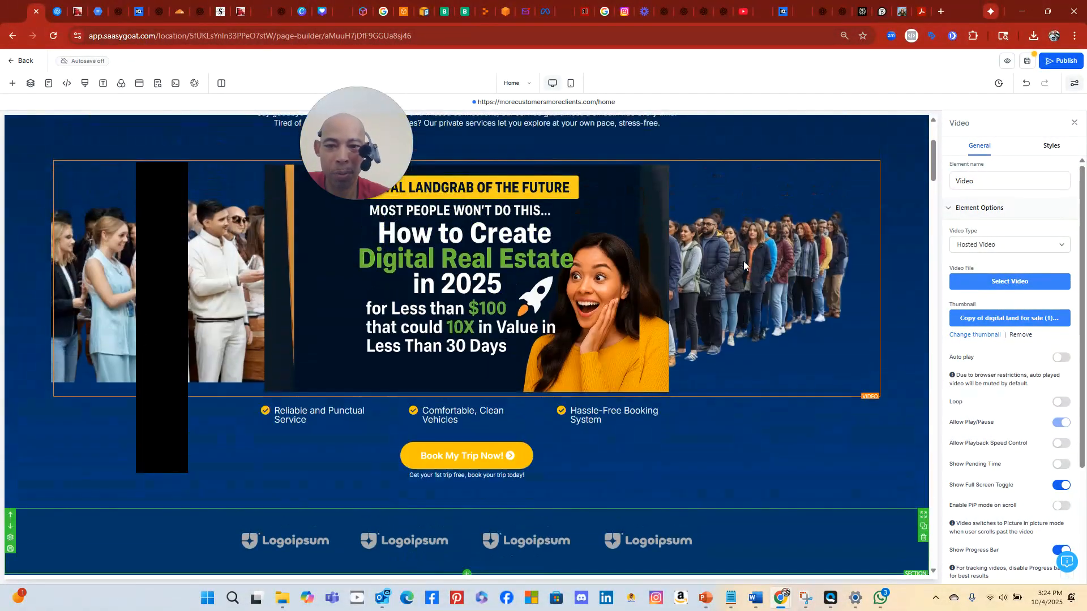
scroll(742, 260, down, 5)
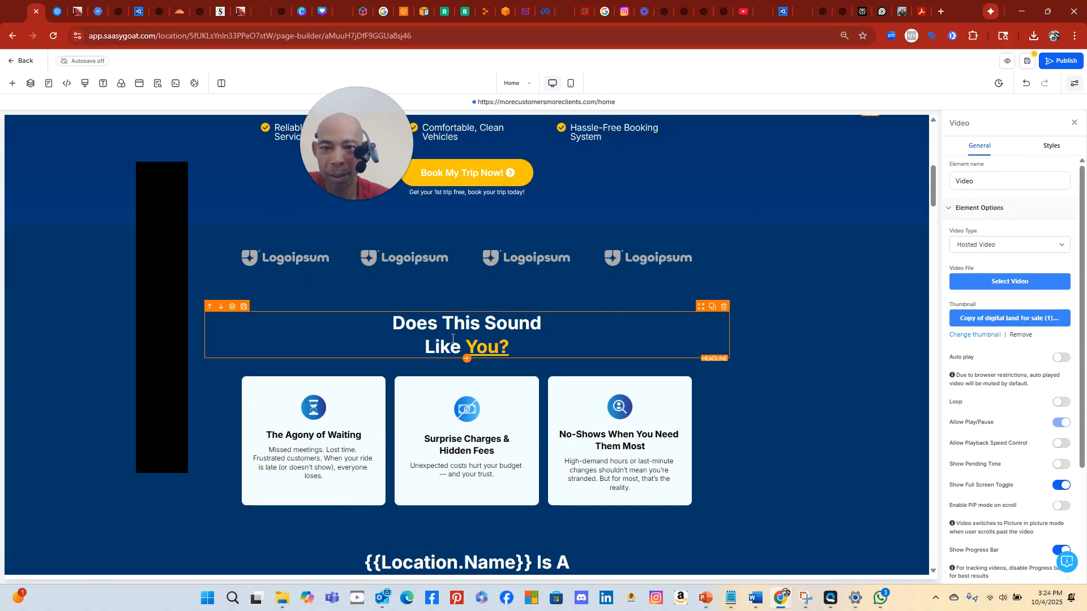
scroll(451, 340, up, 8)
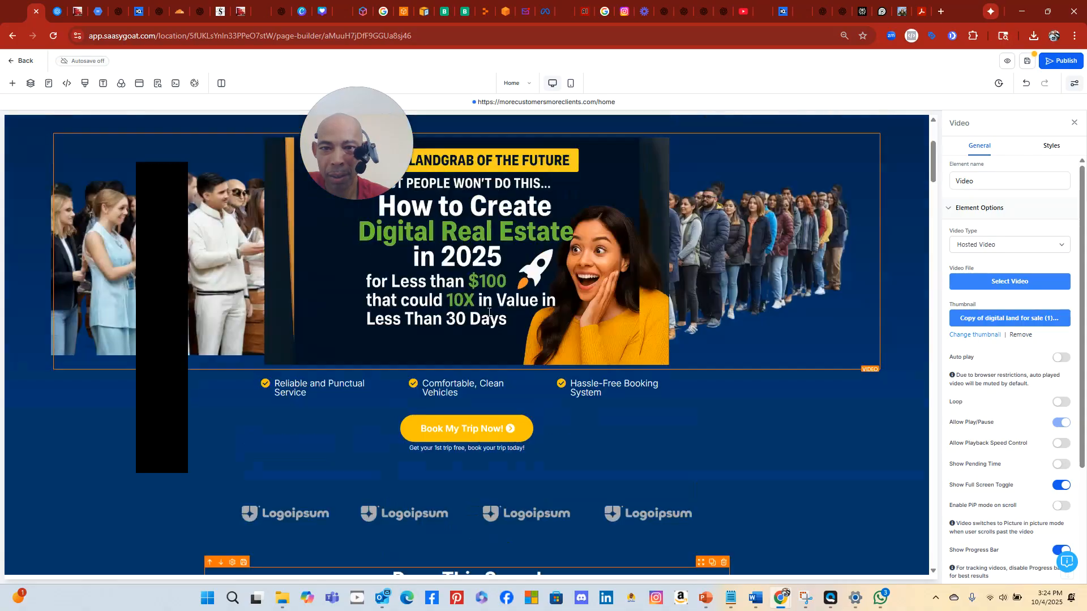
scroll(490, 308, down, 7)
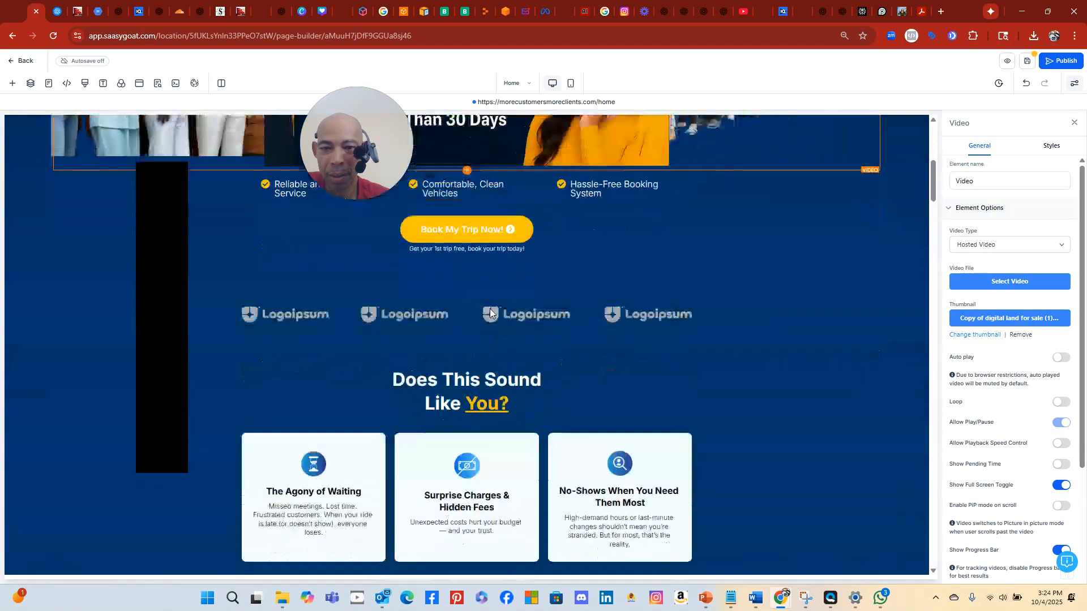
click(541, 379)
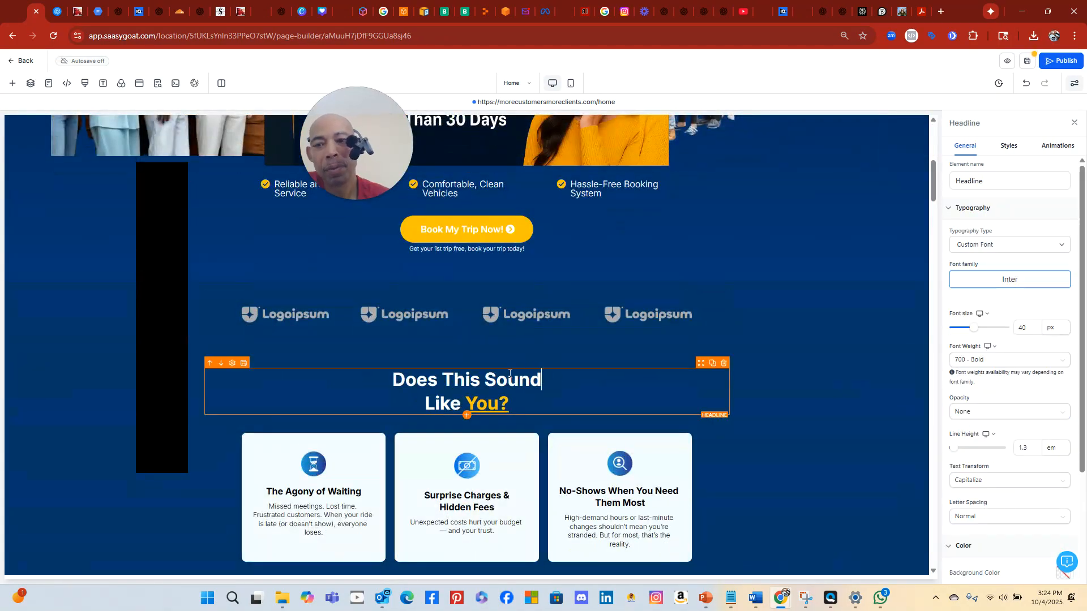
Delete the Does This Sound Like You? headline
click(211, 366)
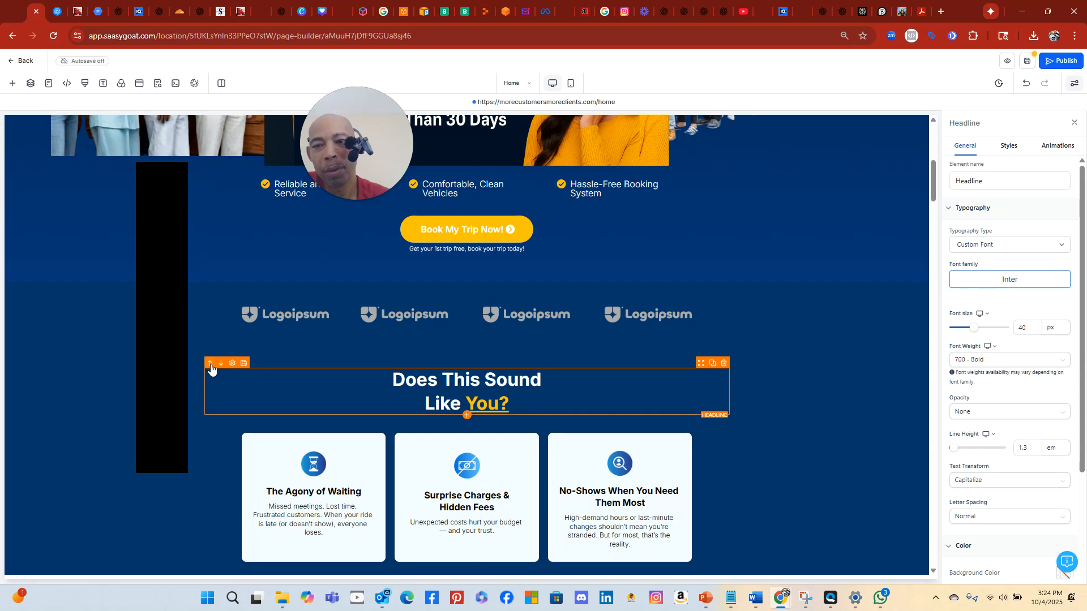
click(211, 367)
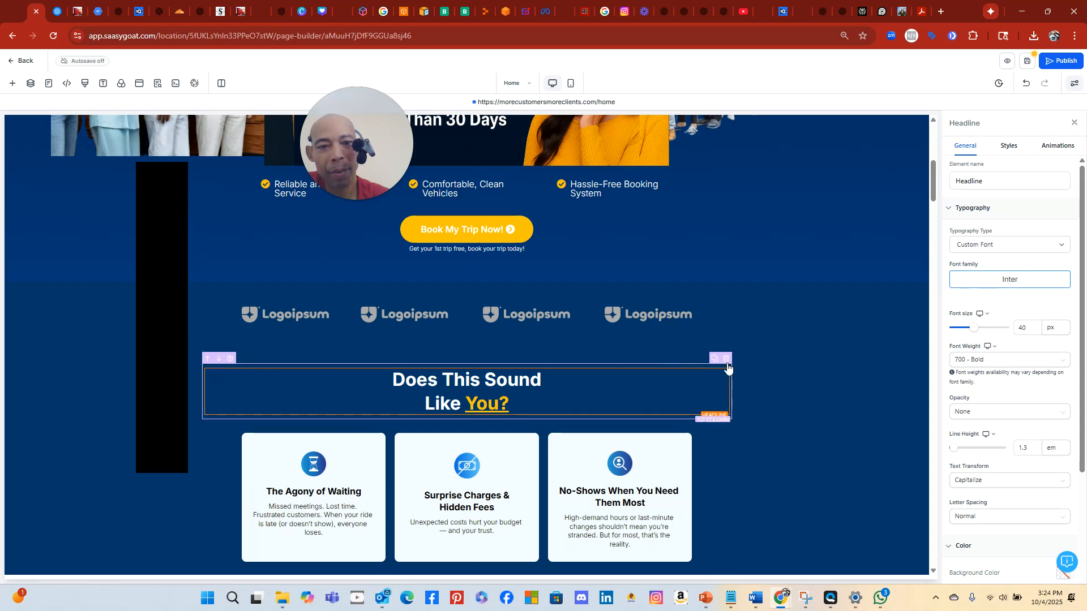
click(726, 359)
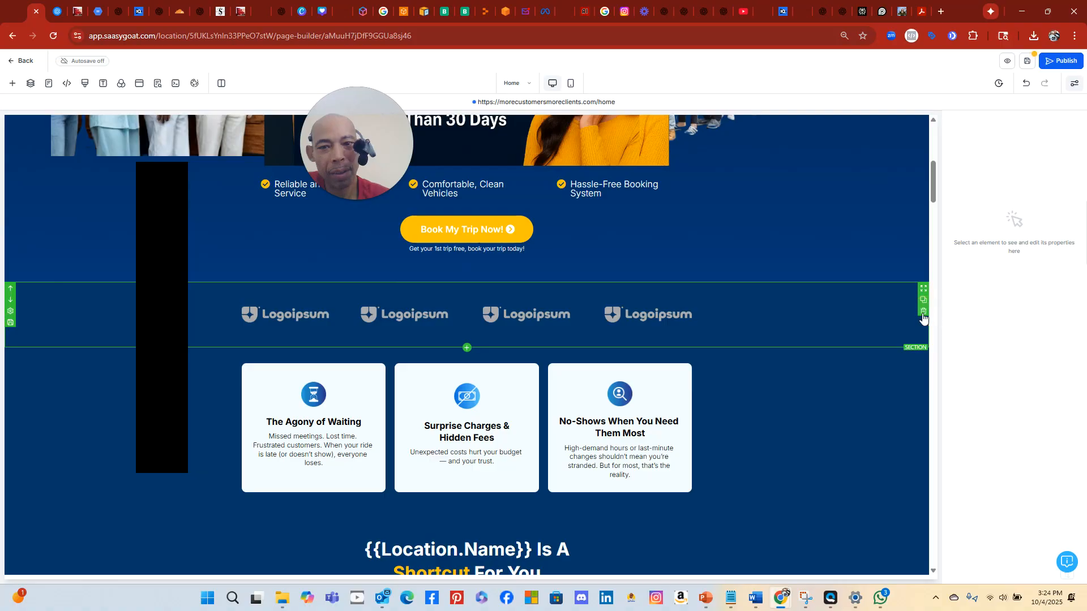
Delete the logo strip, pain-point cards and Location.Name Shortcut sections
click(923, 311)
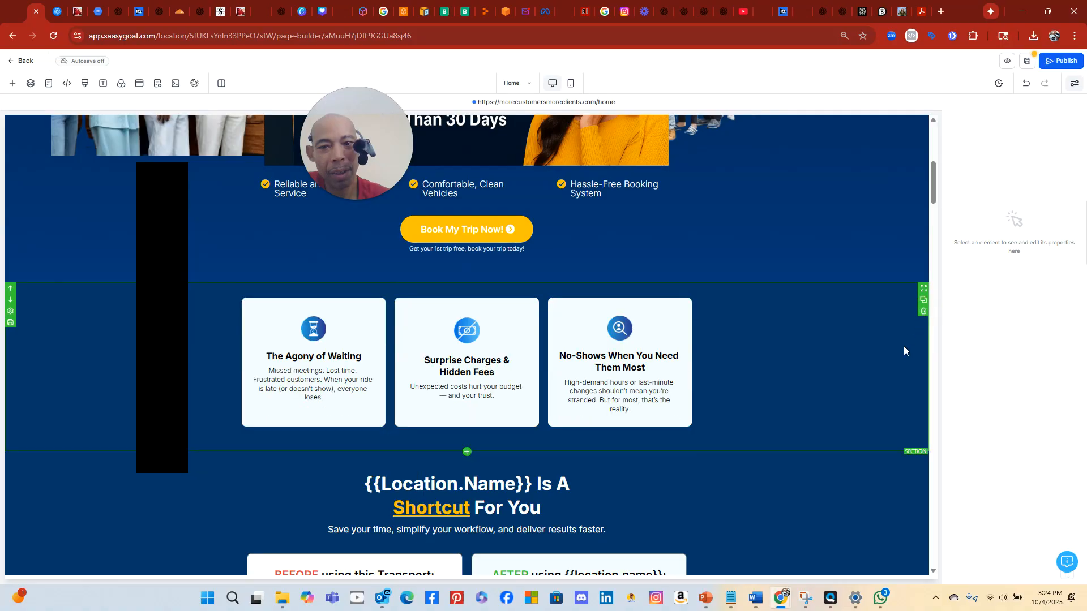
click(923, 312)
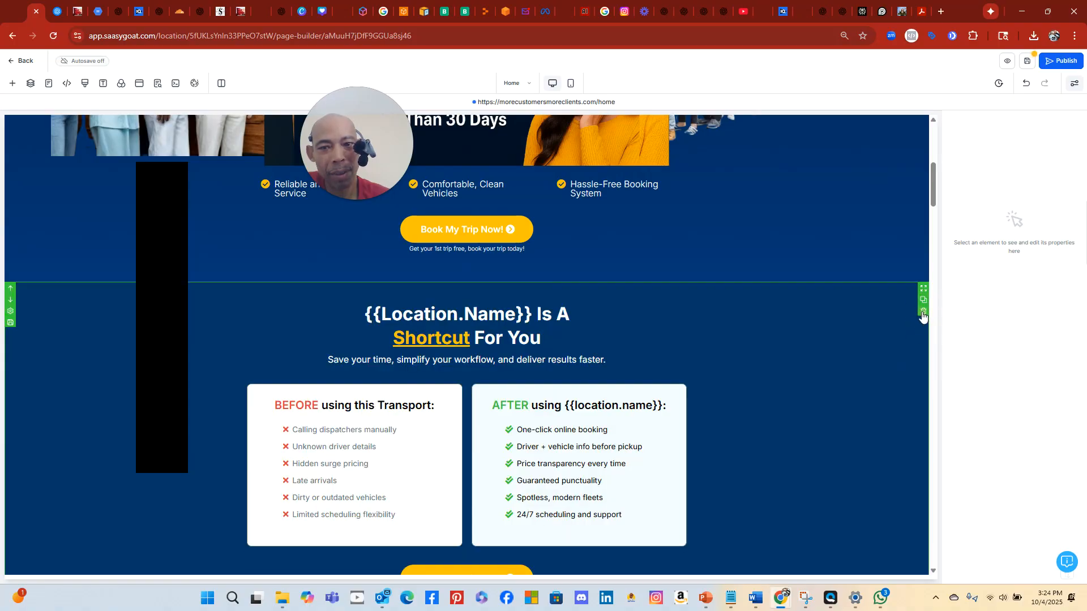
click(923, 311)
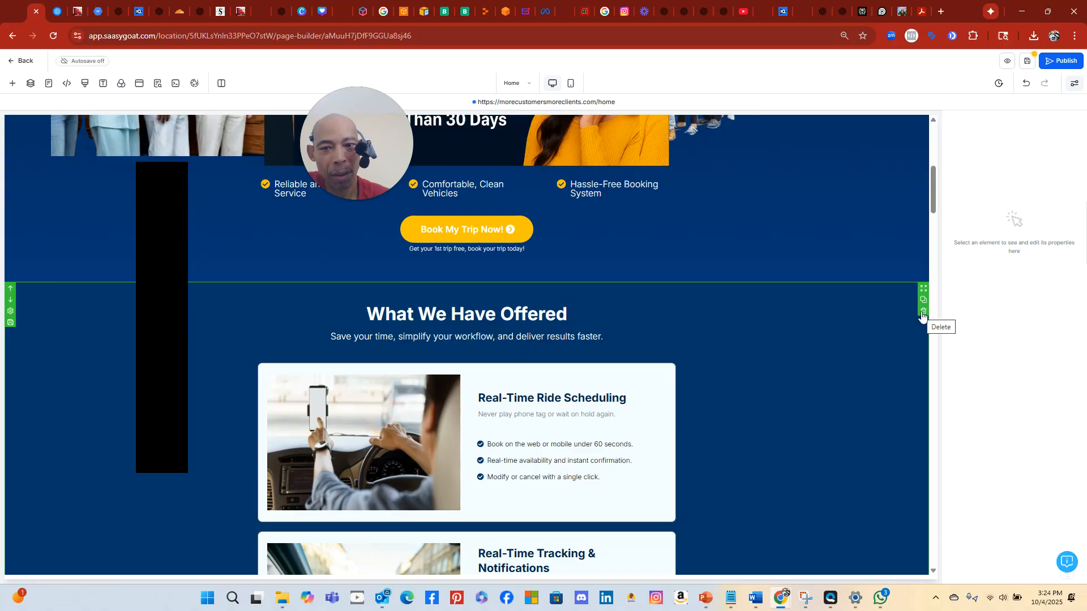
scroll(860, 333, down, 15)
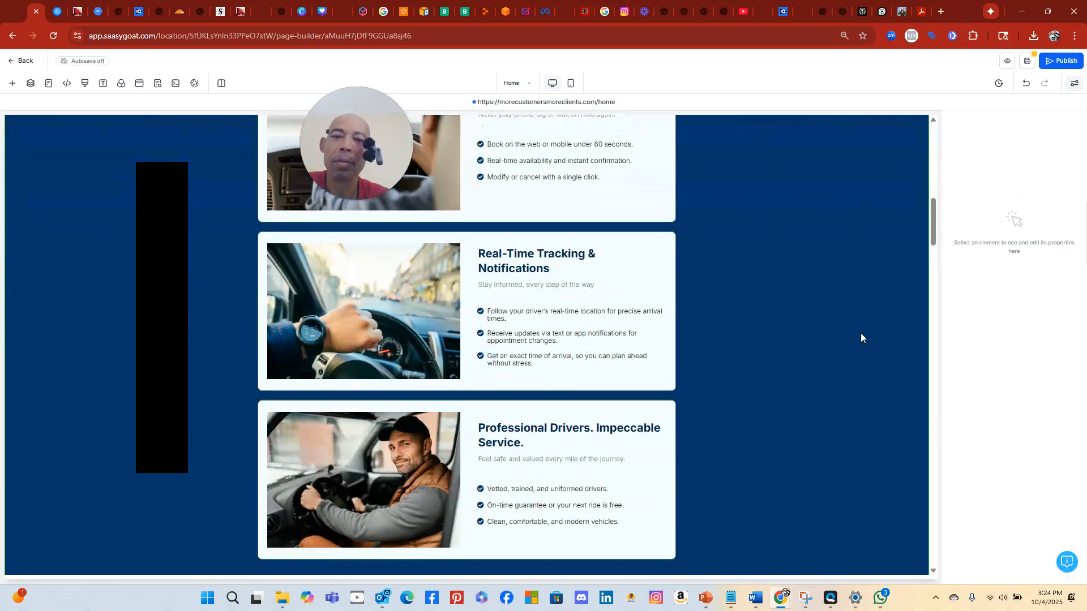
scroll(857, 332, down, 1)
scroll(858, 326, up, 10)
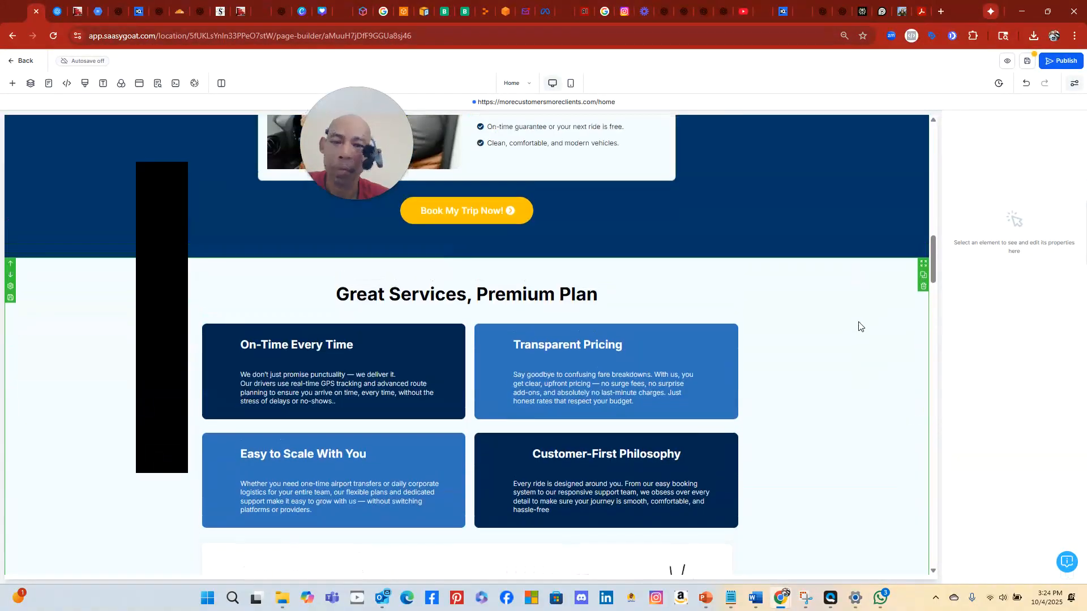
scroll(858, 319, down, 5)
scroll(861, 319, up, 12)
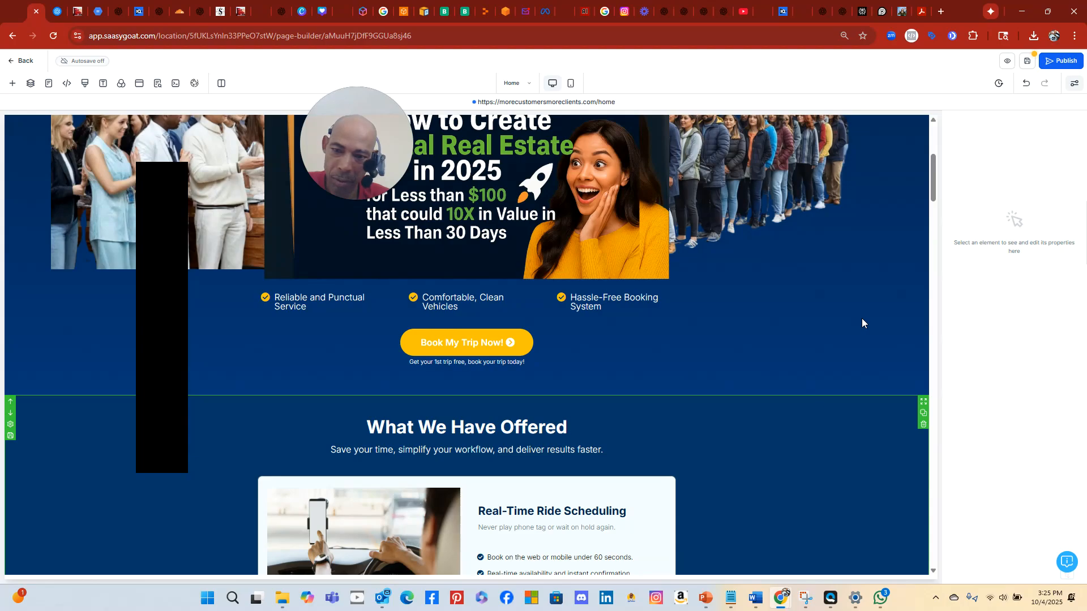
scroll(862, 319, up, 5)
scroll(861, 319, down, 4)
scroll(861, 323, down, 15)
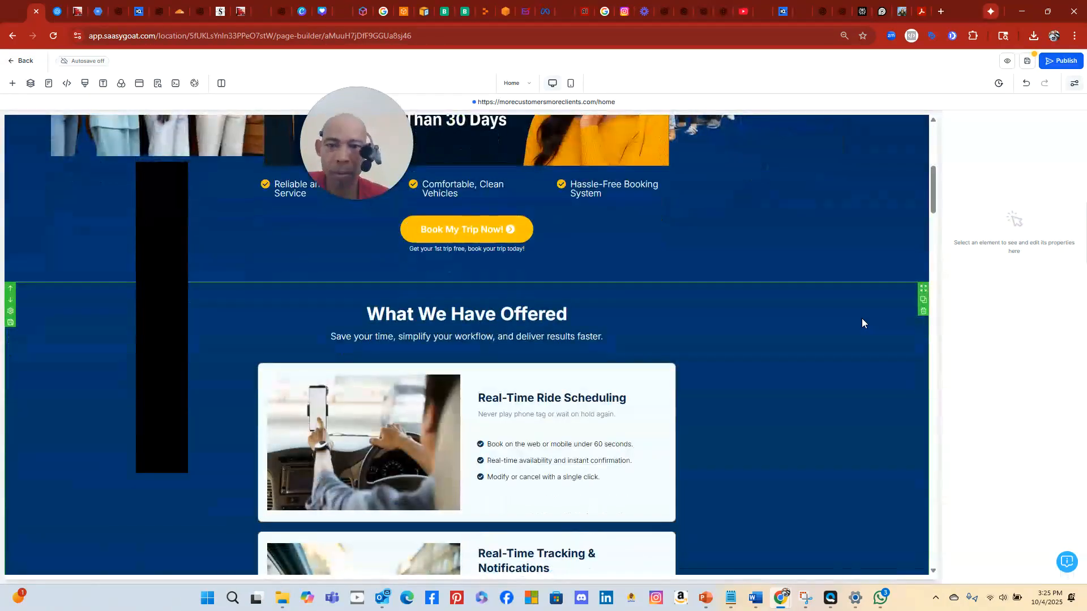
scroll(862, 321, down, 2)
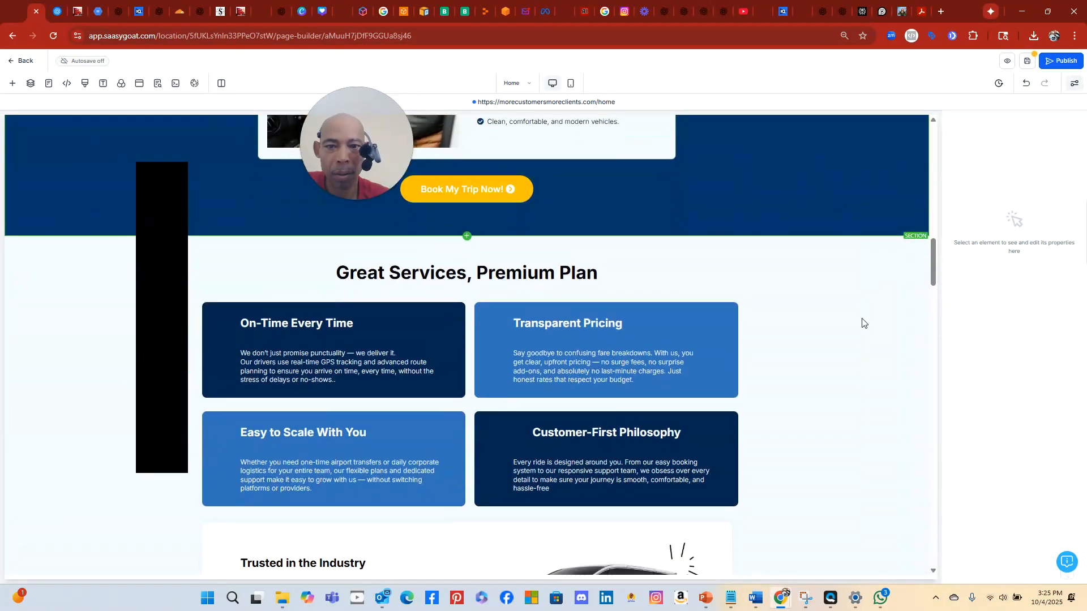
mouse_move(924, 229)
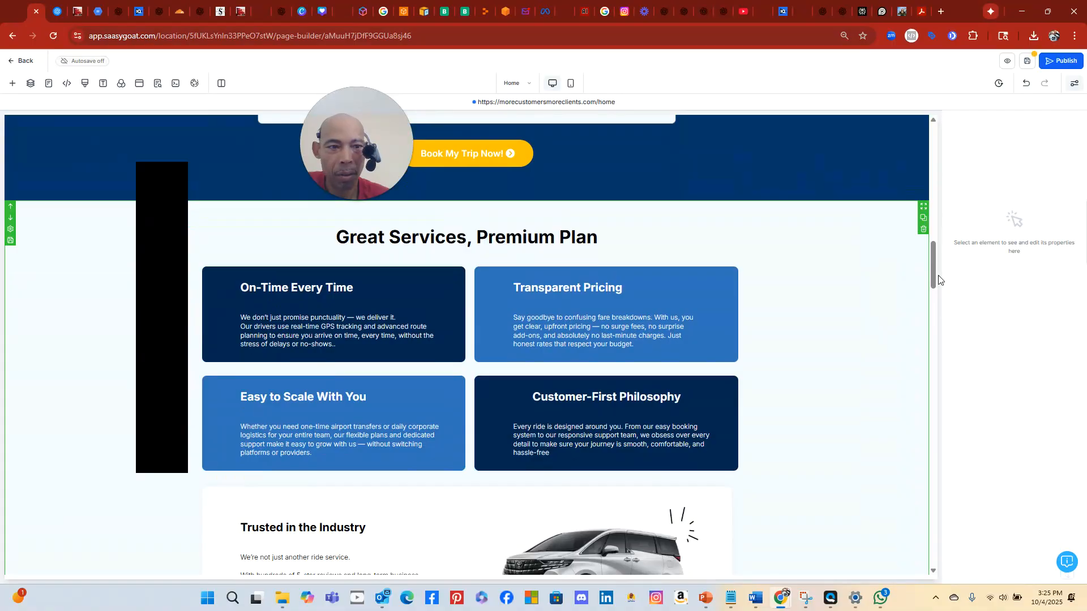
Delete the Great Services, Premium Plan section
click(924, 229)
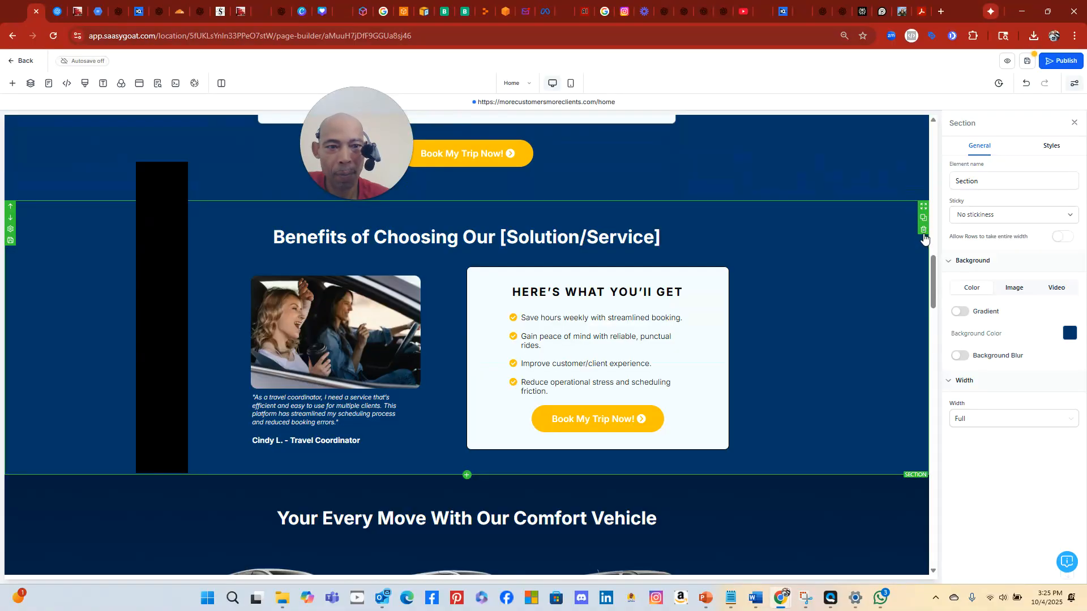
scroll(882, 334, down, 7)
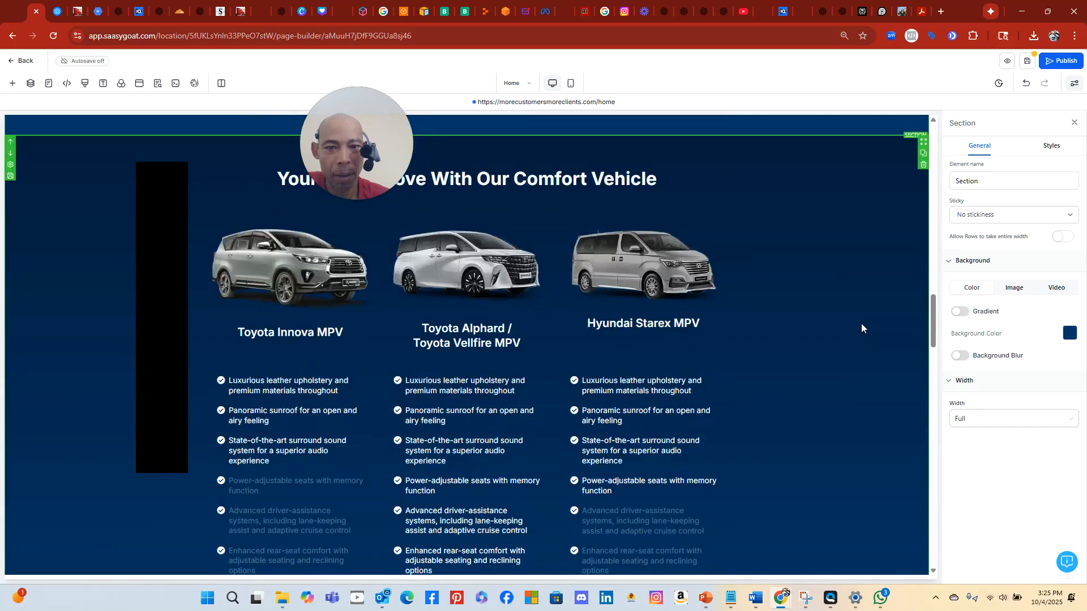
scroll(862, 328, down, 5)
scroll(861, 322, down, 6)
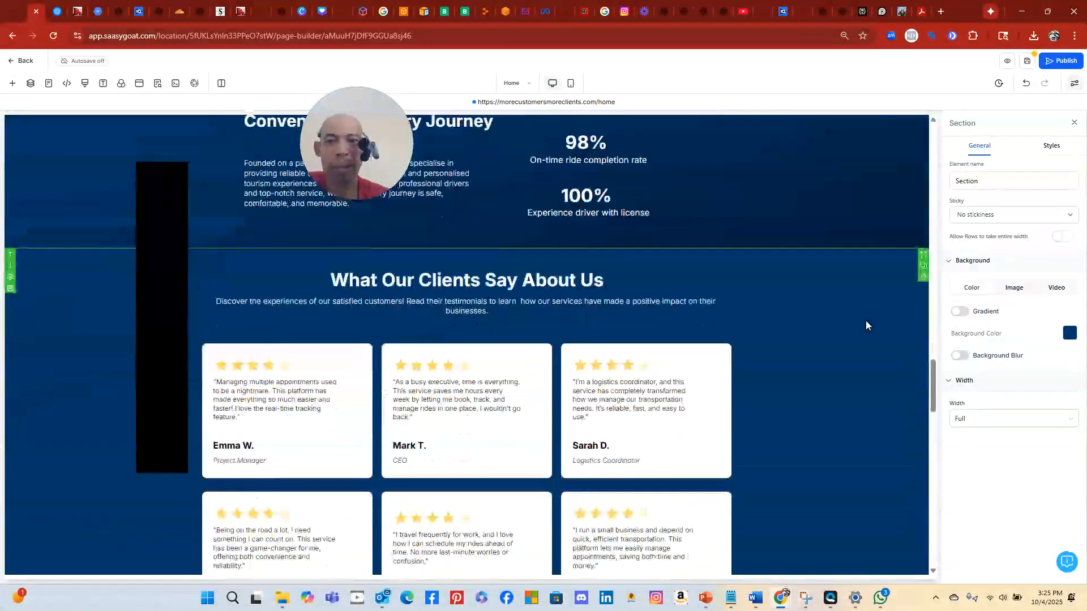
scroll(865, 320, down, 4)
scroll(865, 321, up, 3)
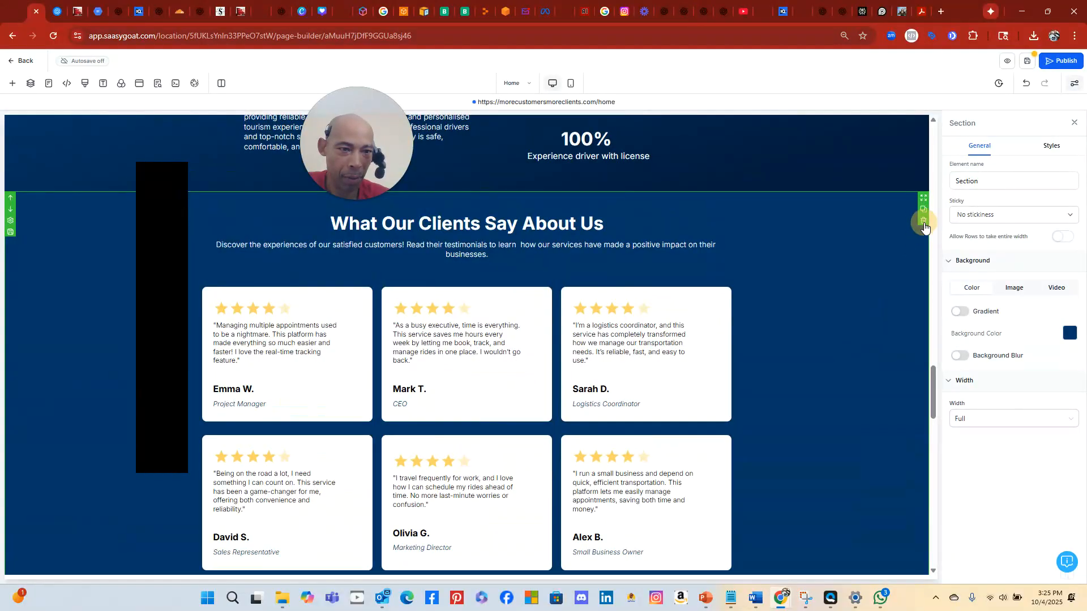
Restore the accidentally deleted testimonials and delete the Where Comfort Meets Convenience section
click(924, 221)
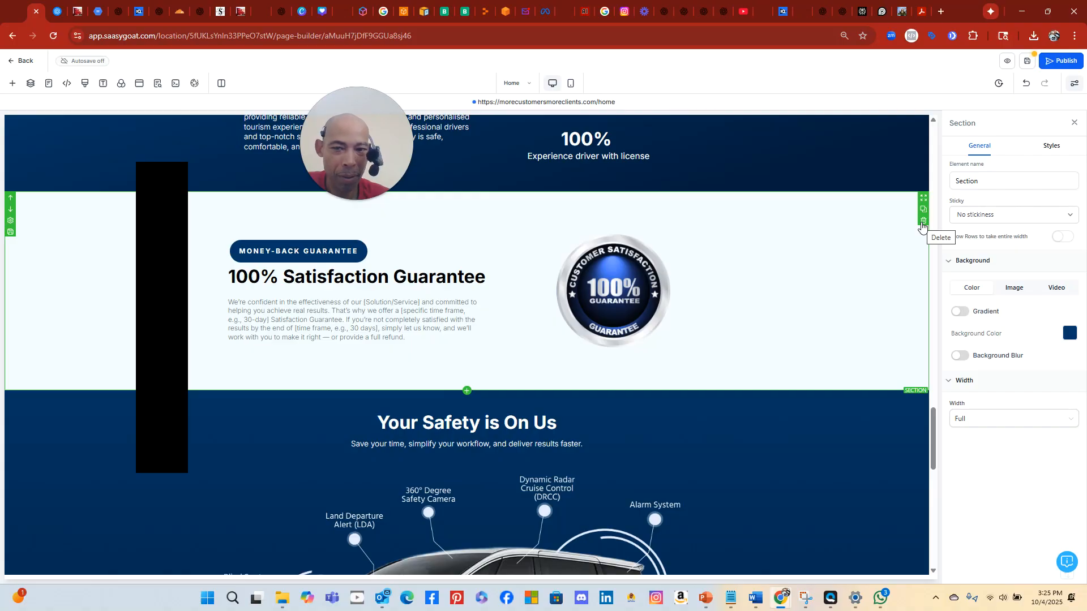
scroll(904, 215, up, 4)
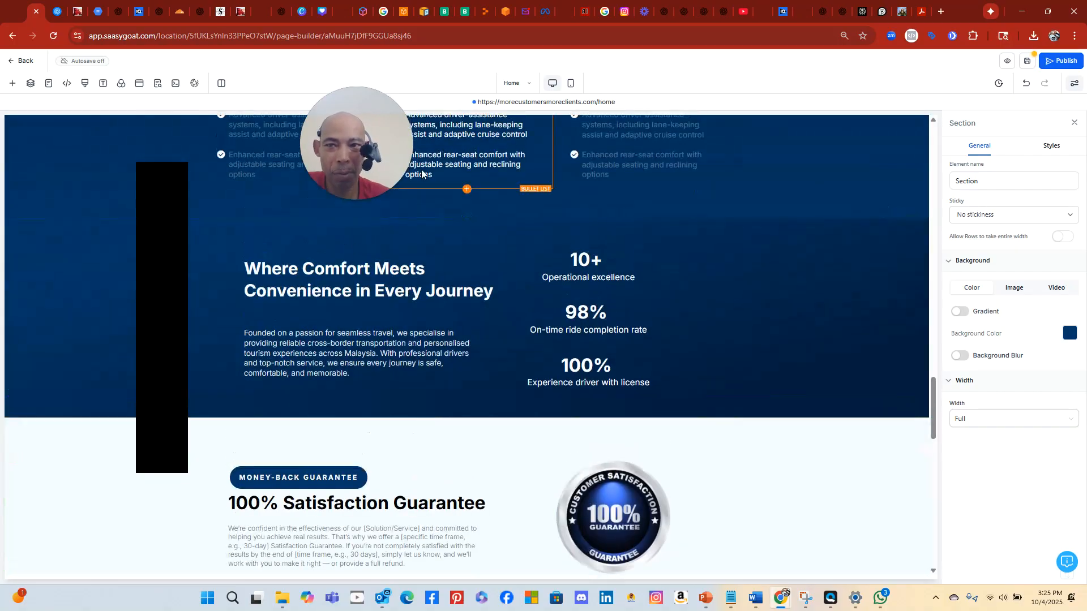
click(1026, 83)
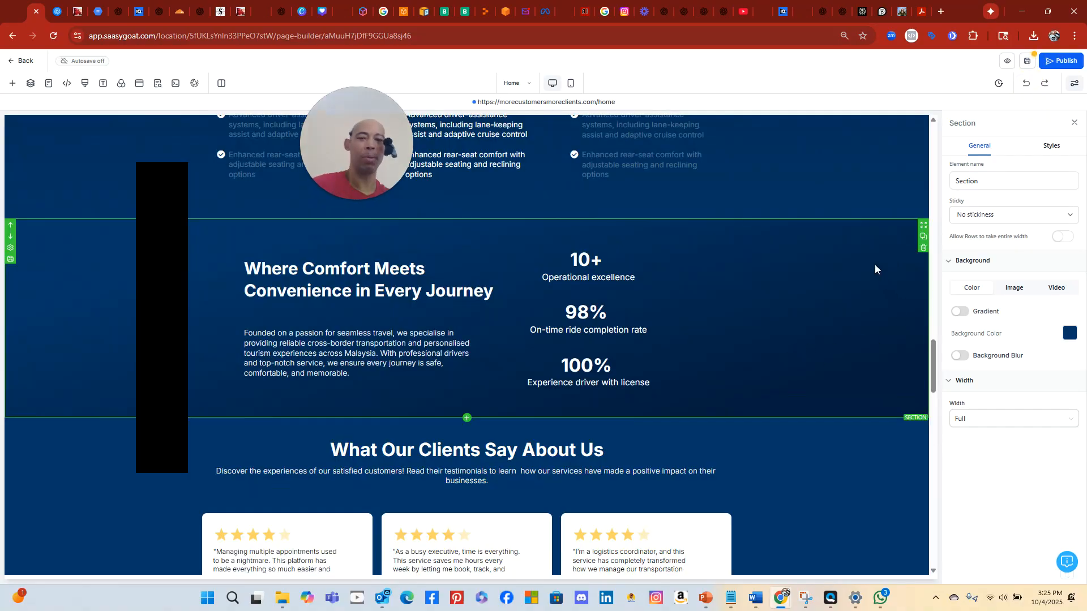
click(923, 248)
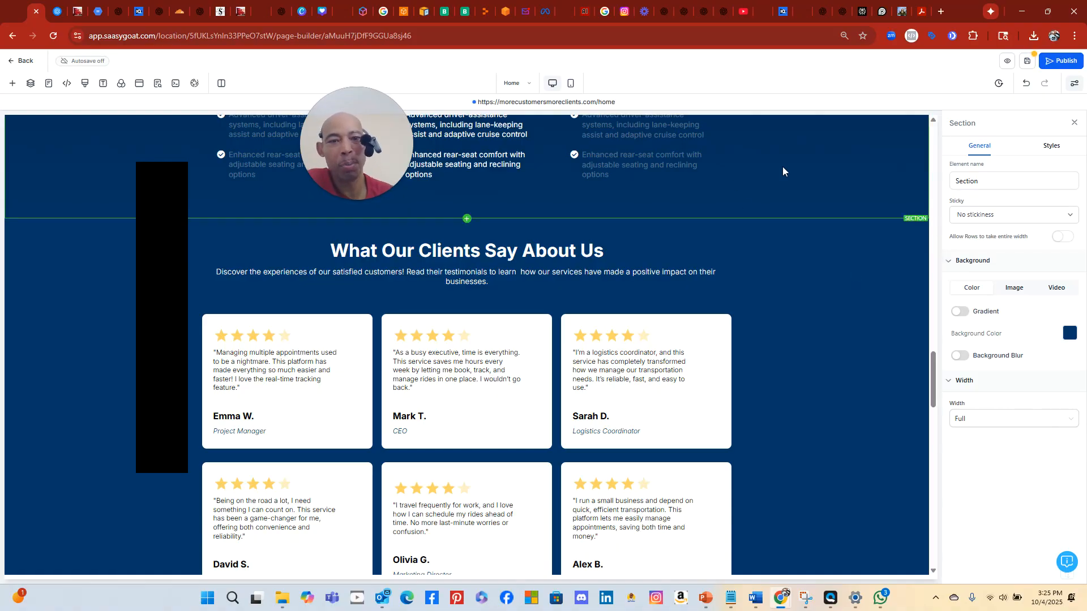
Delete the Money-Back Guarantee and Your Safety is On Us sections
scroll(783, 169, down, 4)
scroll(781, 164, down, 5)
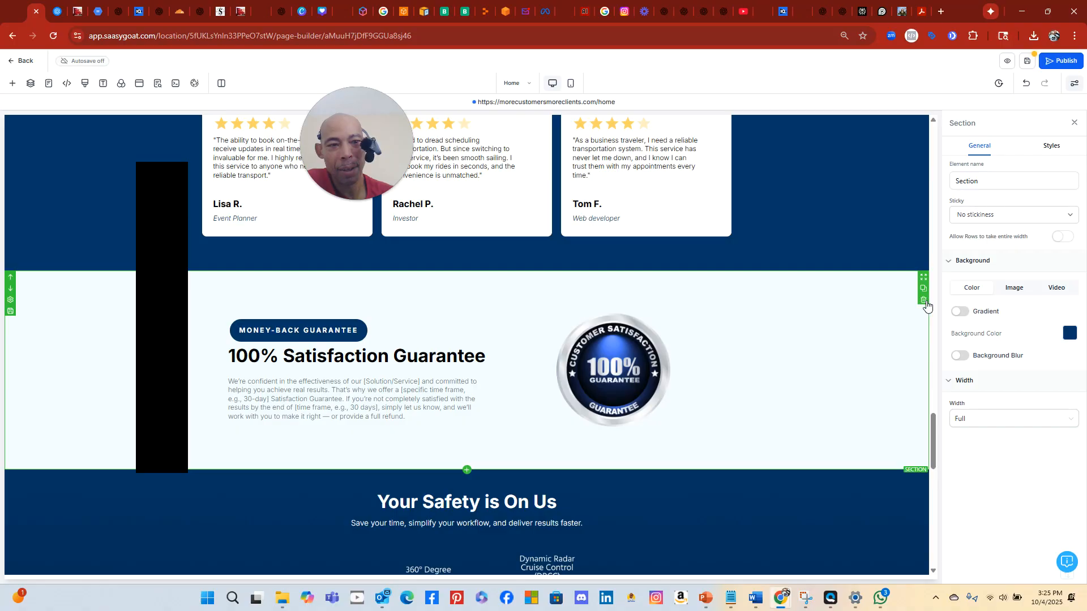
click(924, 300)
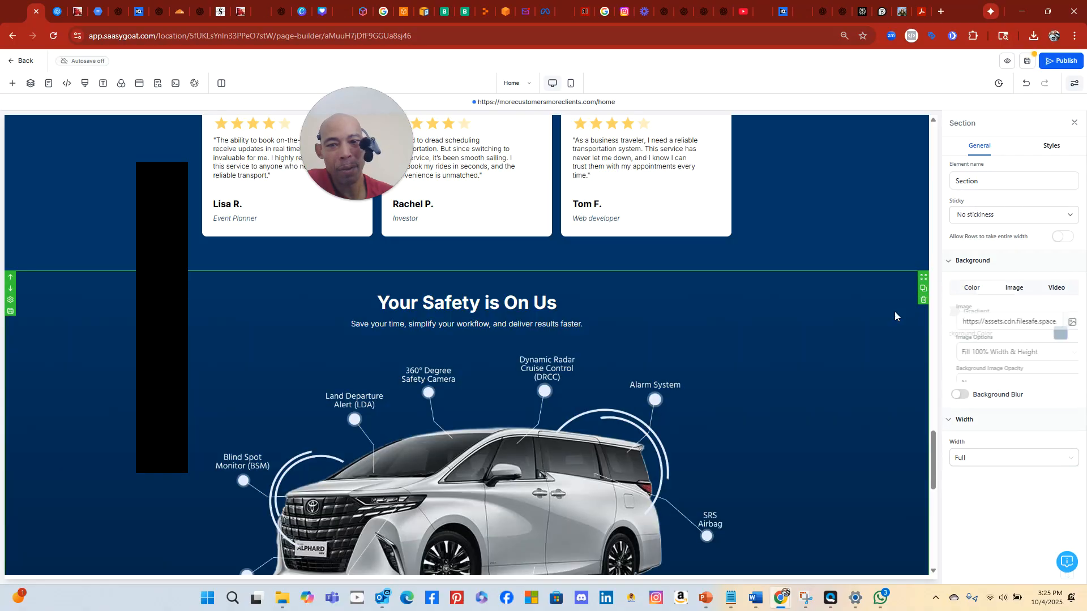
click(920, 301)
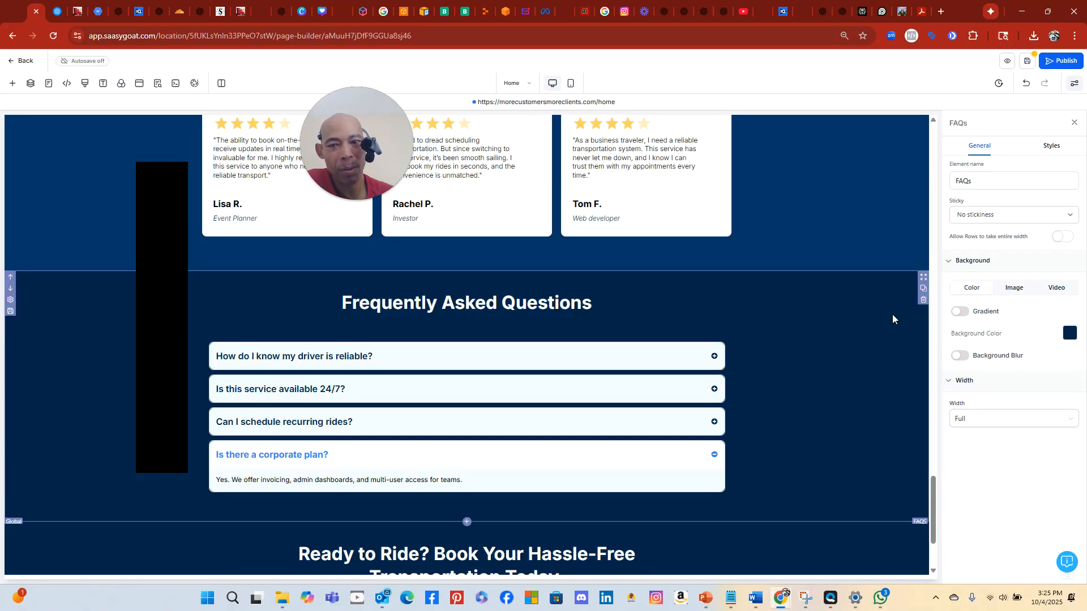
Delete the Your Every Move With Our Comfort Vehicle section
scroll(790, 315, down, 3)
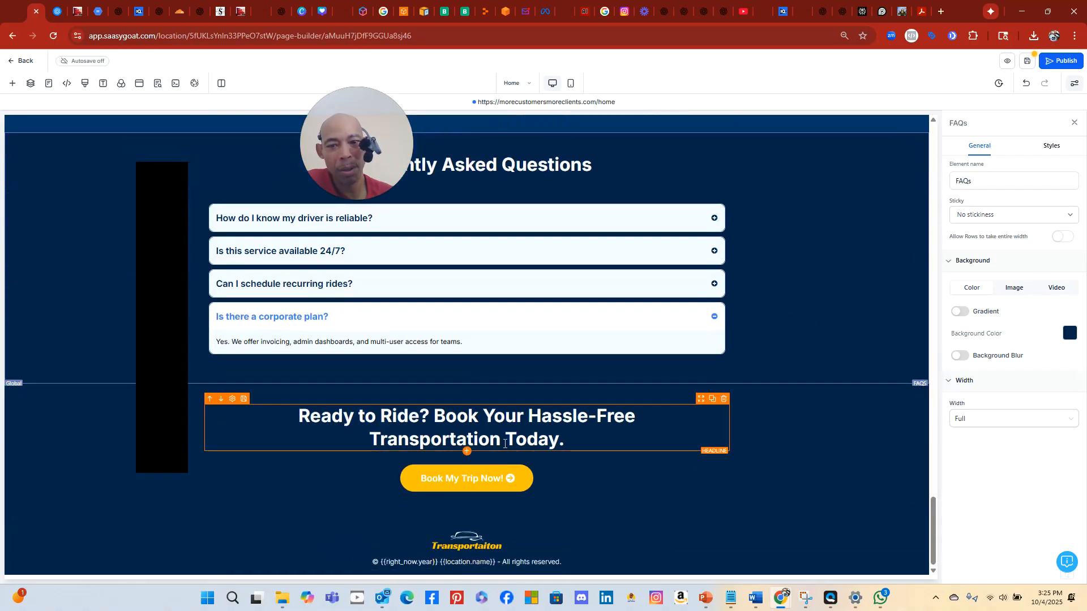
scroll(794, 287, up, 10)
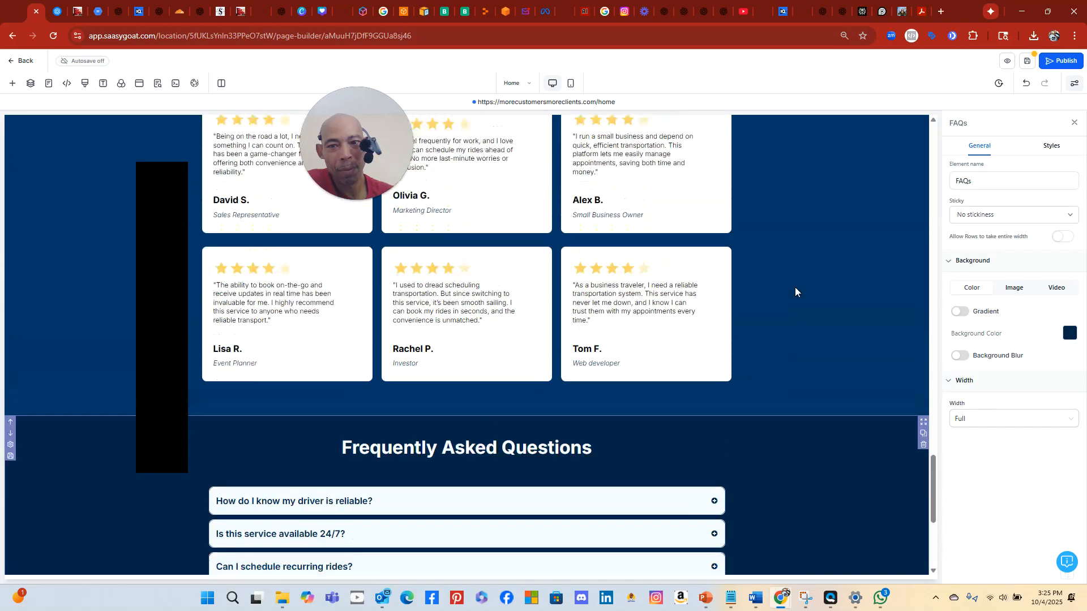
scroll(795, 287, up, 11)
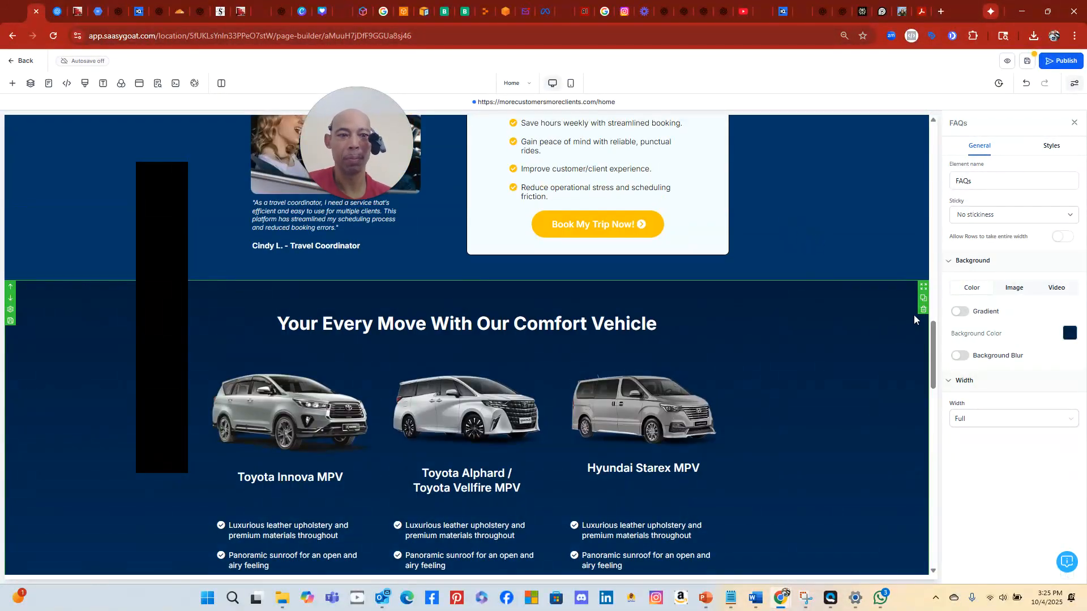
click(922, 310)
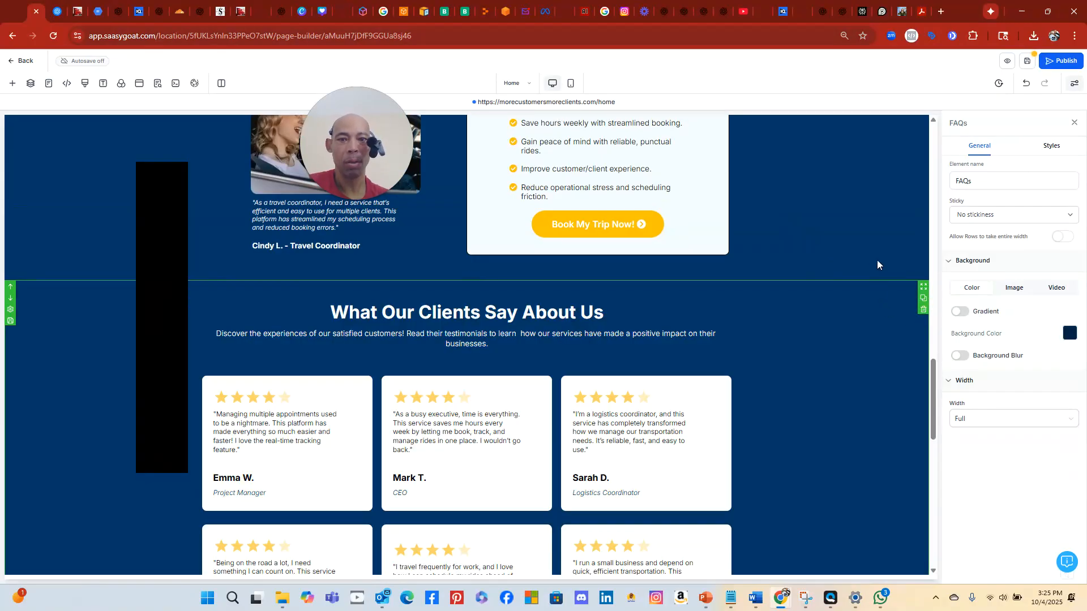
scroll(868, 230, down, 7)
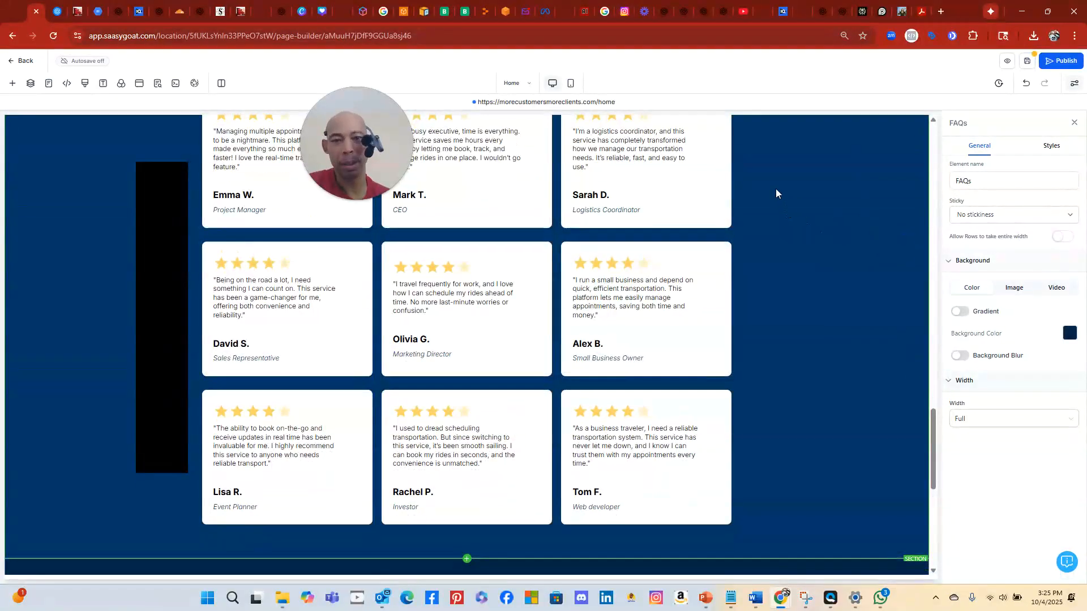
scroll(775, 189, up, 9)
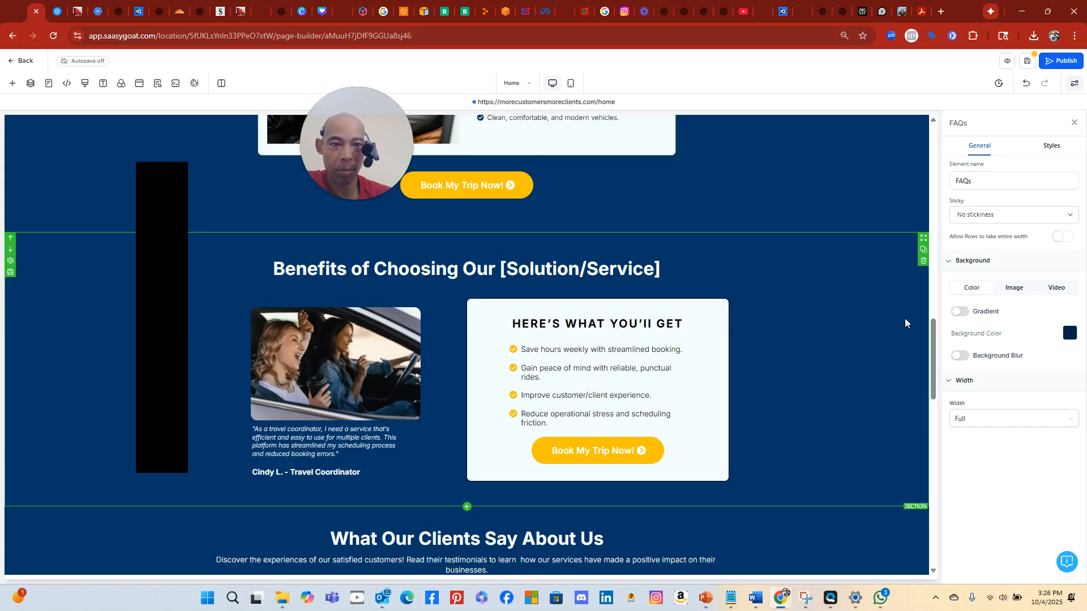
scroll(893, 310, down, 7)
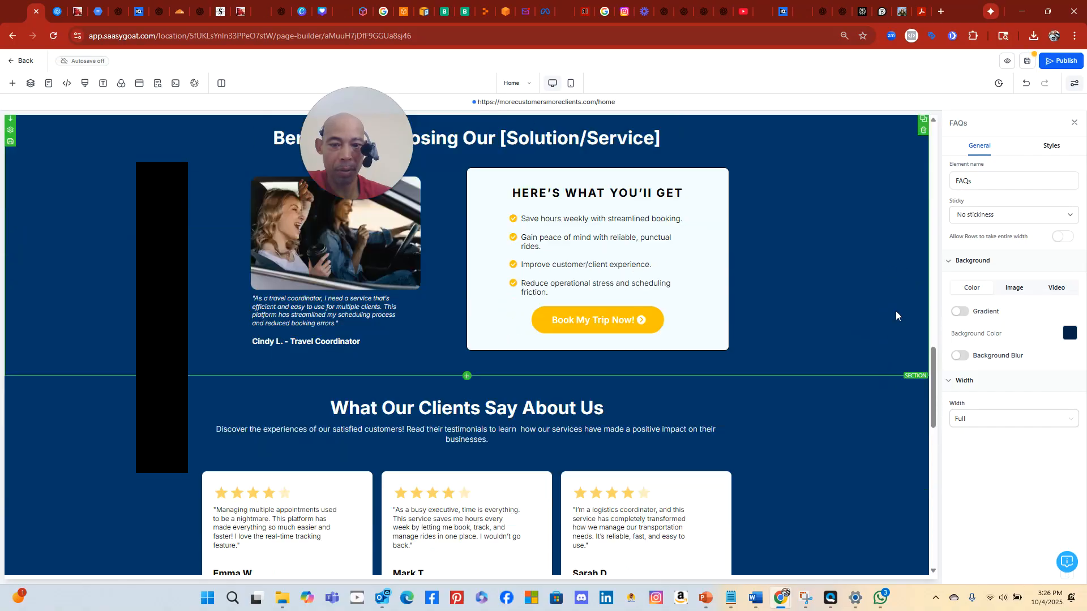
scroll(895, 311, up, 6)
scroll(897, 311, down, 4)
scroll(897, 310, up, 10)
scroll(897, 311, up, 11)
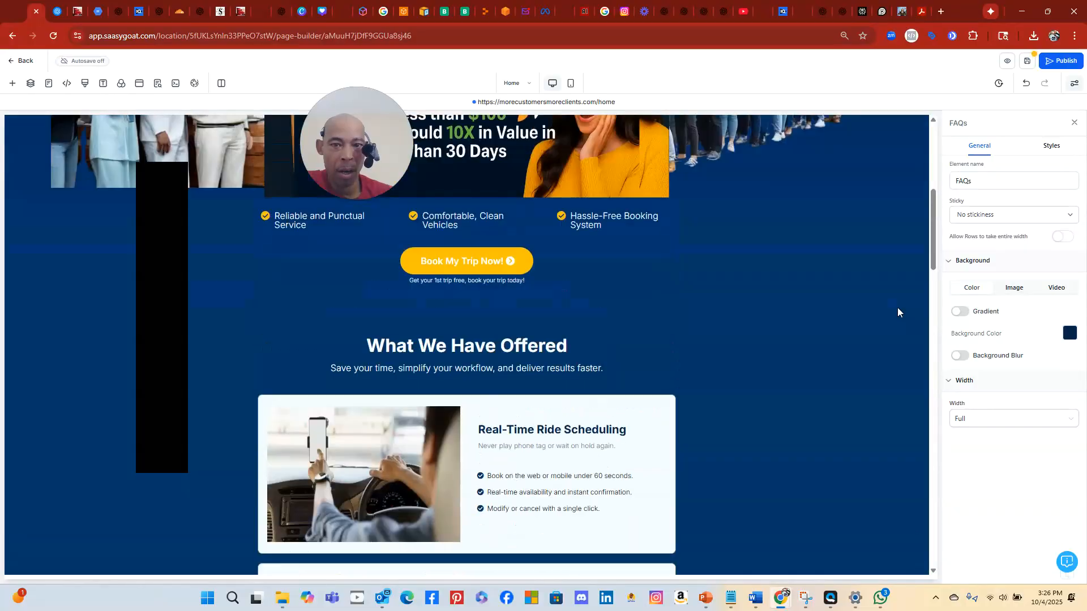
scroll(898, 311, down, 6)
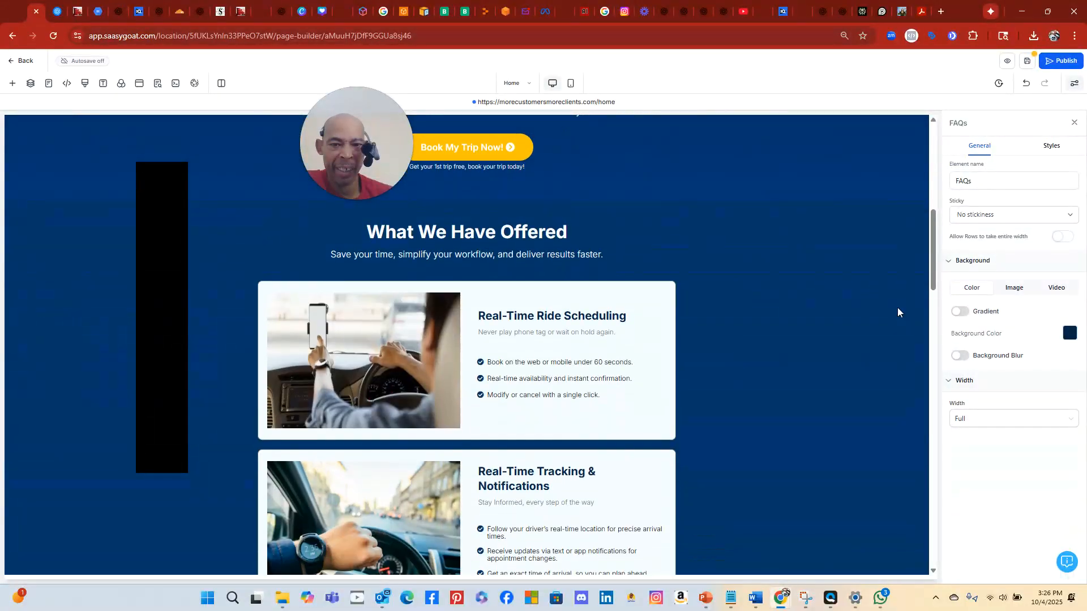
scroll(898, 308, down, 2)
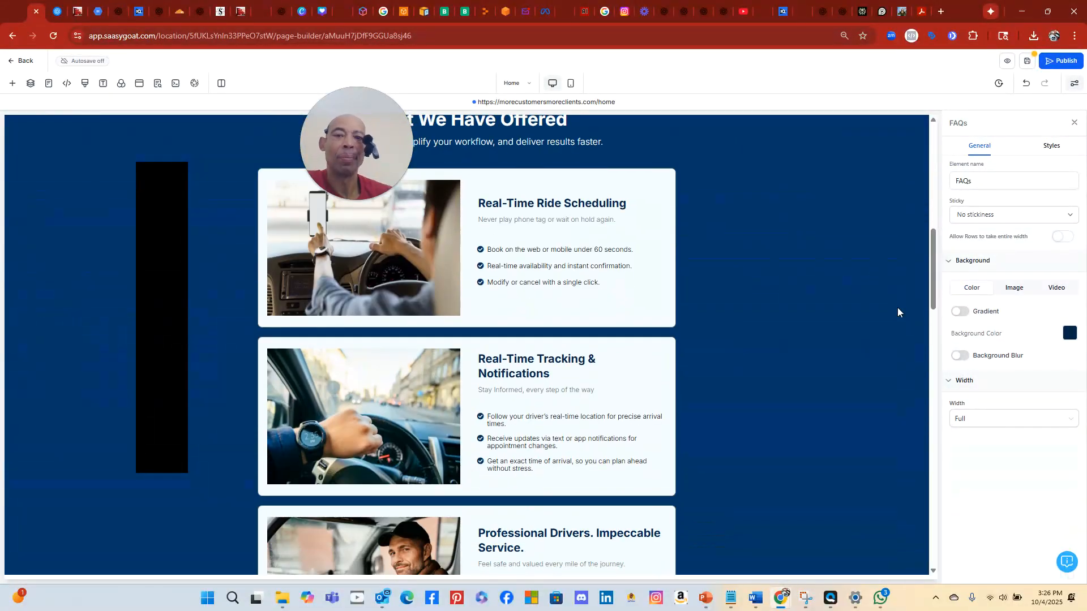
scroll(897, 308, up, 9)
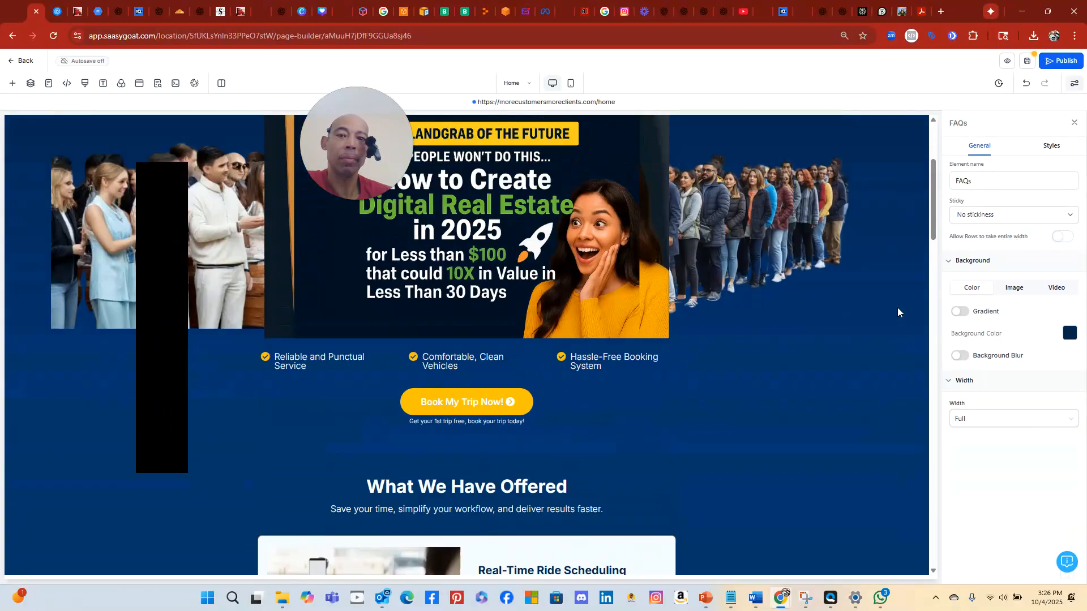
scroll(898, 305, down, 10)
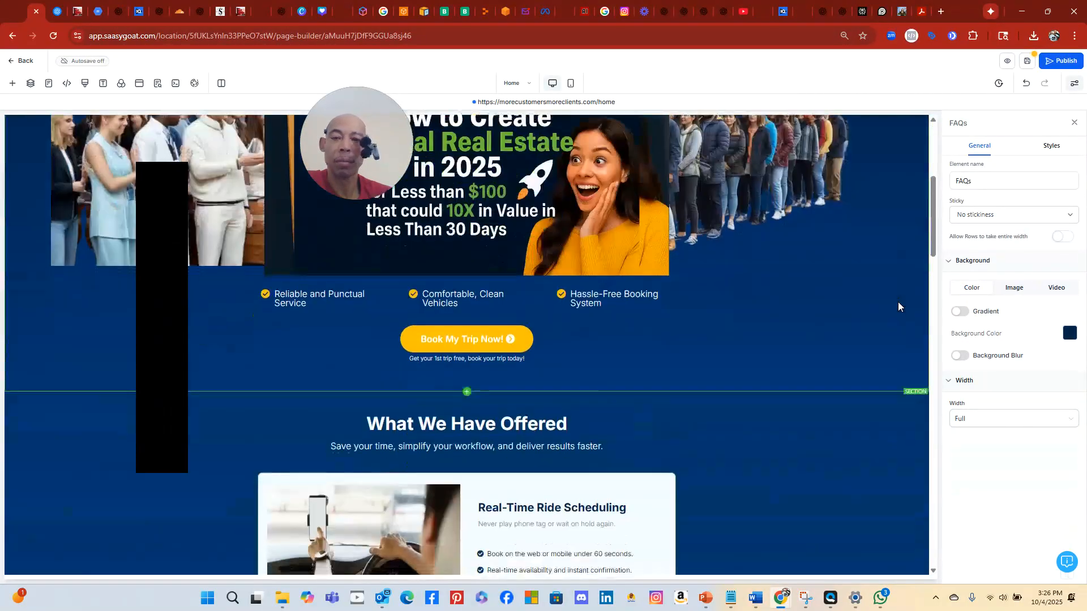
scroll(899, 306, down, 12)
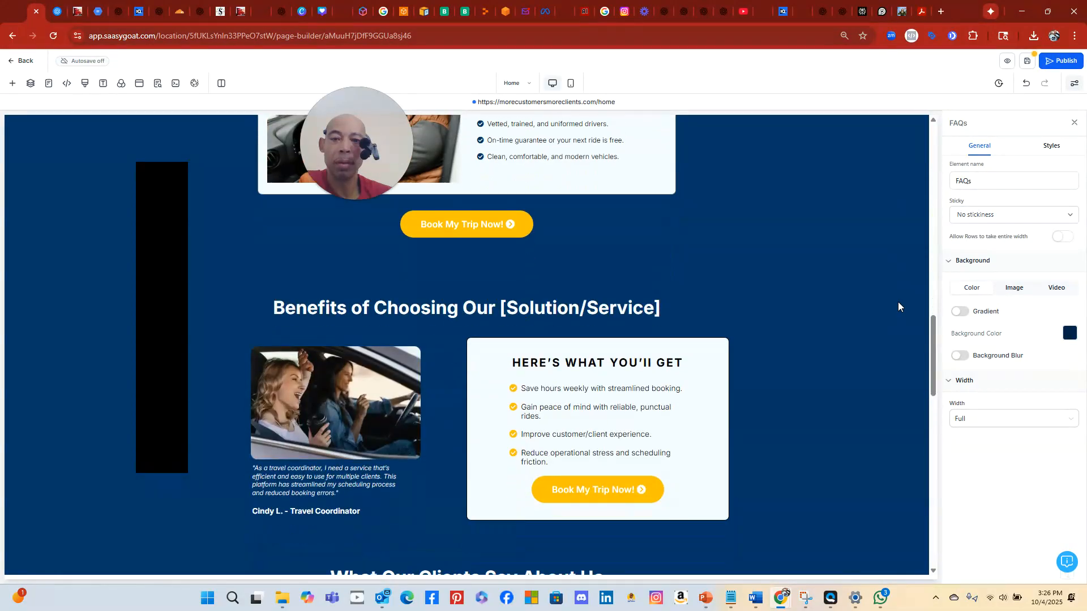
scroll(897, 301, down, 2)
scroll(918, 299, up, 4)
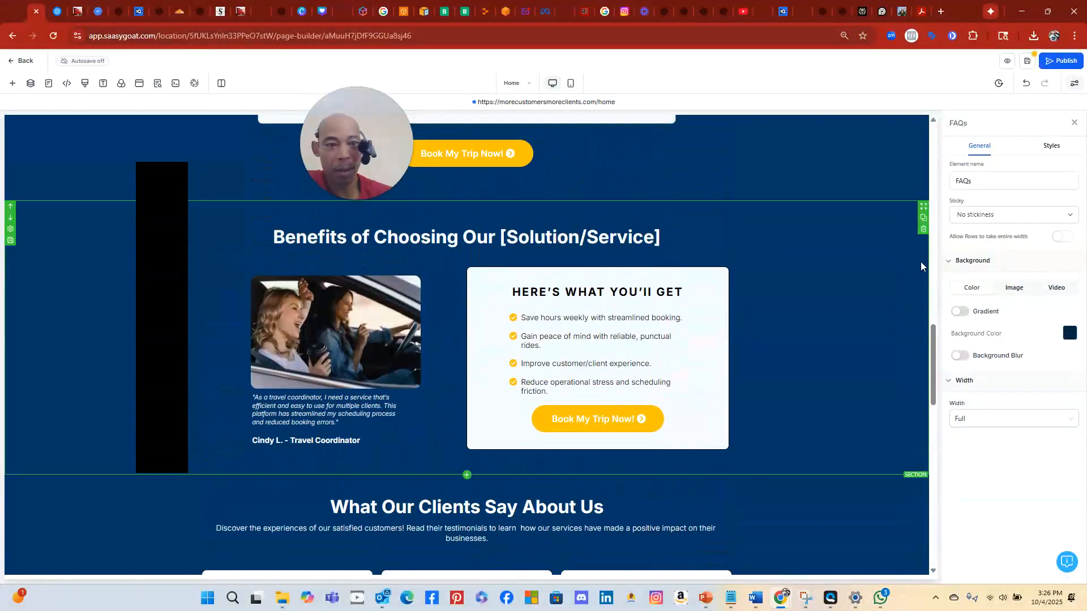
Delete the Benefits of Choosing Our [Solution/Service] section, leaving FAQ and 'Ready to Ride?' at the end
click(923, 230)
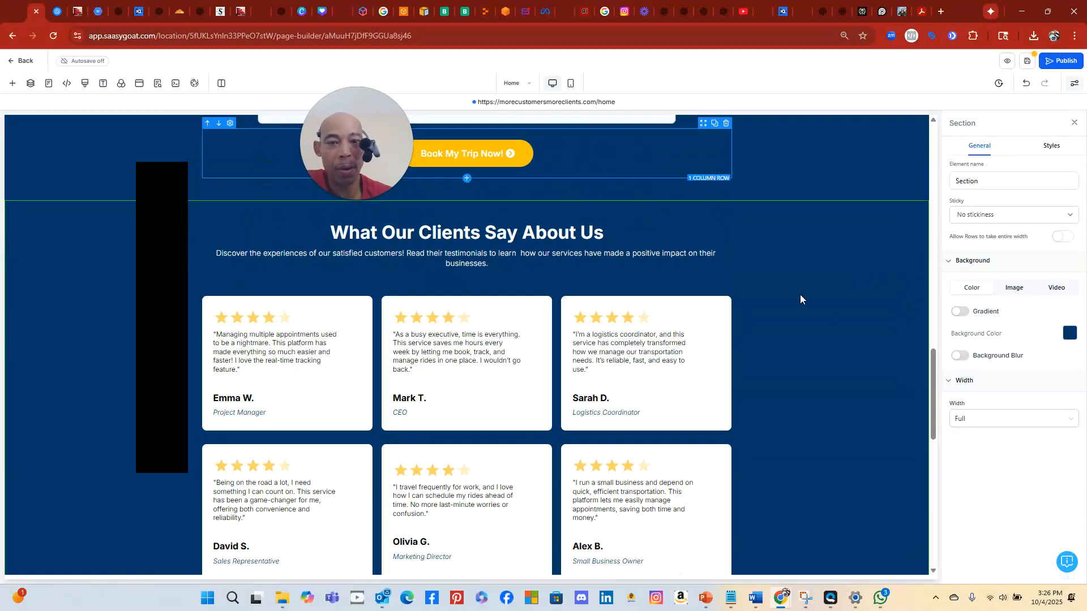
scroll(849, 314, down, 2)
scroll(846, 303, down, 10)
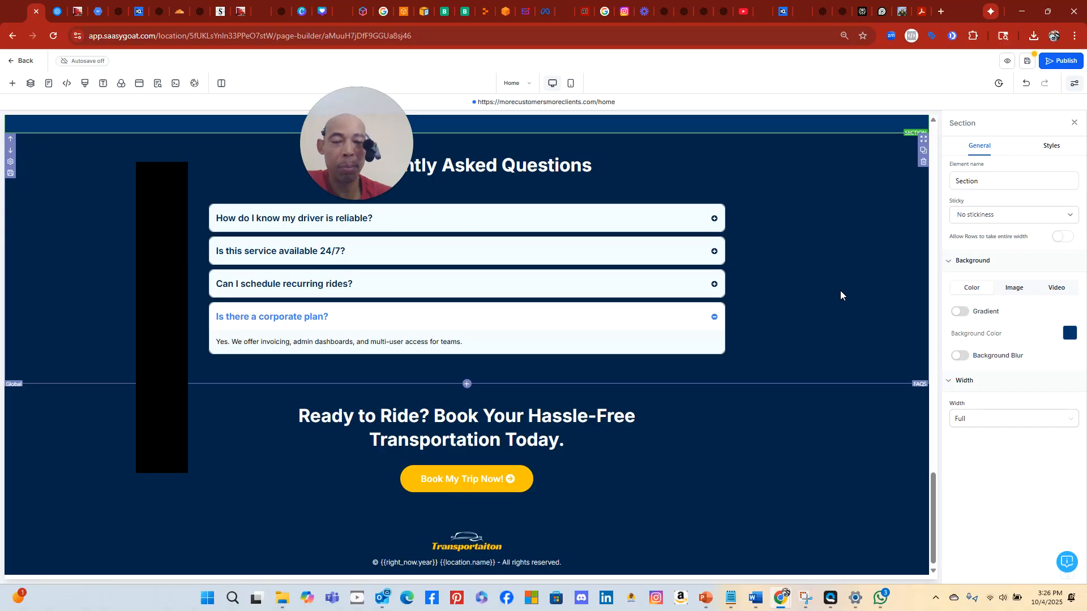
scroll(840, 291, up, 12)
scroll(839, 281, up, 12)
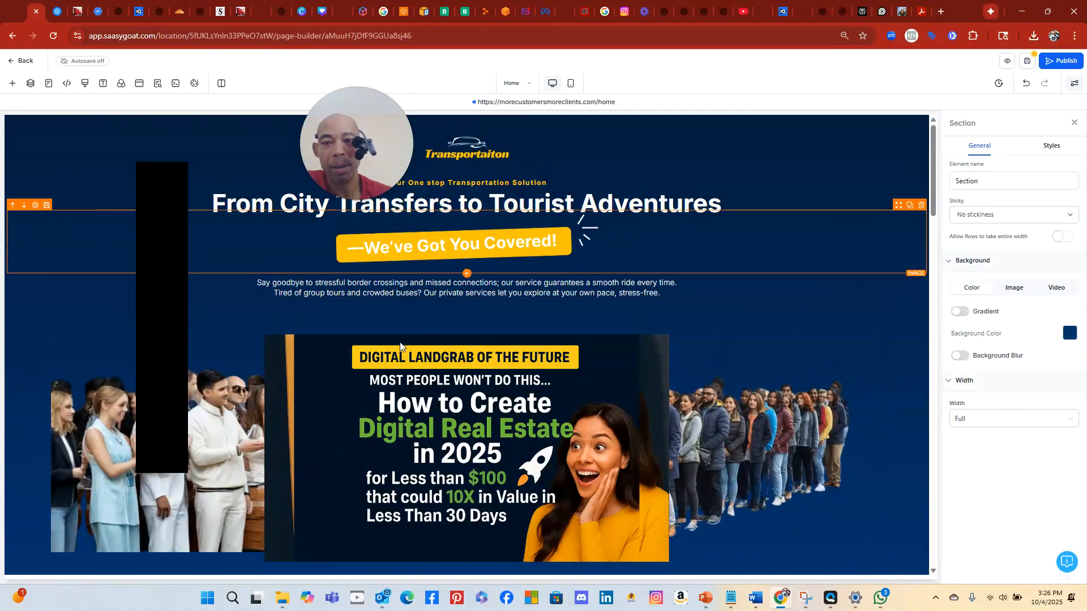
scroll(539, 394, down, 1)
scroll(540, 395, down, 5)
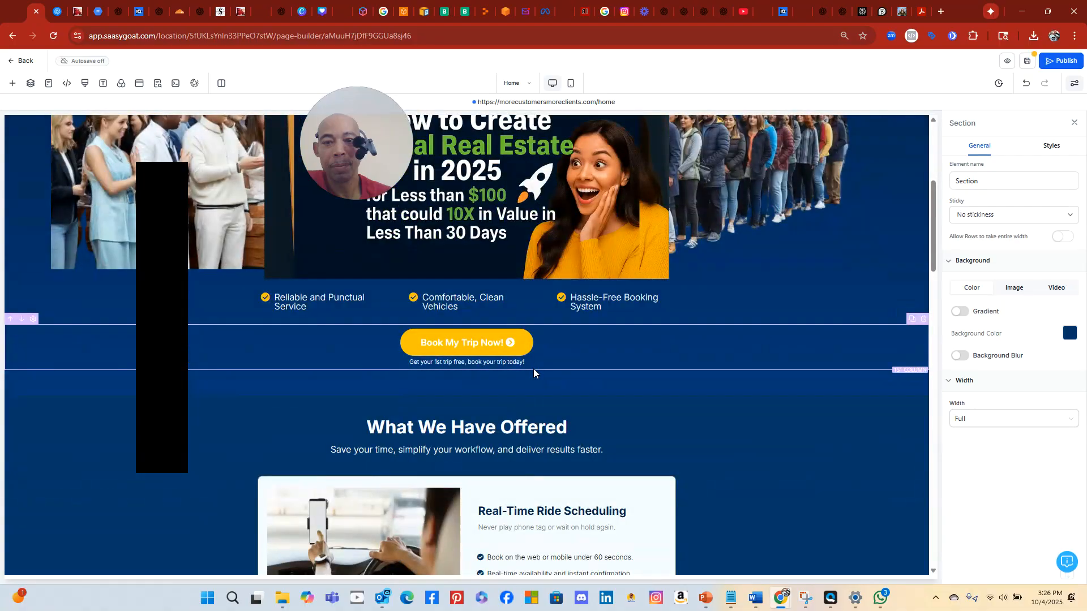
scroll(532, 368, up, 5)
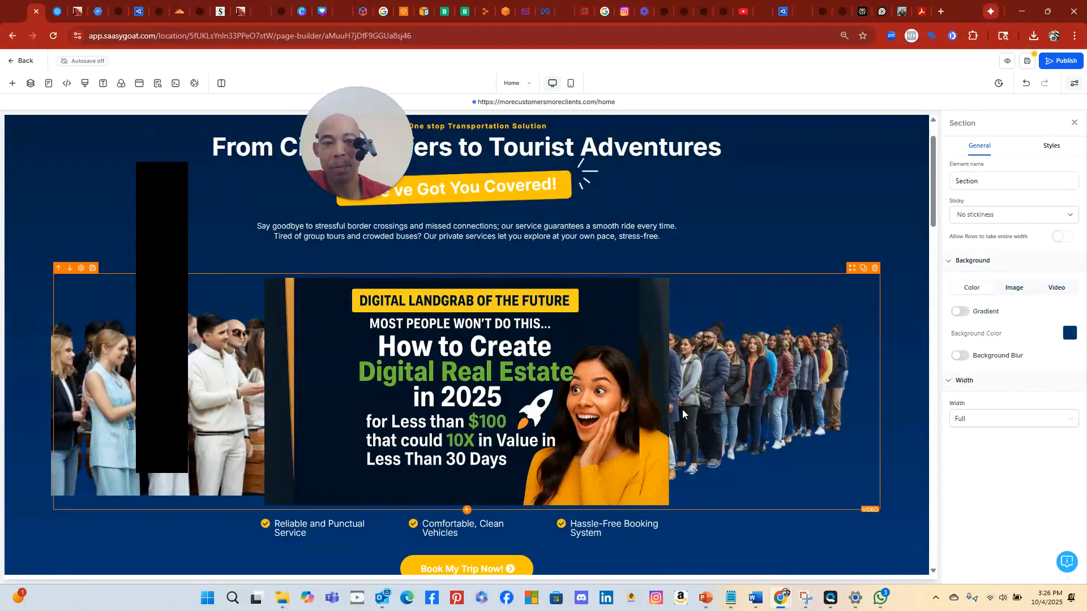
Select the hero video to show its settings
click(786, 403)
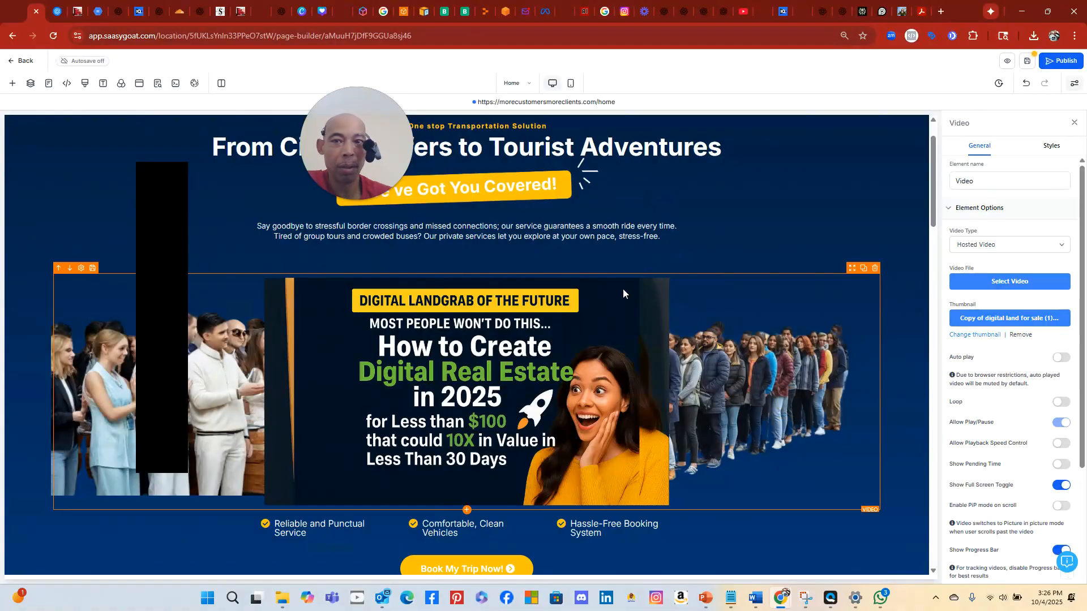
scroll(664, 354, down, 20)
scroll(665, 348, up, 4)
scroll(666, 346, up, 10)
scroll(667, 346, down, 4)
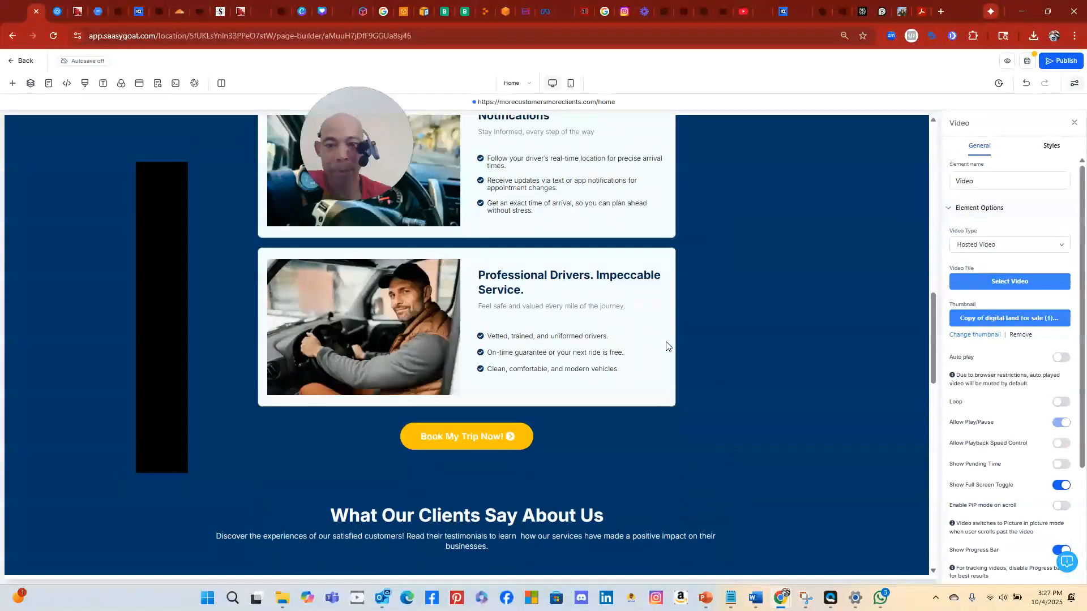
scroll(666, 346, up, 8)
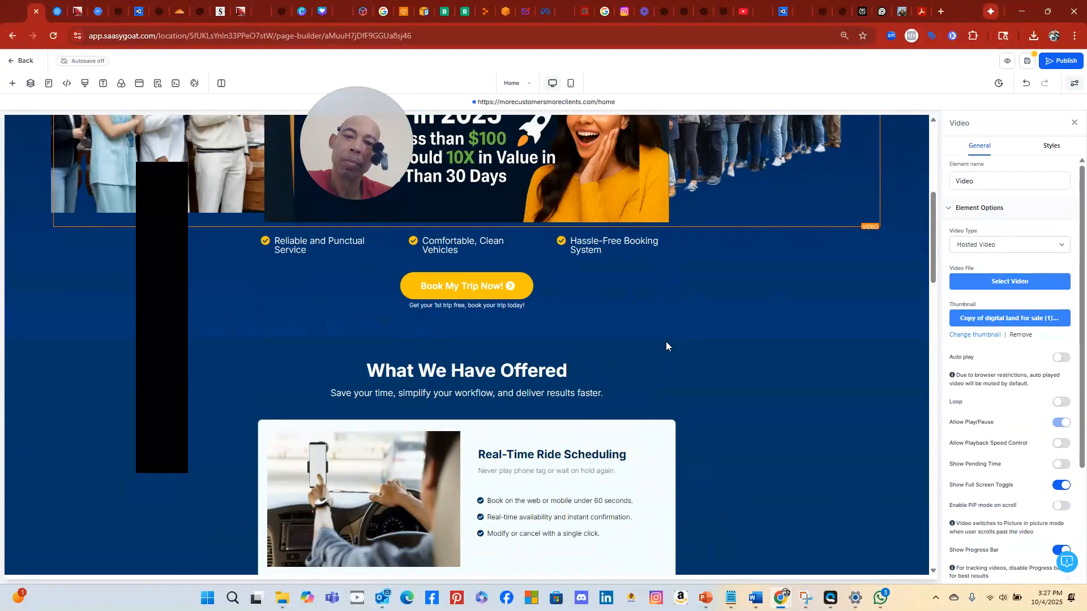
scroll(666, 346, down, 3)
scroll(665, 345, up, 4)
scroll(665, 346, up, 3)
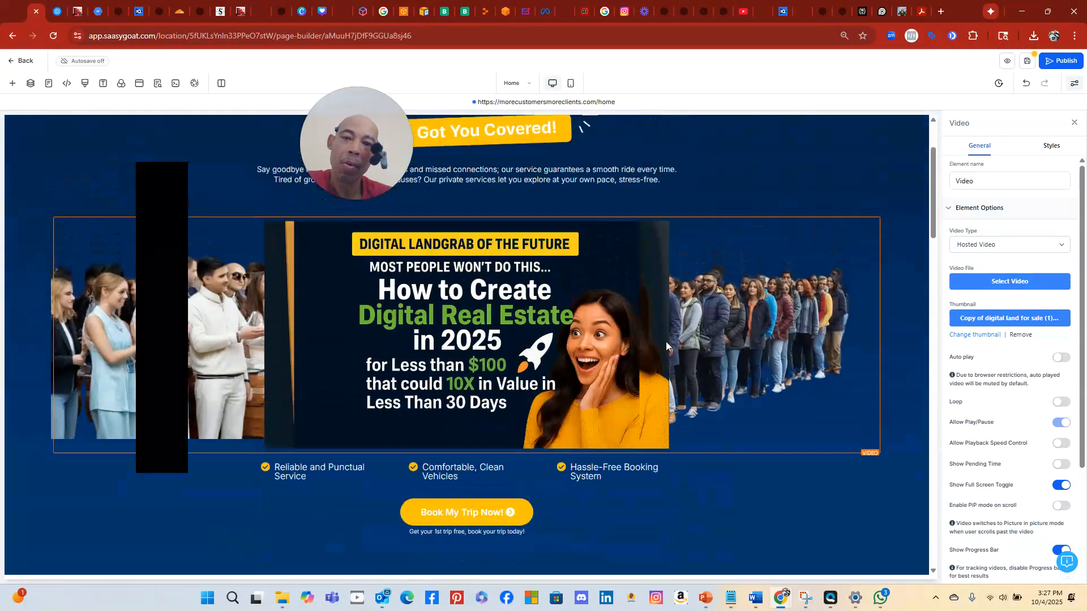
scroll(666, 346, down, 5)
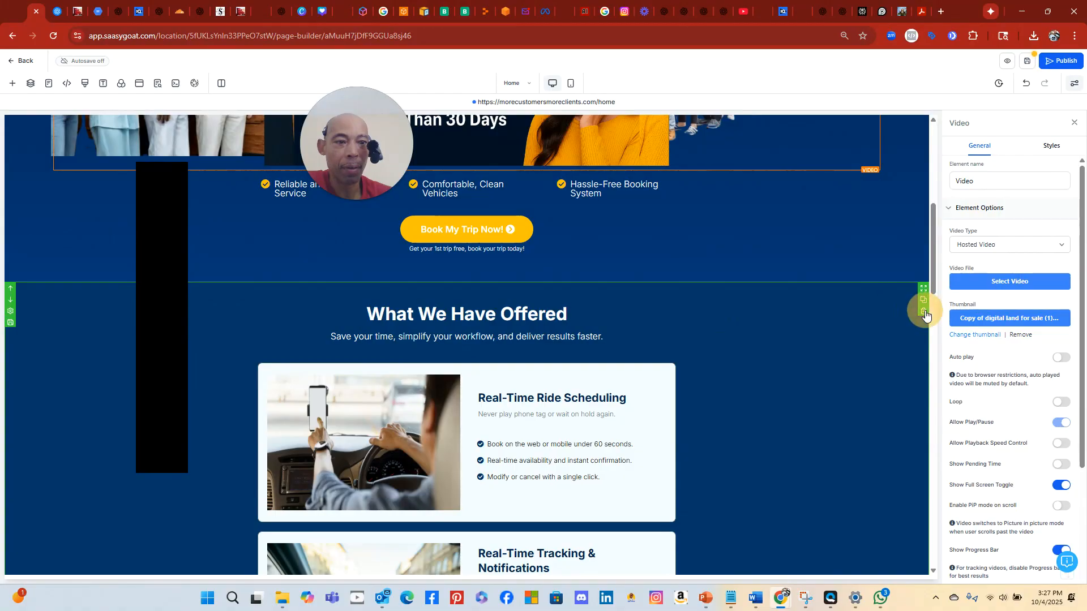
Delete the What We Have Offered and Frequently Asked Questions sections
click(924, 312)
scroll(818, 334, down, 10)
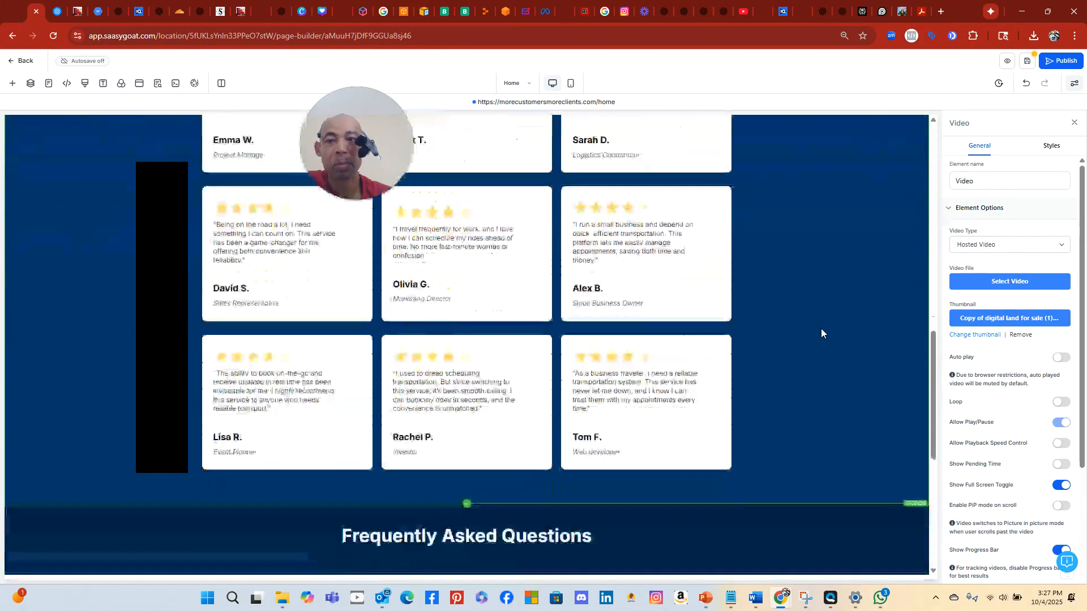
scroll(821, 332, up, 3)
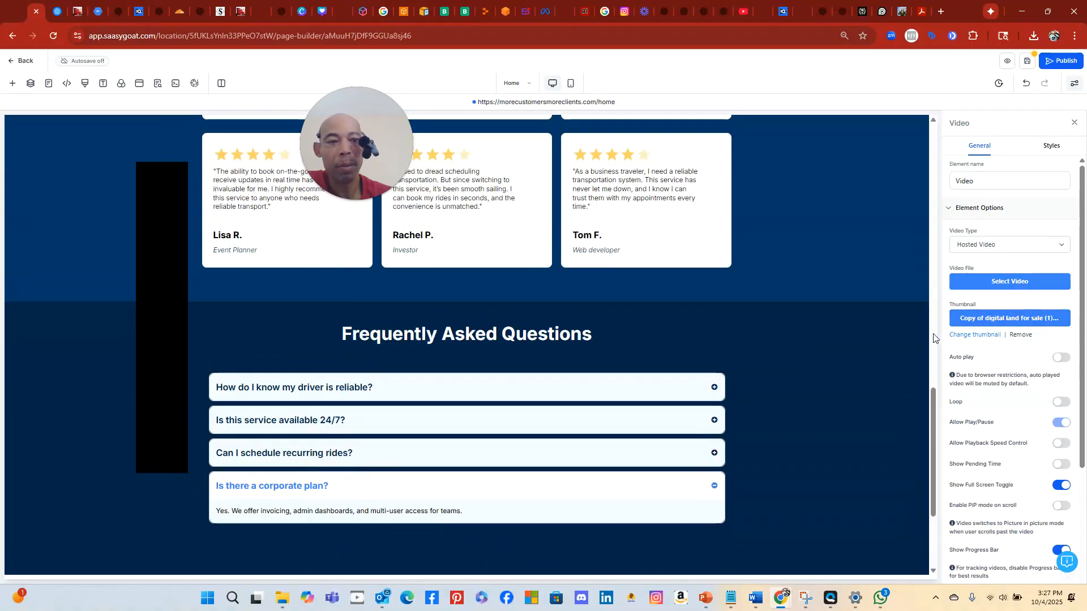
click(923, 330)
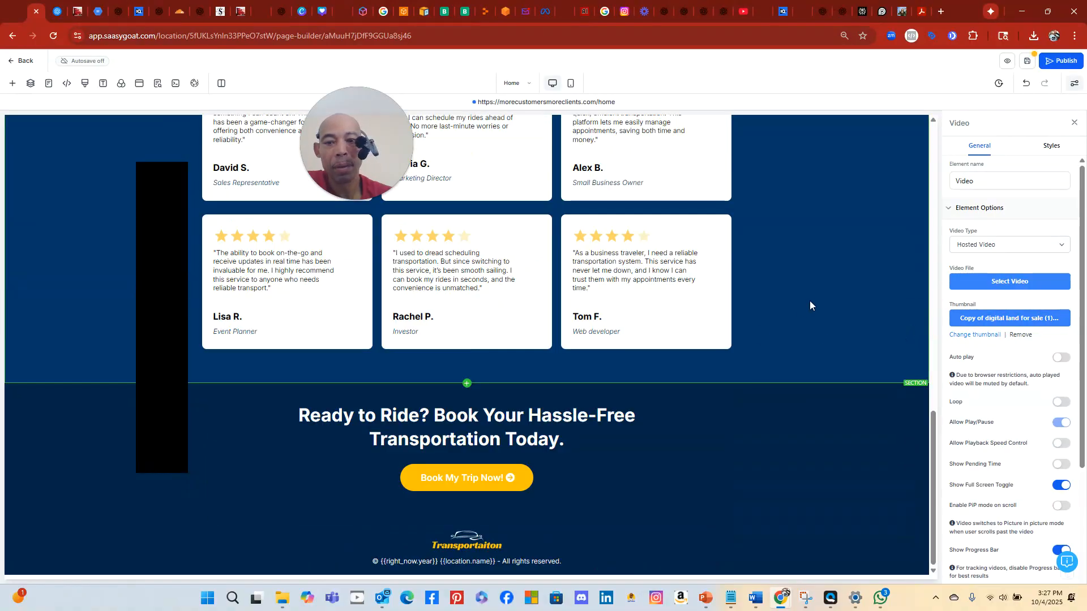
scroll(810, 299, up, 1)
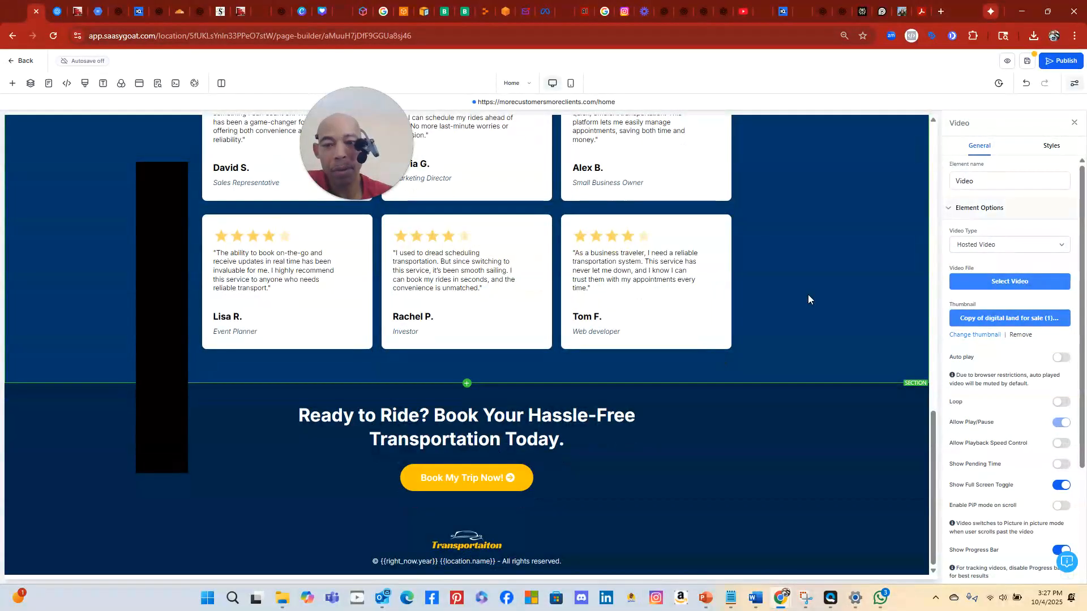
scroll(807, 295, up, 6)
scroll(812, 260, up, 10)
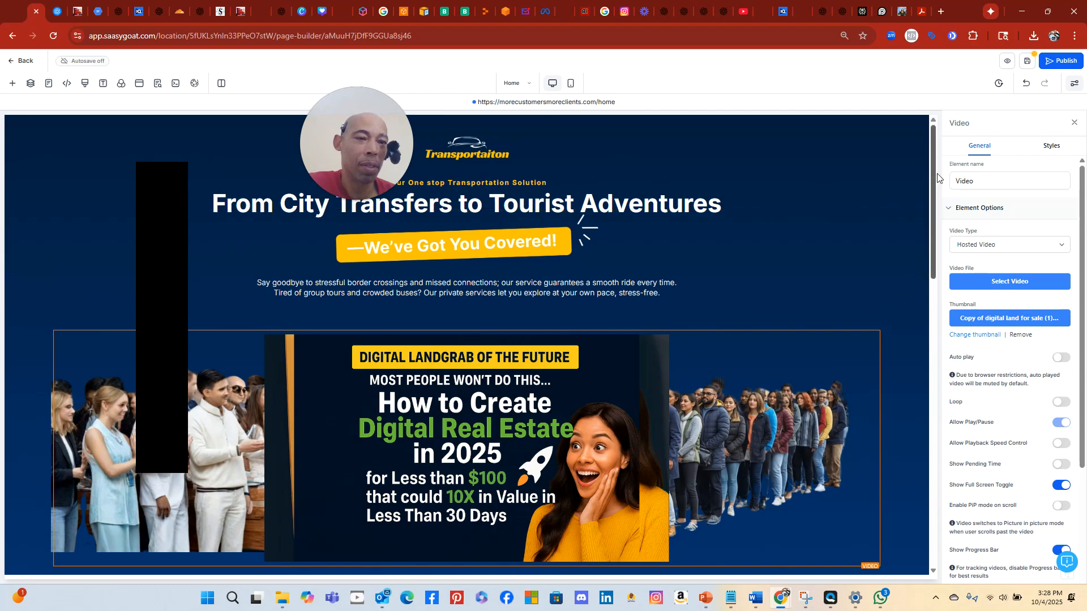
scroll(937, 198, down, 2)
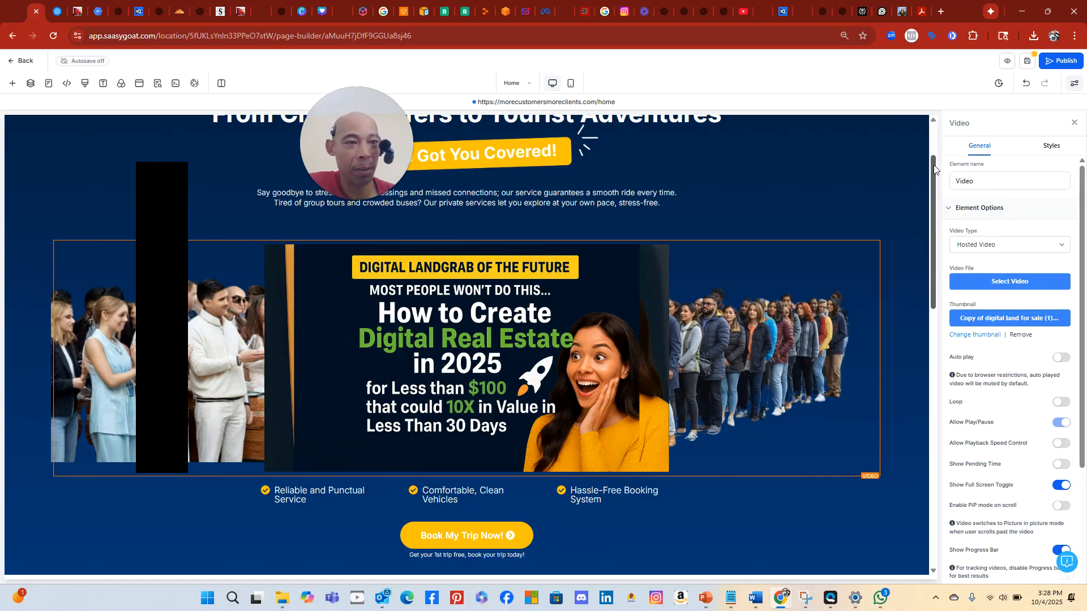
drag(934, 169, 938, 139)
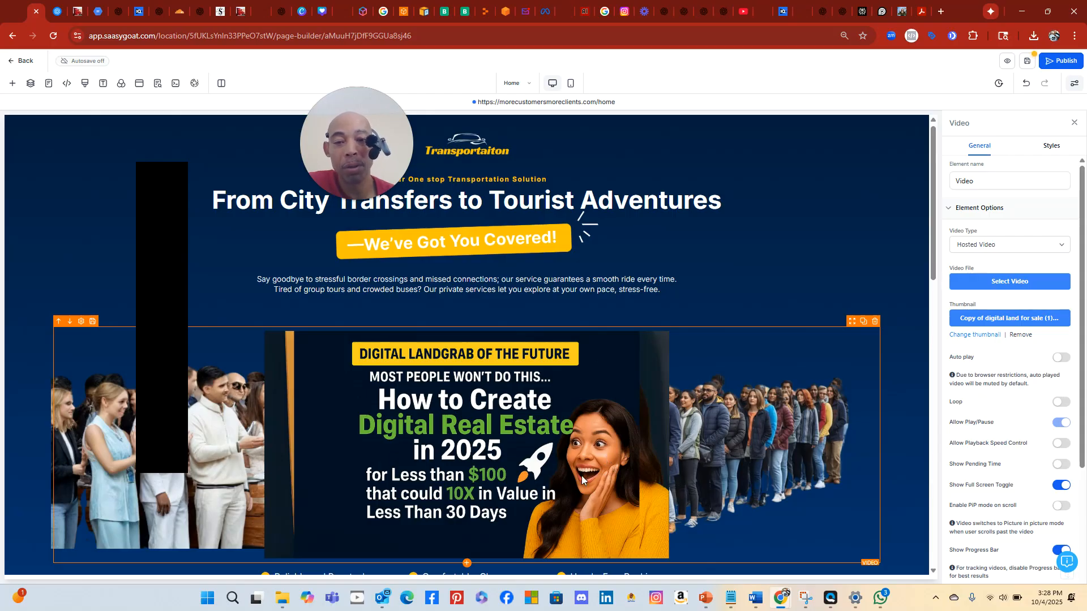
scroll(582, 475, down, 3)
scroll(582, 473, down, 5)
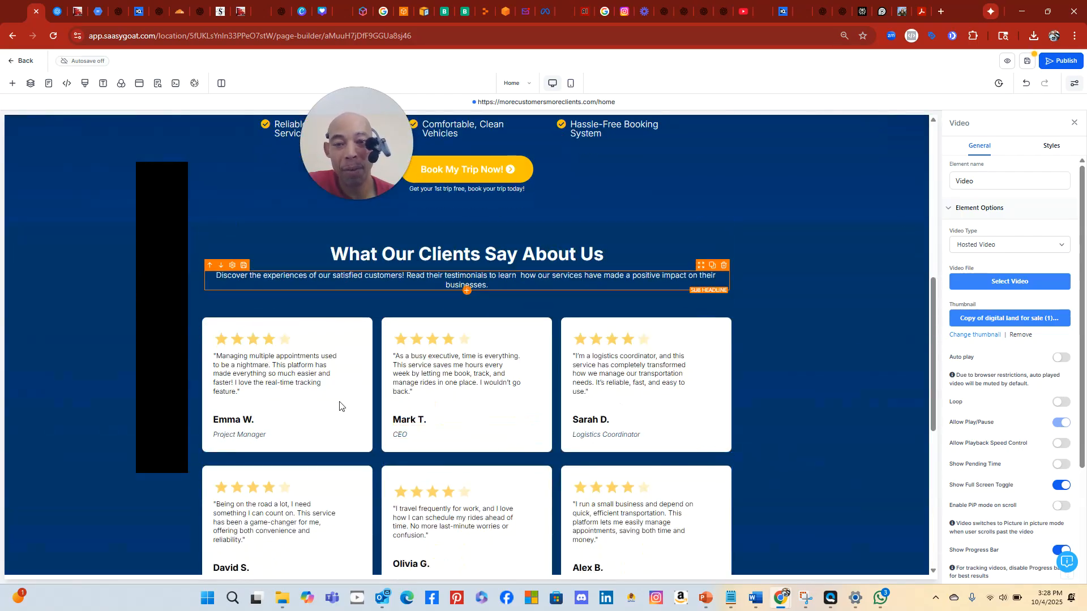
scroll(597, 278, up, 5)
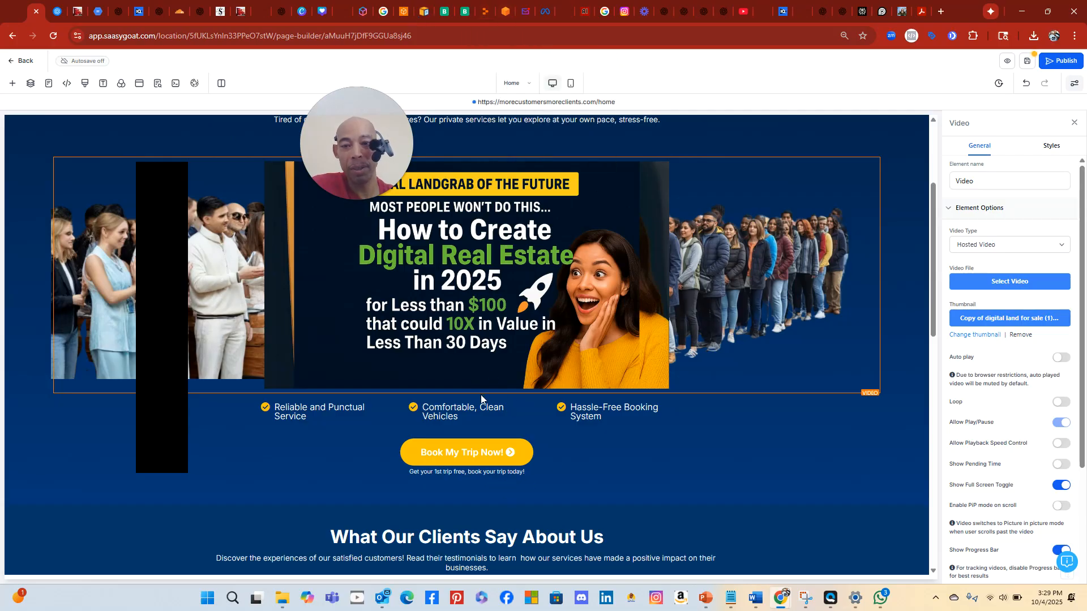
scroll(480, 395, down, 10)
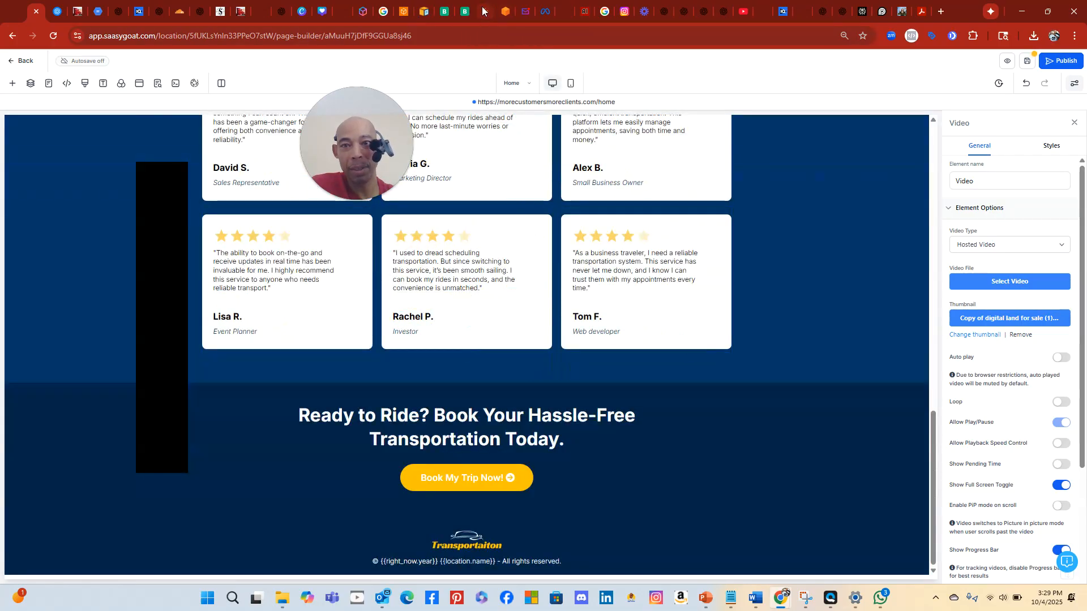
click(482, 11)
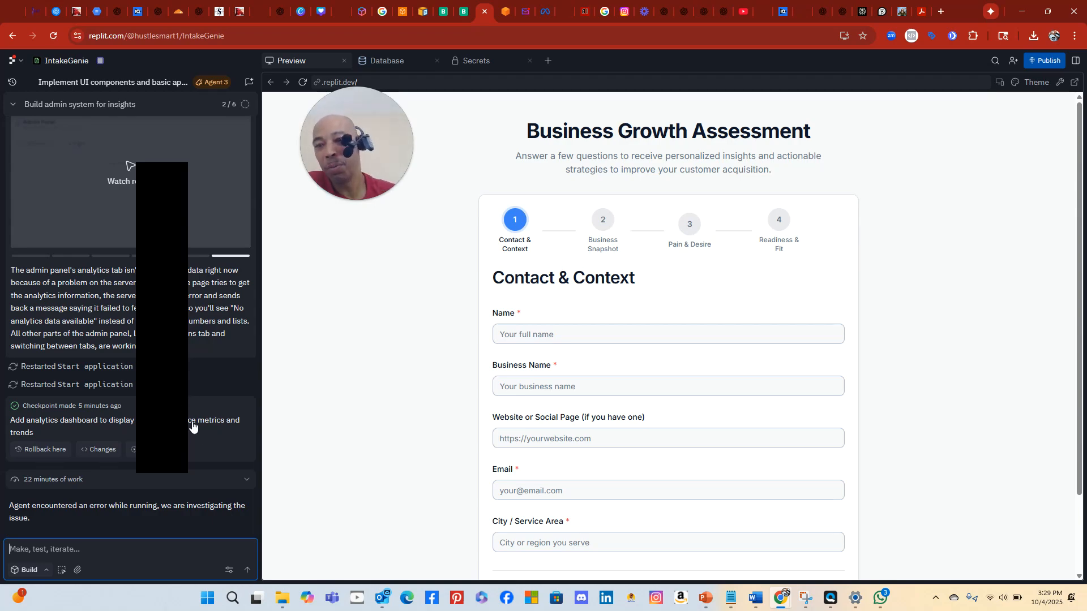
click(185, 416)
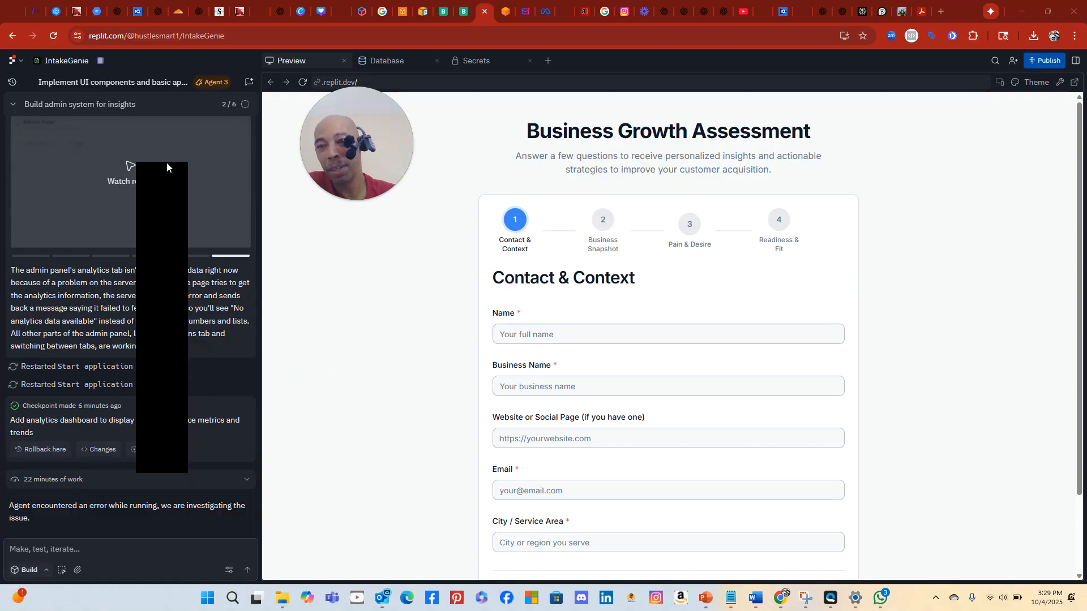
drag(166, 164, 328, 190)
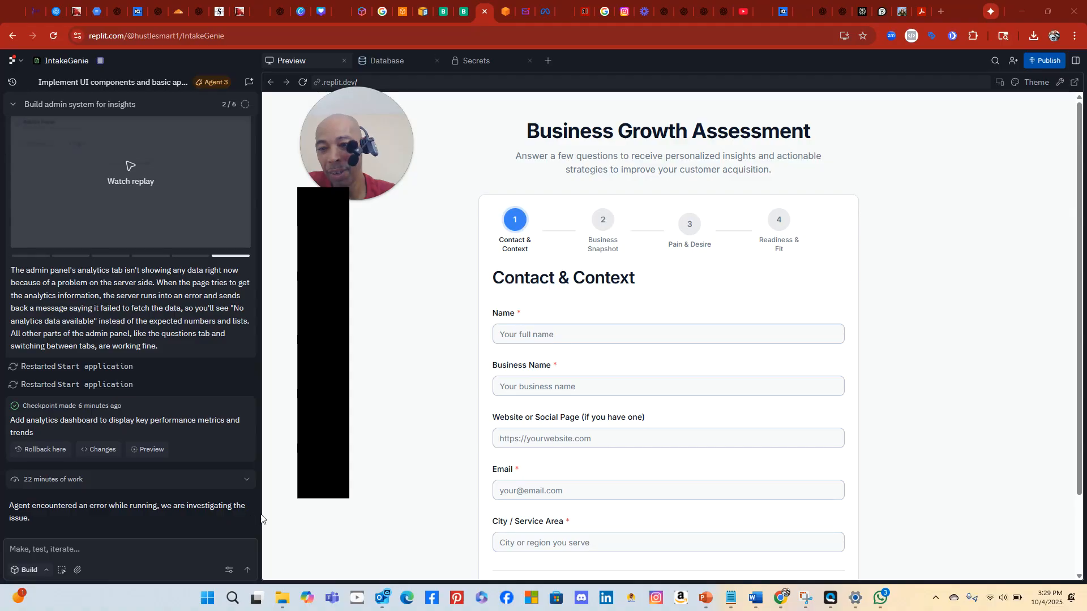
click(32, 17)
scroll(786, 318, up, 3)
scroll(786, 318, down, 3)
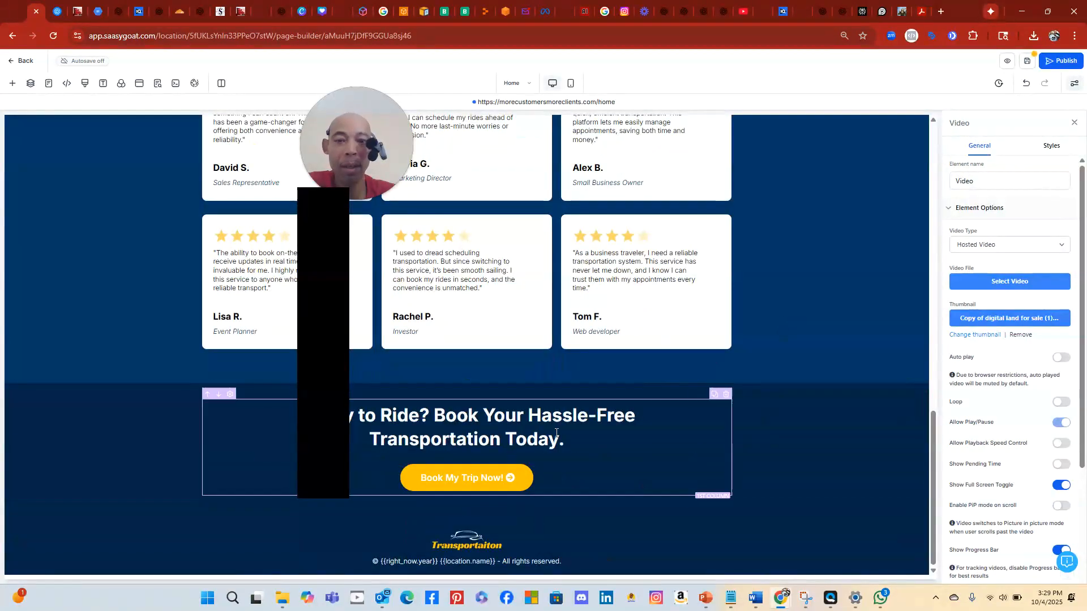
scroll(627, 371, up, 5)
scroll(614, 346, up, 6)
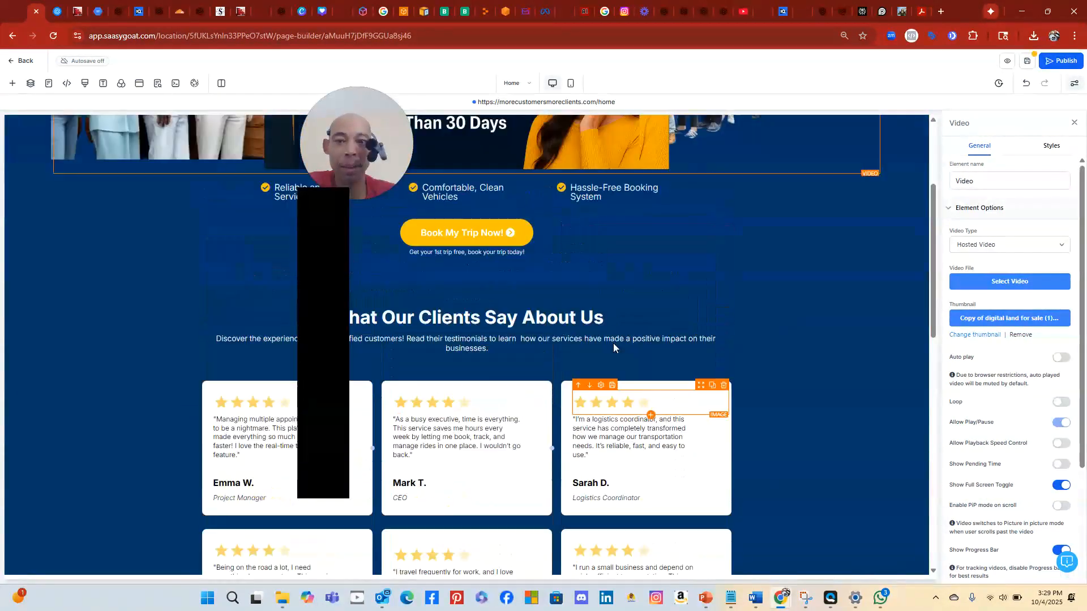
scroll(616, 348, down, 3)
scroll(619, 354, up, 4)
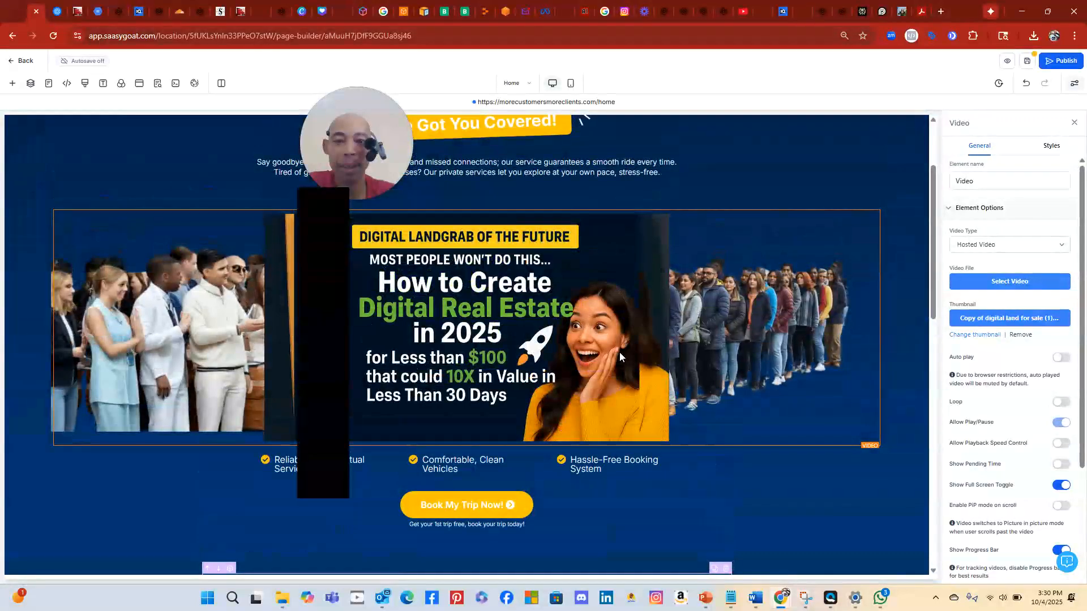
scroll(620, 363, down, 1)
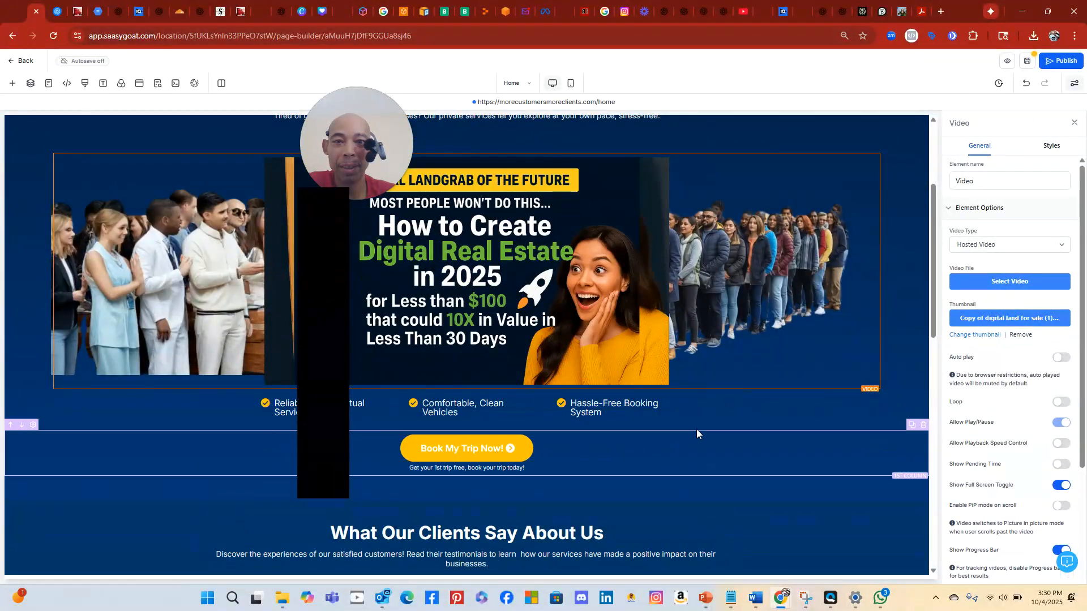
scroll(767, 333, up, 1)
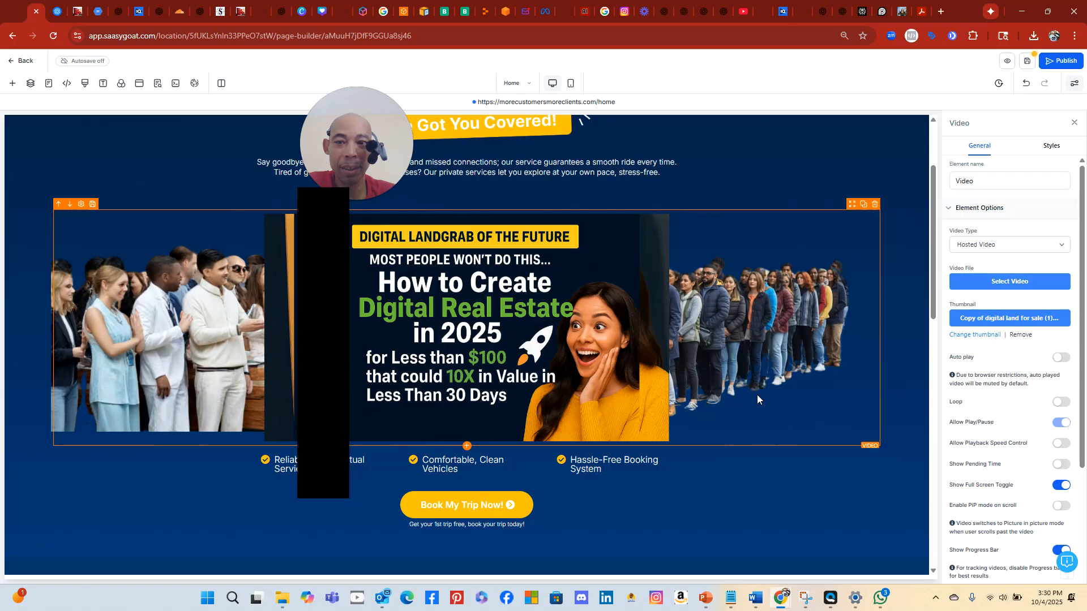
scroll(718, 384, up, 2)
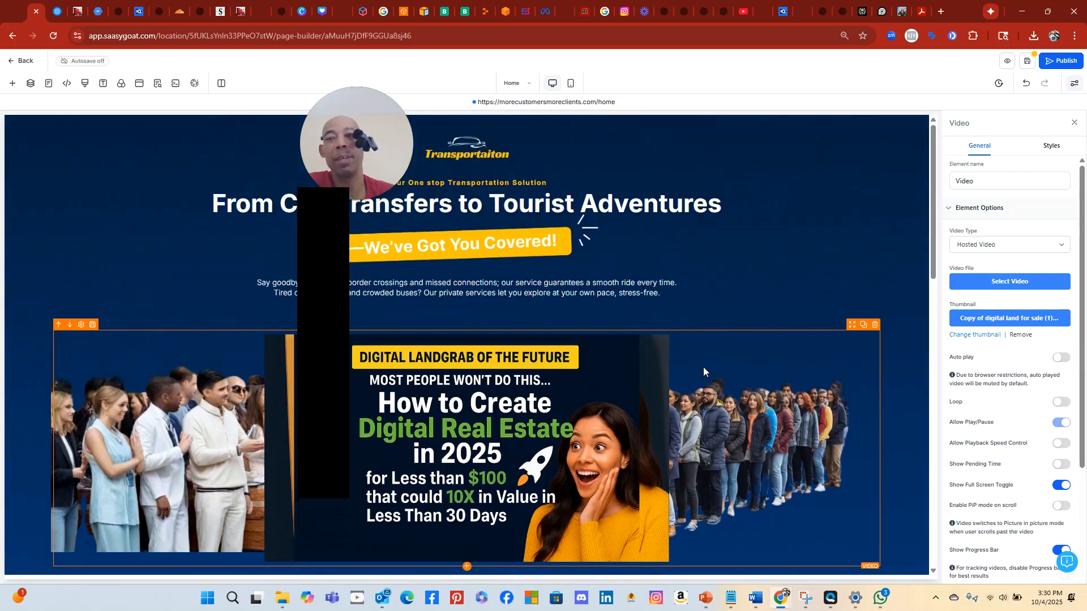
drag(303, 148, 113, 156)
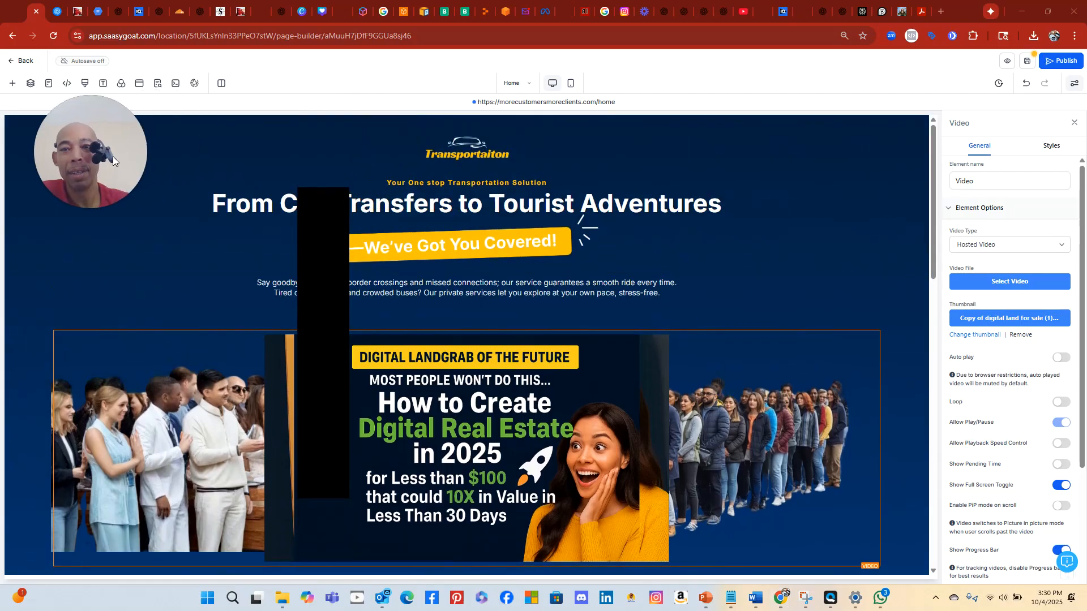
Delete the 'Your One stop Transportation Solution' tagline, then review the logo image's 60 px height setting
click(487, 157)
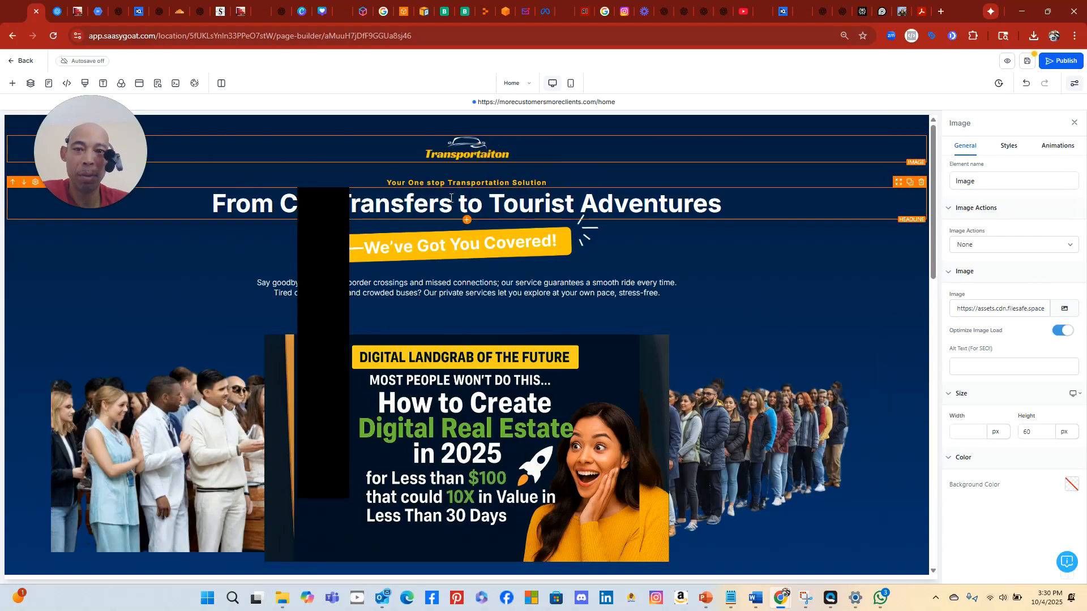
click(458, 182)
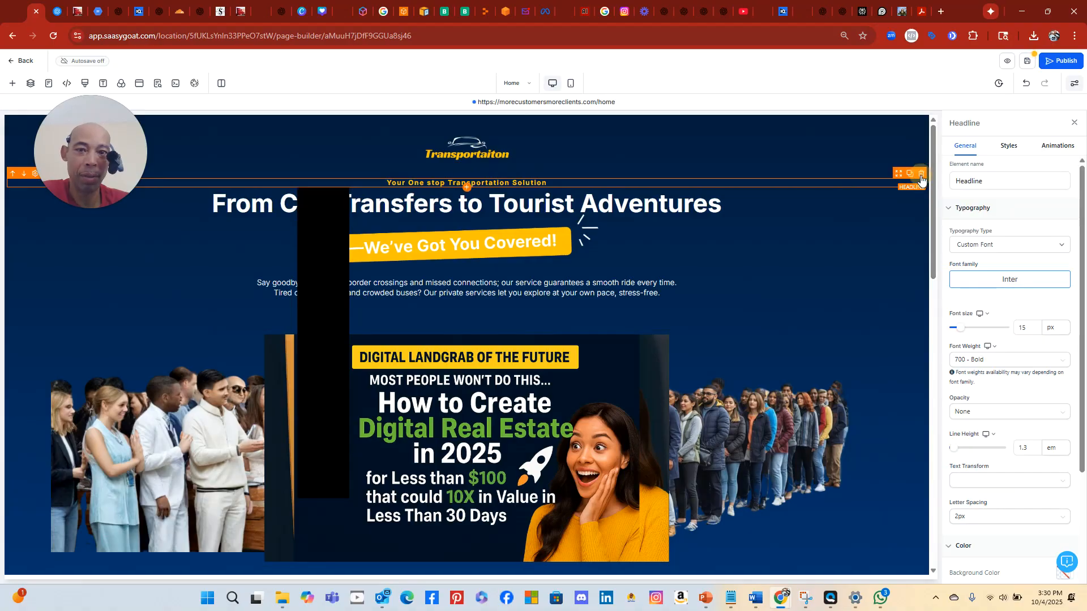
click(921, 174)
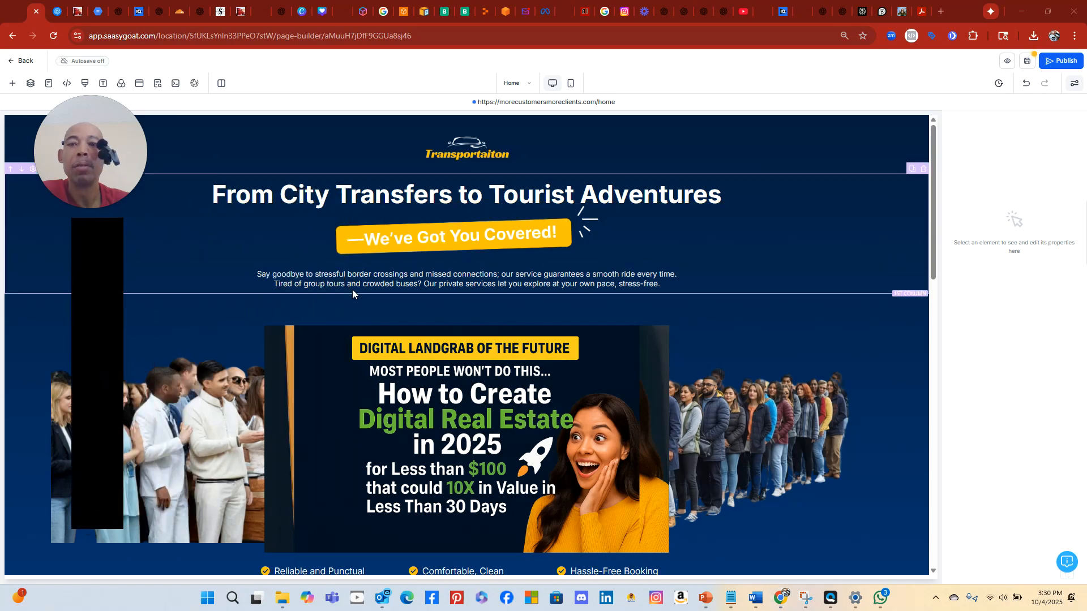
click(477, 150)
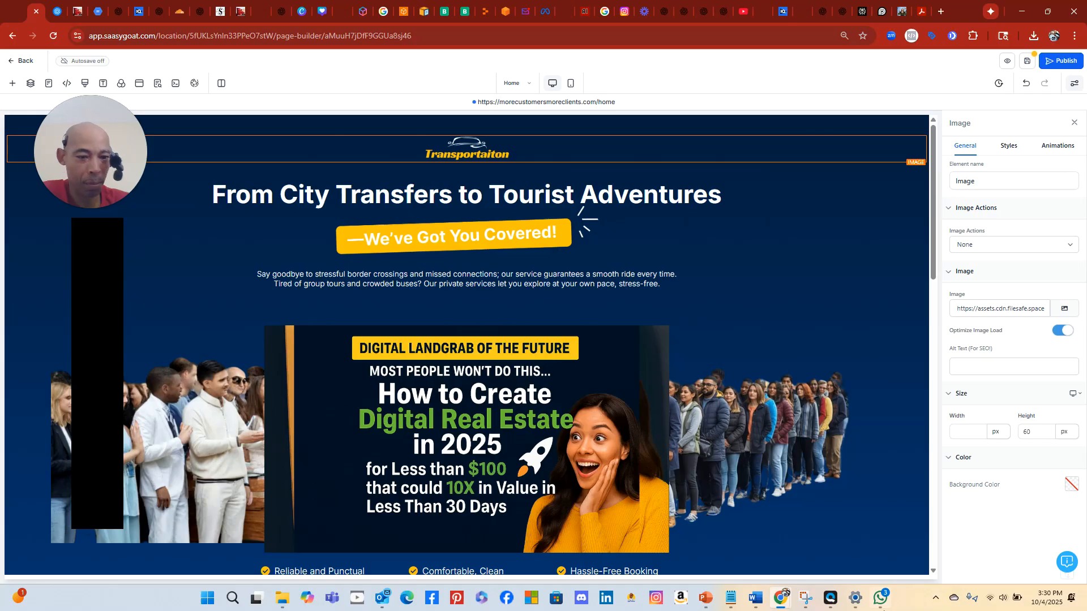
mouse_move(883, 607)
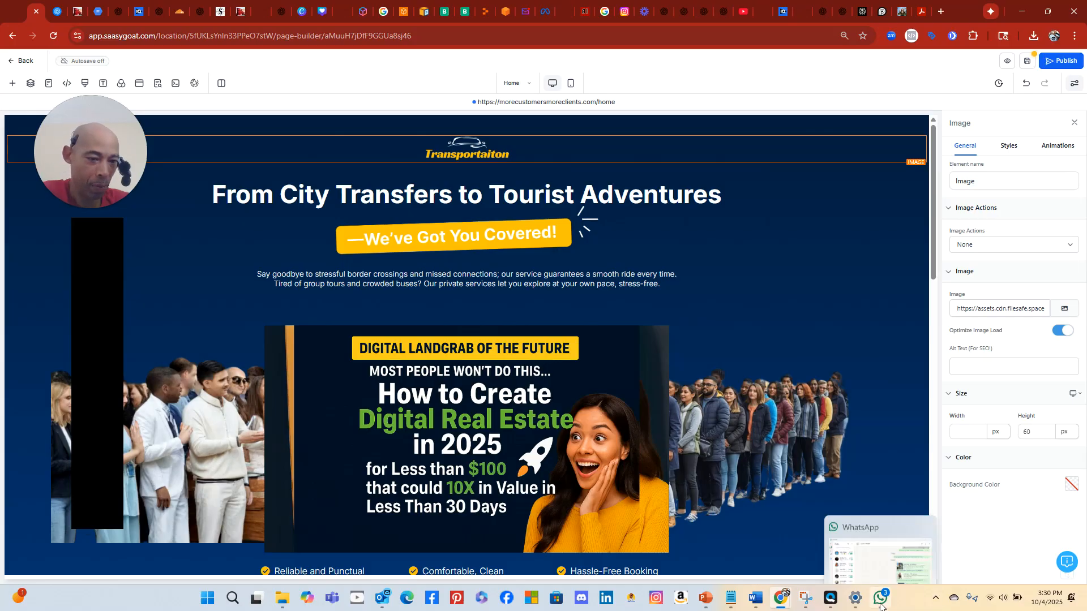
In the IntakeGenie Replit project, switch the agent chat to Plan mode
click(482, 11)
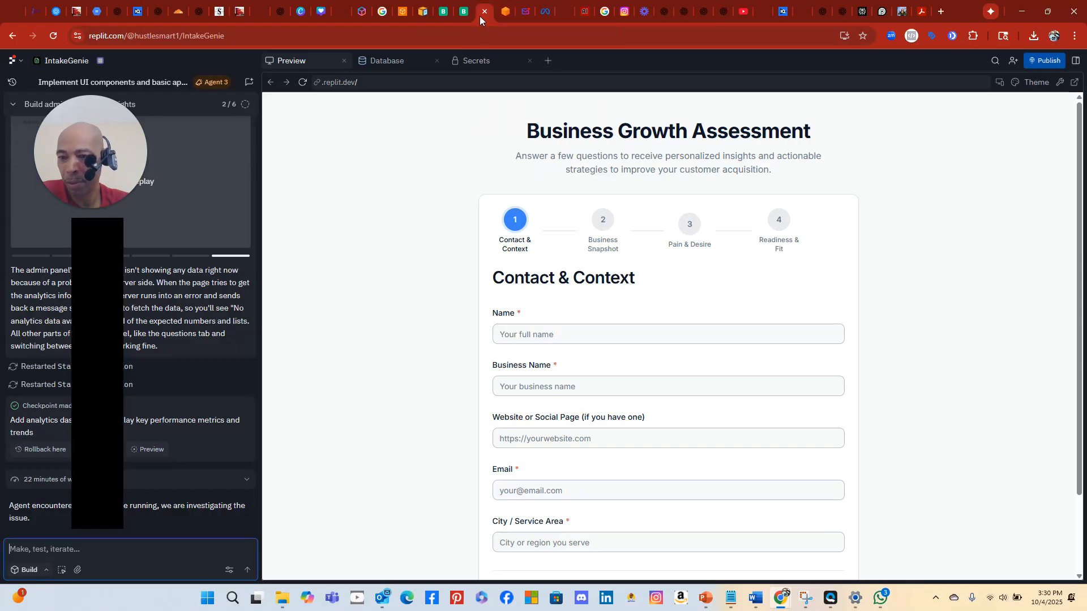
scroll(218, 377, up, 3)
scroll(218, 377, down, 3)
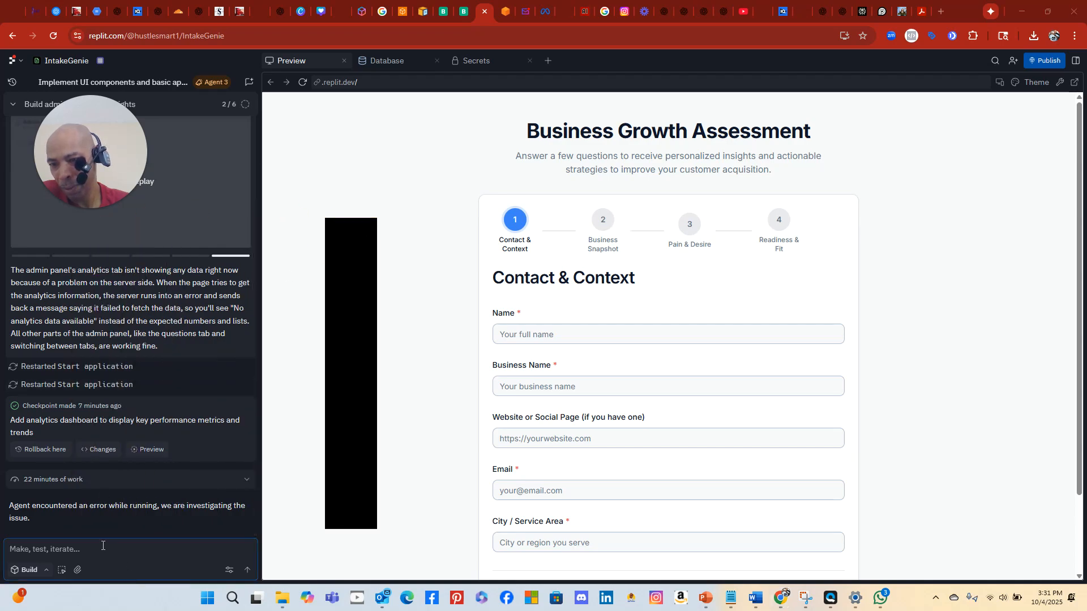
click(103, 546)
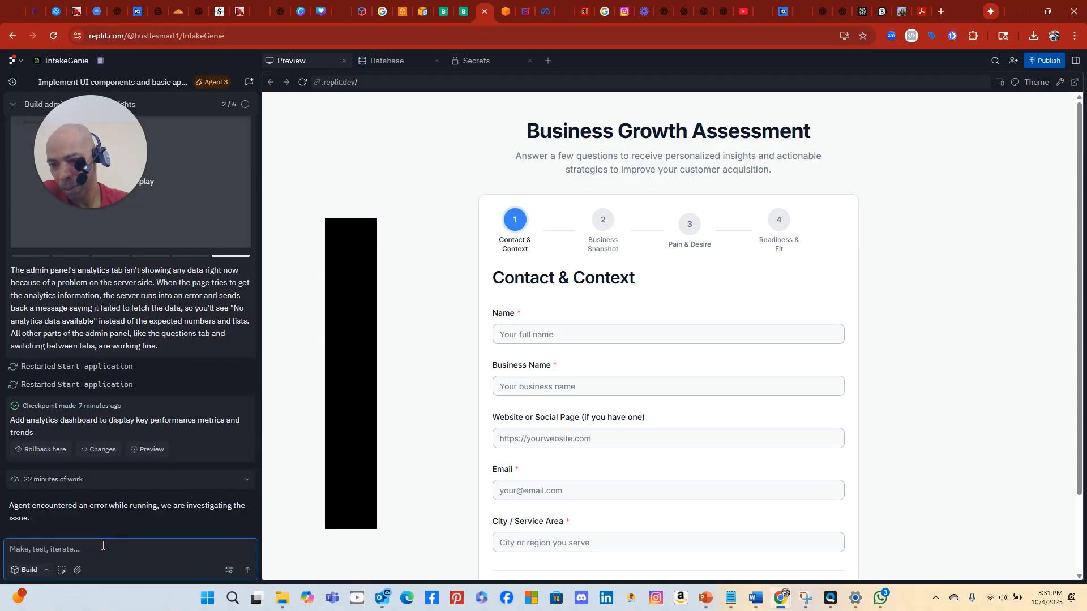
click(29, 570)
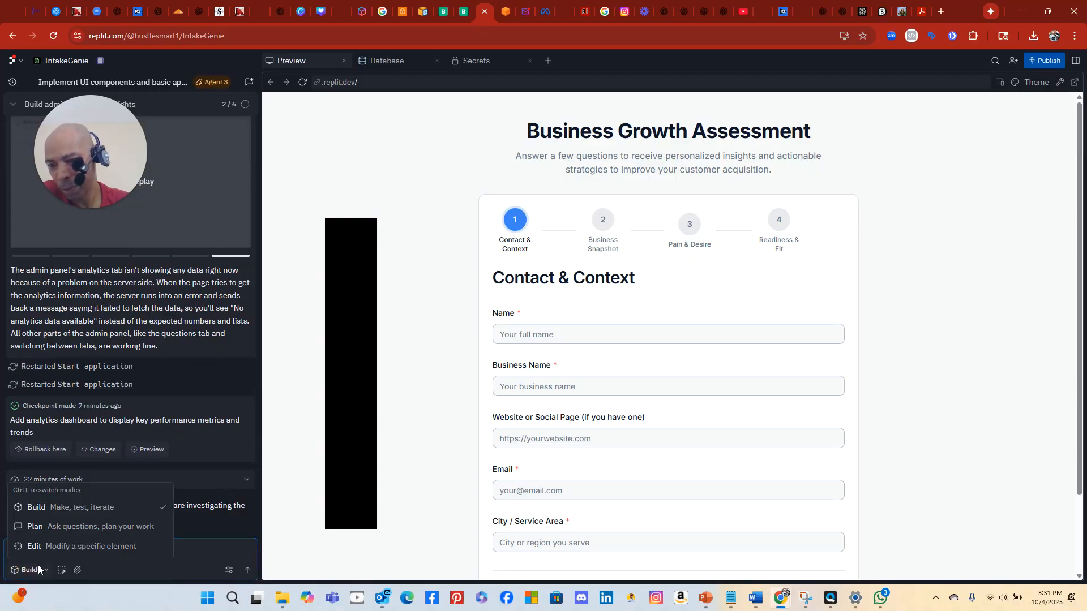
click(65, 527)
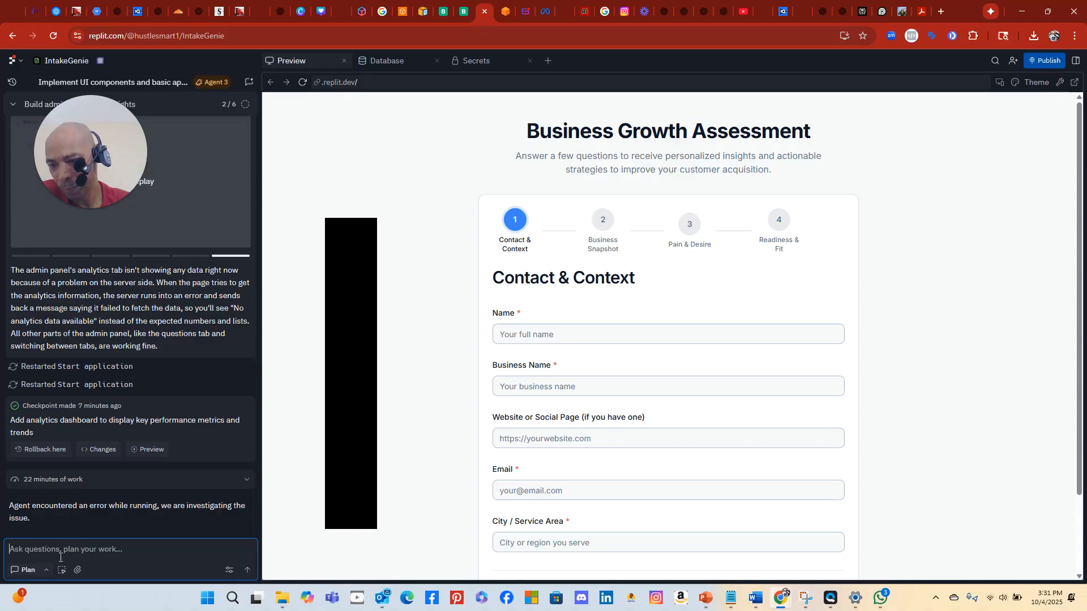
Ask the agent 'what type of problem. ARent you going to fix it?'
text(what type of p)
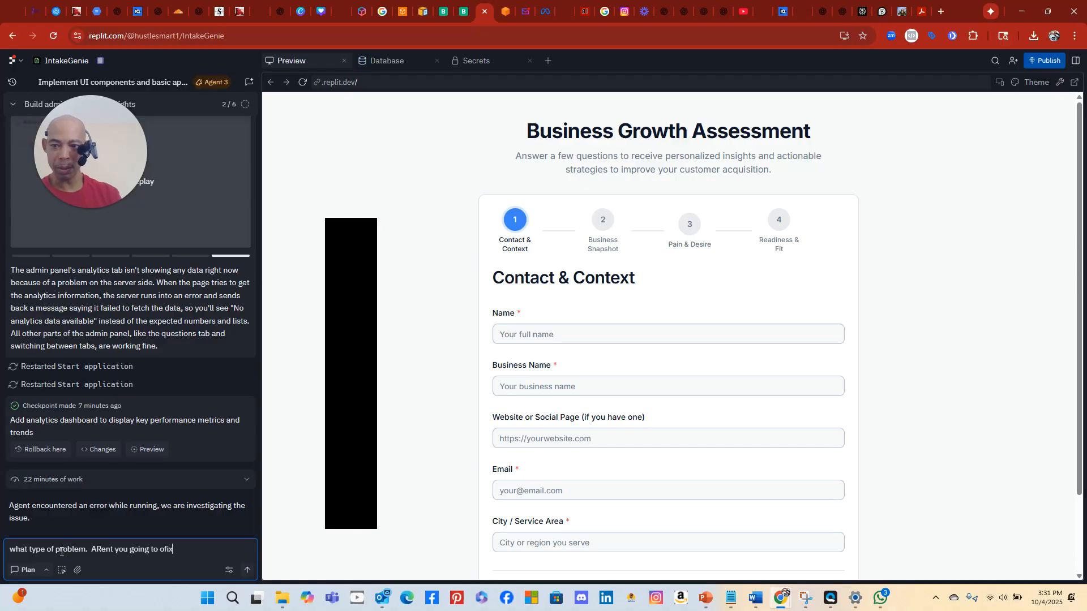
text(it?)
key(Return)
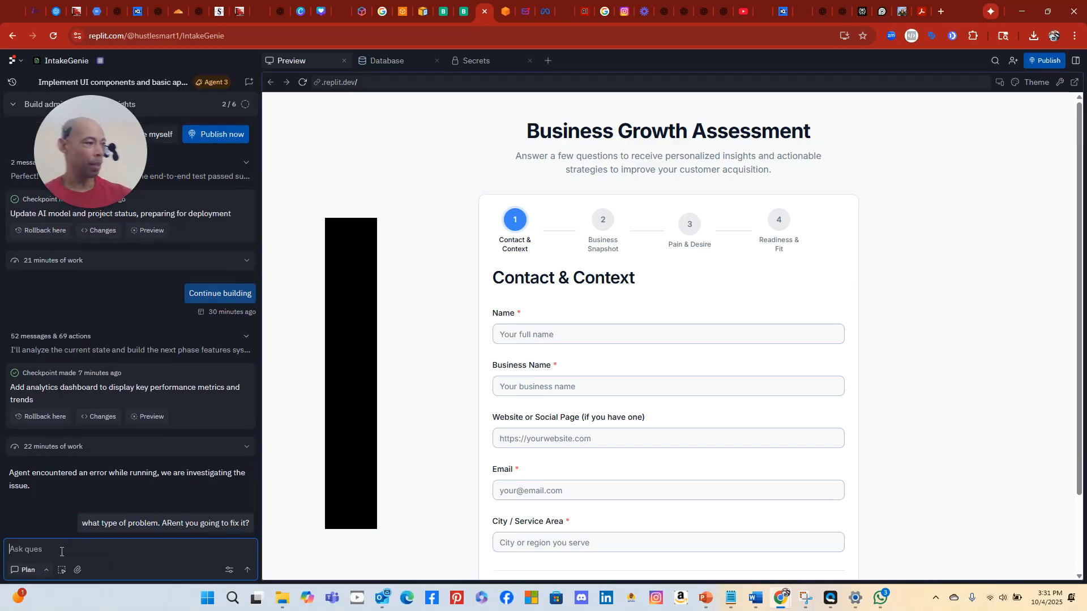
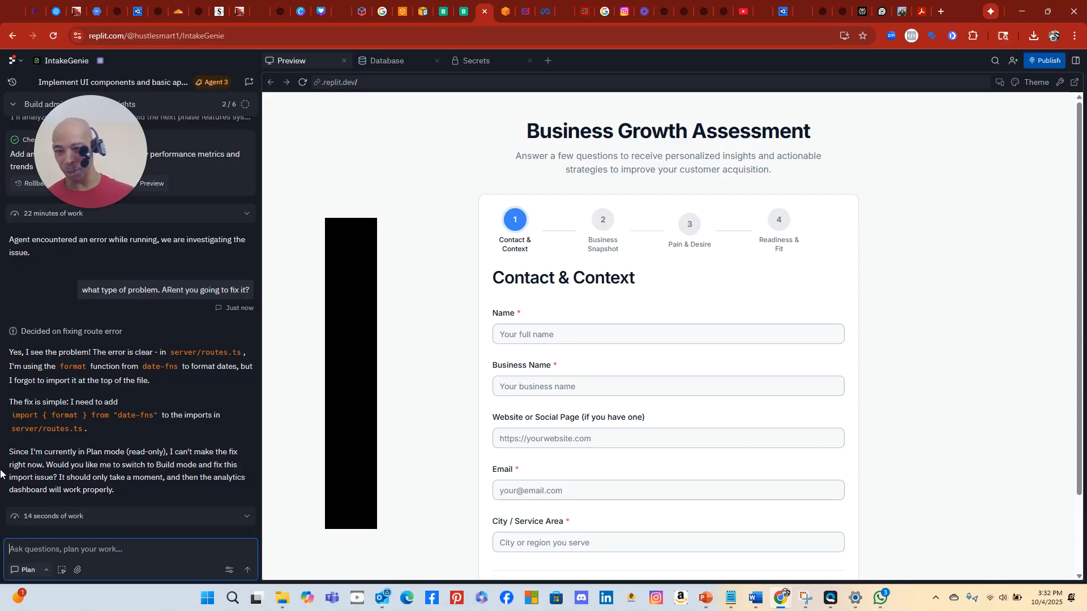
Switch the Replit agent from Plan mode to Build mode
click(35, 574)
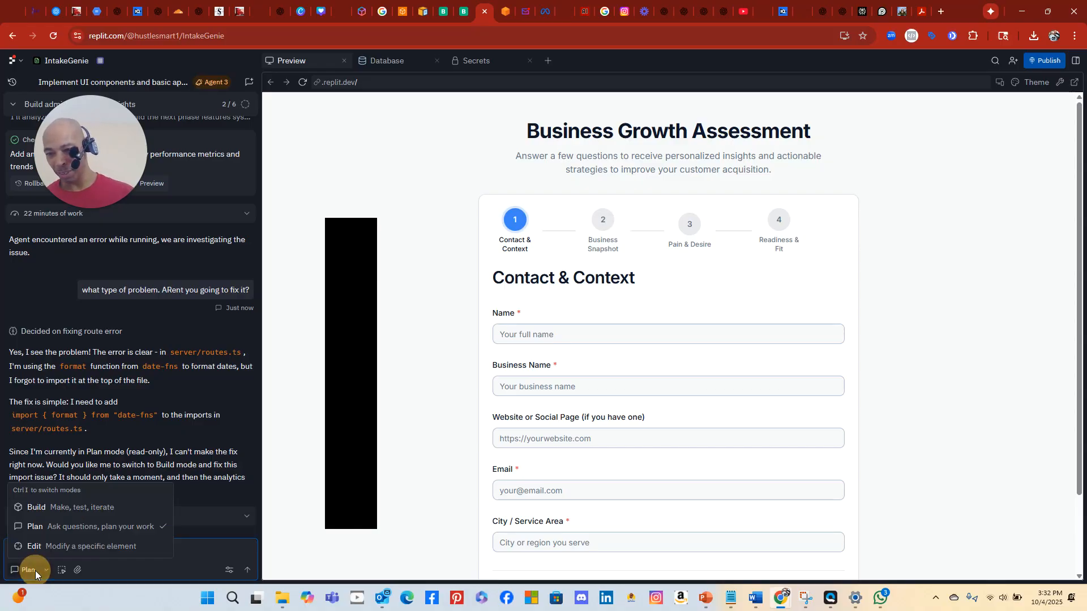
click(37, 531)
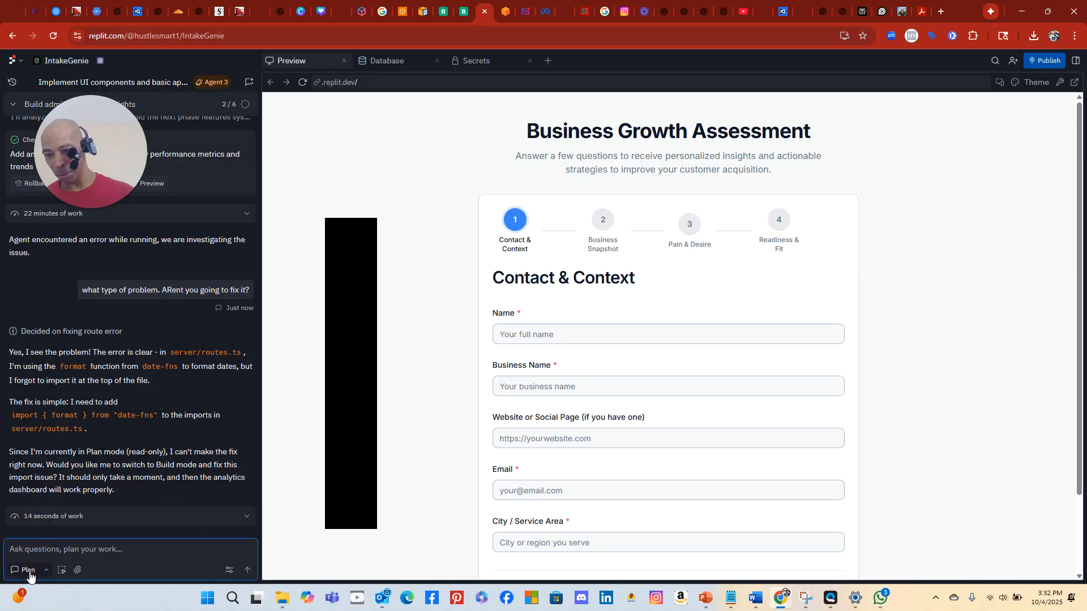
click(30, 575)
click(40, 512)
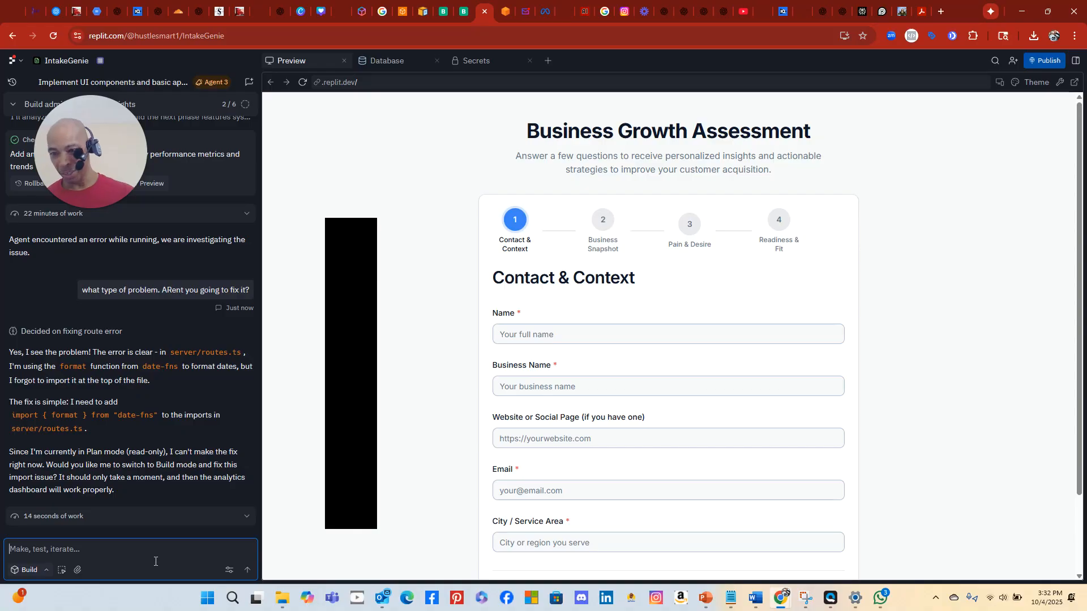
Send the agent the go-ahead message 'how about now? Lets' so it starts the fix
text(how about now?)
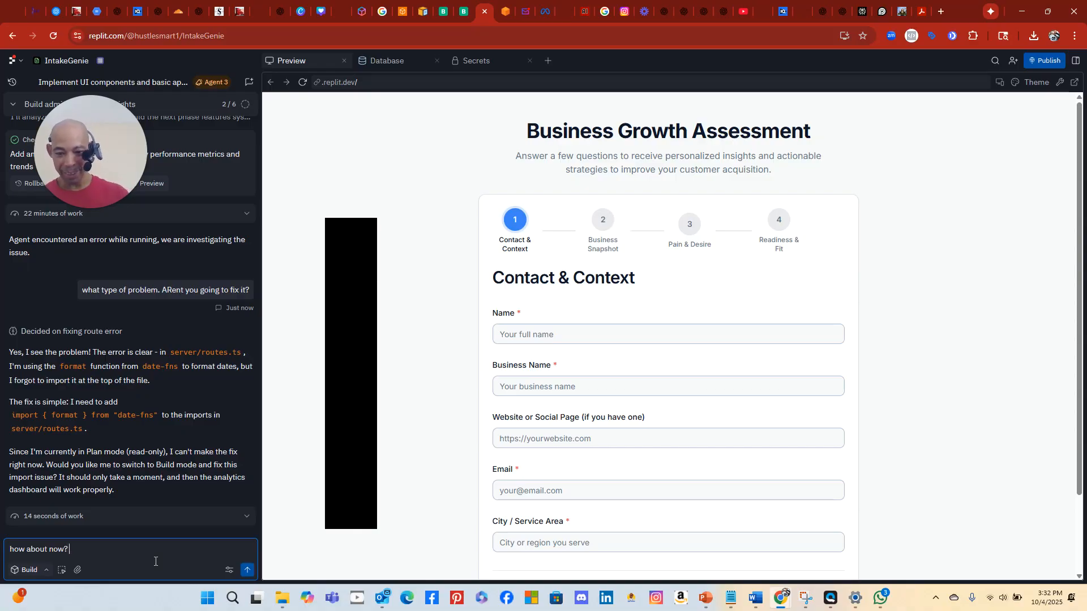
text(Lets go!)
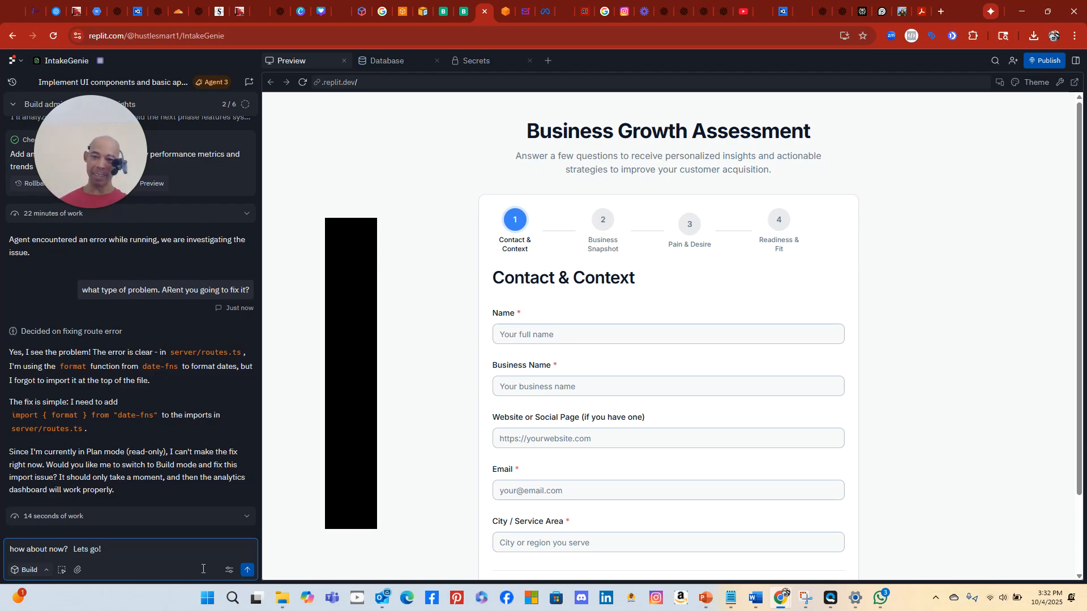
click(247, 569)
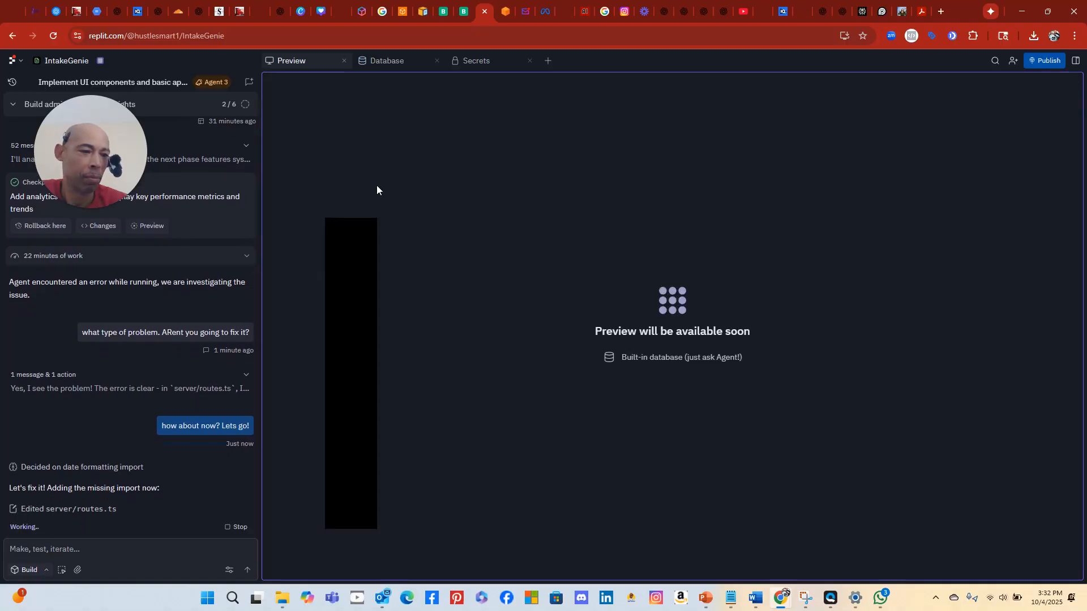
click(33, 13)
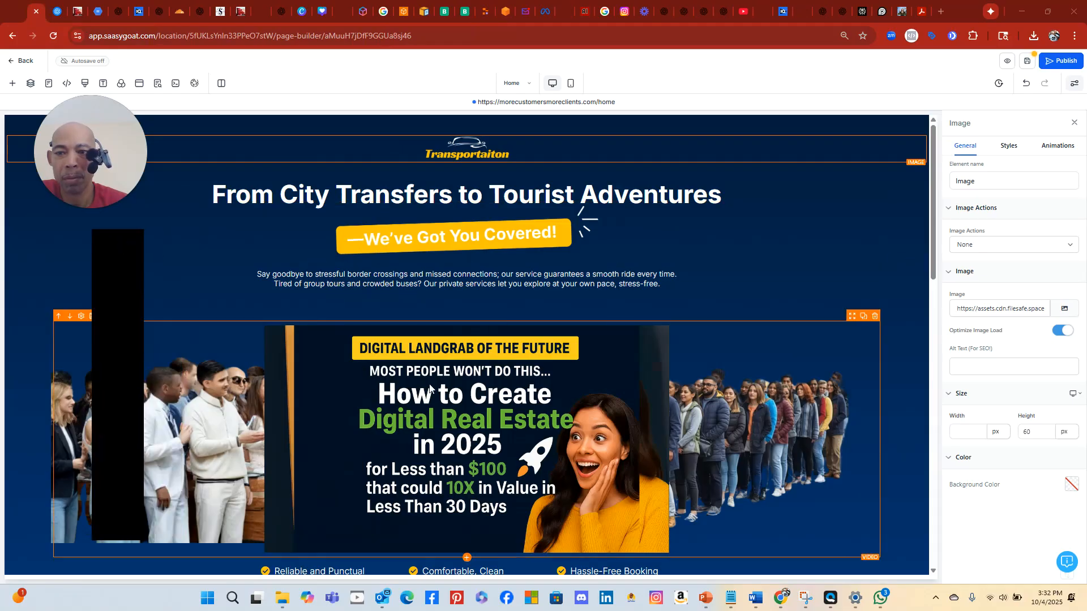
Delete the closing 'Ready to Ride' headline and the 'Book My Trip Now!' button
scroll(373, 280, down, 5)
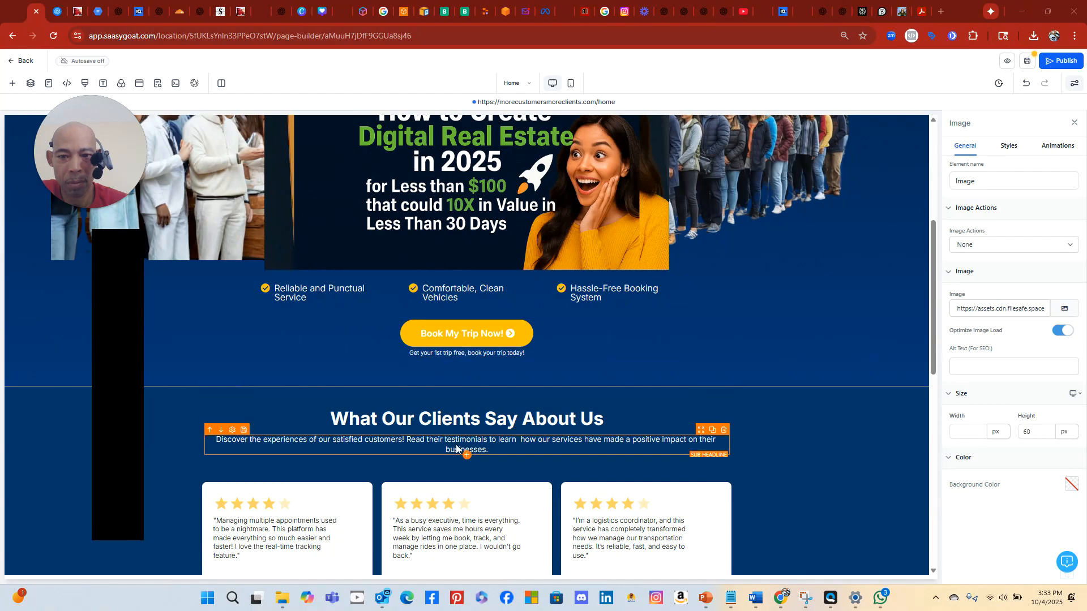
scroll(466, 442, down, 10)
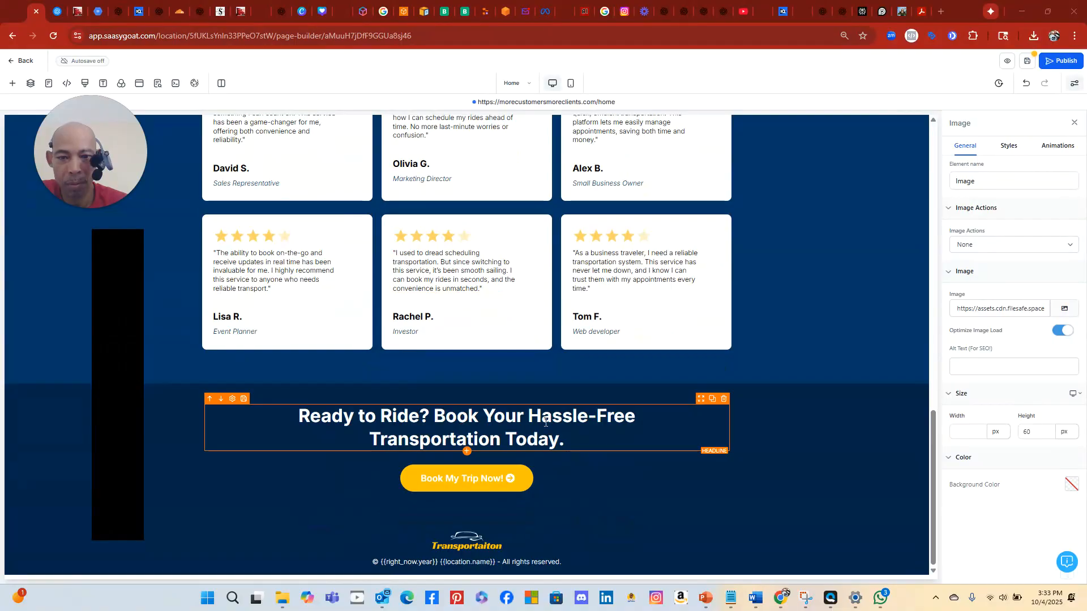
click(723, 400)
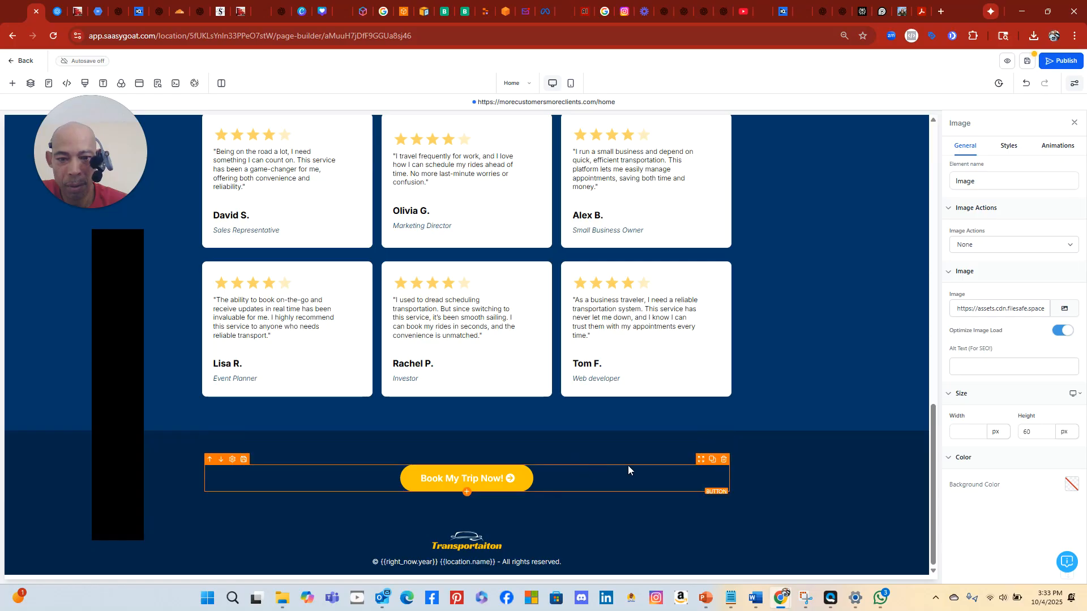
click(726, 441)
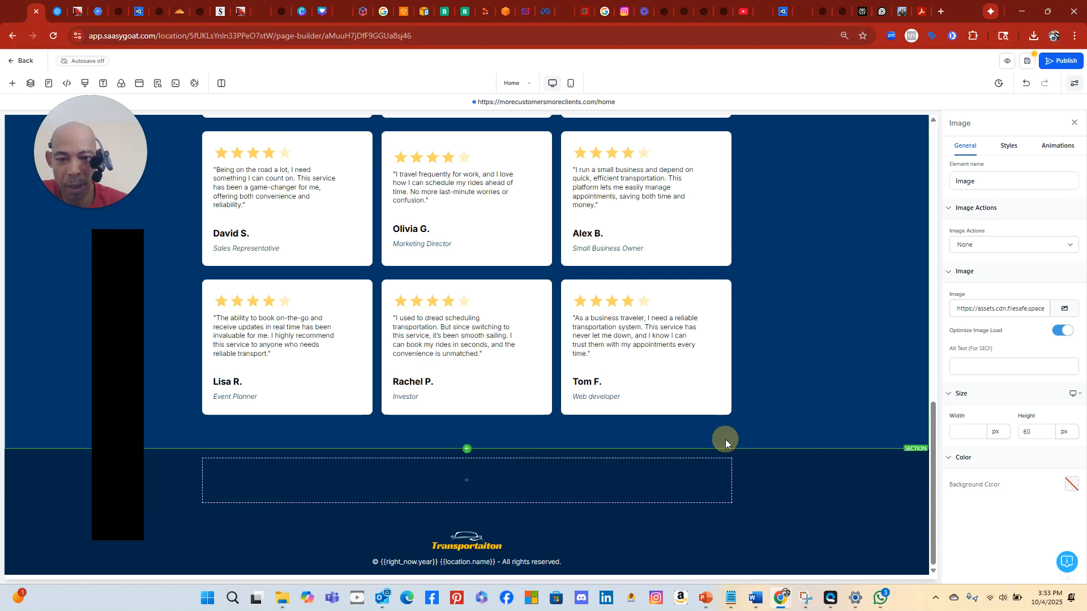
Delete both testimonial card rows and the whole 'What Our Clients Say About Us' section
scroll(670, 364, up, 6)
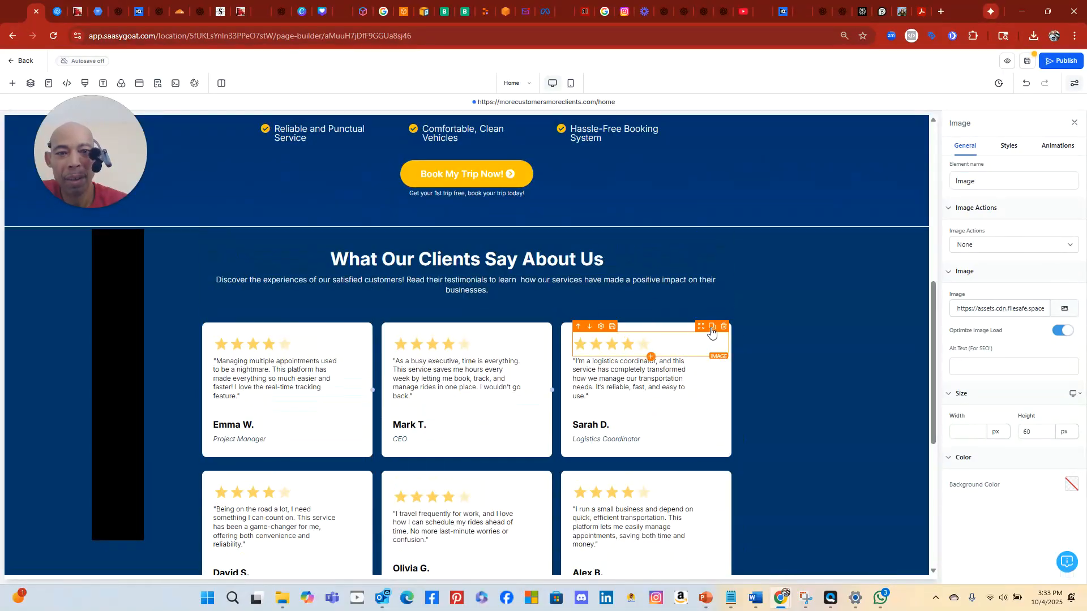
click(726, 310)
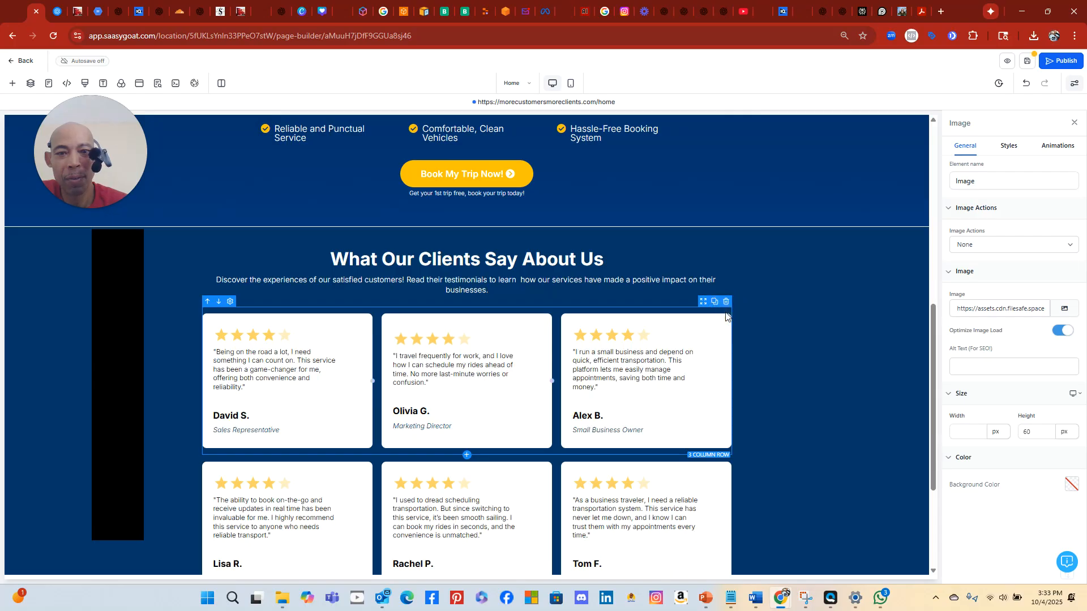
click(726, 301)
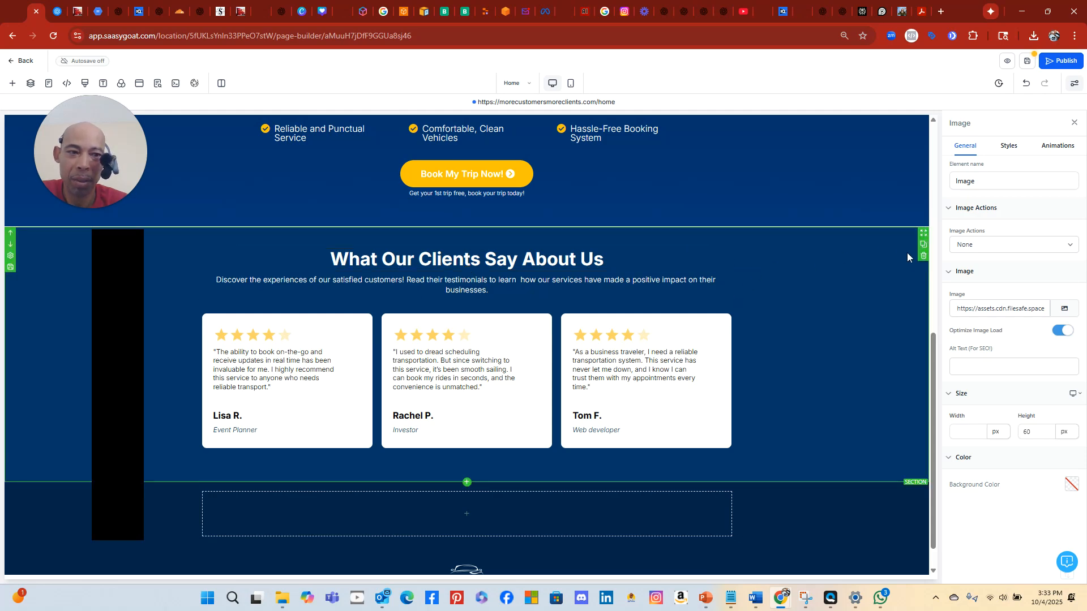
click(923, 256)
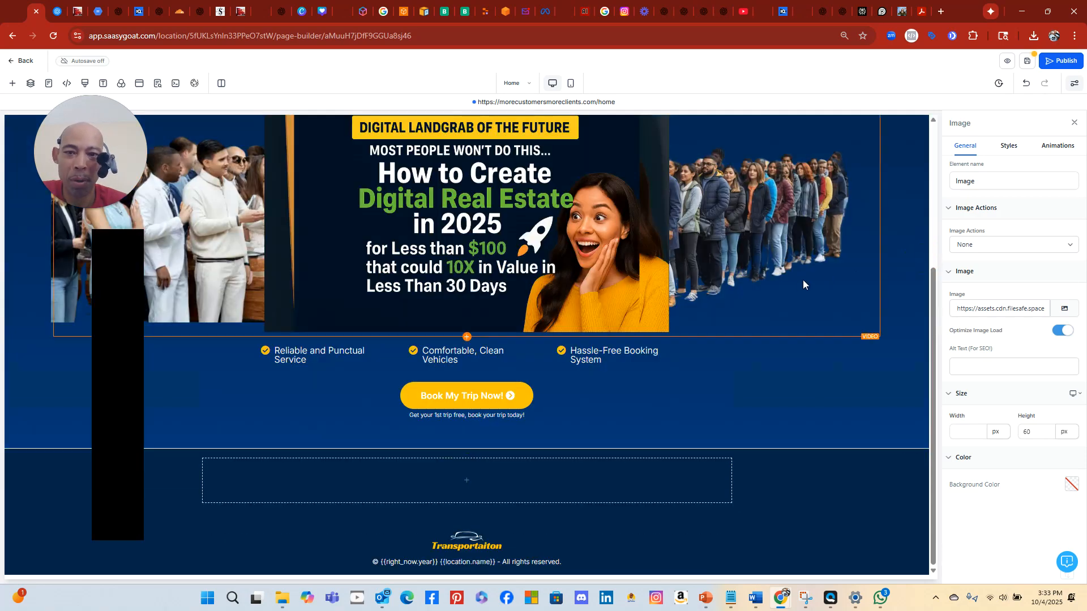
scroll(742, 287, up, 4)
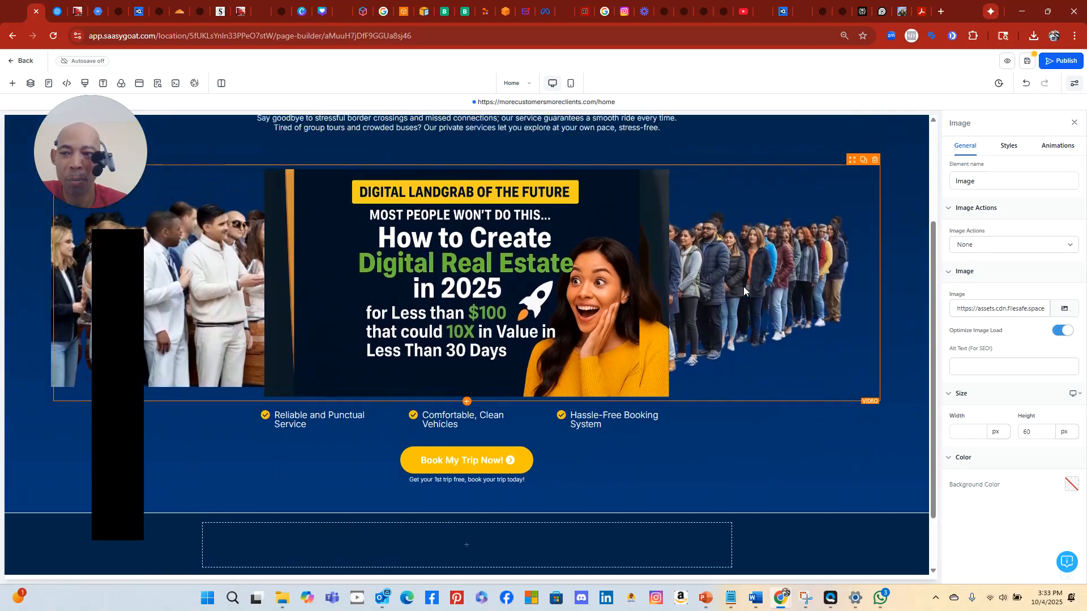
scroll(743, 283, down, 4)
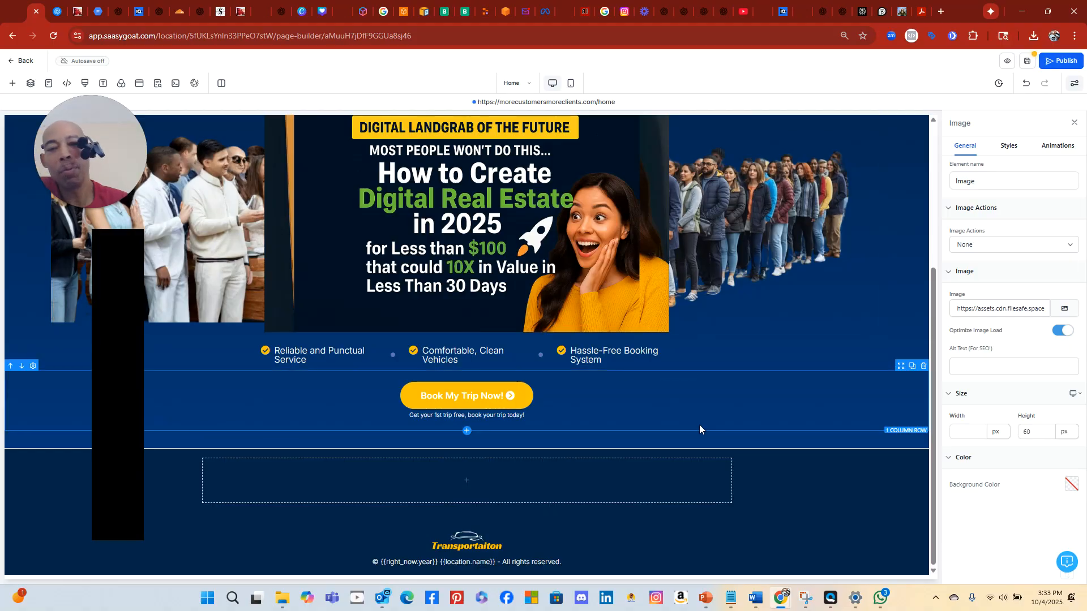
scroll(813, 360, up, 4)
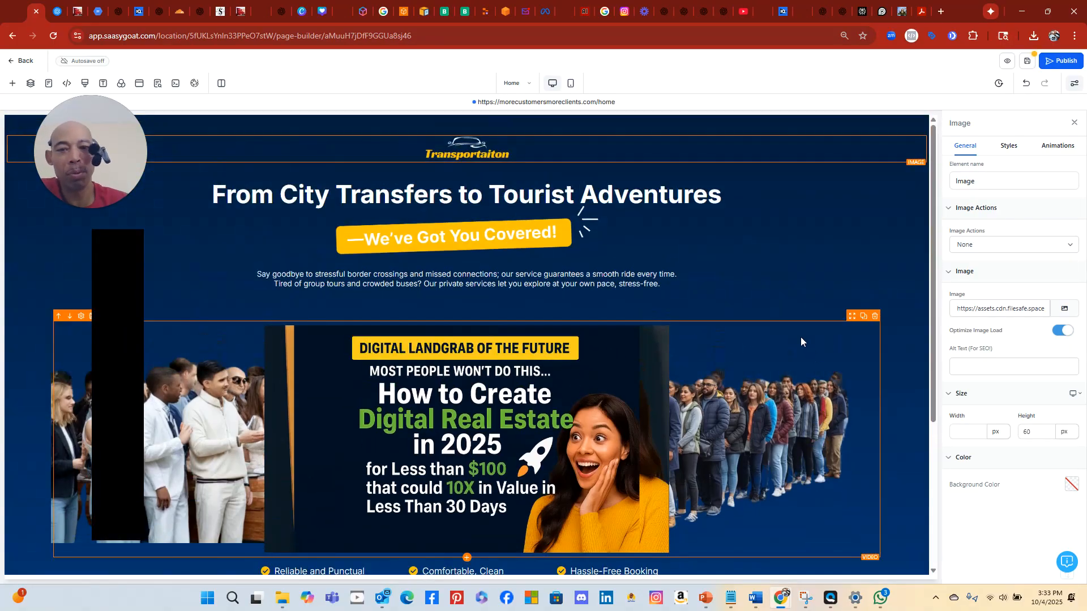
scroll(803, 341, down, 2)
scroll(800, 333, down, 2)
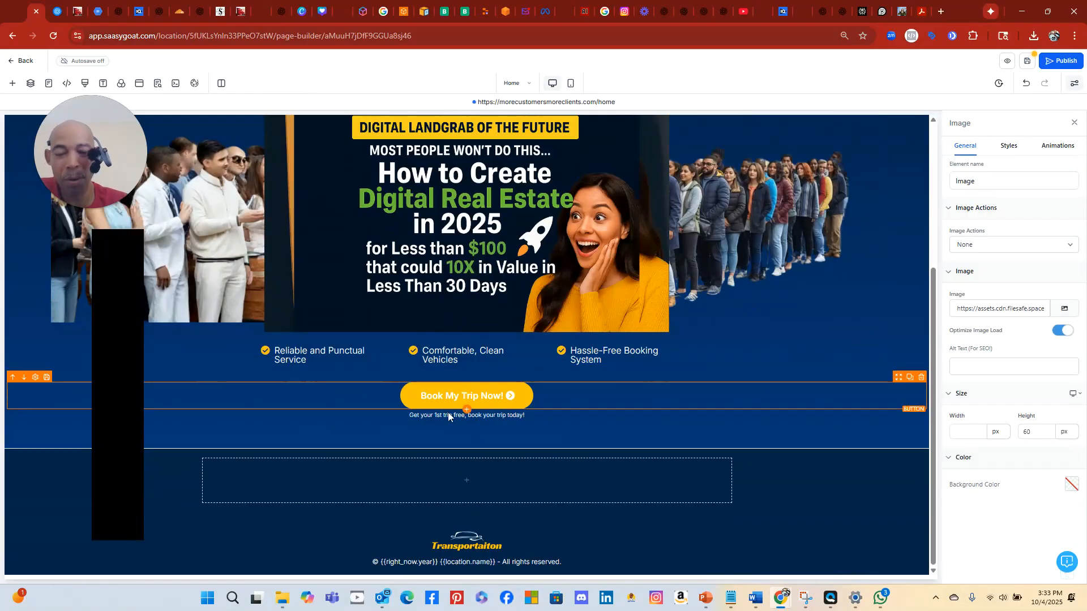
scroll(469, 379, up, 5)
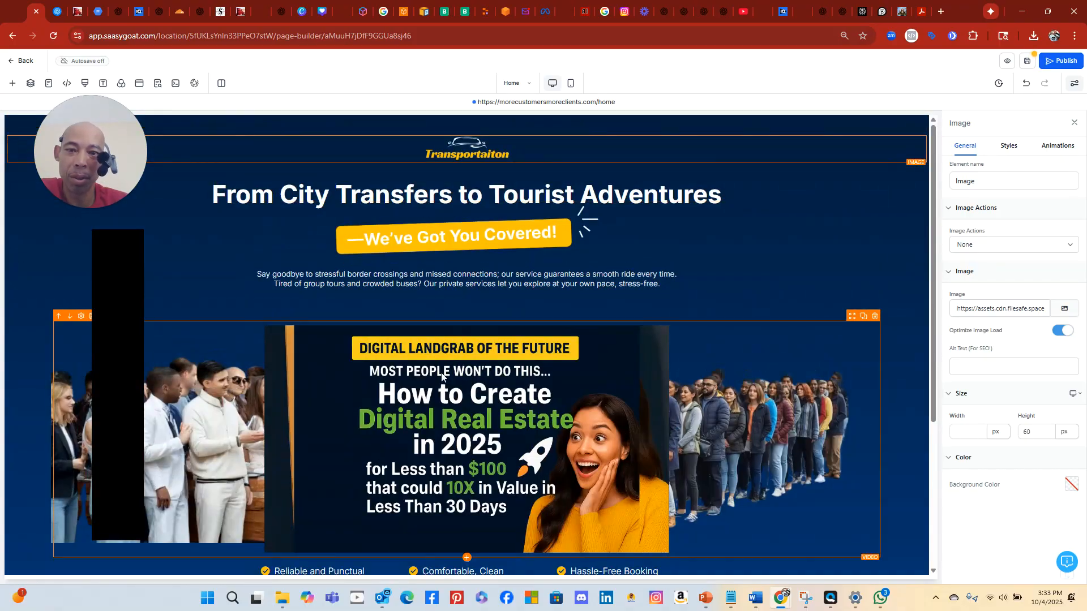
scroll(617, 355, down, 5)
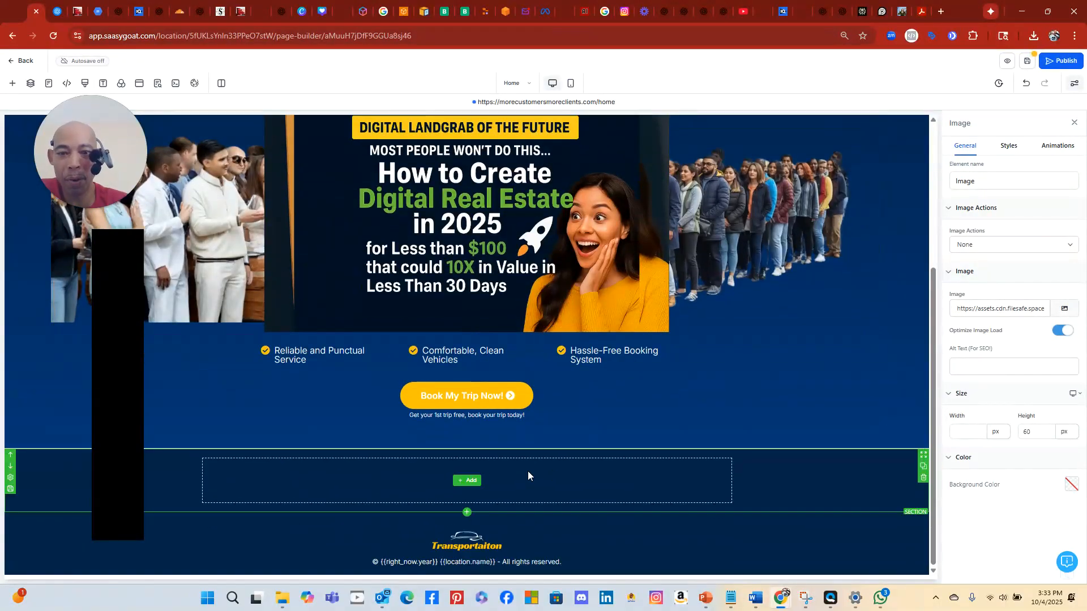
scroll(681, 347, up, 5)
scroll(680, 346, down, 5)
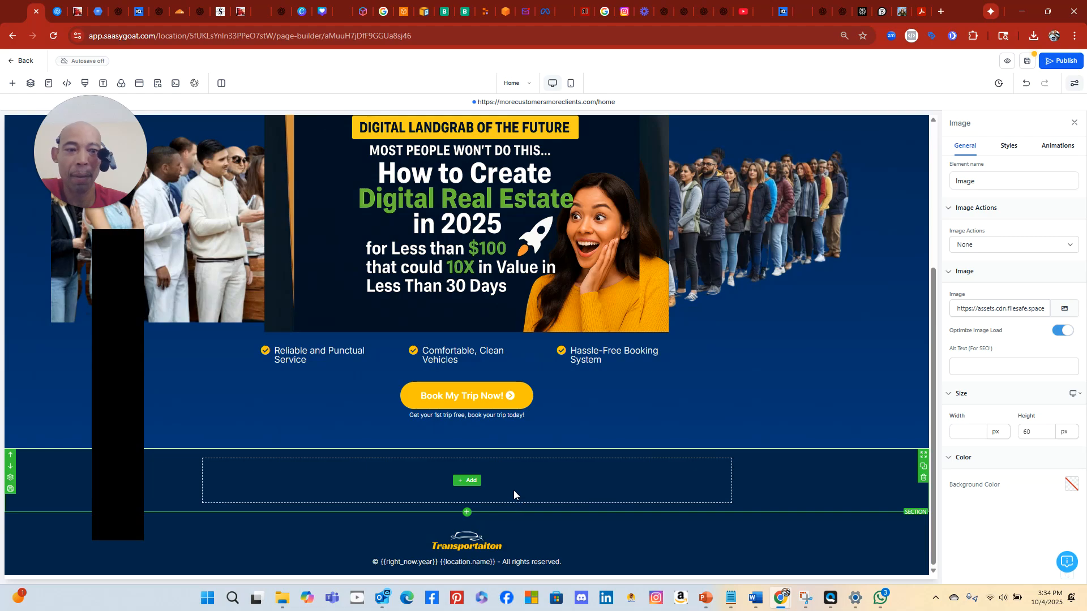
scroll(562, 379, up, 3)
scroll(653, 352, down, 3)
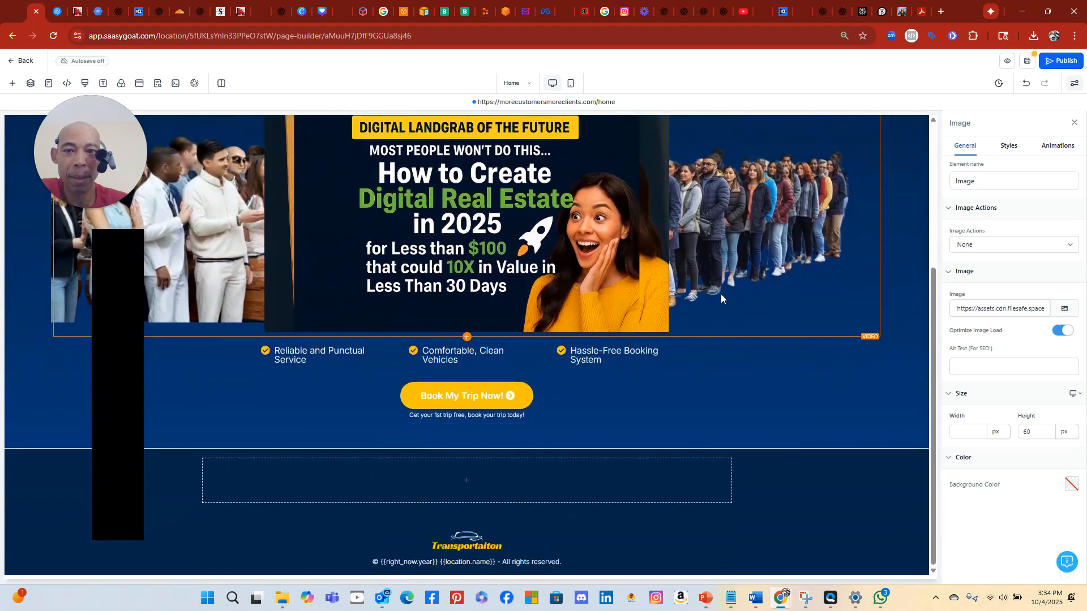
scroll(721, 294, up, 2)
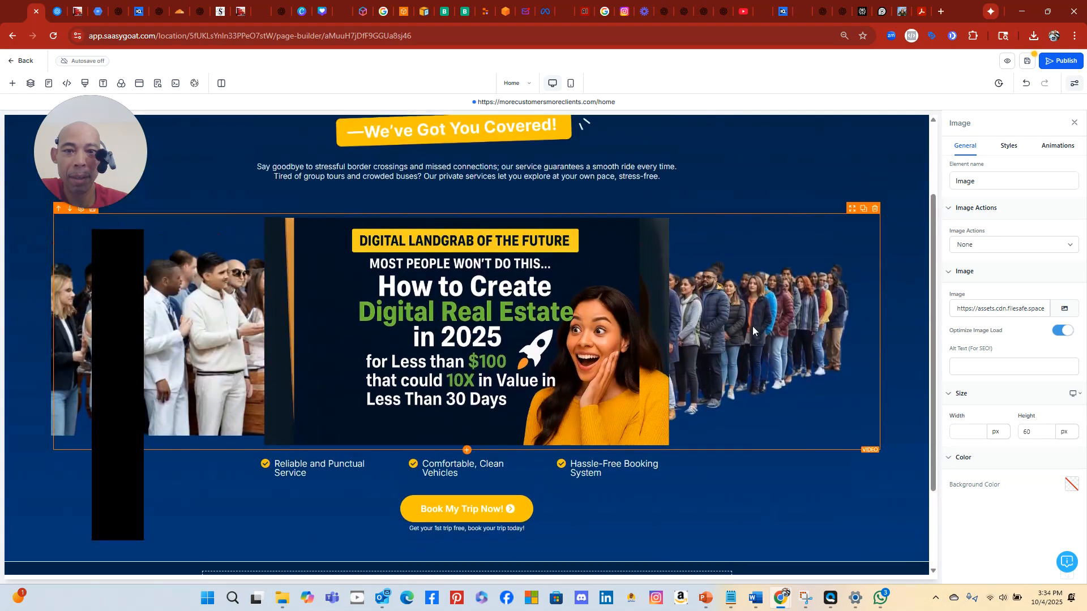
Clear the banner video's thumbnail and delete the 1 Column Row's crowd background image URL
click(796, 328)
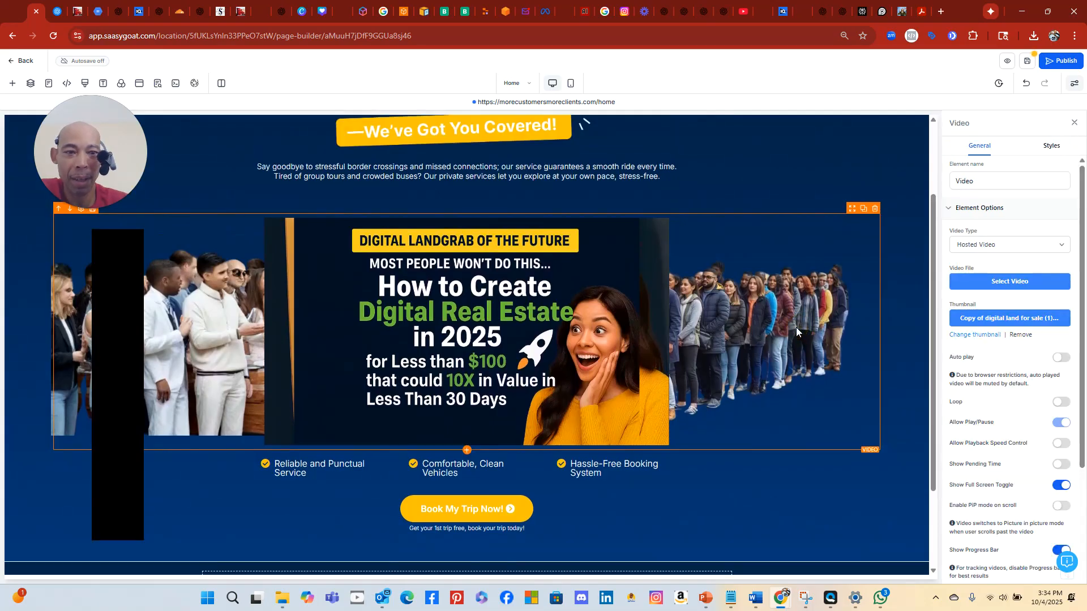
click(1020, 335)
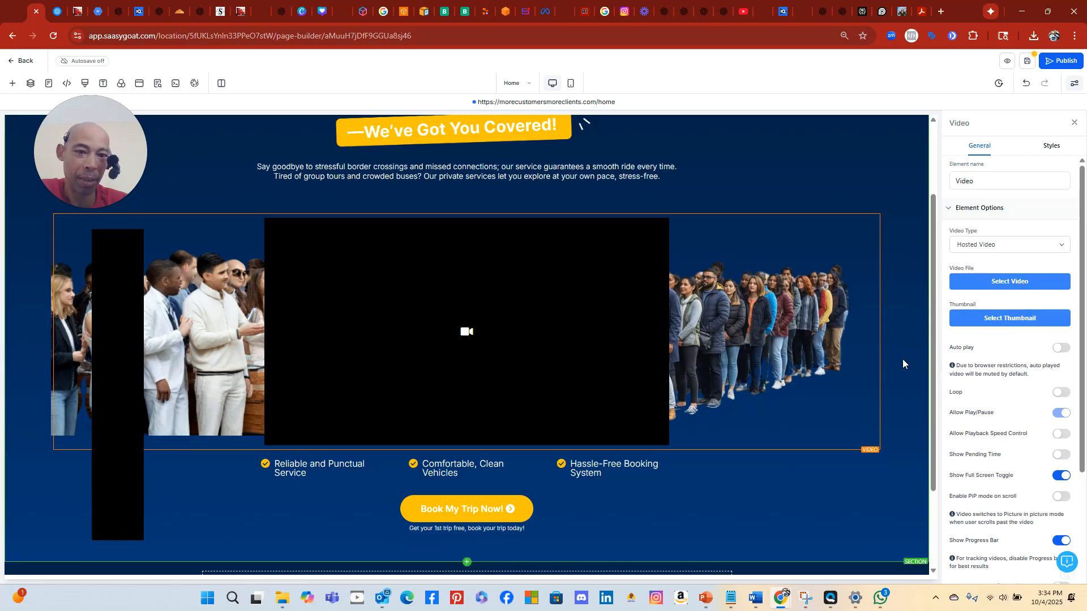
click(837, 206)
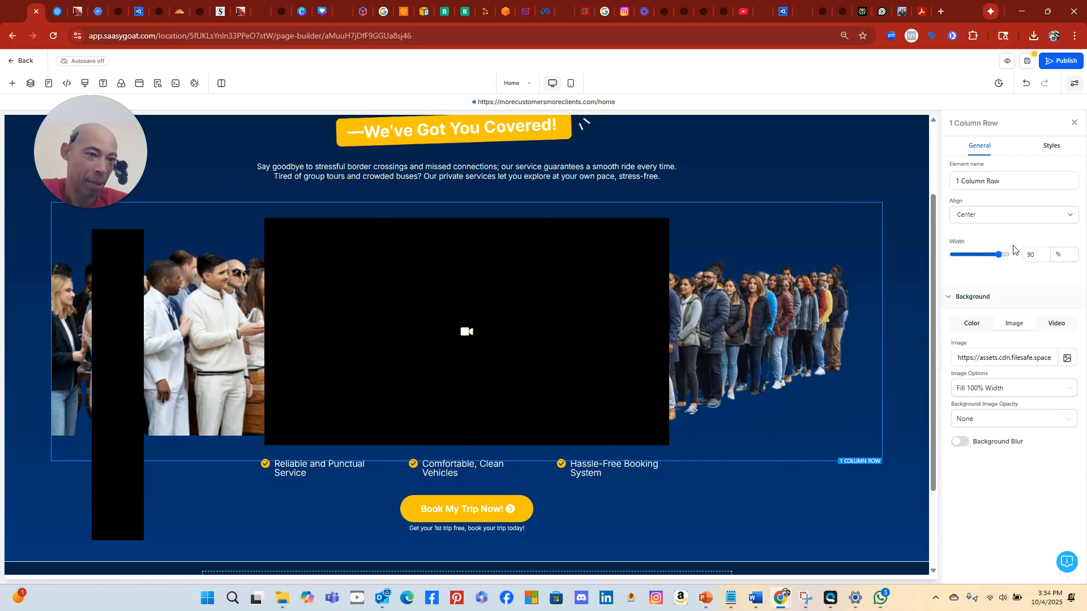
click(1065, 360)
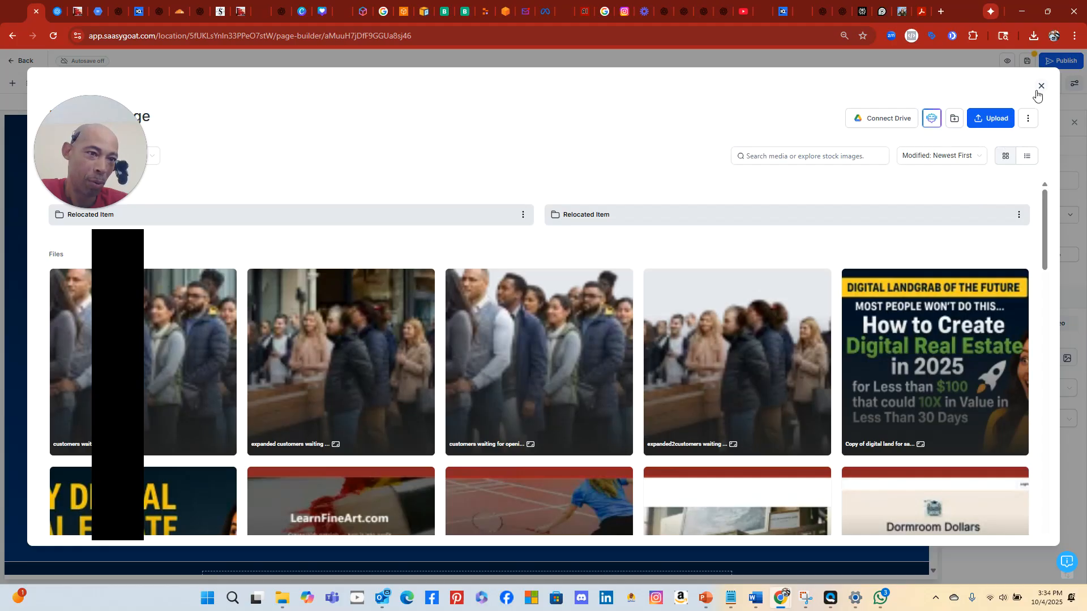
click(1039, 86)
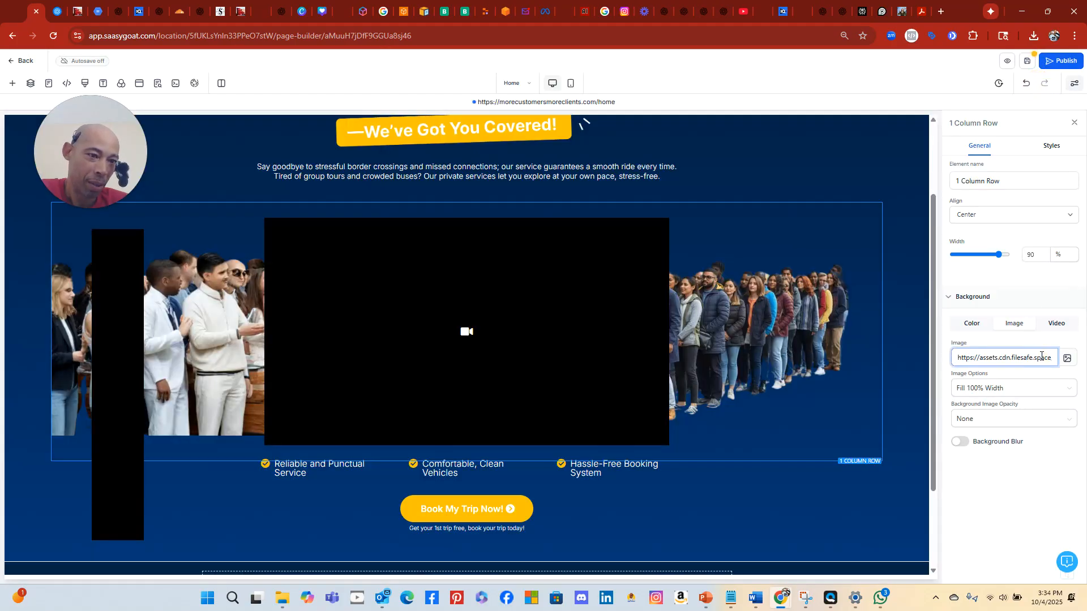
key(ctrl+a)
key(BackSpace)
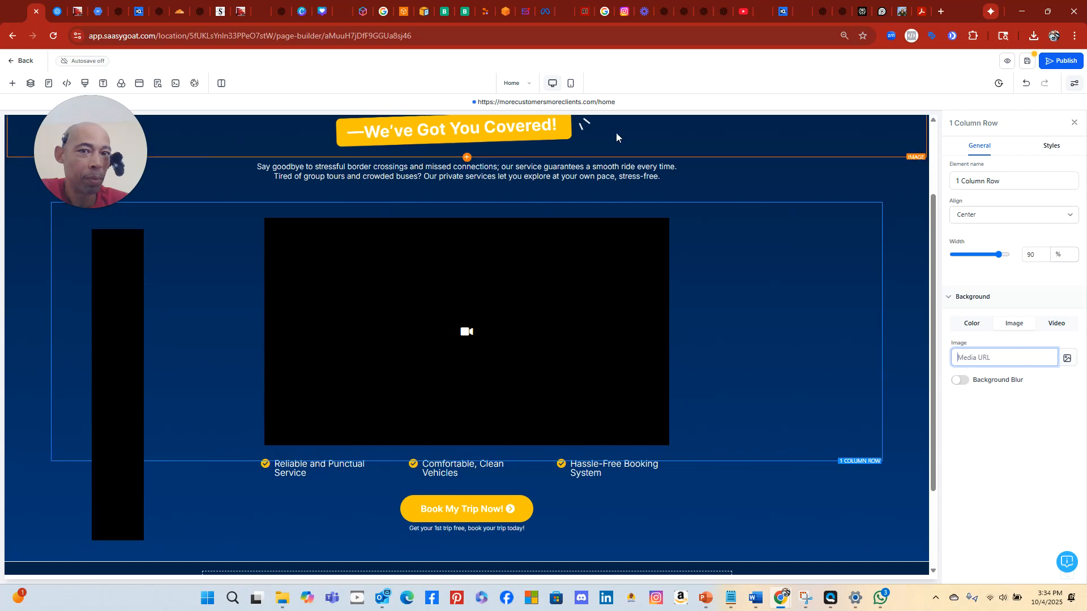
Set the video element to the digital landgrab video with the 'Digital Real Estate in 2025' thumbnail
click(715, 210)
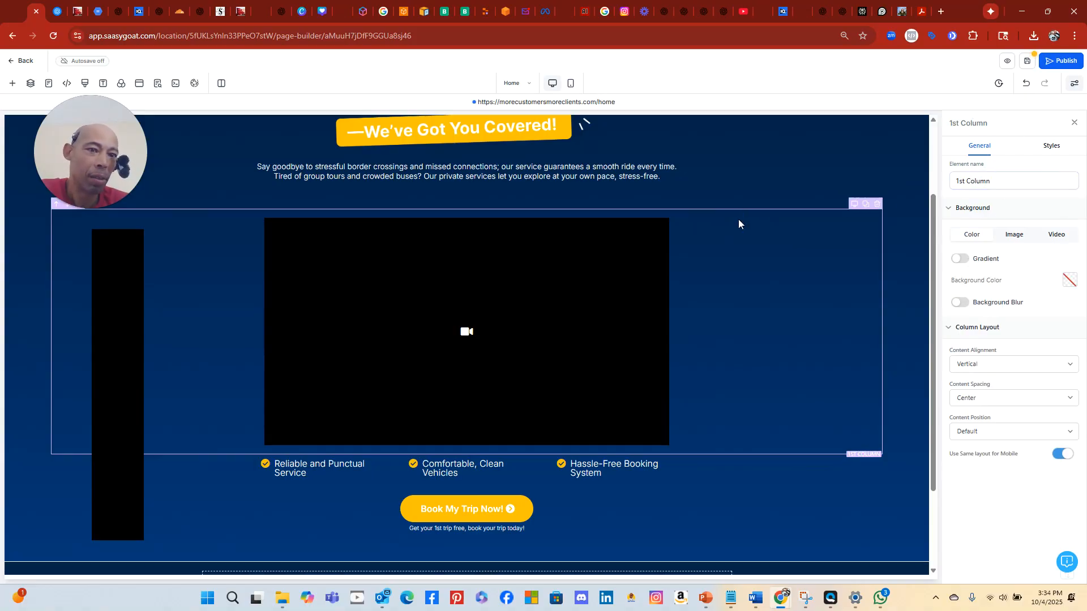
click(752, 202)
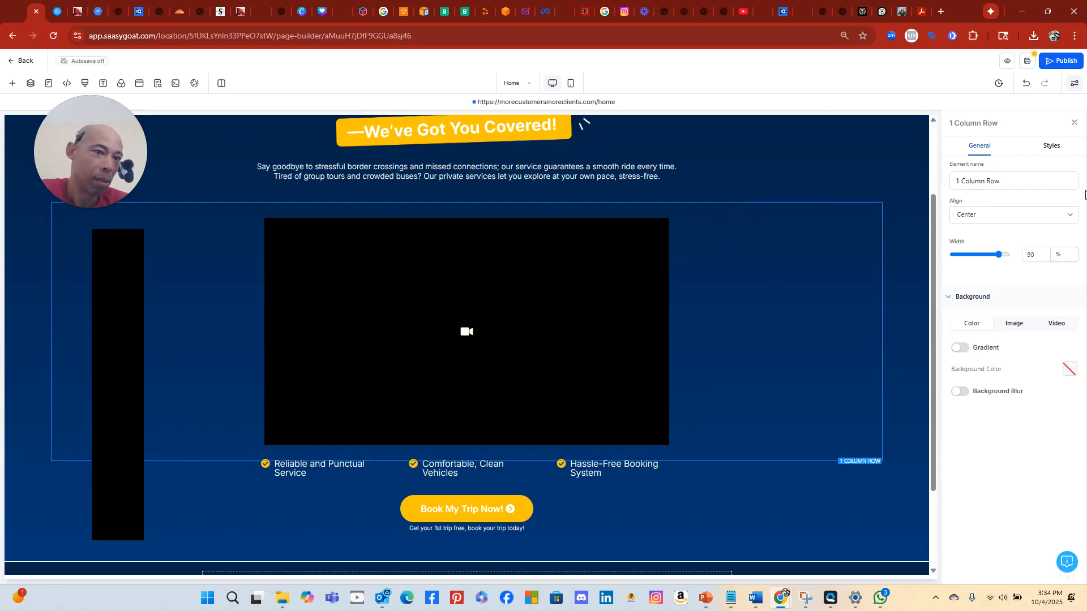
click(606, 268)
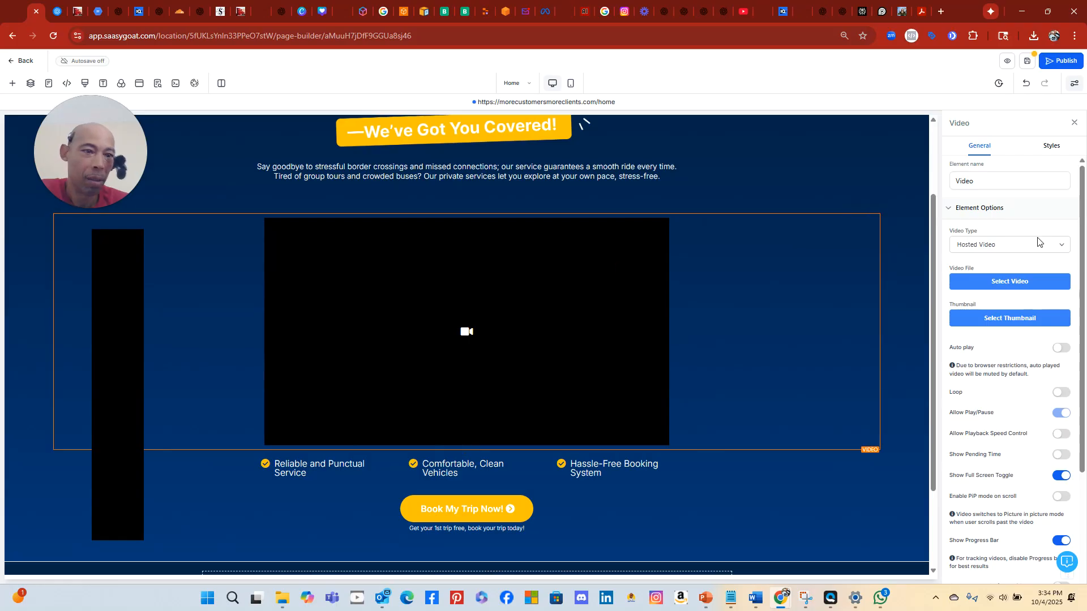
click(1039, 281)
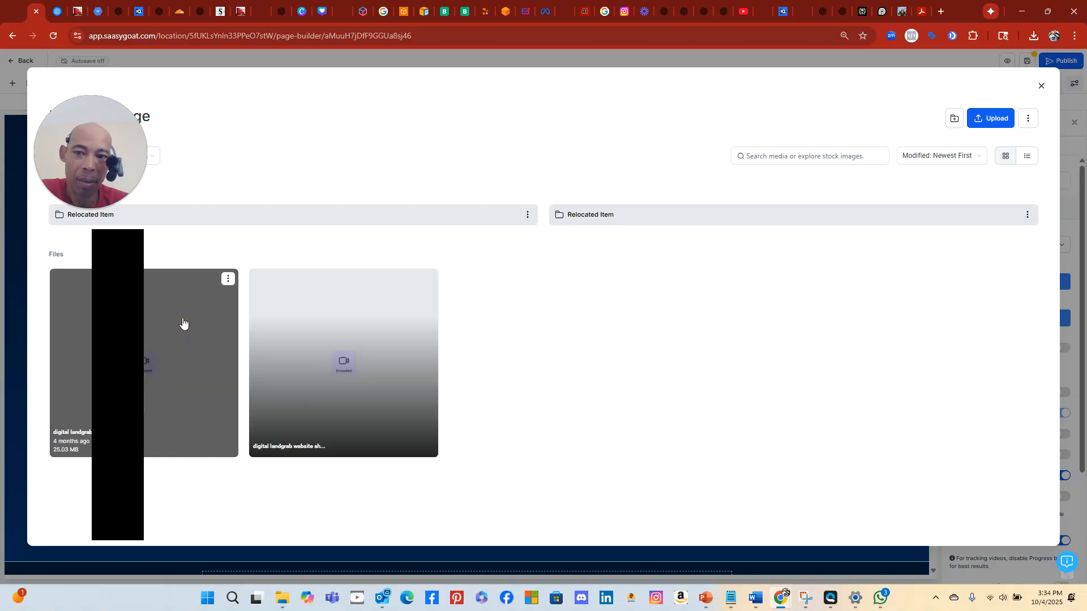
click(230, 276)
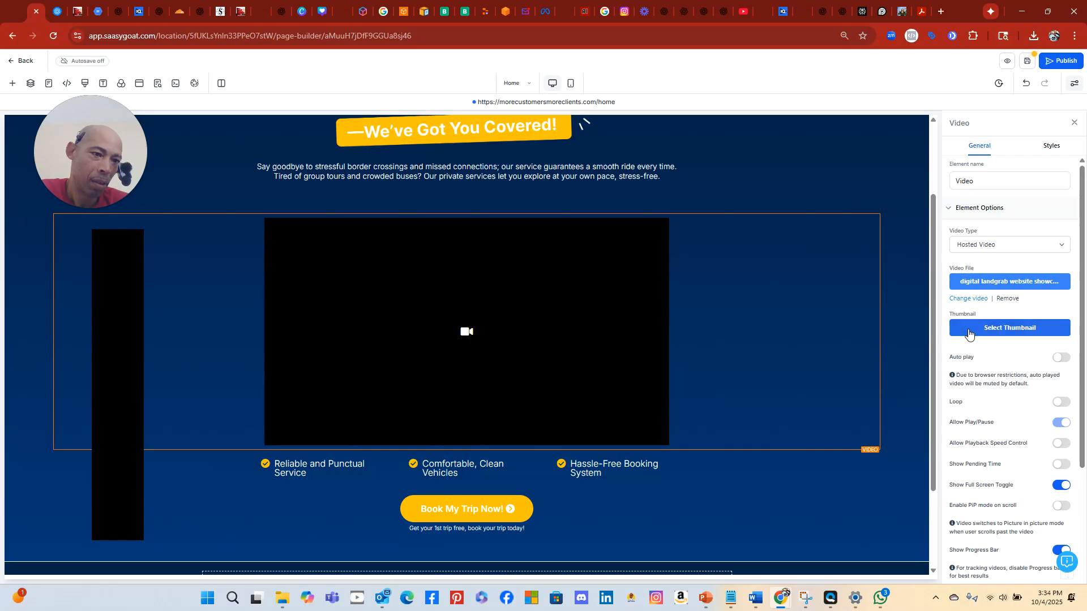
click(999, 327)
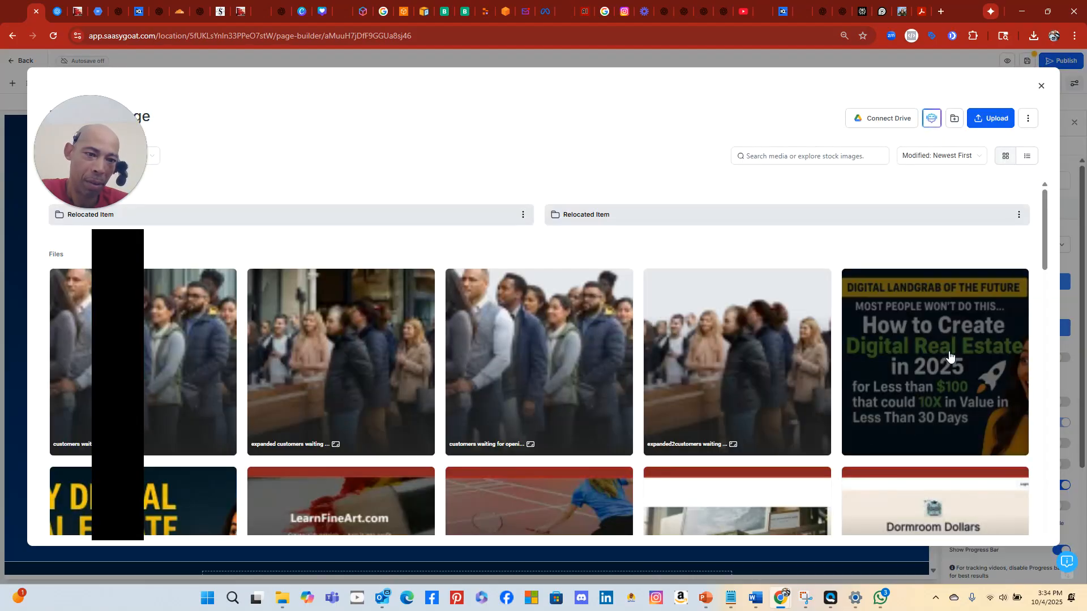
click(949, 356)
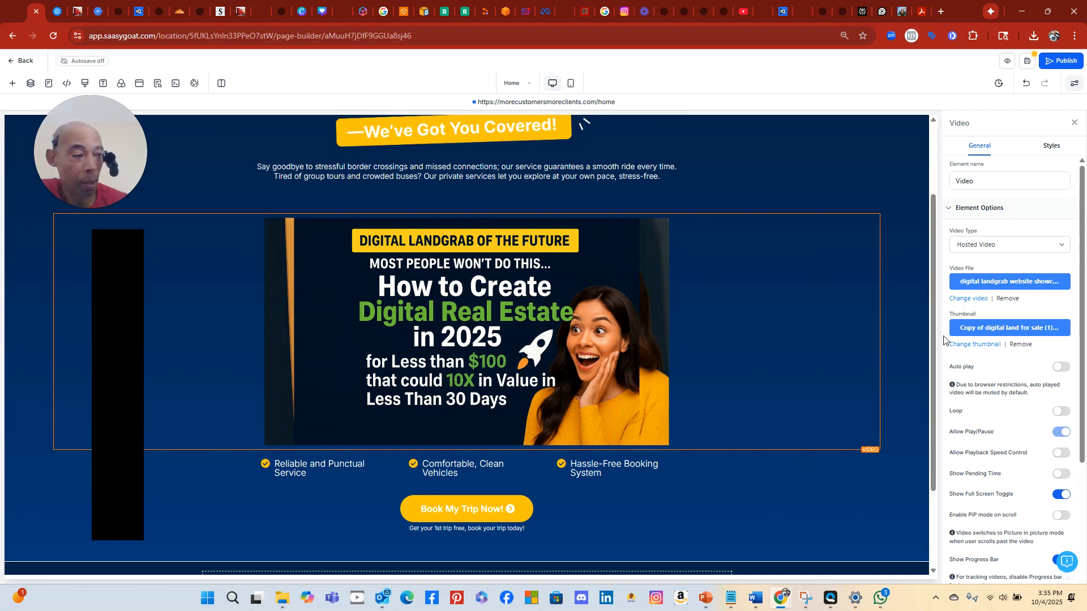
scroll(582, 394, down, 2)
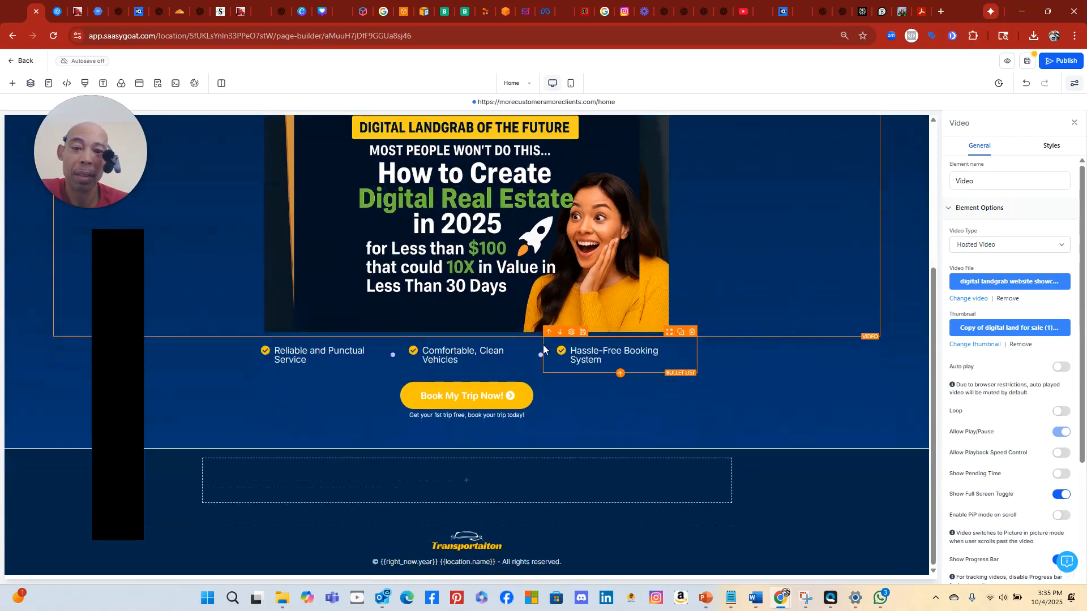
scroll(541, 348, up, 4)
scroll(534, 332, down, 4)
scroll(534, 332, up, 4)
scroll(512, 361, down, 4)
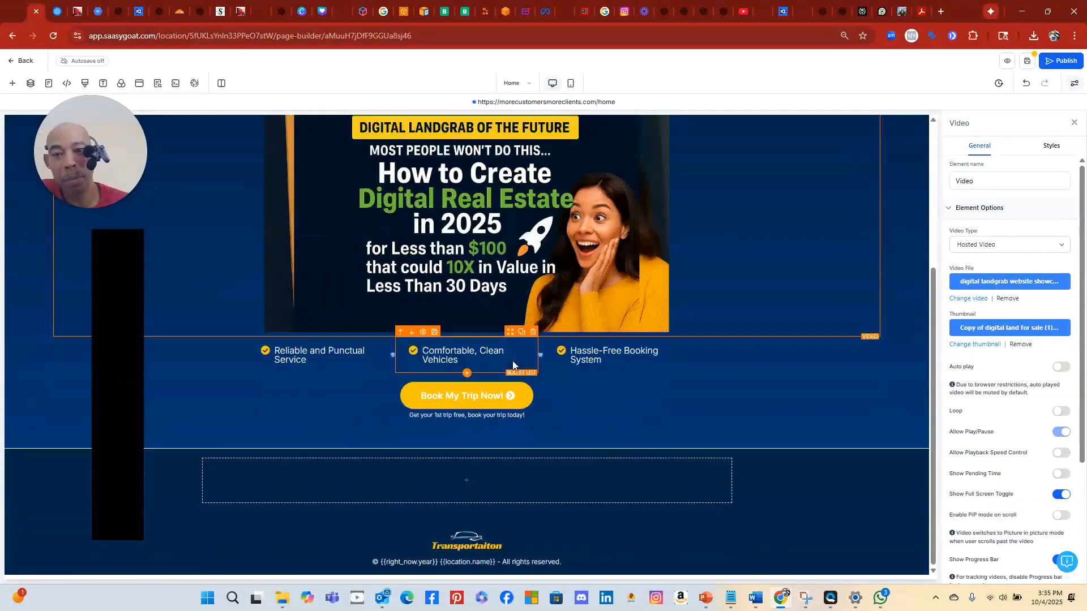
scroll(512, 361, up, 1)
scroll(515, 358, up, 3)
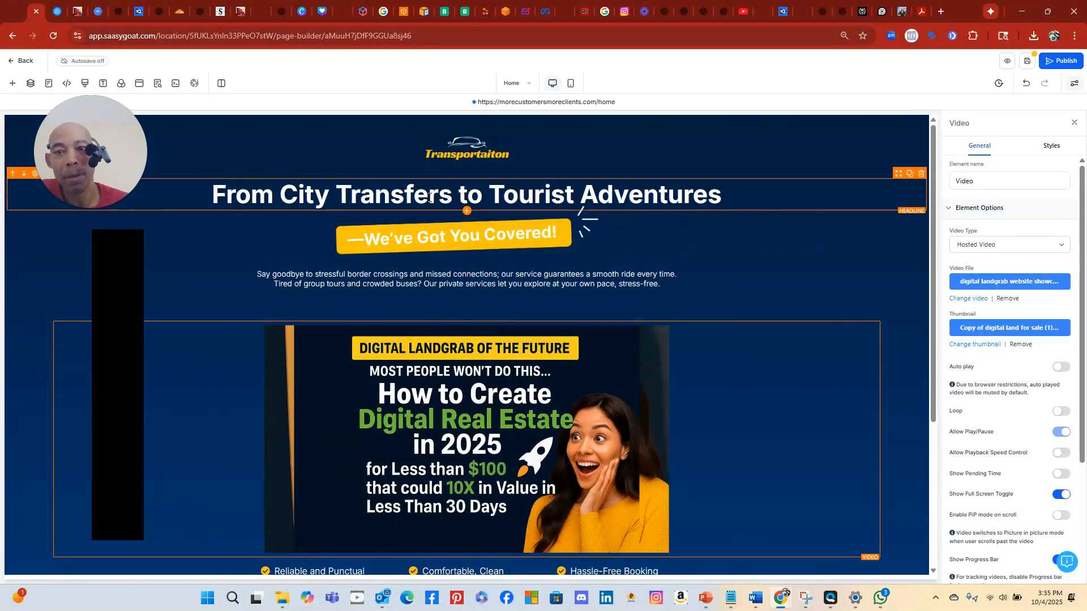
double_click(431, 195)
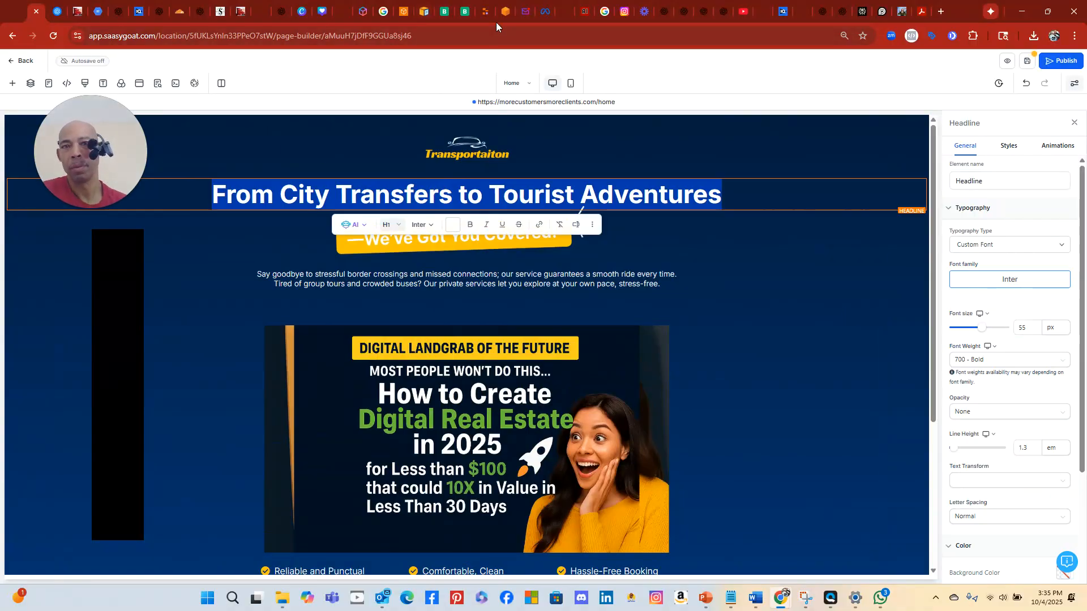
Save the landing page edits and return to the IntakeGenie project in Replit
click(1028, 64)
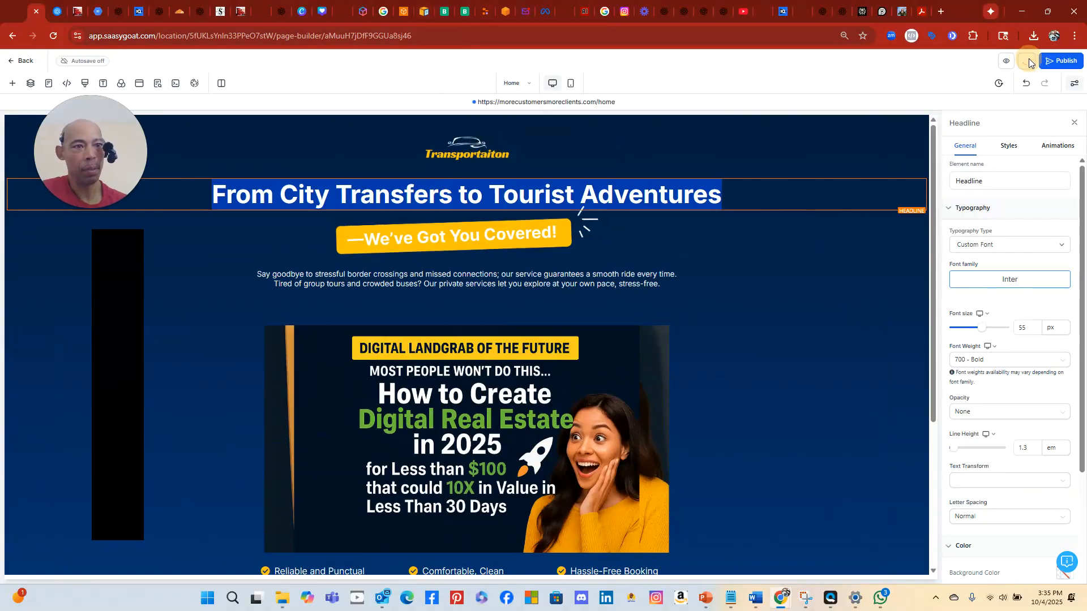
click(485, 16)
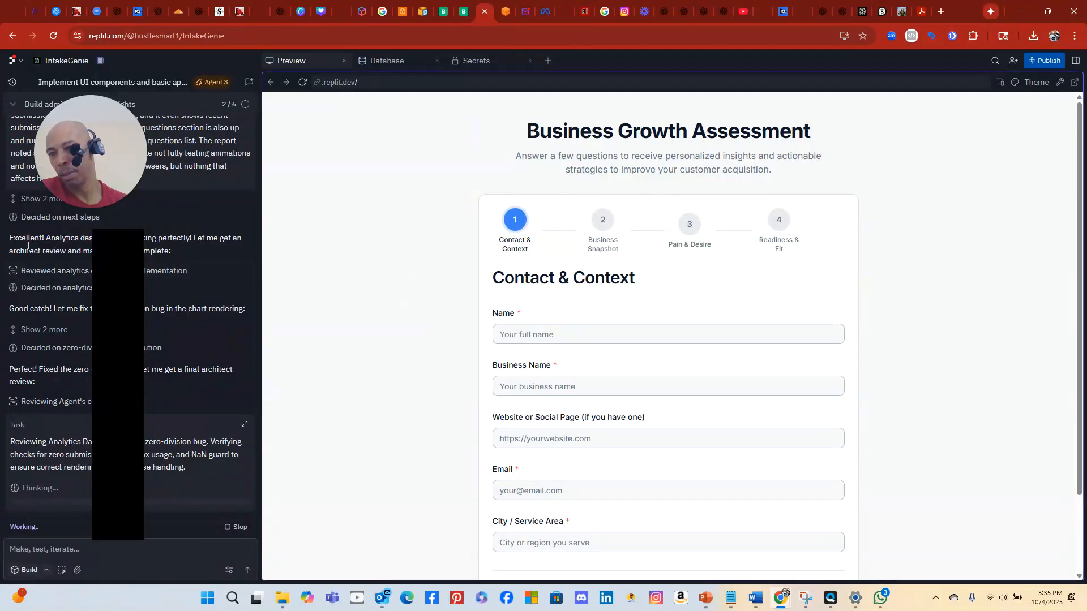
scroll(112, 232, up, 2)
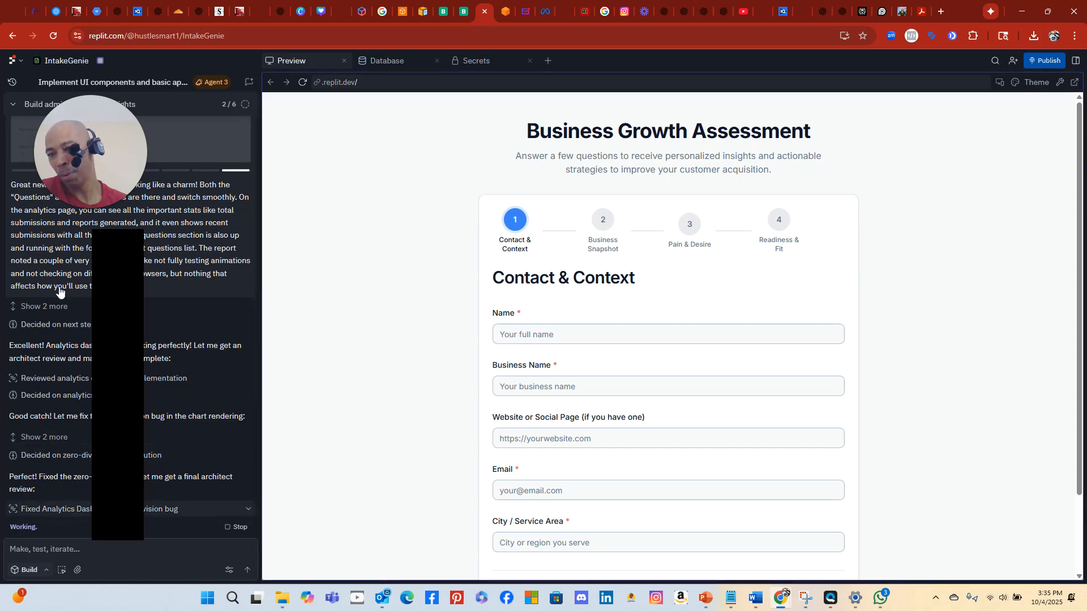
Expand the empty Keywords and Author fields in the SEO Meta Data panel, then close it
click(32, 10)
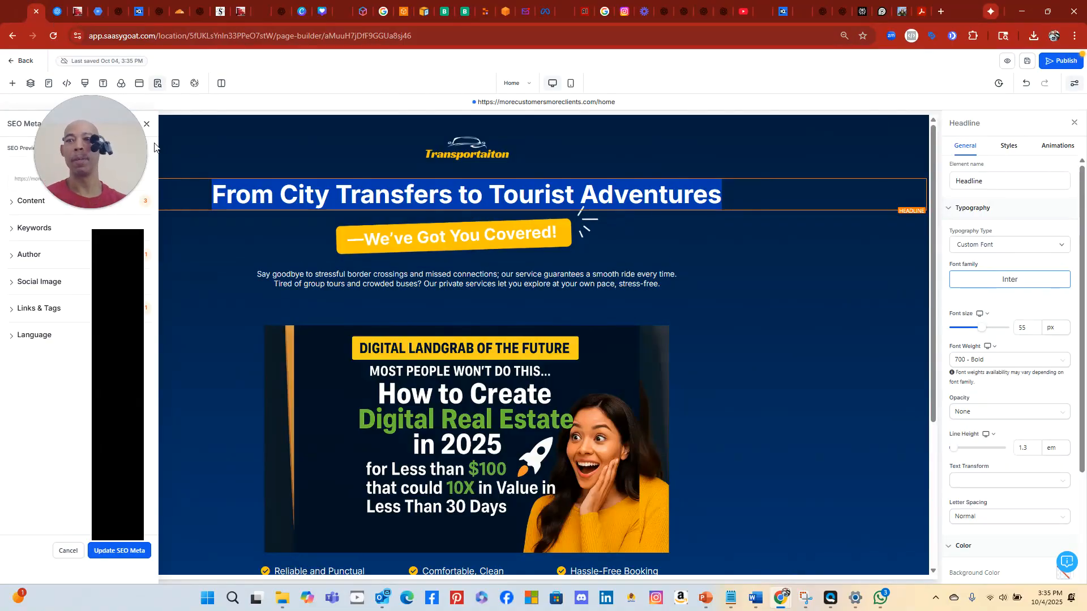
drag(144, 148, 1014, 138)
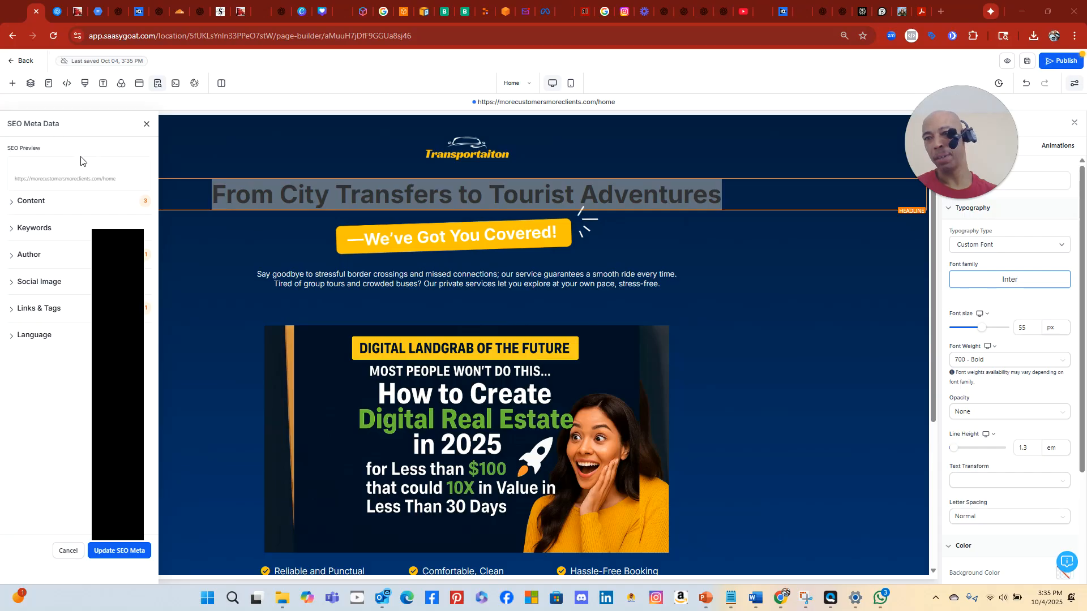
click(12, 229)
click(16, 294)
click(36, 314)
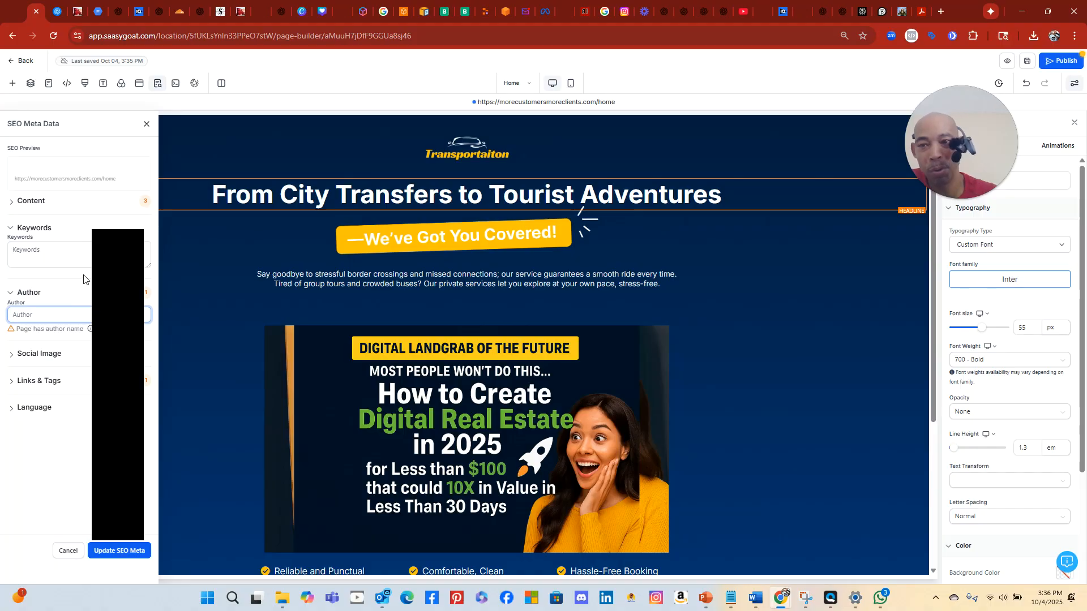
click(146, 124)
Add 'Privacy - Terms Agreement' to the footer line, then select the whole top headline text
scroll(790, 310, down, 4)
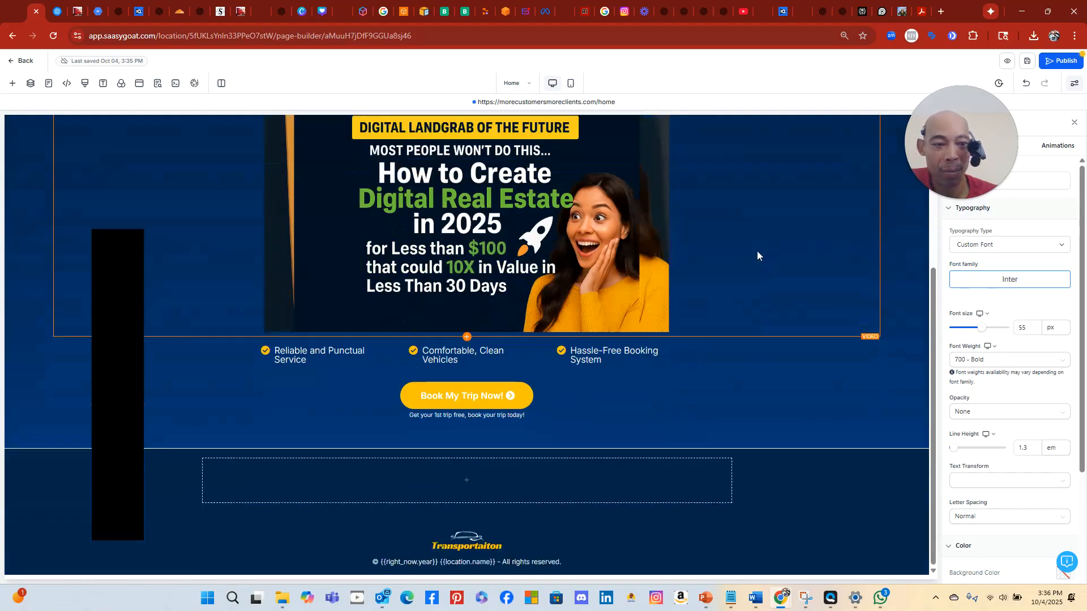
click(575, 562)
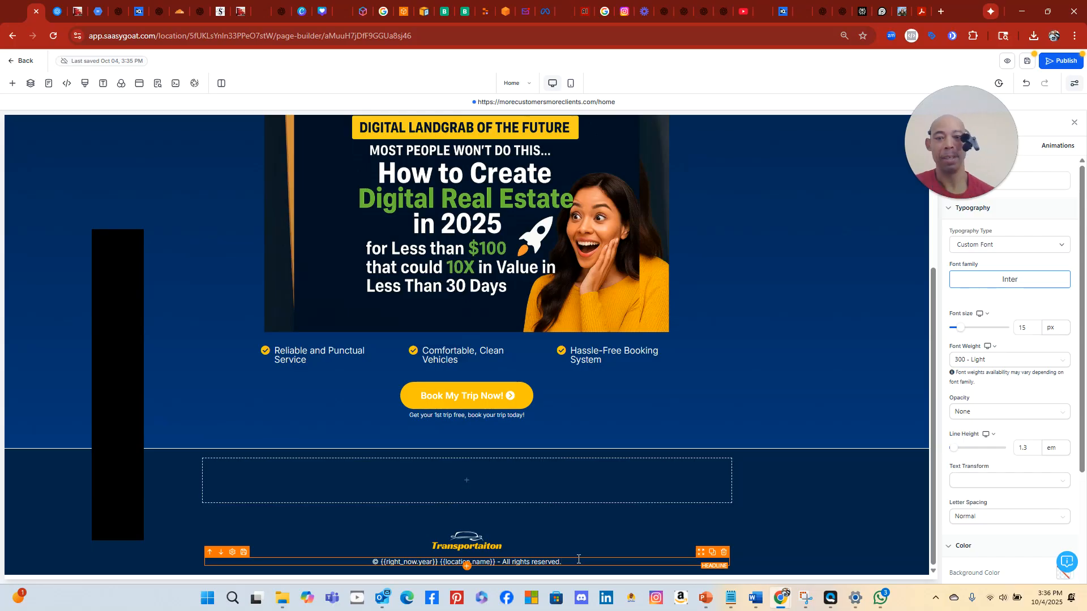
text(Privacy)
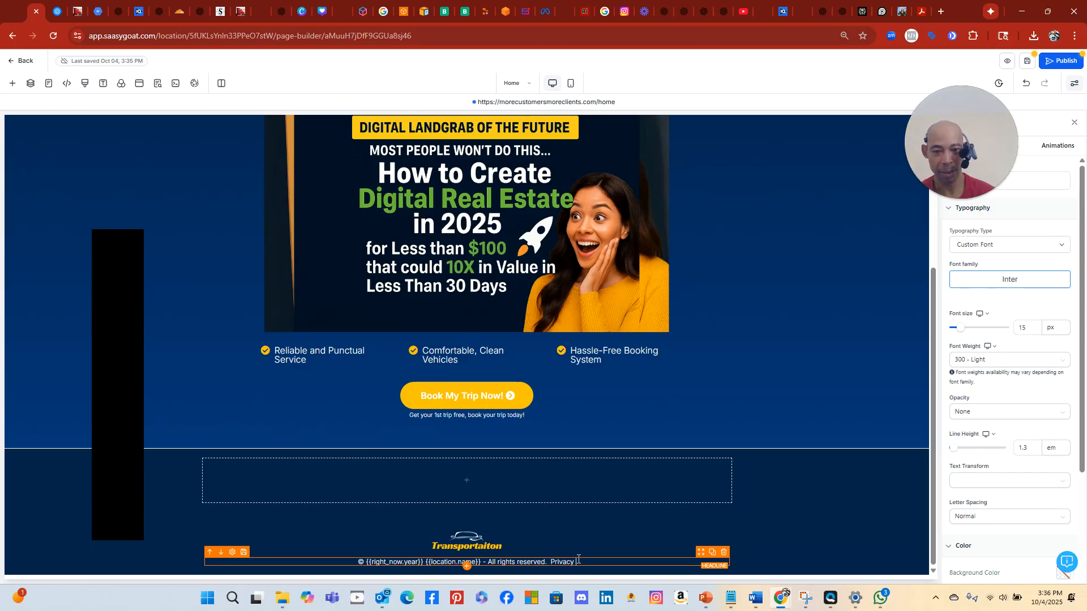
text( -)
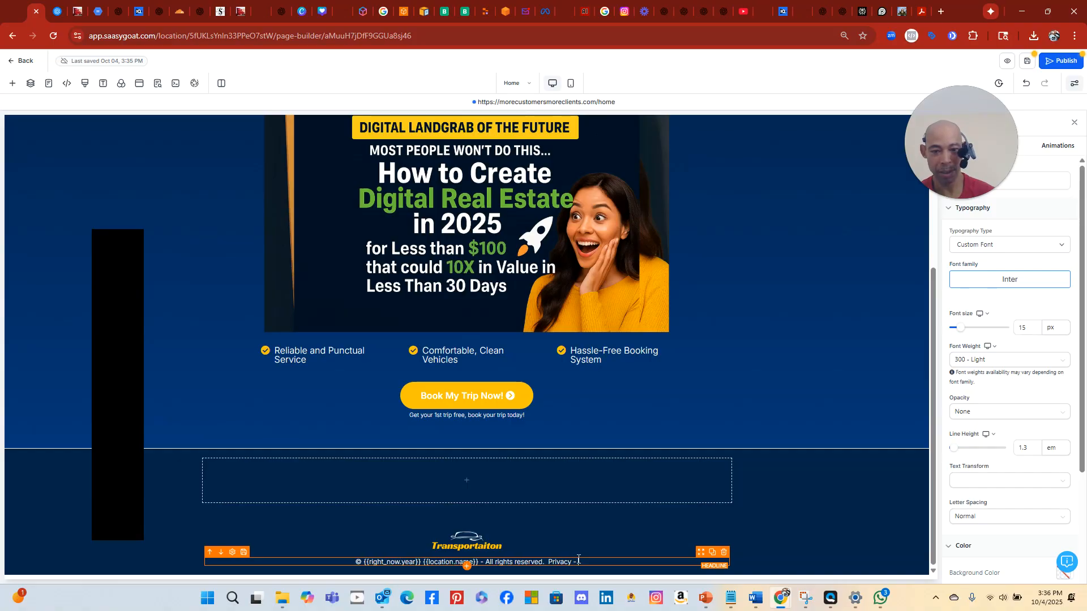
text( Terms)
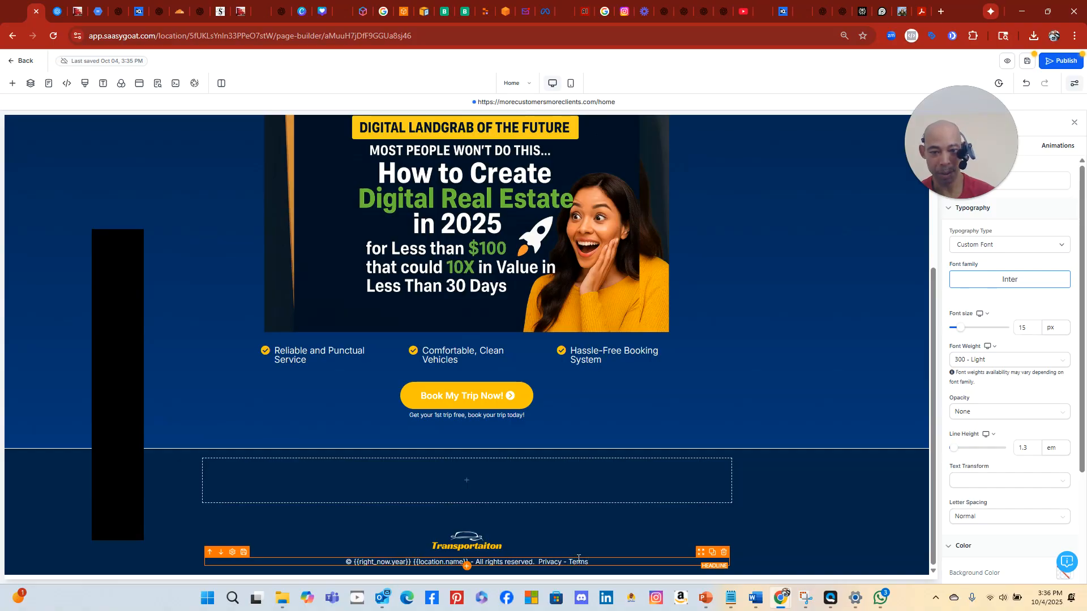
text( of S)
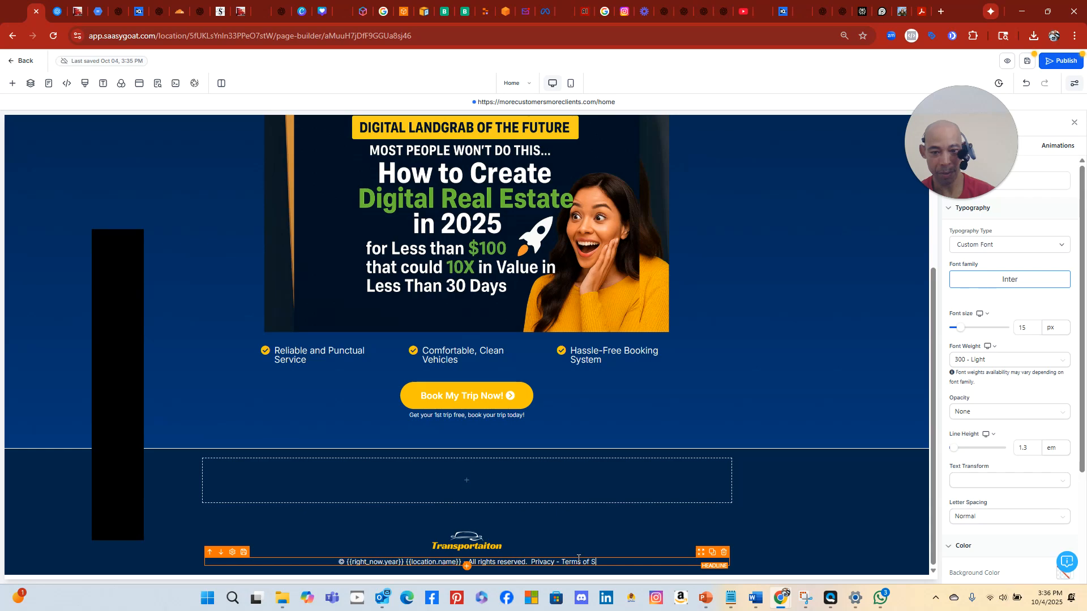
key(BackSpace)
key(BackSpace)
key(BackSpace)
key(BackSpace)
text(Agreement)
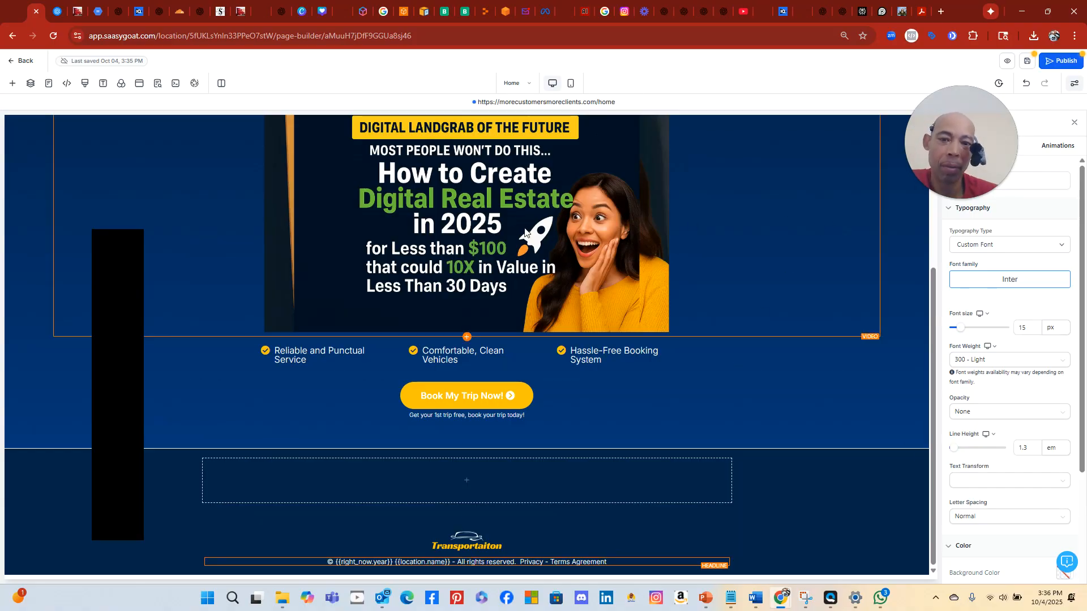
scroll(526, 232, up, 4)
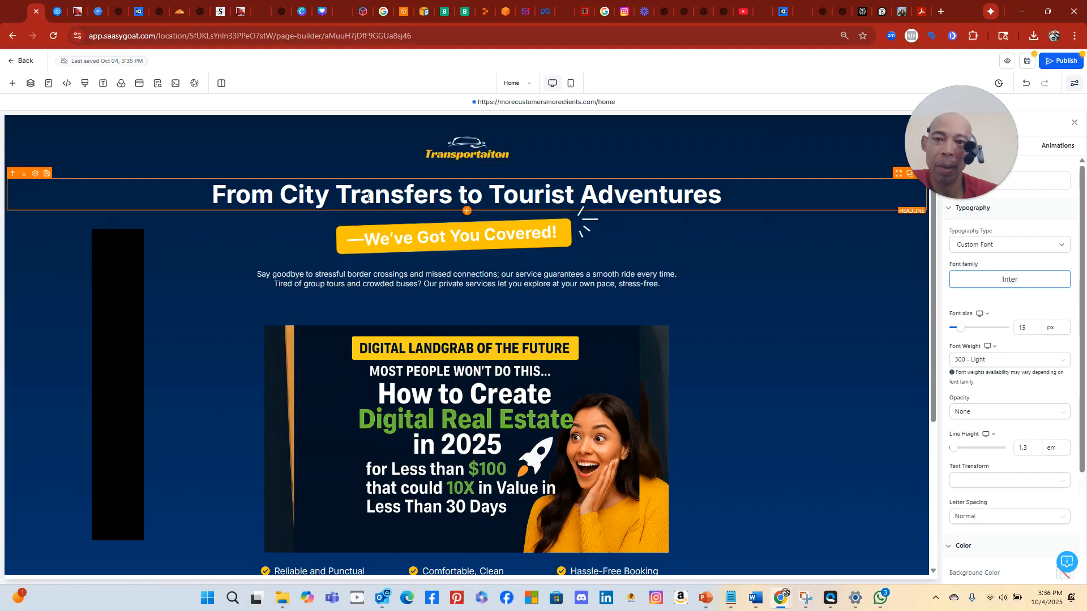
triple_click(371, 193)
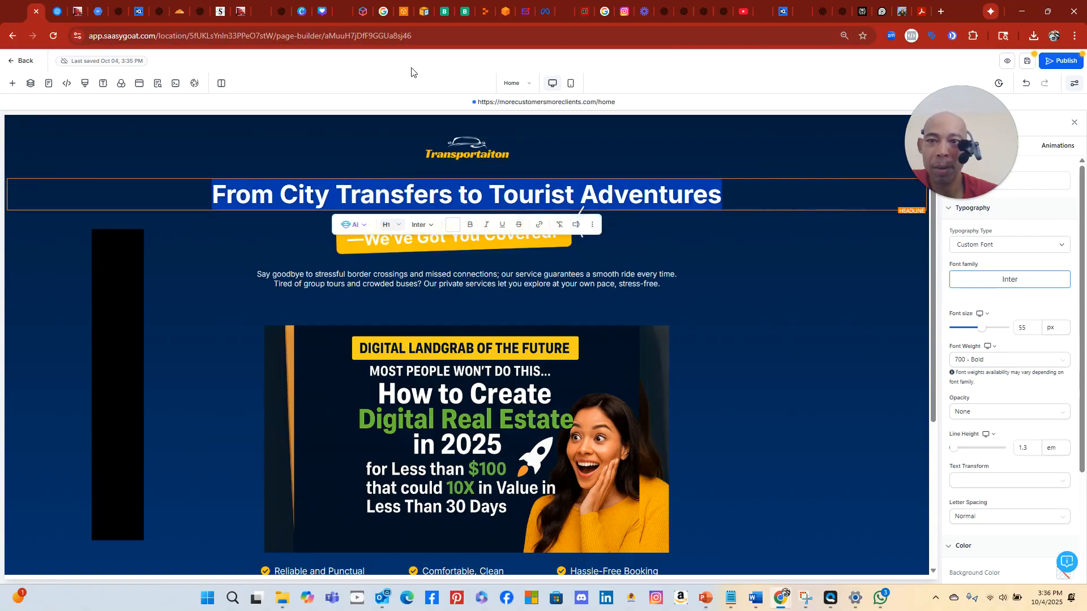
Copy ChatGPT's suggested headline 'I'm Building a New Business… First Success Stories' from the landing-page copy
click(841, 10)
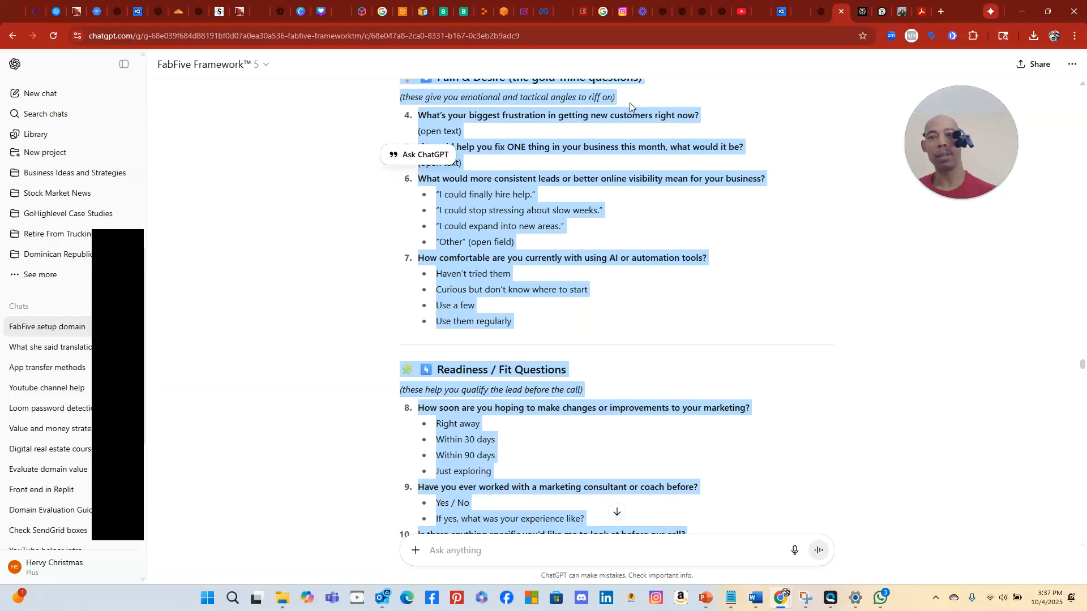
scroll(623, 224, up, 10)
scroll(634, 227, up, 15)
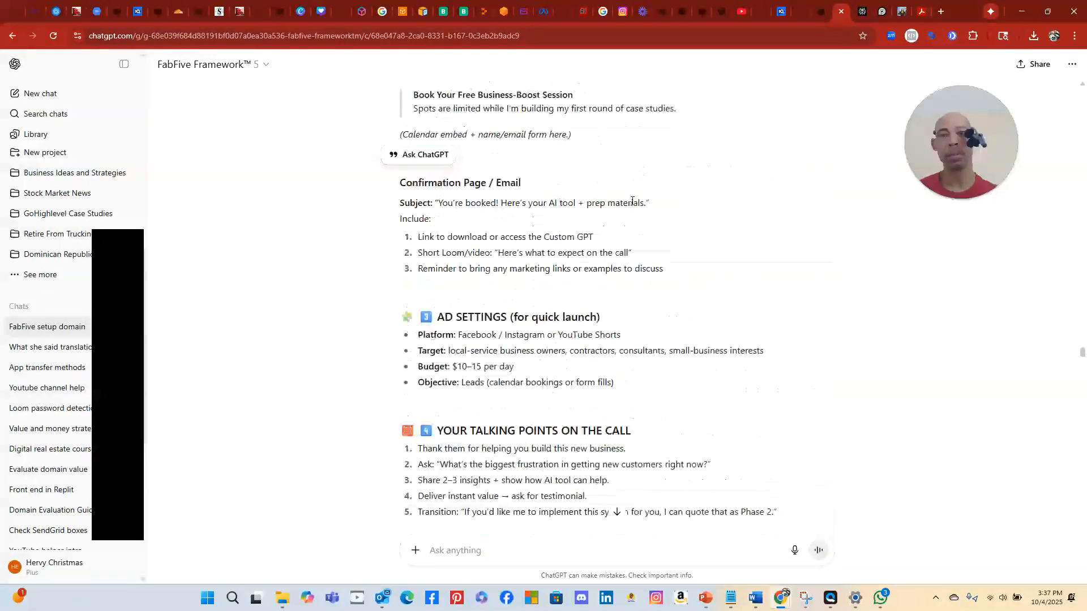
scroll(634, 194, up, 15)
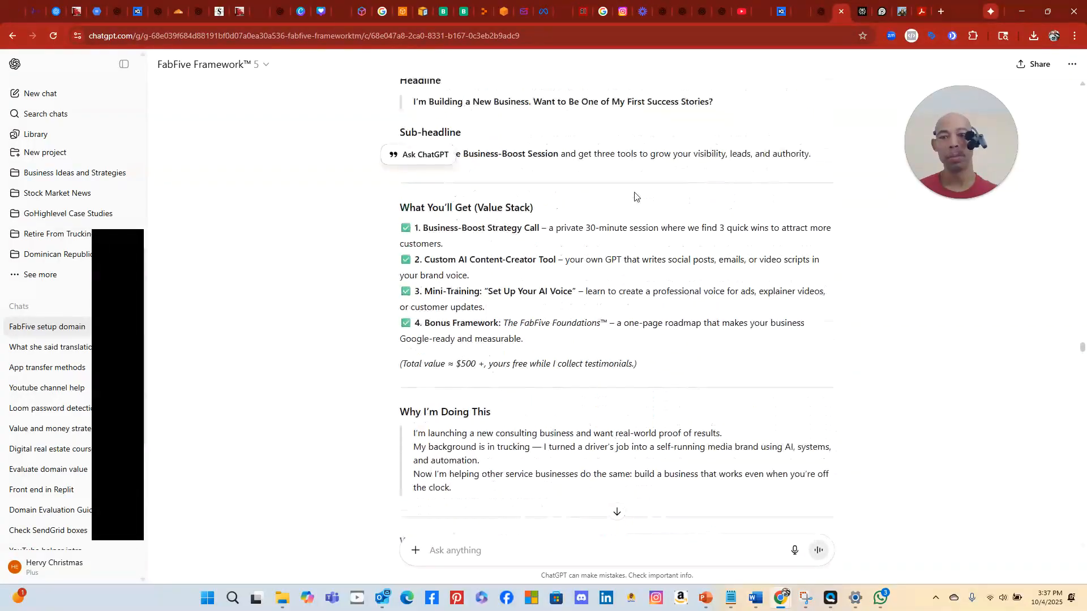
scroll(636, 193, down, 6)
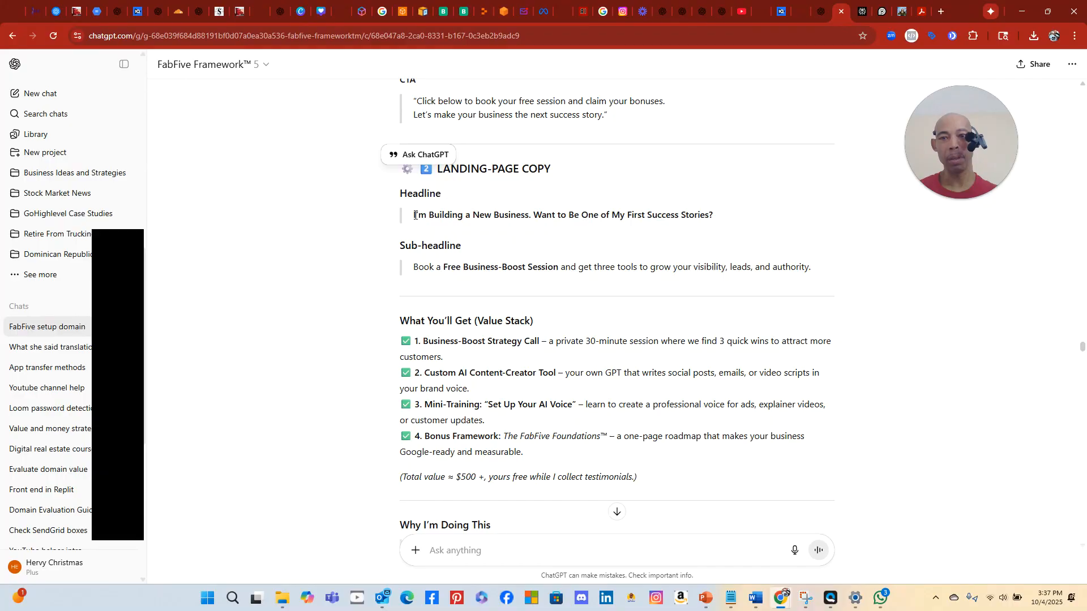
drag(415, 214, 708, 216)
right_click(656, 214)
click(689, 229)
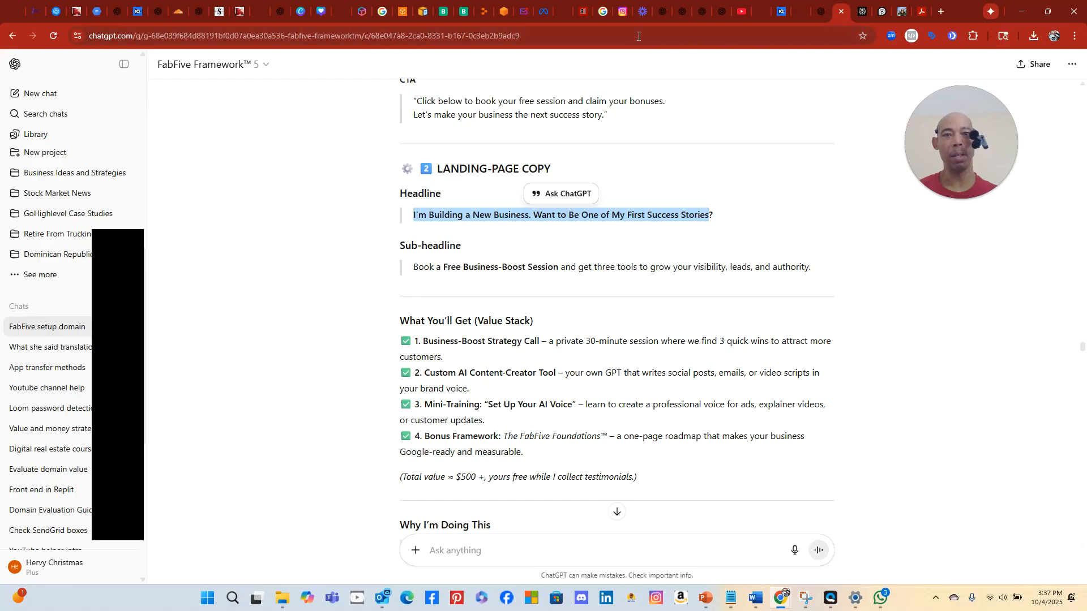
Paste the copied headline over the old 'From City Transfers to Tourist Adventures' headline
click(30, 11)
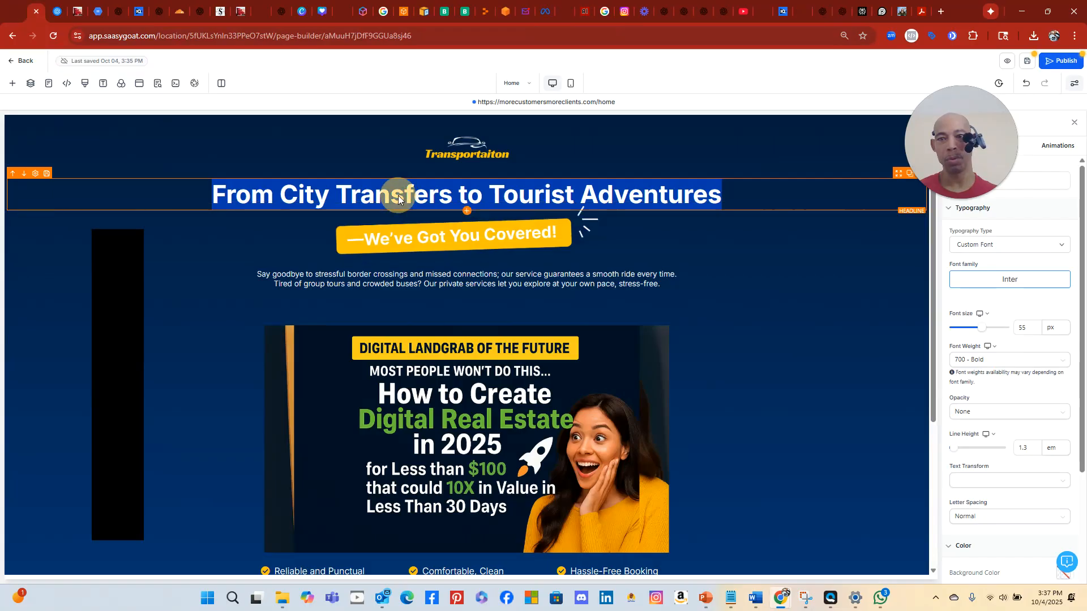
right_click(399, 195)
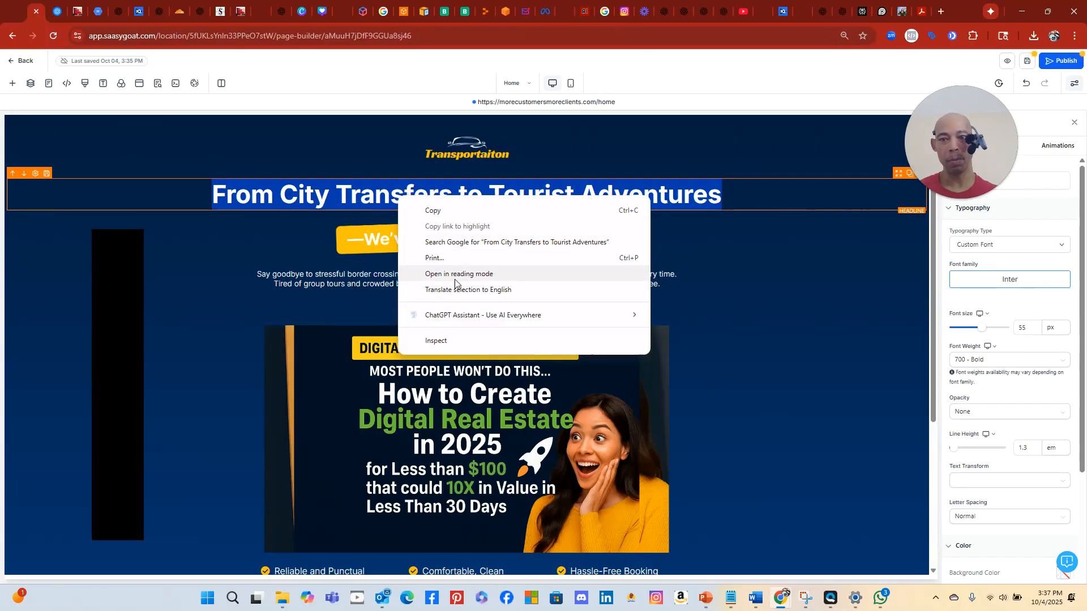
triple_click(373, 201)
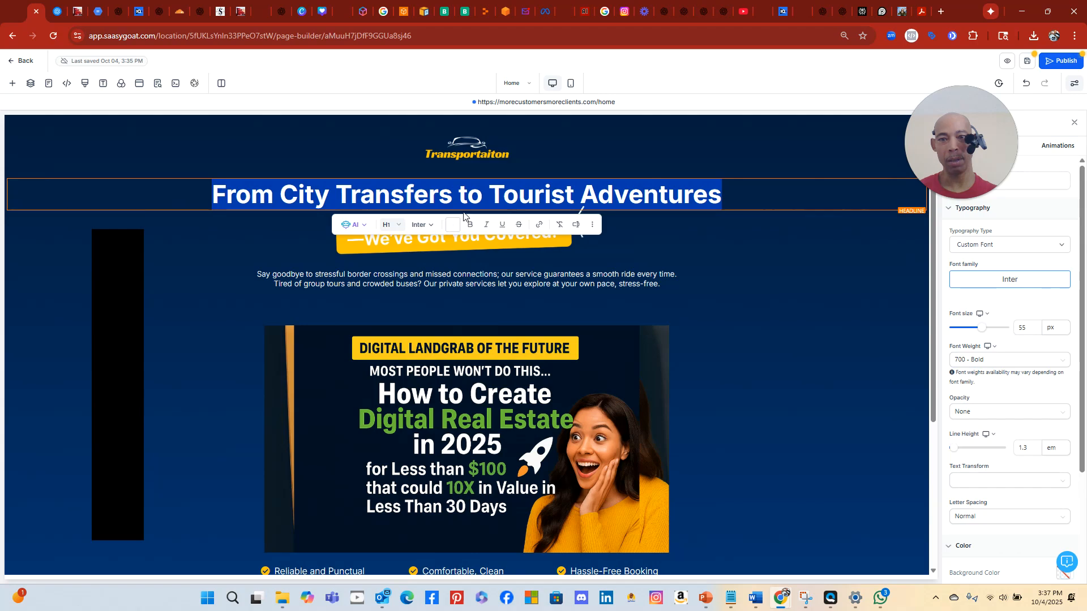
triple_click(345, 198)
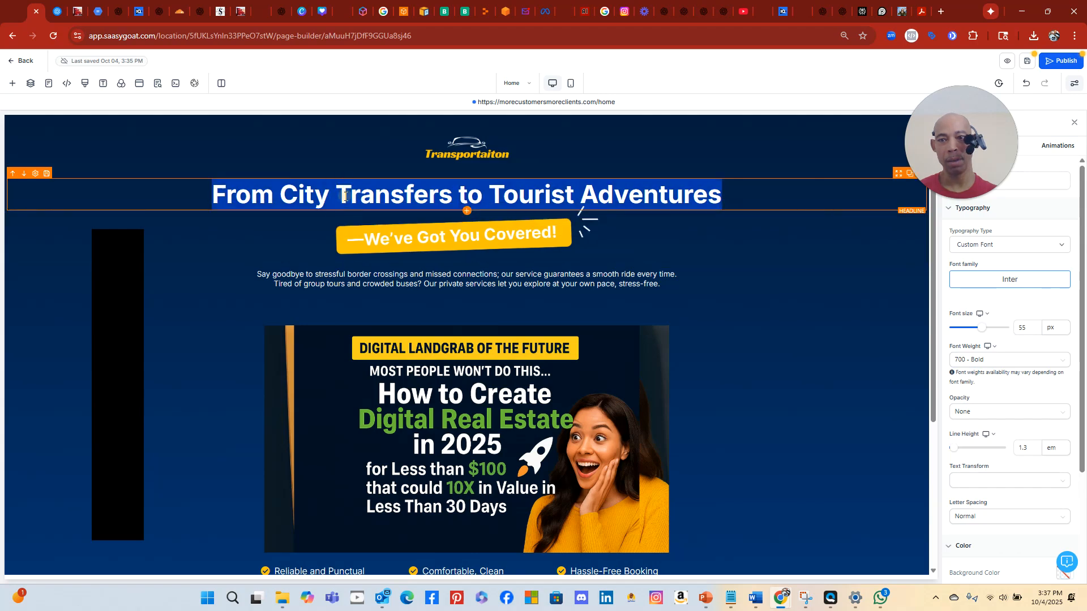
right_click(344, 198)
click(395, 267)
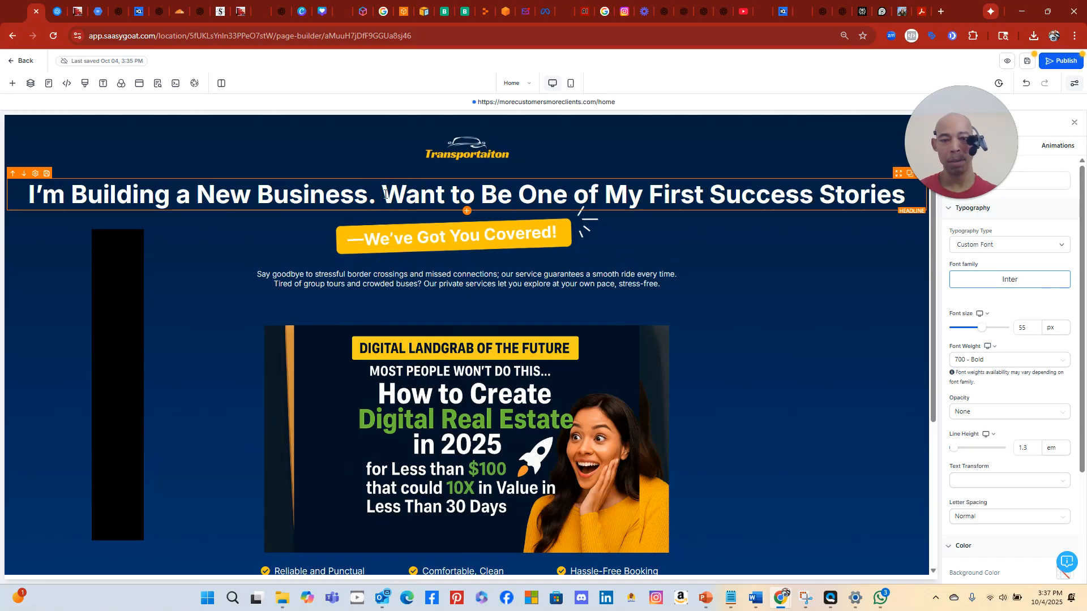
Break the headline onto a new line before 'Want' and add '?' after 'Stories'
key(Return)
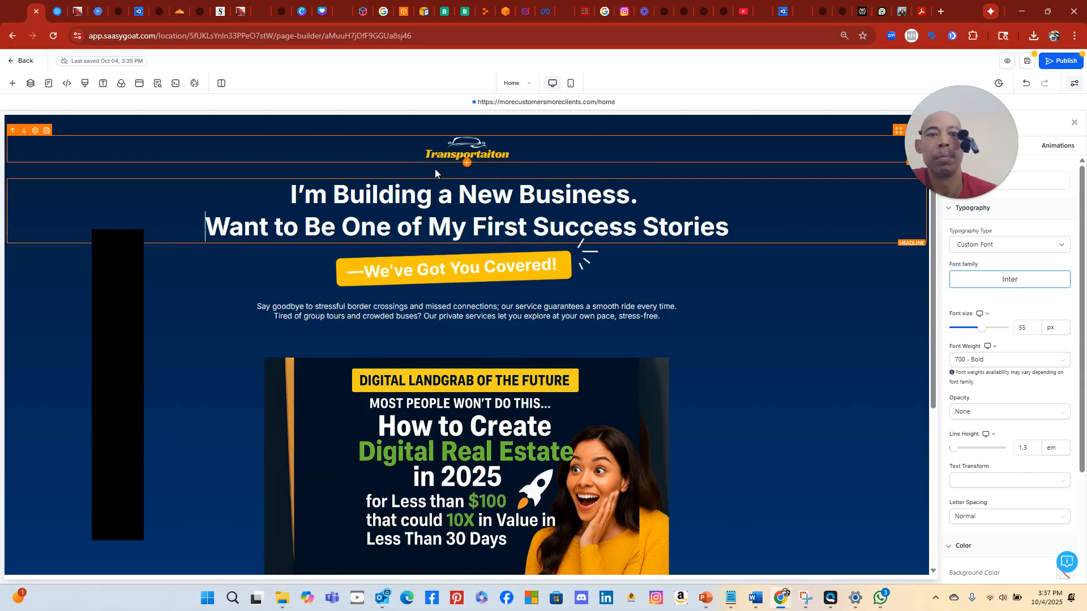
click(747, 229)
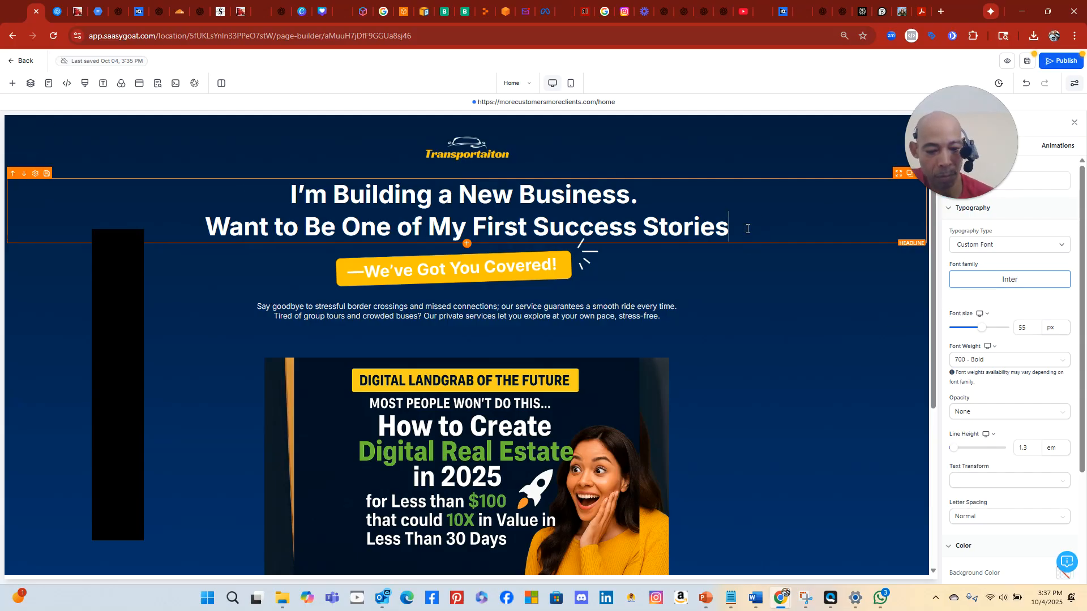
text(?)
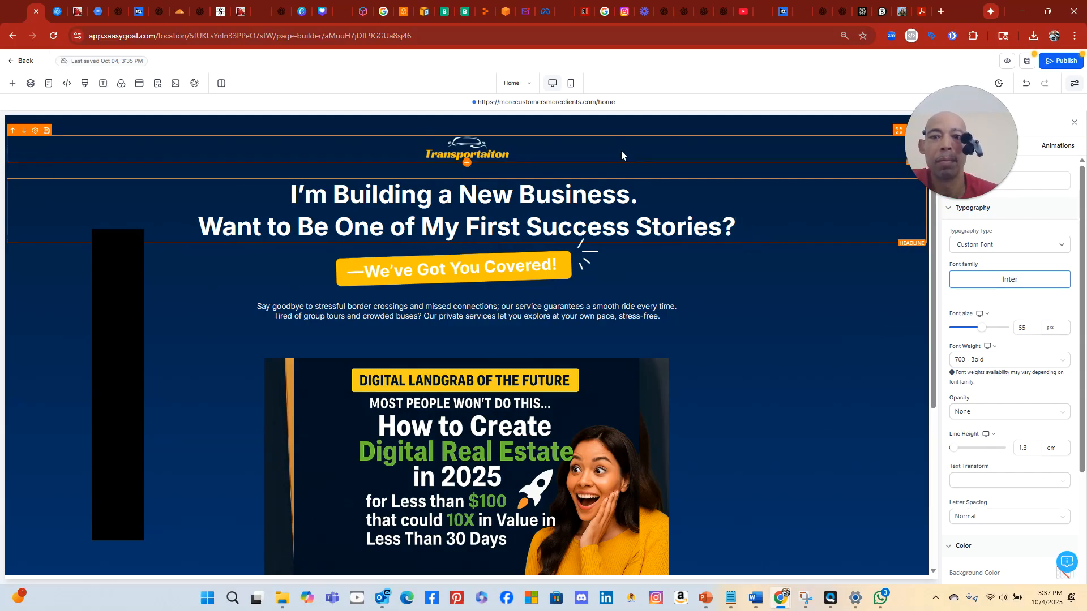
click(488, 264)
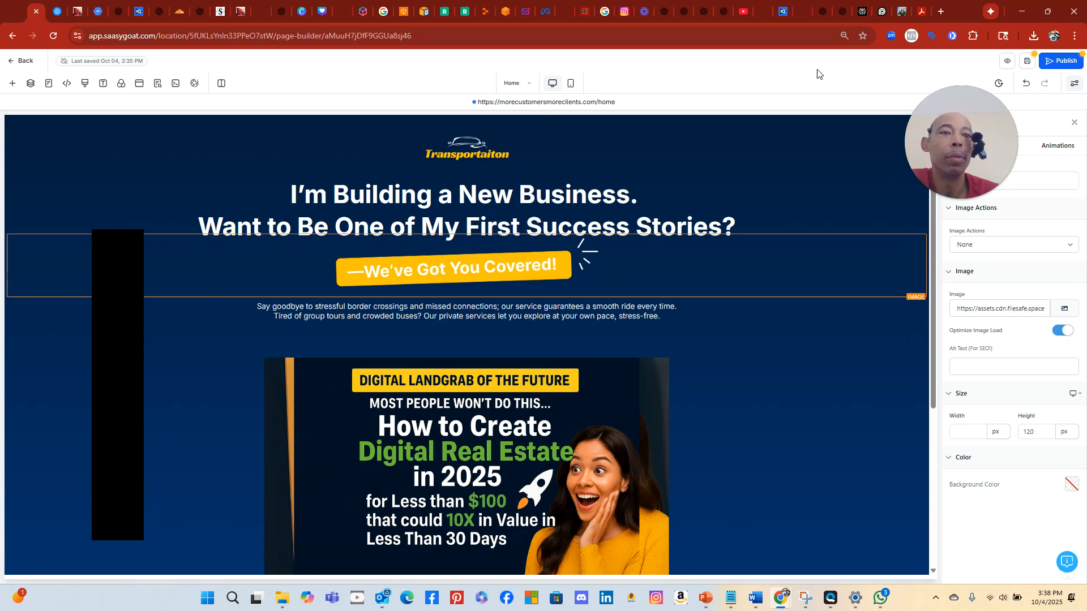
Copy ChatGPT's sub-headline 'Book a Free Business-Boost Session and get three tools…'
click(842, 17)
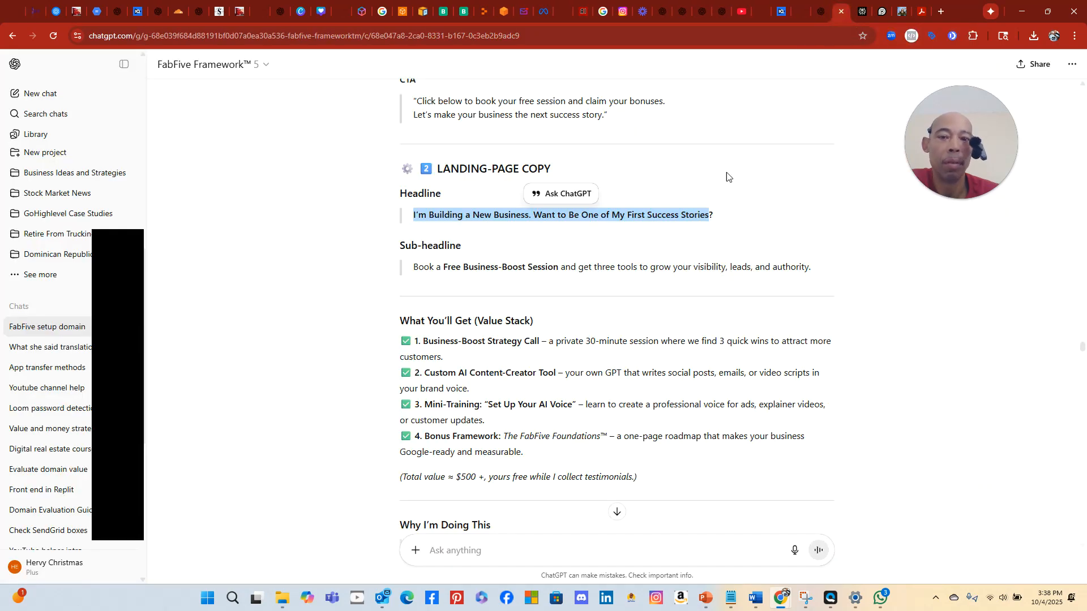
drag(414, 266, 703, 270)
right_click(704, 271)
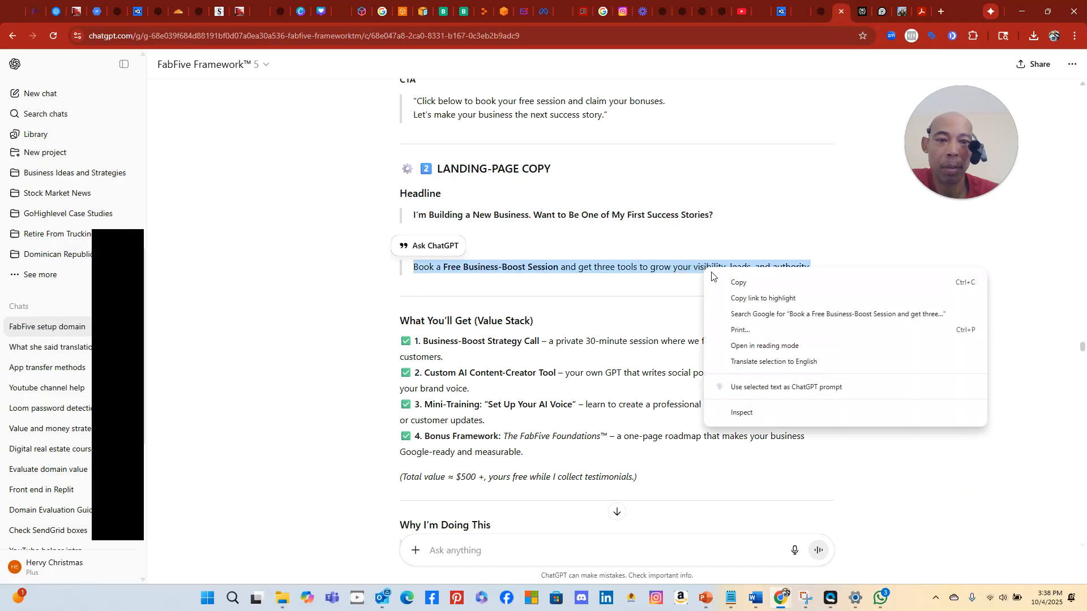
click(737, 282)
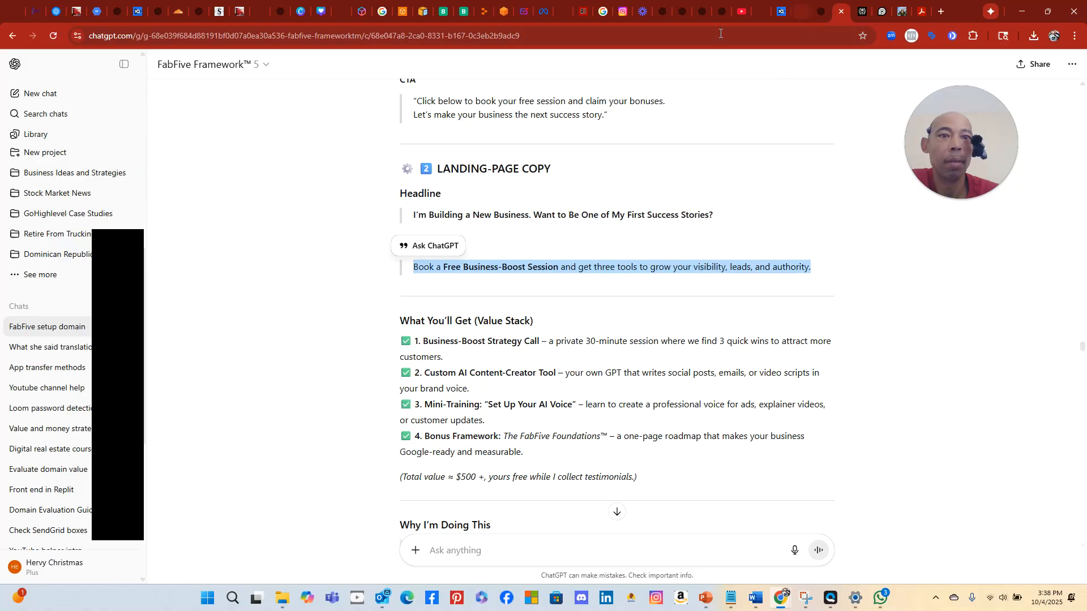
Replace the landing page sub-headline with the copied 'Book a Free Business-Boost Session…' text
click(35, 15)
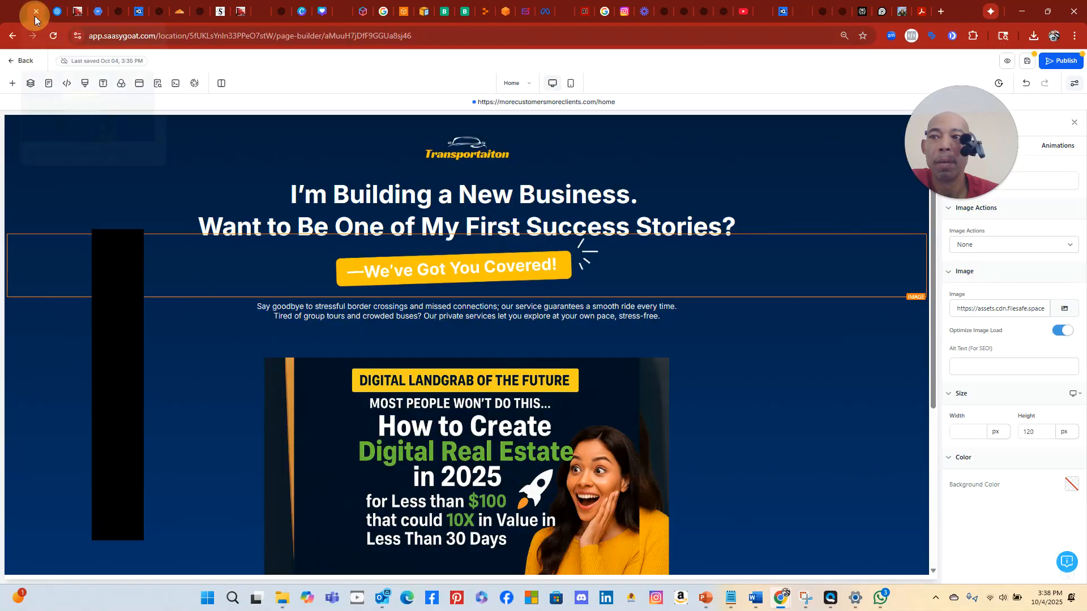
click(398, 318)
double_click(396, 309)
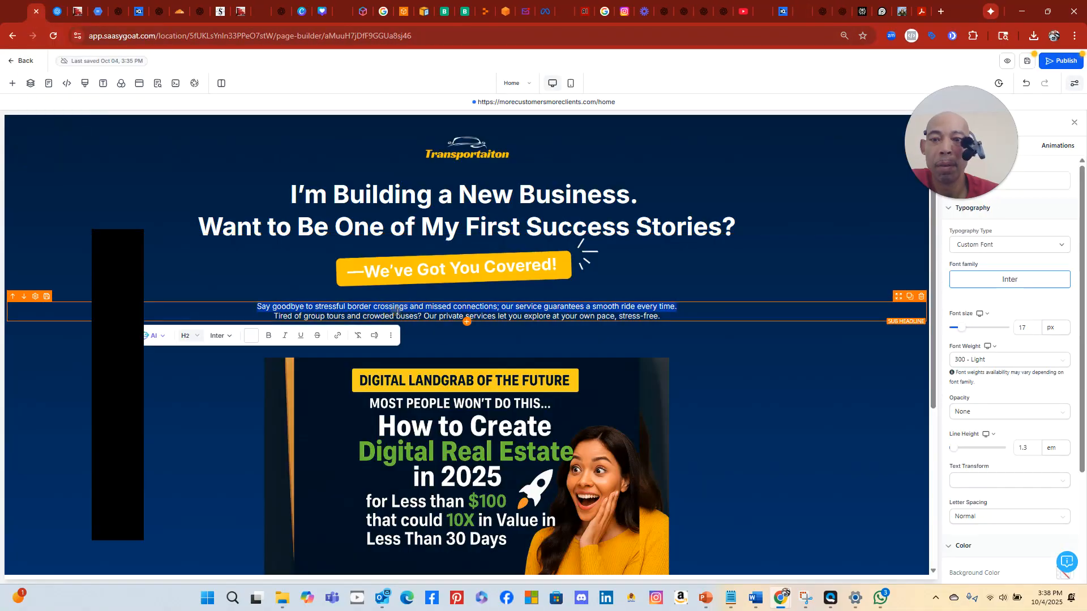
triple_click(400, 309)
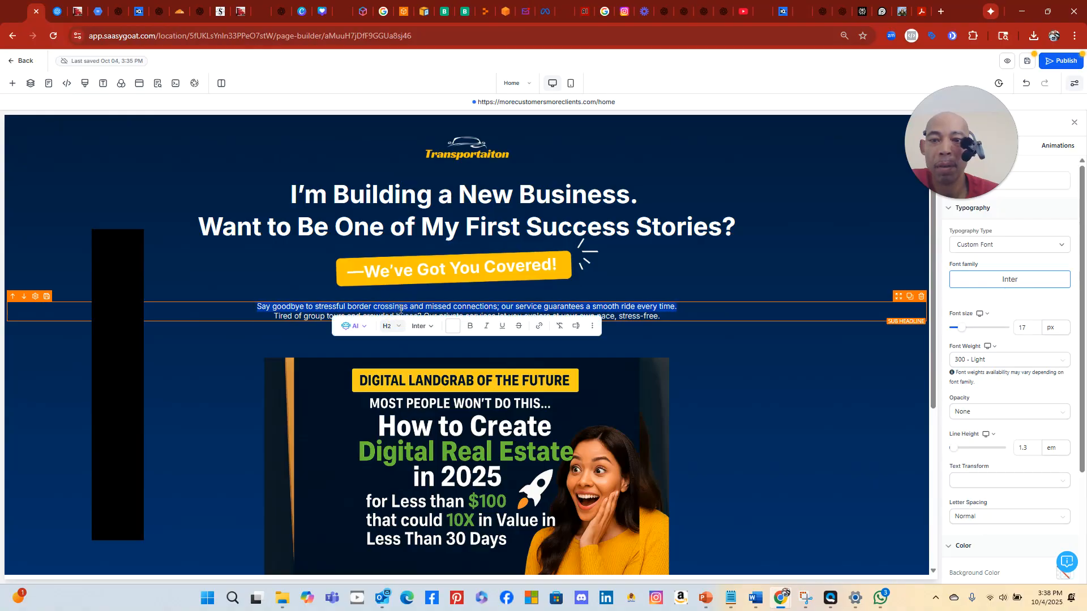
drag(253, 307, 705, 317)
right_click(638, 309)
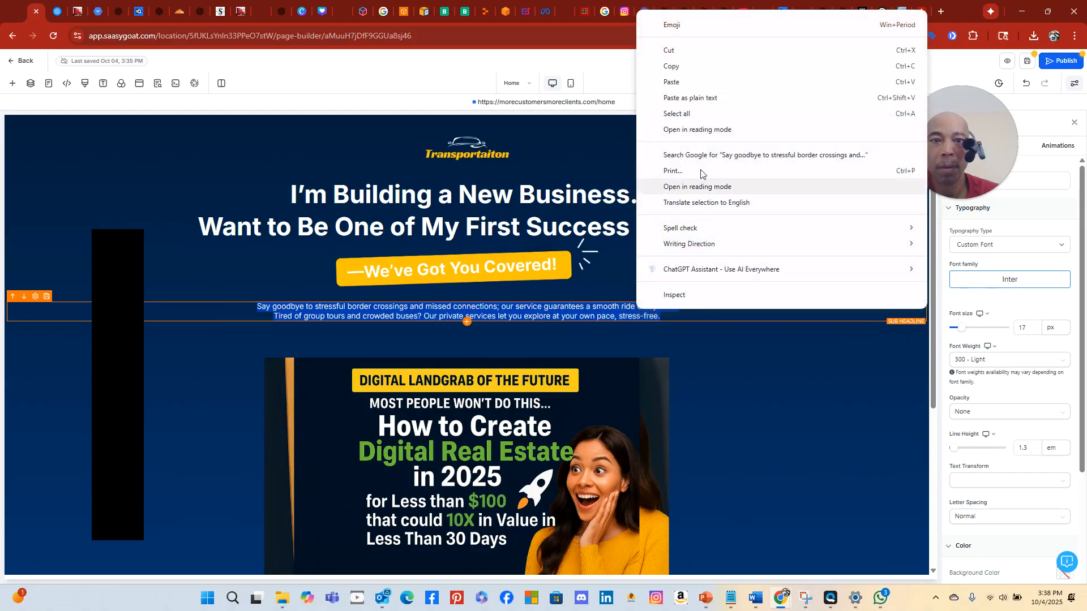
click(707, 82)
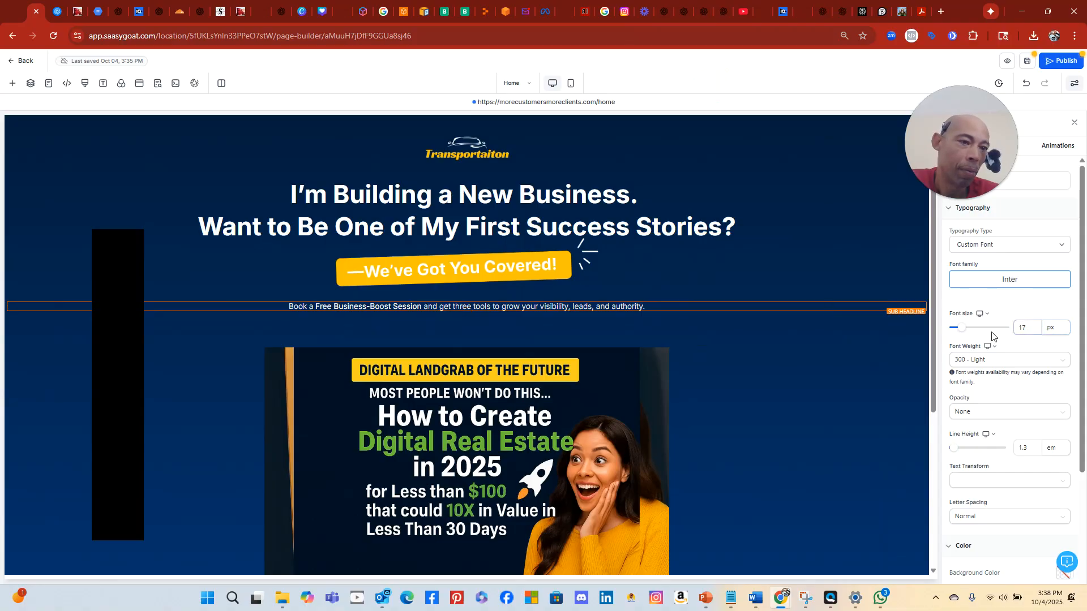
Enlarge the sub-headline to 23 px and bring the Book My Trip Now! section into view
drag(962, 330, 965, 332)
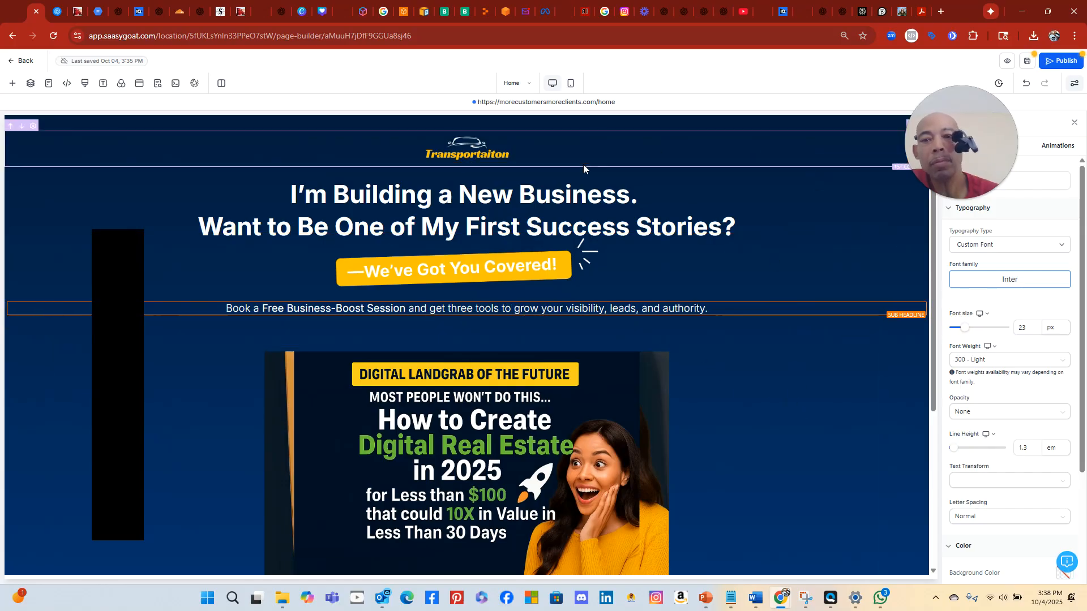
click(492, 266)
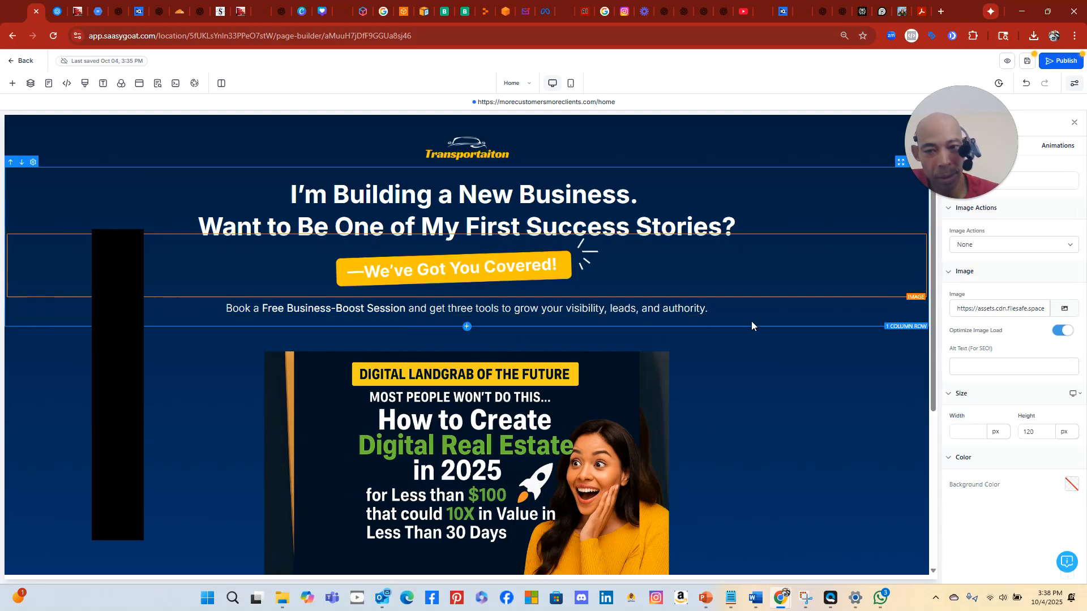
scroll(753, 323, down, 4)
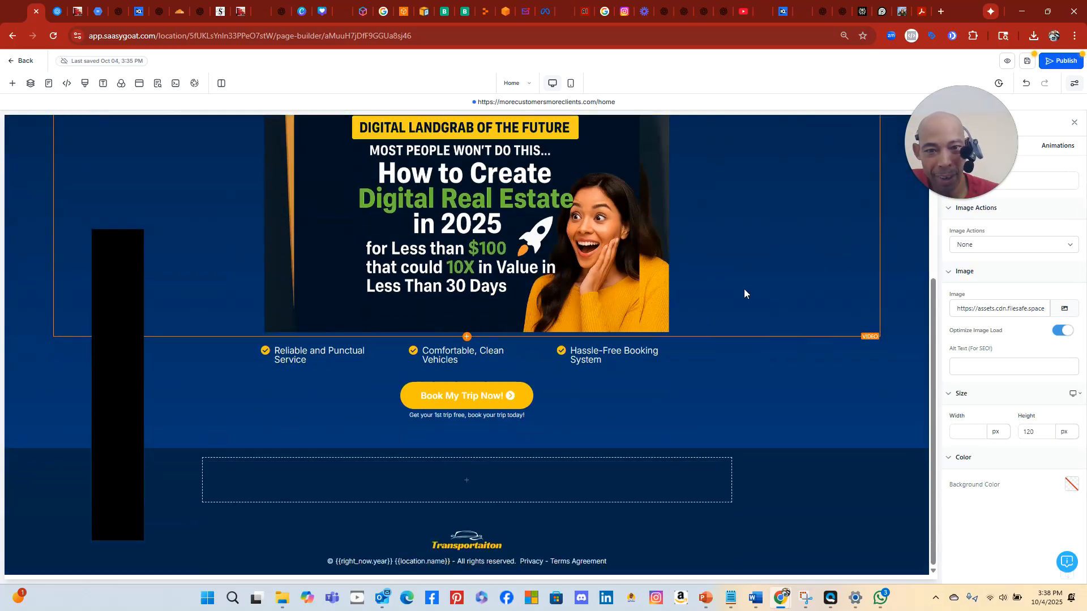
Relabel the hero button from 'Book My Trip Now!' to 'Sign My Up!'
click(470, 398)
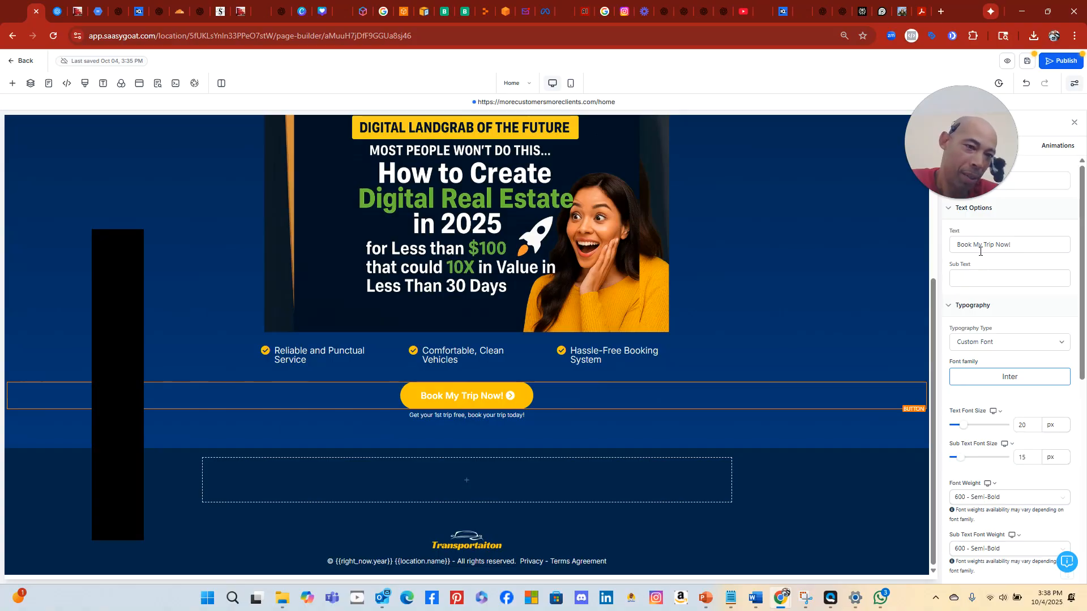
drag(1013, 244, 952, 245)
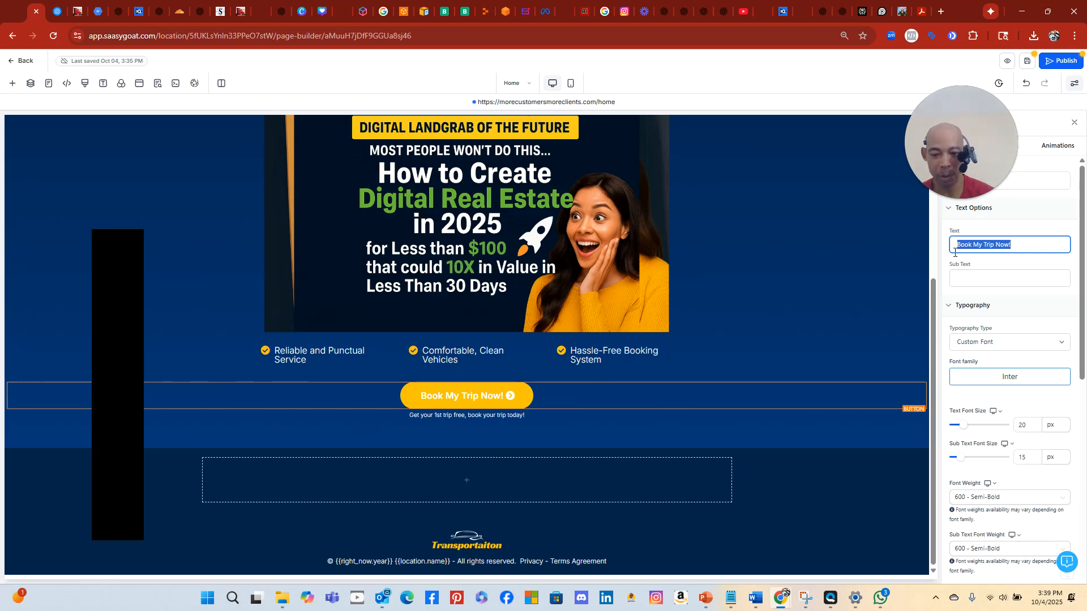
text(Get )
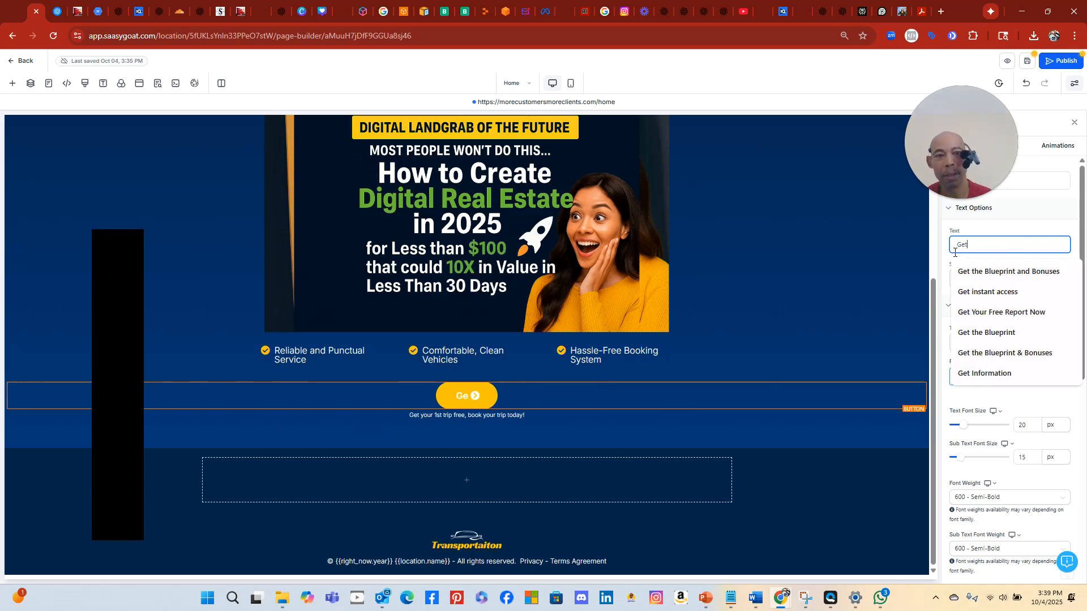
text(theh)
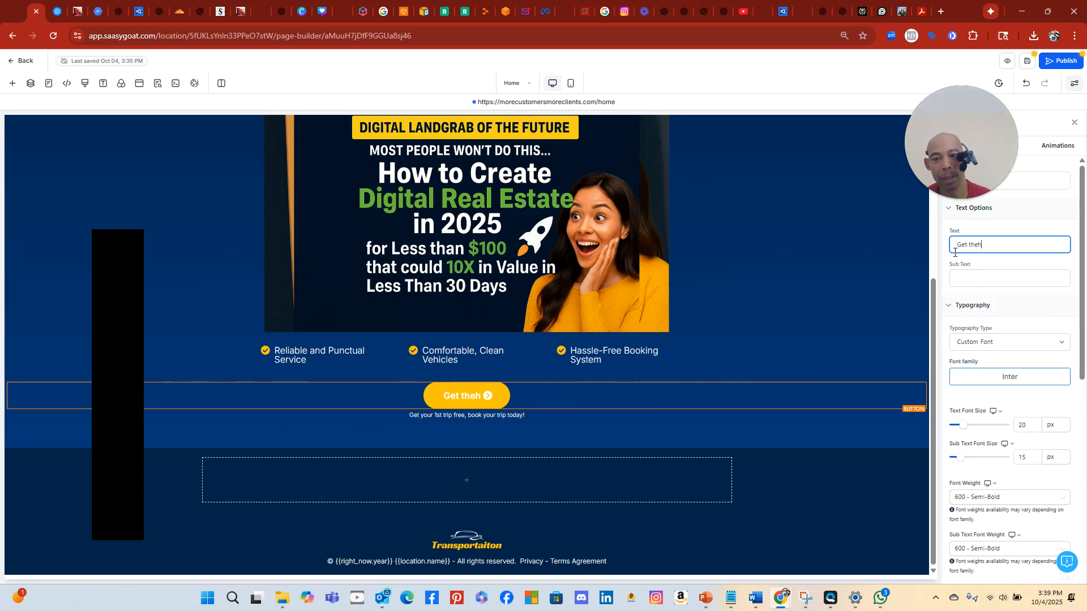
key(BackSpace)
key(BackSpace)
key(BackSpace)
key(BackSpace)
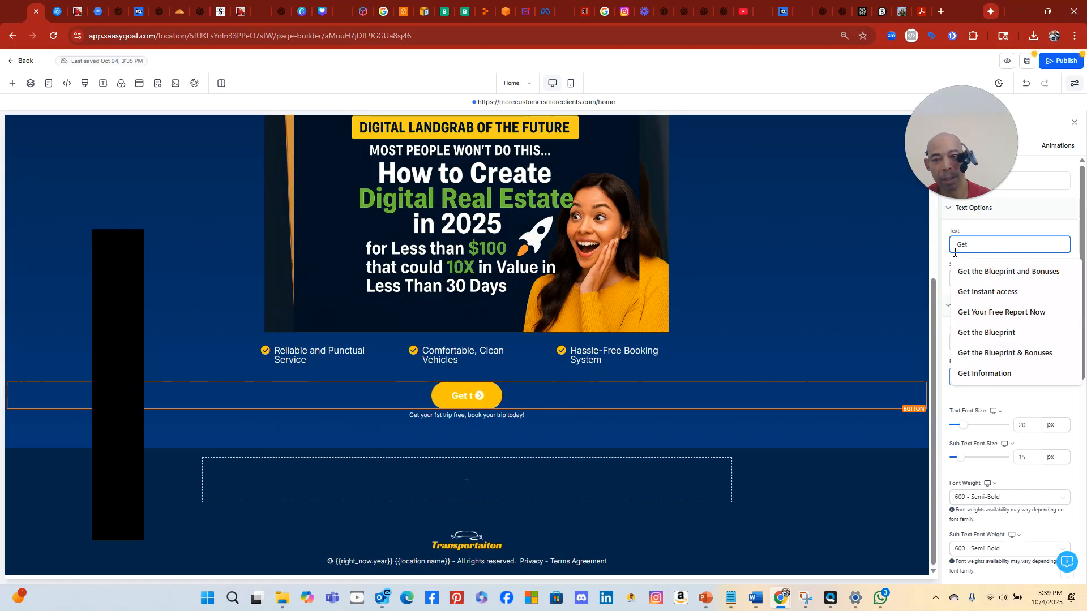
key(BackSpace)
key(BackSpace)
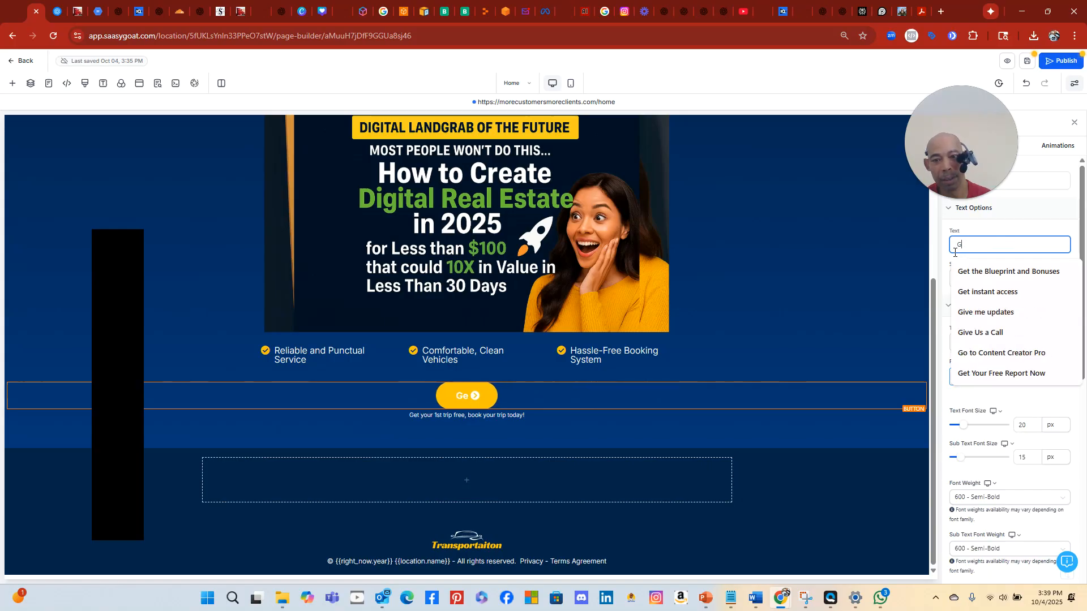
text(Sign My Up!)
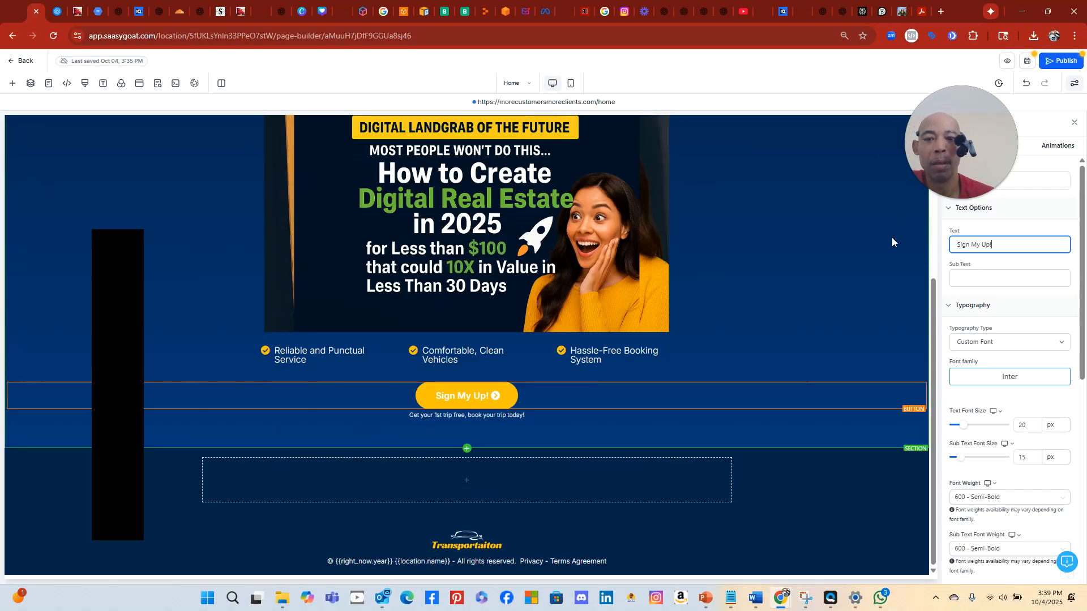
click(481, 419)
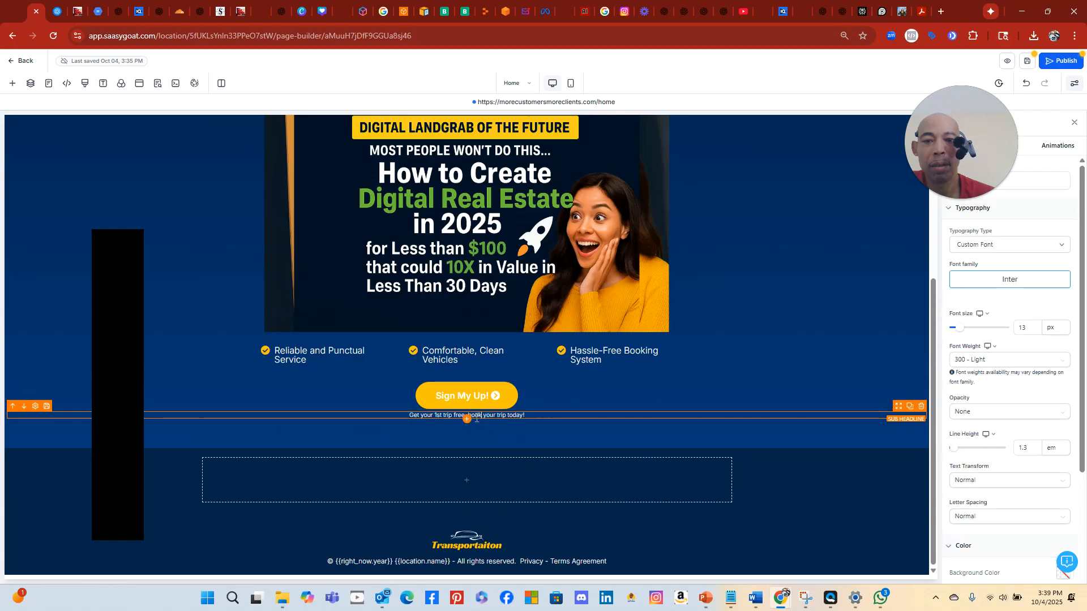
Replace the text under the button with 'Get your free business boost report!'
click(406, 415)
drag(407, 414, 557, 413)
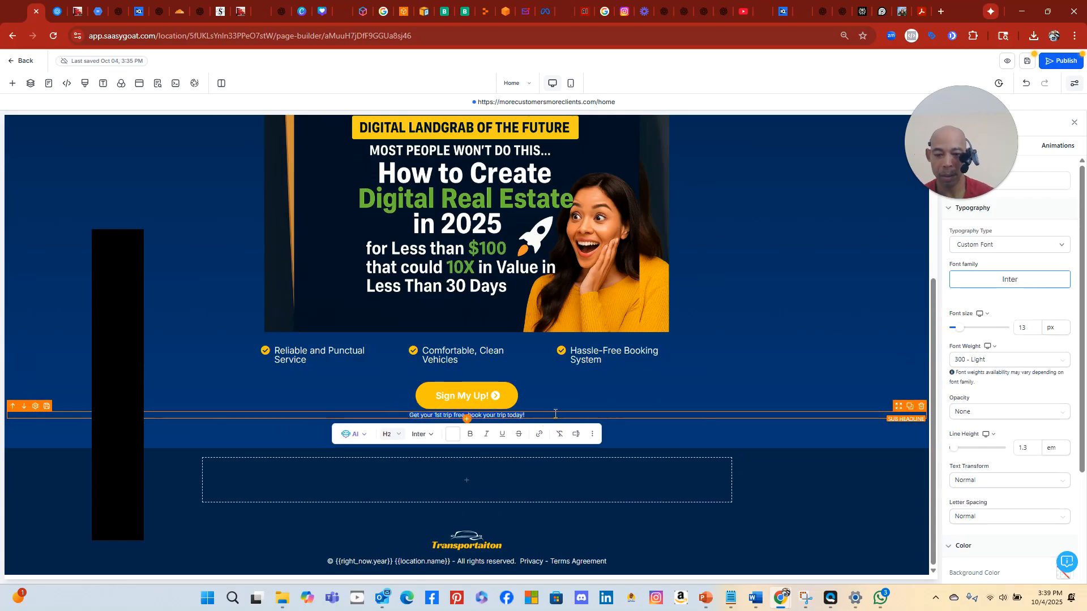
text(Get your free business boost rep)
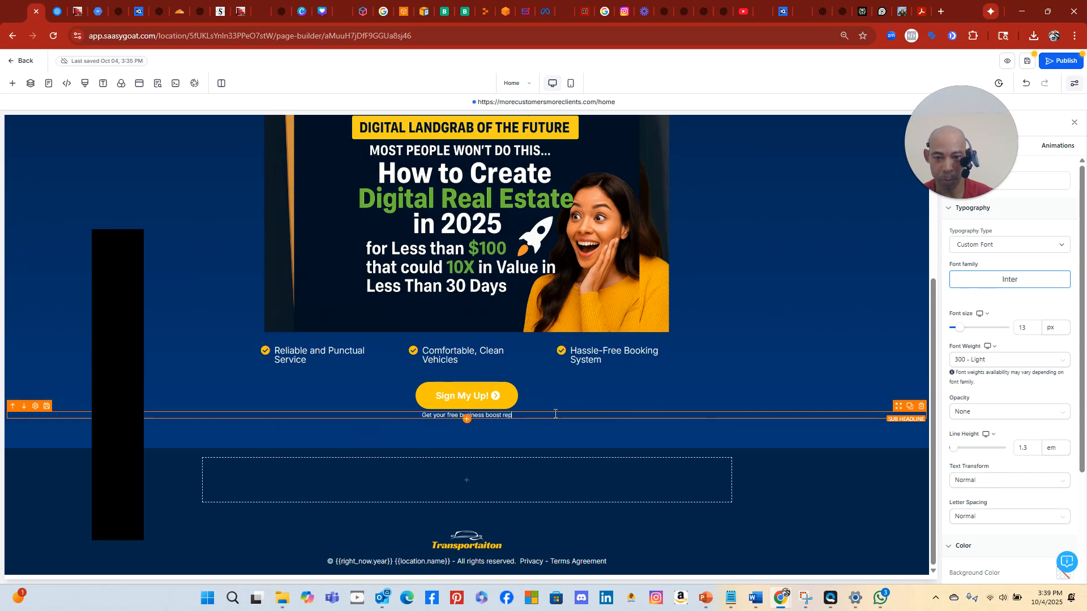
text(ort!)
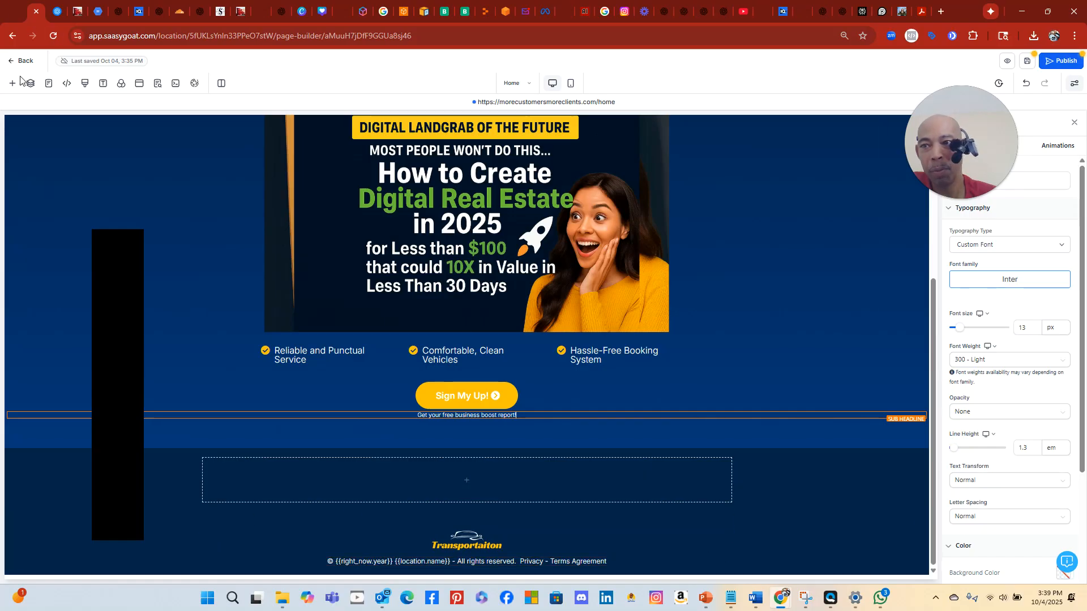
scroll(778, 221, up, 4)
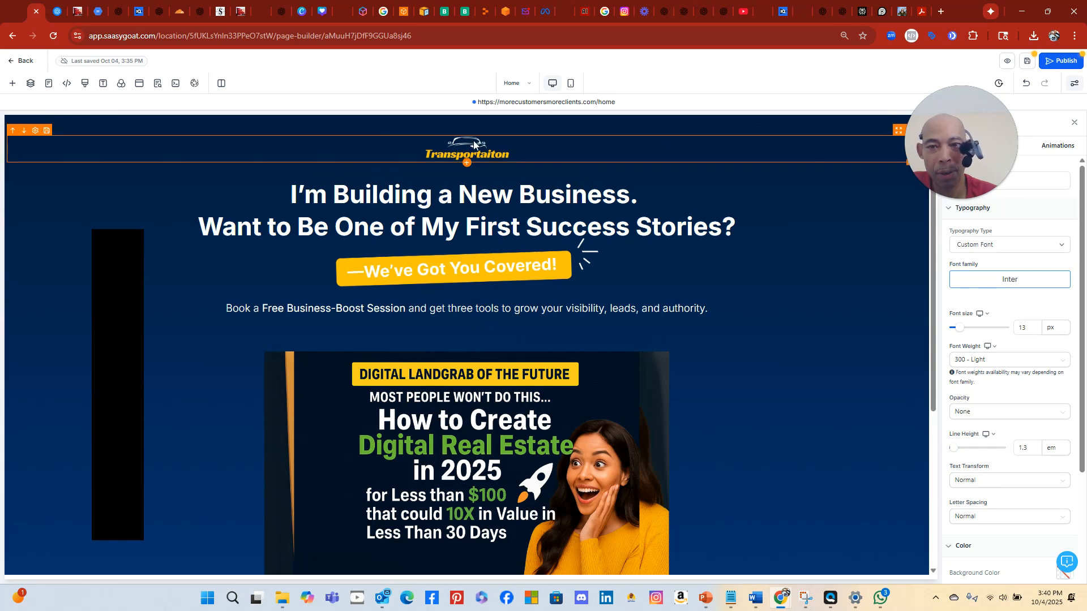
scroll(449, 530, down, 4)
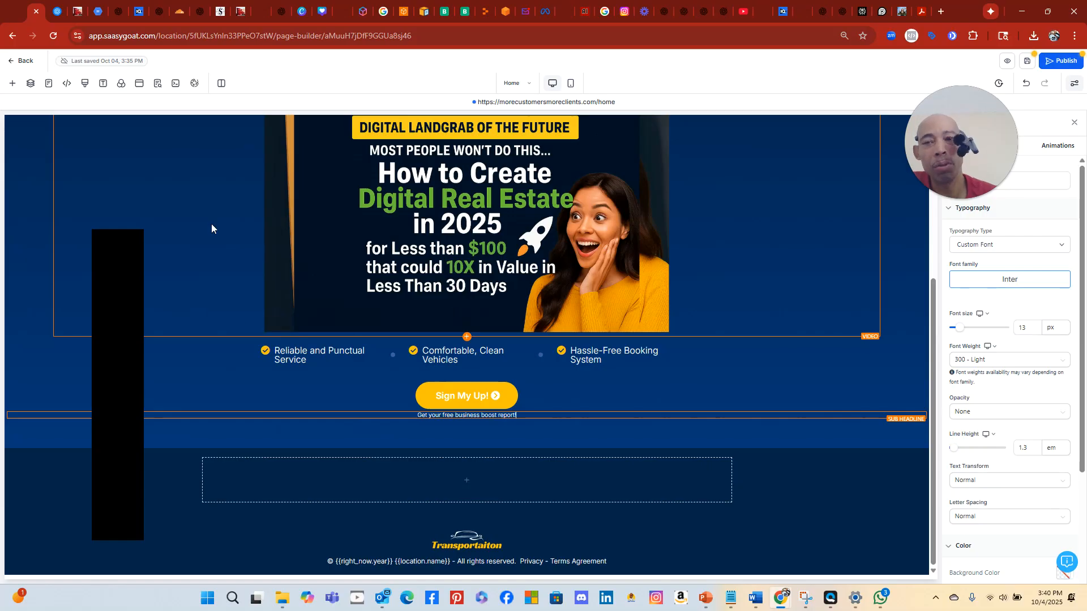
scroll(506, 183, up, 4)
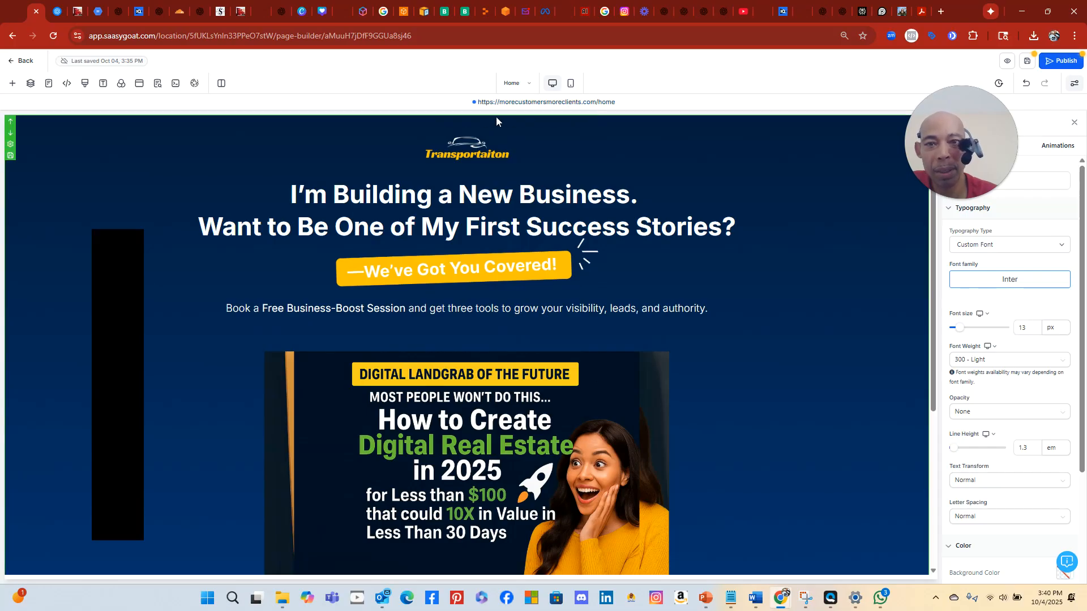
scroll(566, 339, down, 5)
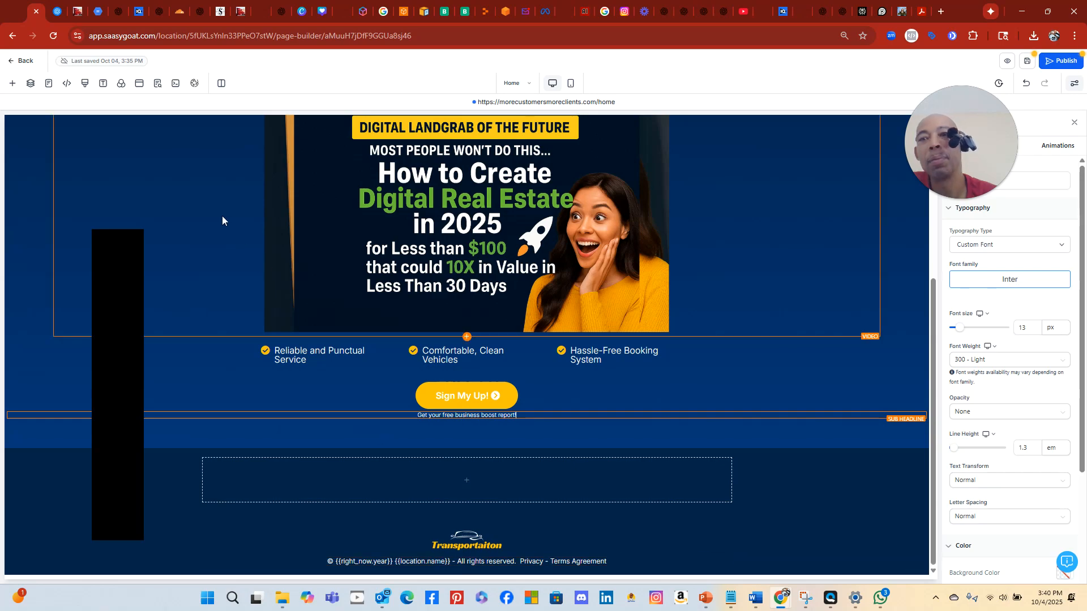
scroll(221, 216, up, 5)
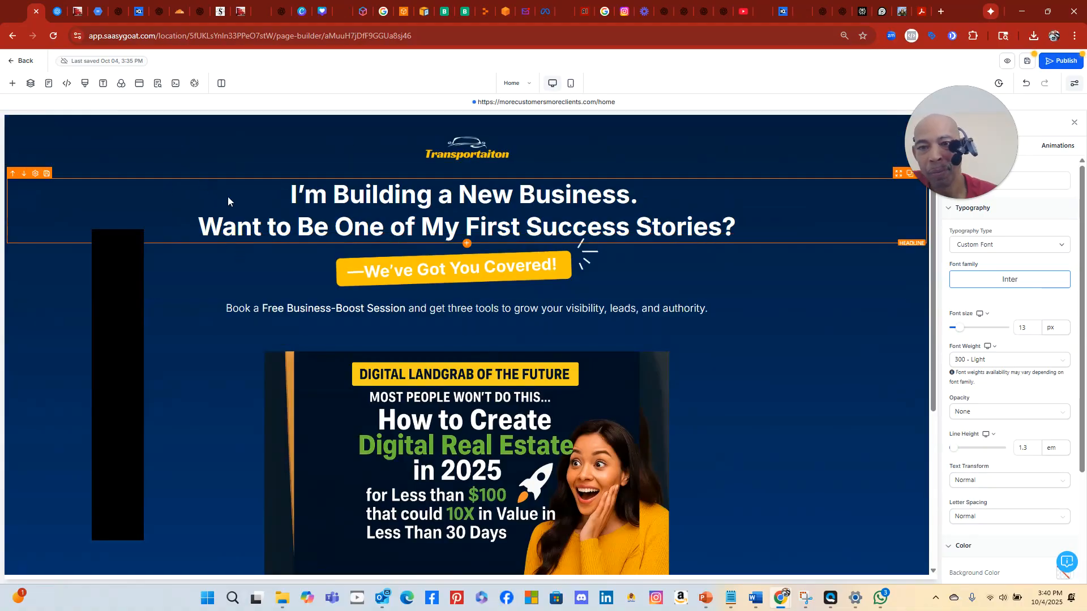
click(1028, 61)
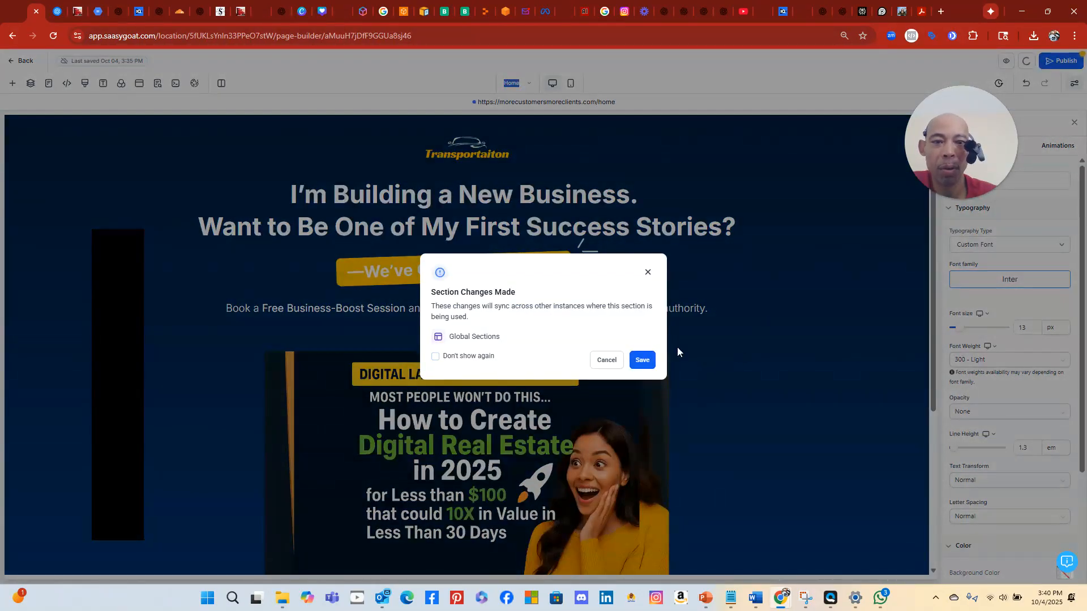
click(608, 362)
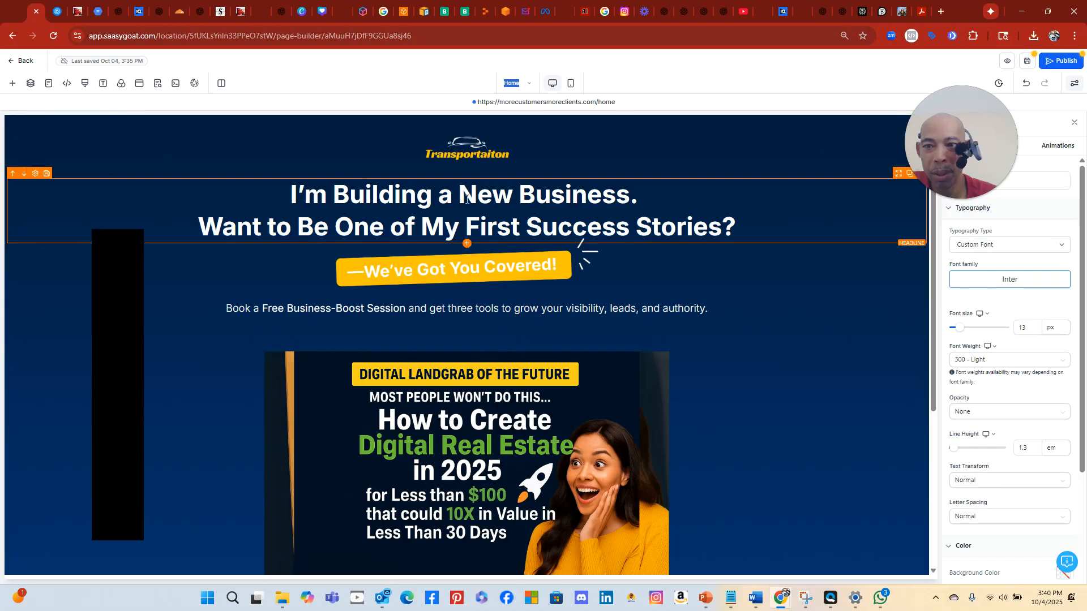
scroll(488, 276, down, 5)
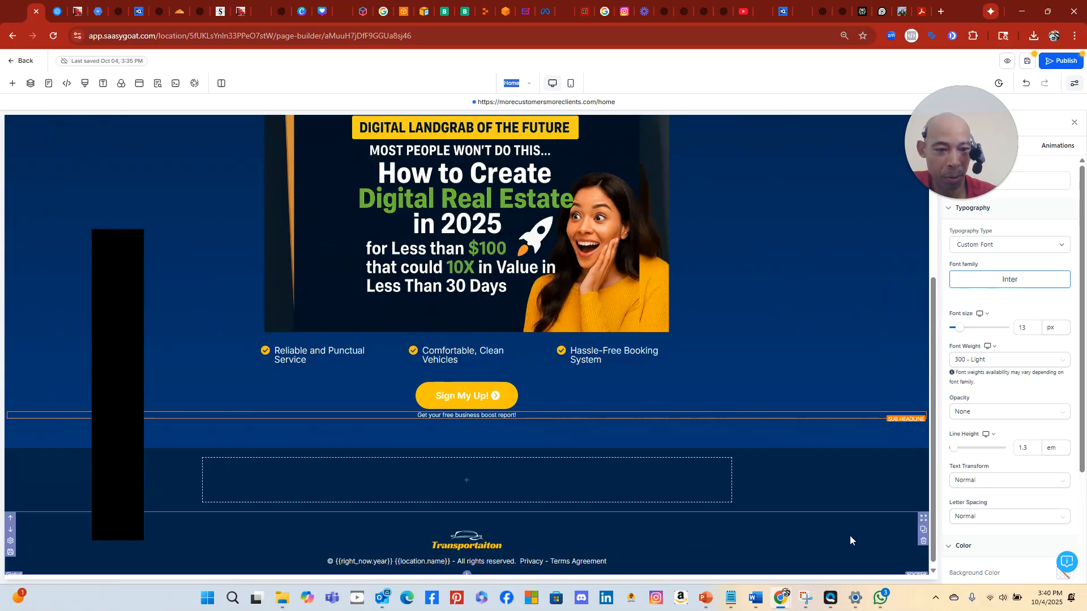
scroll(748, 159, up, 5)
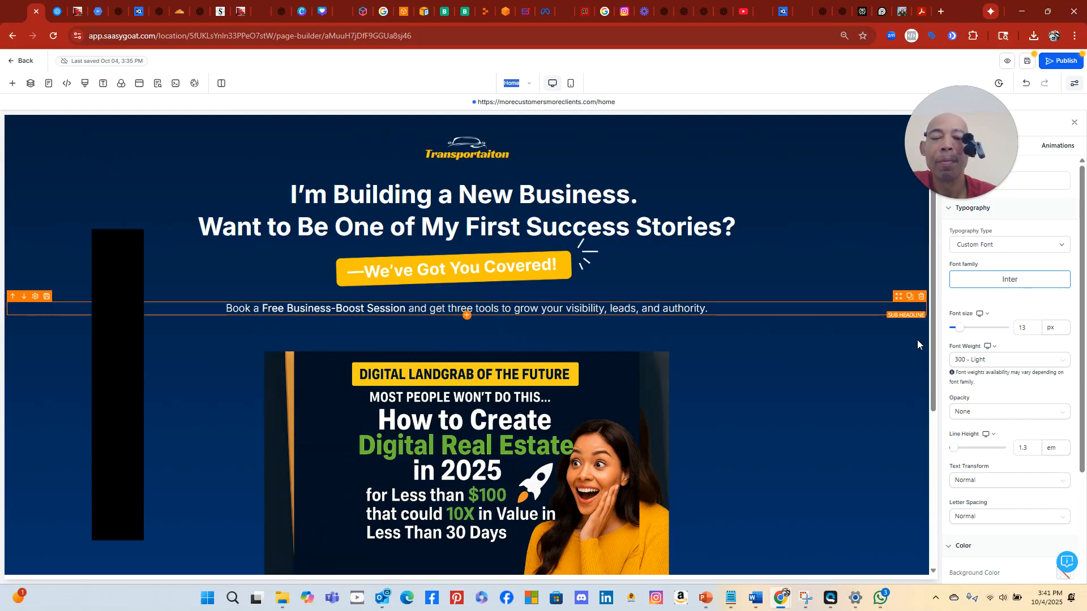
Save the shared section changes, publish the landing page, and return to the IntakeGenie Replit project
click(1024, 63)
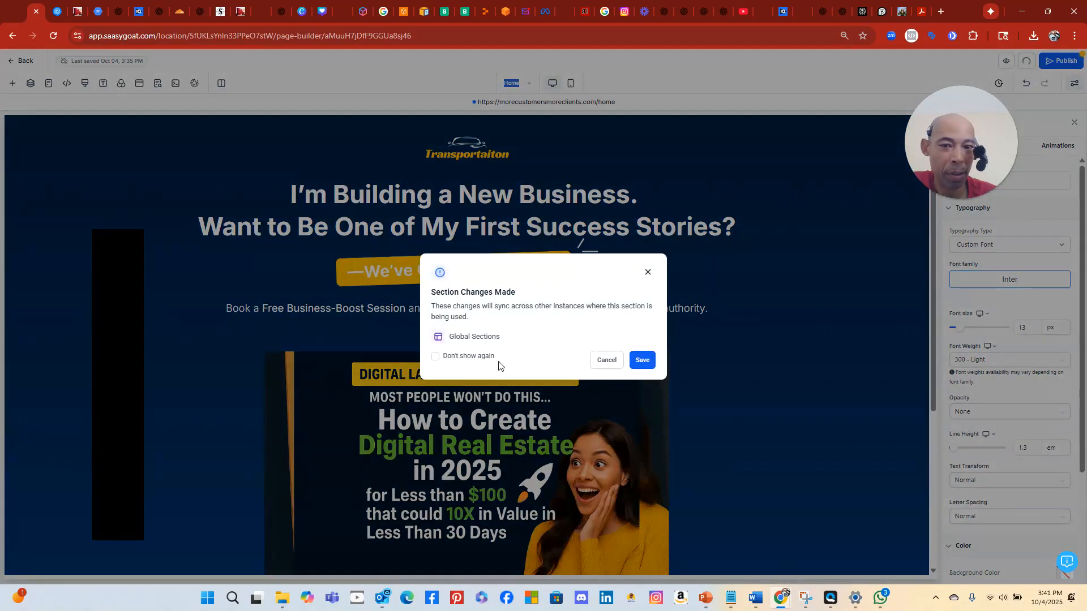
click(651, 367)
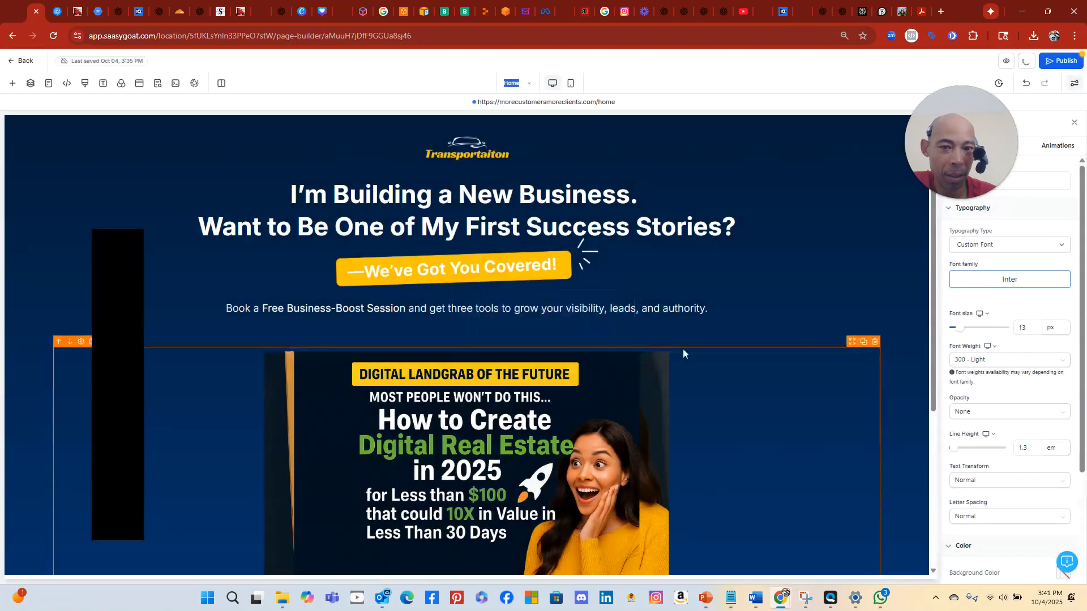
click(1072, 61)
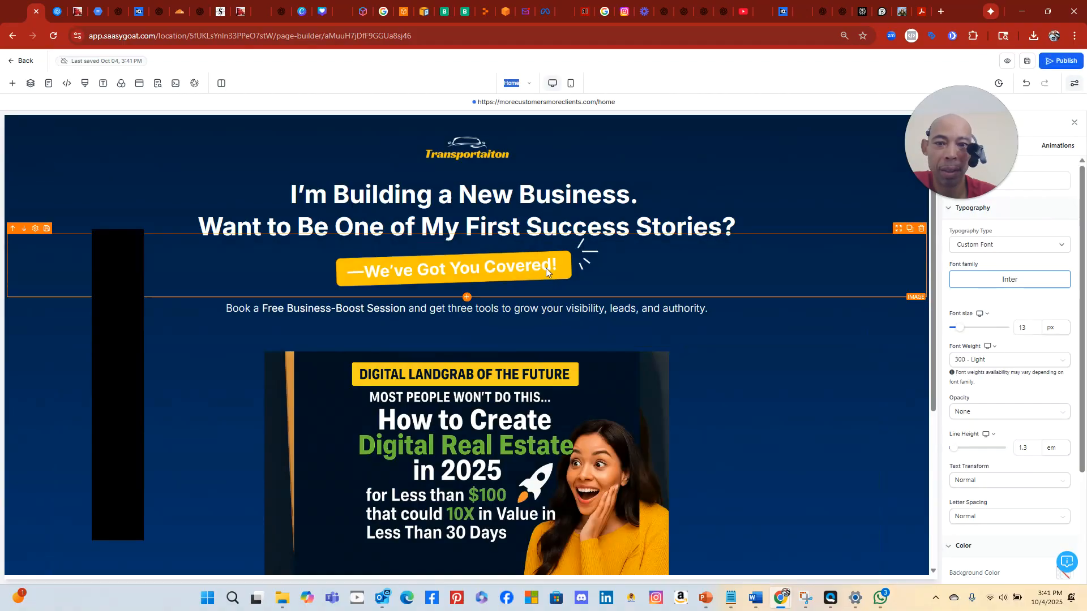
scroll(616, 223, down, 5)
scroll(614, 218, up, 2)
scroll(612, 216, down, 2)
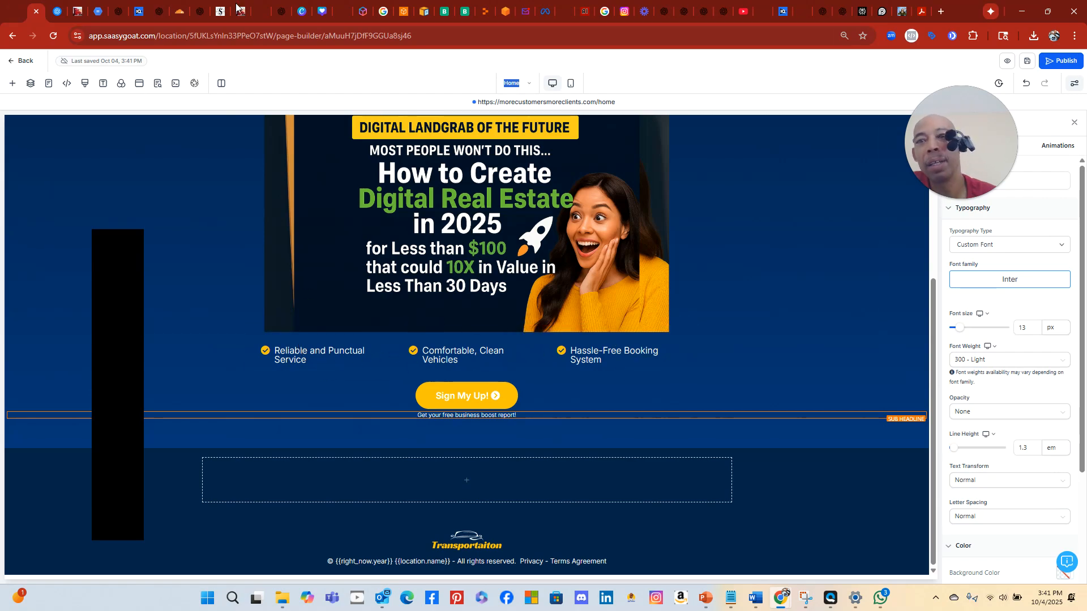
click(487, 11)
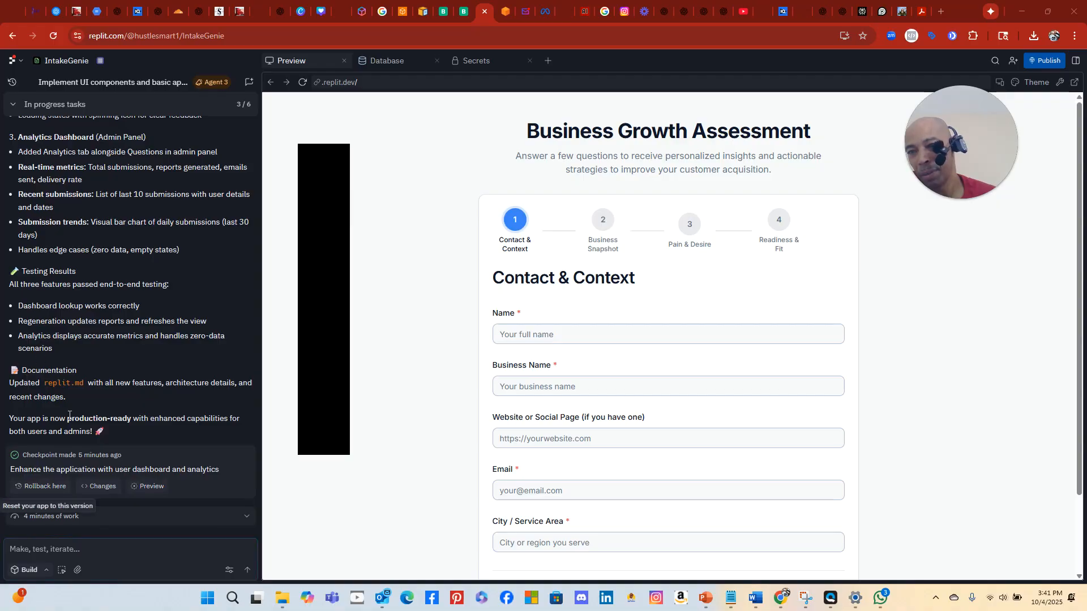
Play the Admin Panel Analytics Dashboard Check replay and read down to the agent's production-ready summary
scroll(54, 291, up, 15)
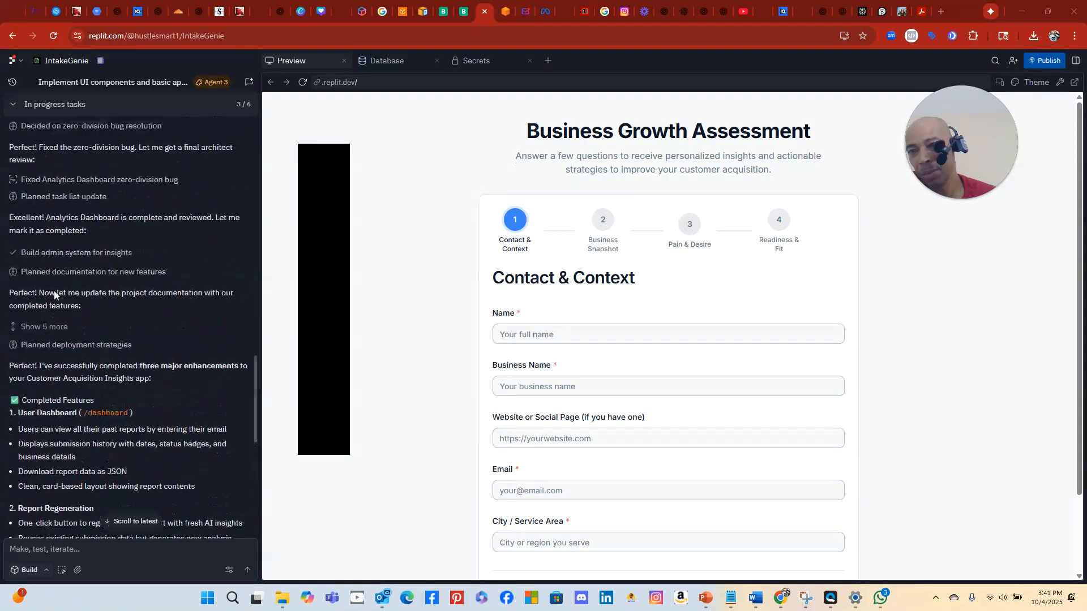
scroll(54, 292, up, 2)
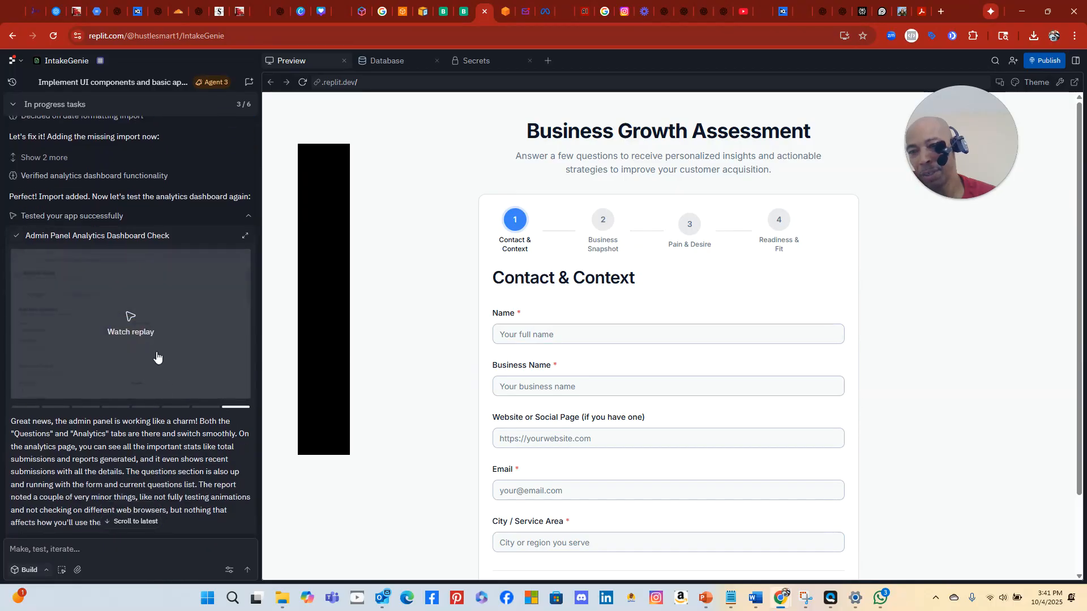
click(134, 327)
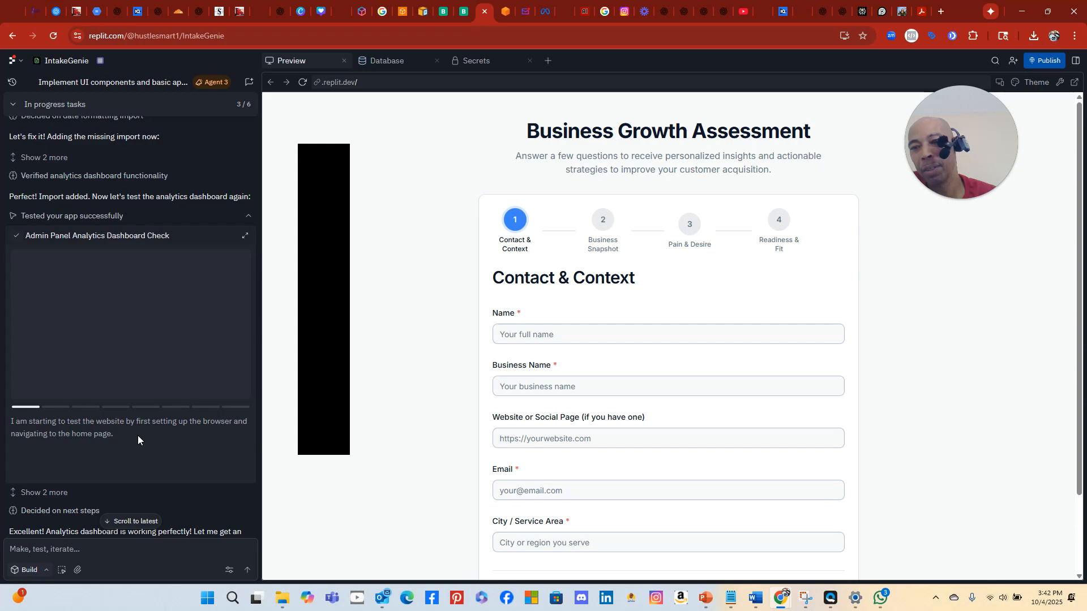
scroll(158, 450, down, 5)
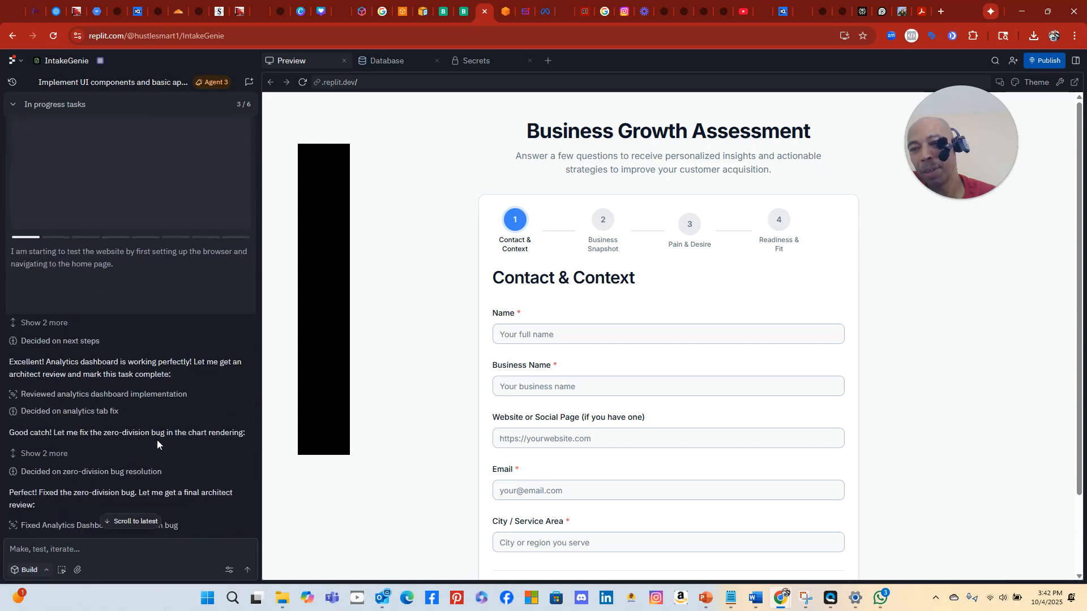
scroll(153, 433, down, 10)
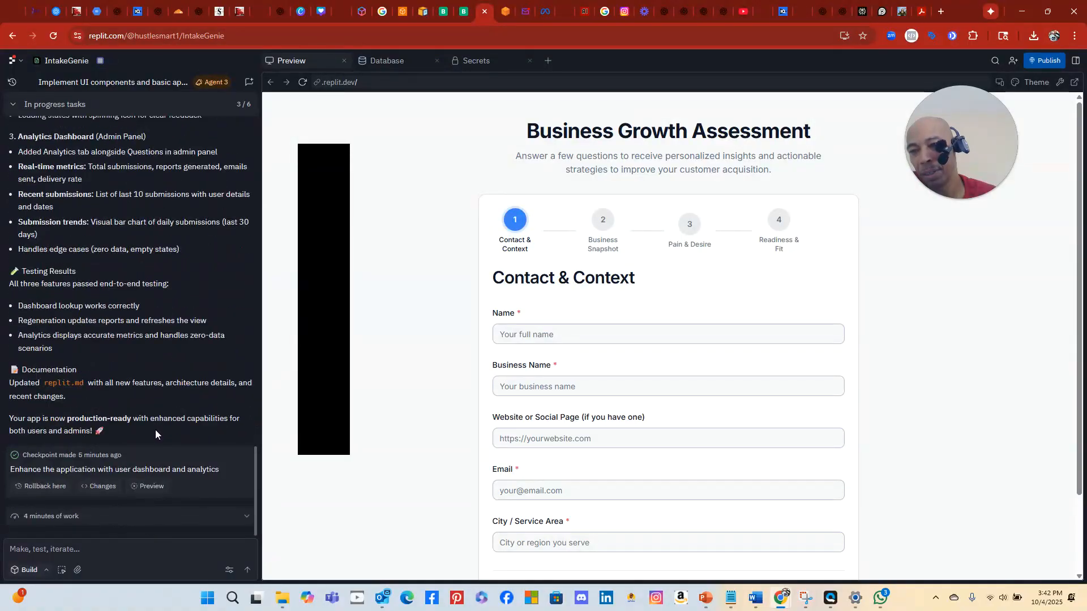
scroll(154, 410, up, 6)
scroll(154, 408, up, 3)
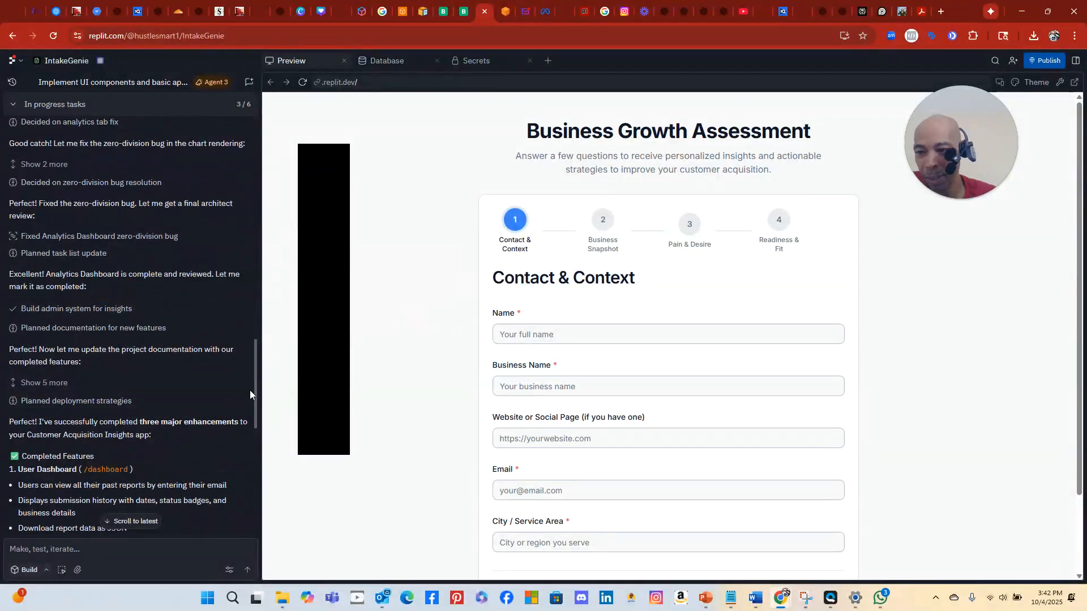
scroll(155, 412, down, 6)
scroll(157, 411, down, 3)
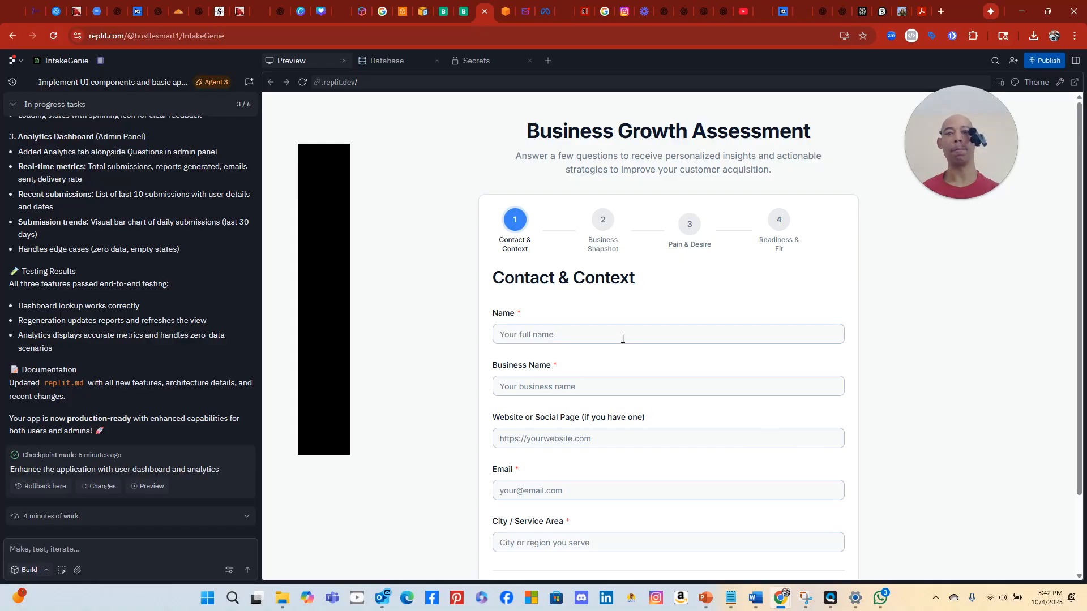
click(621, 338)
click(611, 365)
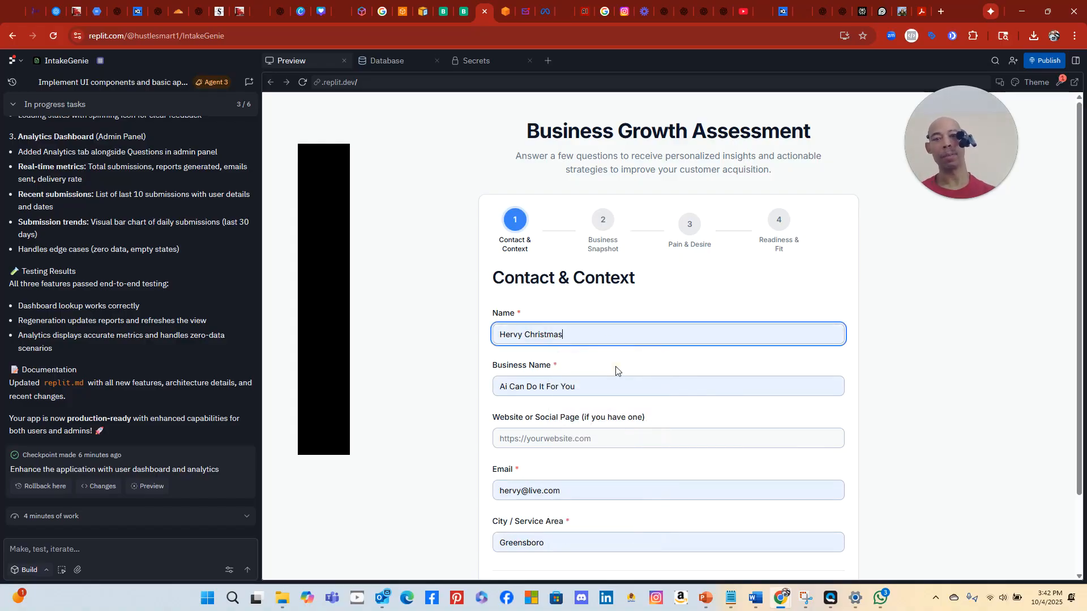
click(565, 440)
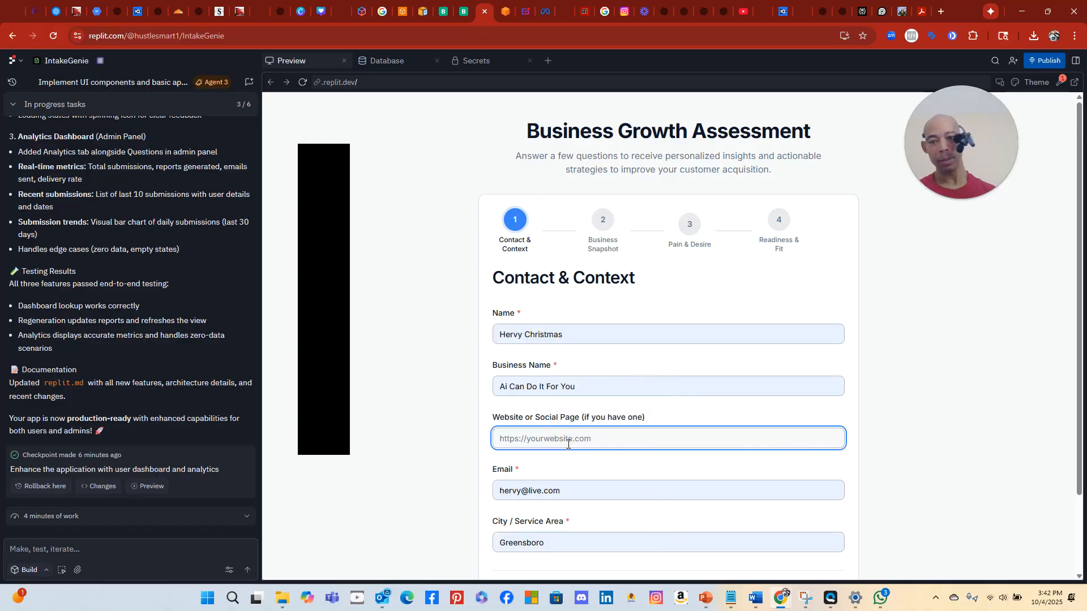
text(www.aicandoitforyou.com)
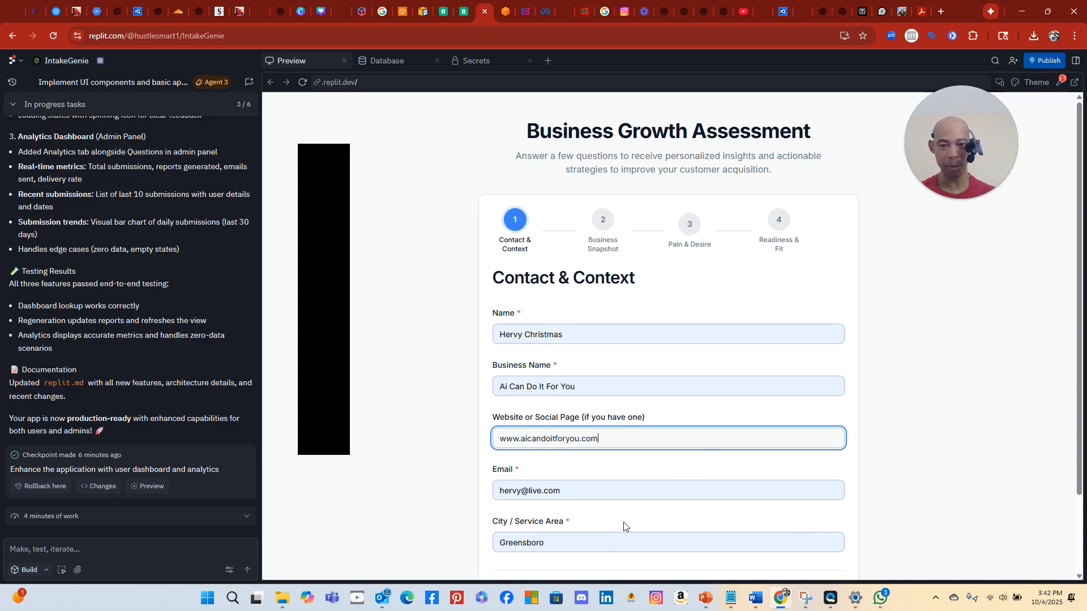
scroll(618, 532, down, 2)
click(791, 500)
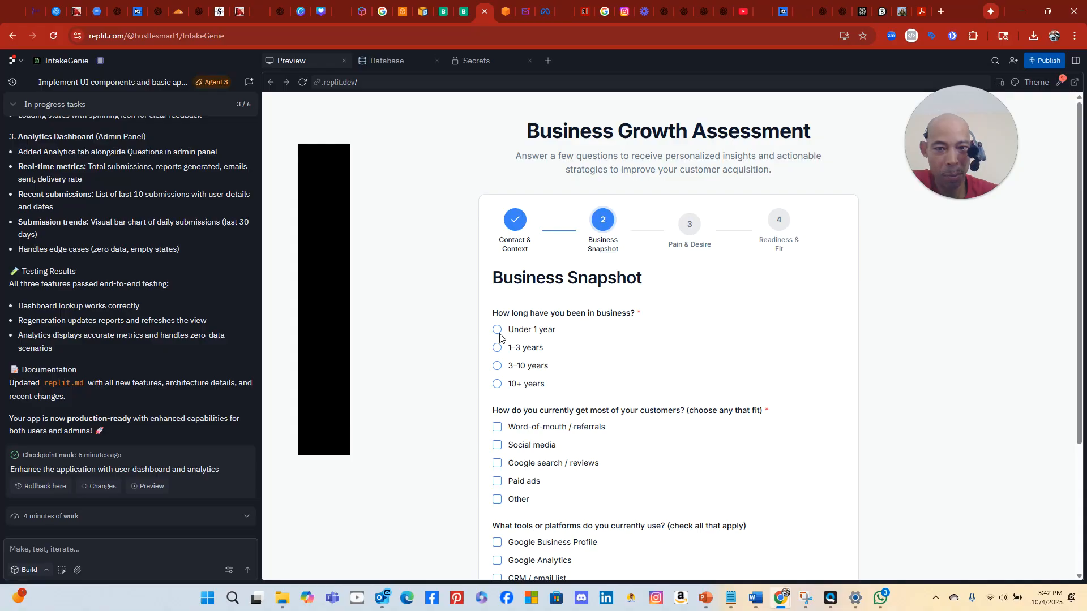
Answer 1–3 years in business, Google search / reviews as source, None of the above for tools, then continue
click(498, 347)
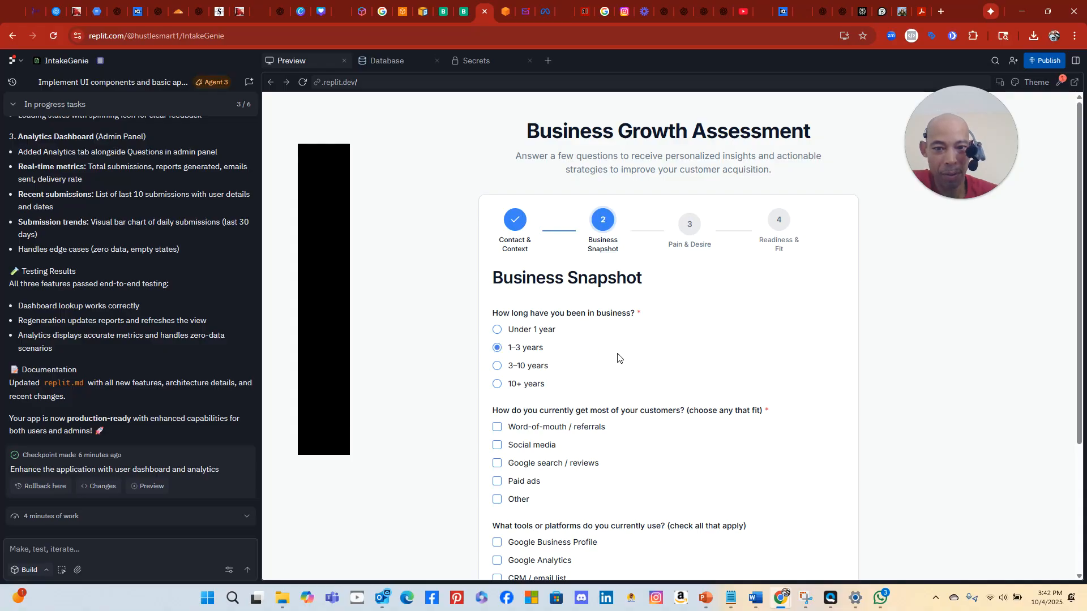
scroll(598, 333, down, 3)
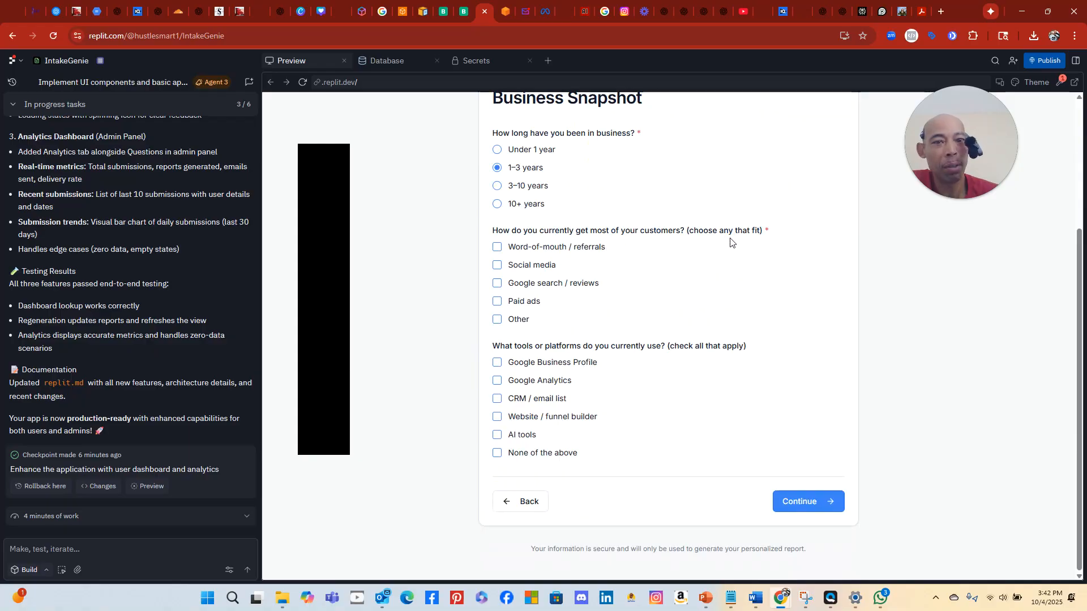
click(497, 285)
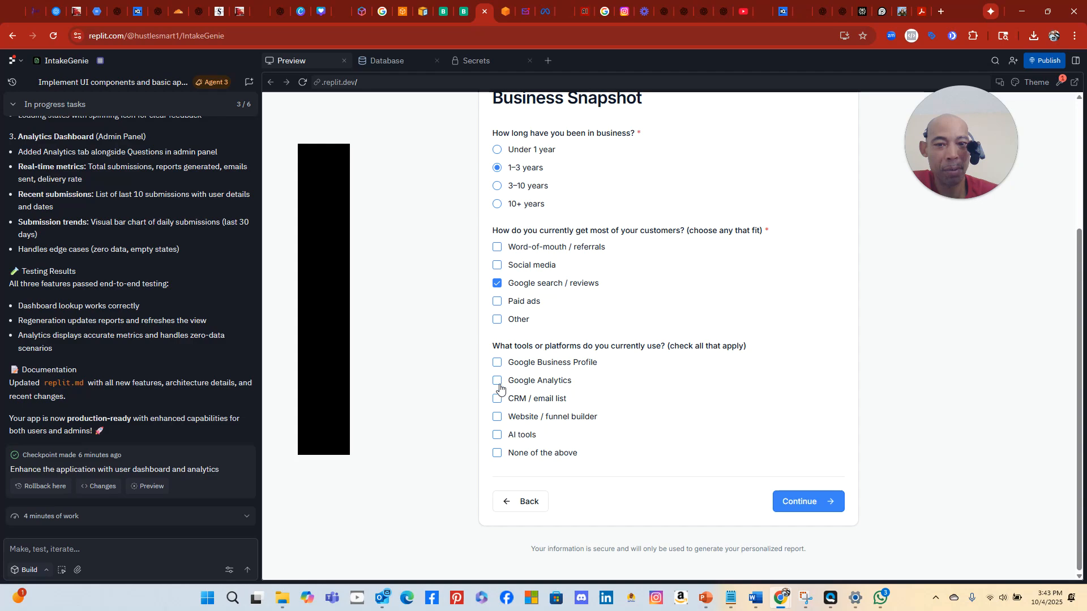
click(497, 453)
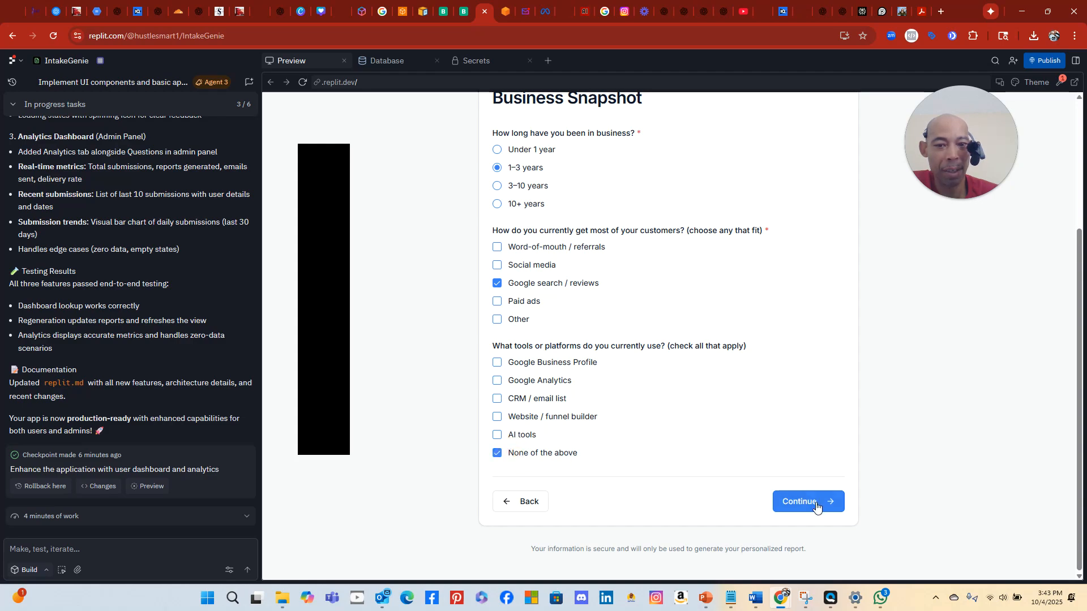
click(815, 502)
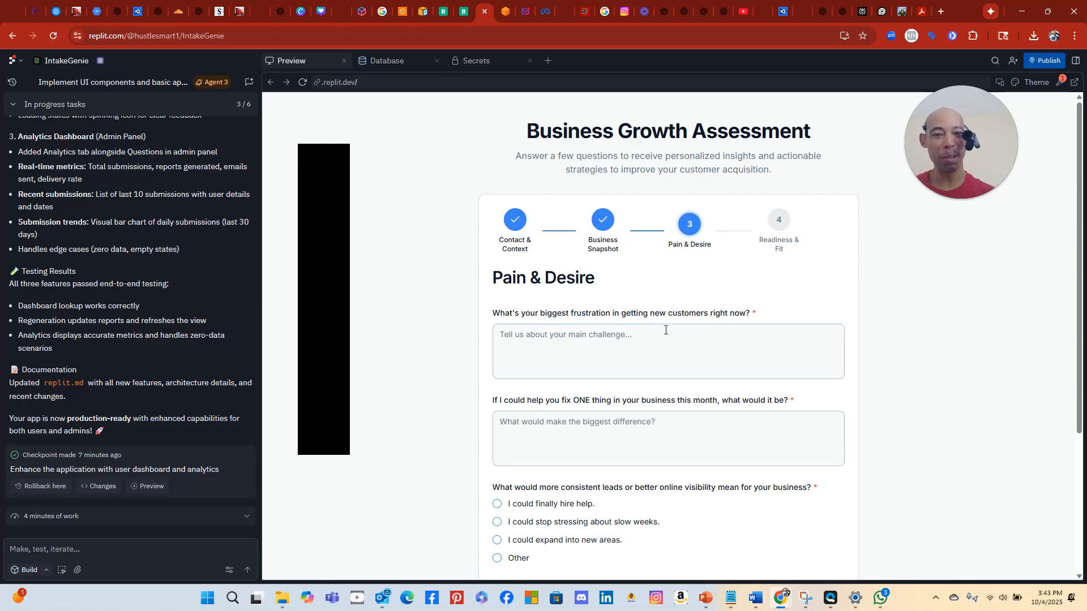
Answer the biggest-frustration question with 'Not knowing how'
click(548, 350)
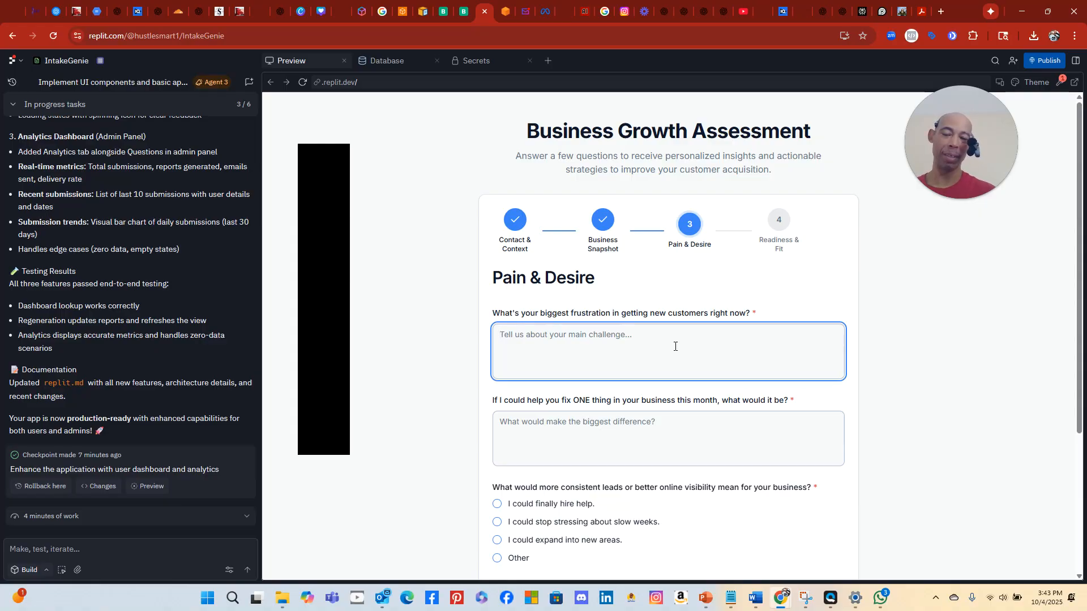
text(Not kn)
text(owing how)
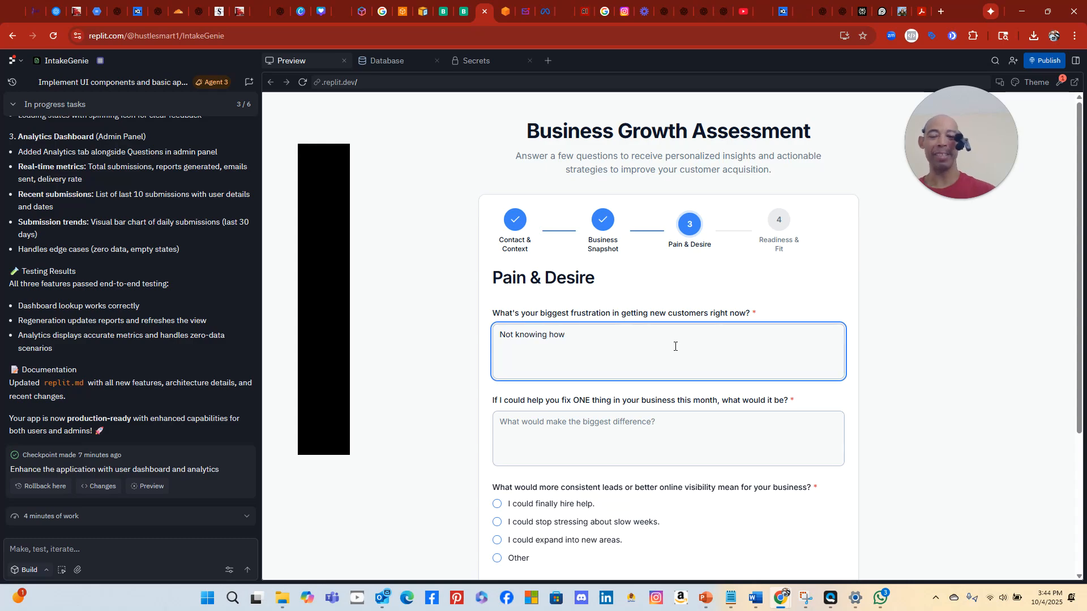
Answer the fix-ONE-thing question with 'Getting more customers', correcting the typos
click(580, 439)
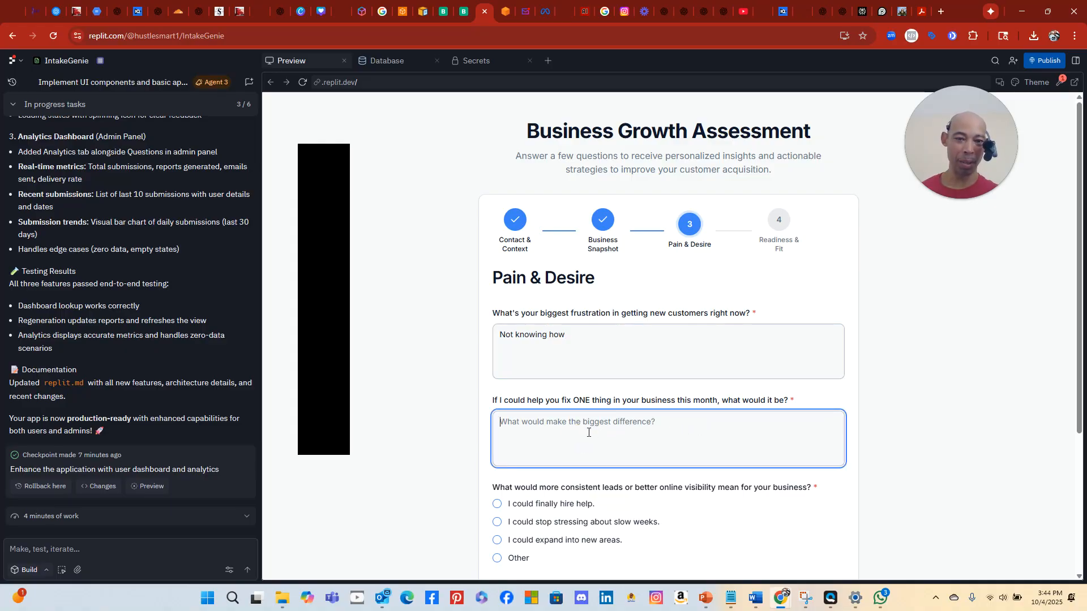
click(531, 426)
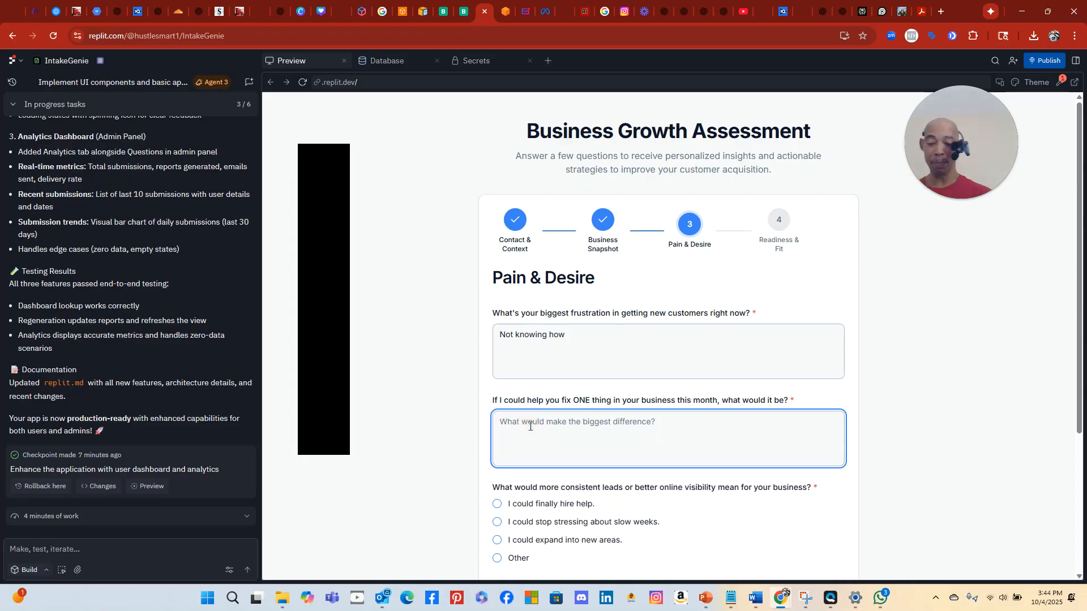
text(geting more)
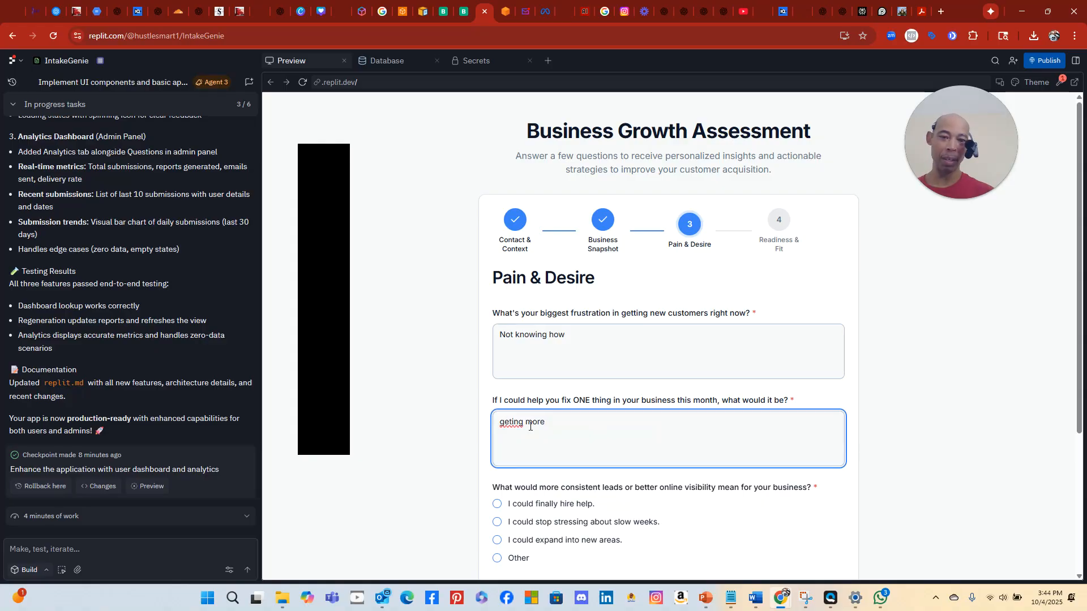
key(BackSpace)
key(BackSpace)
key(BackSpace)
key(BackSpace)
key(BackSpace)
key(BackSpace)
key(BackSpace)
key(BackSpace)
key(BackSpace)
key(BackSpace)
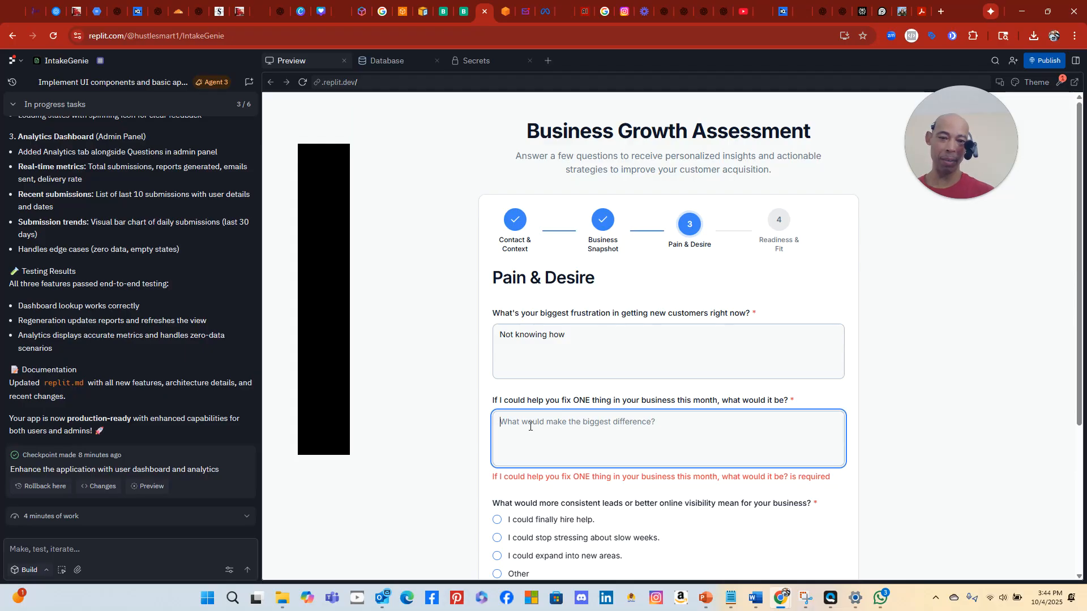
text(Gettign more)
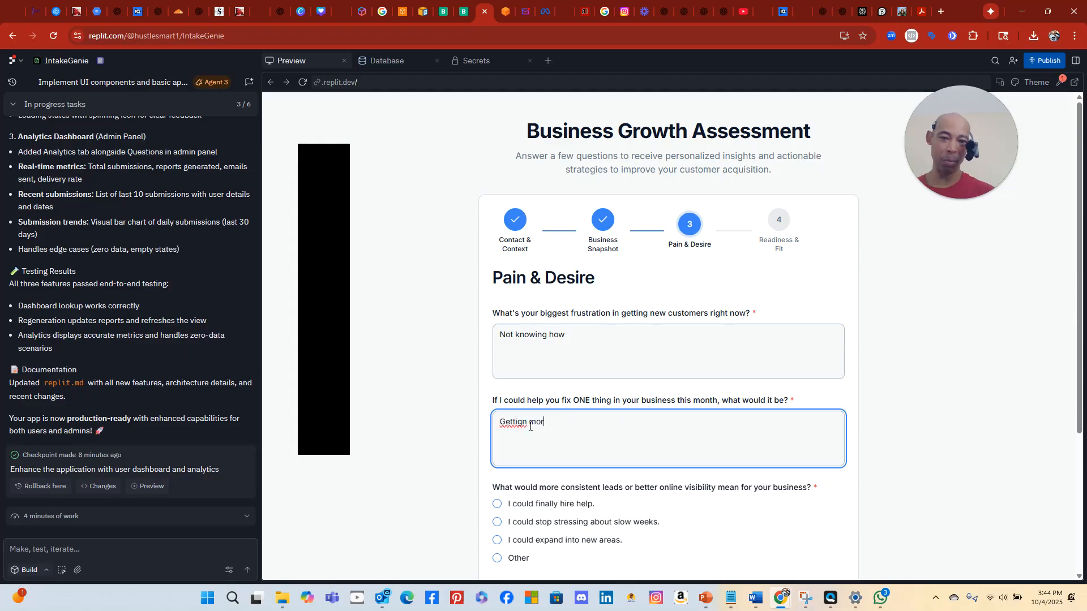
key(BackSpace)
key(BackSpace)
key(BackSpace)
key(BackSpace)
key(BackSpace)
key(BackSpace)
key(BackSpace)
text(ing more)
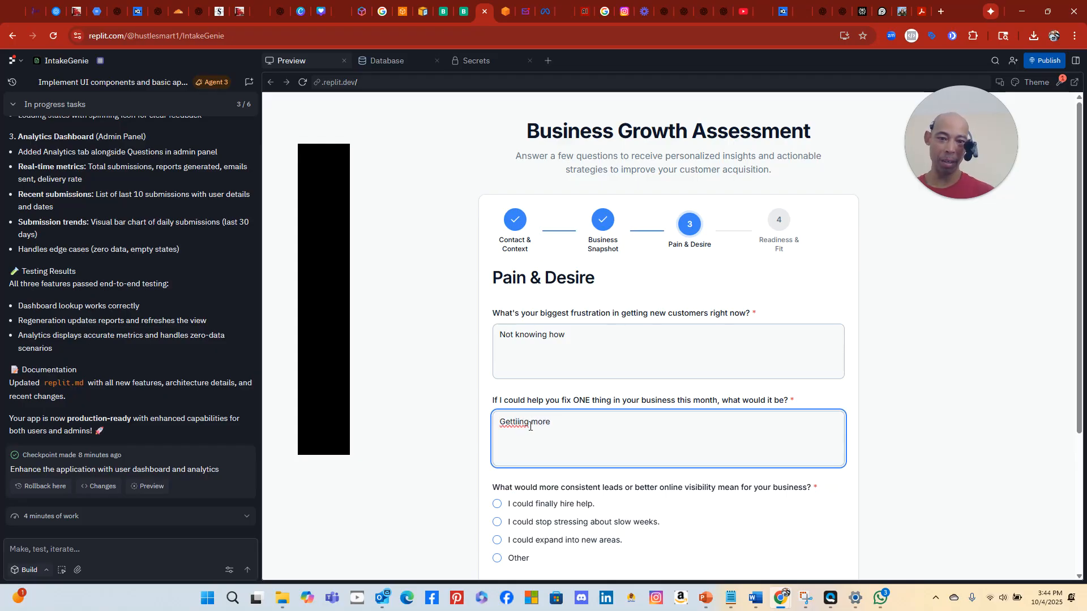
key(BackSpace)
key(BackSpace)
key(BackSpace)
key(BackSpace)
key(BackSpace)
key(BackSpace)
key(BackSpace)
key(BackSpace)
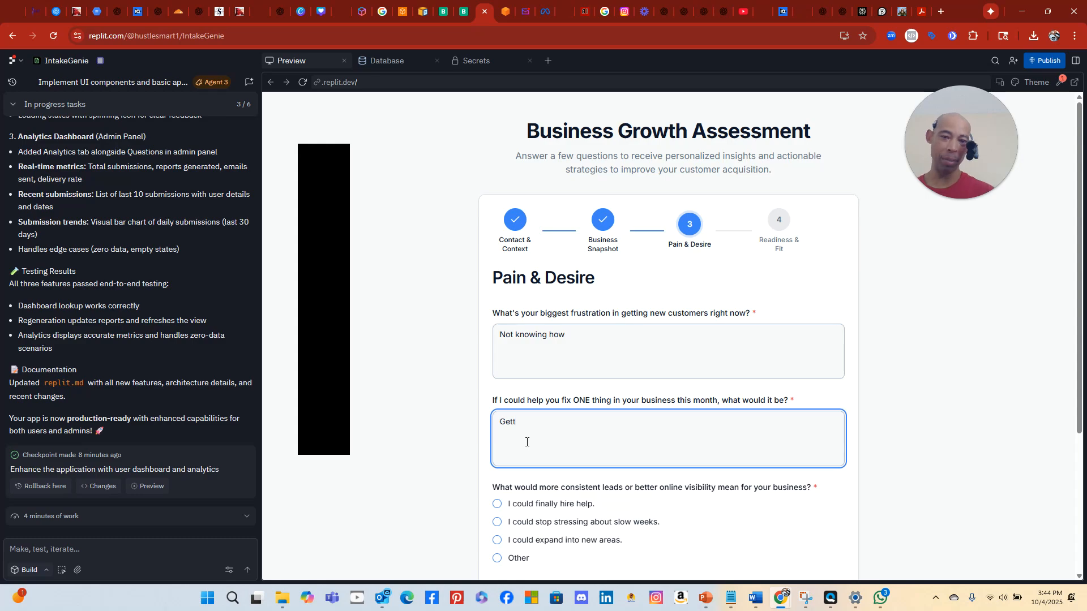
text(ing more)
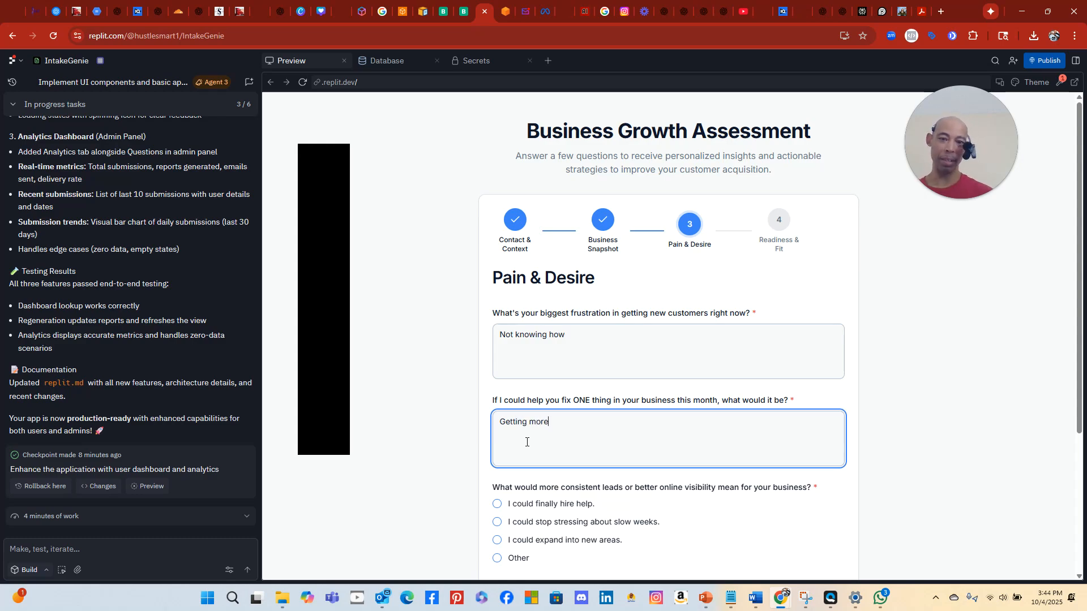
text( customer)
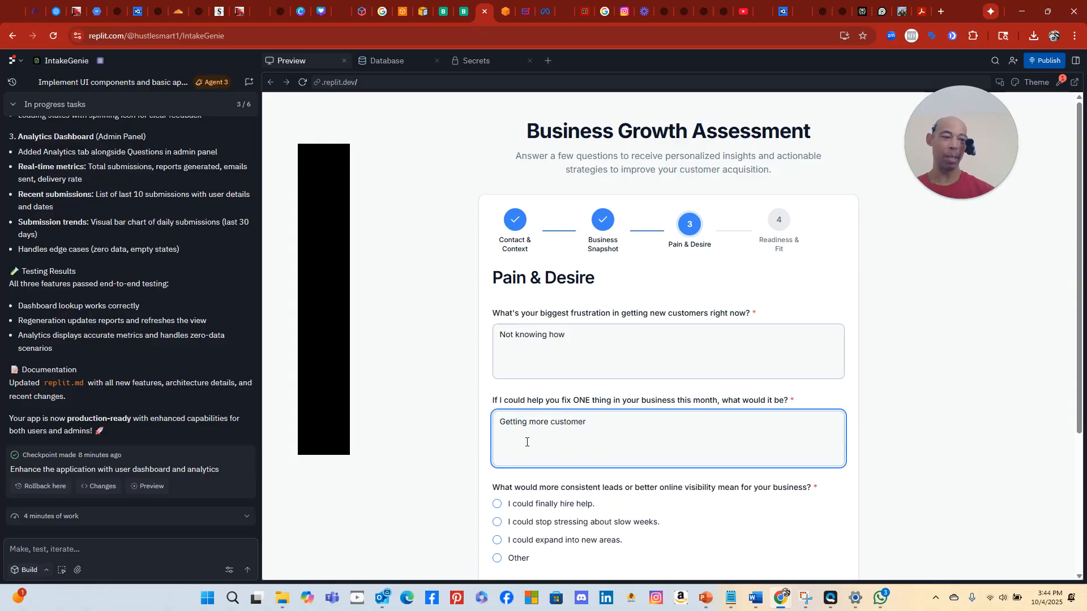
text(s)
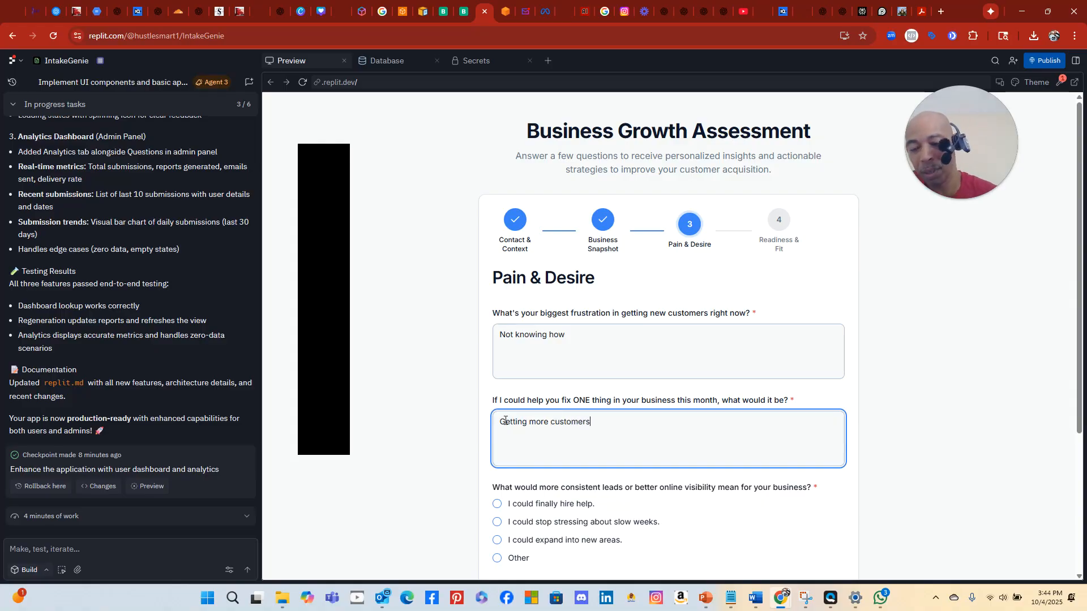
scroll(527, 355, down, 3)
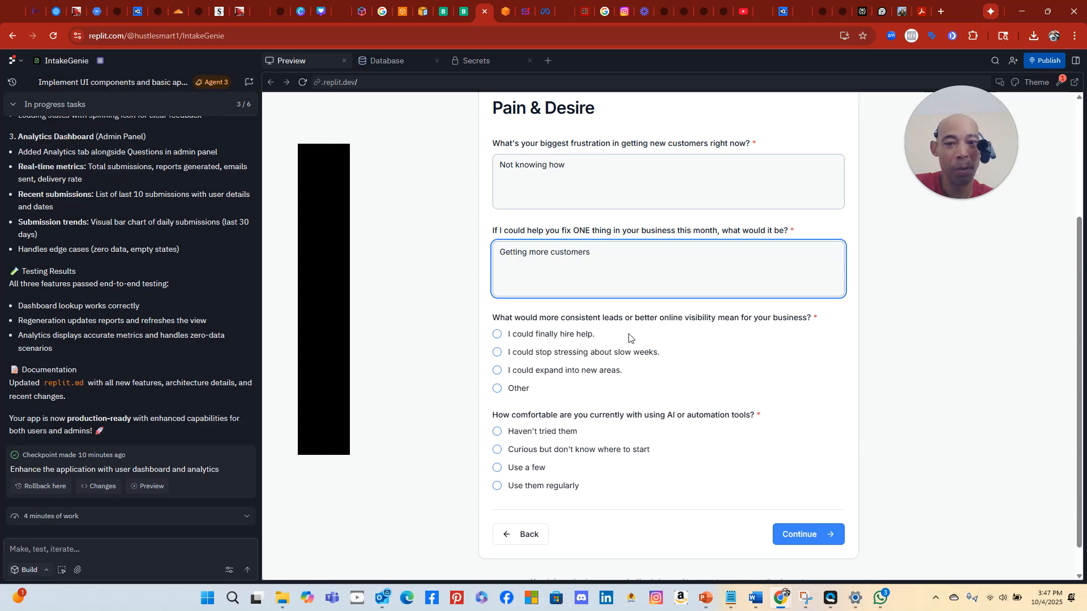
Choose stop stressing about slow weeks, answer Haven't tried them for AI tools, and continue
click(496, 355)
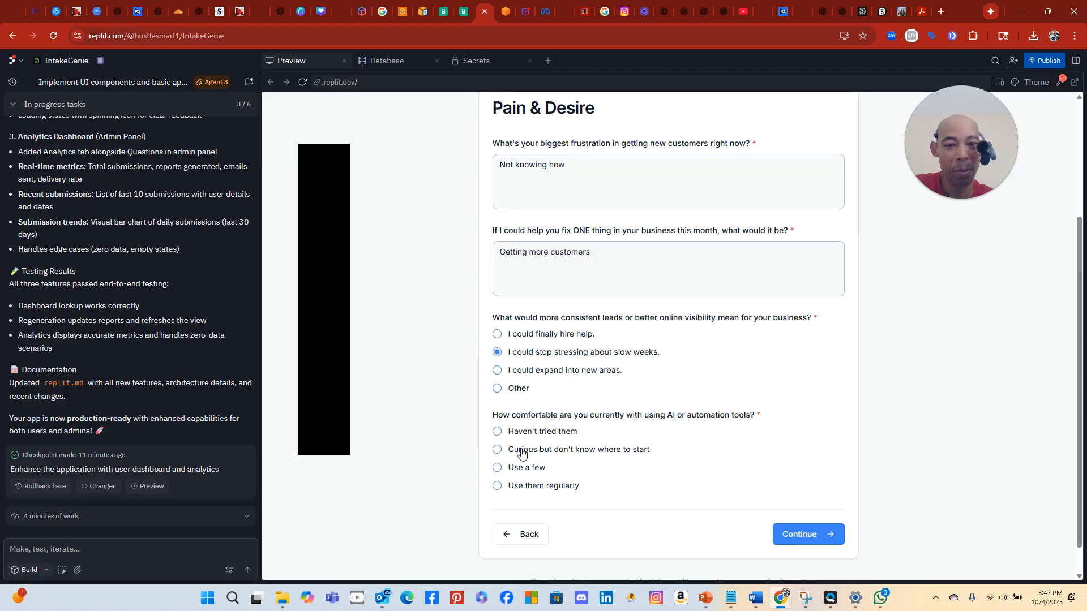
click(496, 432)
click(826, 525)
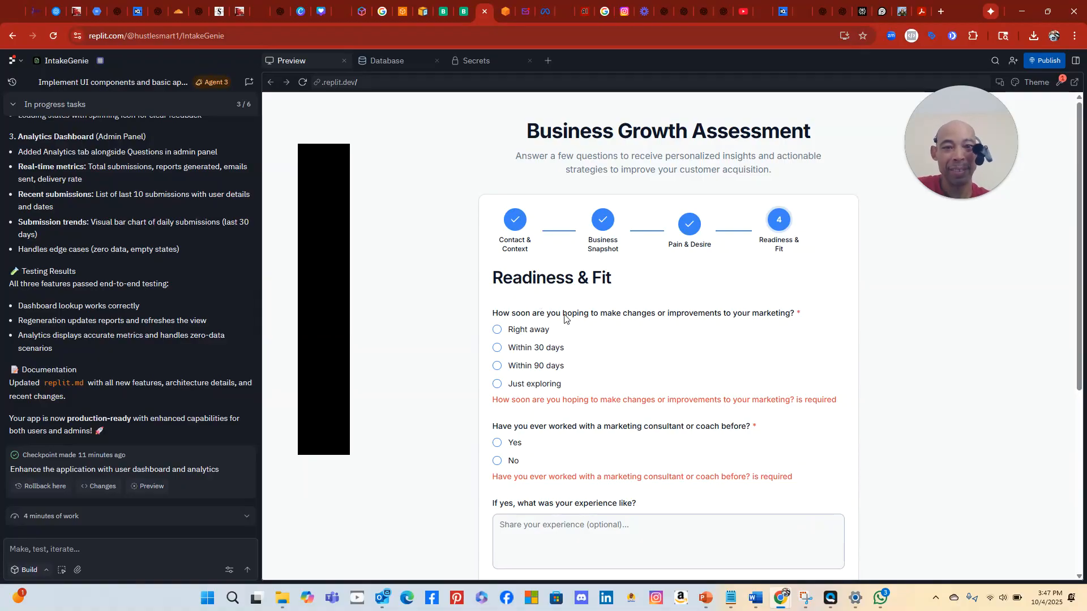
Answer Within 30 days for timing and No to having worked with a consultant
click(498, 330)
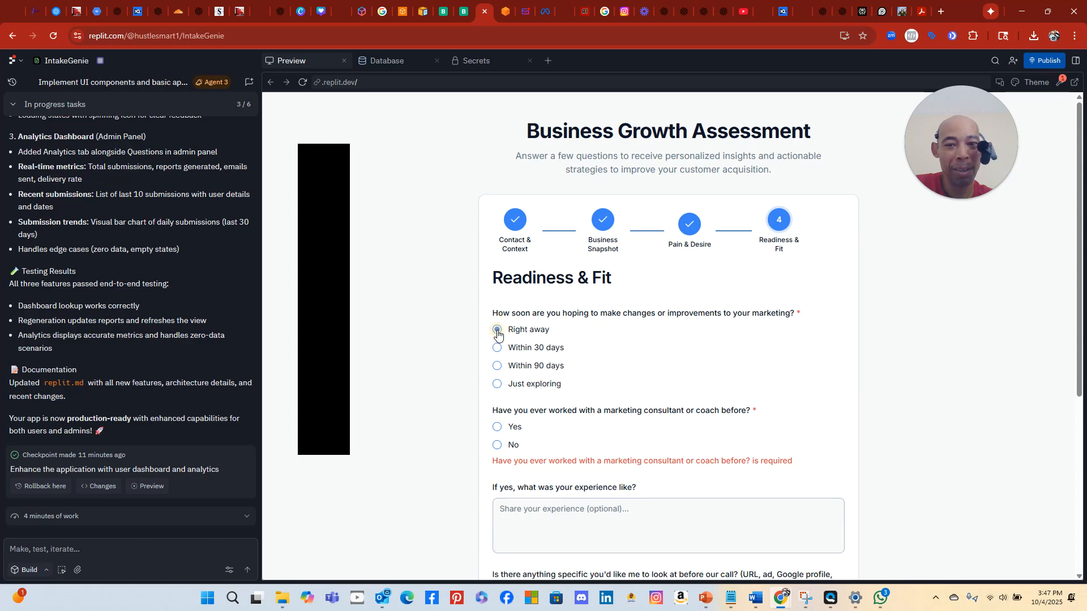
click(497, 348)
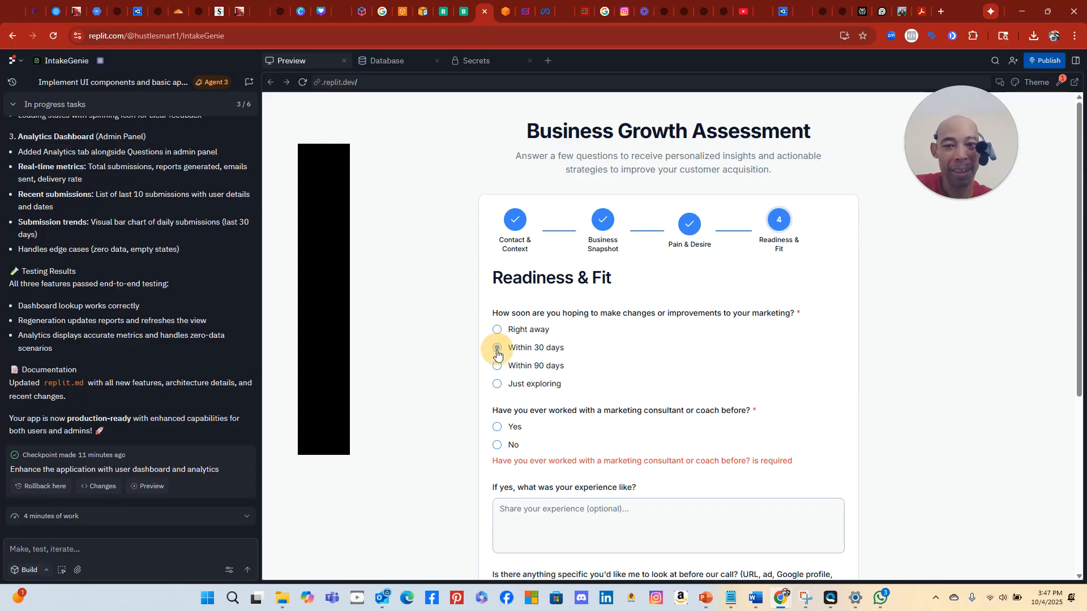
click(496, 446)
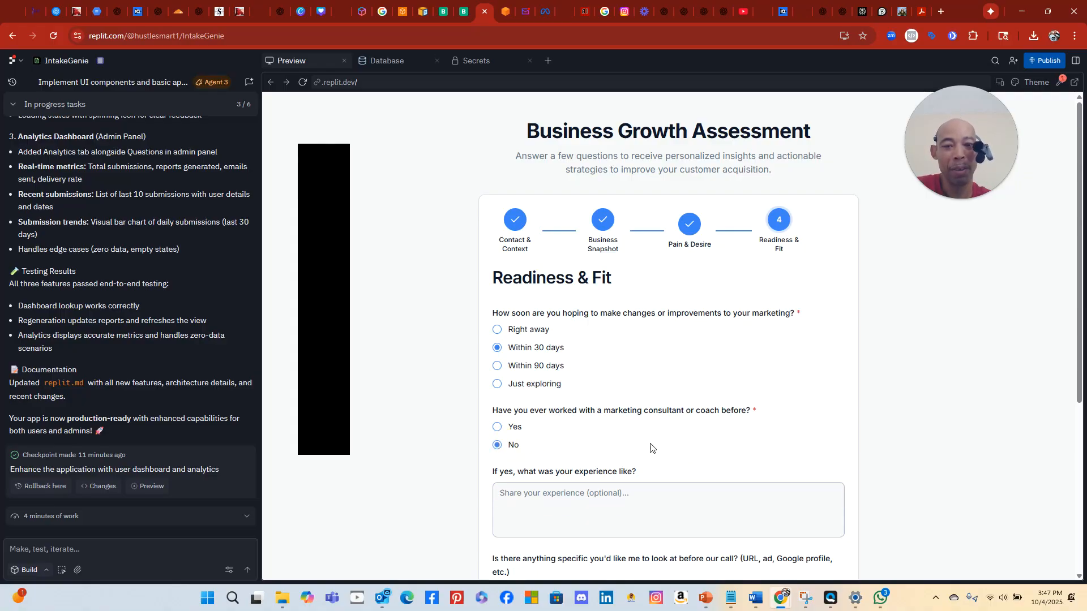
scroll(651, 444, down, 2)
click(525, 397)
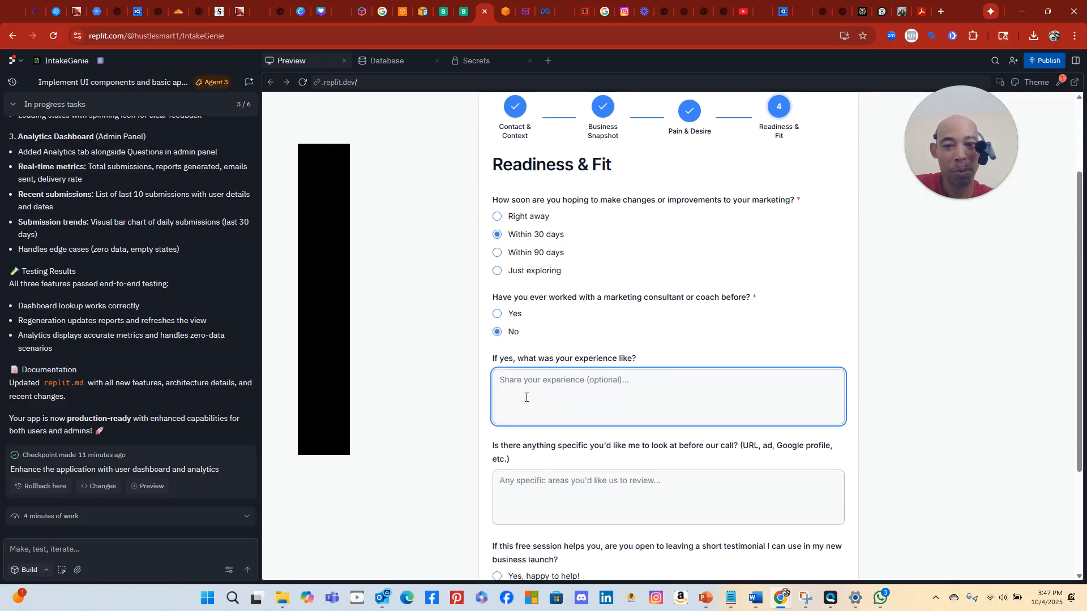
scroll(532, 430, down, 2)
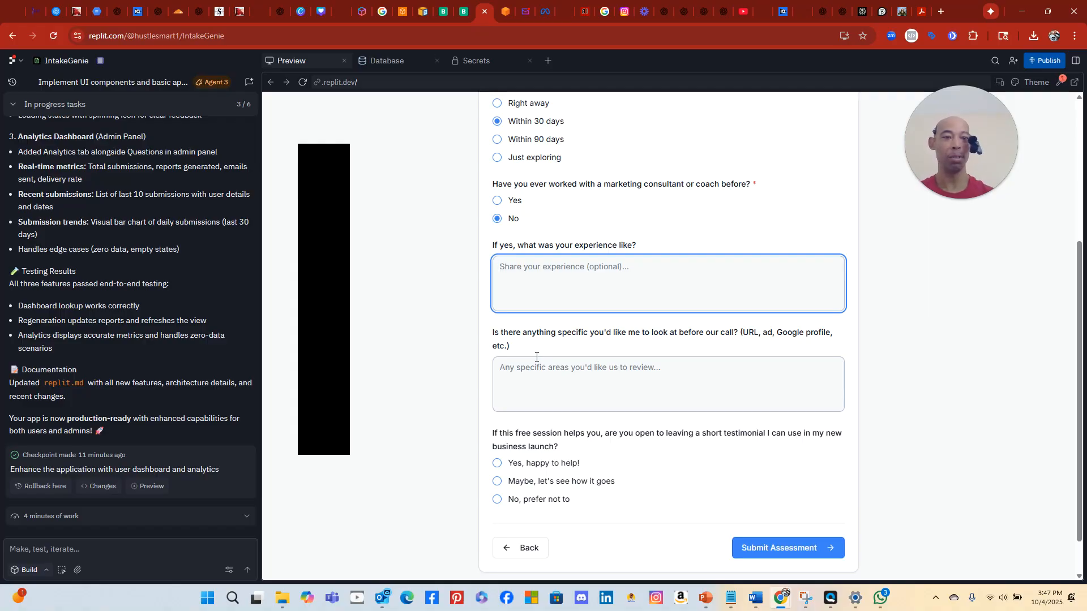
Enter 'facebook ads' as the area to review, agree to a testimonial, and submit the assessment
click(542, 388)
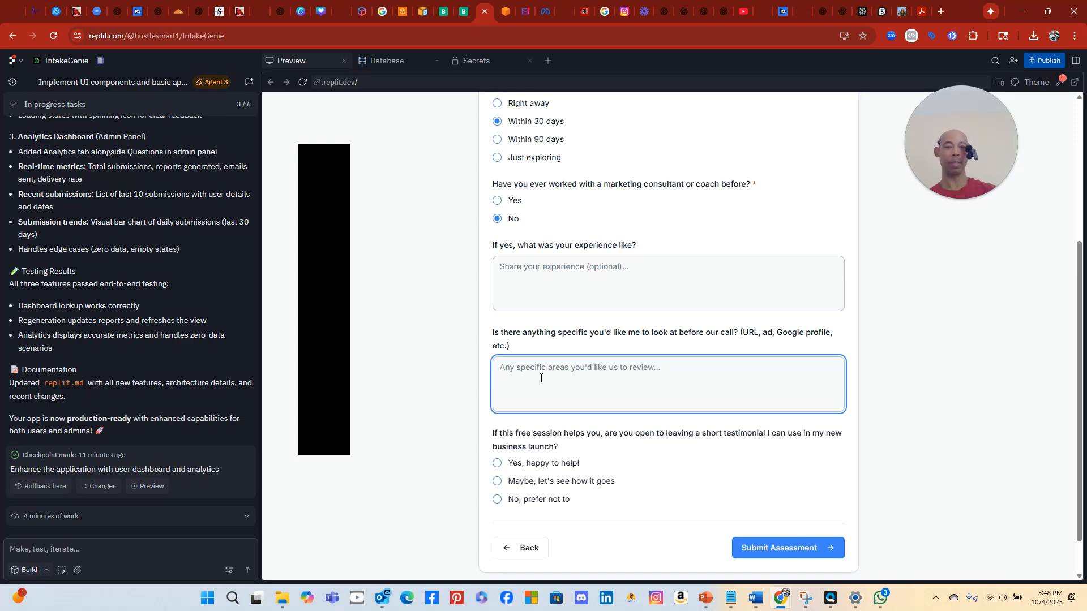
text(facebook ads)
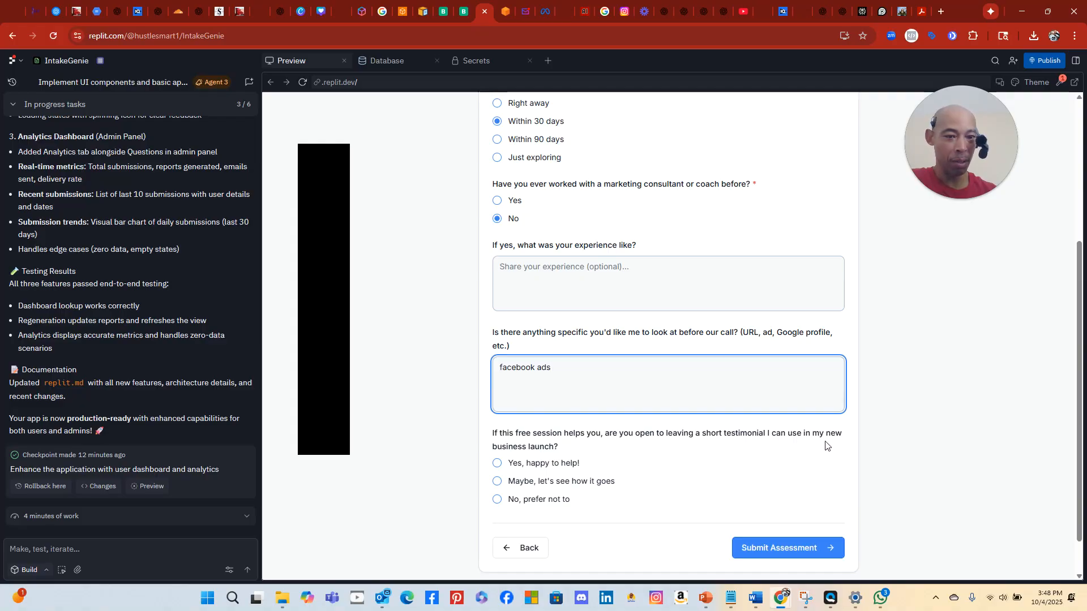
click(498, 464)
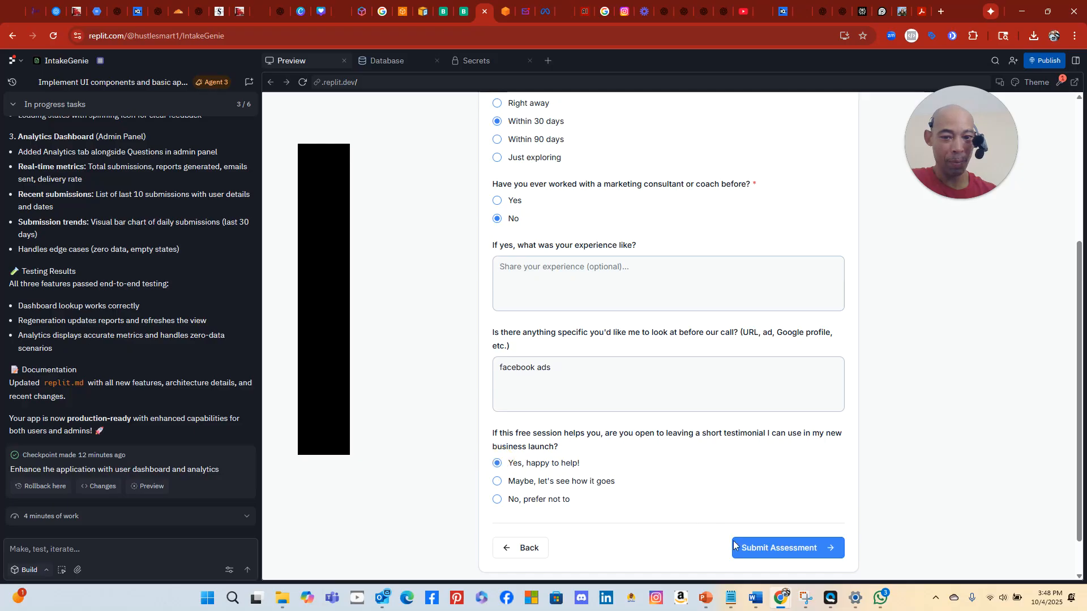
click(791, 549)
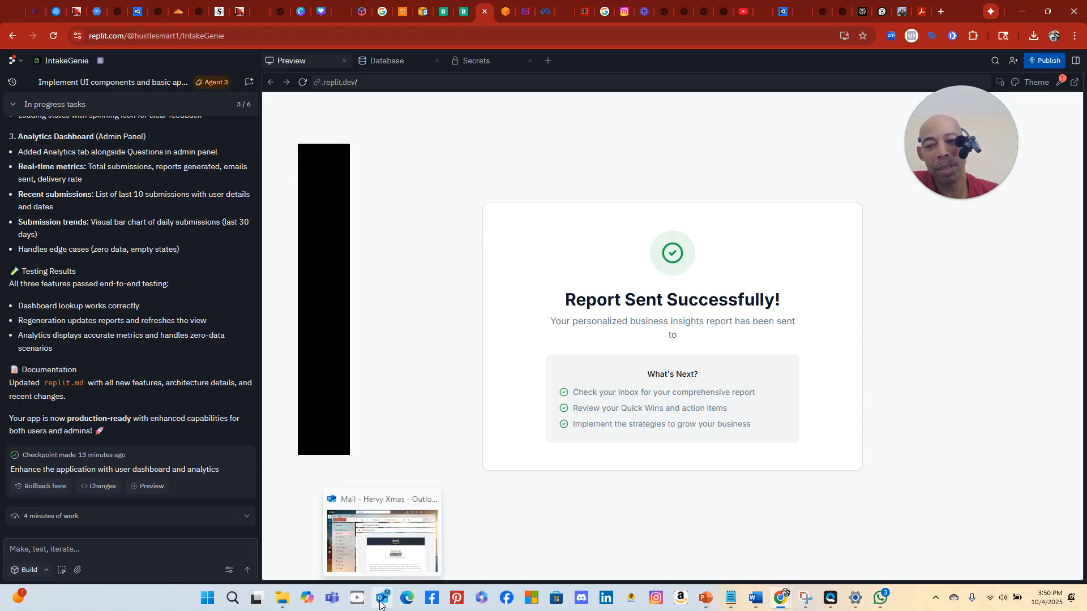
Open the Growth Consultant Report email in Outlook and follow View Results to a '404 Page not found!' page
click(380, 604)
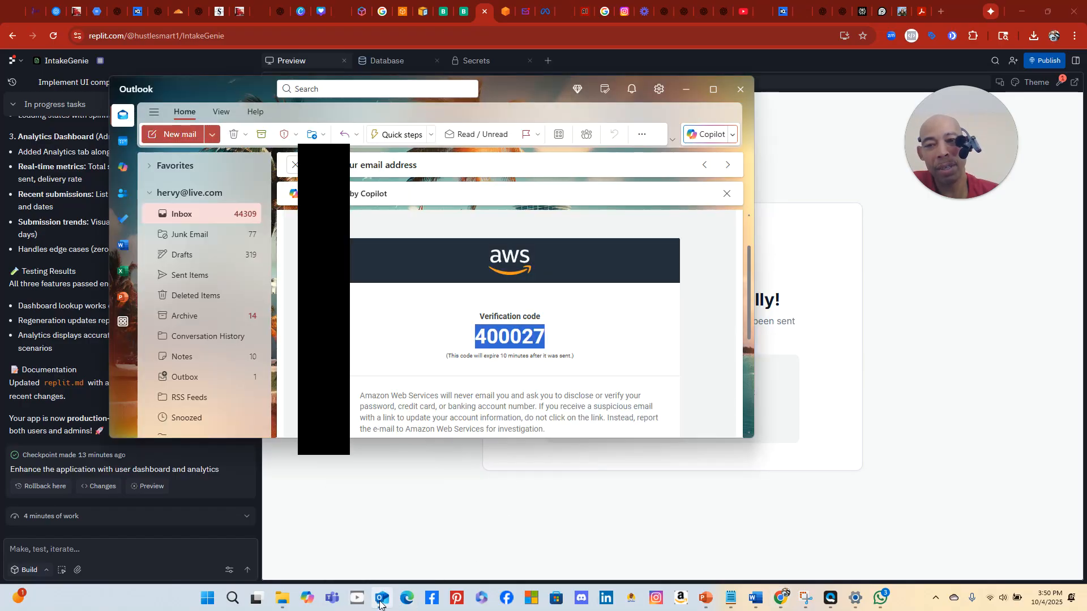
click(187, 218)
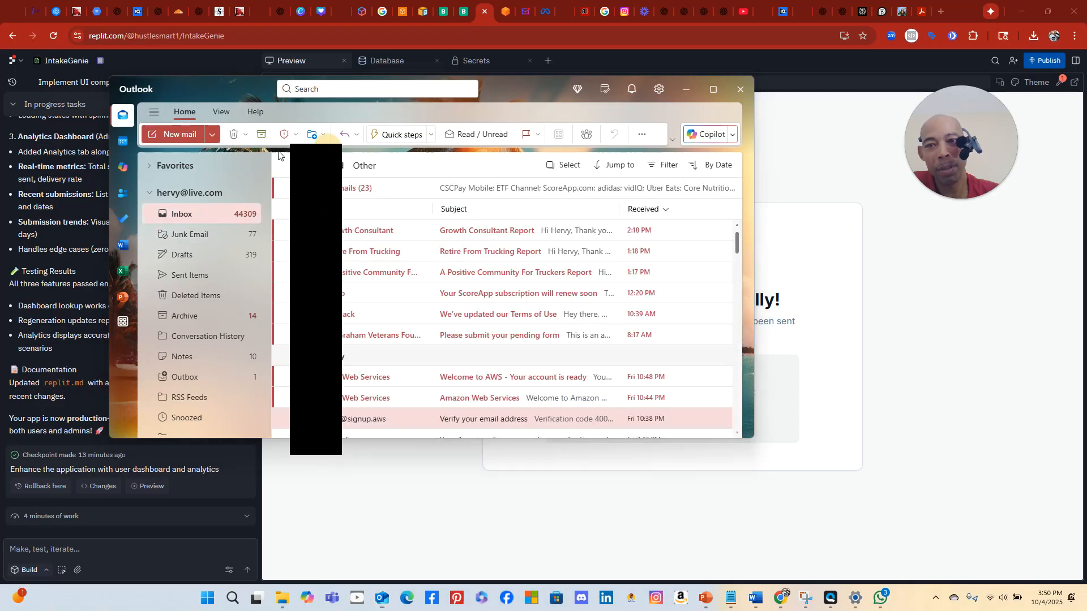
click(508, 230)
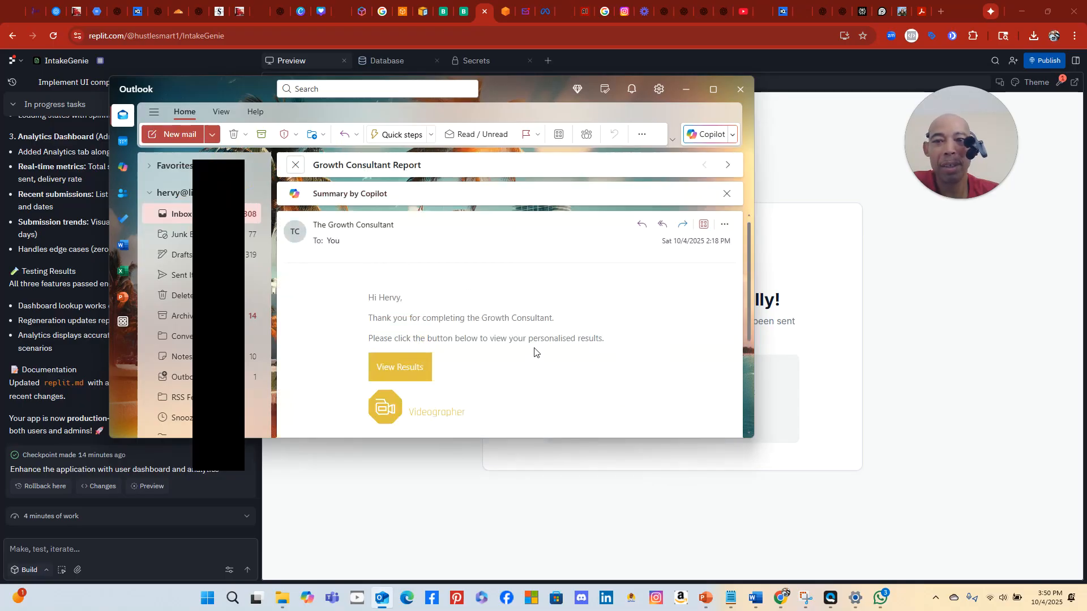
scroll(532, 352, down, 3)
scroll(529, 353, up, 3)
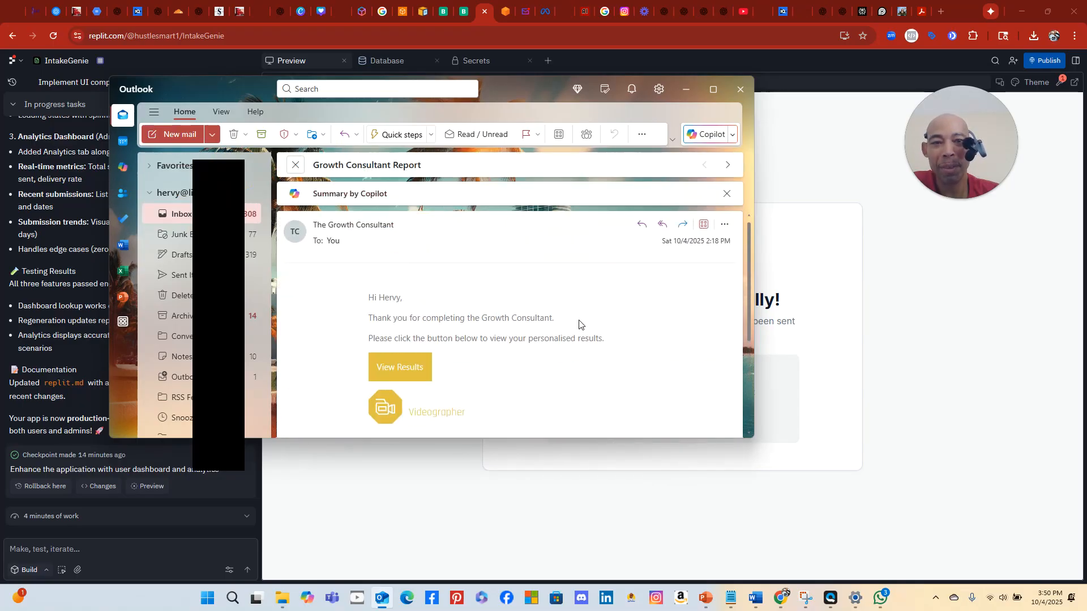
click(399, 369)
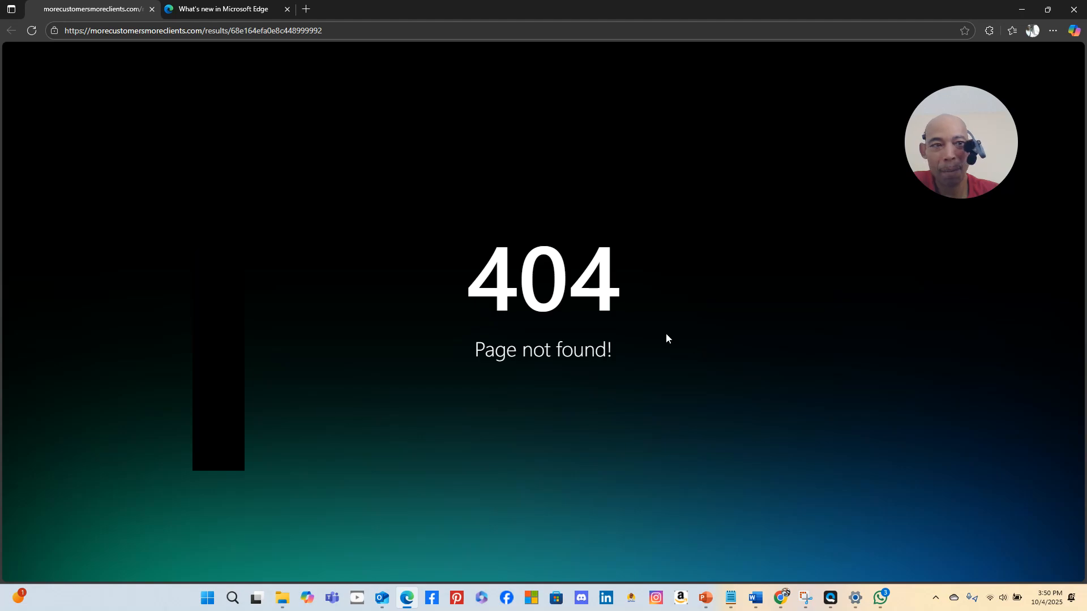
Return to Outlook's Inbox, check the Other list, switch back to Focused, then go to Junk Email
click(382, 600)
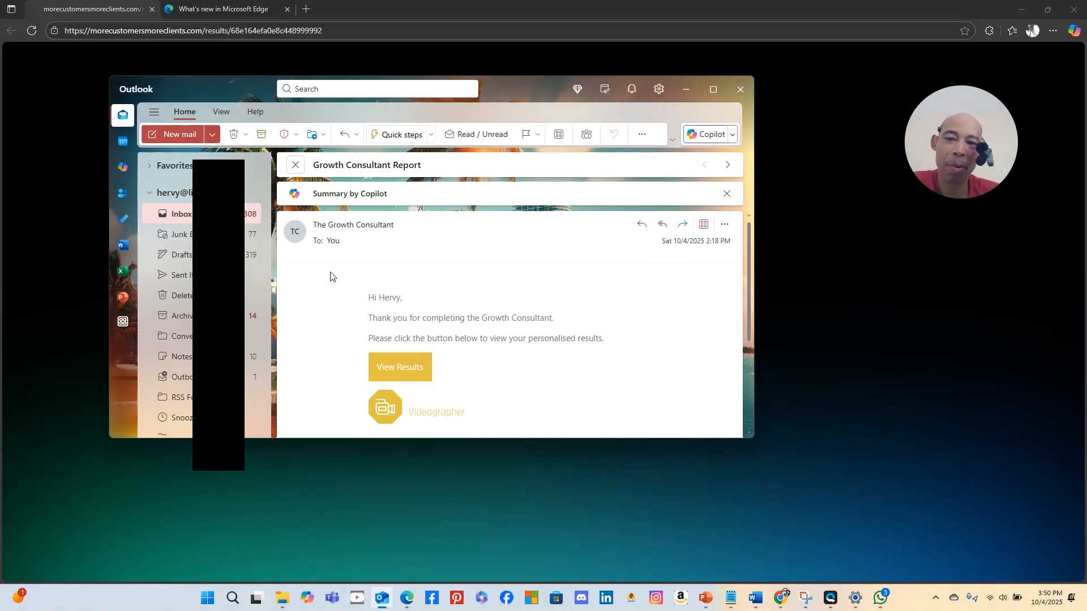
click(175, 217)
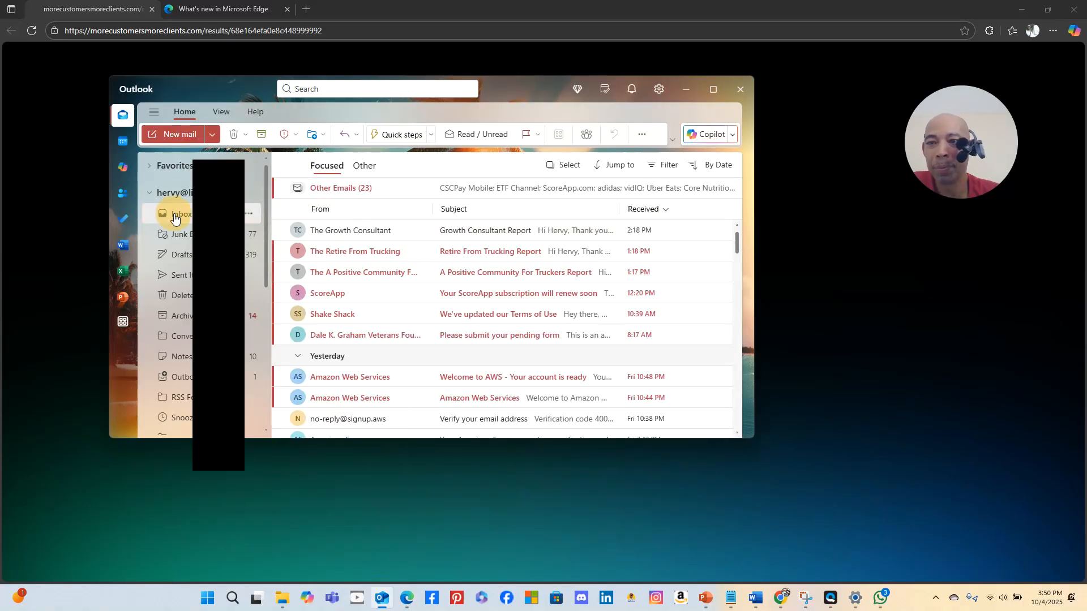
click(365, 166)
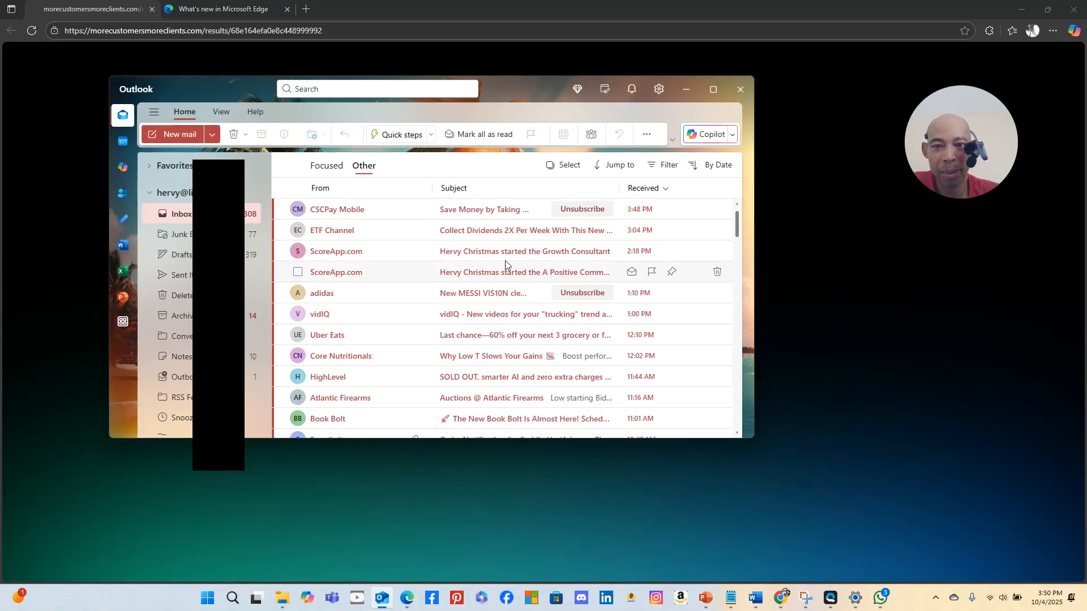
click(320, 168)
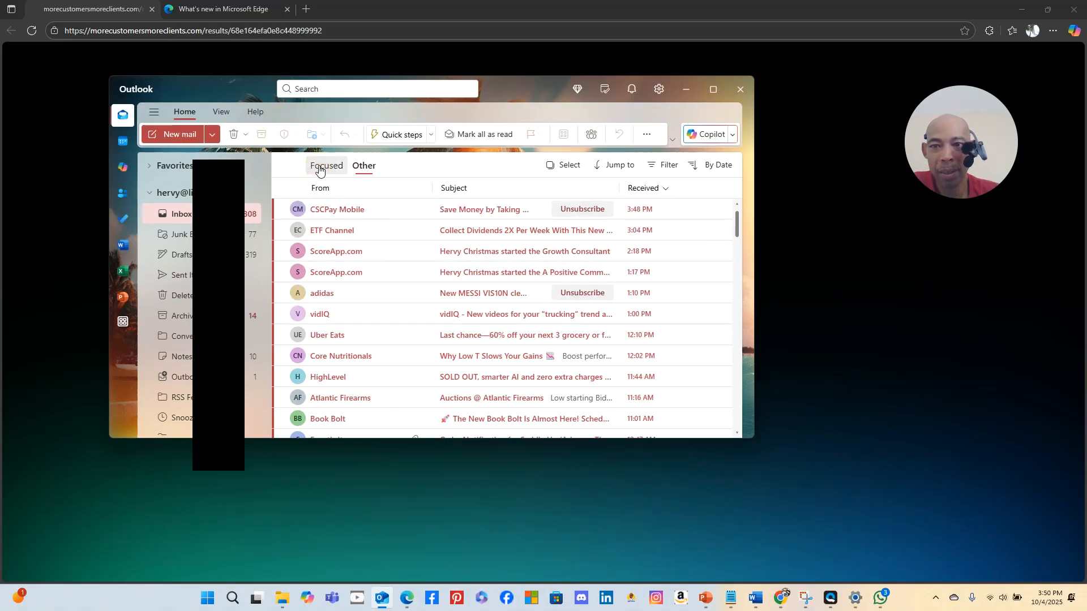
click(182, 234)
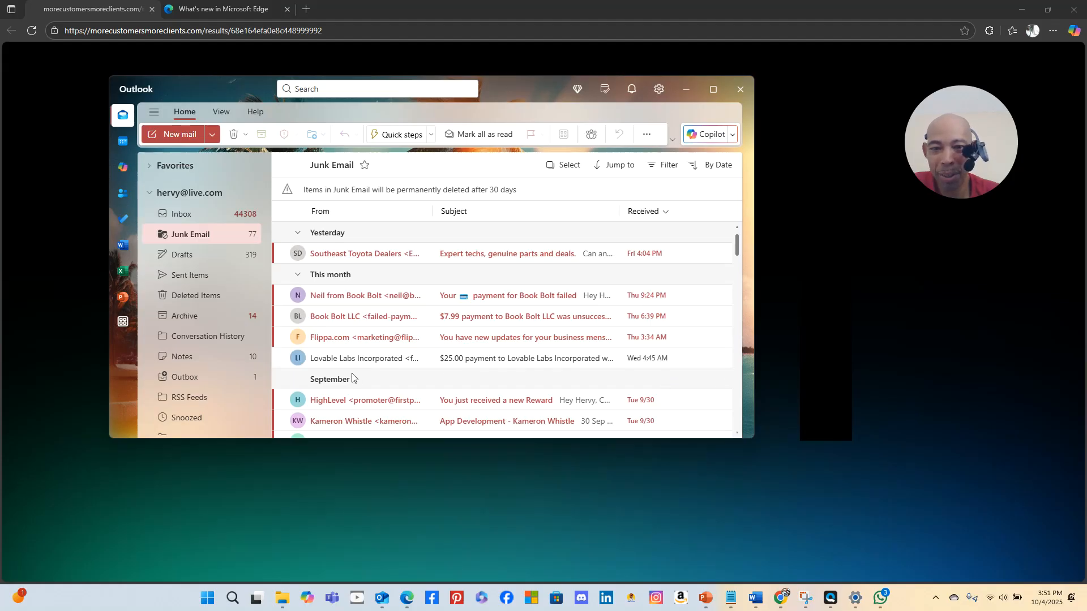
Open the App Development junk email in its own window, close it, and clear the Flippa email's flag
double_click(532, 419)
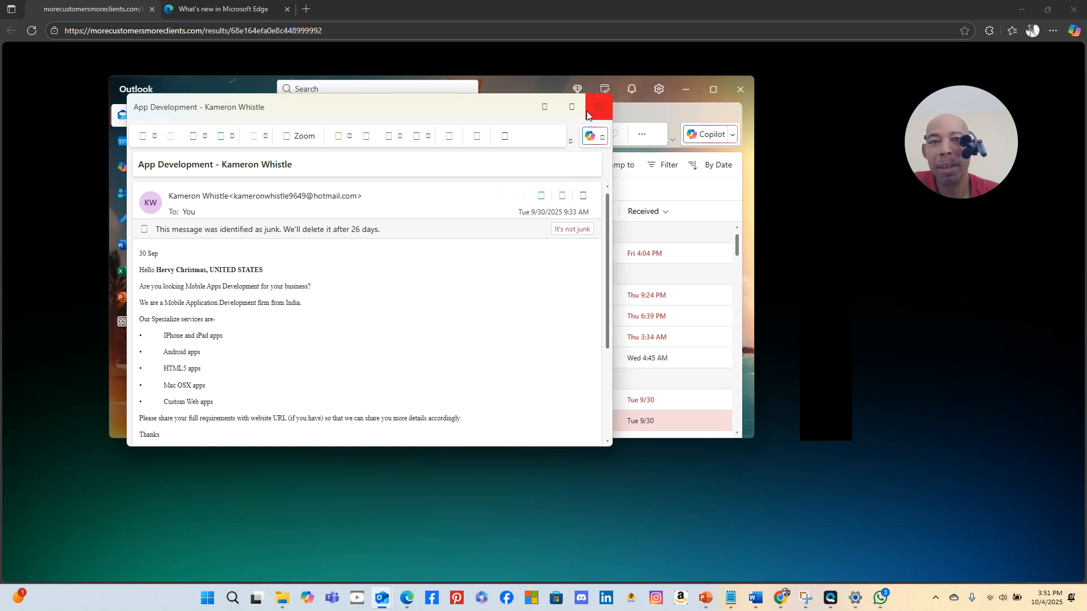
click(675, 343)
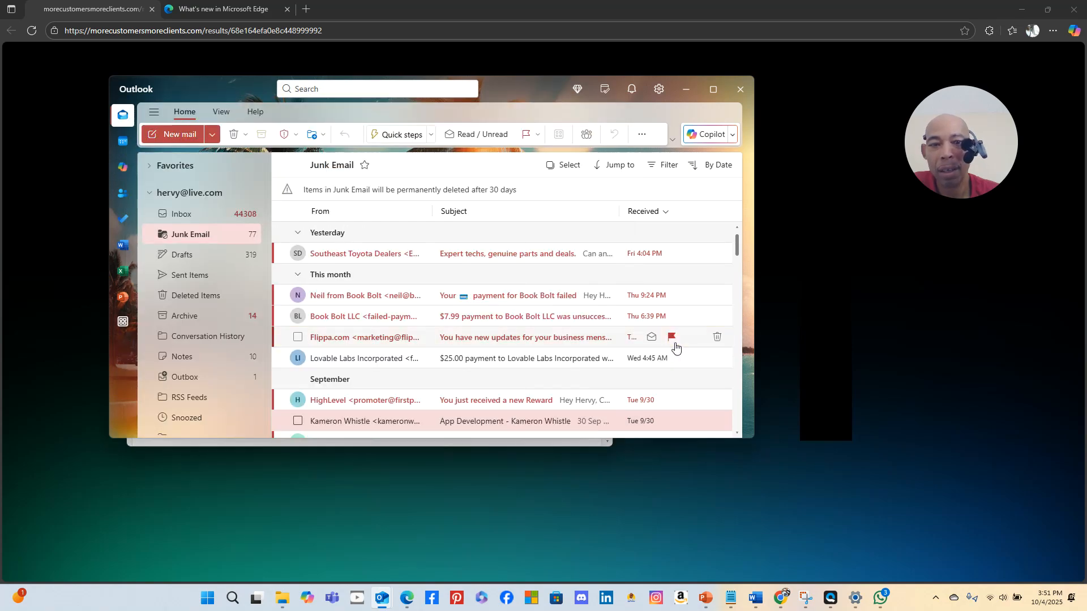
click(674, 340)
click(180, 229)
Go back to the Inbox, collapsing and re-expanding the account's folder list along the way
click(188, 215)
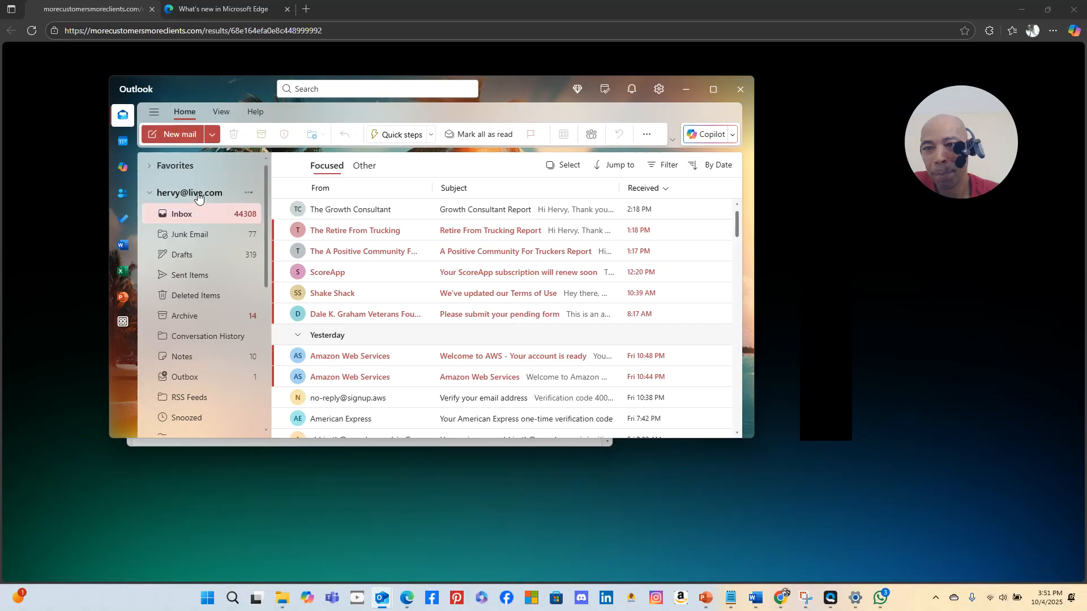
click(198, 194)
click(198, 194)
click(194, 195)
click(194, 192)
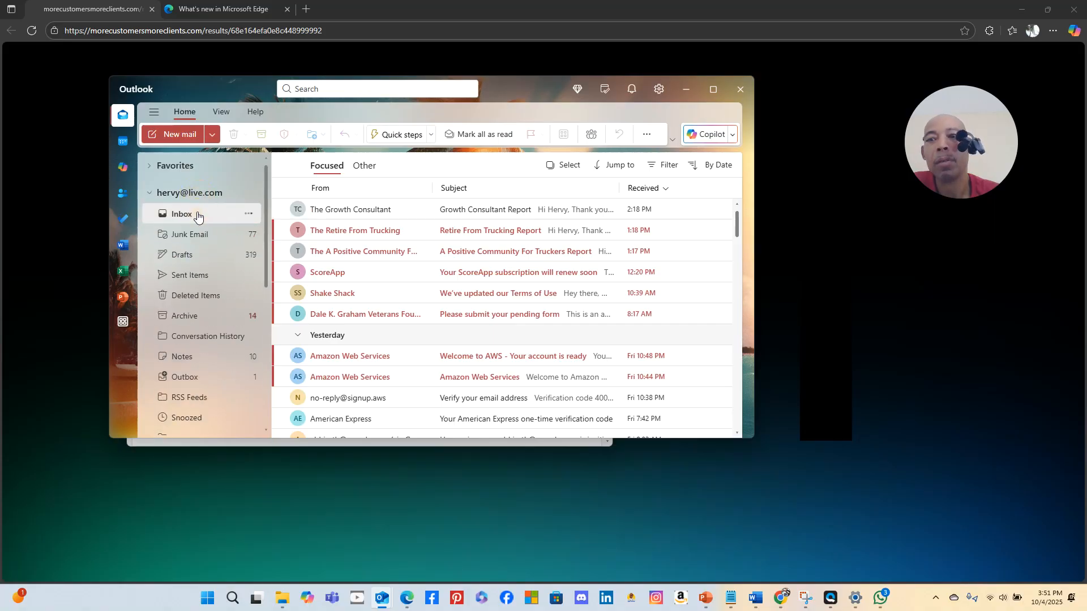
click(198, 215)
Reopen the Growth Consultant Report, then show the Inbox's Other emails and minimize Outlook
click(559, 215)
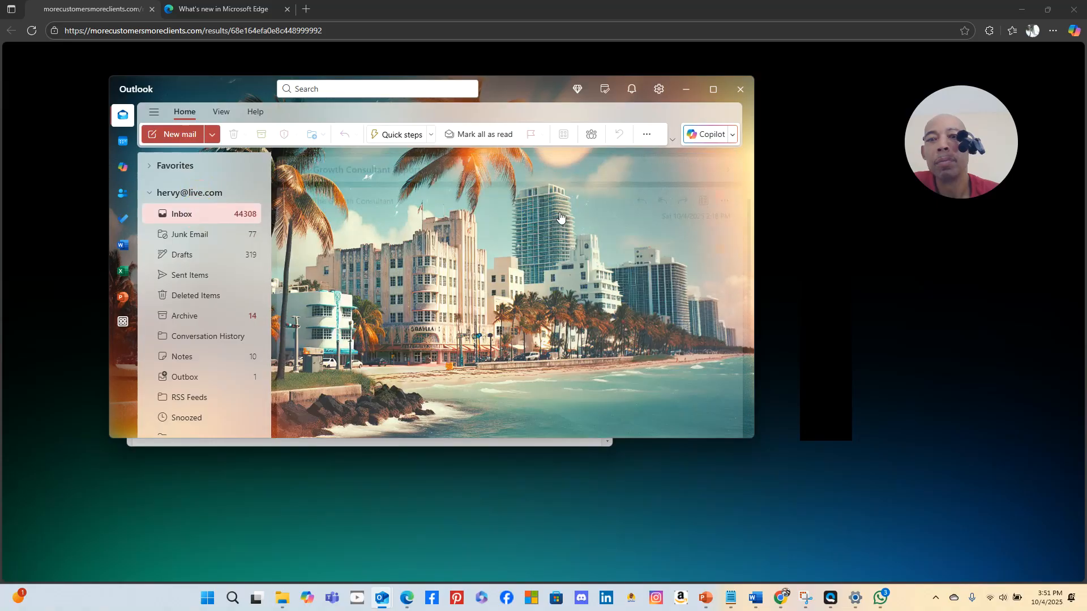
click(181, 214)
click(365, 167)
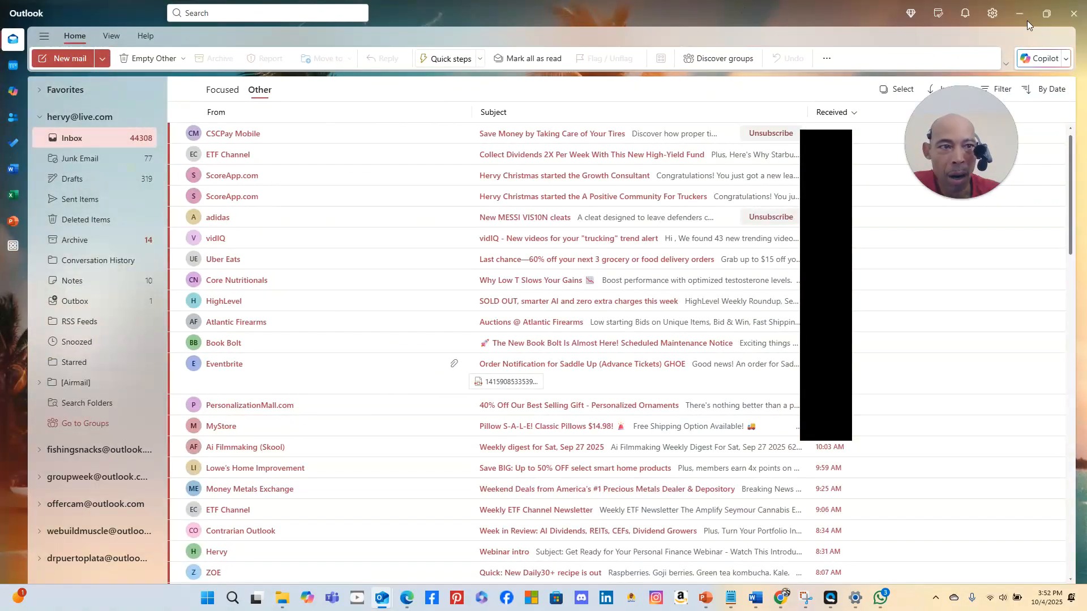
click(1023, 12)
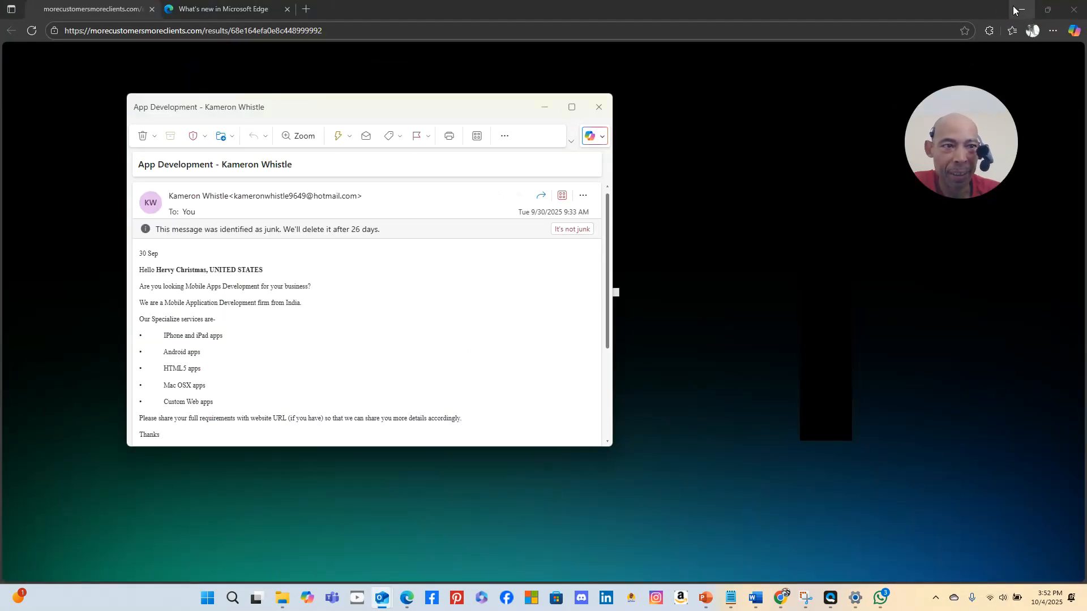
Minimize Edge and the Outlook message, and switch Replit's Agent from Build to Plan mode
click(1013, 9)
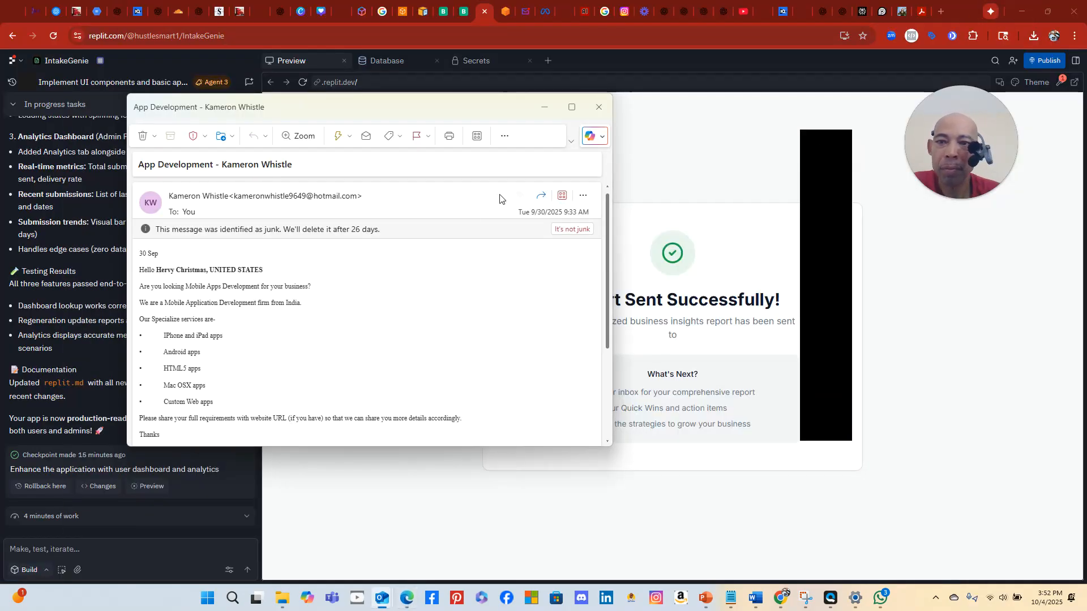
click(542, 107)
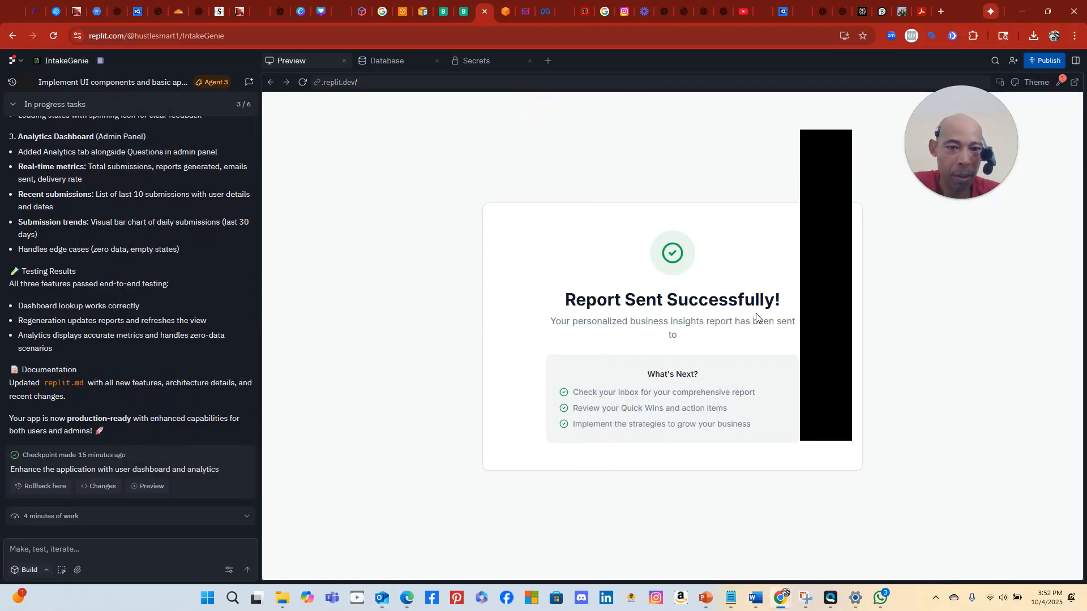
drag(827, 141, 1001, 163)
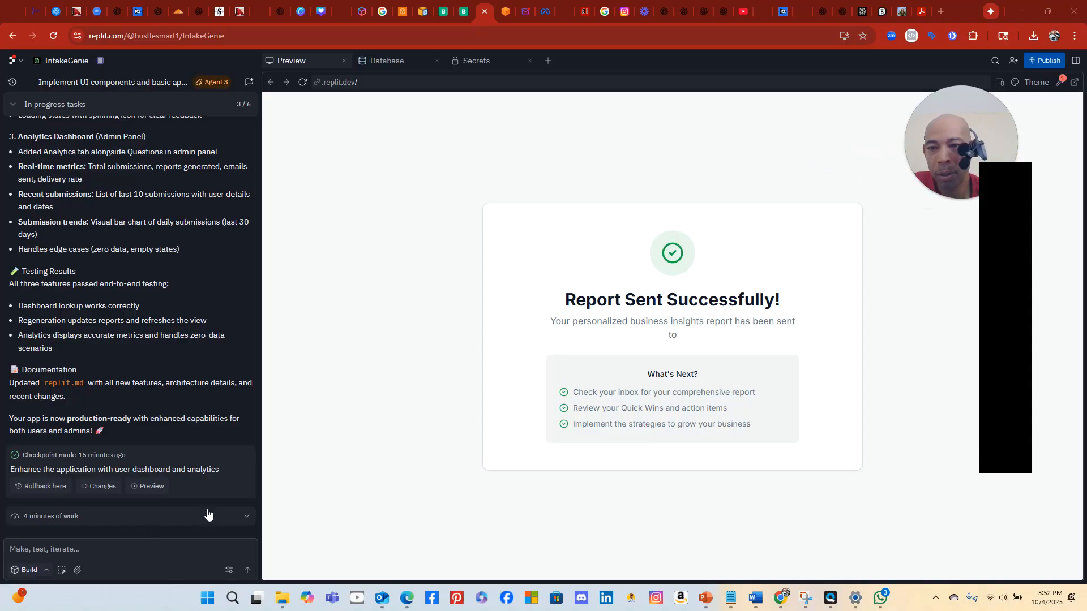
click(25, 570)
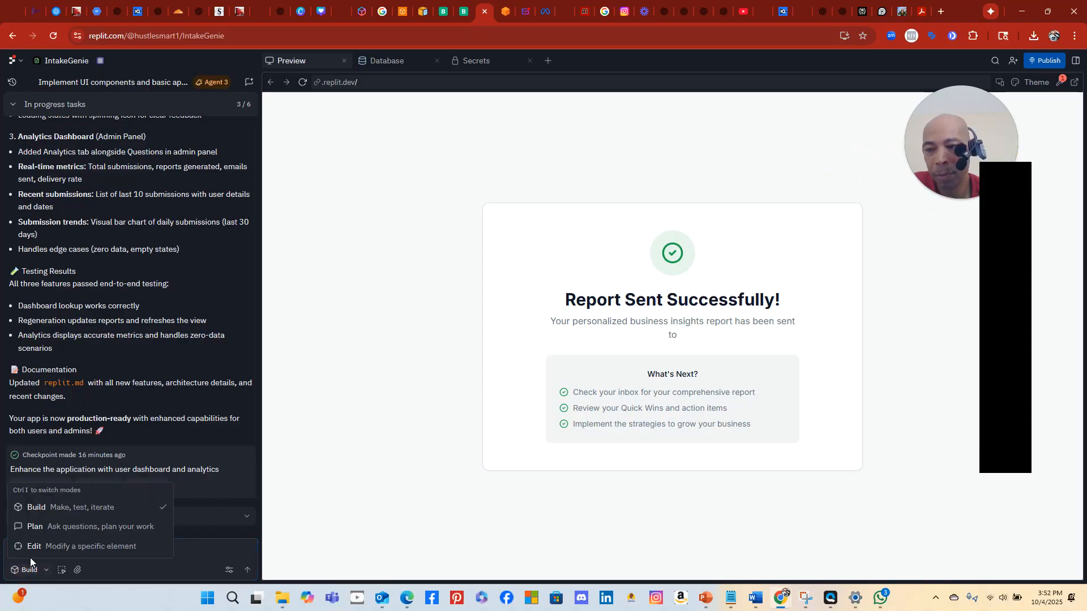
click(35, 527)
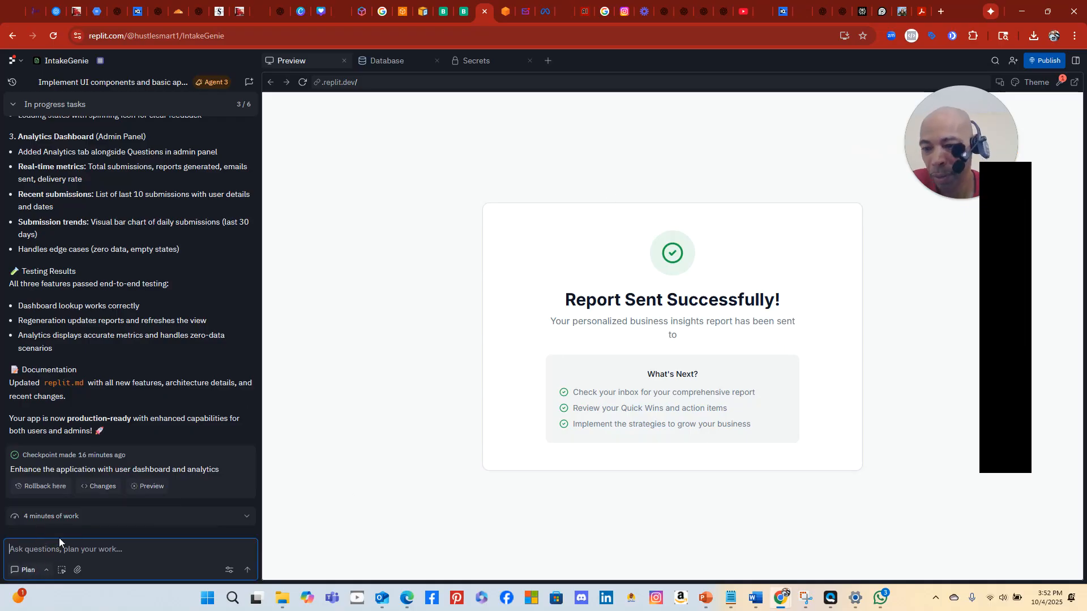
Ask the agent 'can you verify that the report got sentt out?'
text(can yo)
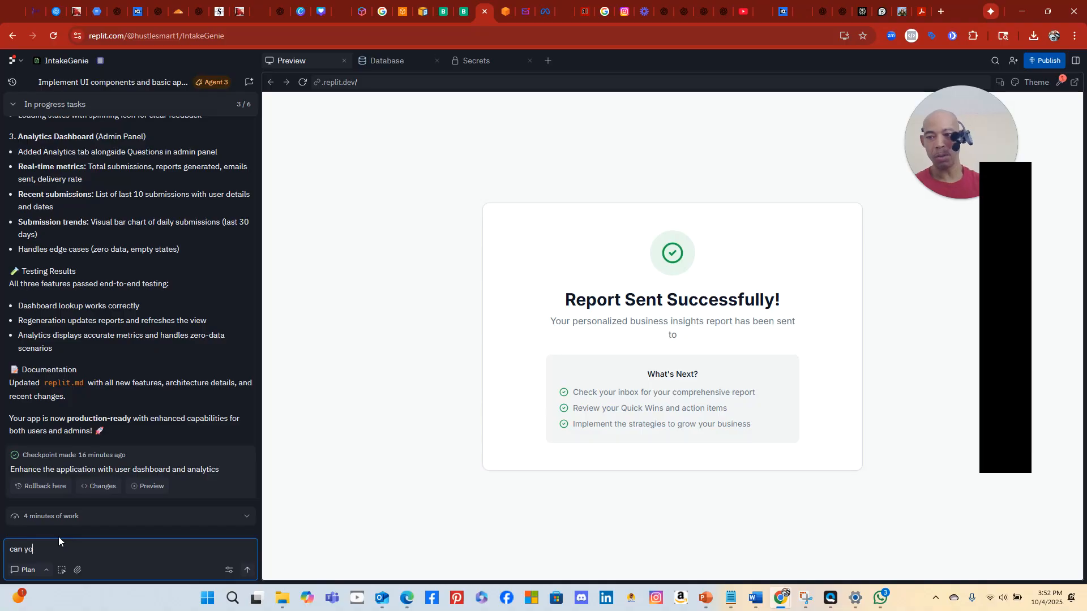
text(u verify th)
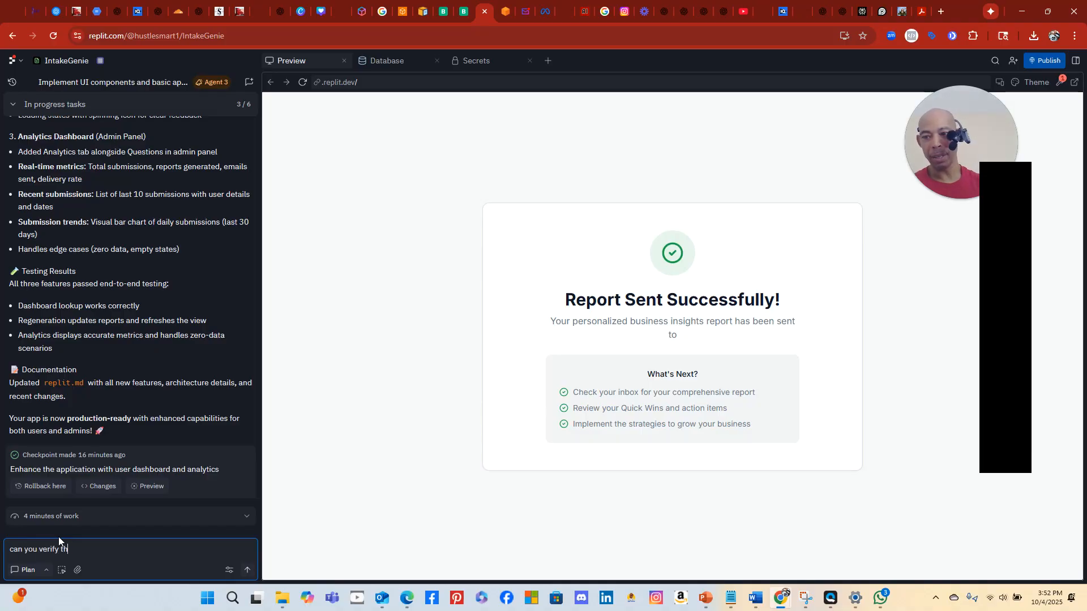
text(at the report got sentt out?)
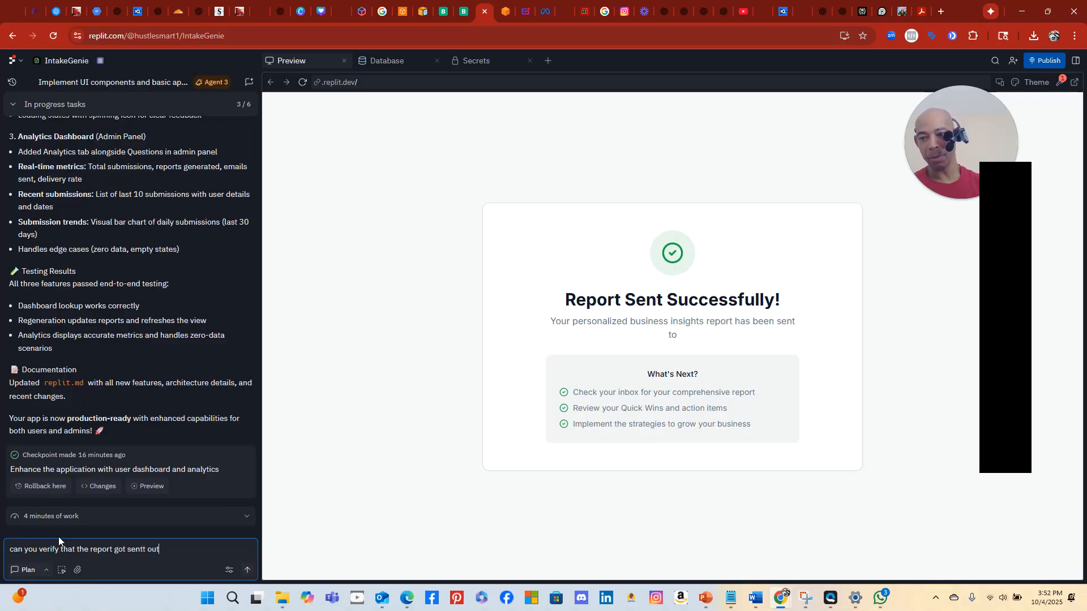
key(Return)
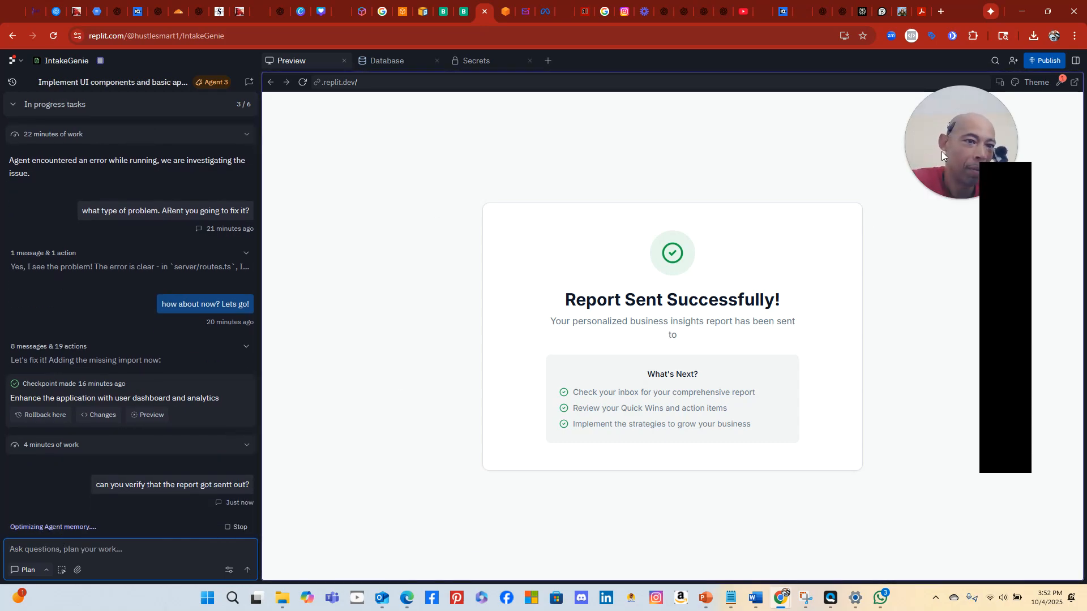
Read the agent's finding: the GoHighLevel send returned 404 'Not found', and all 3 reports show email_sent = 0
drag(941, 151, 840, 150)
drag(1013, 195, 1032, 257)
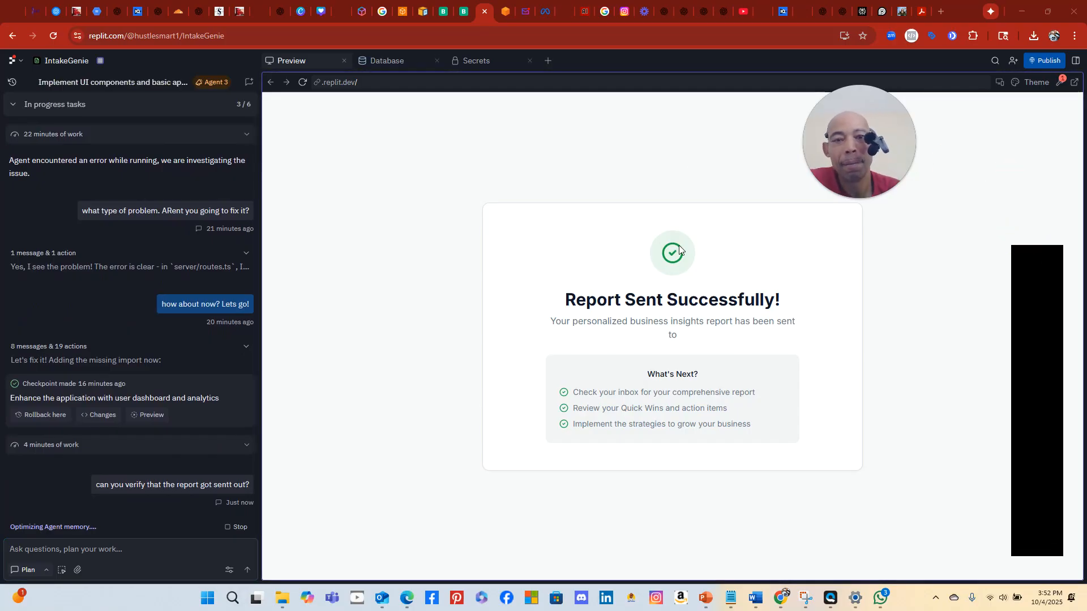
drag(909, 130, 1044, 168)
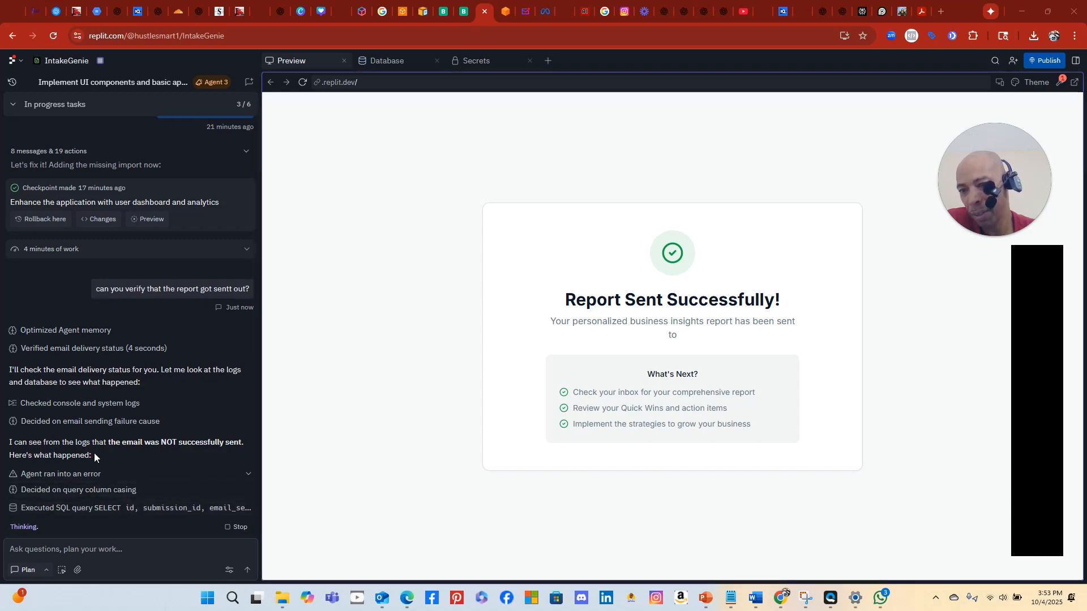
mouse_move(979, 210)
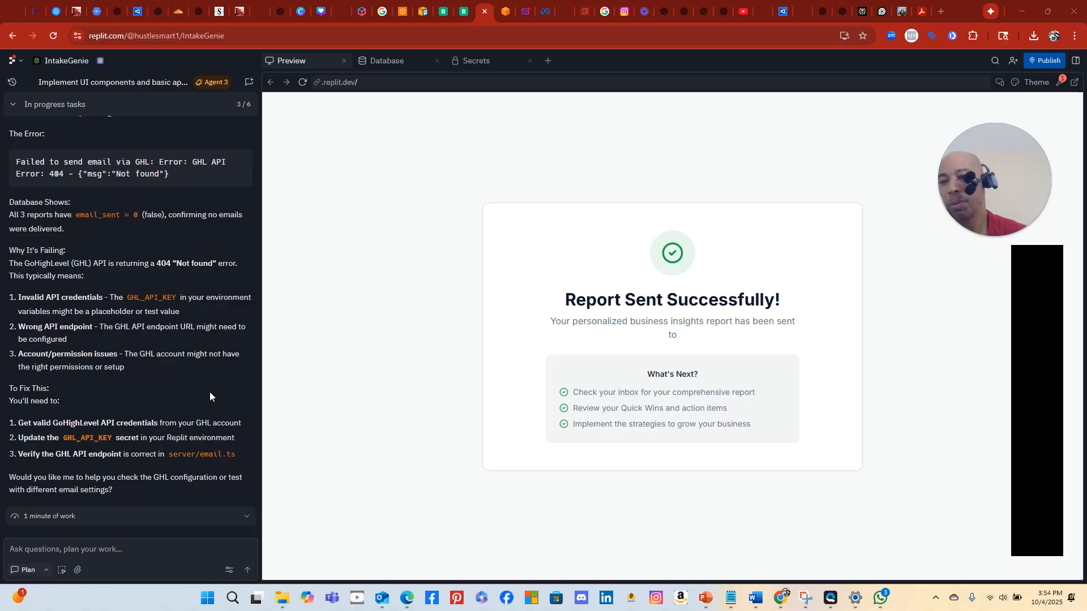
Ask the agent whether it needs the location id for the private integration, noting you have it but it never asked
click(70, 550)
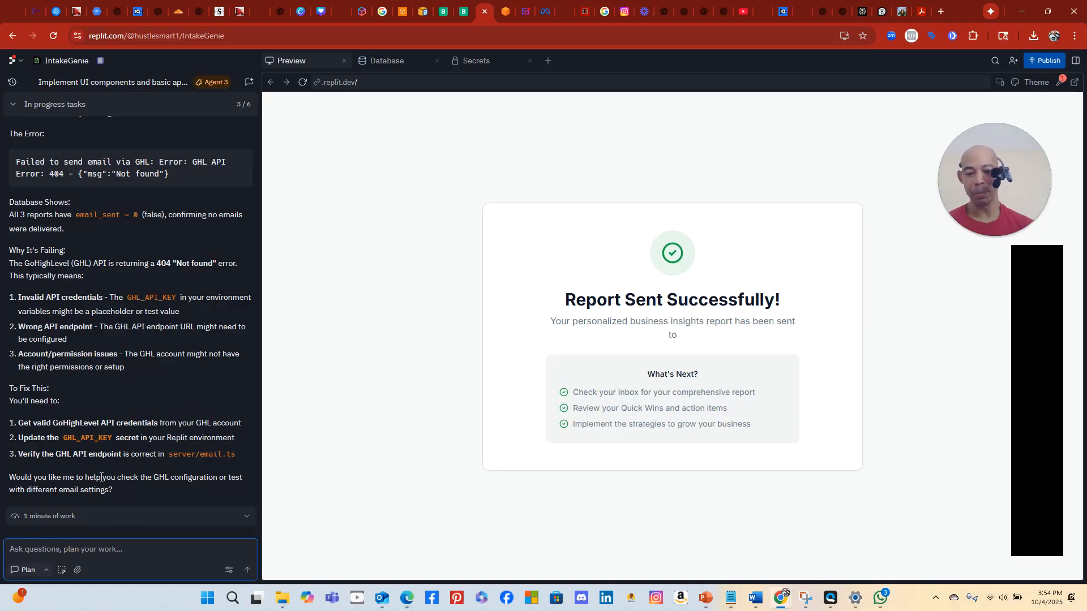
text(do you nee)
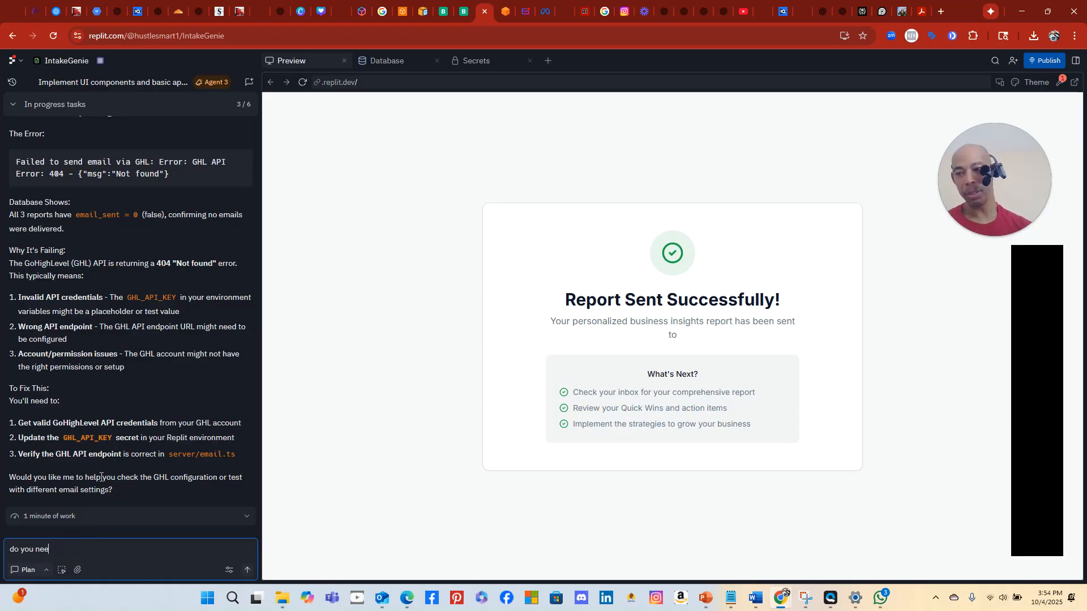
text(d the locatio)
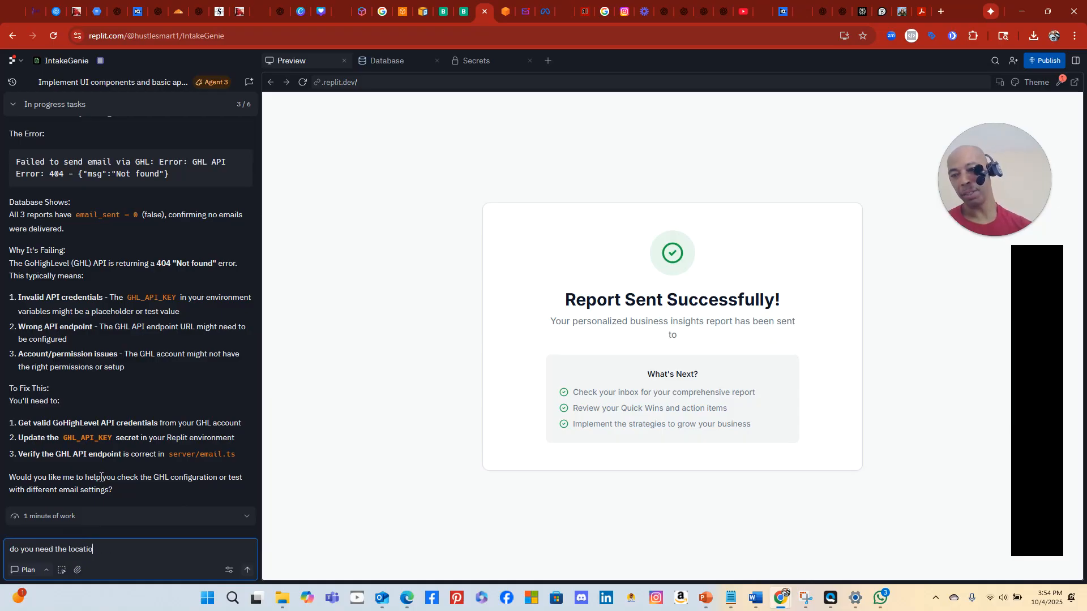
text(n id )
text(in order to ma)
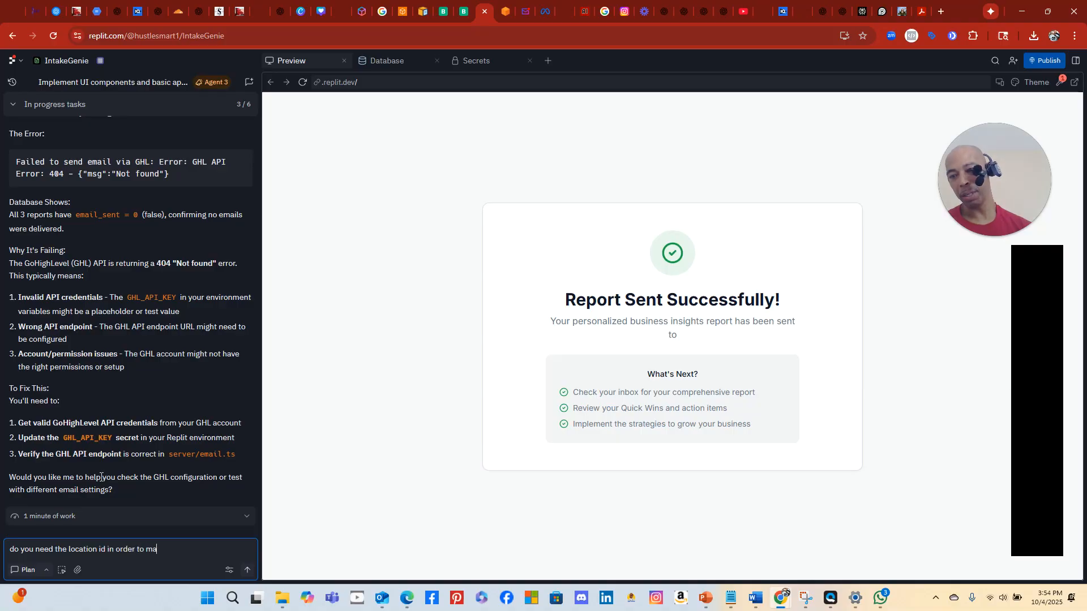
text(ke the privatie integration work )
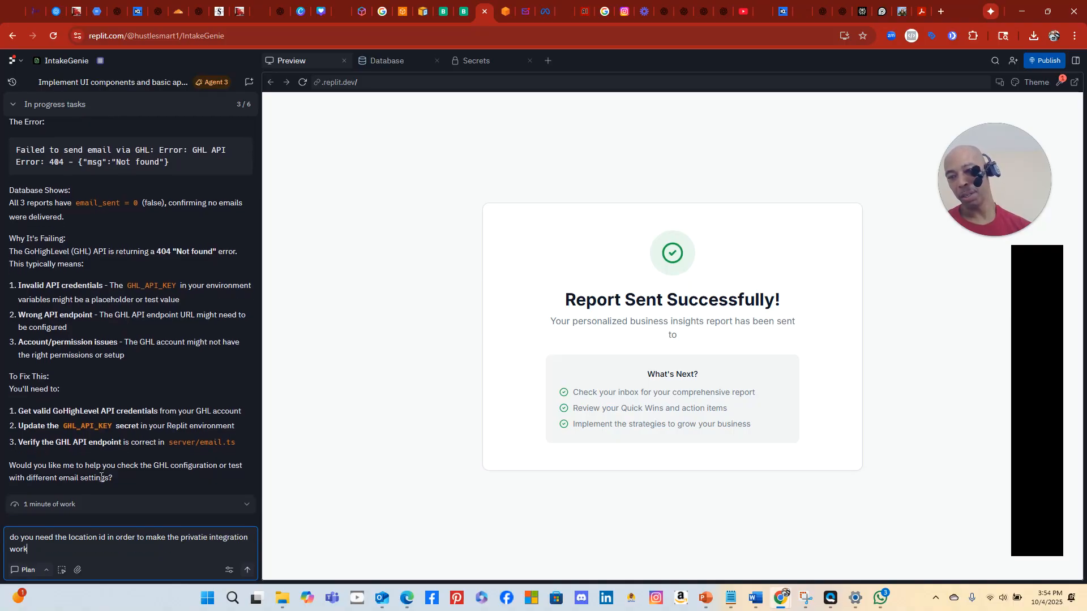
text( I have )
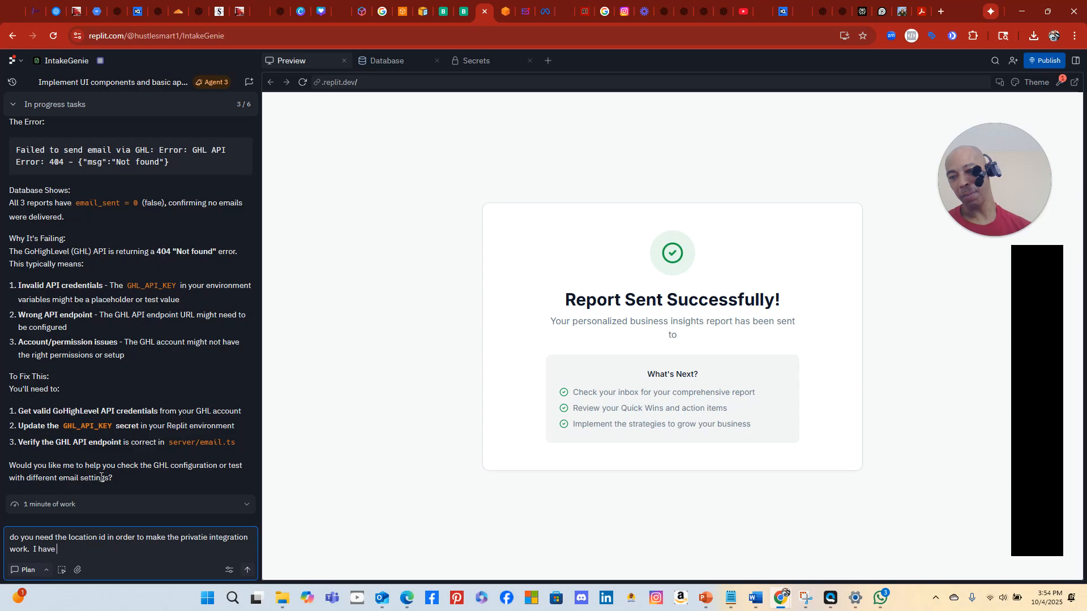
text(it, but you nevr)
key(BackSpace)
key(BackSpace)
text(er asked for it.)
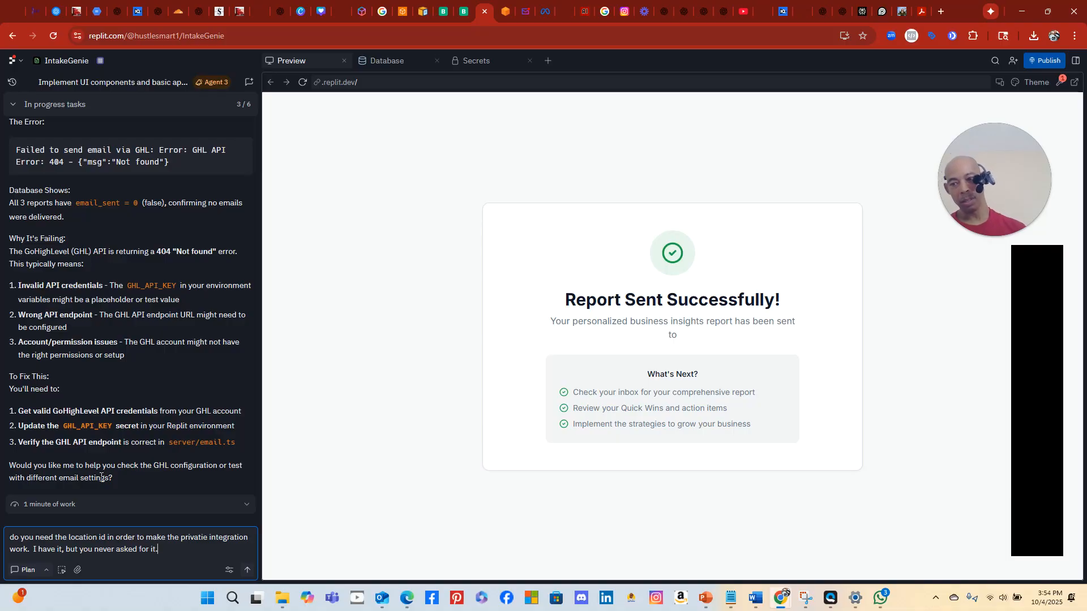
key(Return)
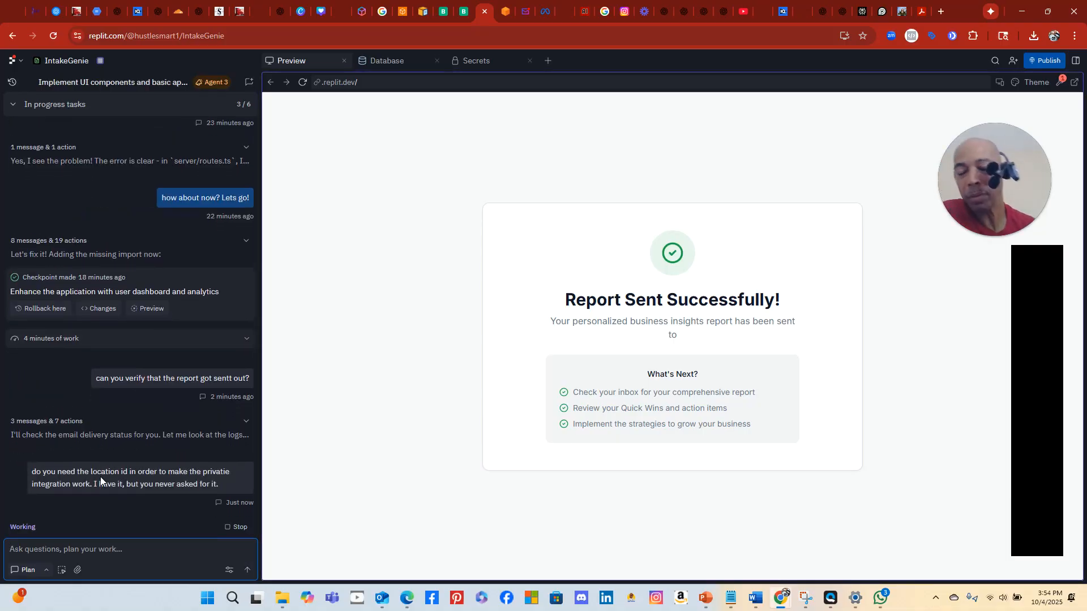